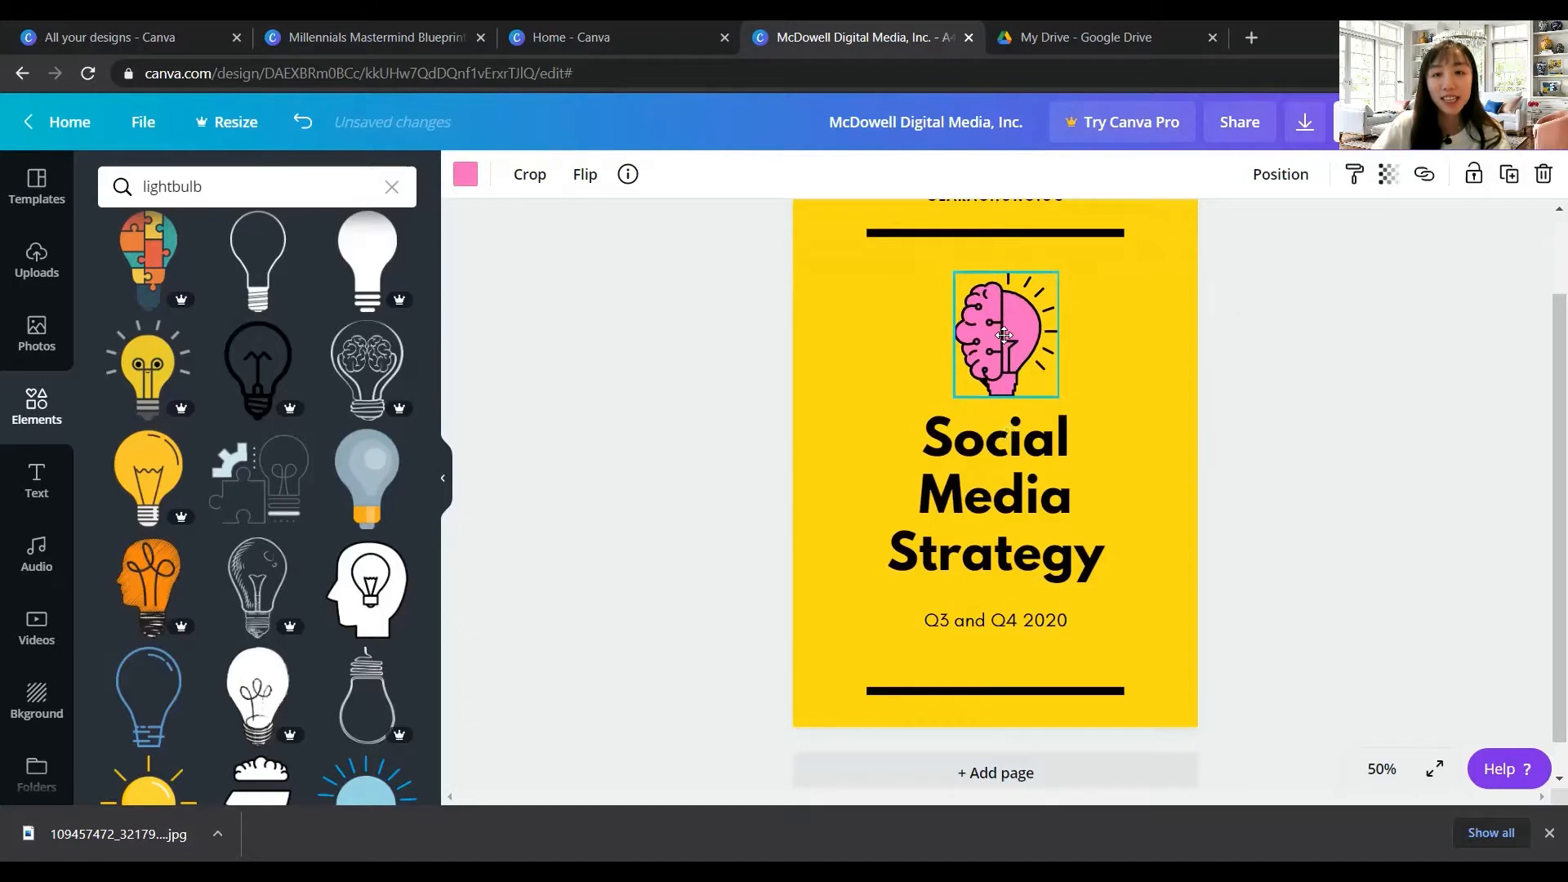
Replace the cover title with "YOUR TITILE GOES HERE" and move the pink brain lightbulb graphic up above it
{"action": "left_click", "coordinate": [1121, 418]}
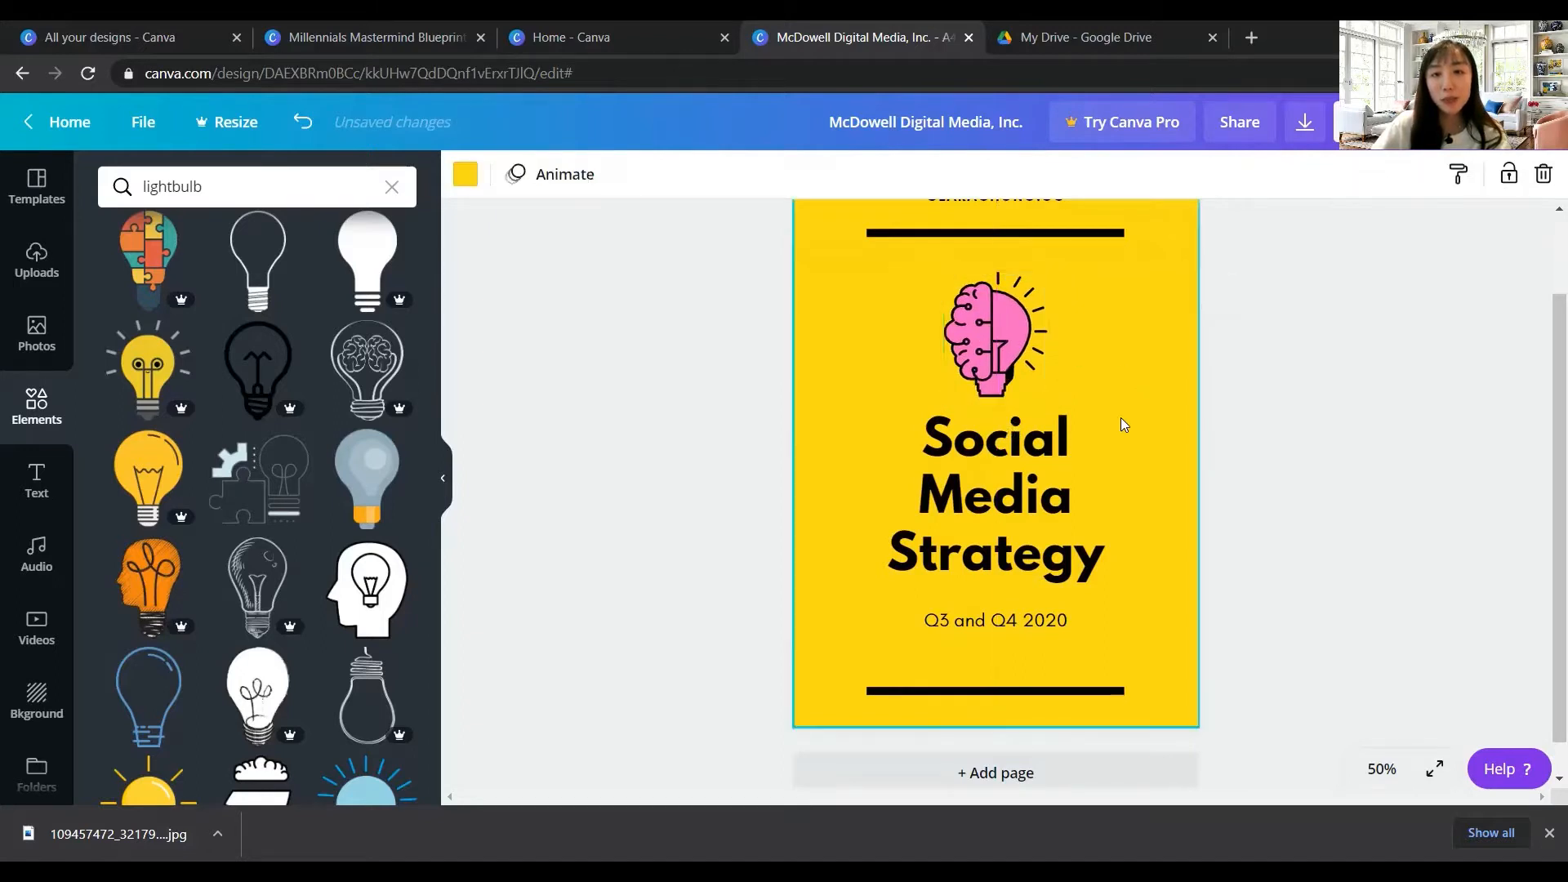
{"action": "left_click", "coordinate": [993, 473]}
{"action": "left_click", "coordinate": [972, 471]}
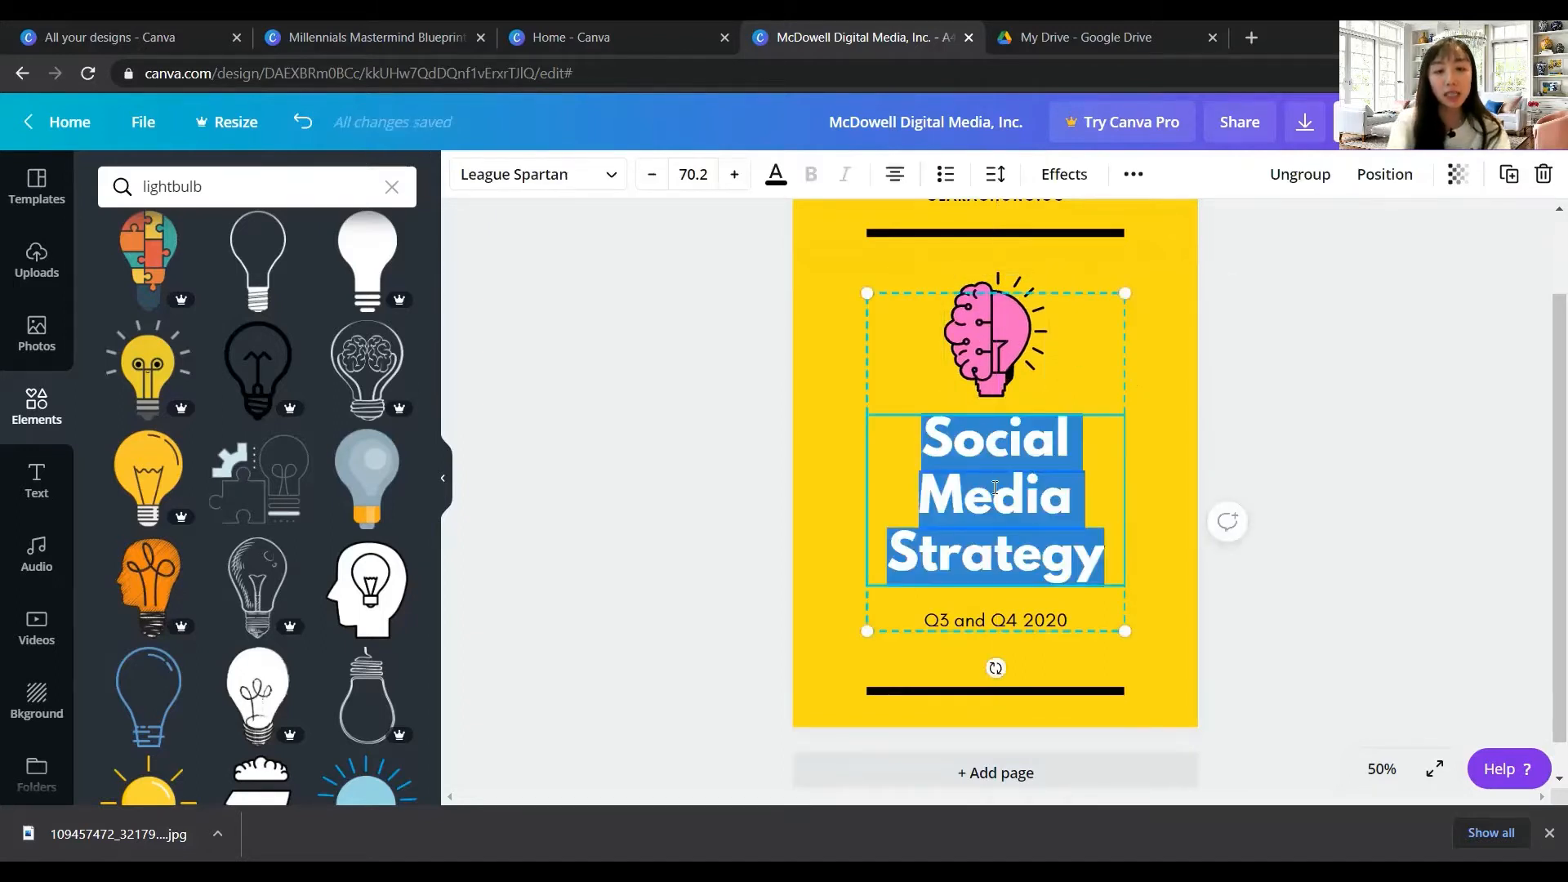
{"action": "type", "text": "YOUR TITILE GOES HERE"}
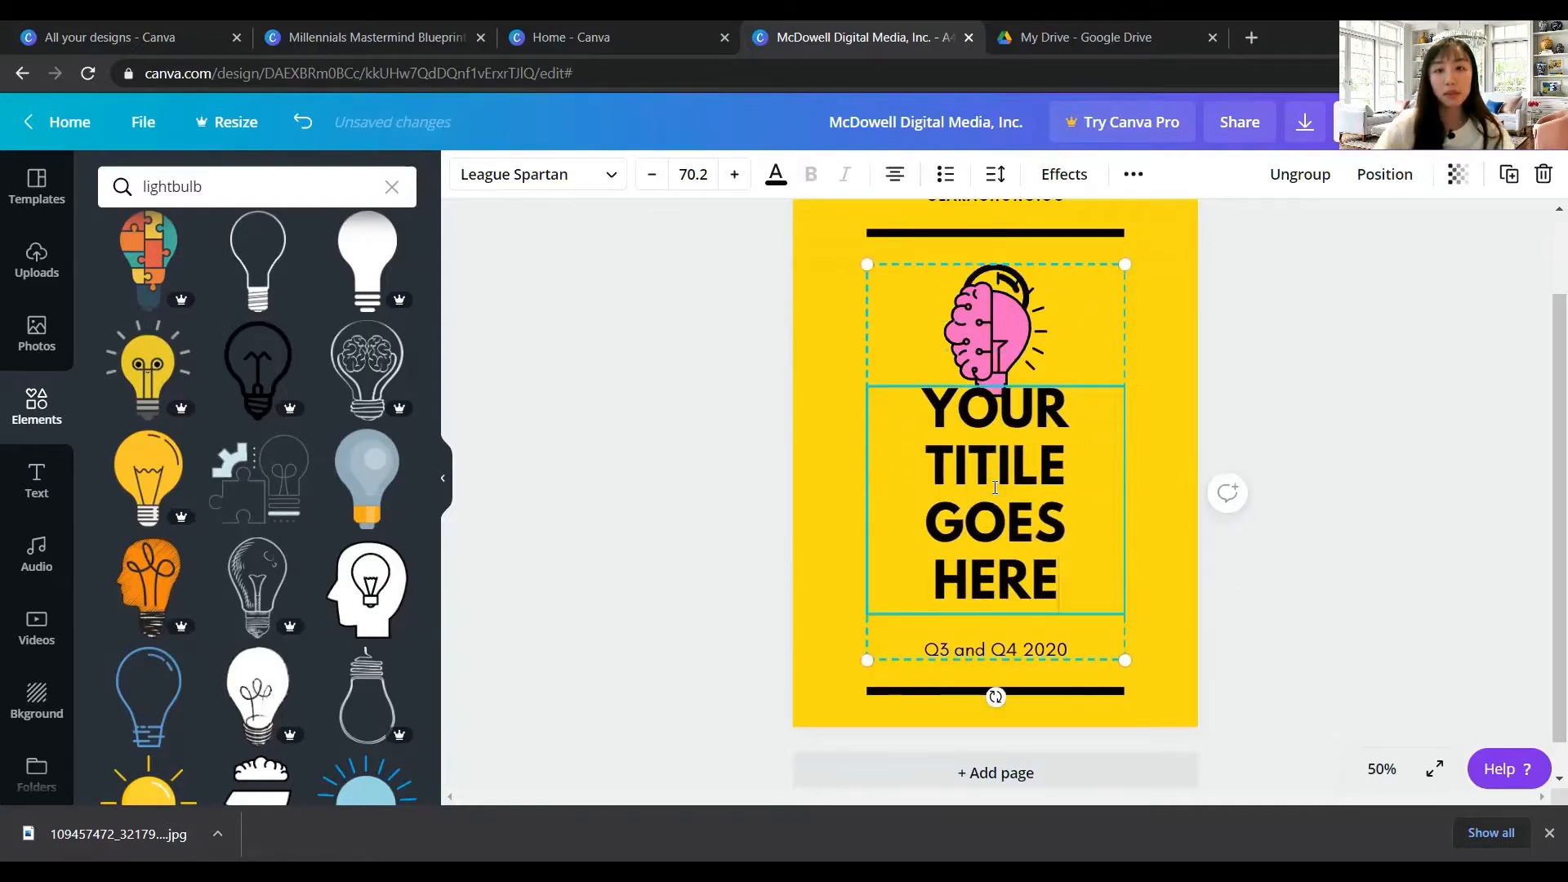
{"action": "left_click", "coordinate": [1168, 684]}
{"action": "left_click", "coordinate": [1031, 398]}
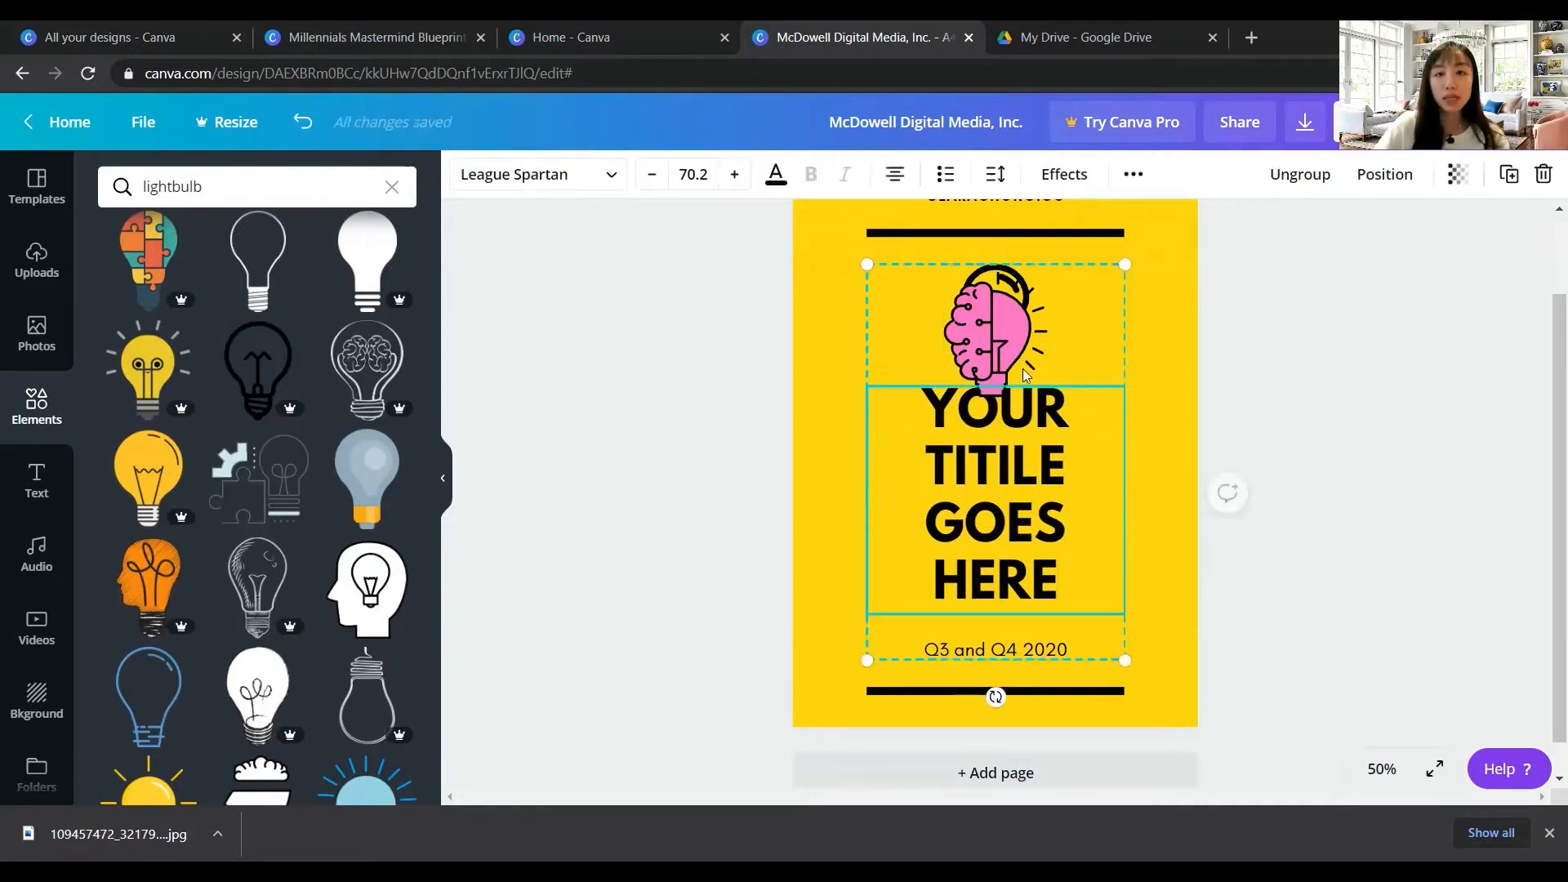
{"action": "left_click_drag", "start_coordinate": [1001, 336], "coordinate": [1004, 321]}
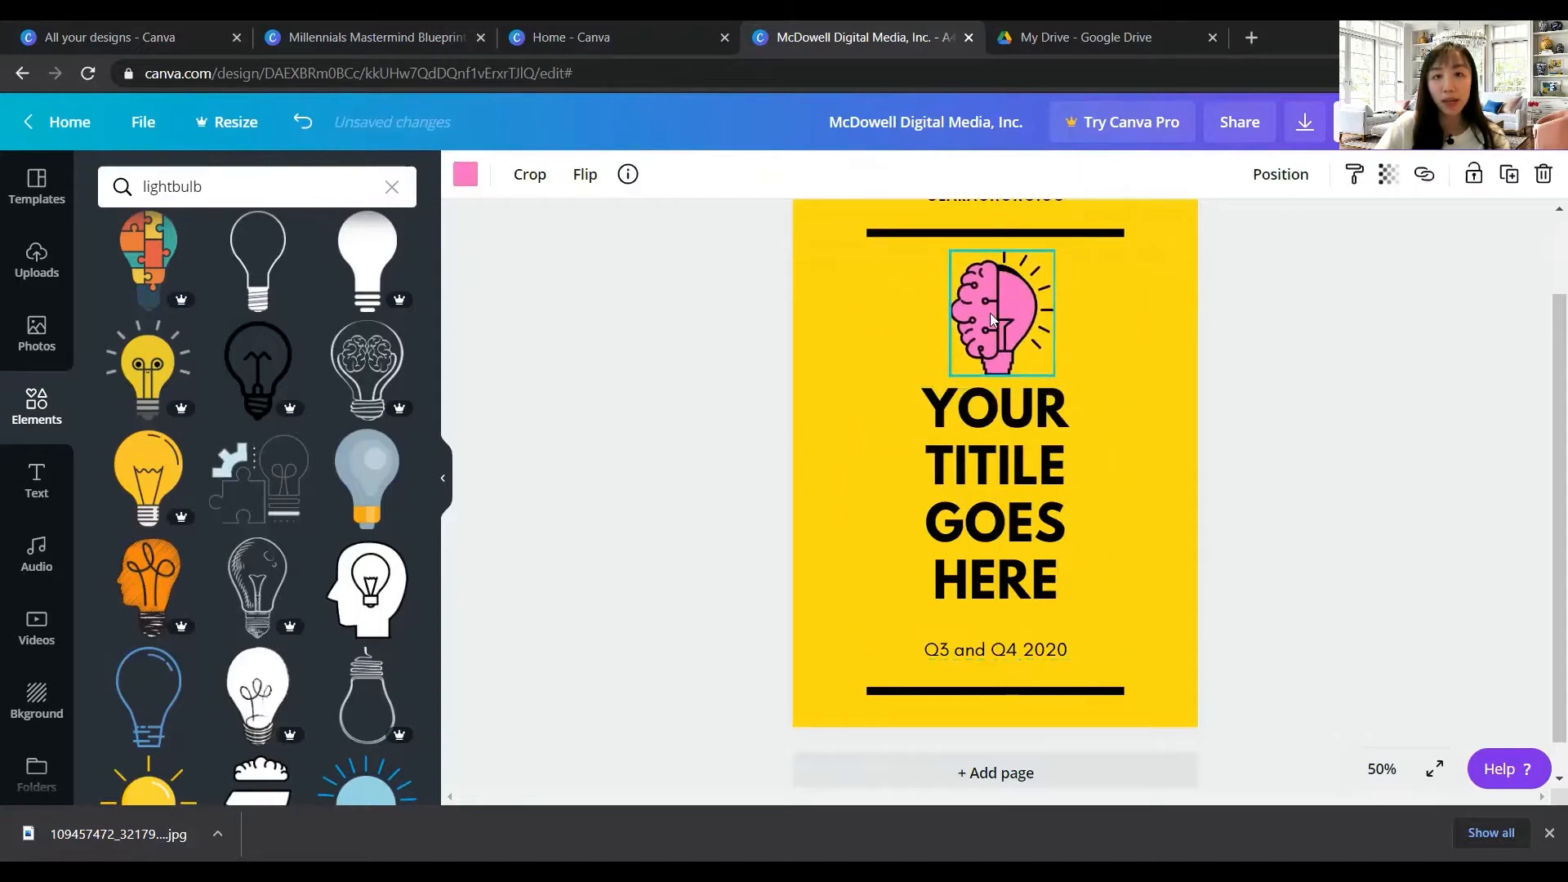
Replace the cover subtitle "Q3 and Q4 2020" with "point B" and nudge the lightbulb graphic slightly higher
{"action": "left_click", "coordinate": [386, 24]}
{"action": "scroll", "coordinate": [1005, 585], "scroll_direction": "down", "scroll_amount": 1}
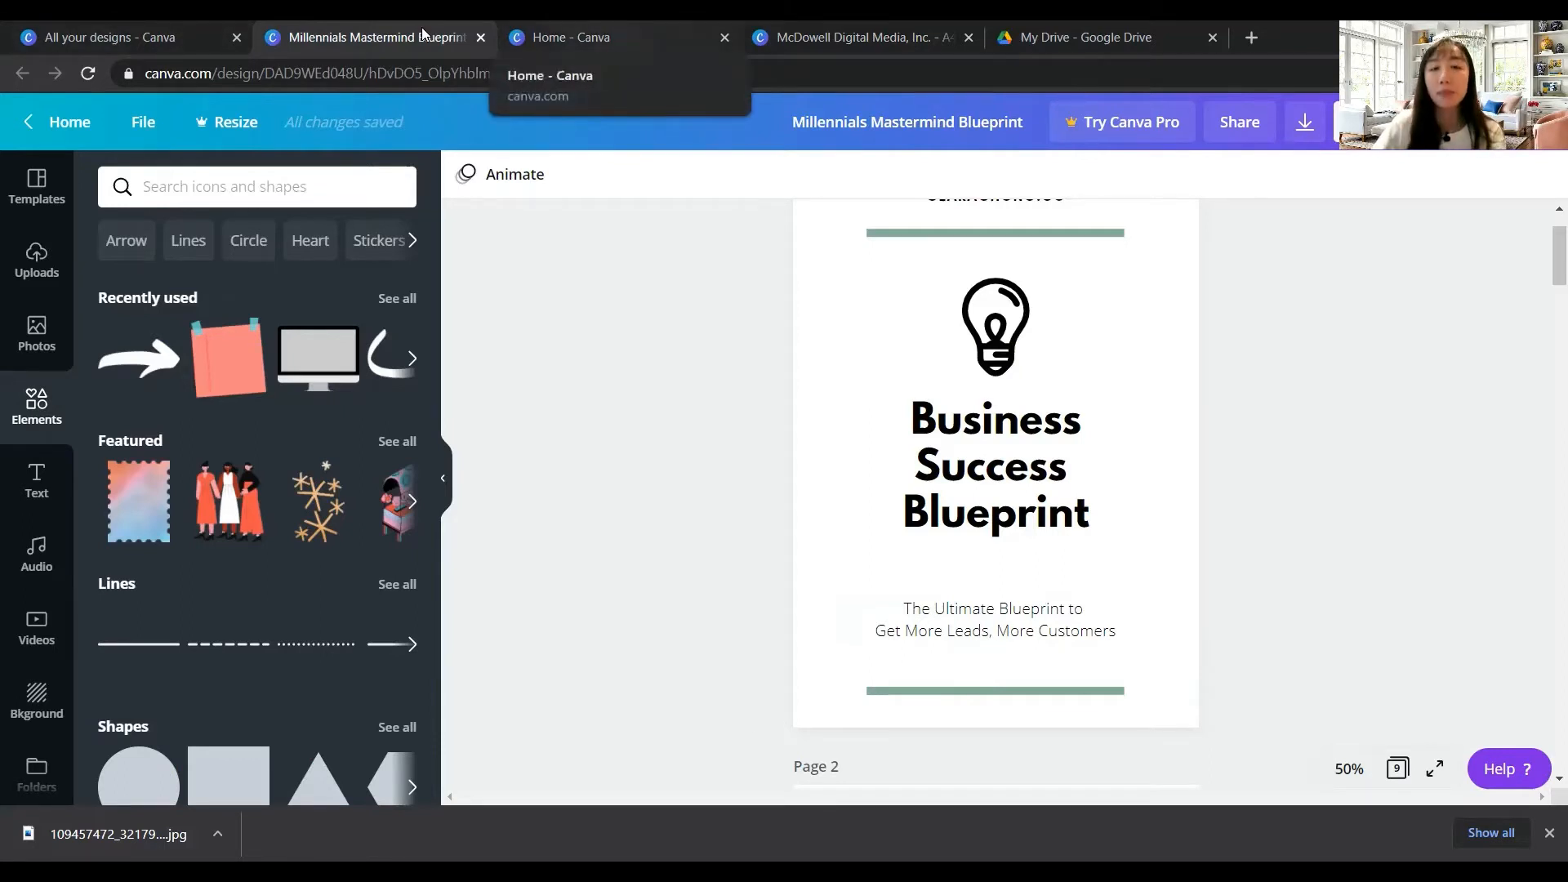
{"action": "left_click", "coordinate": [799, 53]}
{"action": "left_click", "coordinate": [993, 649]}
{"action": "triple_click", "coordinate": [993, 649]}
{"action": "type", "text": "point B"}
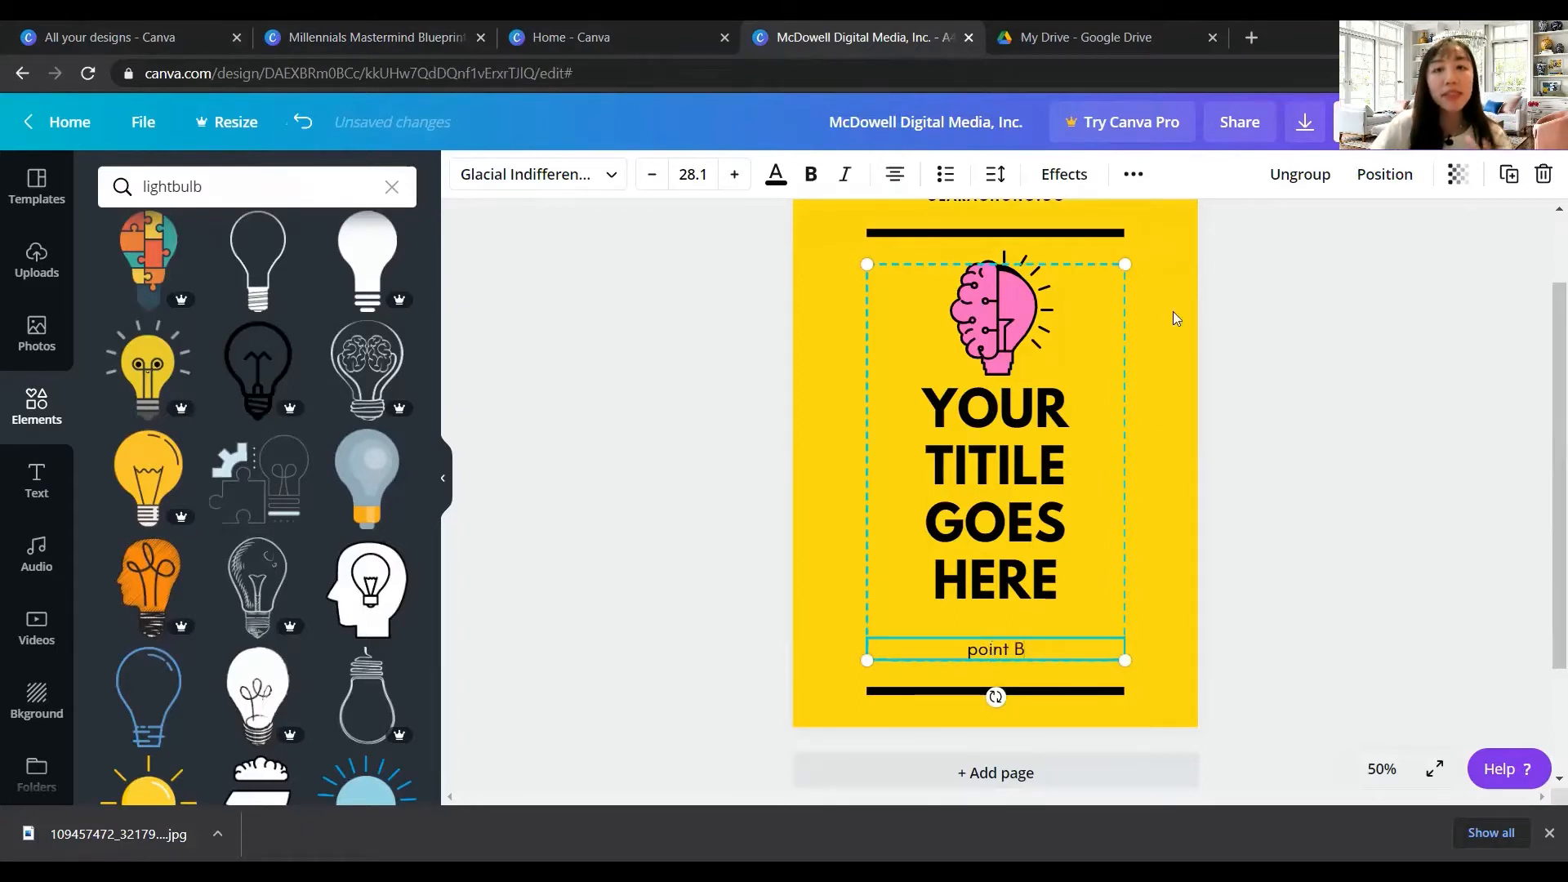
{"action": "left_click", "coordinate": [1010, 311]}
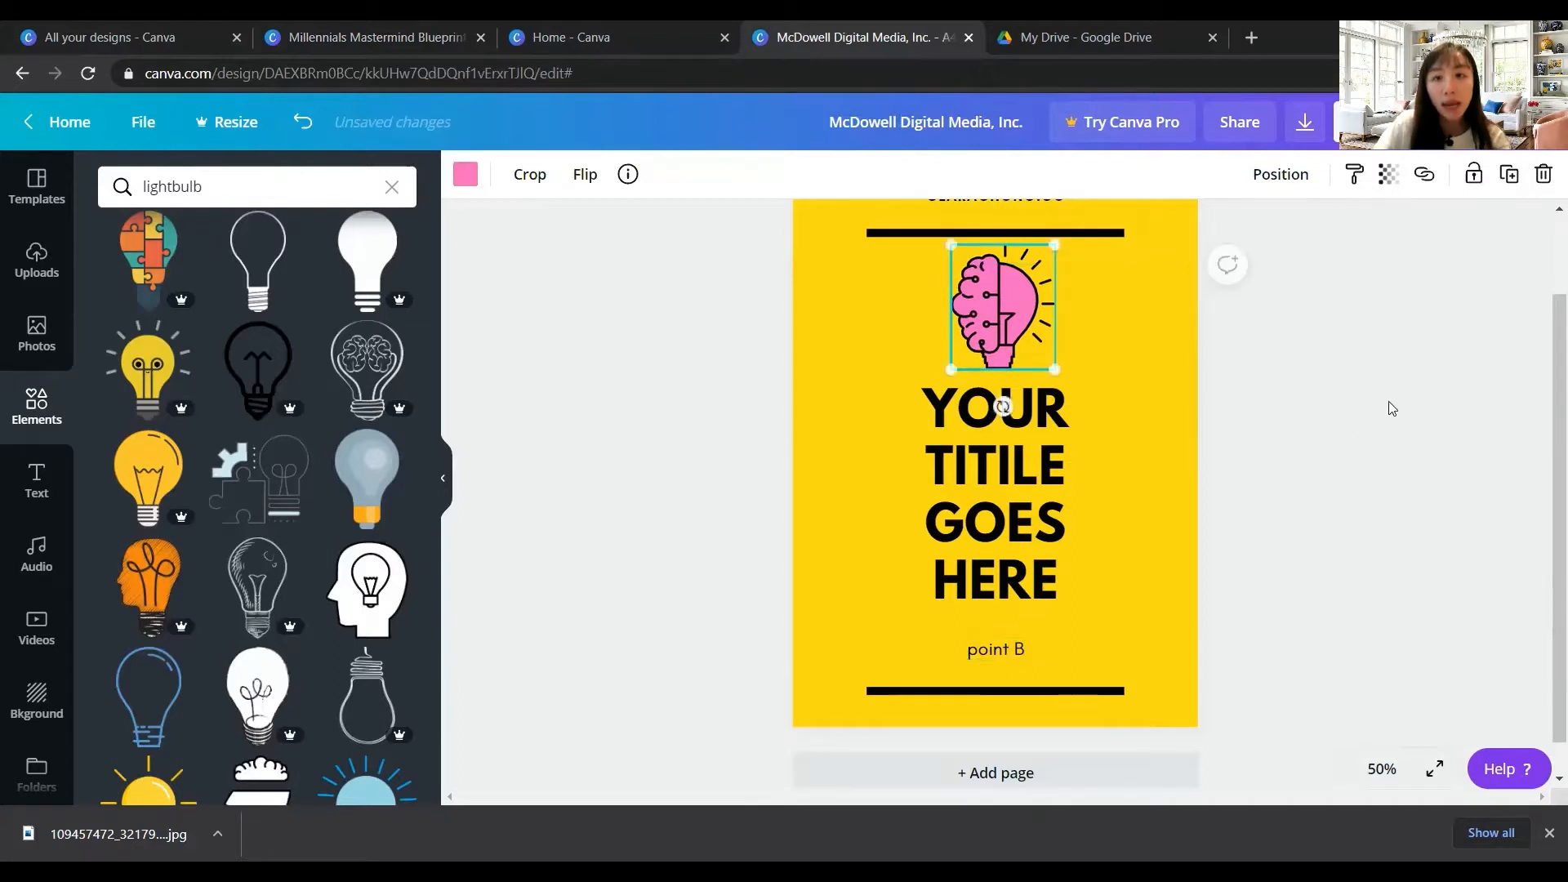
{"action": "left_click", "coordinate": [1408, 426]}
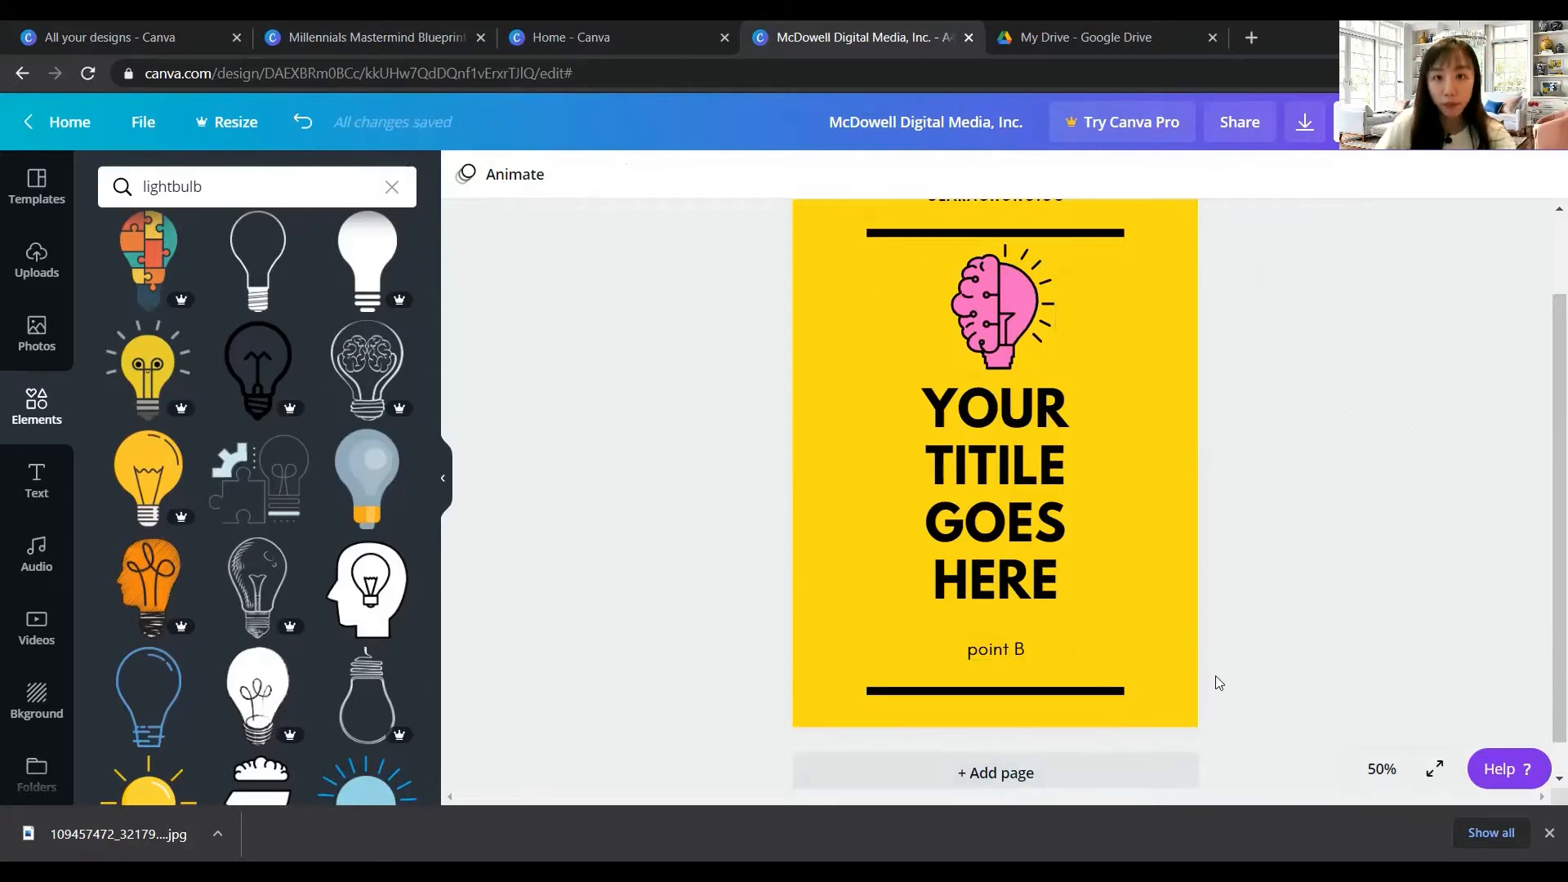
Add a new page after the cover and open the color options for the cover's background
{"action": "scroll", "coordinate": [1266, 593], "scroll_direction": "down", "scroll_amount": 1}
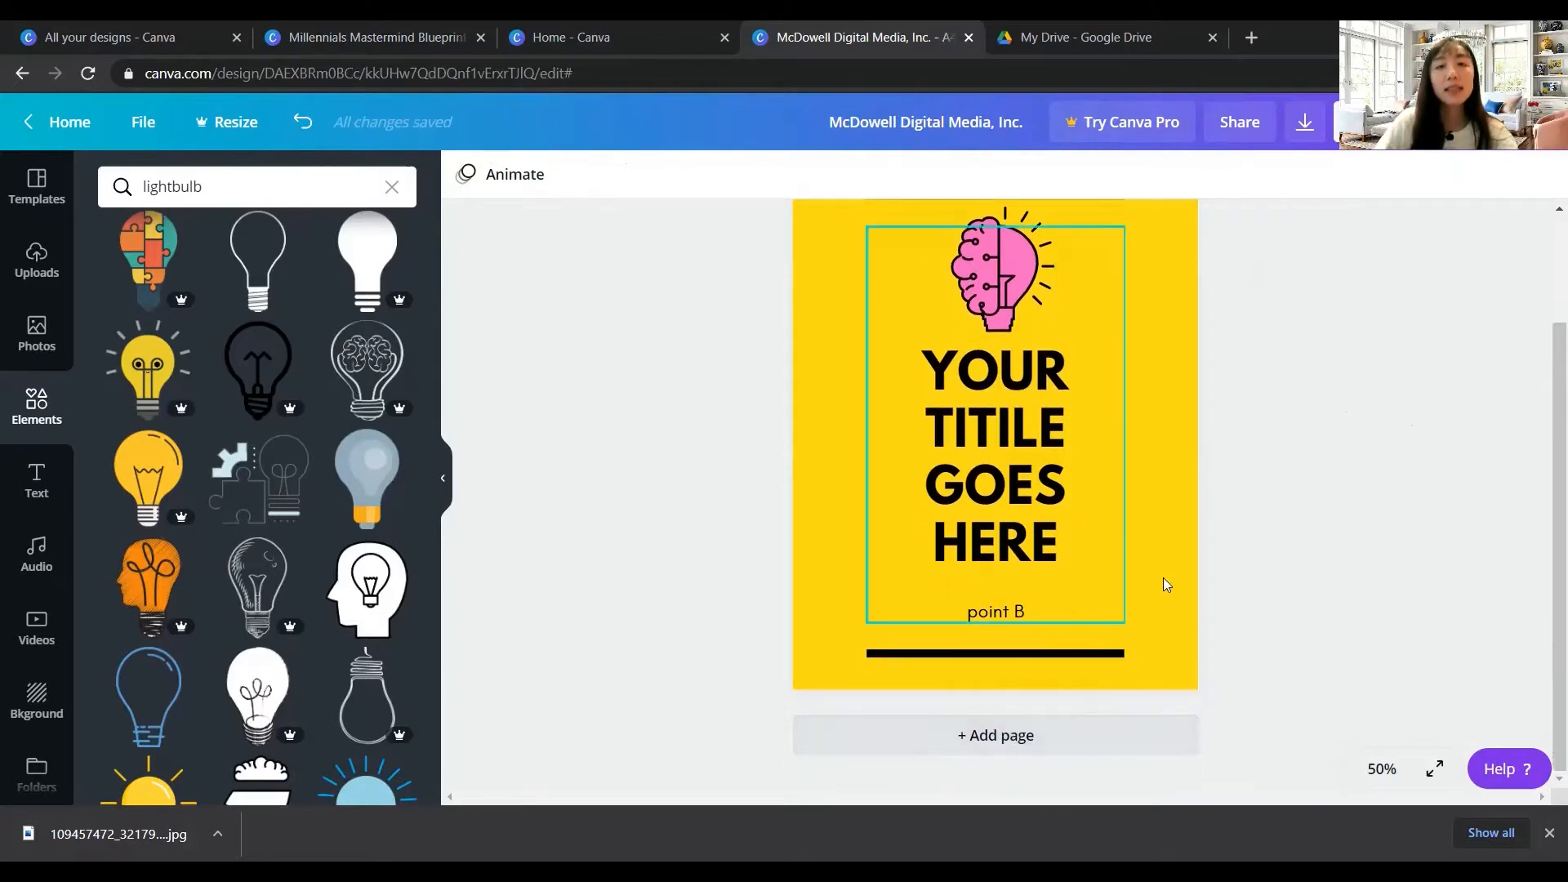
{"action": "left_click", "coordinate": [969, 745]}
{"action": "scroll", "coordinate": [1277, 500], "scroll_direction": "up", "scroll_amount": 8}
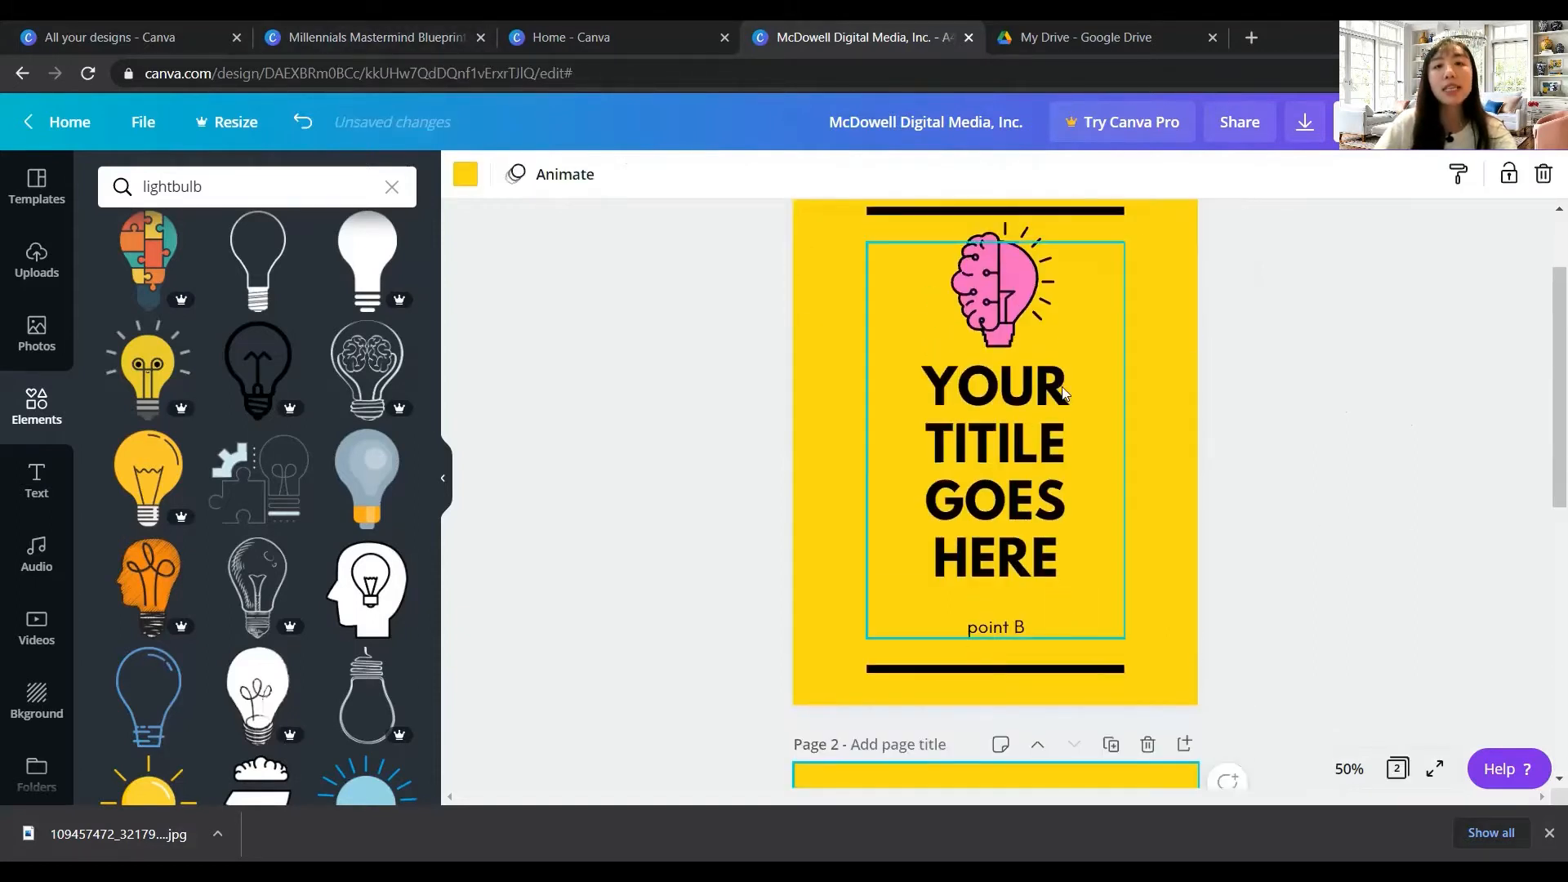
{"action": "left_click", "coordinate": [1187, 296]}
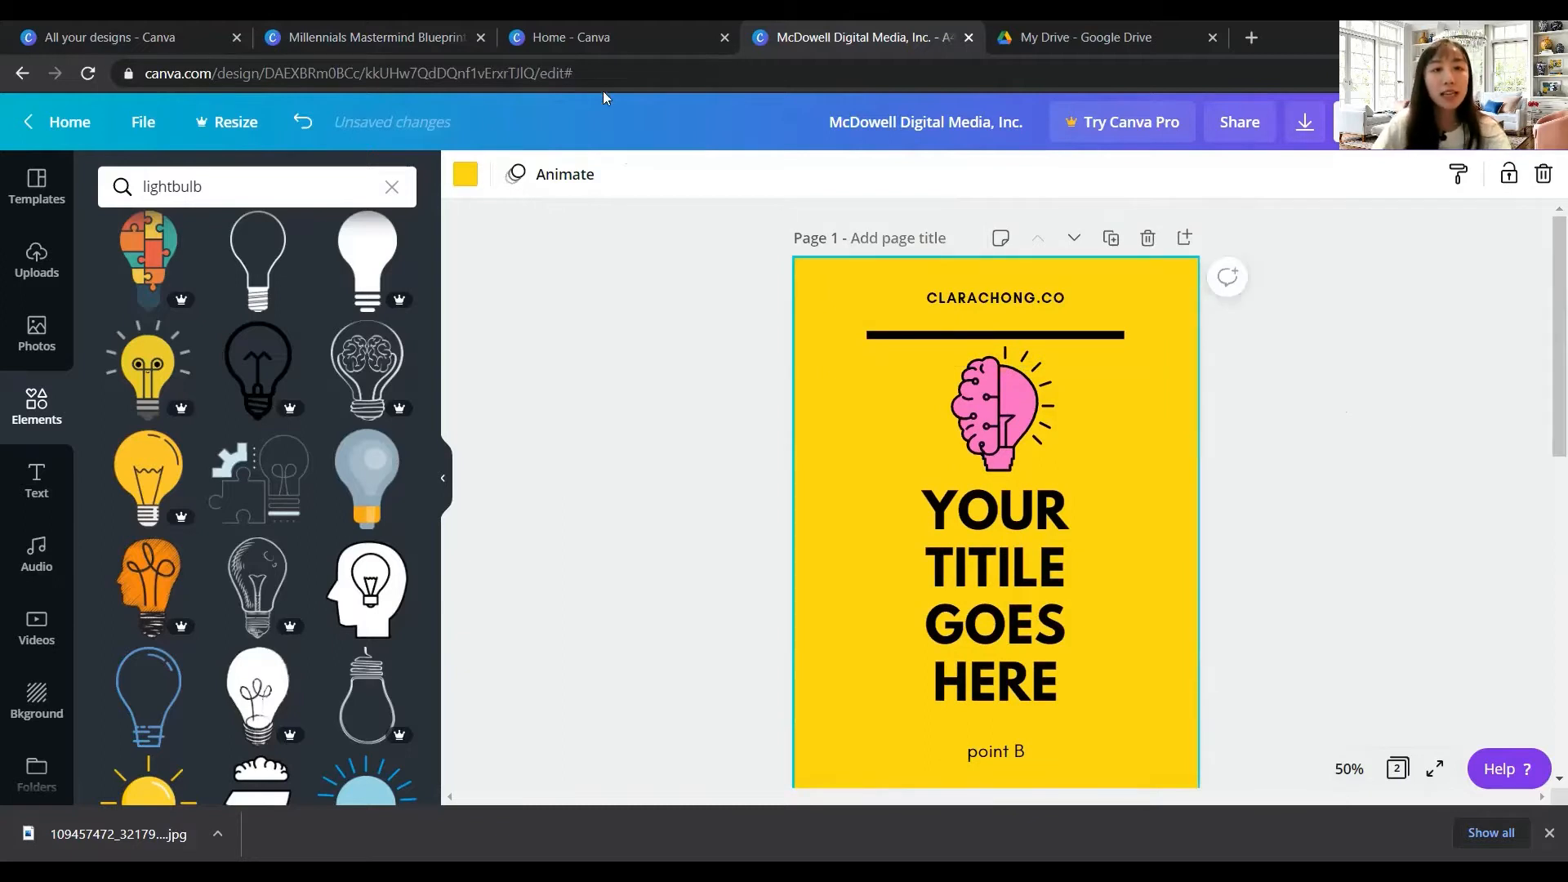
{"action": "left_click", "coordinate": [465, 173]}
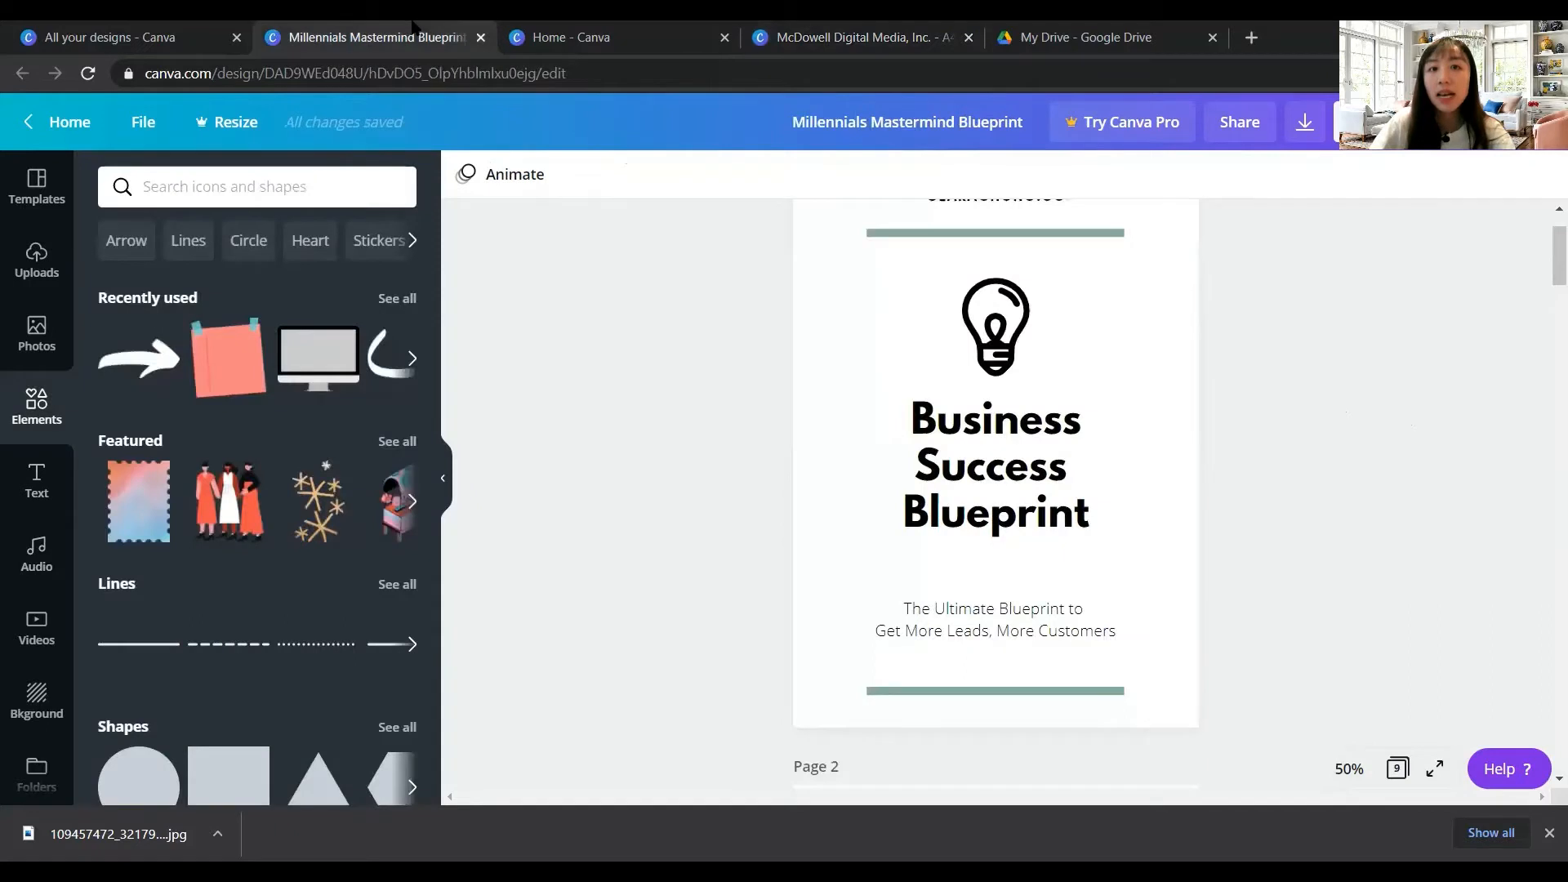
Switch to the Millennials Mastermind Blueprint design and check the color of the cover's upper horizontal line
{"action": "left_click", "coordinate": [408, 32]}
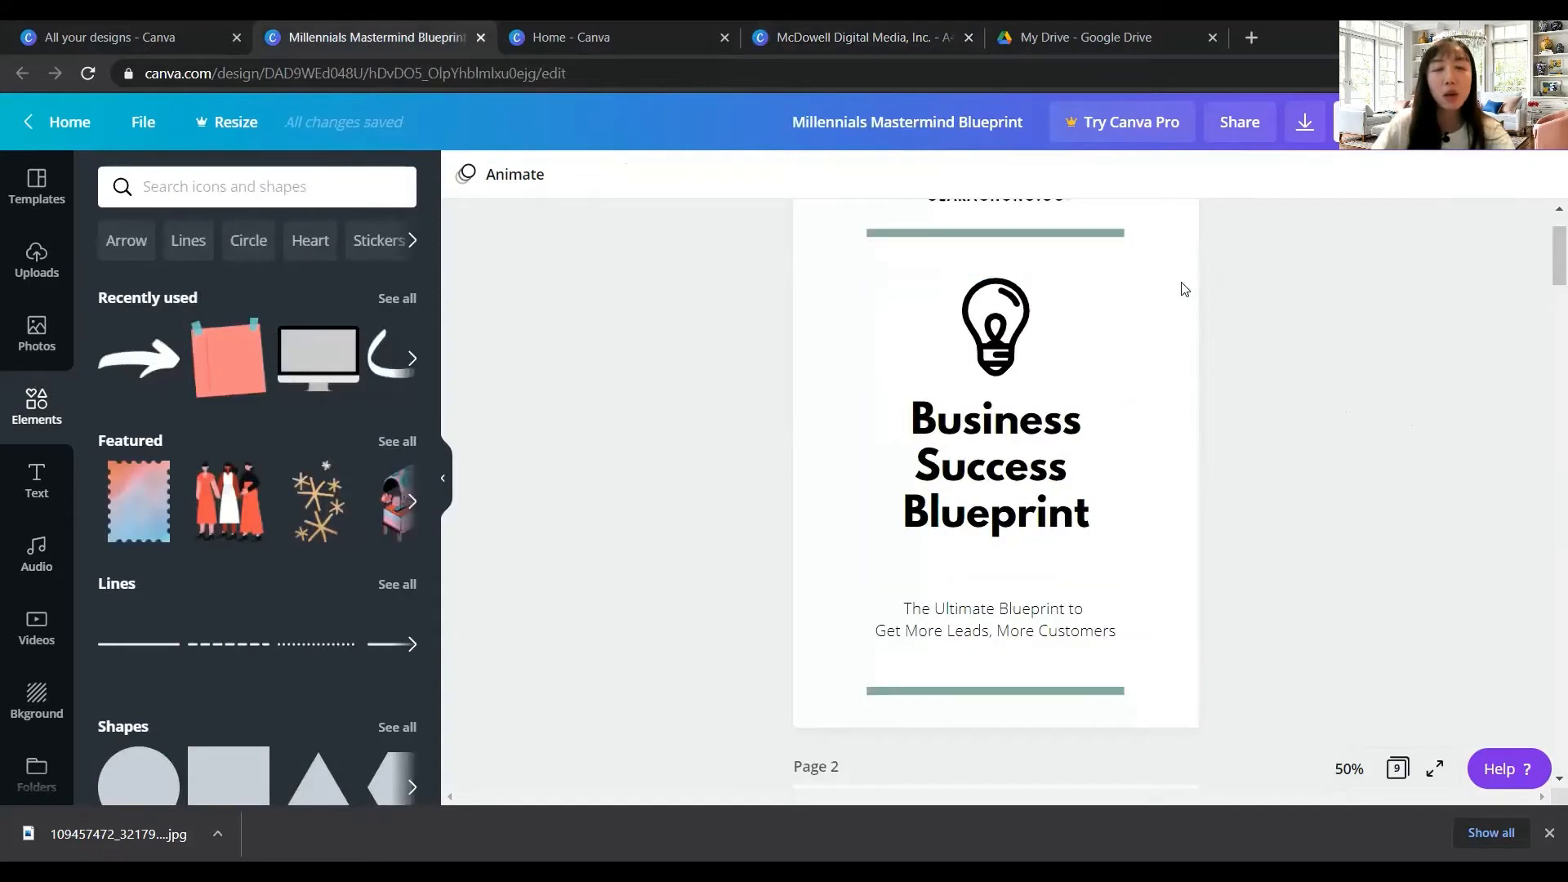
{"action": "left_click", "coordinate": [1075, 236]}
{"action": "left_click", "coordinate": [464, 173]}
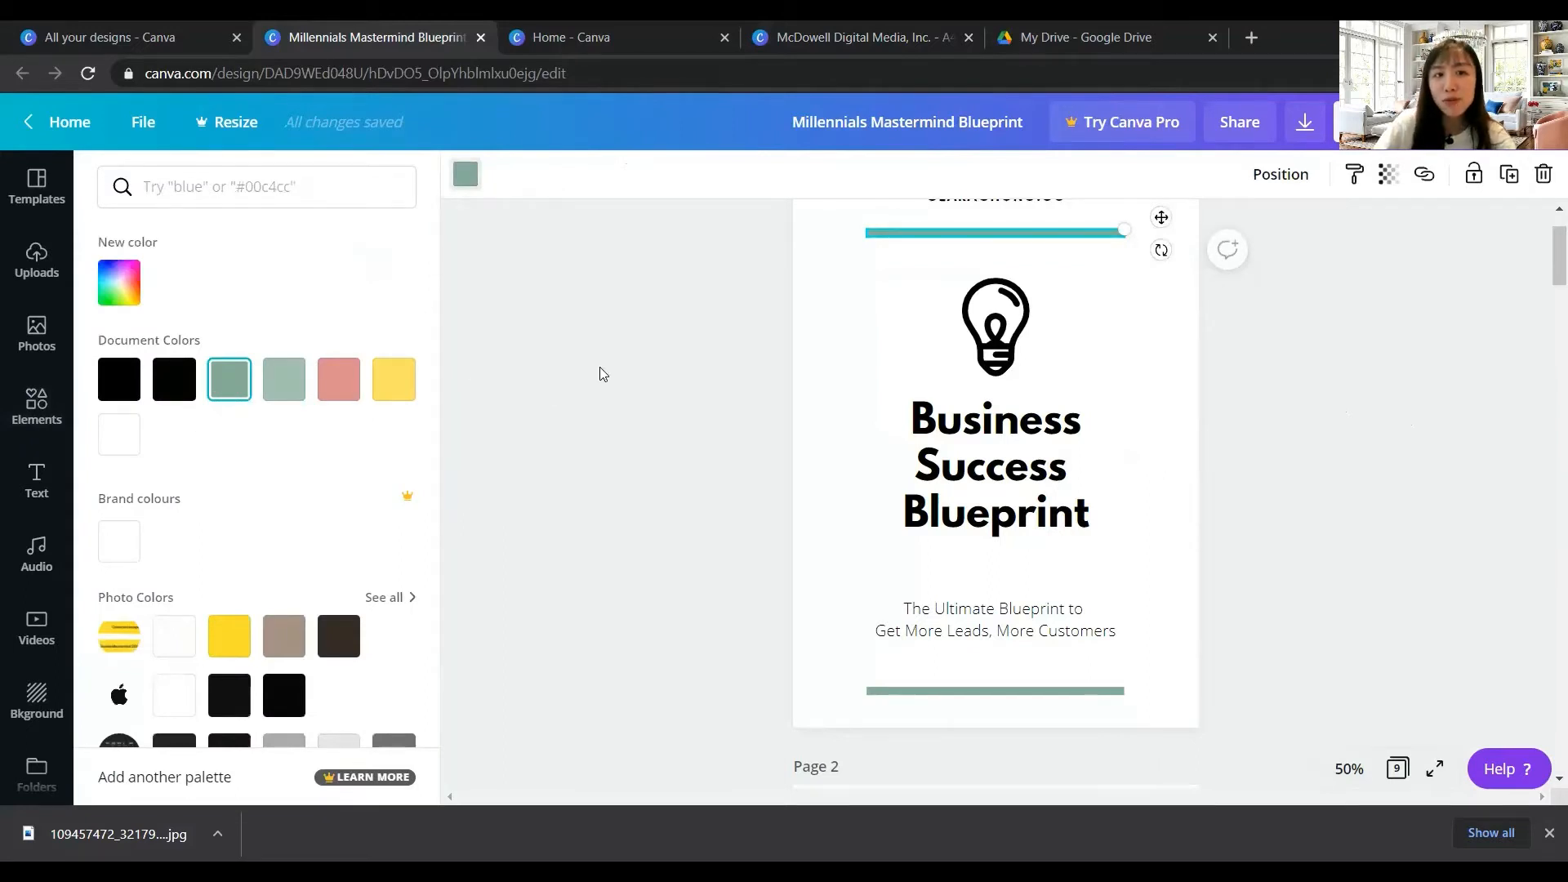
{"action": "left_click", "coordinate": [658, 354]}
Examine the Blueprint's second page, enlarging the introduction text to 100% for reading
{"action": "scroll", "coordinate": [1156, 500], "scroll_direction": "down", "scroll_amount": 3}
{"action": "scroll", "coordinate": [1155, 500], "scroll_direction": "down", "scroll_amount": 3}
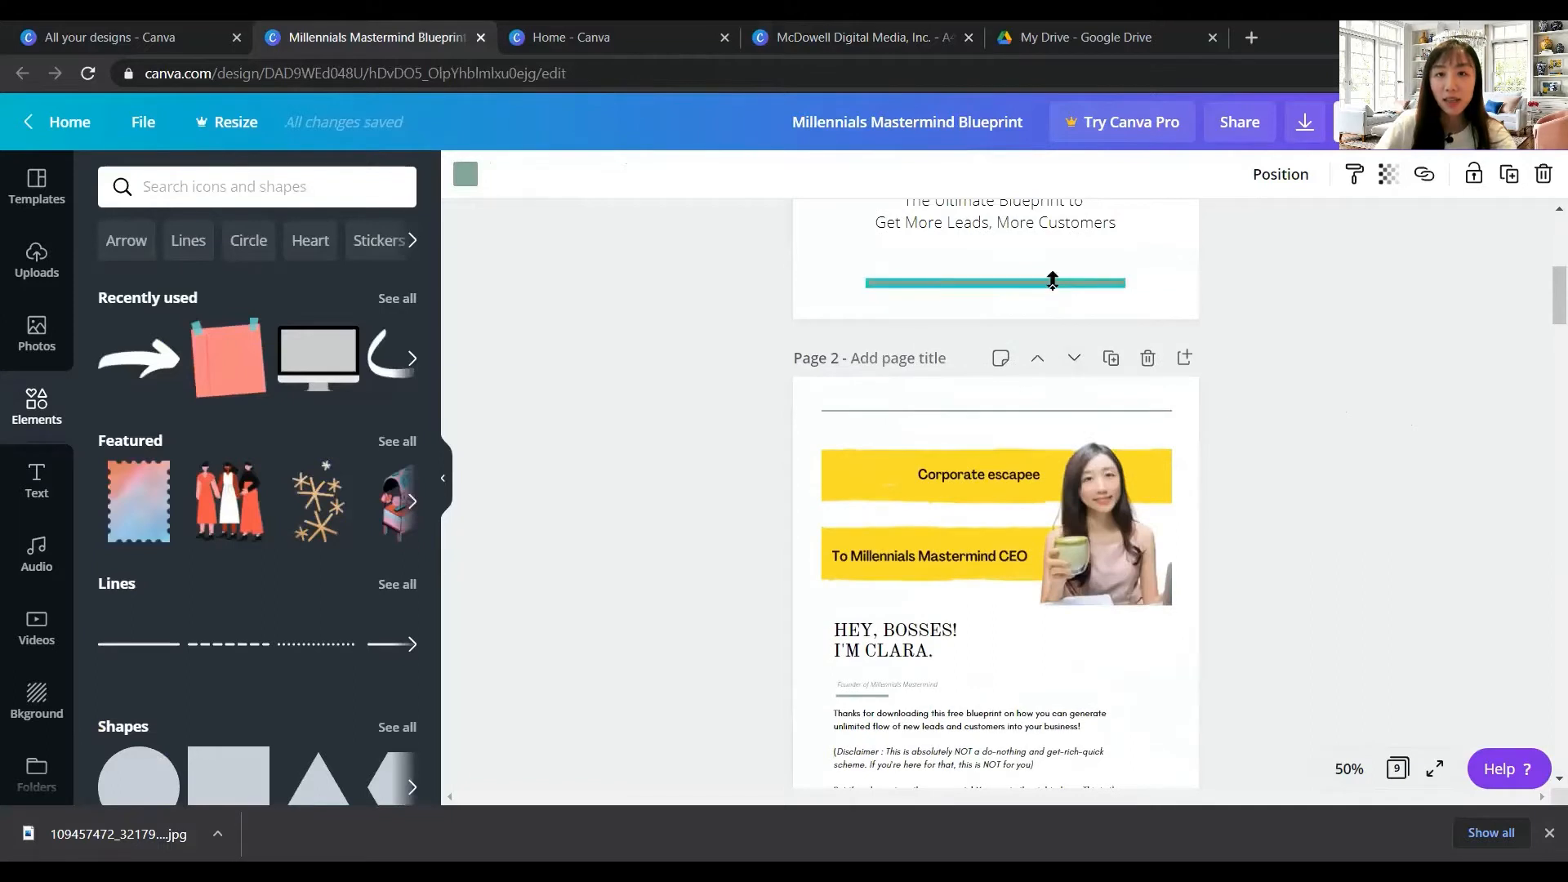
{"action": "left_click", "coordinate": [1291, 518]}
{"action": "scroll", "coordinate": [994, 413], "scroll_direction": "down", "scroll_amount": 3}
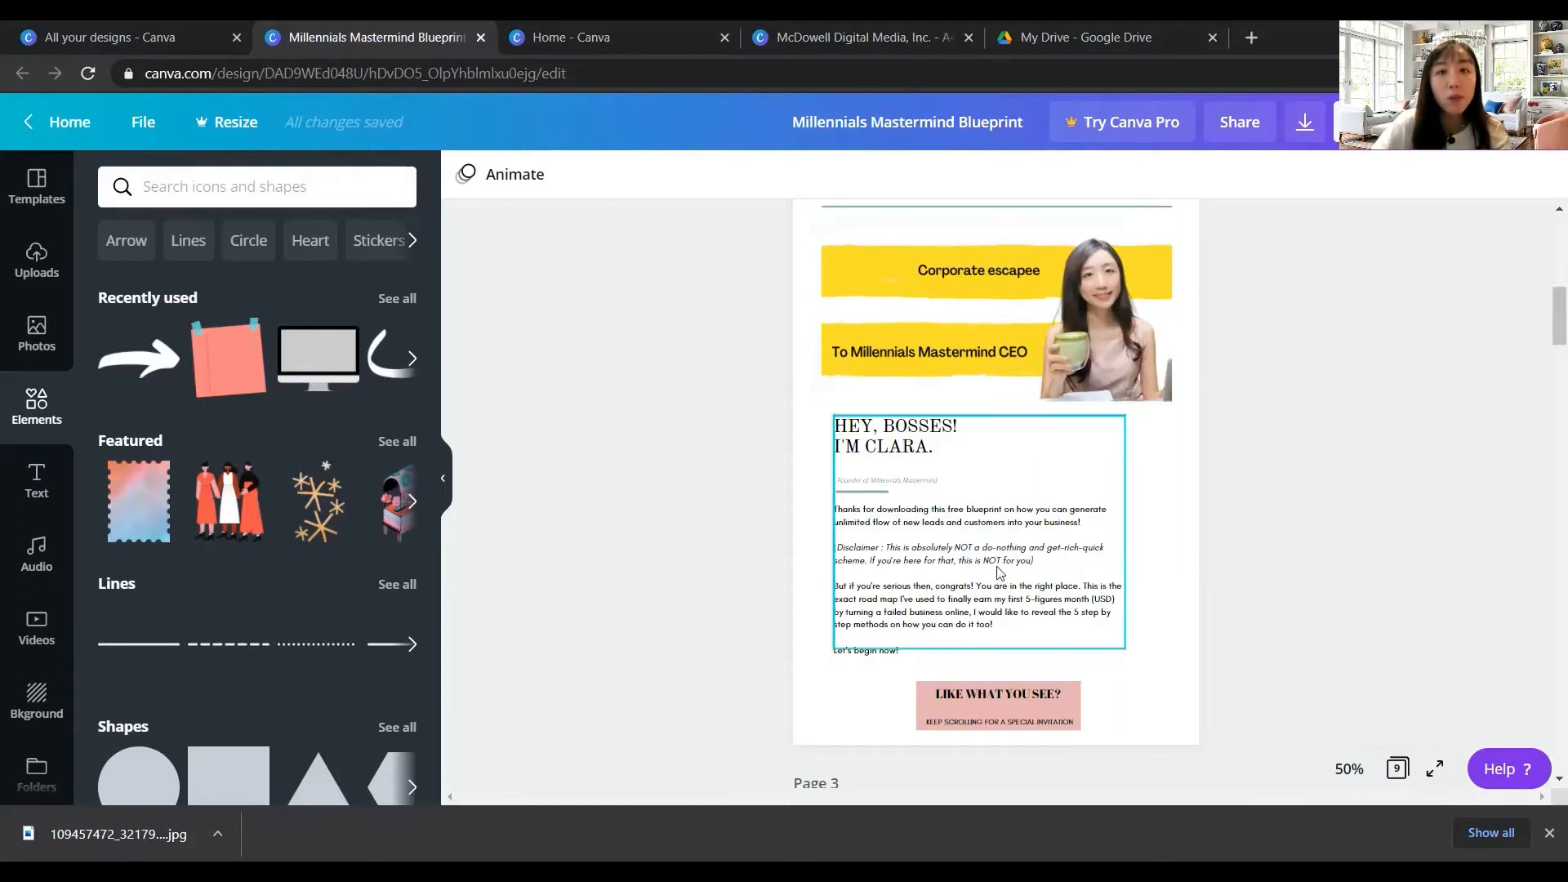
{"action": "scroll", "coordinate": [1039, 529], "scroll_direction": "down", "scroll_amount": 1}
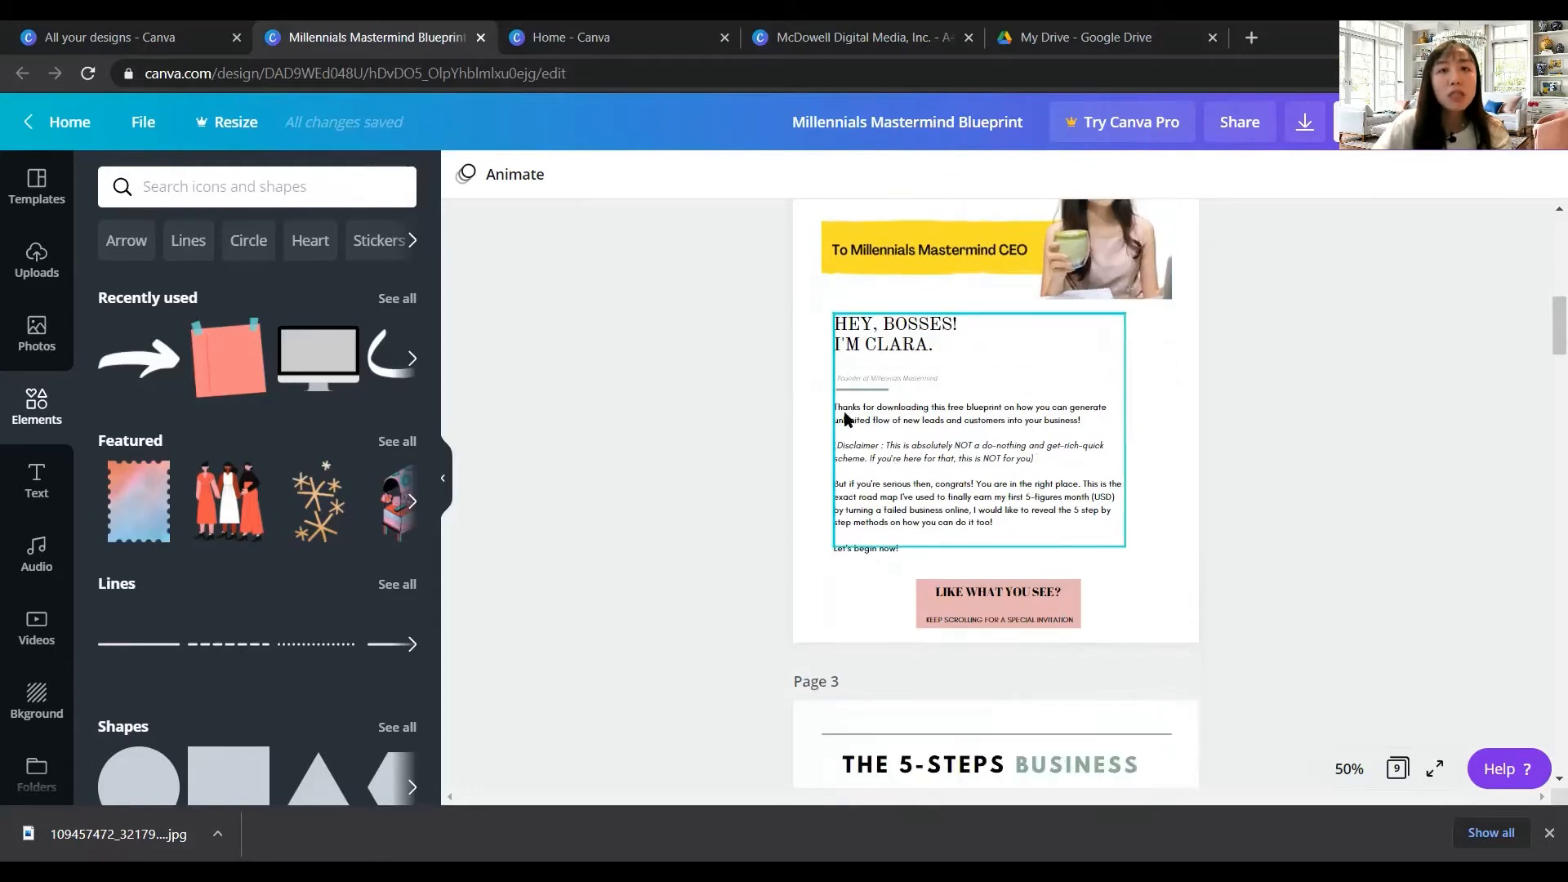
{"action": "scroll", "coordinate": [821, 473], "scroll_direction": "up", "scroll_amount": 1}
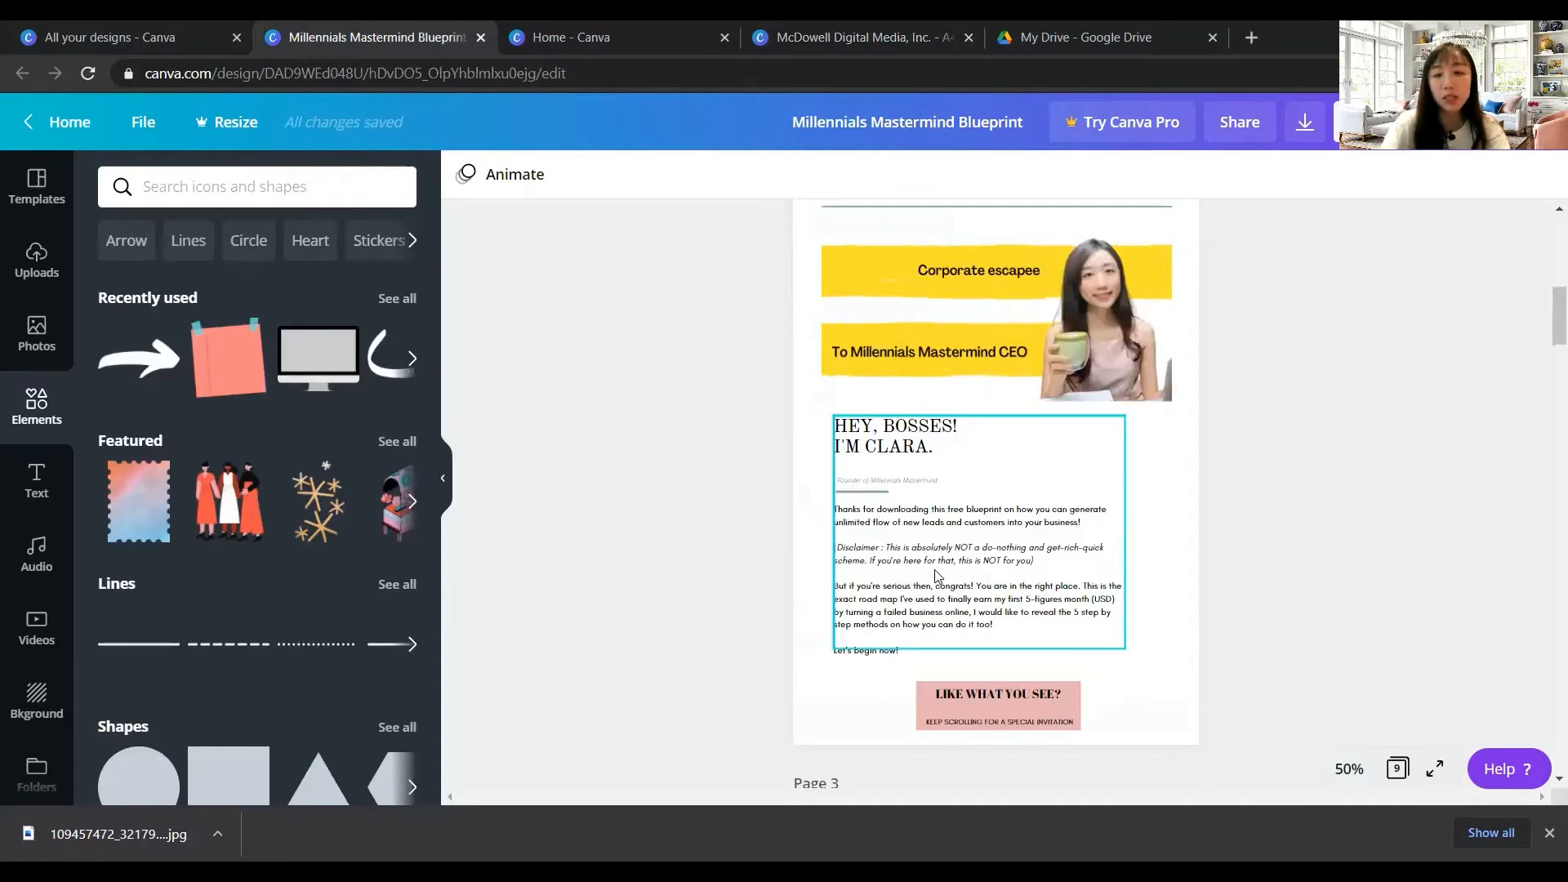
{"action": "key", "text": "ctrl+plus"}
{"action": "key", "text": "ctrl+plus"}
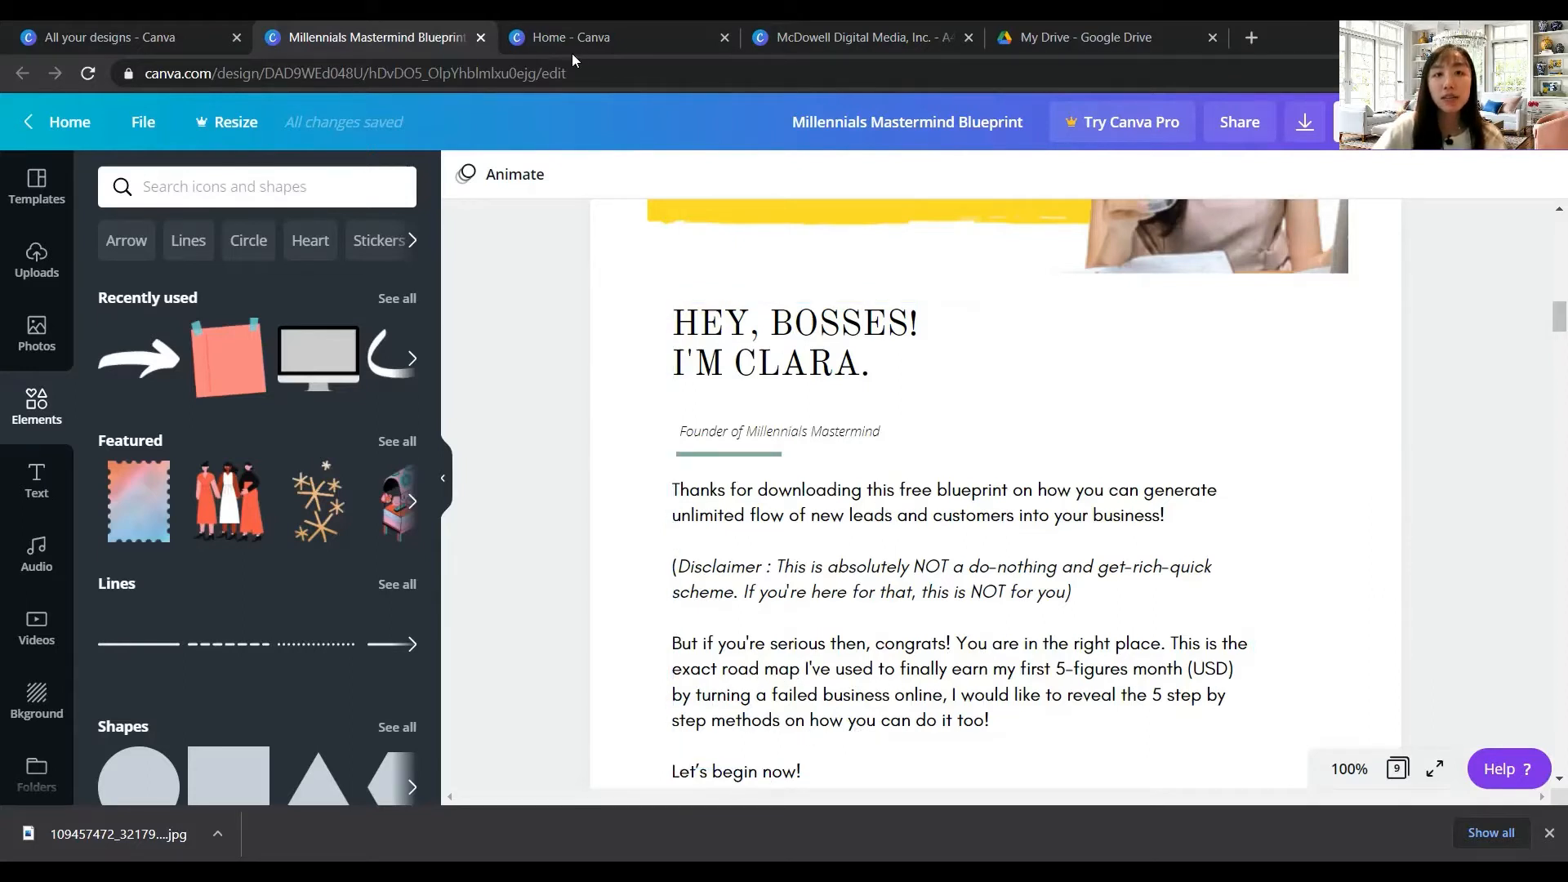
Return to the McDowell Digital Media, Inc. design and select its blank page 2
{"action": "scroll", "coordinate": [791, 611], "scroll_direction": "up", "scroll_amount": 2}
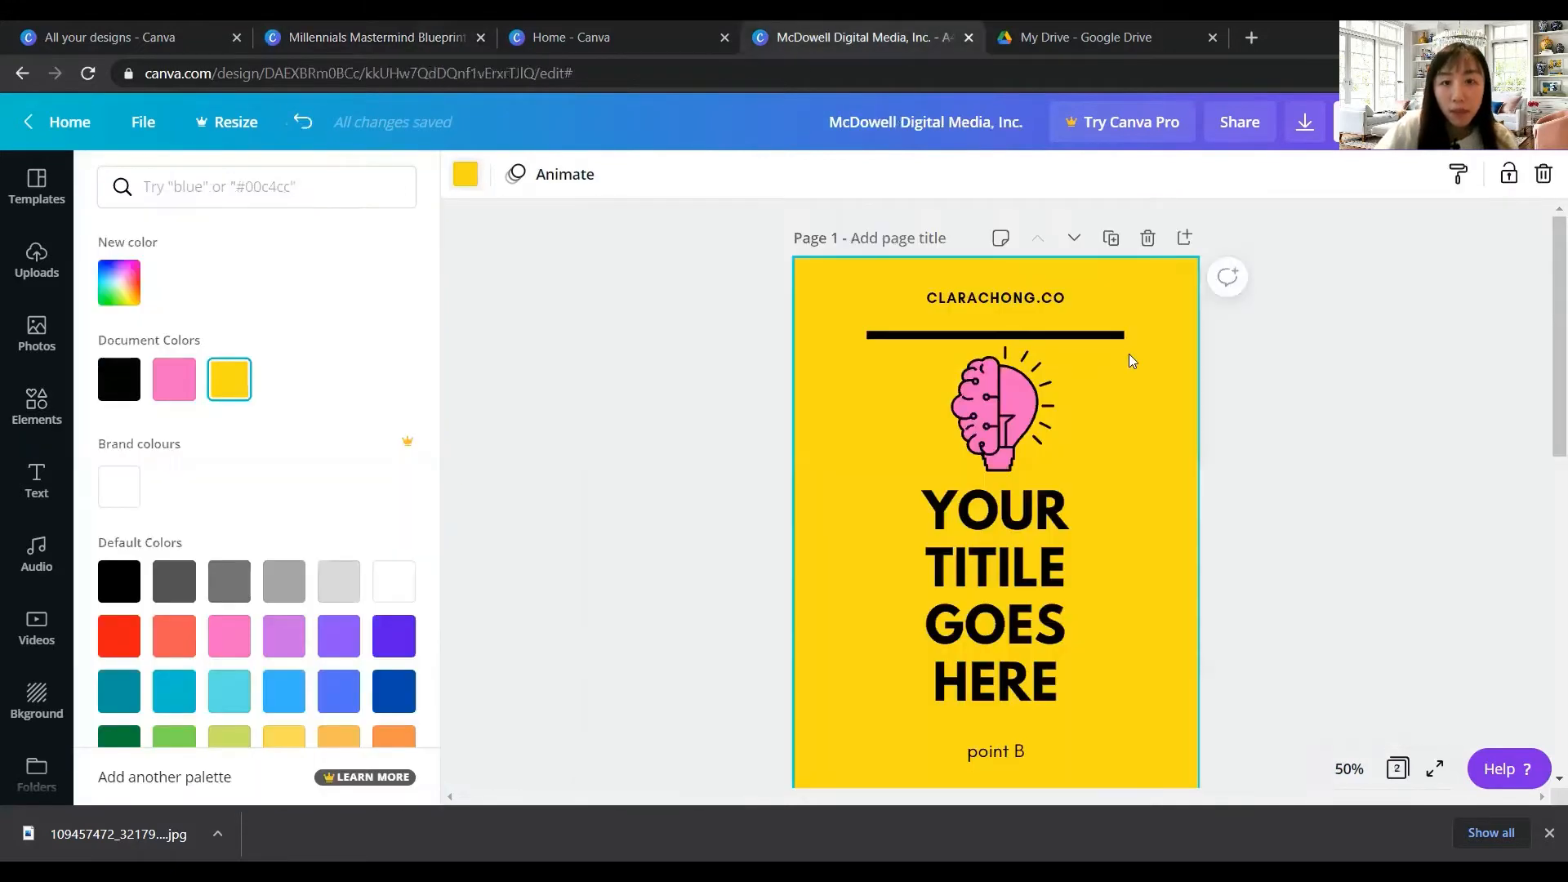
{"action": "scroll", "coordinate": [1047, 463], "scroll_direction": "down", "scroll_amount": 5}
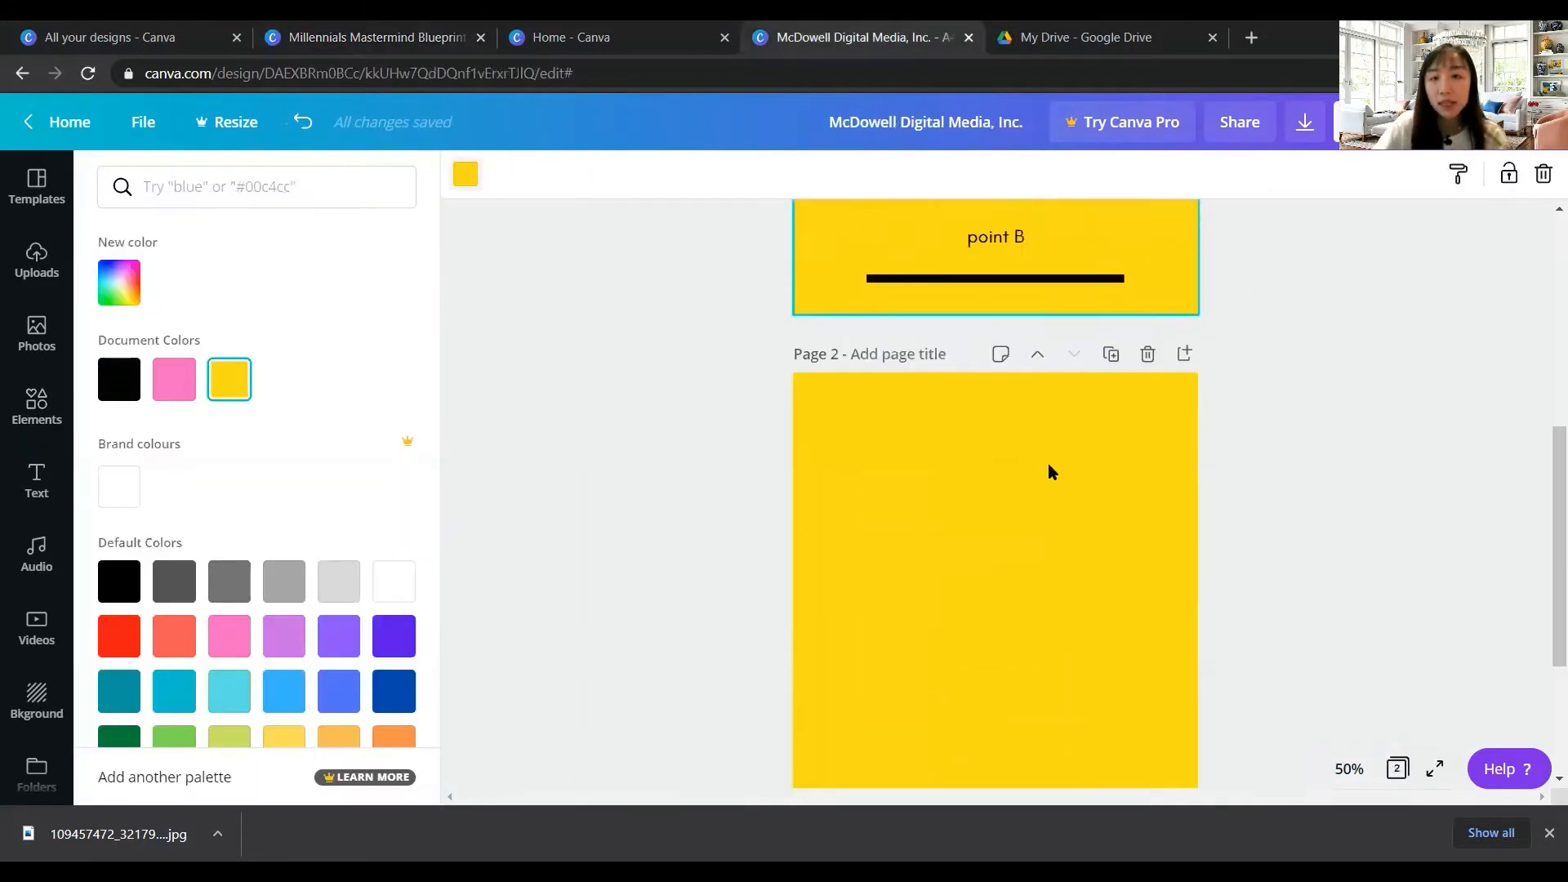
{"action": "scroll", "coordinate": [1013, 490], "scroll_direction": "up", "scroll_amount": 1}
{"action": "left_click", "coordinate": [982, 524]}
{"action": "scroll", "coordinate": [1006, 514], "scroll_direction": "down", "scroll_amount": 3}
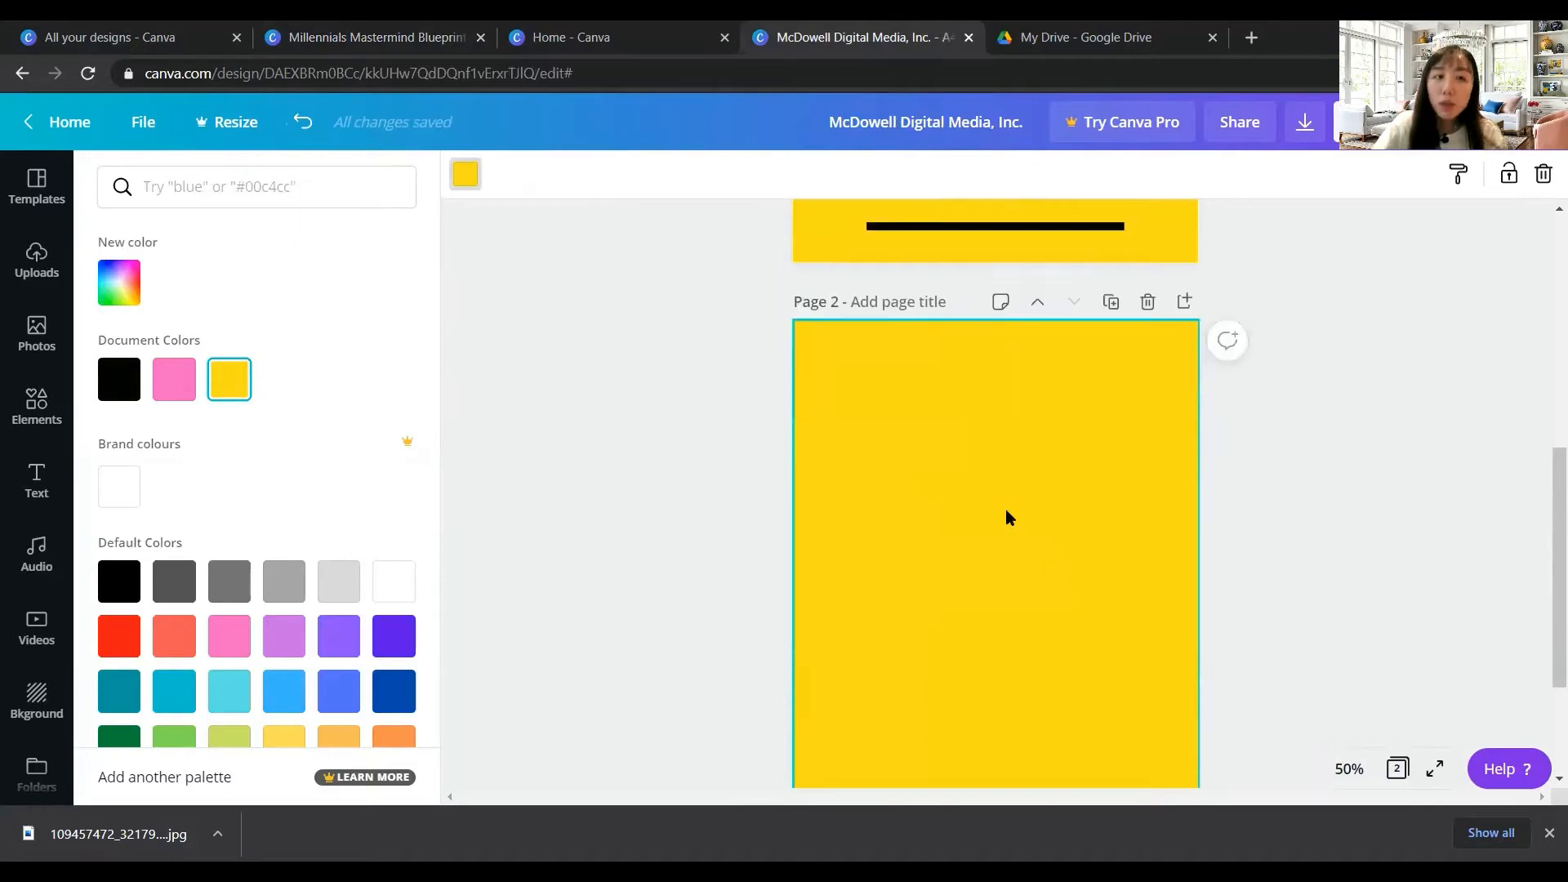
{"action": "left_click", "coordinate": [36, 258]}
{"action": "left_click", "coordinate": [245, 189]}
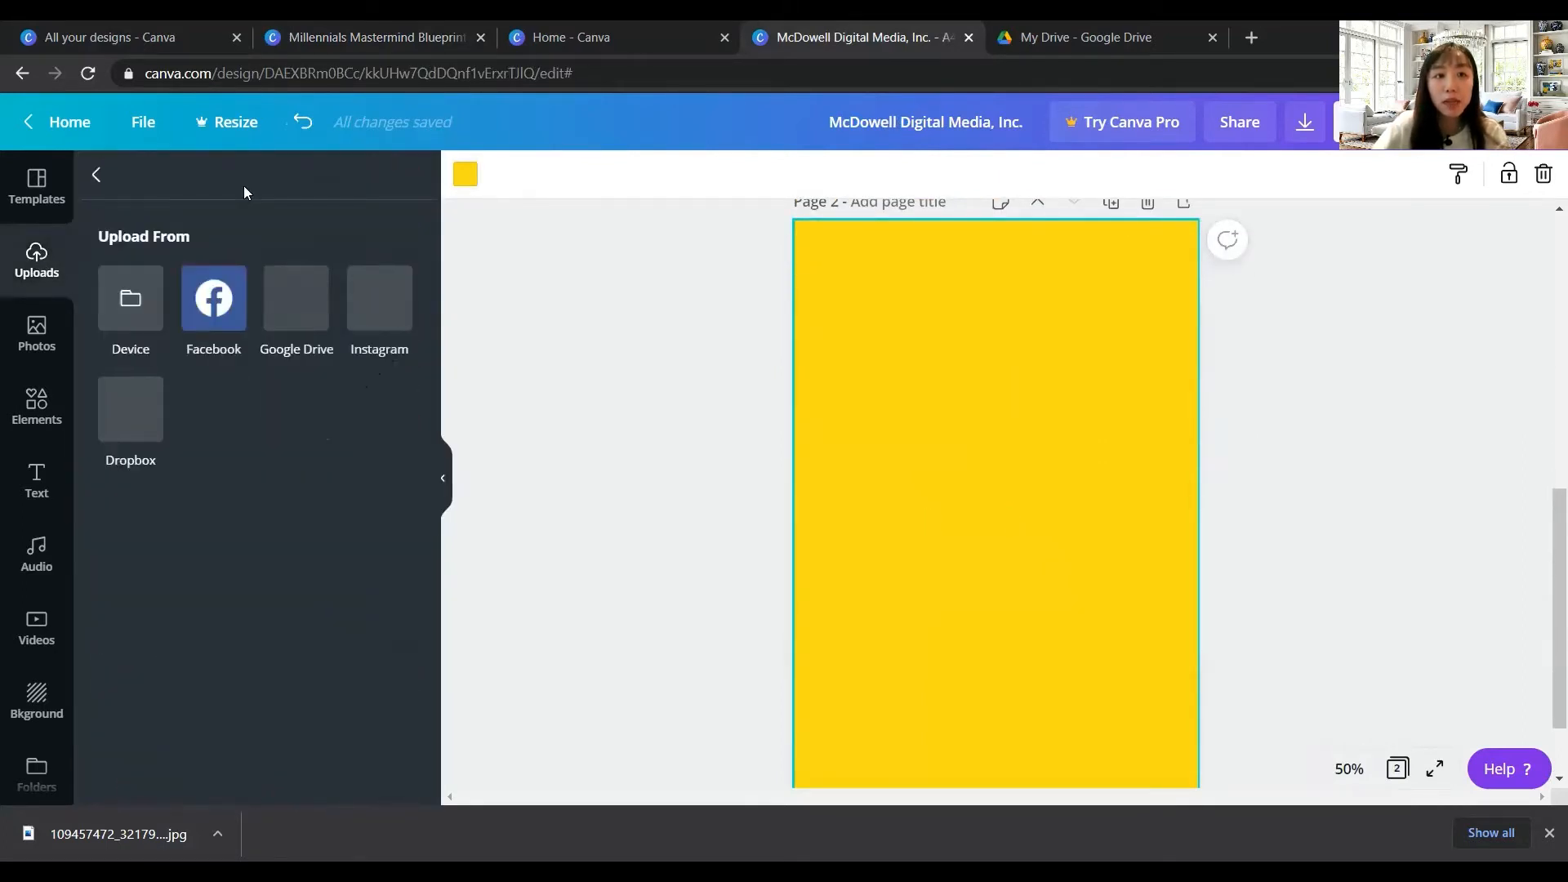
{"action": "left_click", "coordinate": [152, 303]}
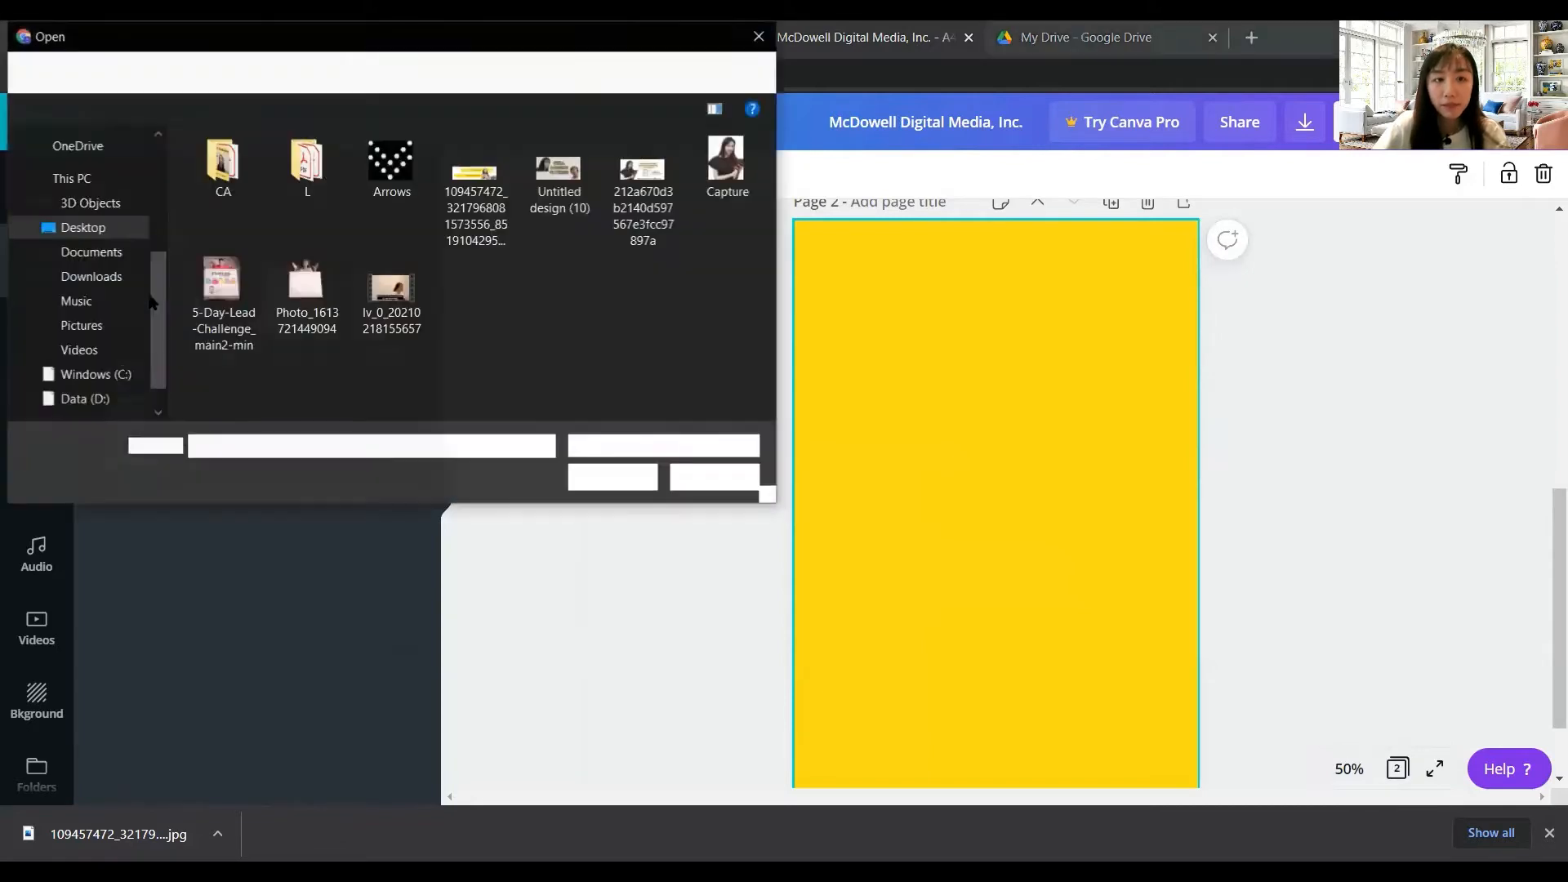
{"action": "left_click", "coordinate": [494, 194]}
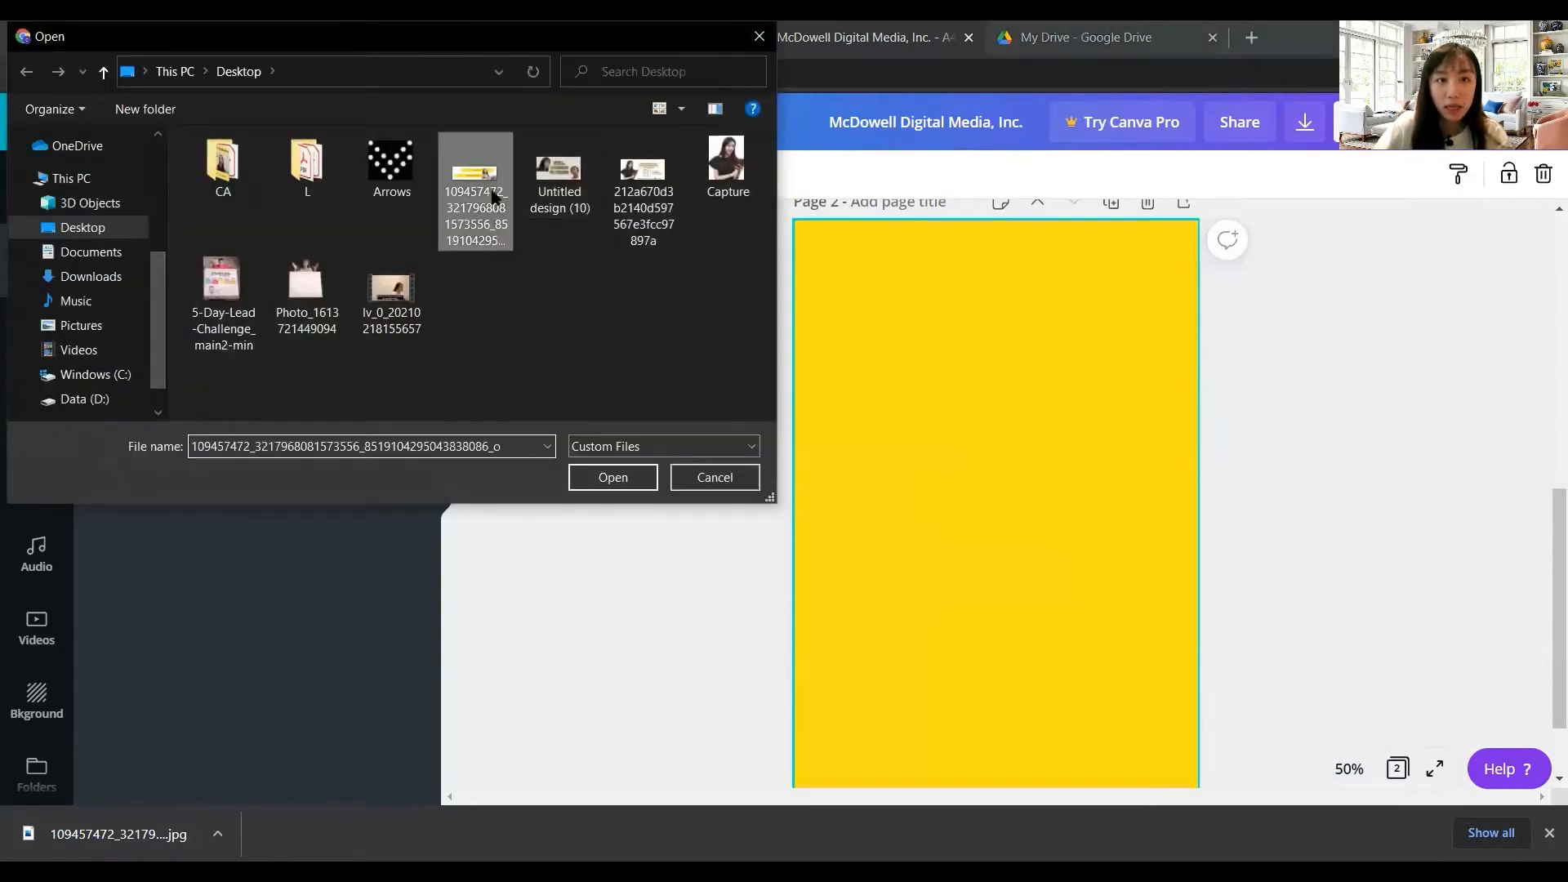
{"action": "double_click", "coordinate": [493, 194]}
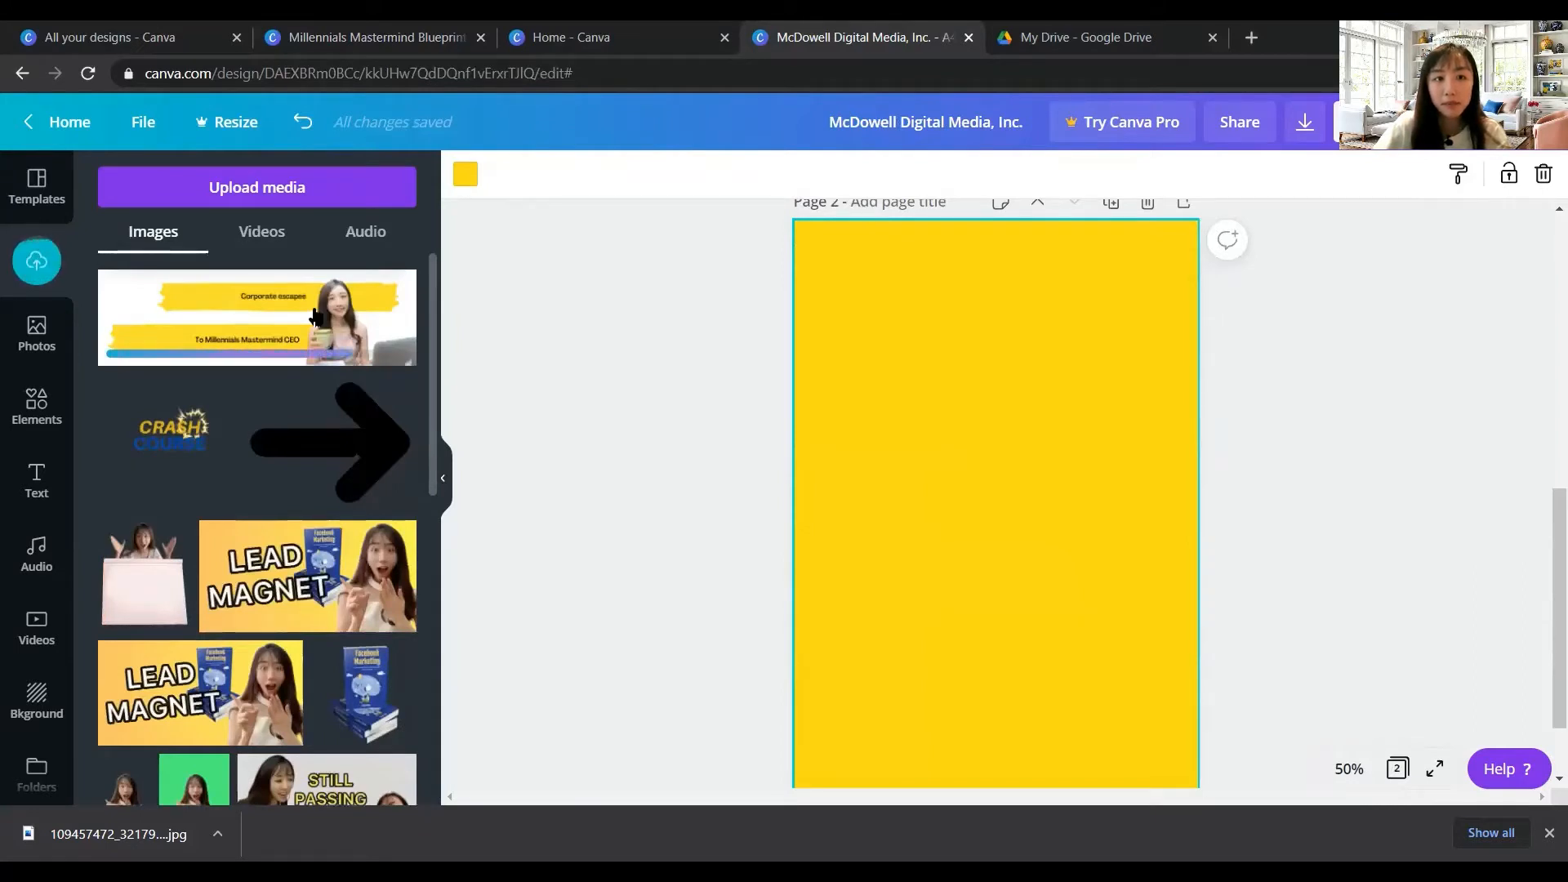
{"action": "left_click", "coordinate": [314, 317]}
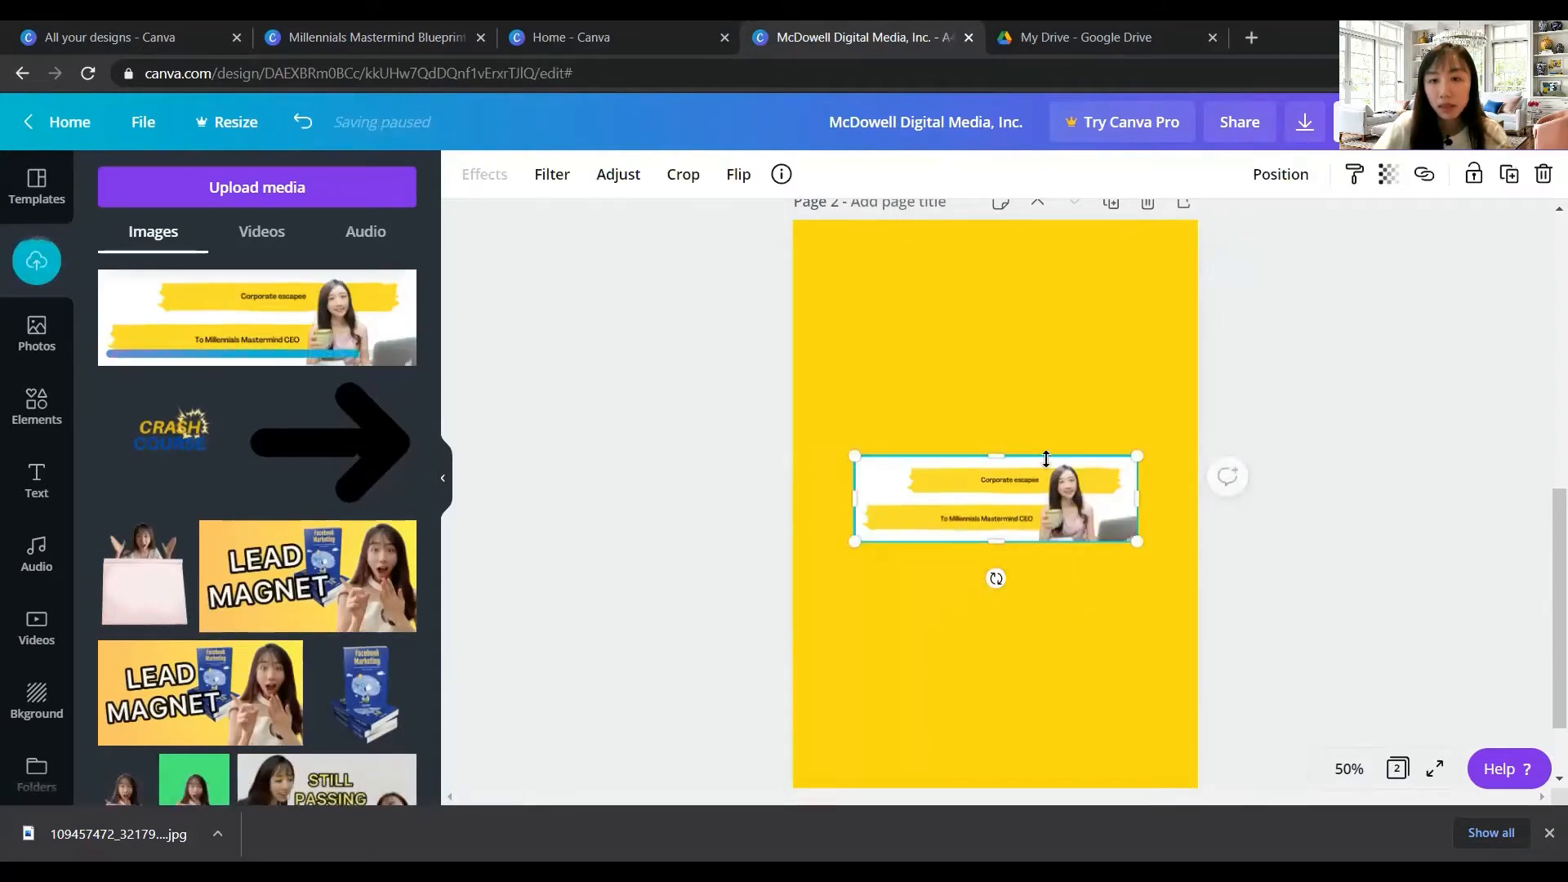
Move the banner image to the top of page 2 and enlarge it to span most of the page width
{"action": "left_click_drag", "start_coordinate": [1028, 488], "coordinate": [1020, 288]}
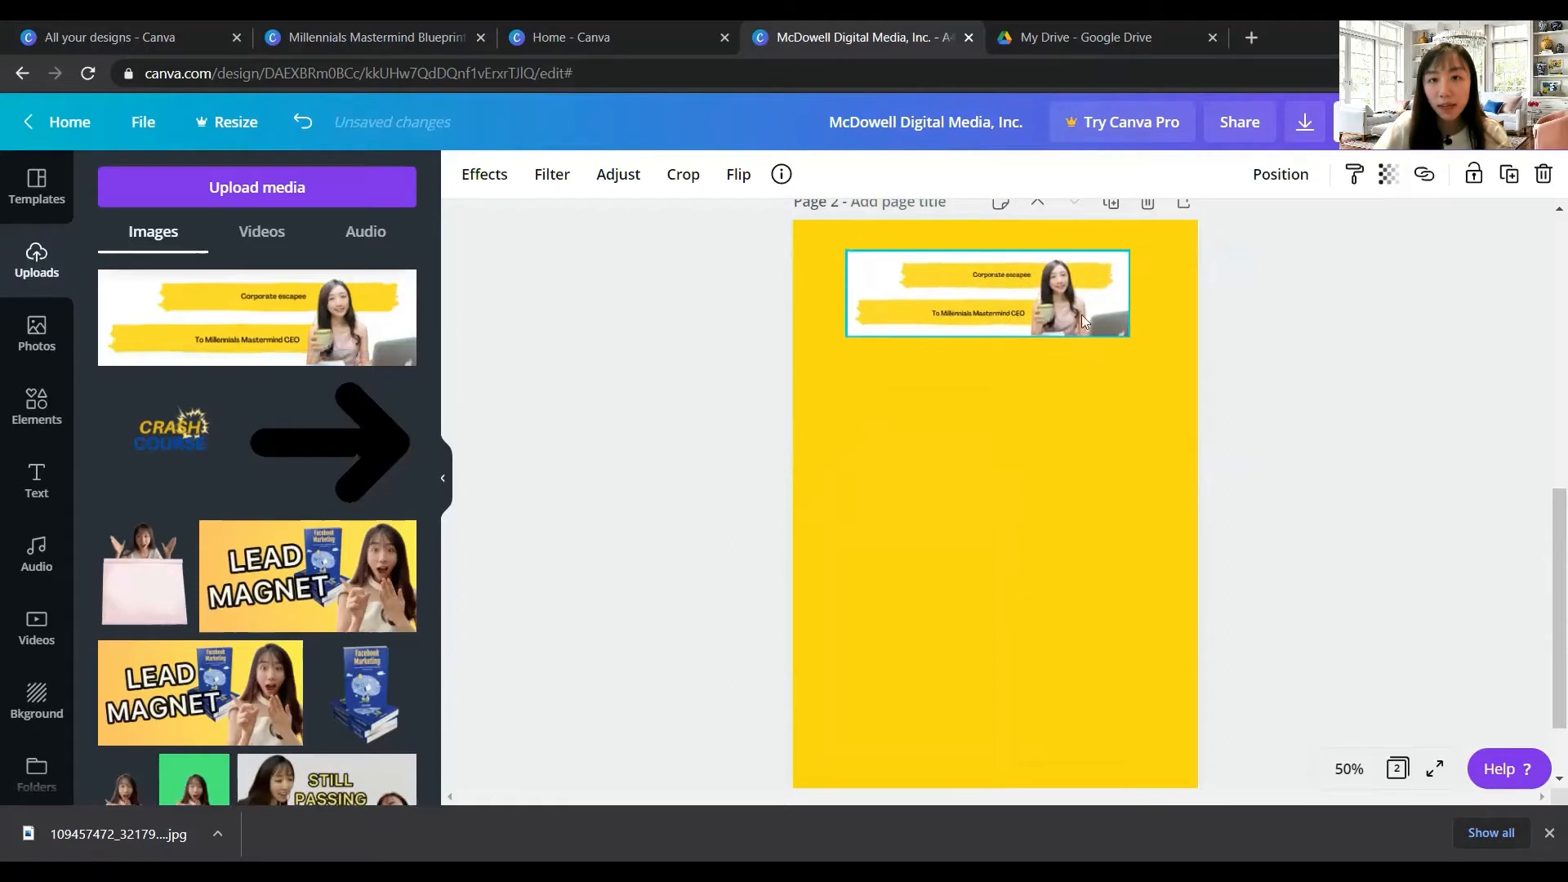
{"action": "left_click_drag", "start_coordinate": [1128, 341], "coordinate": [1198, 426]}
{"action": "left_click_drag", "start_coordinate": [1117, 315], "coordinate": [1104, 333]}
{"action": "double_click", "coordinate": [1121, 342]}
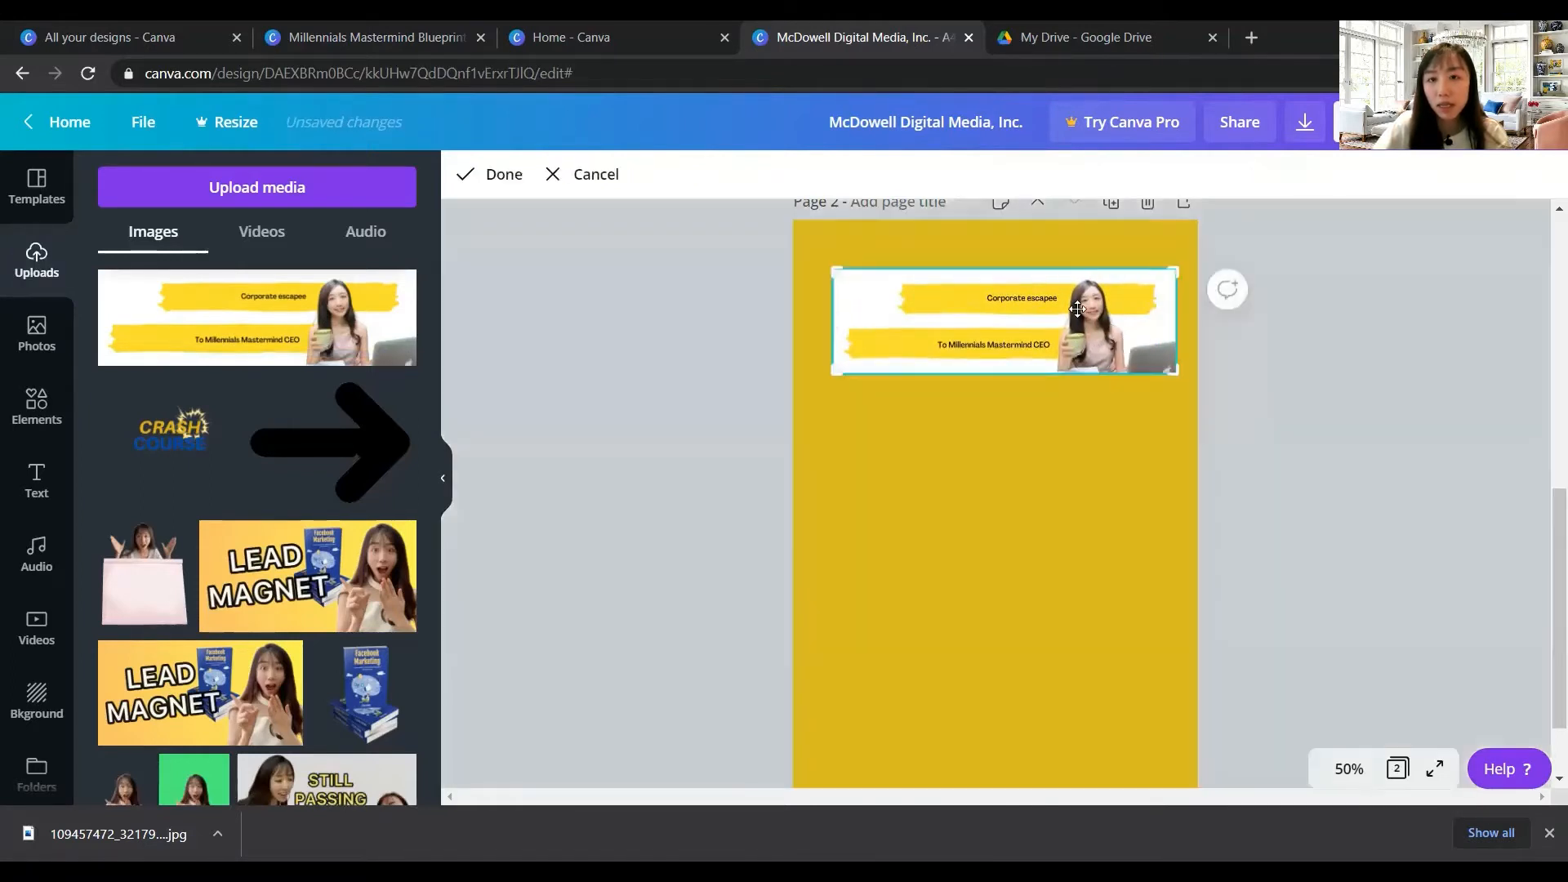
{"action": "left_click", "coordinate": [1379, 350]}
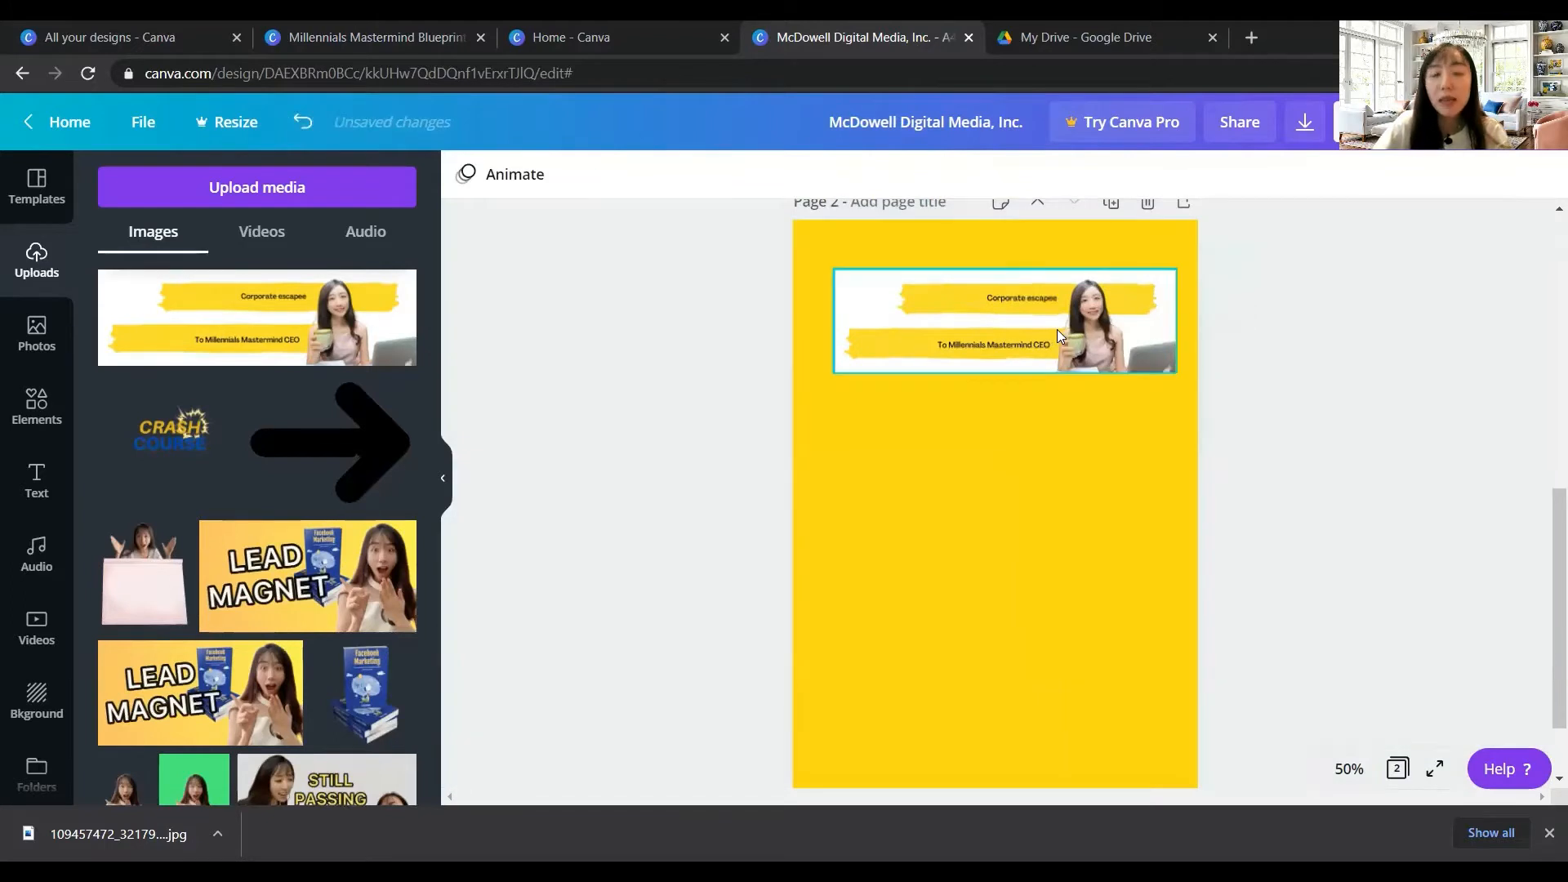
Crop the excess from the banner image's left and right sides
{"action": "double_click", "coordinate": [1057, 330]}
{"action": "left_click_drag", "start_coordinate": [1171, 270], "coordinate": [1148, 270]}
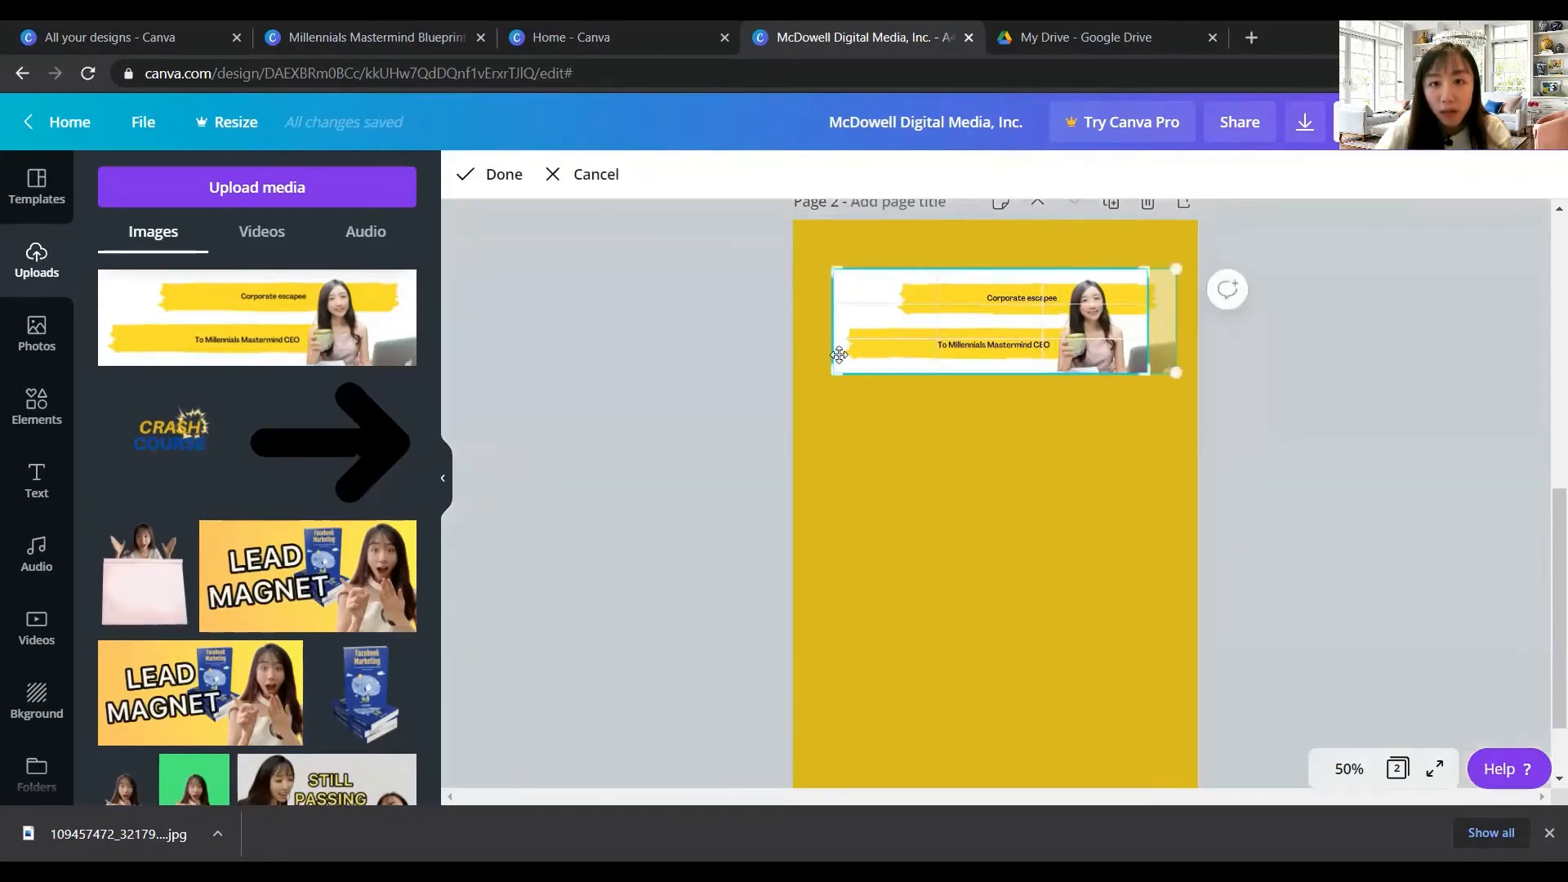
{"action": "left_click_drag", "start_coordinate": [833, 373], "coordinate": [893, 371]}
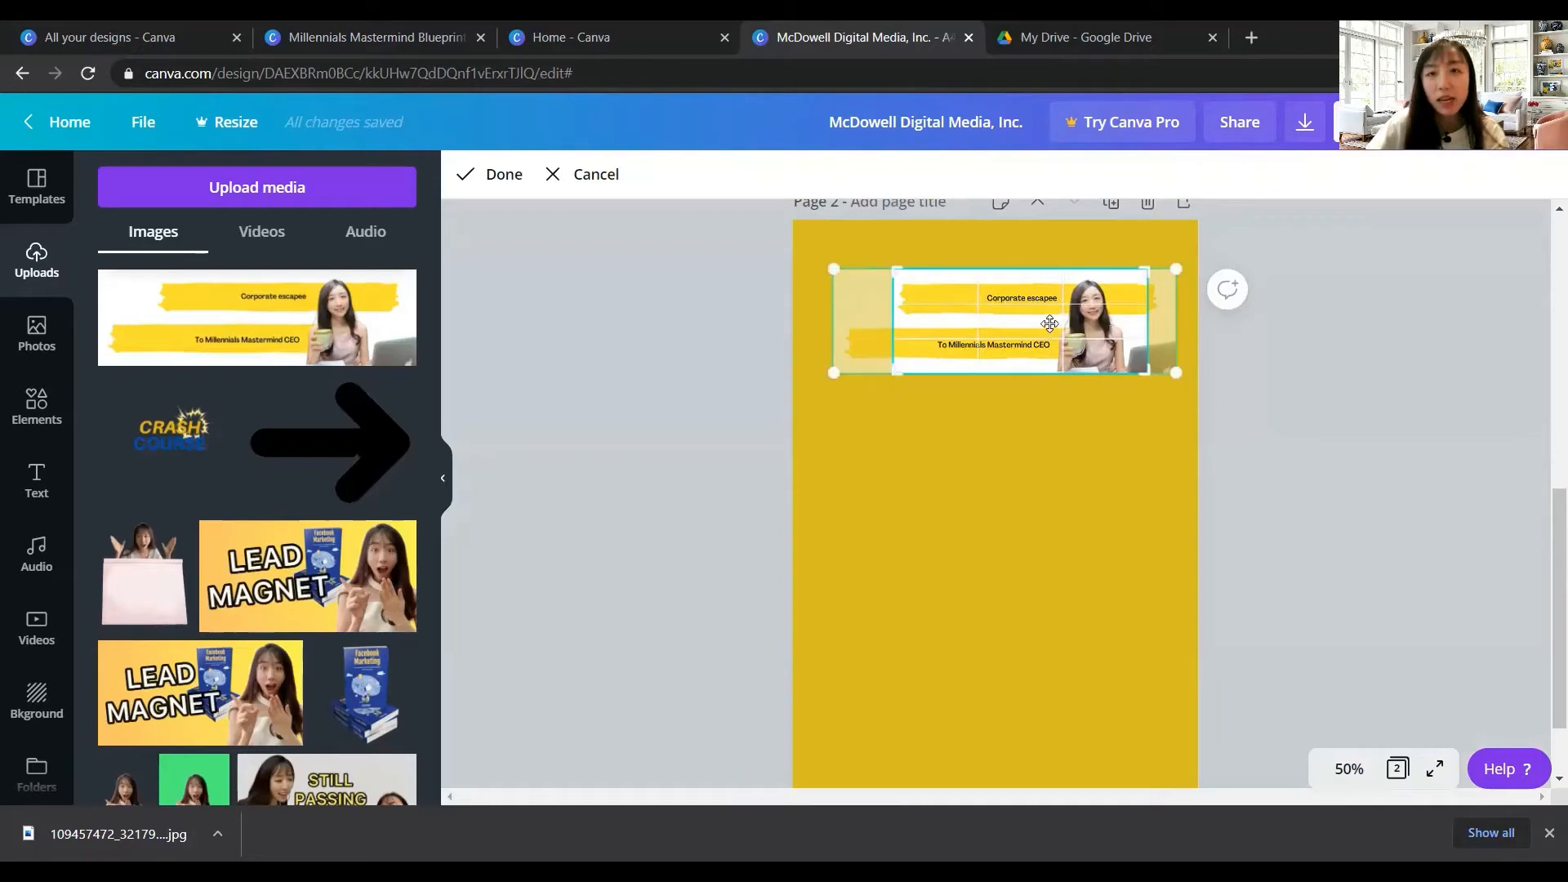
{"action": "left_click", "coordinate": [1058, 447]}
Move the cropped banner to the top of page 2 and enlarge it to about 18.1 by 7.4
{"action": "left_click_drag", "start_coordinate": [1037, 326], "coordinate": [969, 300]}
{"action": "left_click_drag", "start_coordinate": [1074, 338], "coordinate": [1174, 380]}
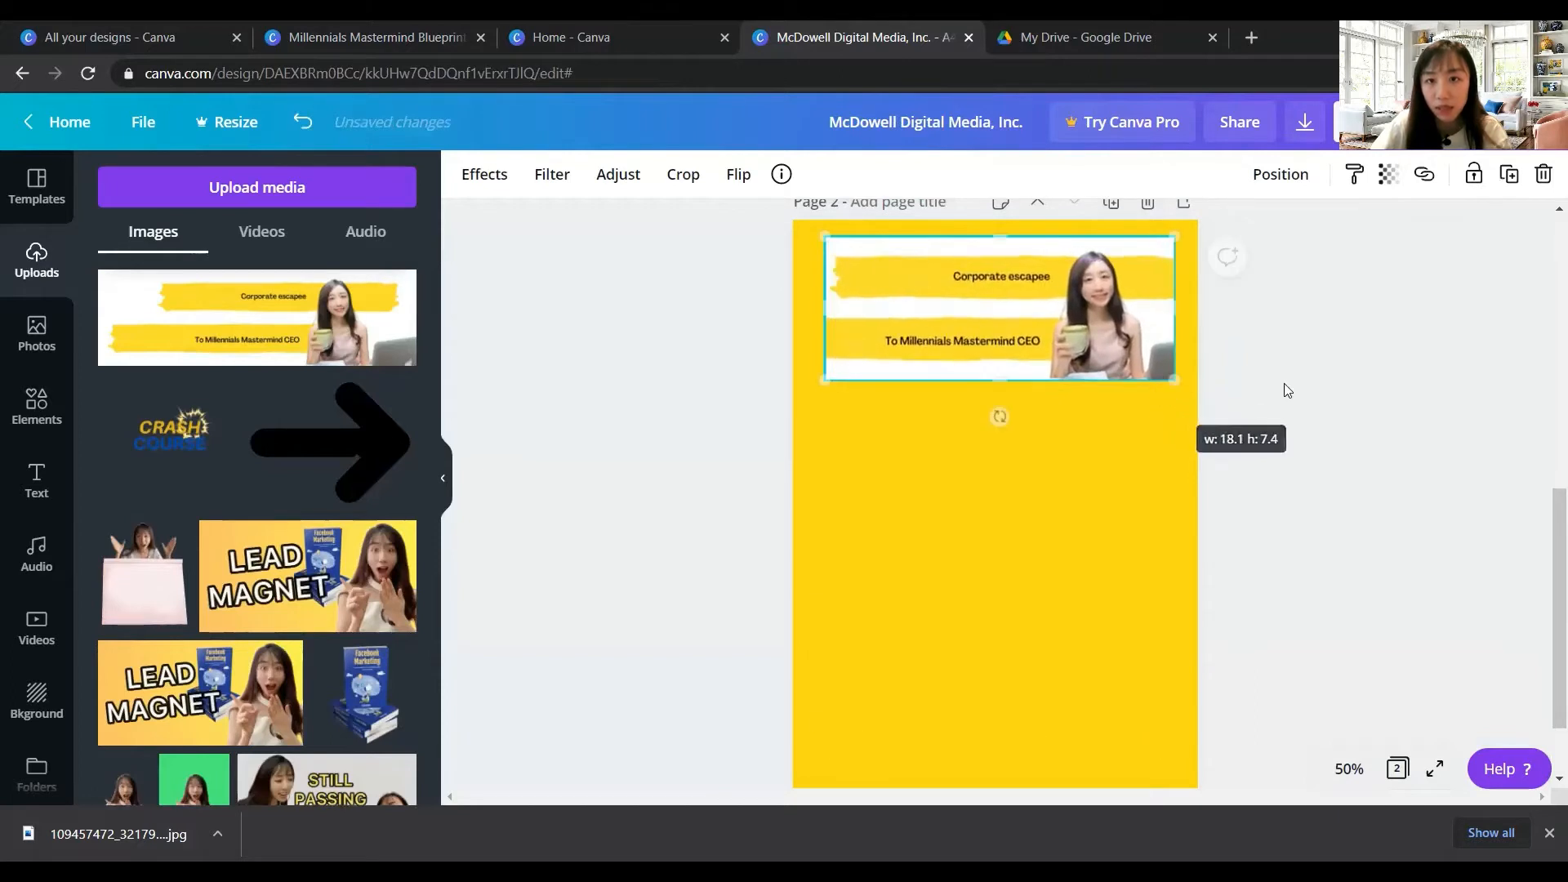
{"action": "left_click", "coordinate": [1320, 439]}
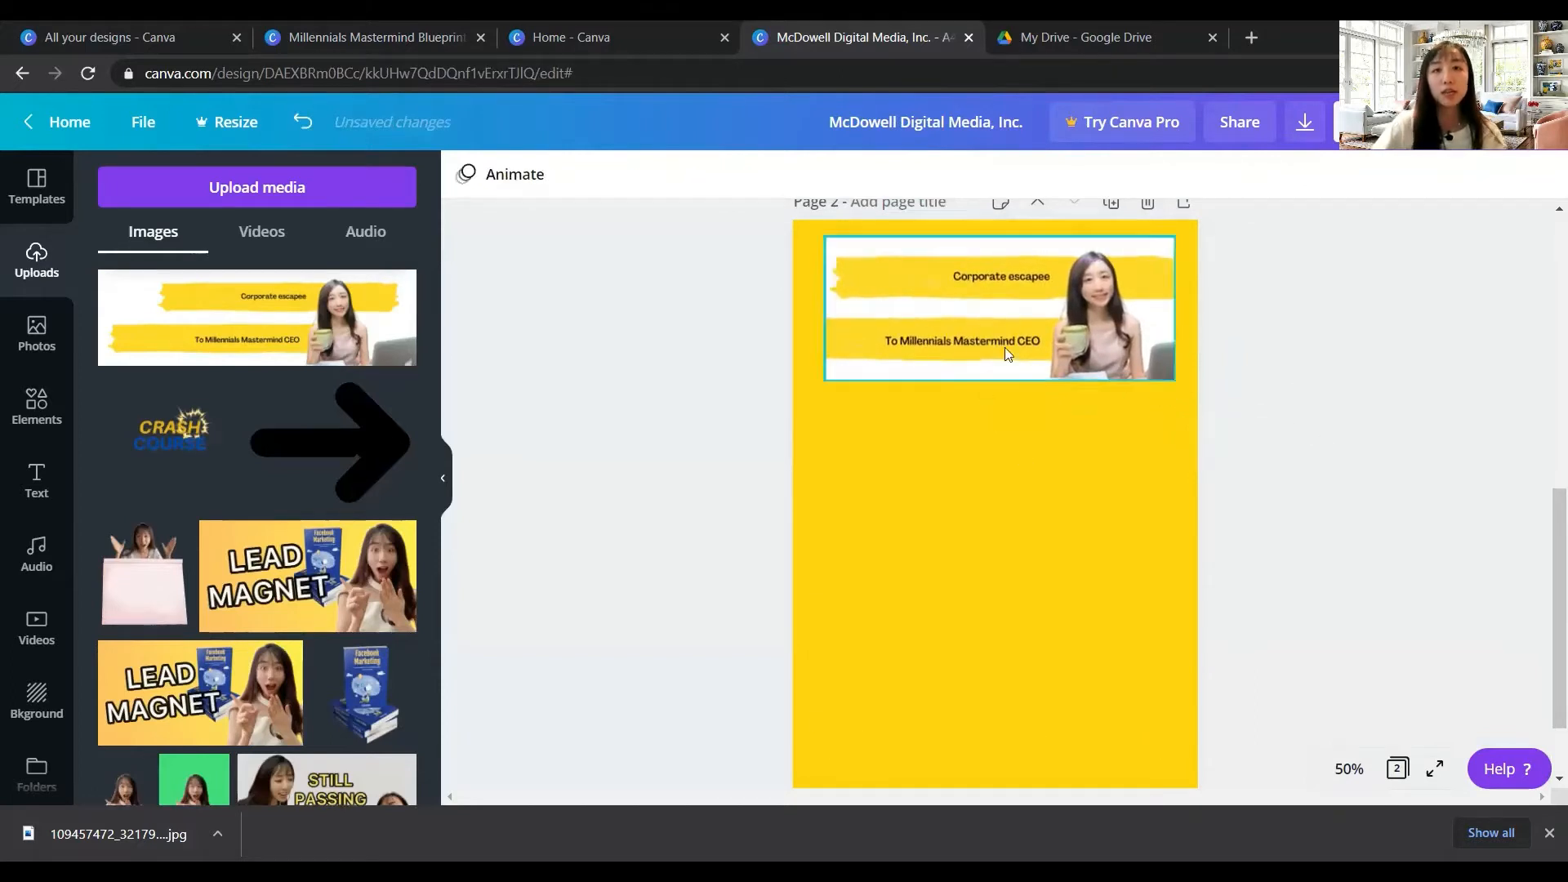
Switch to the Millennials Mastermind Blueprint design and examine its introduction page's banner, greeting heading, divider line and welcome text
{"action": "left_click", "coordinate": [1055, 311]}
{"action": "left_click", "coordinate": [390, 37]}
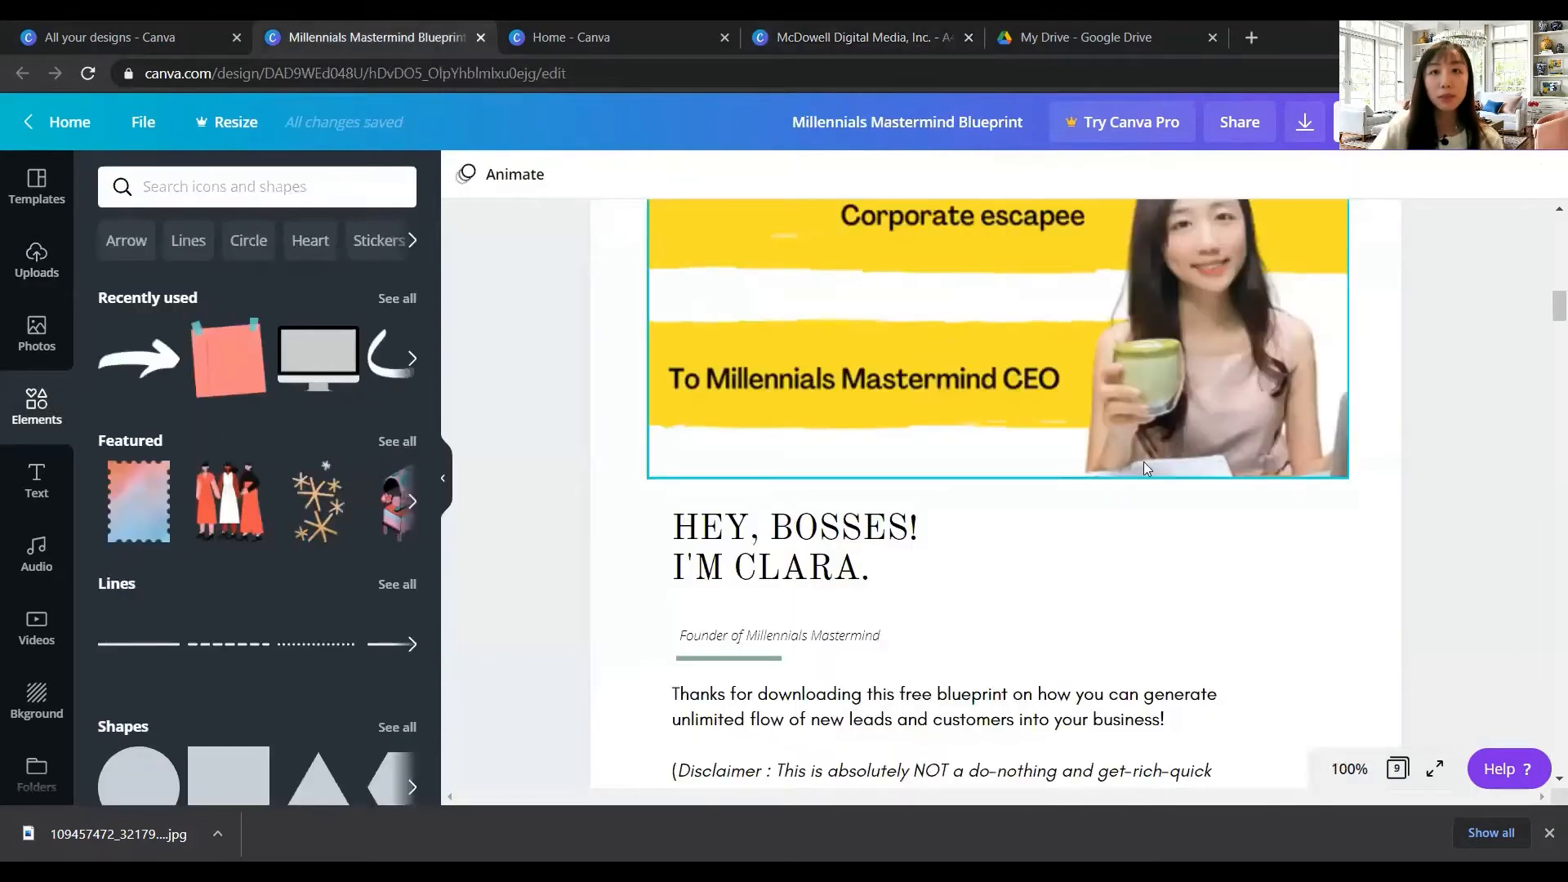
{"action": "scroll", "coordinate": [1154, 462], "scroll_direction": "up", "scroll_amount": 2}
{"action": "scroll", "coordinate": [1142, 467], "scroll_direction": "down", "scroll_amount": 1}
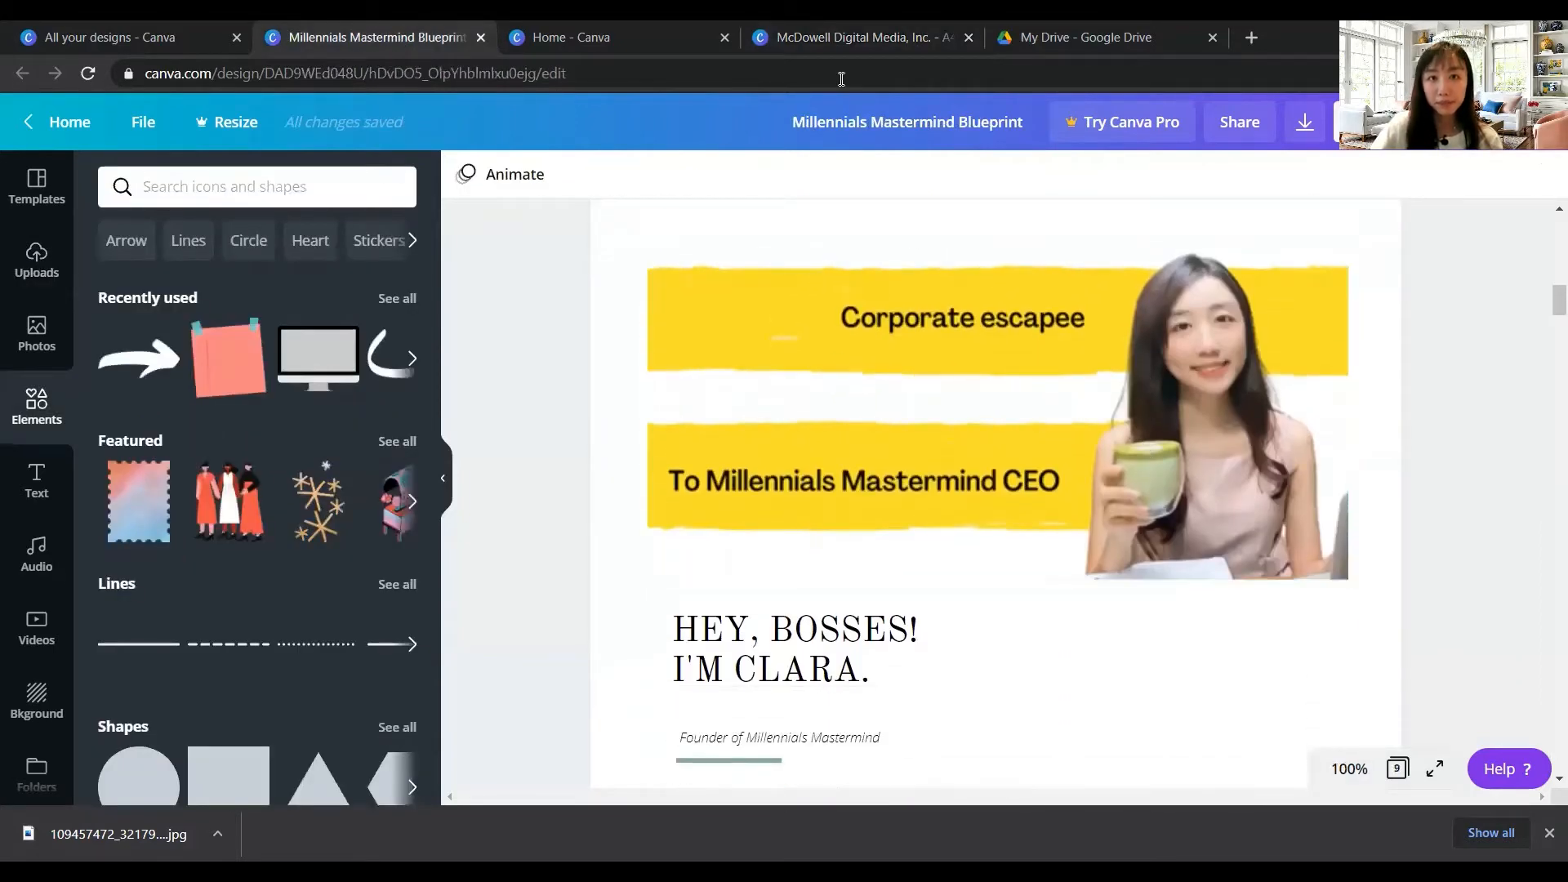
{"action": "scroll", "coordinate": [831, 647], "scroll_direction": "down", "scroll_amount": 2}
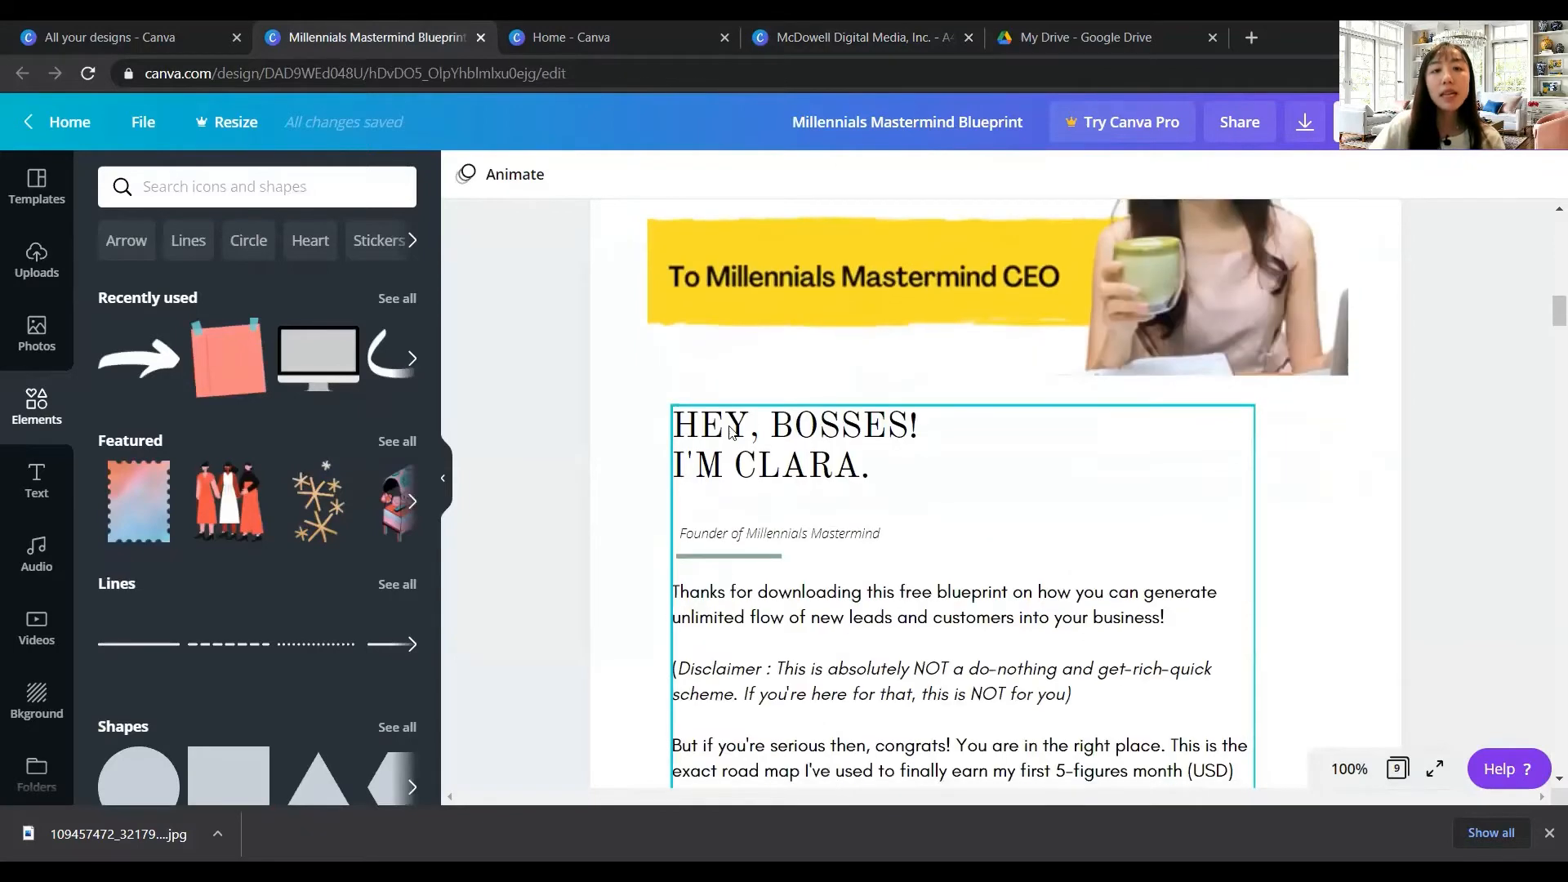
{"action": "left_click", "coordinate": [828, 430]}
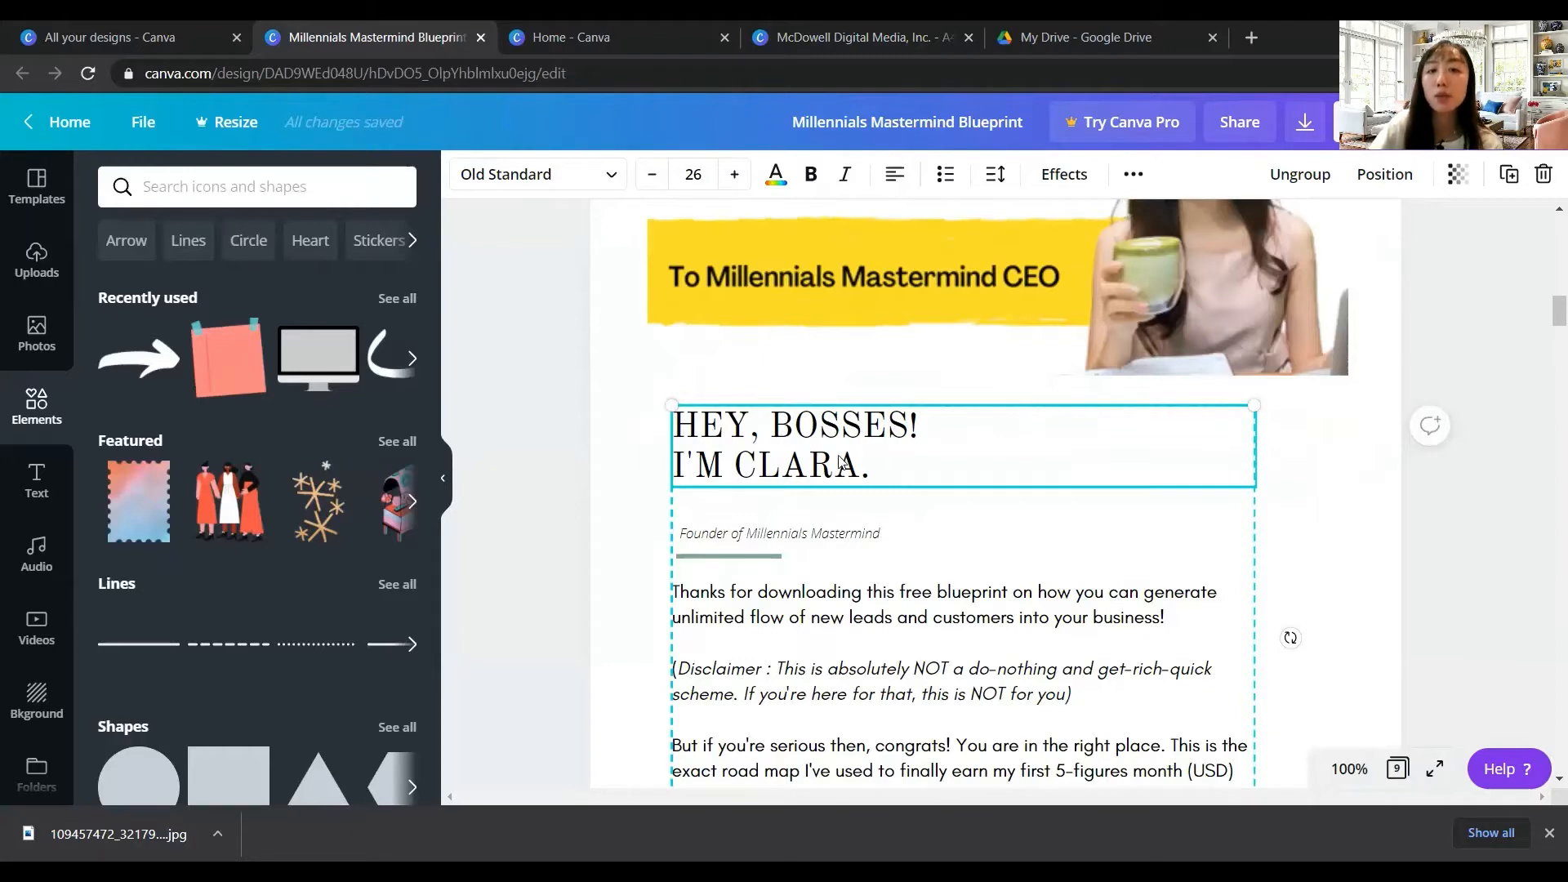
{"action": "scroll", "coordinate": [856, 370], "scroll_direction": "down", "scroll_amount": 3}
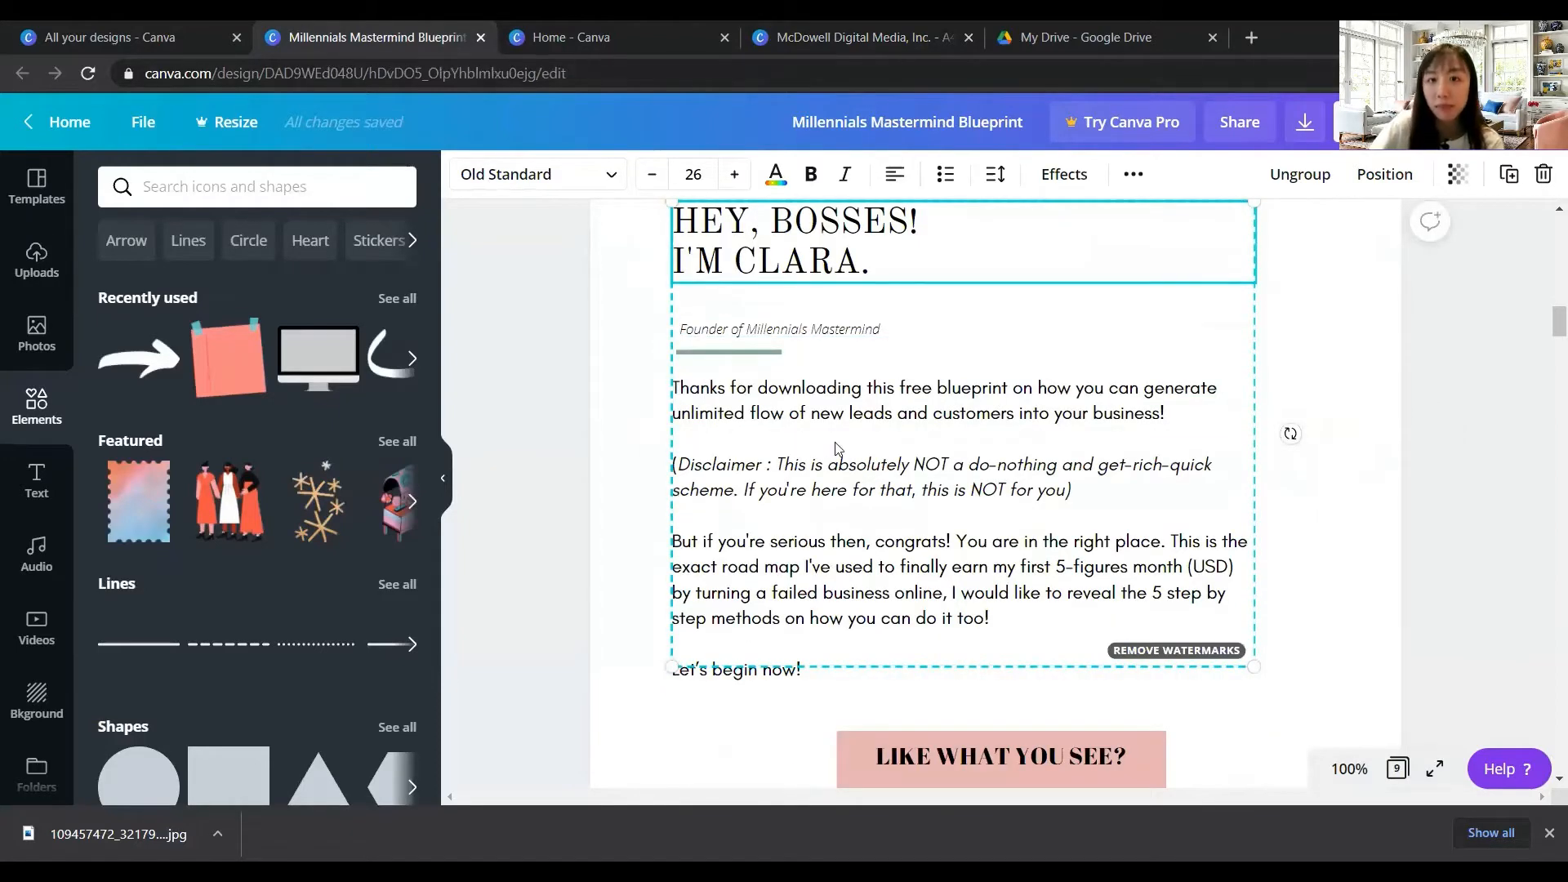
{"action": "scroll", "coordinate": [977, 418], "scroll_direction": "up", "scroll_amount": 1}
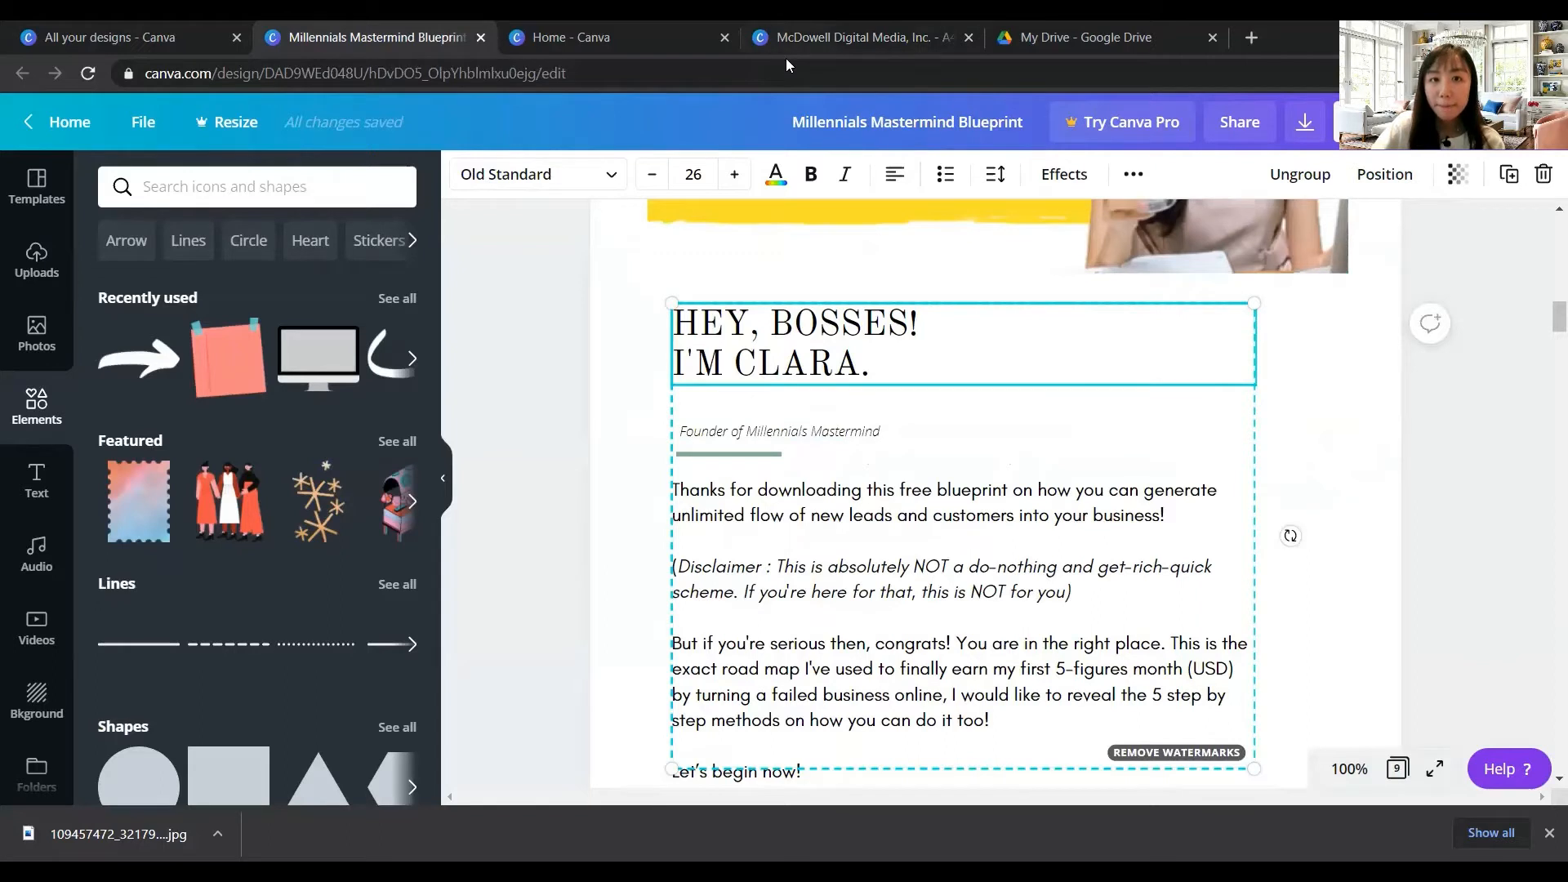
{"action": "left_click", "coordinate": [745, 456]}
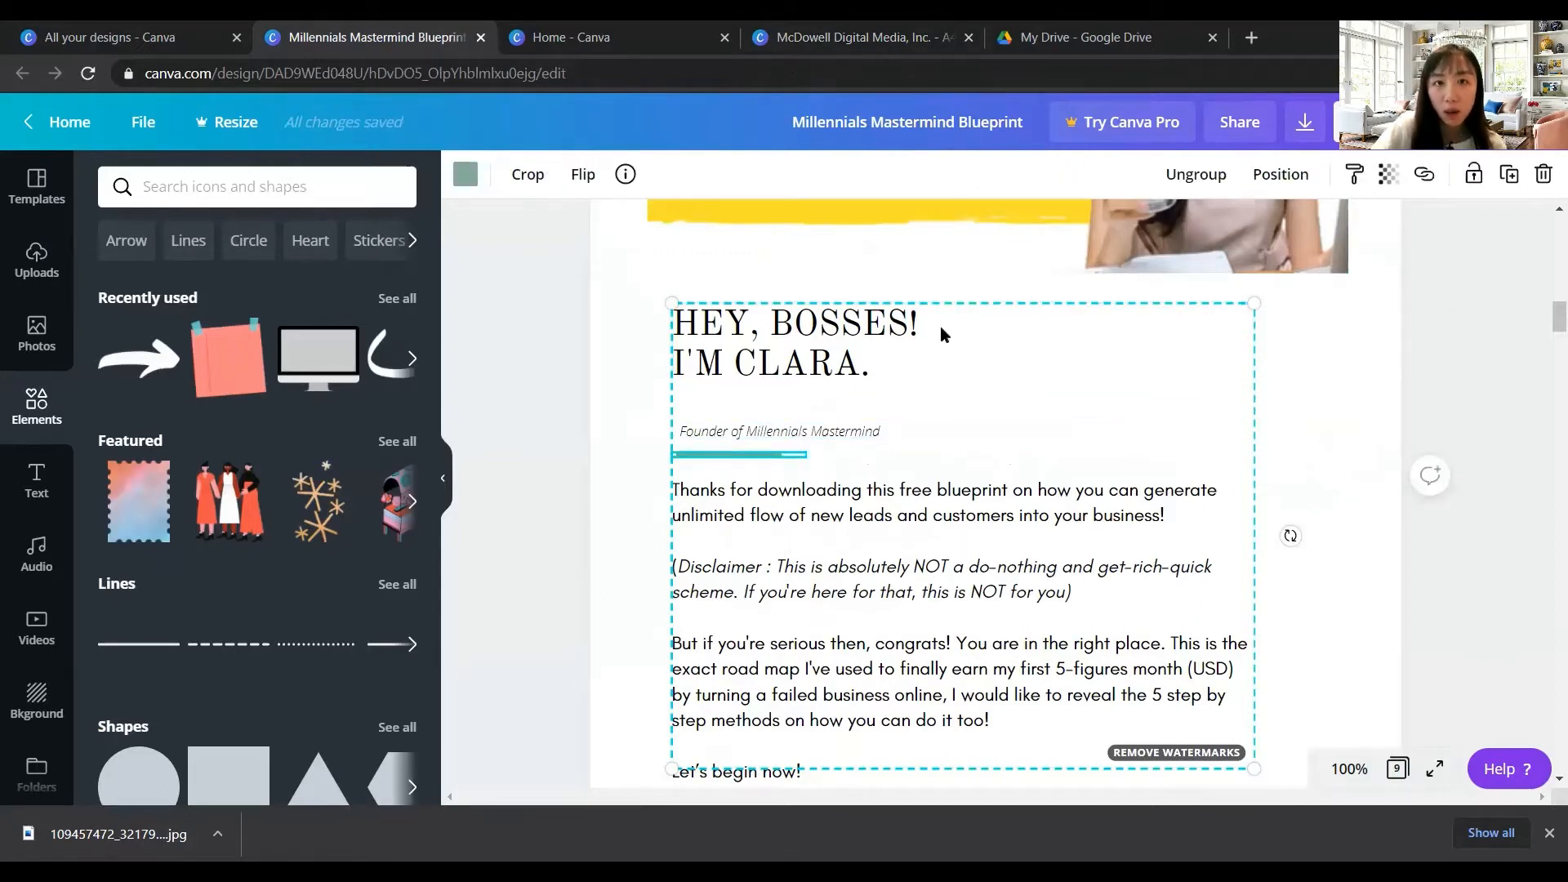
In the McDowell Digital Media design, copy the cover's upper black line to page 2 and place it below the banner, aligned with its left edge
{"action": "left_click", "coordinate": [823, 56]}
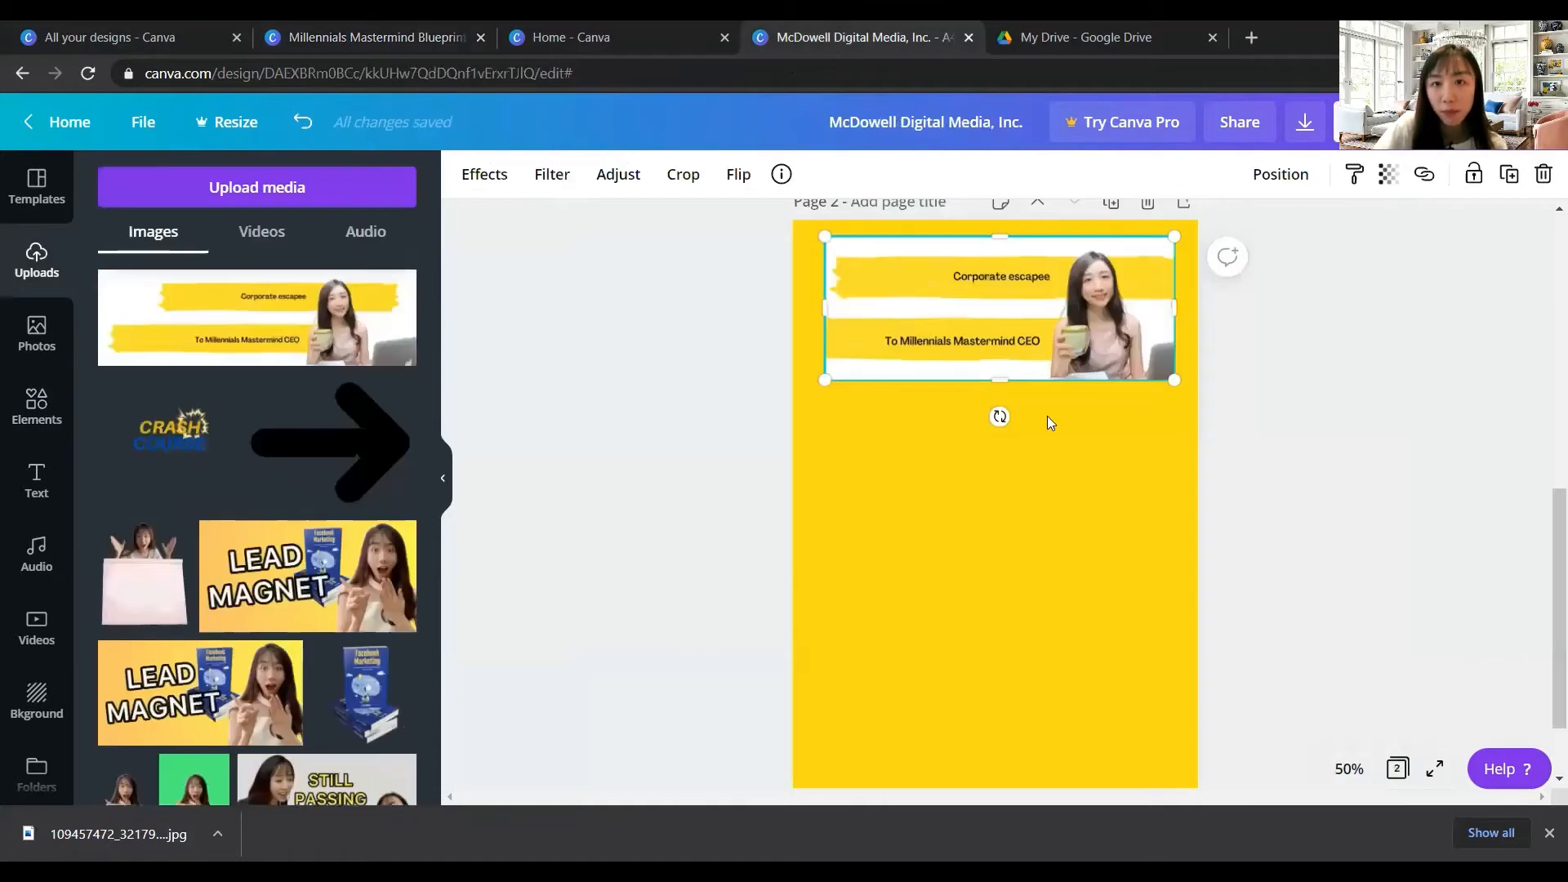
{"action": "scroll", "coordinate": [1047, 415], "scroll_direction": "up", "scroll_amount": 7}
{"action": "left_click", "coordinate": [1043, 334]}
{"action": "key", "text": "ctrl+c"}
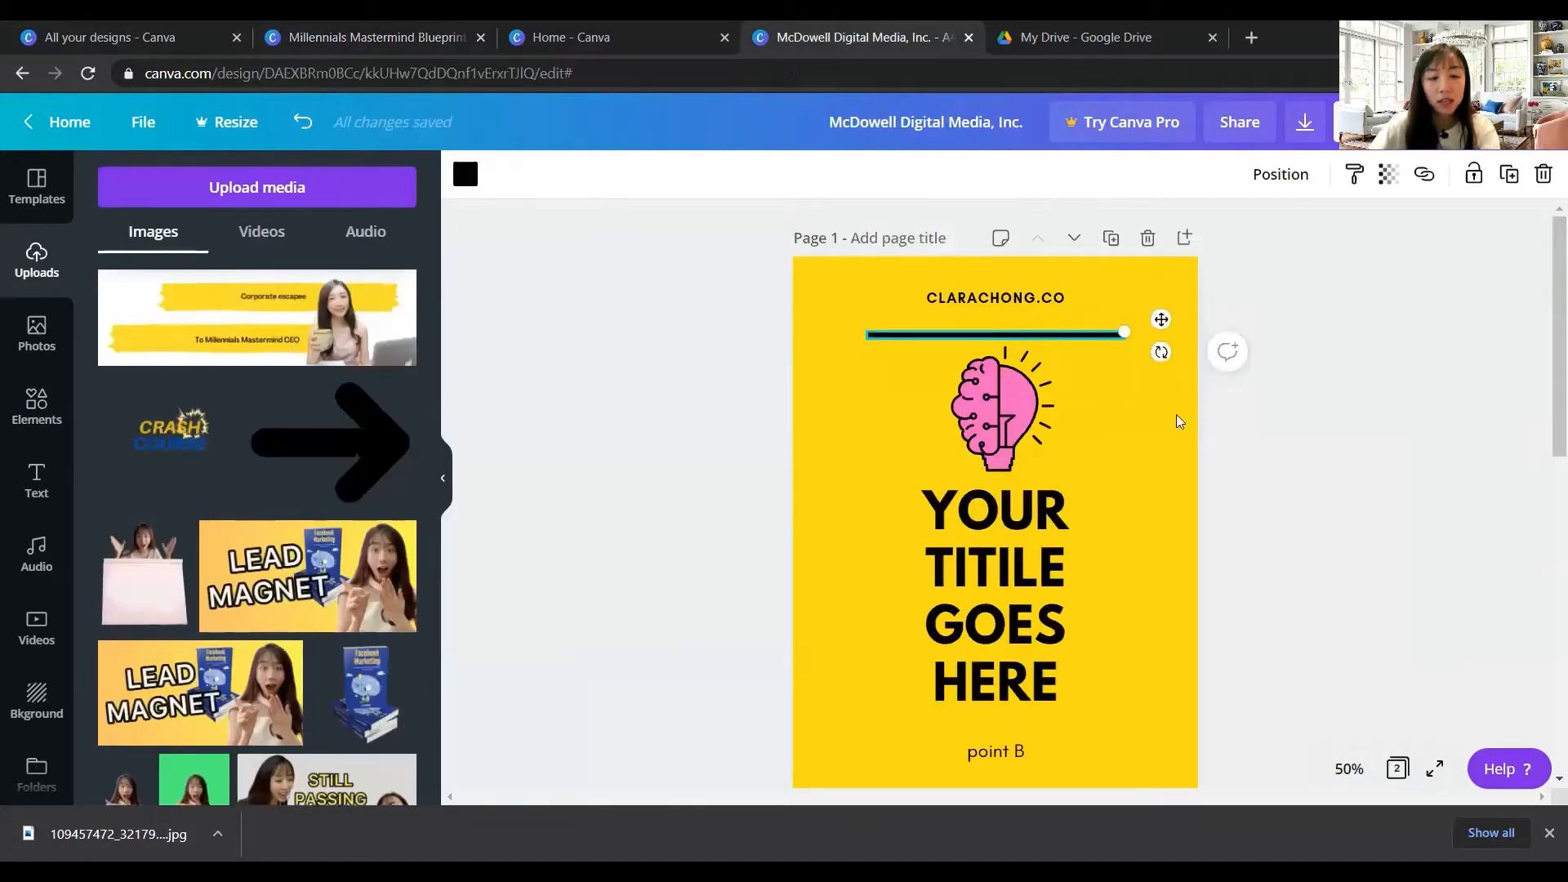
{"action": "scroll", "coordinate": [1277, 518], "scroll_direction": "down", "scroll_amount": 6}
{"action": "key", "text": "ctrl+v"}
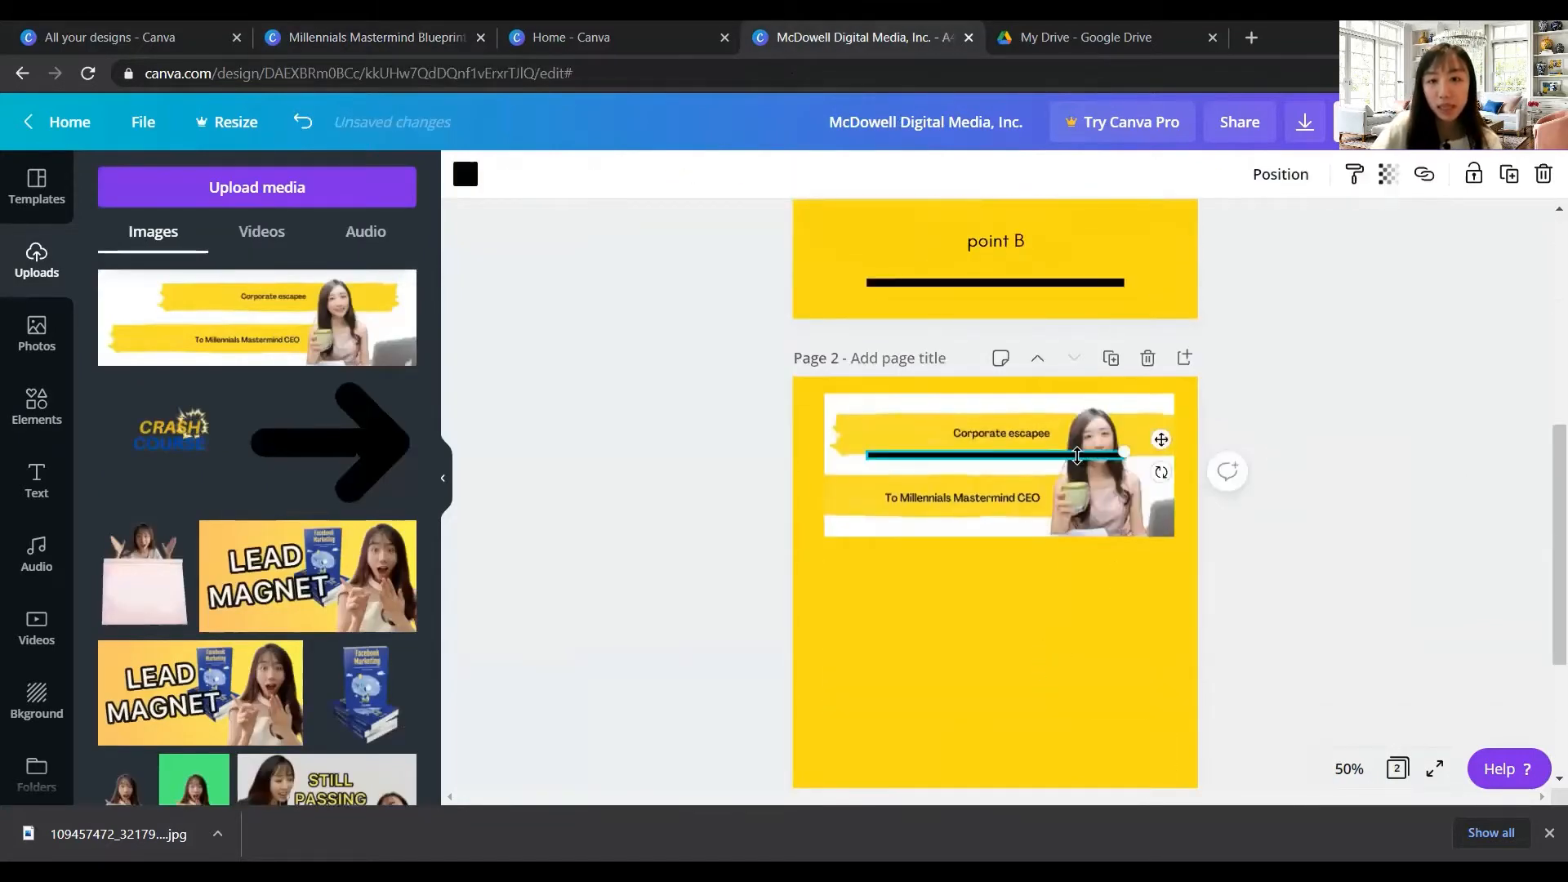
{"action": "left_click_drag", "start_coordinate": [1161, 439], "coordinate": [1120, 615]}
Recolor the copied line on page 2 with the document's pink
{"action": "left_click", "coordinate": [465, 174]}
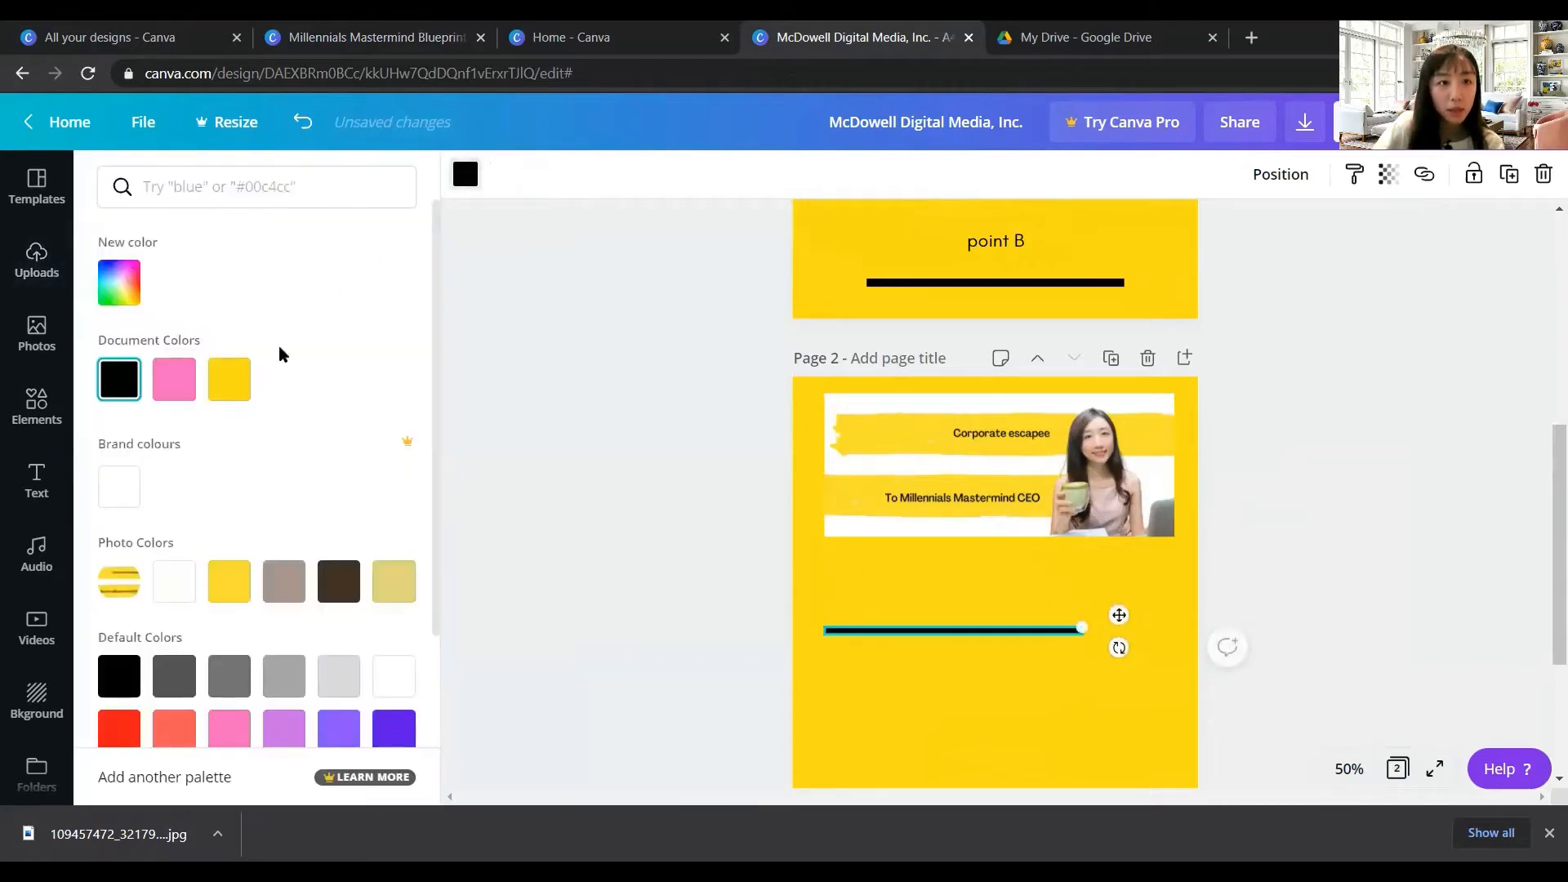
{"action": "left_click", "coordinate": [174, 378]}
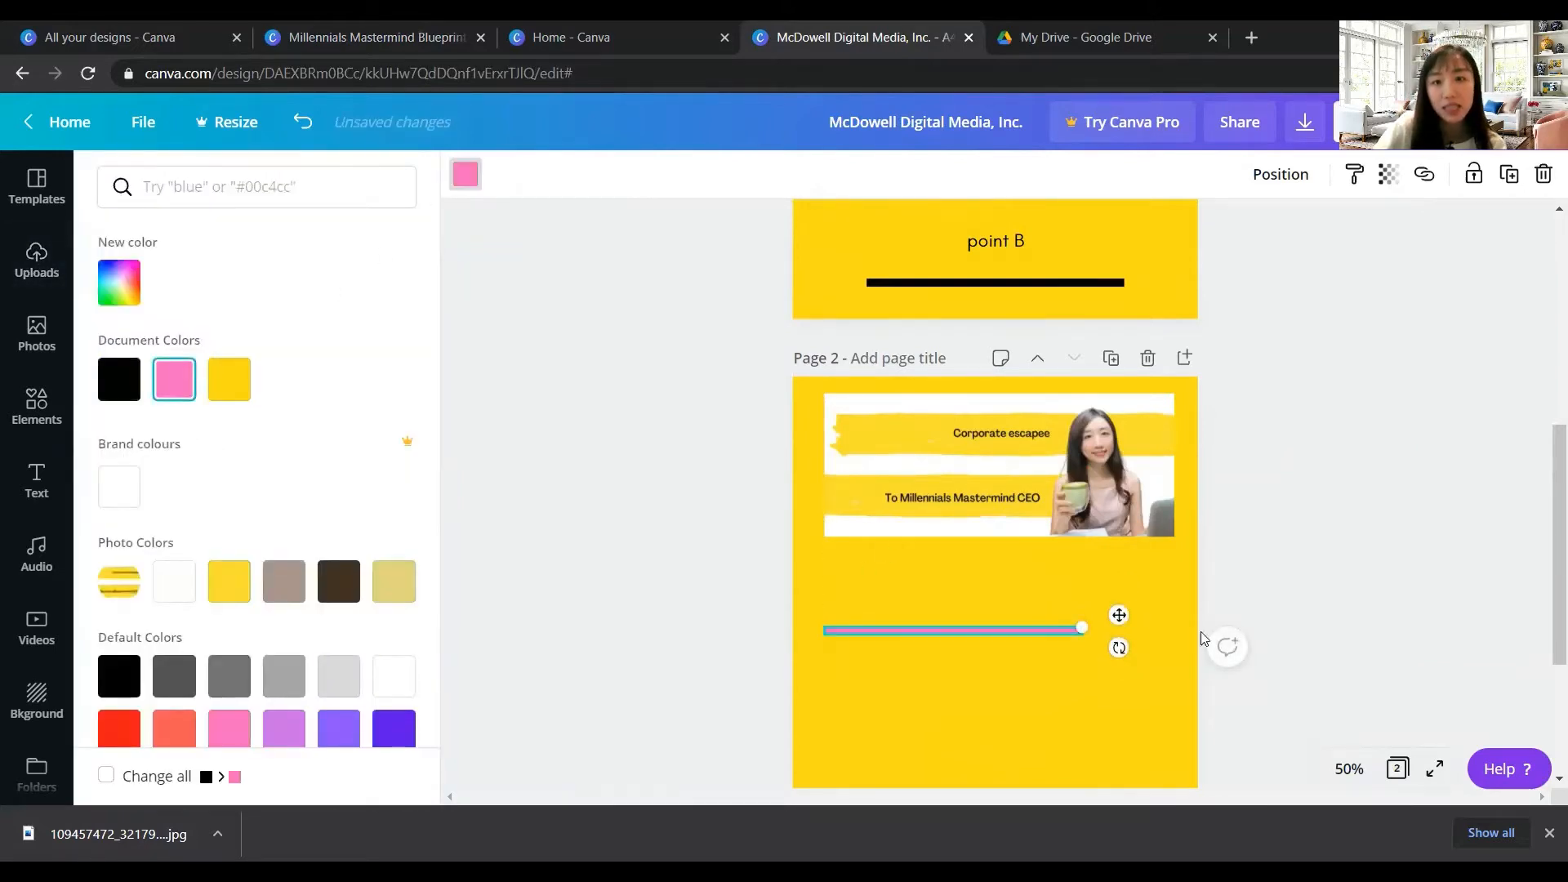
{"action": "left_click", "coordinate": [1216, 542]}
{"action": "scroll", "coordinate": [1181, 517], "scroll_direction": "up", "scroll_amount": 5}
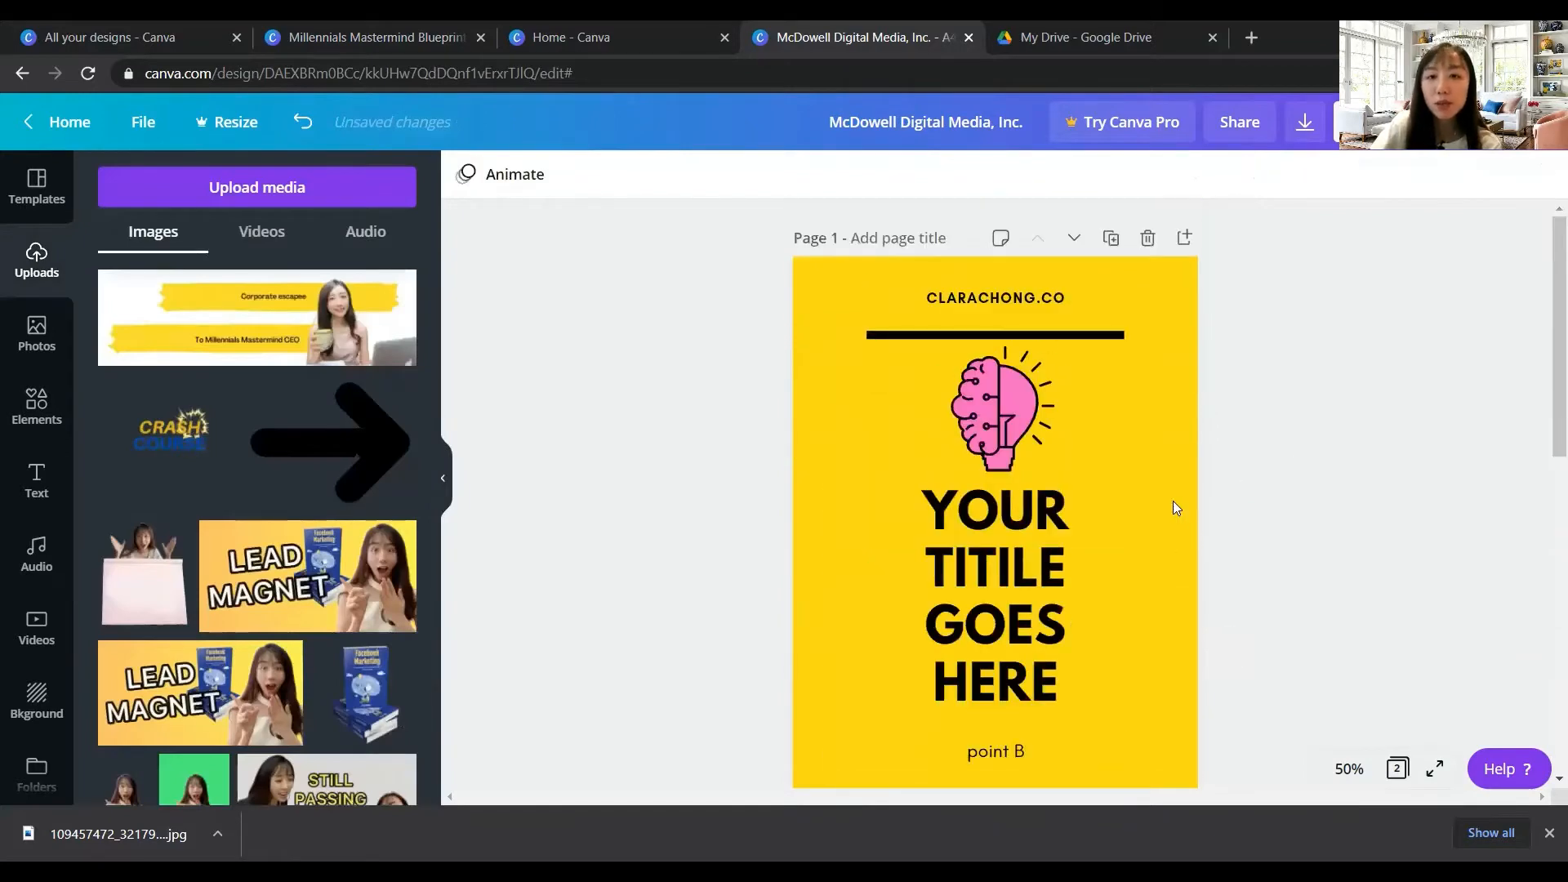
Add a heading between the banner and the line on page 2 reading "HEY BOSS, I'M" followed by the author's first name and an exclamation mark
{"action": "scroll", "coordinate": [1079, 429], "scroll_direction": "down", "scroll_amount": 8}
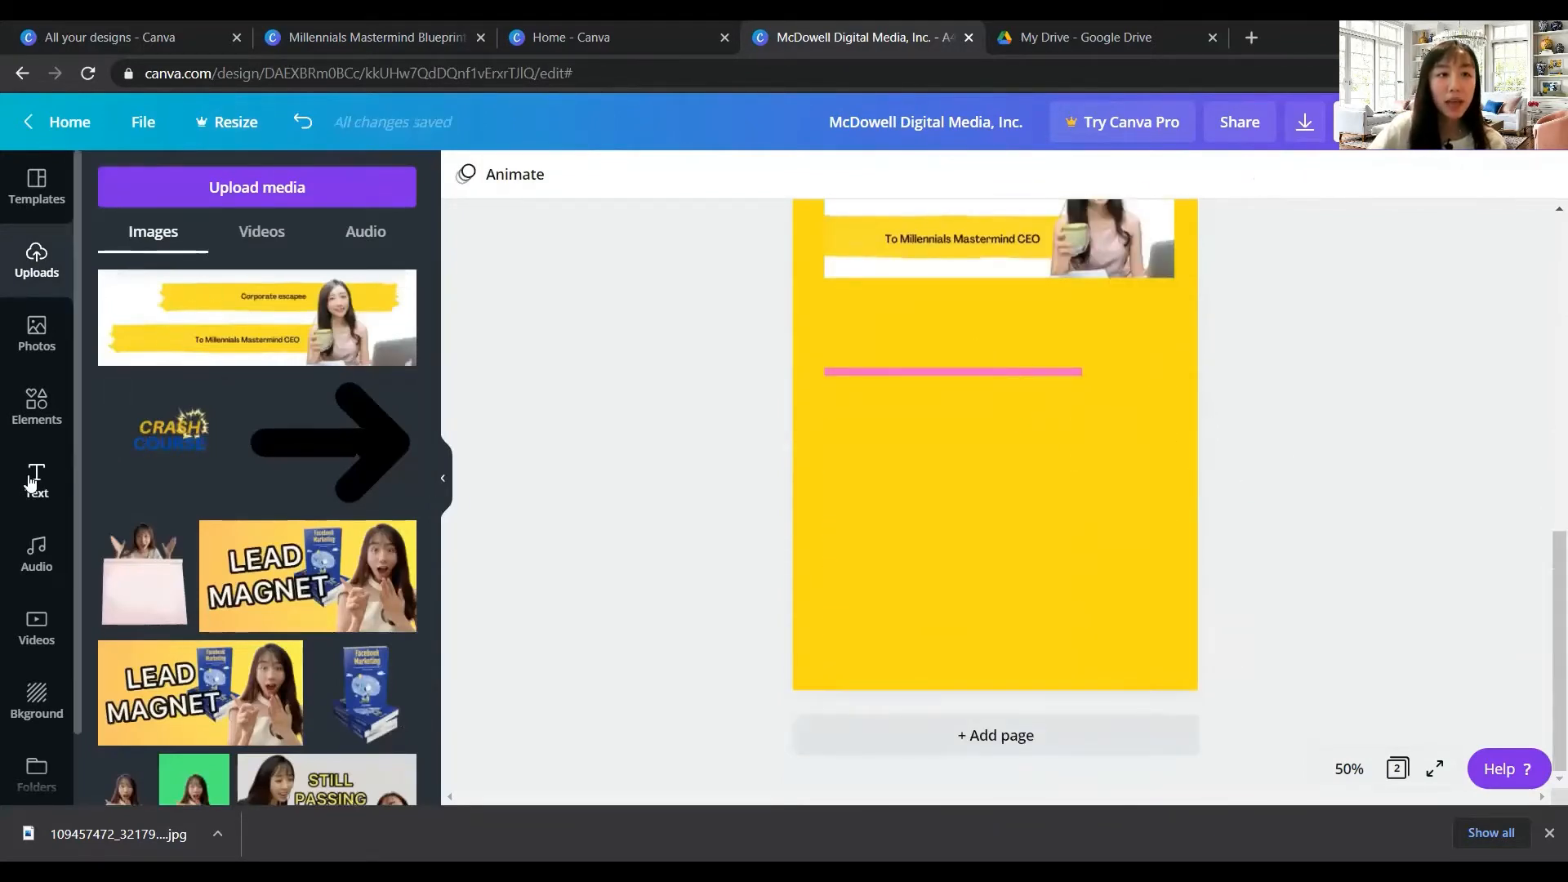
{"action": "left_click", "coordinate": [60, 467]}
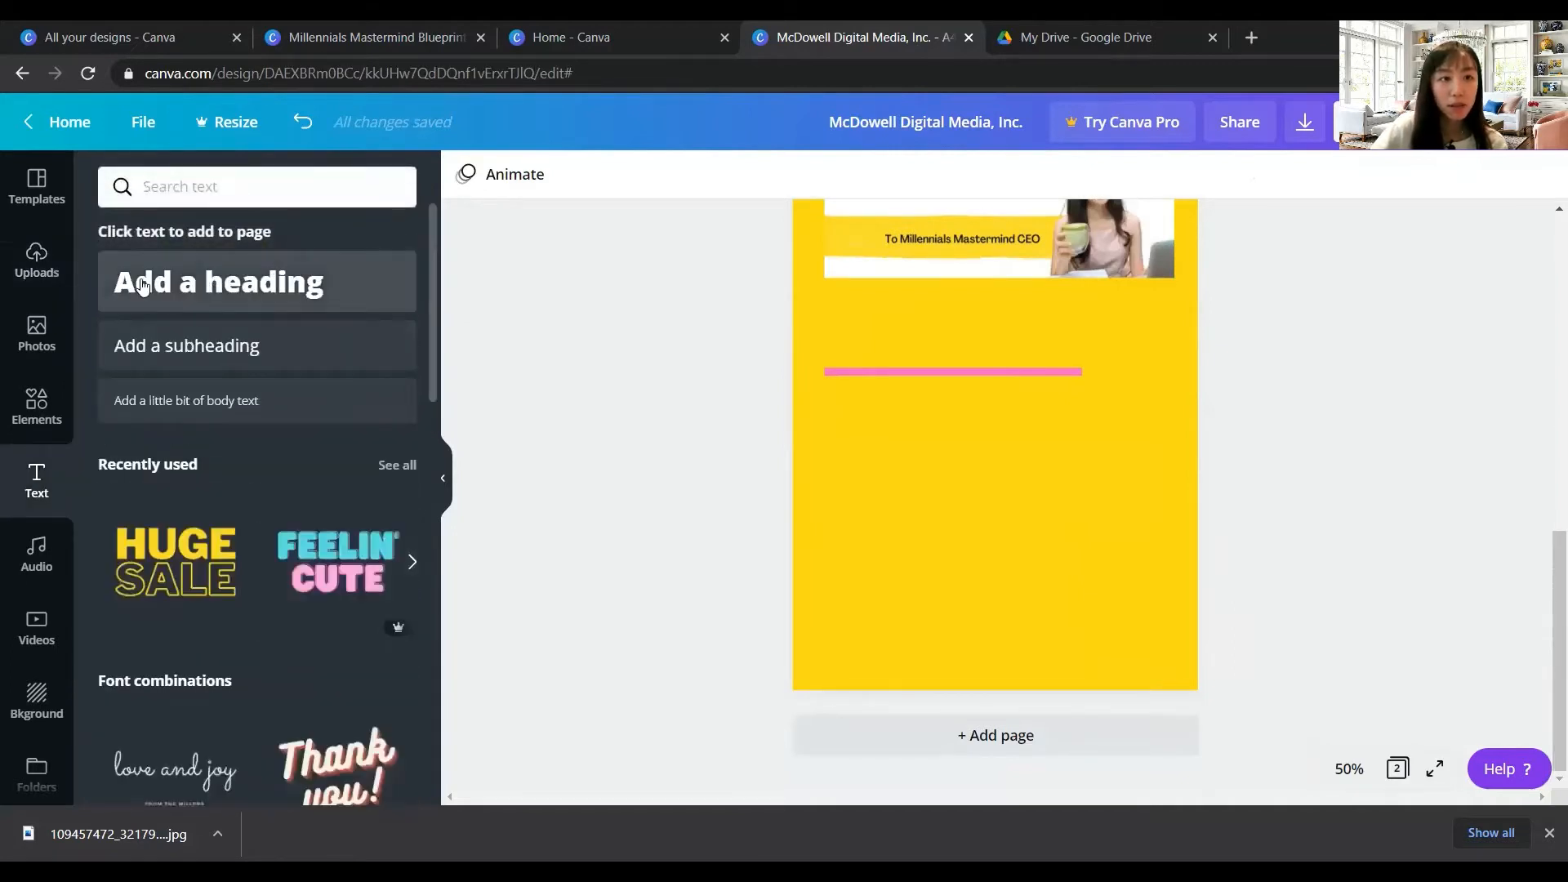
{"action": "left_click_drag", "start_coordinate": [1007, 502], "coordinate": [978, 387]}
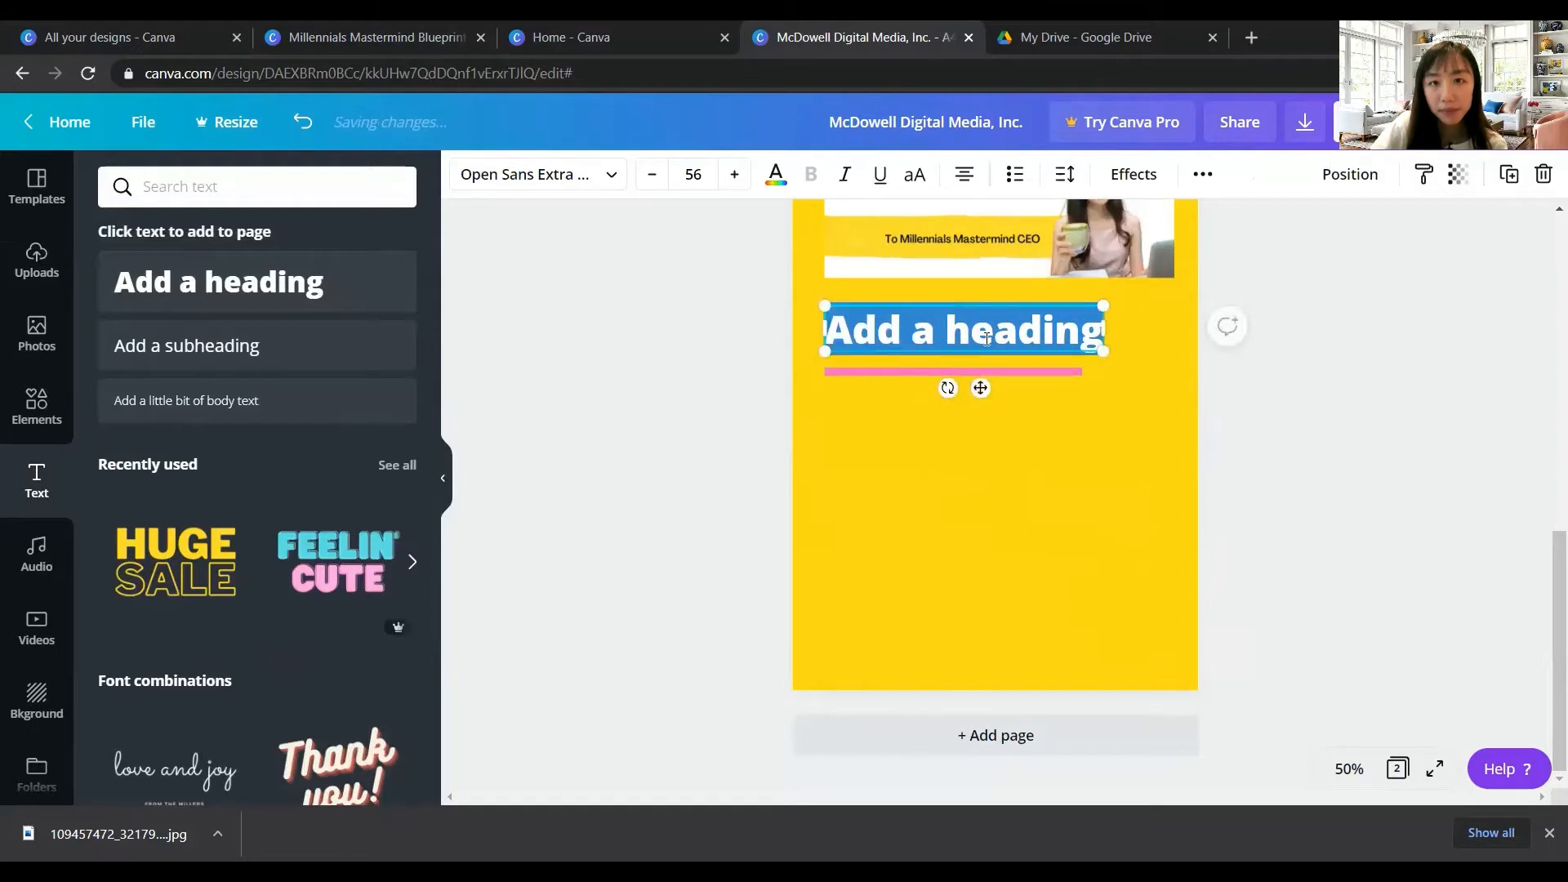
{"action": "type", "text": "HEY BOS"}
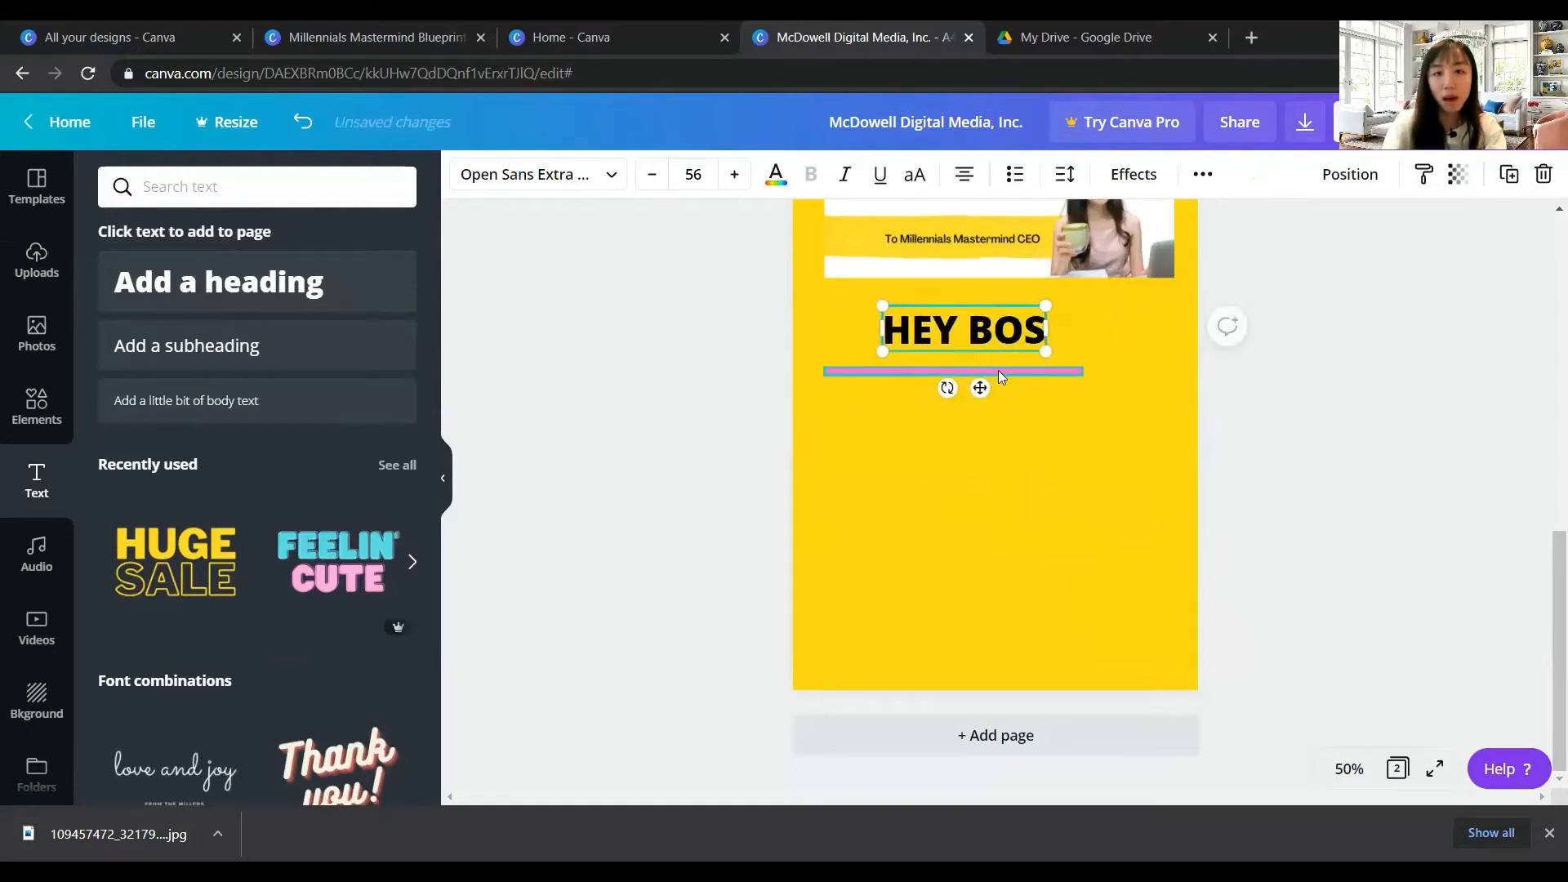
{"action": "type", "text": "S,"}
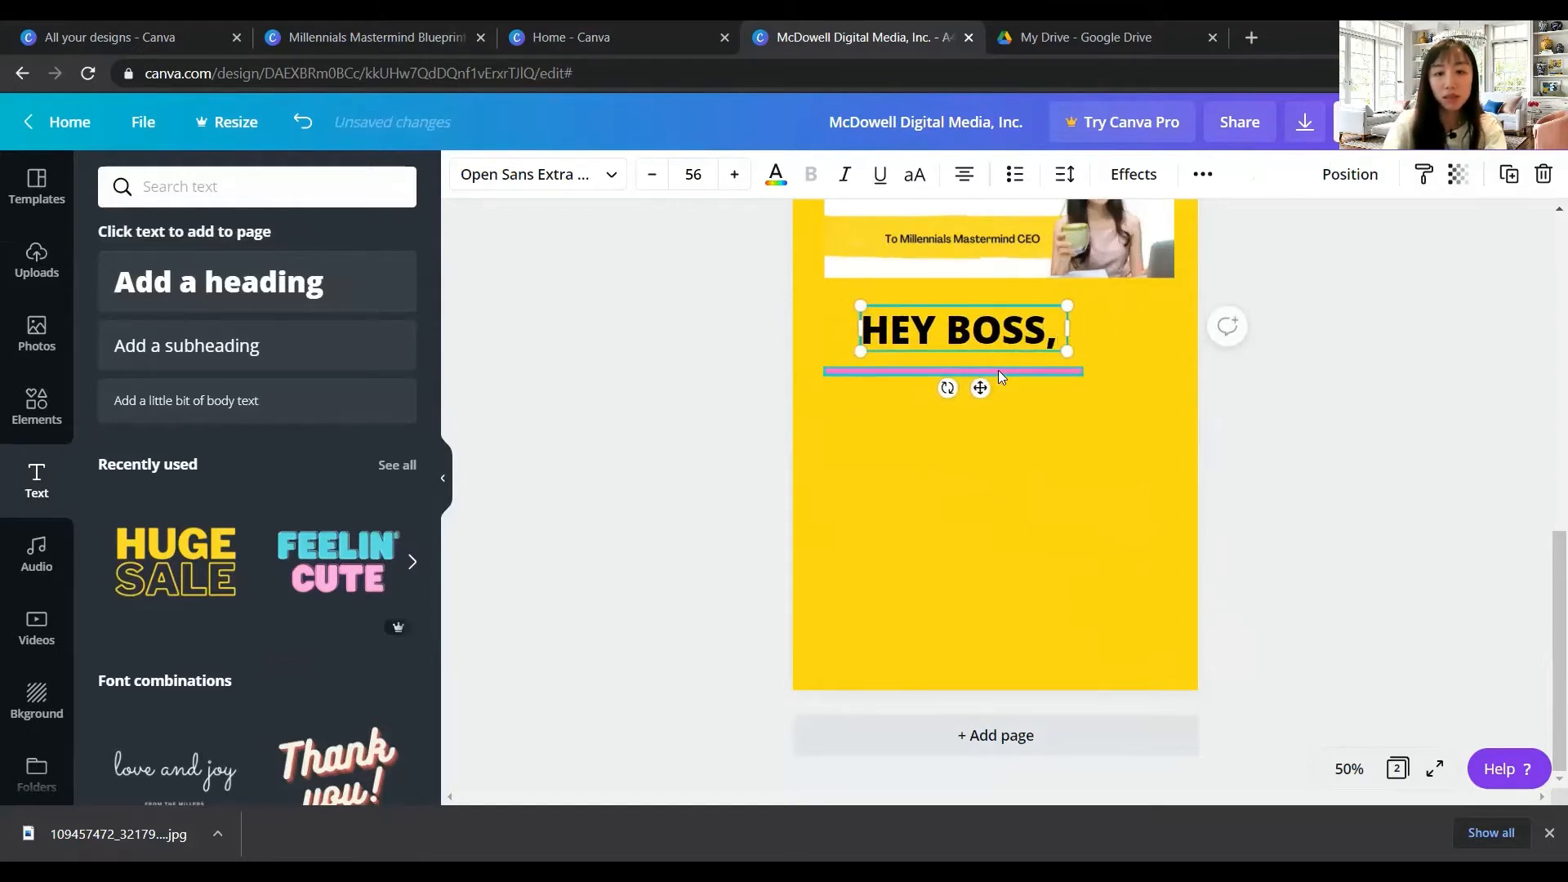
{"action": "type", "text": " I'M CLATA"}
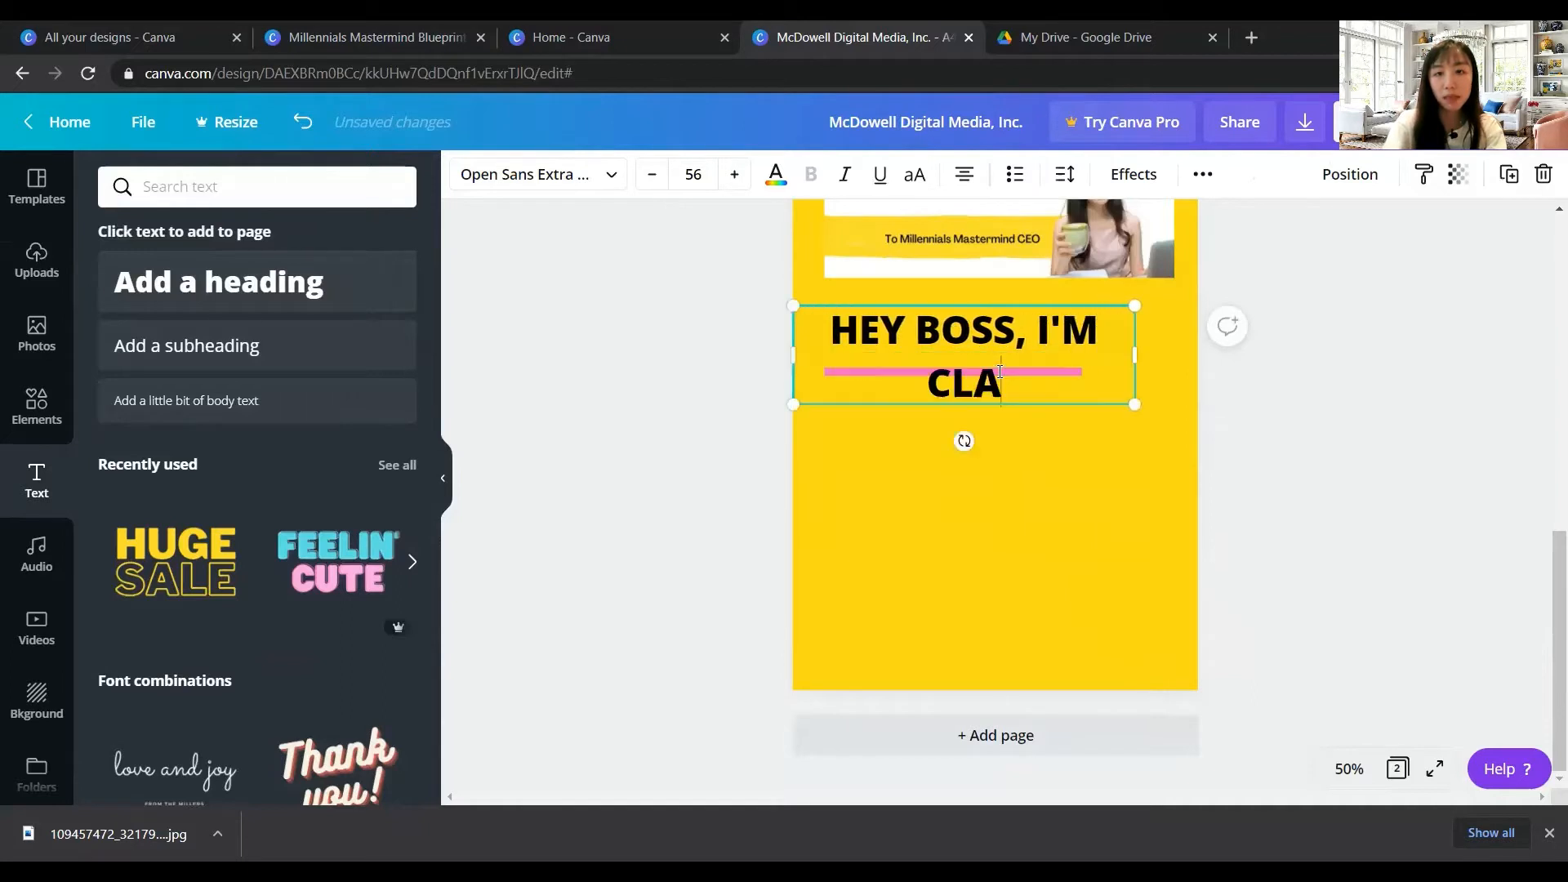
{"action": "key", "text": "BackSpace"}
{"action": "key", "text": "BackSpace"}
{"action": "type", "text": "RA!"}
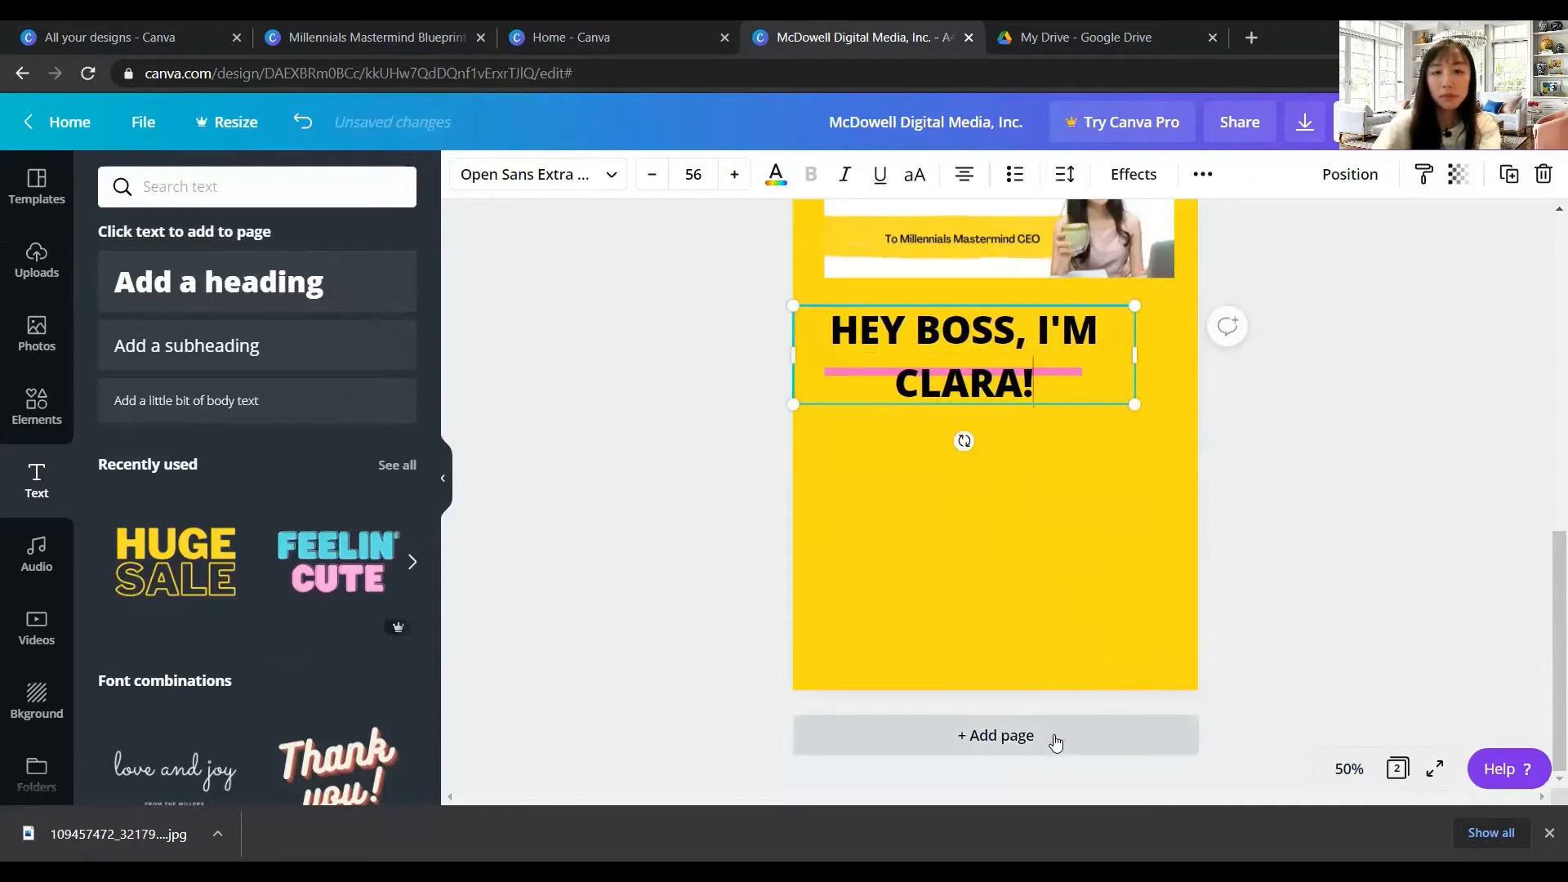
Shrink the greeting heading to one line of about 17.1 by 1.7 and place it just above the divider line, aligned with its left end
{"action": "left_click_drag", "start_coordinate": [1133, 353], "coordinate": [1087, 343]}
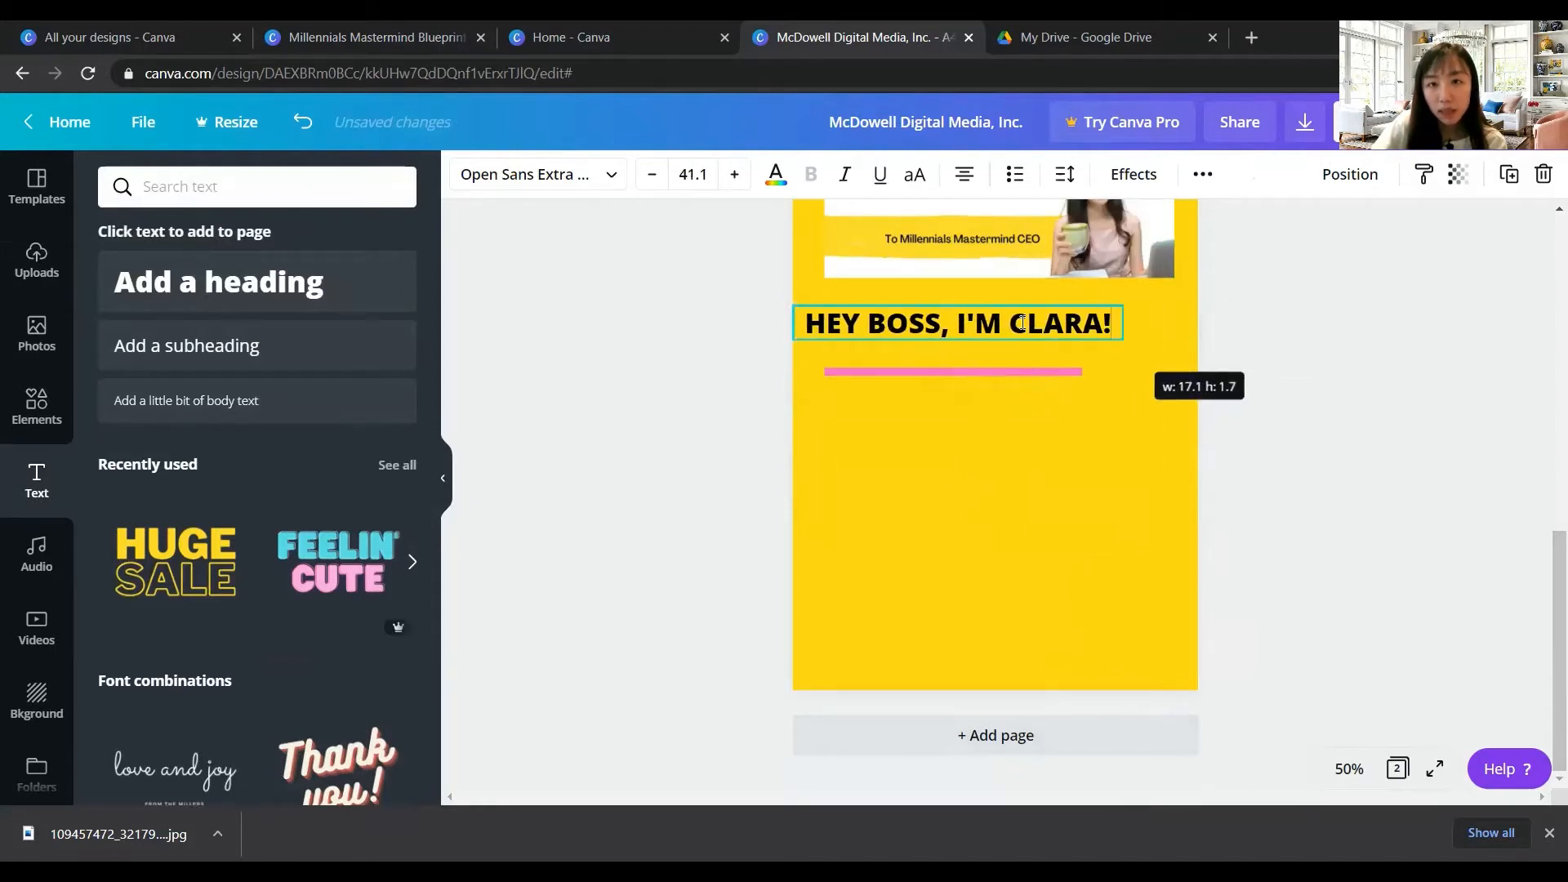
{"action": "left_click_drag", "start_coordinate": [973, 371], "coordinate": [993, 398]}
{"action": "left_click", "coordinate": [1104, 453]}
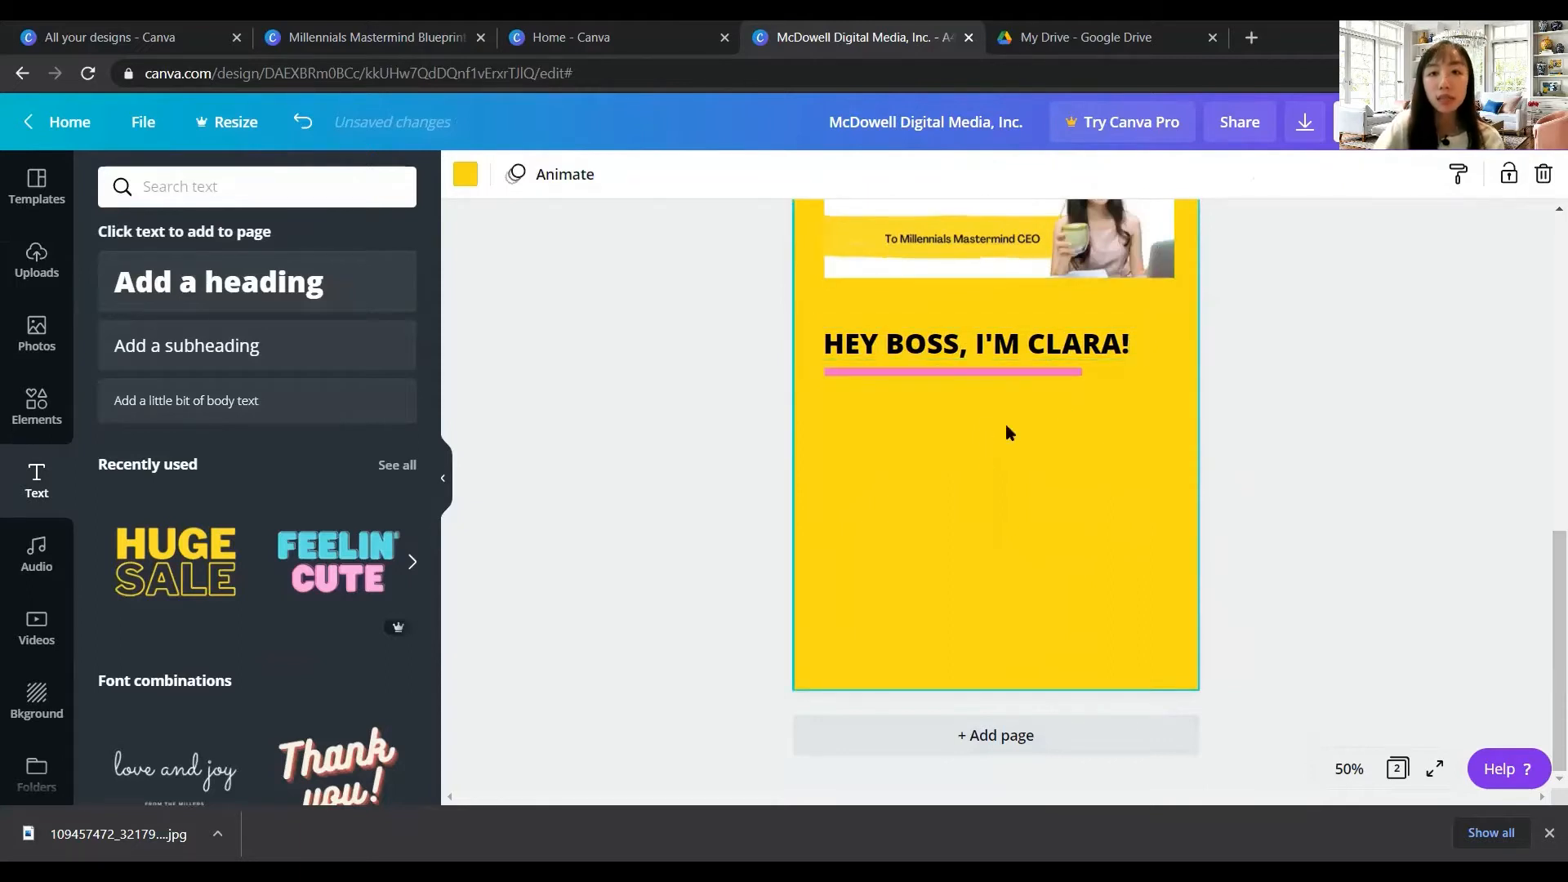
Recolor the divider line under the greeting heading to white
{"action": "left_click", "coordinate": [999, 370]}
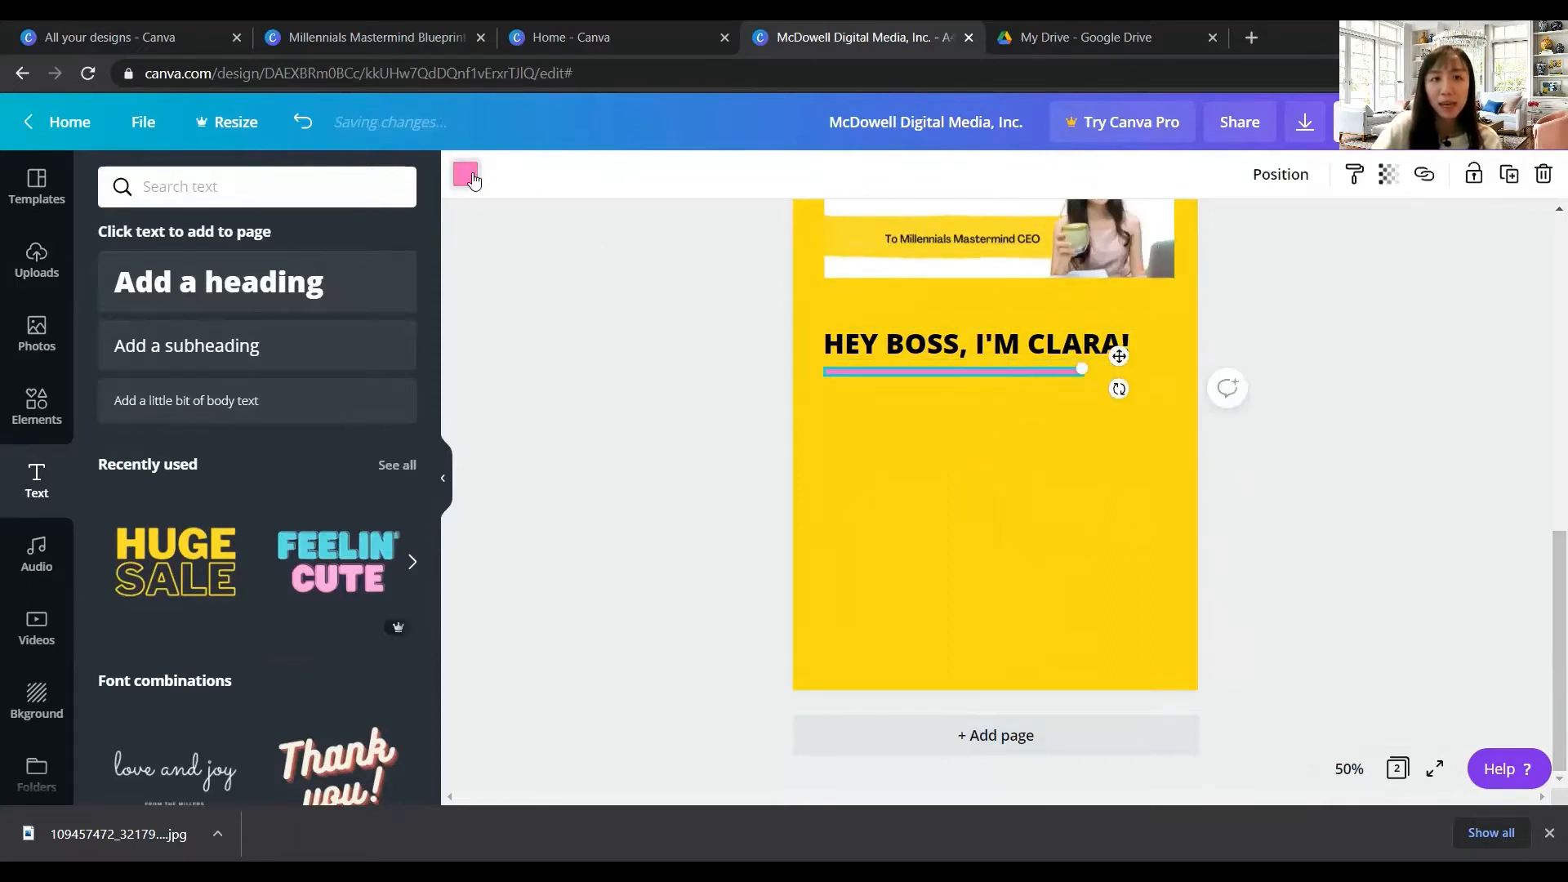
{"action": "left_click", "coordinate": [465, 174]}
{"action": "left_click", "coordinate": [393, 676]}
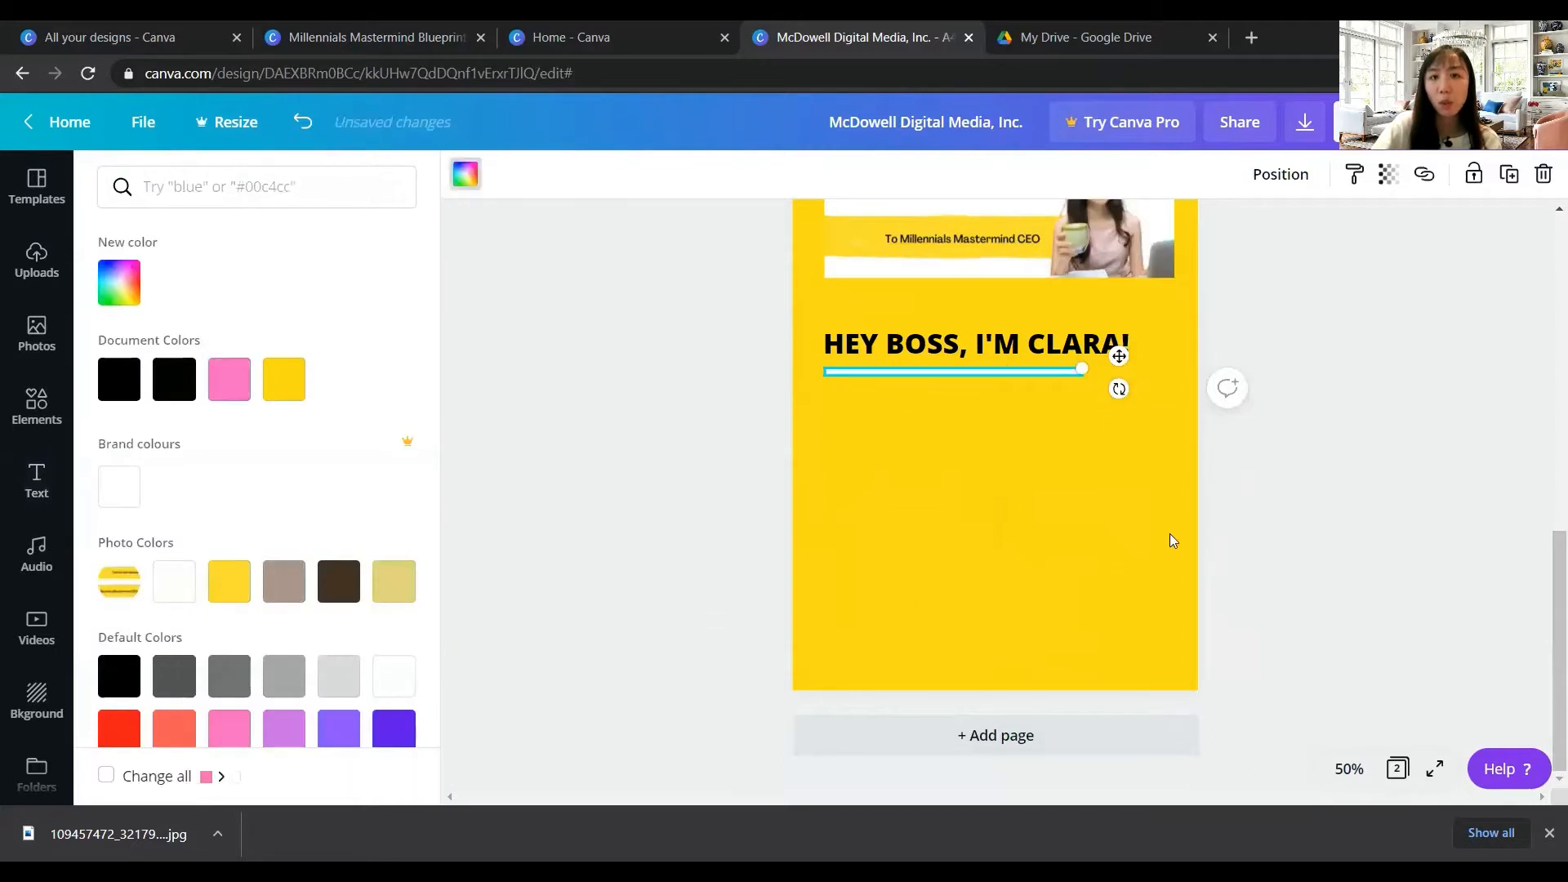
{"action": "left_click", "coordinate": [1453, 487]}
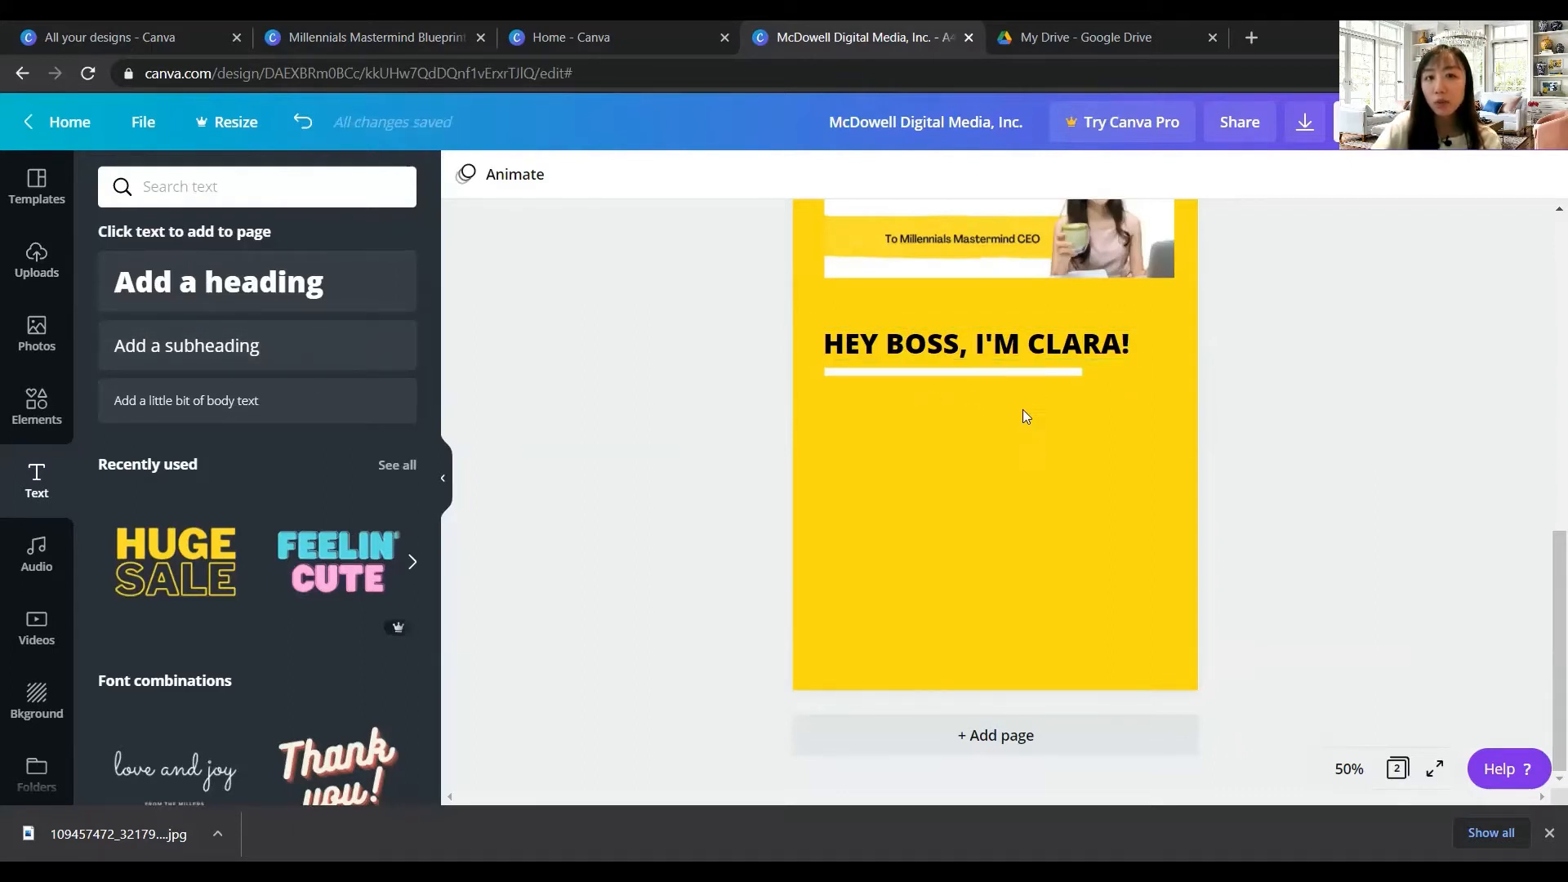
Add a subheading below the white divider line and resize it to font size 44.4
{"action": "left_click", "coordinate": [296, 350]}
{"action": "left_click_drag", "start_coordinate": [1086, 455], "coordinate": [1151, 641]}
{"action": "left_click_drag", "start_coordinate": [1043, 504], "coordinate": [966, 476]}
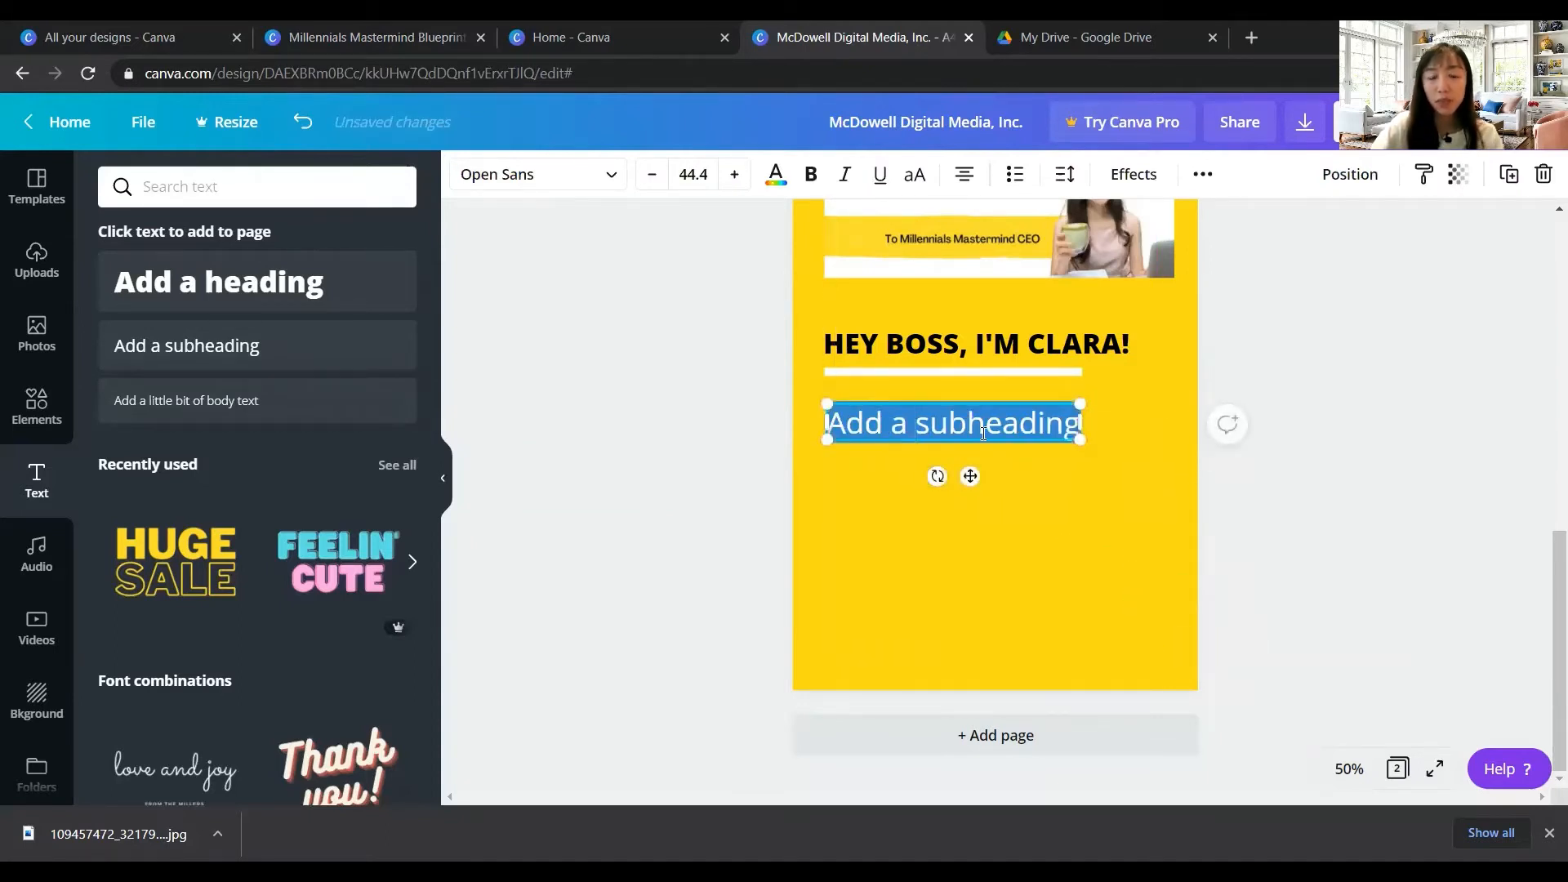
{"action": "type", "text": "Thank"}
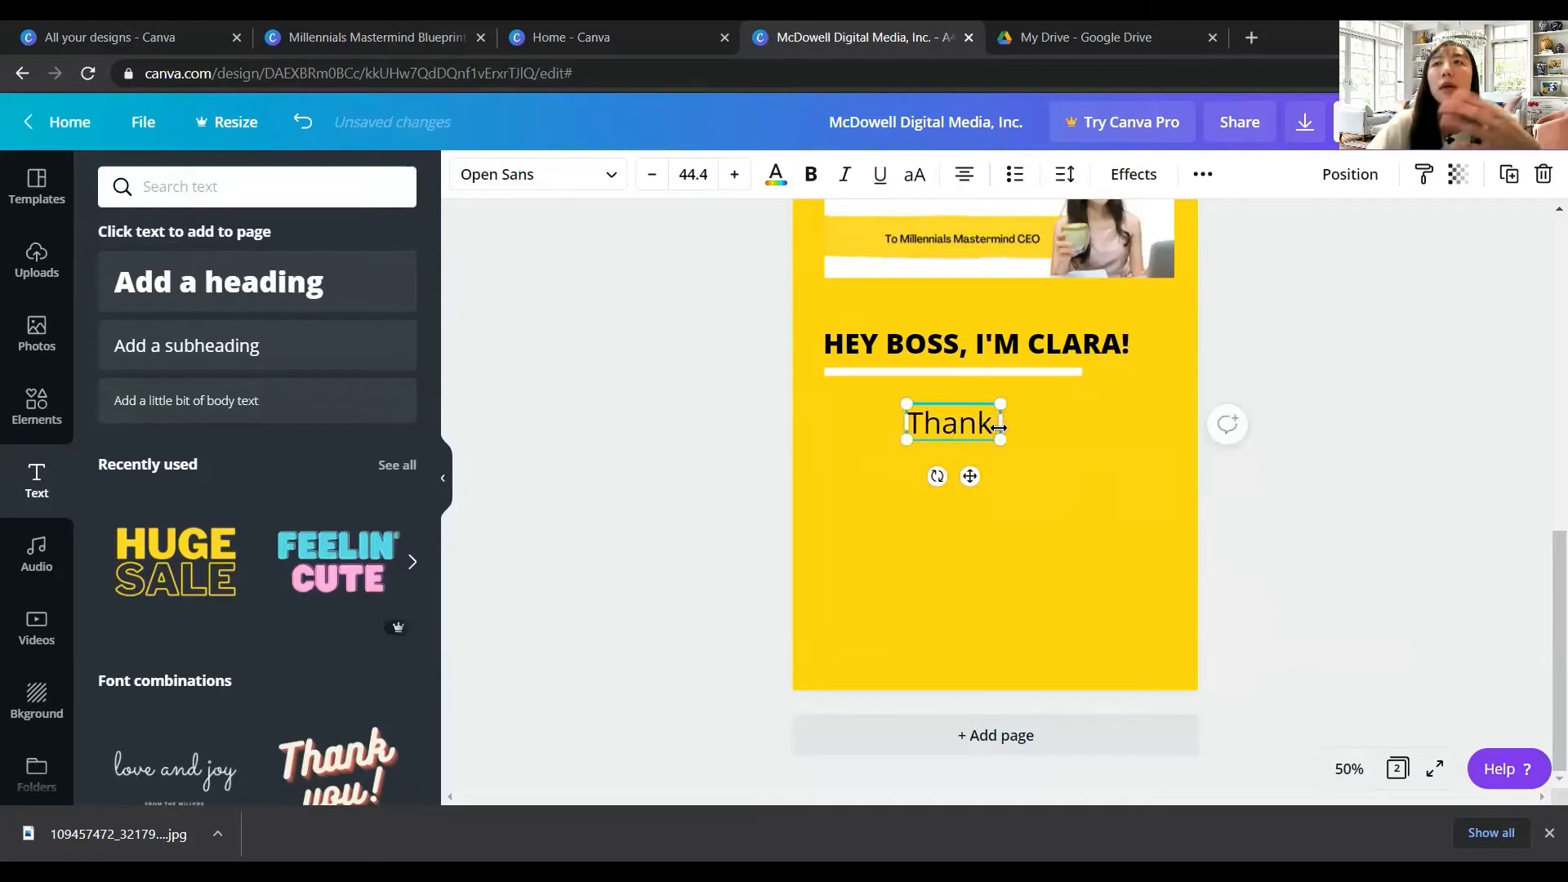
{"action": "key", "text": "BackSpace"}
{"action": "key", "text": "BackSpace"}
{"action": "key", "text": "BackSpace"}
{"action": "key", "text": "BackSpace"}
{"action": "key", "text": "BackSpace"}
Enter "(Acknowledge your dream customer here)" as the subheading's text
{"action": "type", "text": "(Acno"}
{"action": "key", "text": "BackSpace"}
{"action": "key", "text": "BackSpace"}
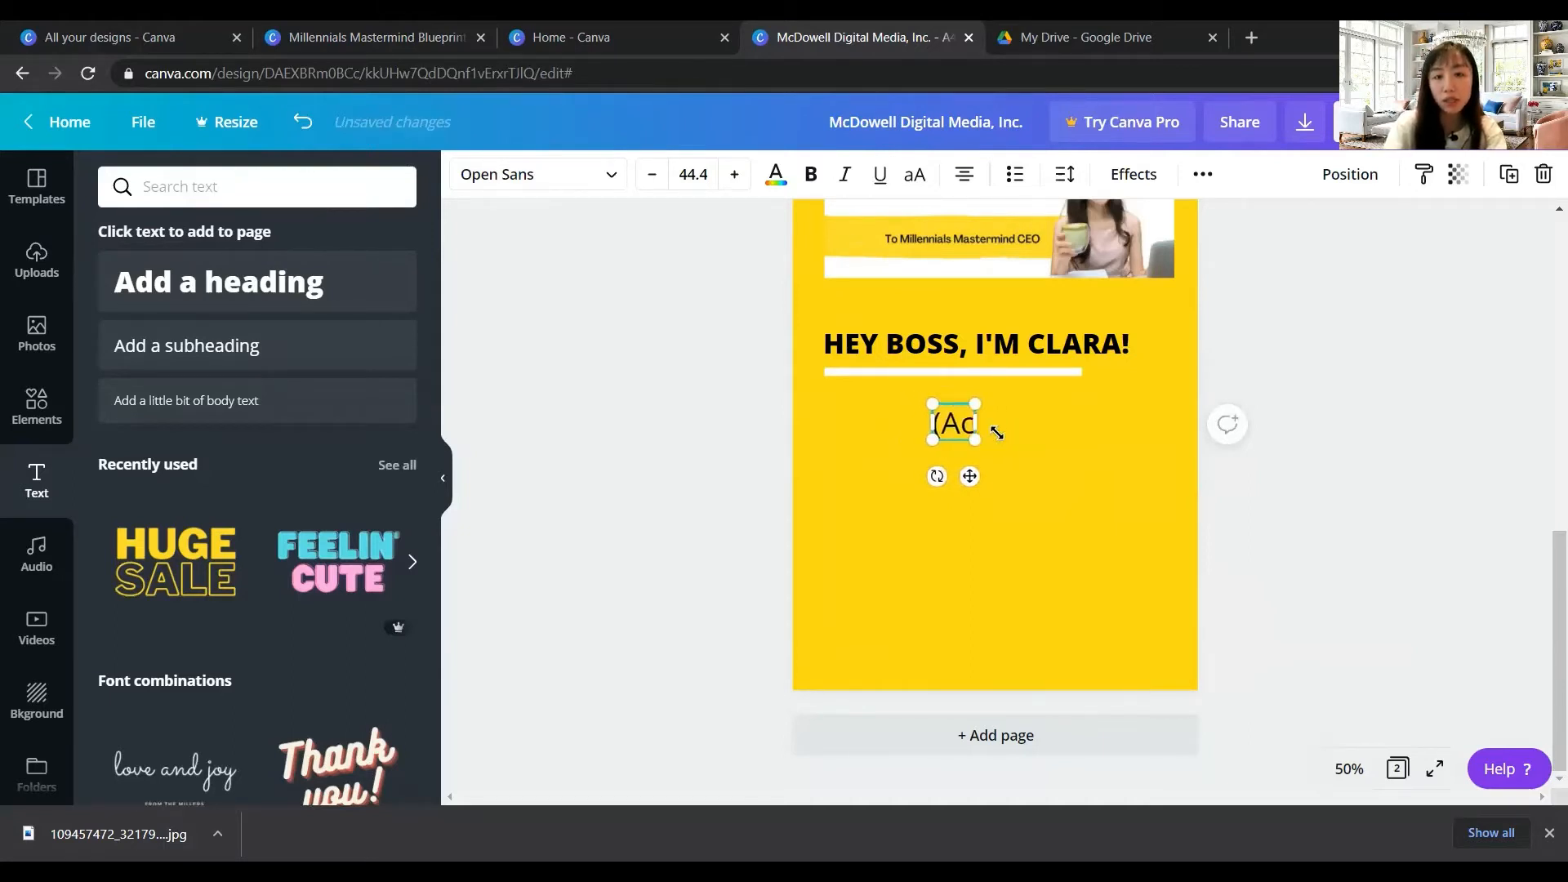
{"action": "key", "text": "BackSpace"}
{"action": "type", "text": "ck"}
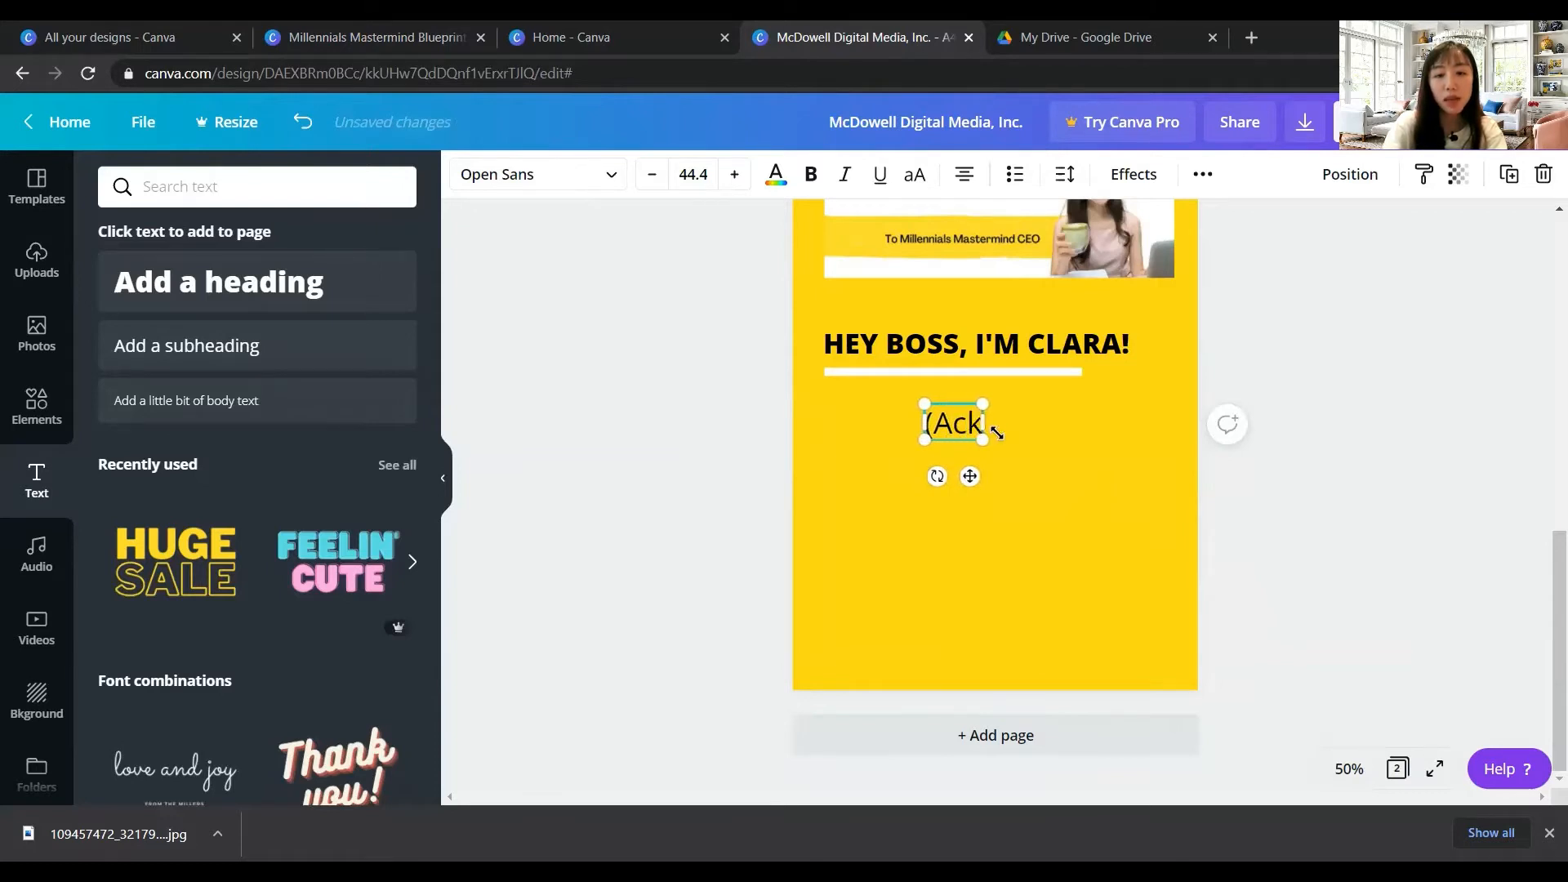
{"action": "type", "text": "nowledg"}
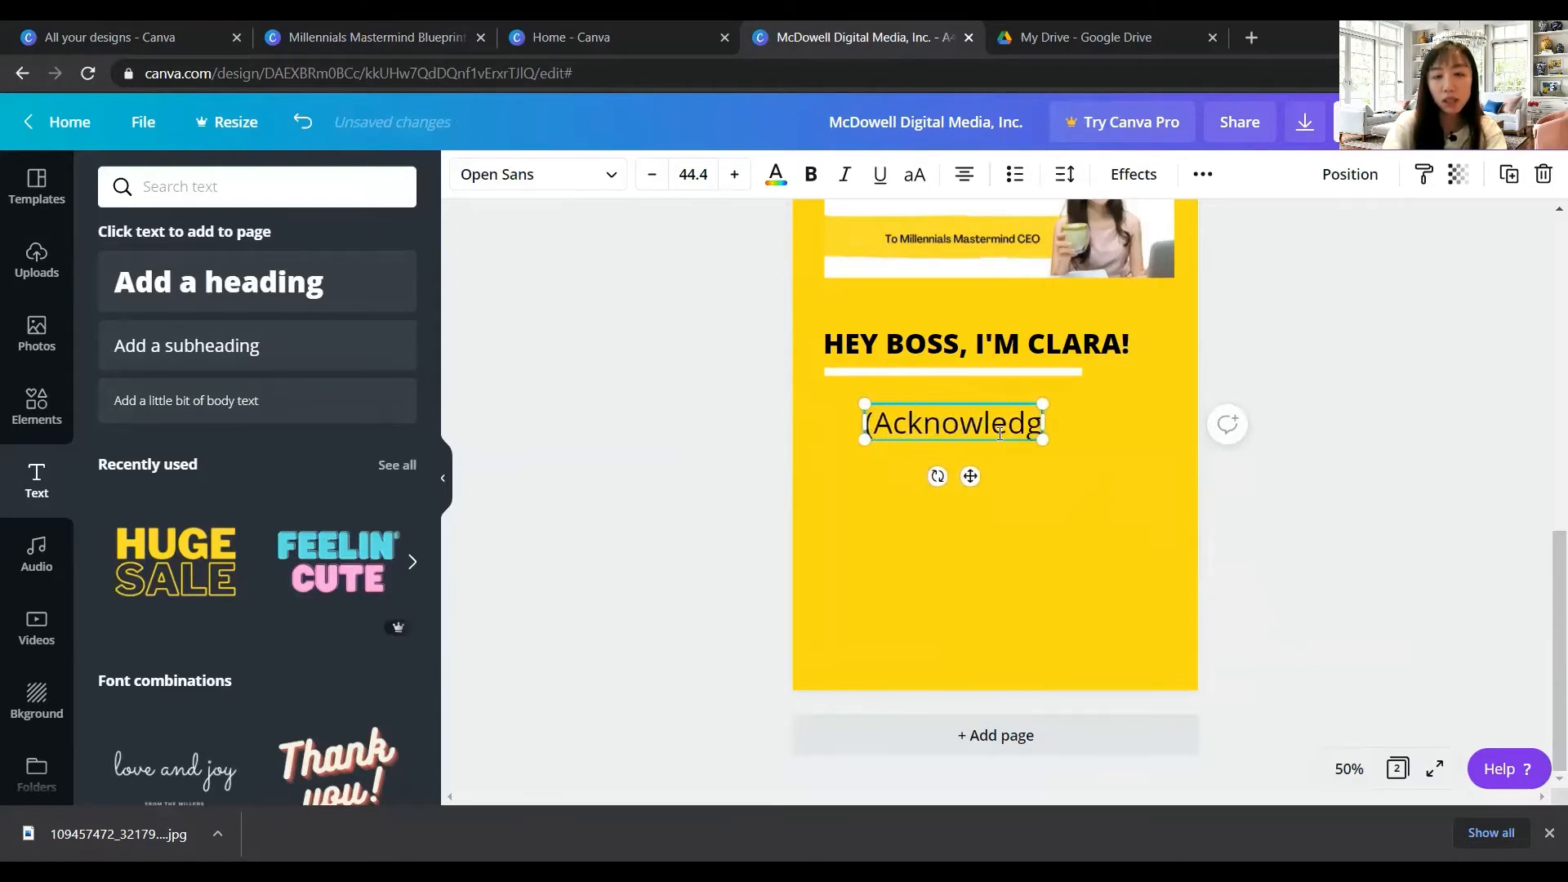
{"action": "type", "text": "e your dream cu"}
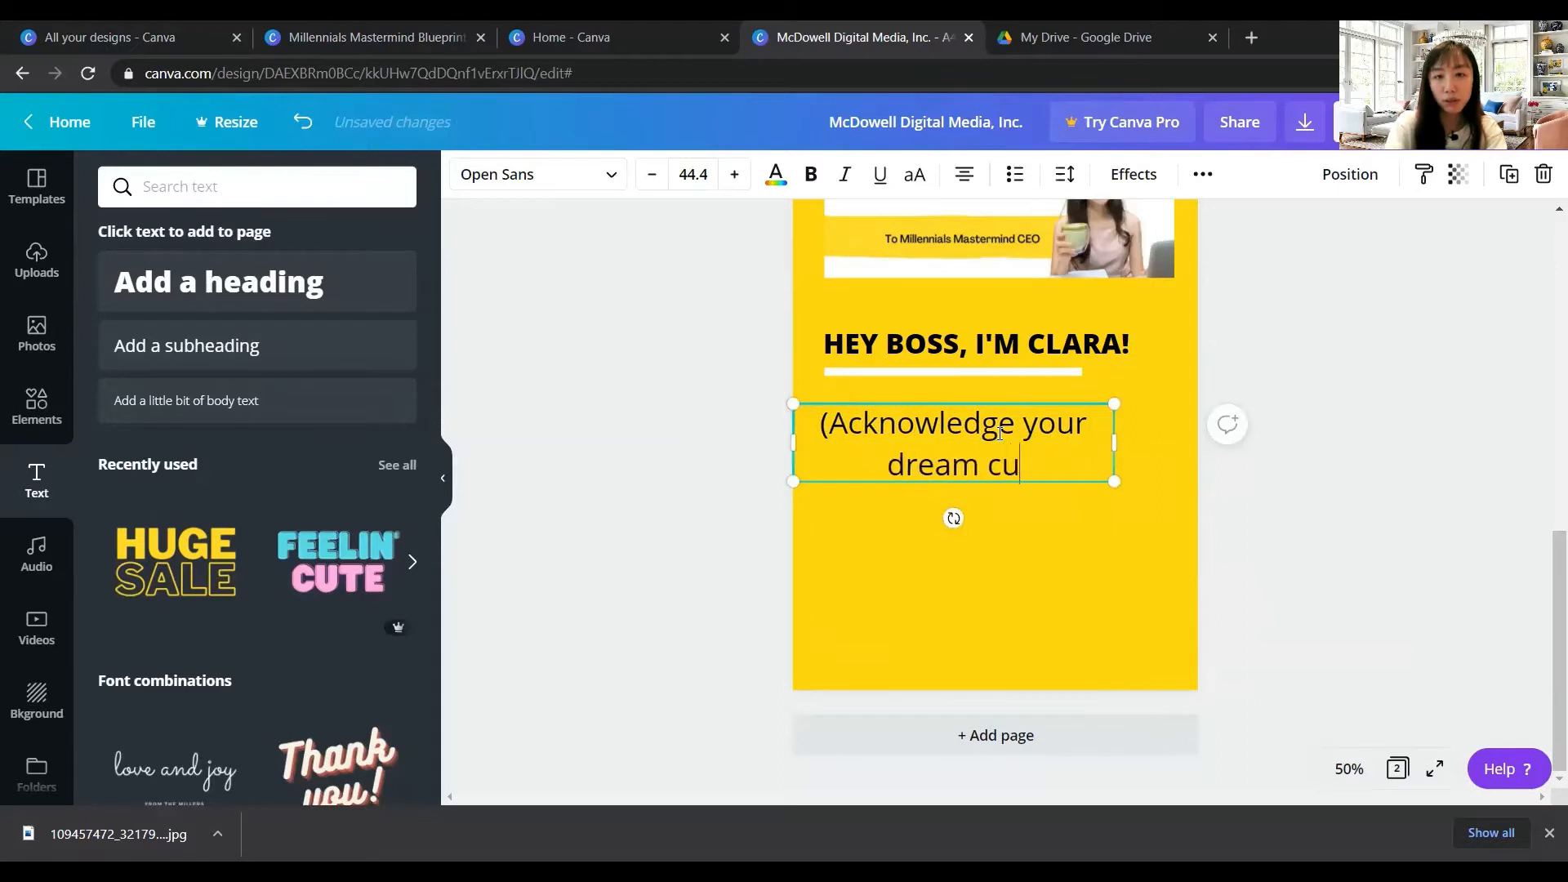
{"action": "type", "text": "stomer here)"}
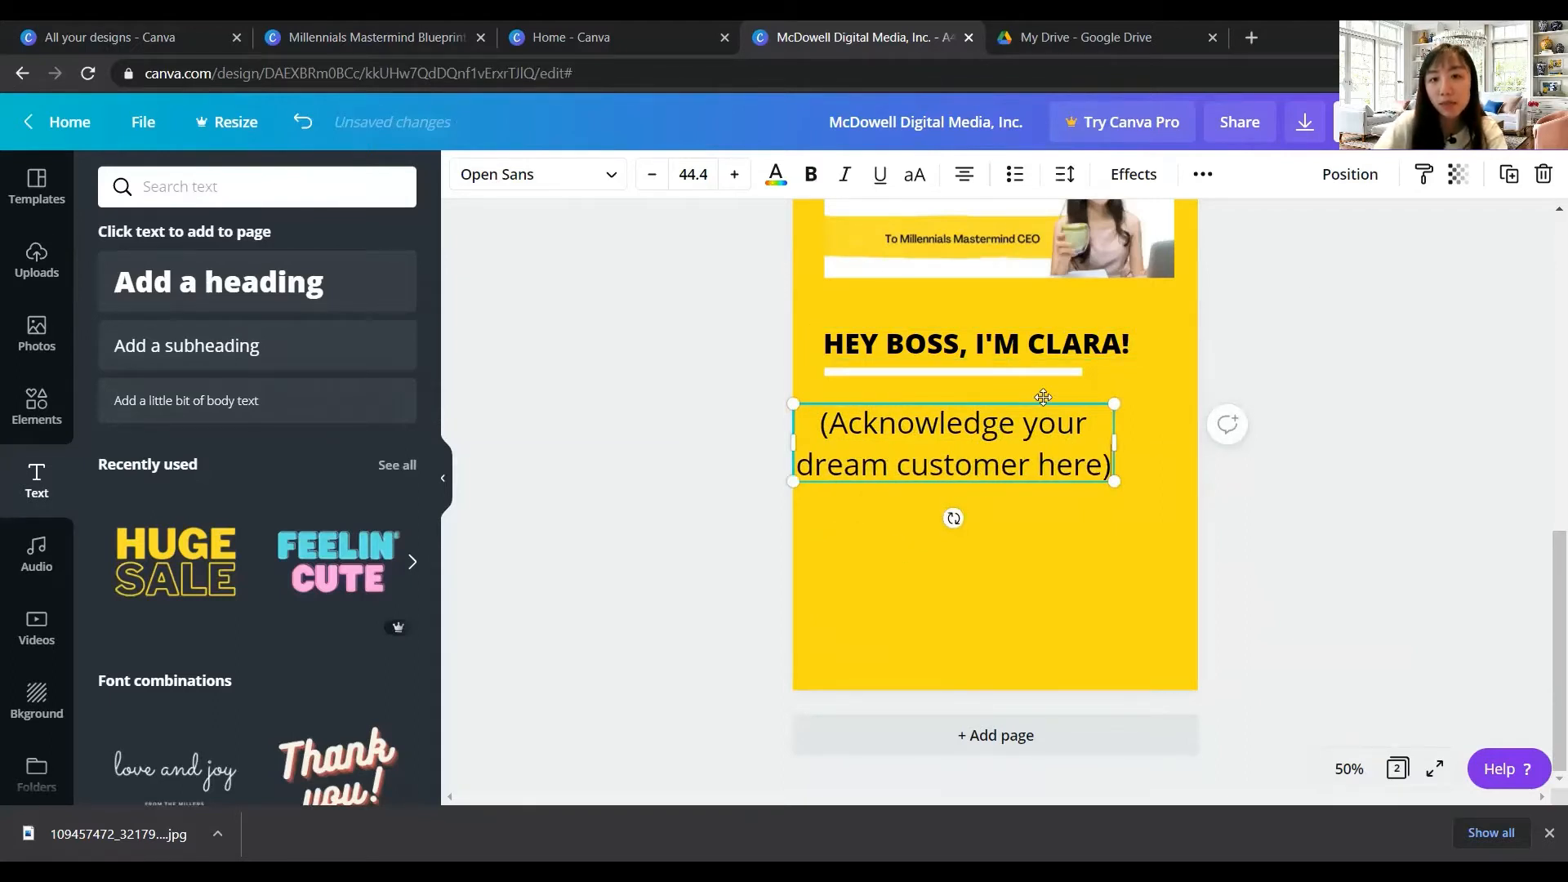
Center the subheading horizontally on page 2 and reduce its font size to 40.4
{"action": "left_click_drag", "start_coordinate": [1044, 402], "coordinate": [1083, 404]}
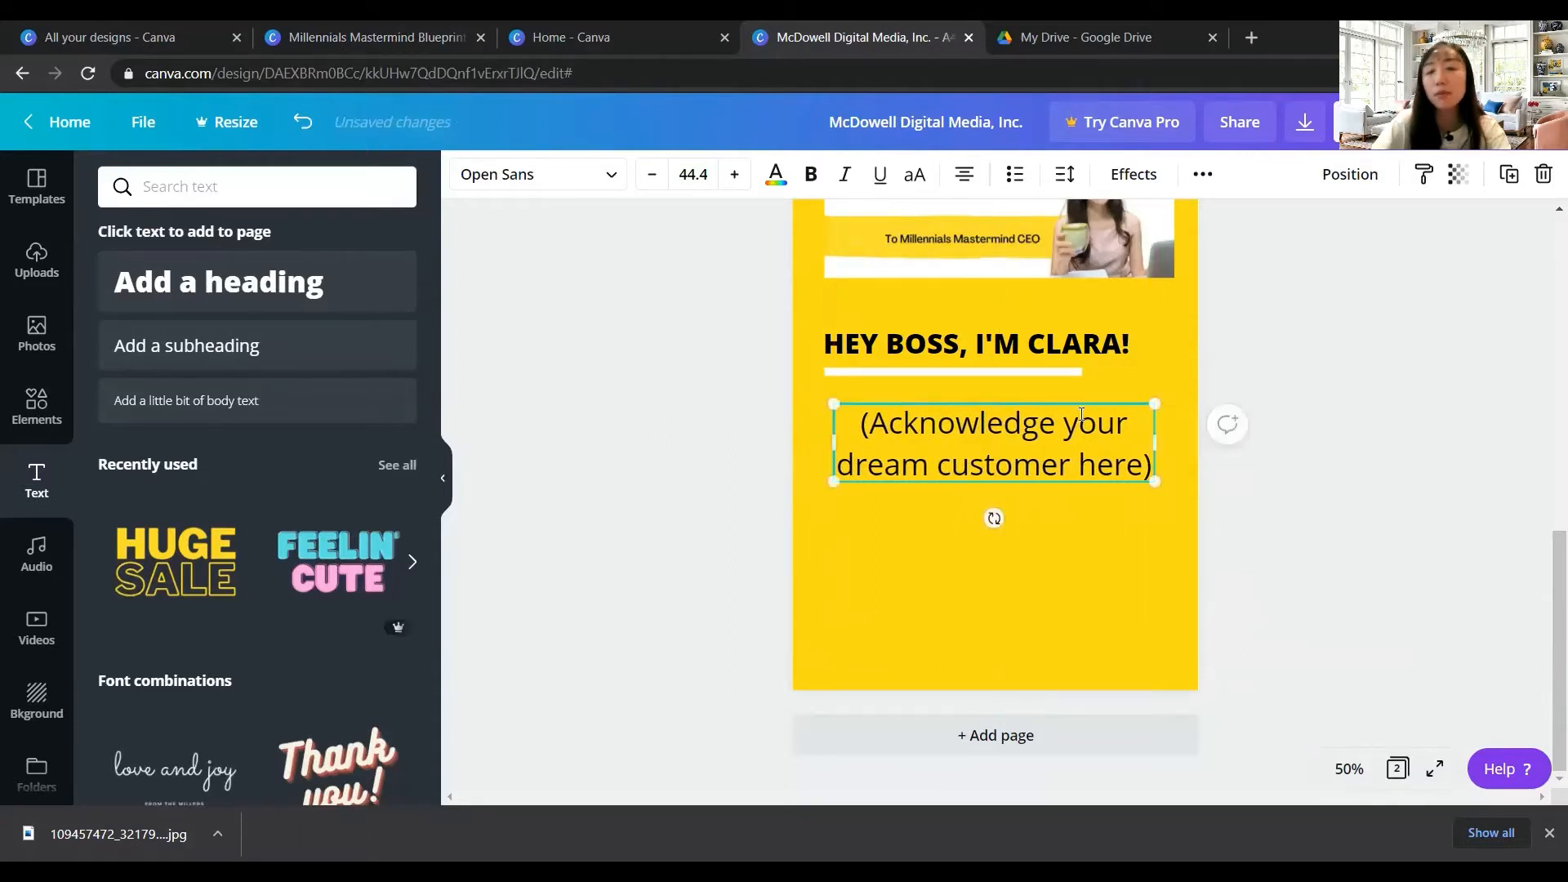
{"action": "triple_click", "coordinate": [967, 456]}
{"action": "left_click", "coordinate": [652, 174]}
{"action": "left_click", "coordinate": [652, 174]}
{"action": "left_click", "coordinate": [651, 174]}
{"action": "left_click", "coordinate": [652, 174]}
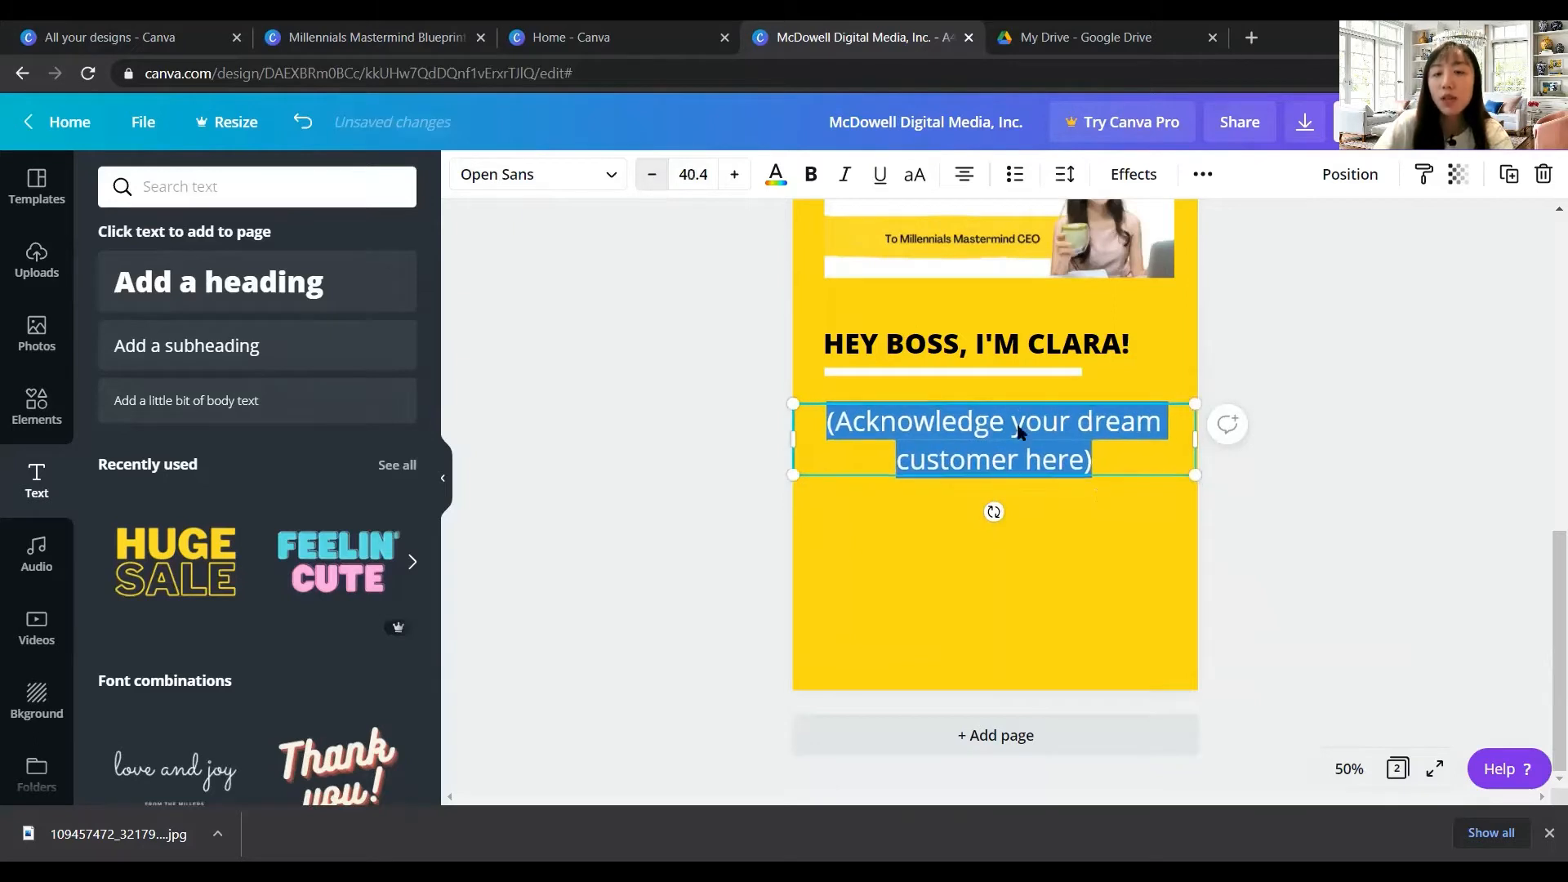
{"action": "left_click", "coordinate": [1115, 533]}
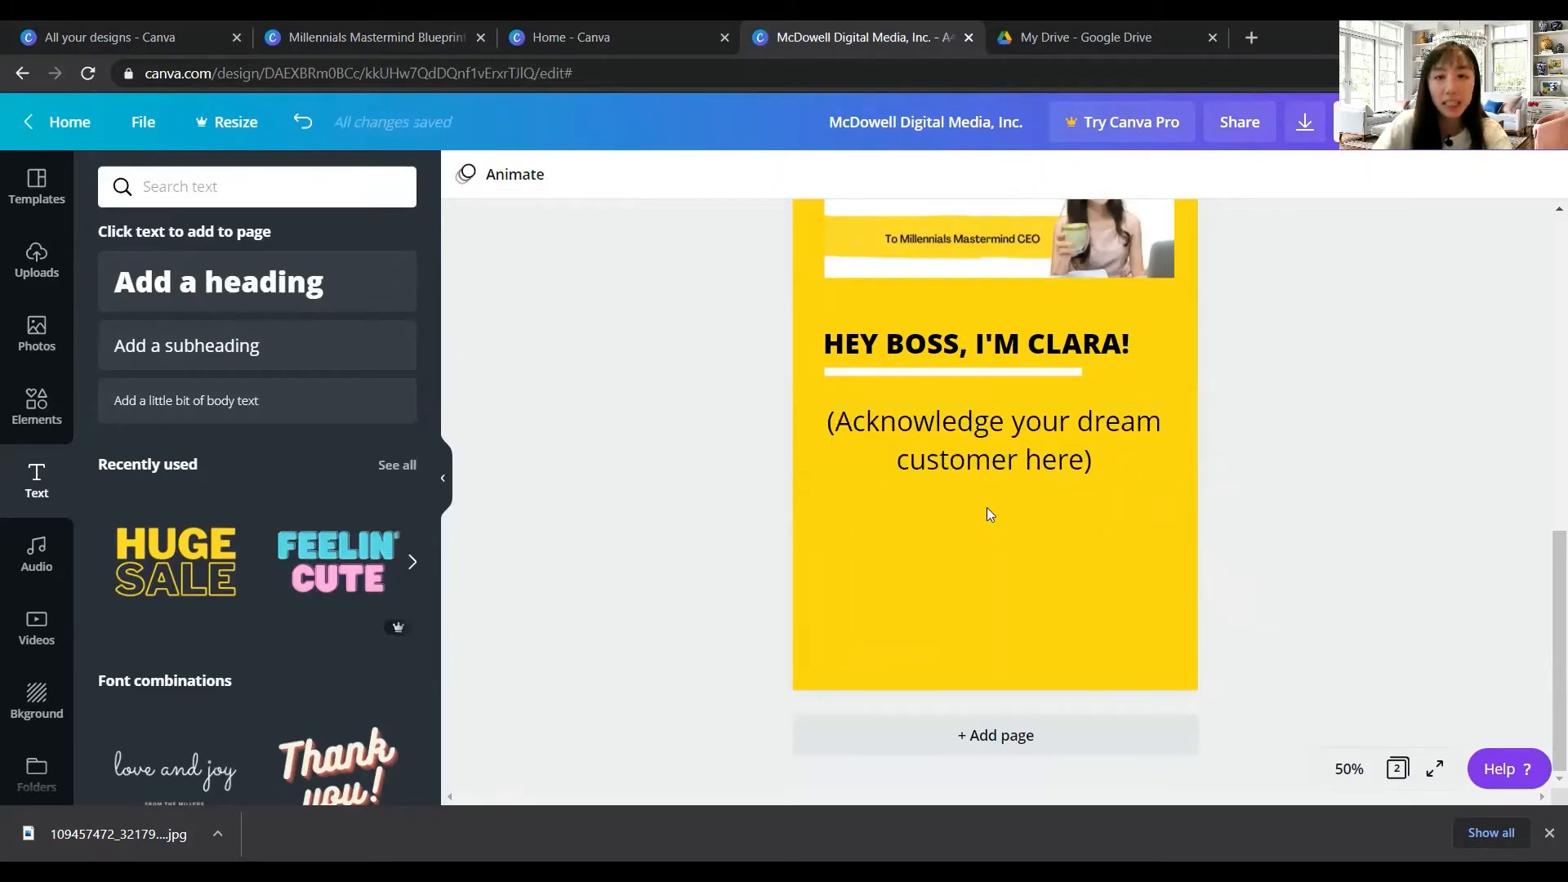
Reduce the "(Acknowledge your dream customer here)" text's font size to 36.4
{"action": "left_click", "coordinate": [1015, 424]}
{"action": "left_click", "coordinate": [980, 408]}
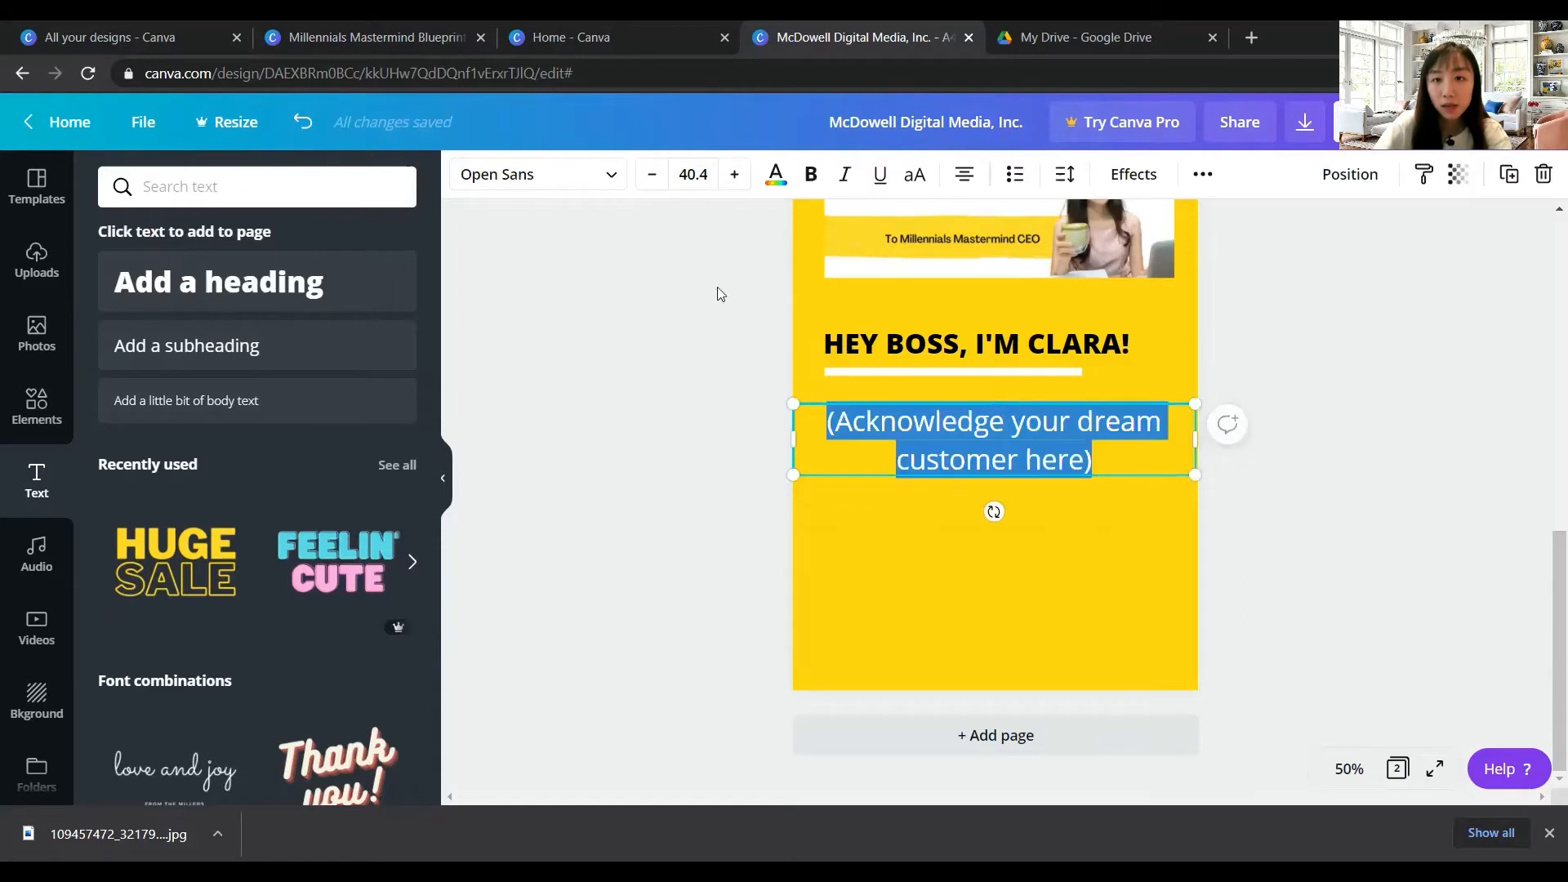
{"action": "left_click", "coordinate": [652, 174]}
{"action": "left_click", "coordinate": [652, 174]}
{"action": "left_click", "coordinate": [652, 174]}
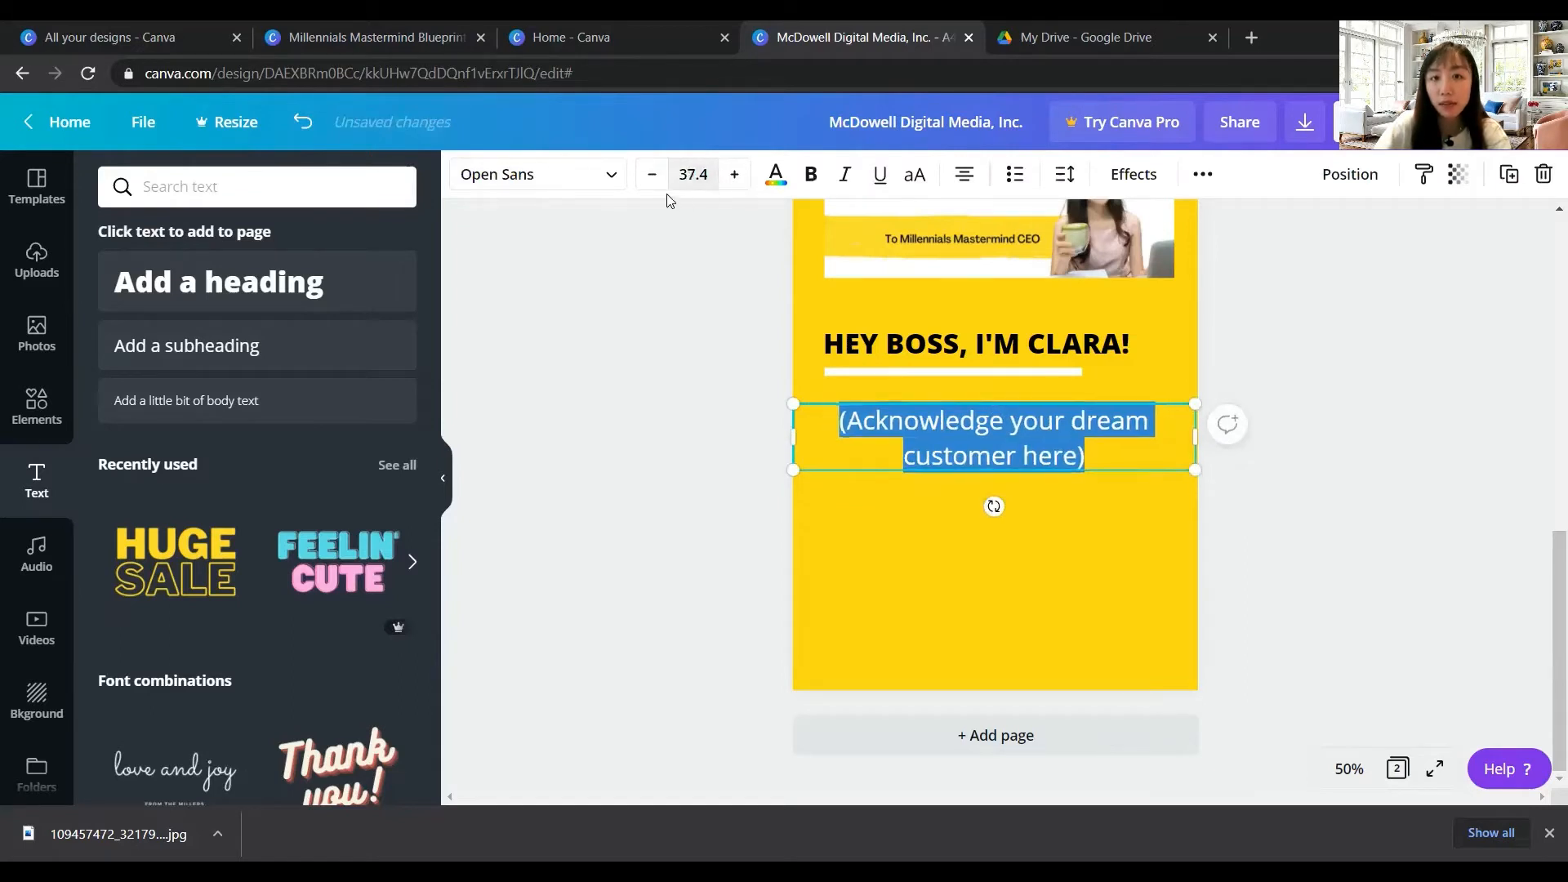
{"action": "left_click", "coordinate": [734, 174]}
{"action": "left_click", "coordinate": [734, 174]}
{"action": "left_click", "coordinate": [734, 173]}
{"action": "left_click", "coordinate": [652, 174]}
{"action": "left_click", "coordinate": [651, 174]}
{"action": "left_click", "coordinate": [651, 174]}
{"action": "left_click", "coordinate": [652, 174]}
Change the greeting heading's font to Montserrat Classic and deselect it
{"action": "left_click", "coordinate": [1013, 335]}
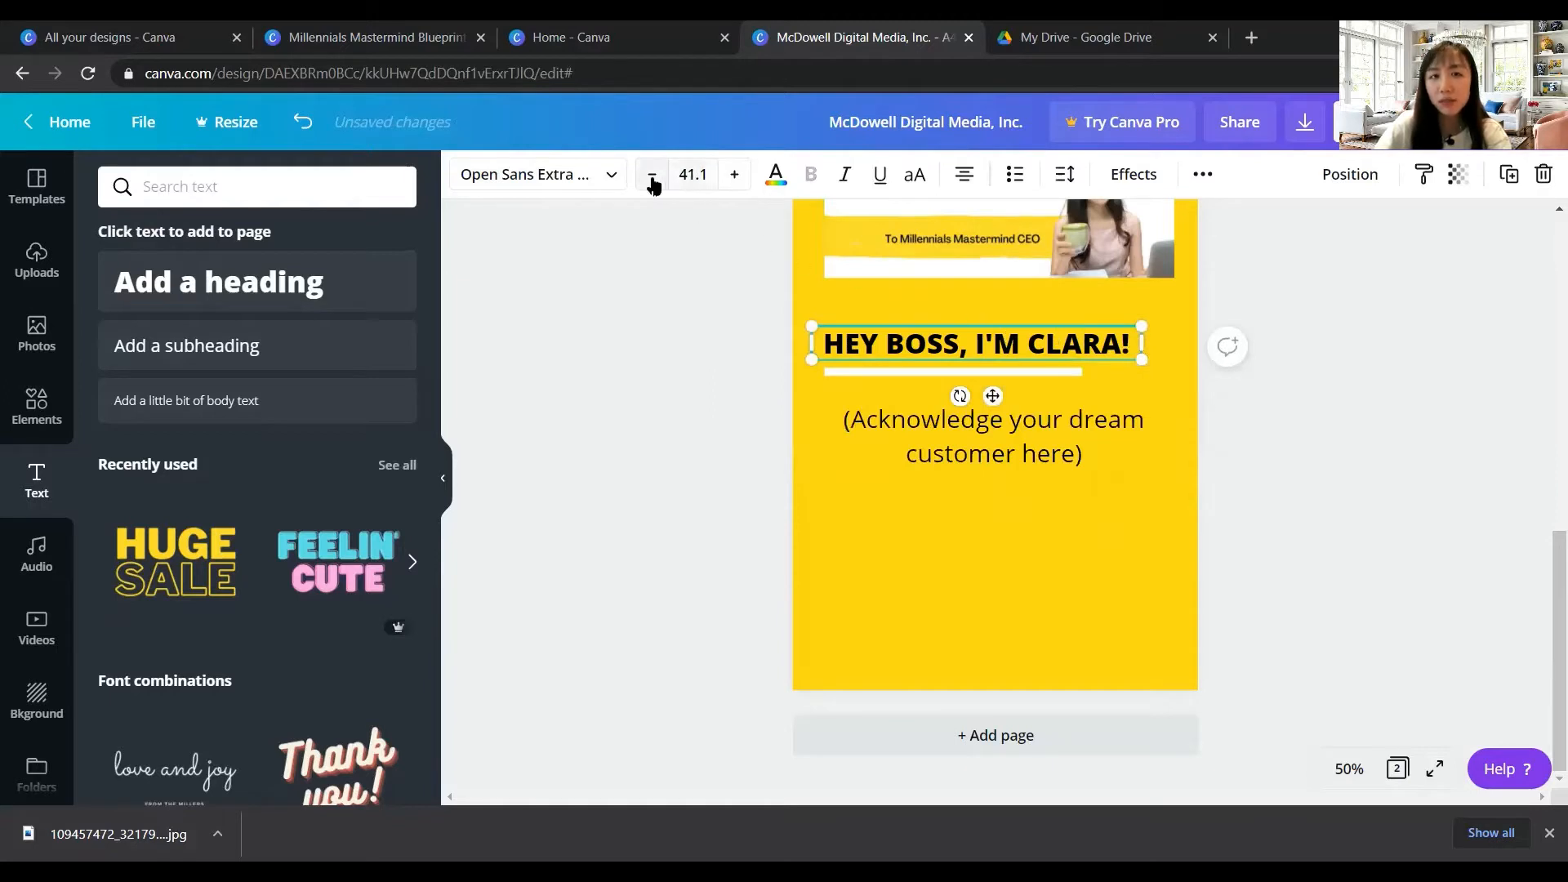
{"action": "left_click", "coordinate": [614, 175]}
{"action": "scroll", "coordinate": [157, 424], "scroll_direction": "down", "scroll_amount": 1}
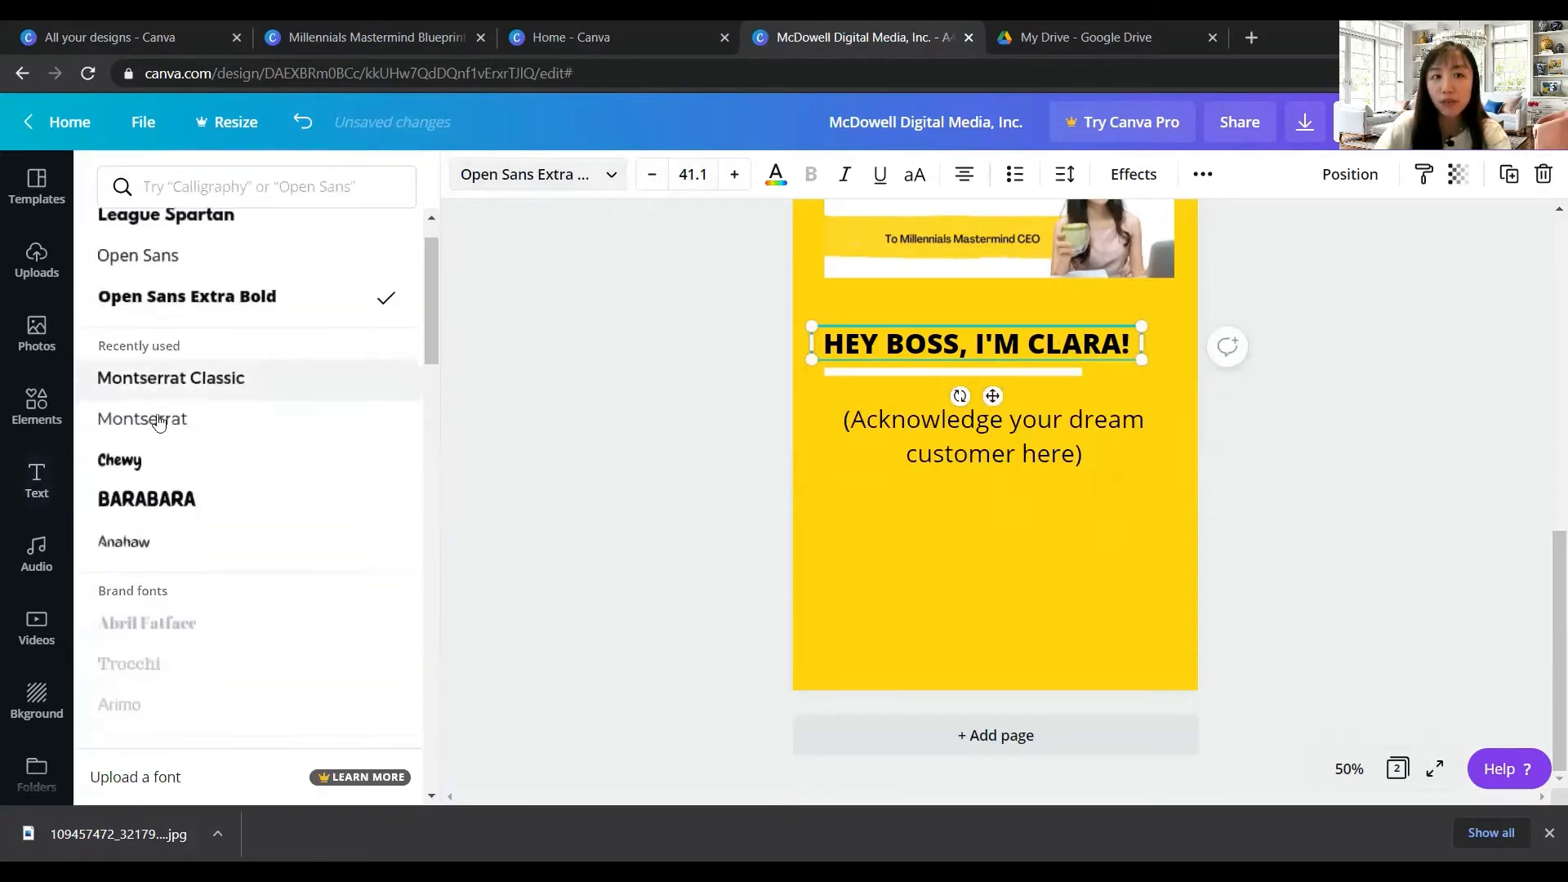
{"action": "left_click", "coordinate": [191, 341]}
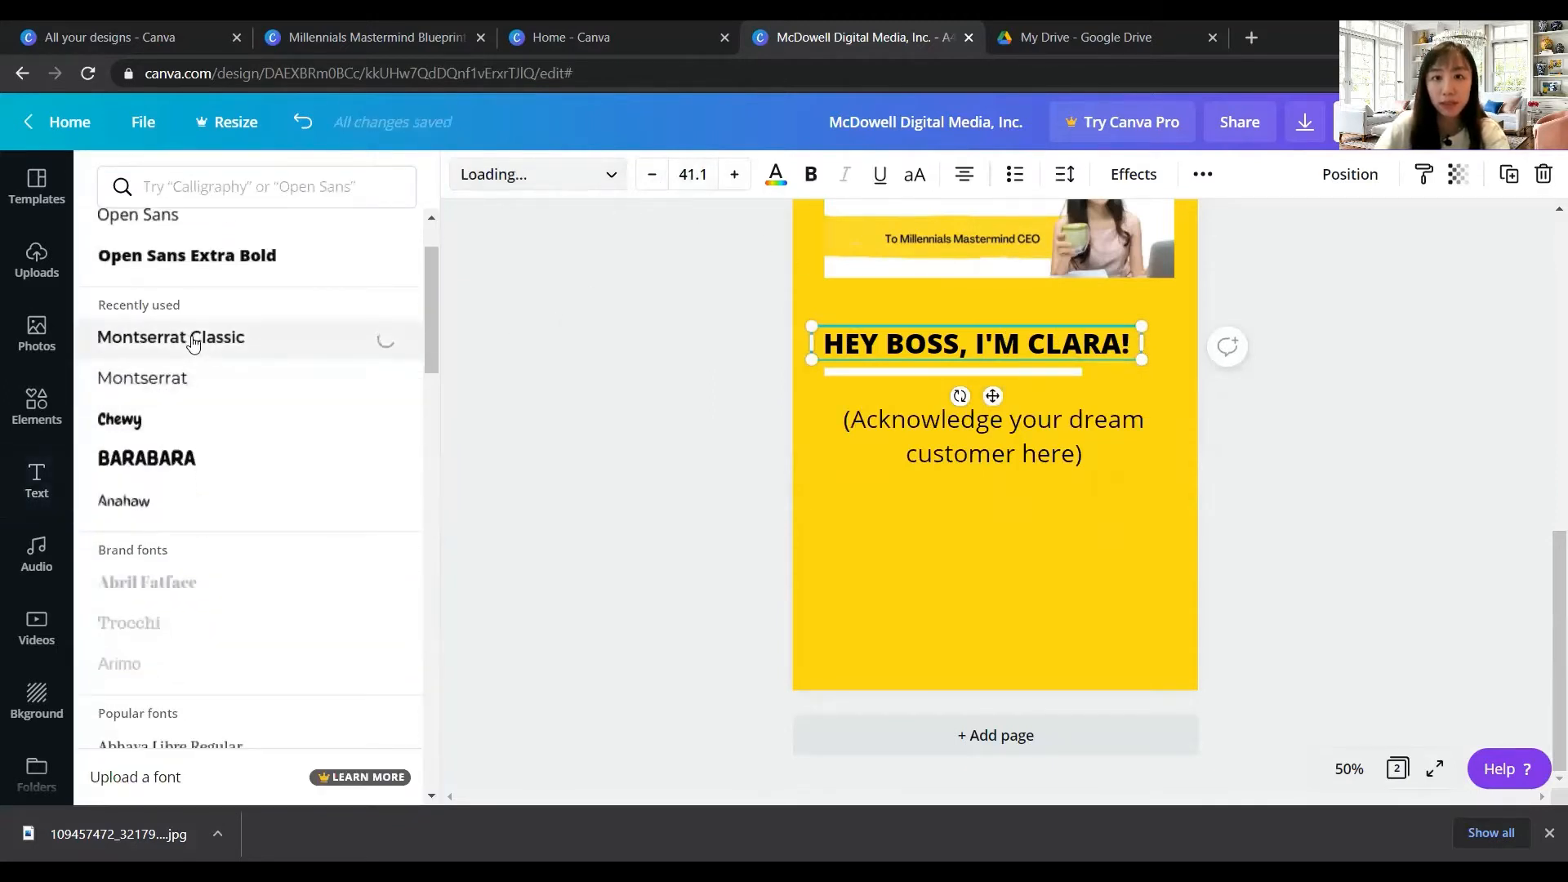
{"action": "left_click", "coordinate": [1058, 553]}
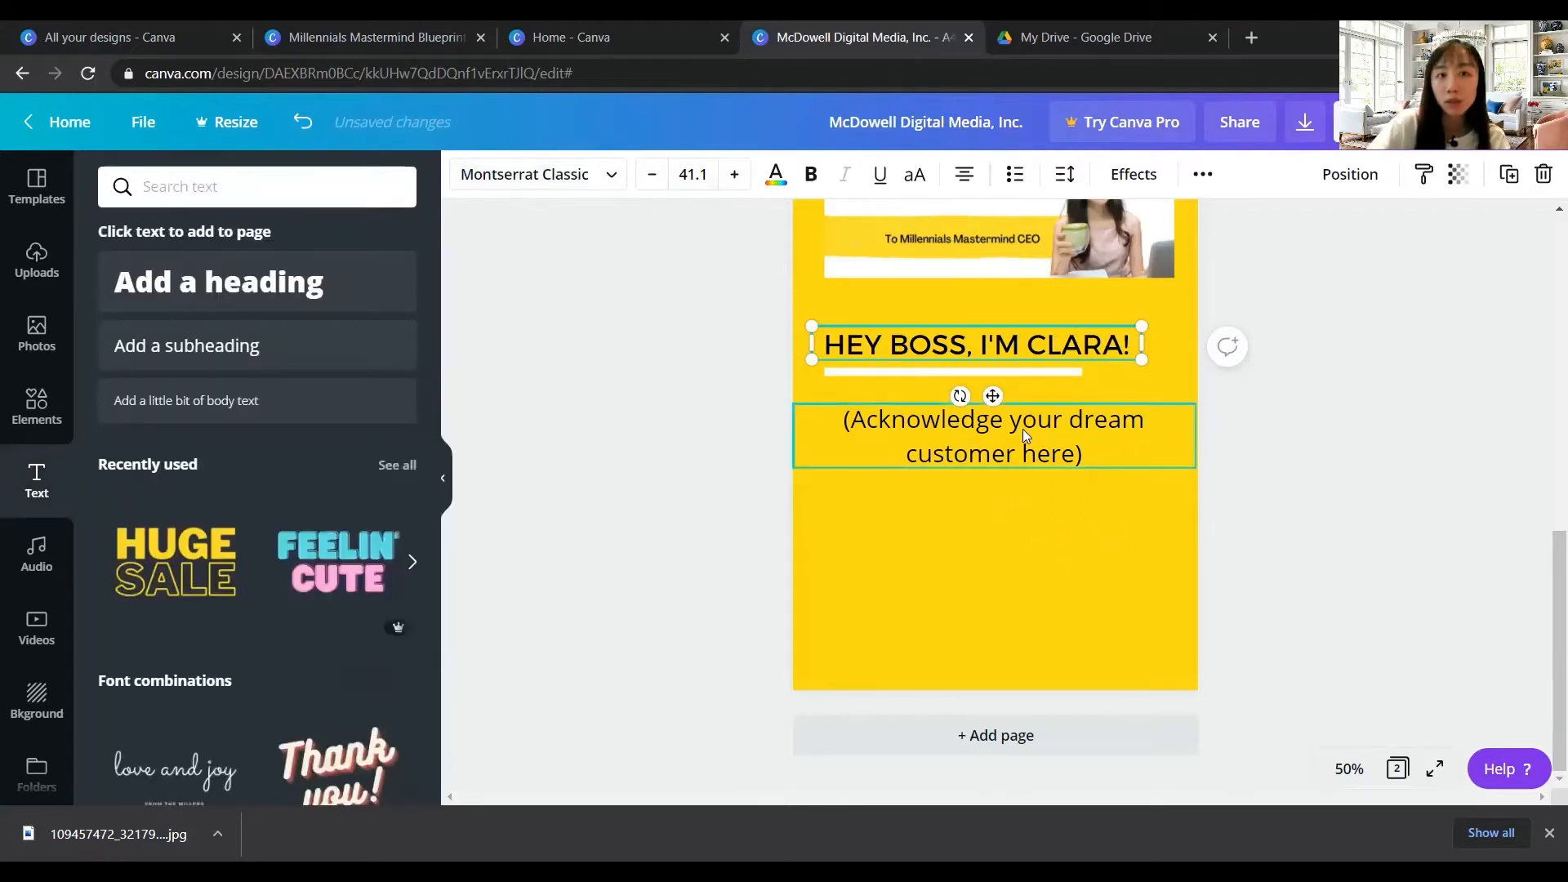
{"action": "left_click", "coordinate": [1001, 475]}
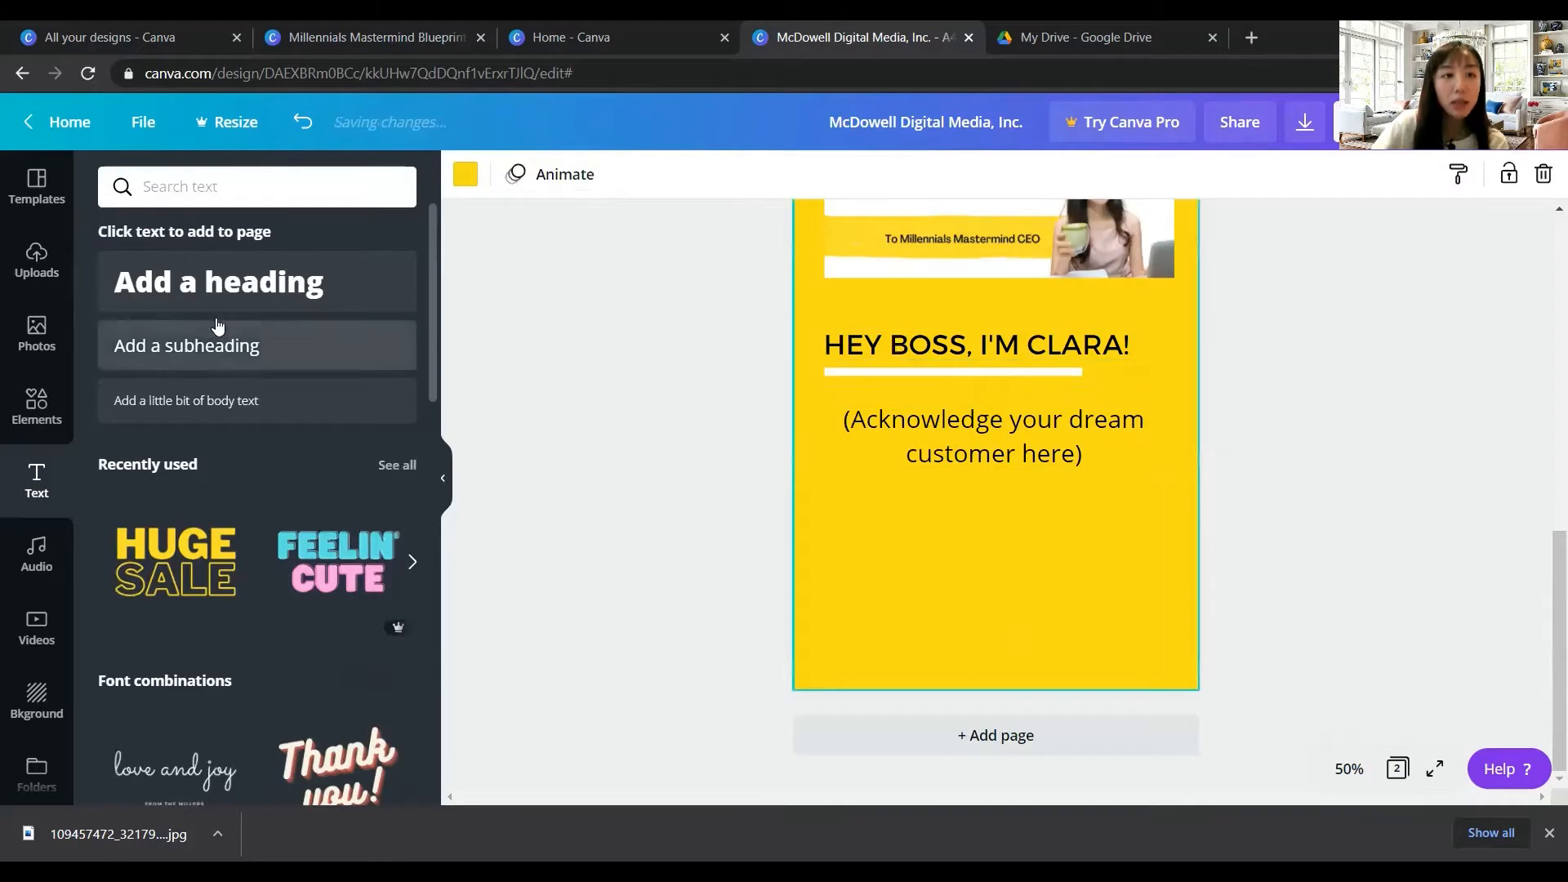
Add a second subheading beneath the acknowledgement text, reading "(Introduce yourself)"
{"action": "left_click", "coordinate": [231, 347]}
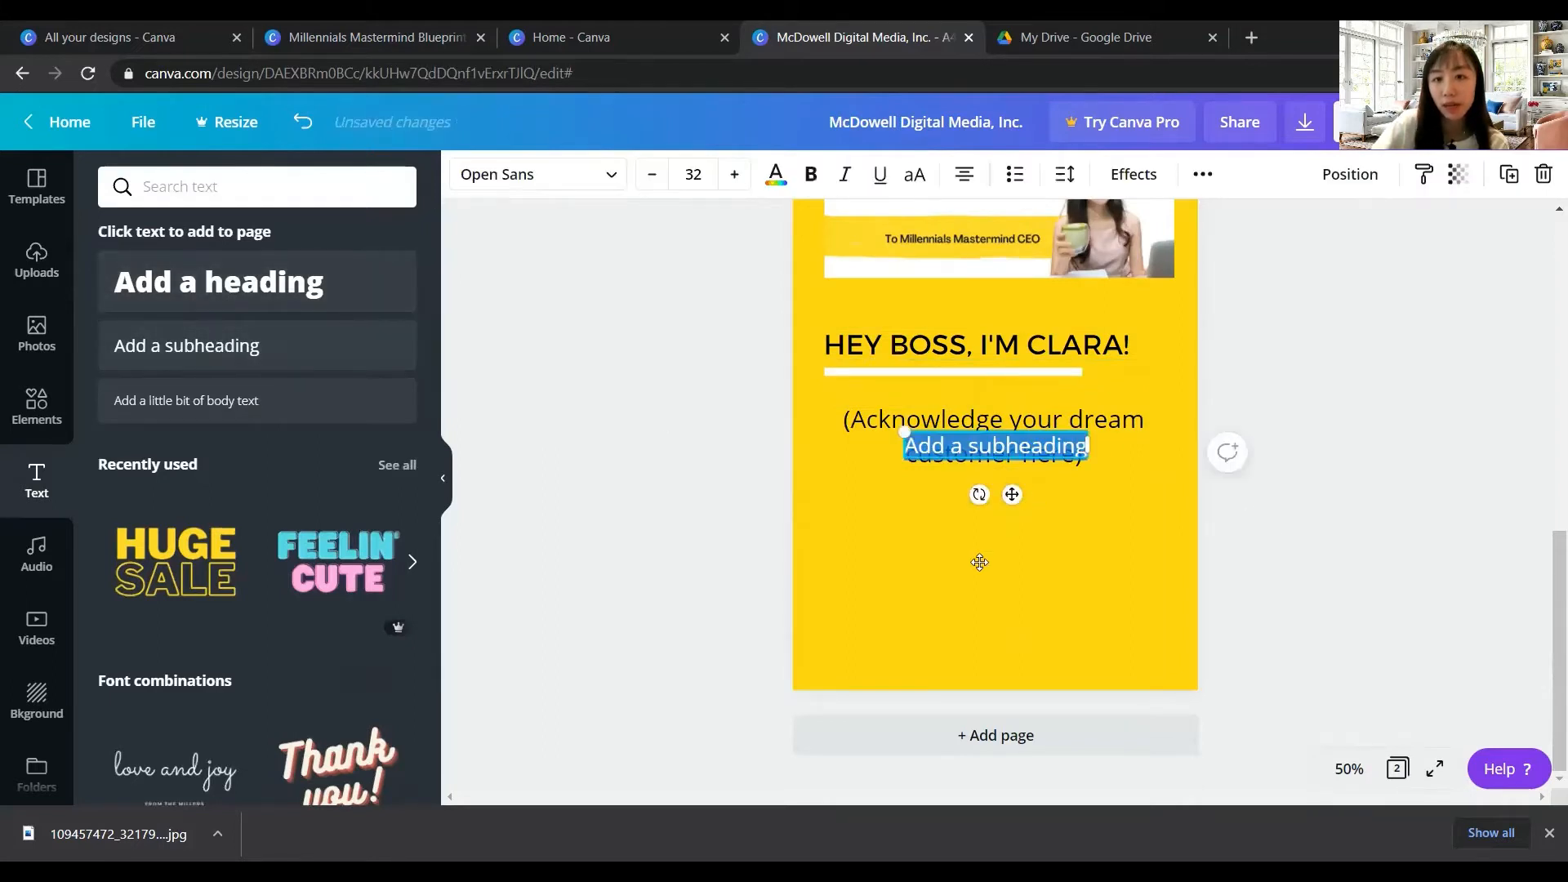
{"action": "left_click_drag", "start_coordinate": [1011, 494], "coordinate": [969, 571]}
{"action": "double_click", "coordinate": [973, 525]}
{"action": "triple_click", "coordinate": [974, 526]}
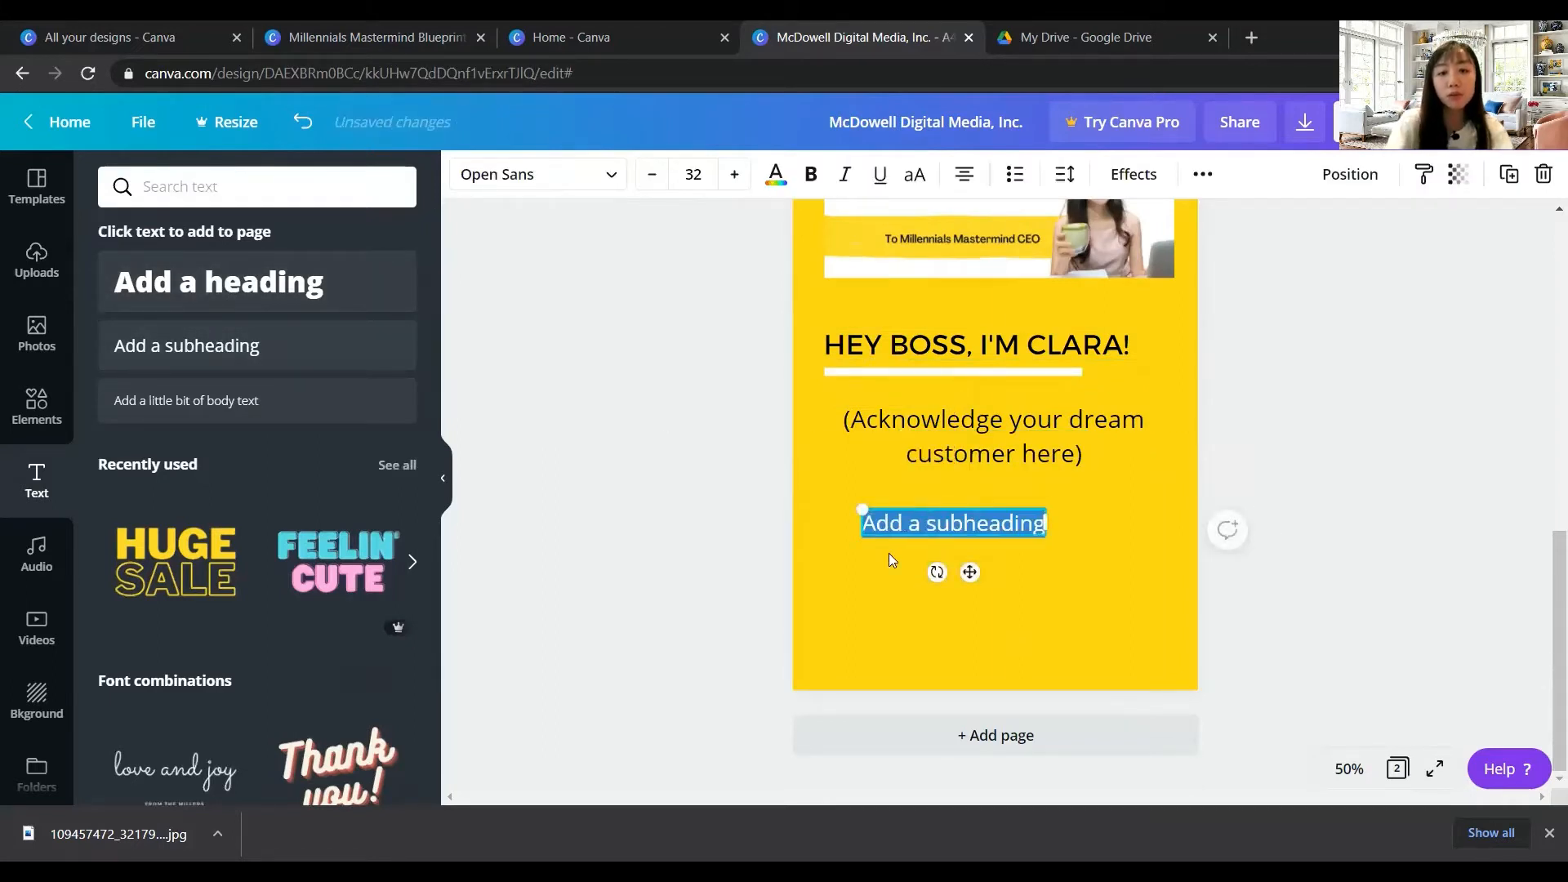
{"action": "type", "text": "(Introduce"}
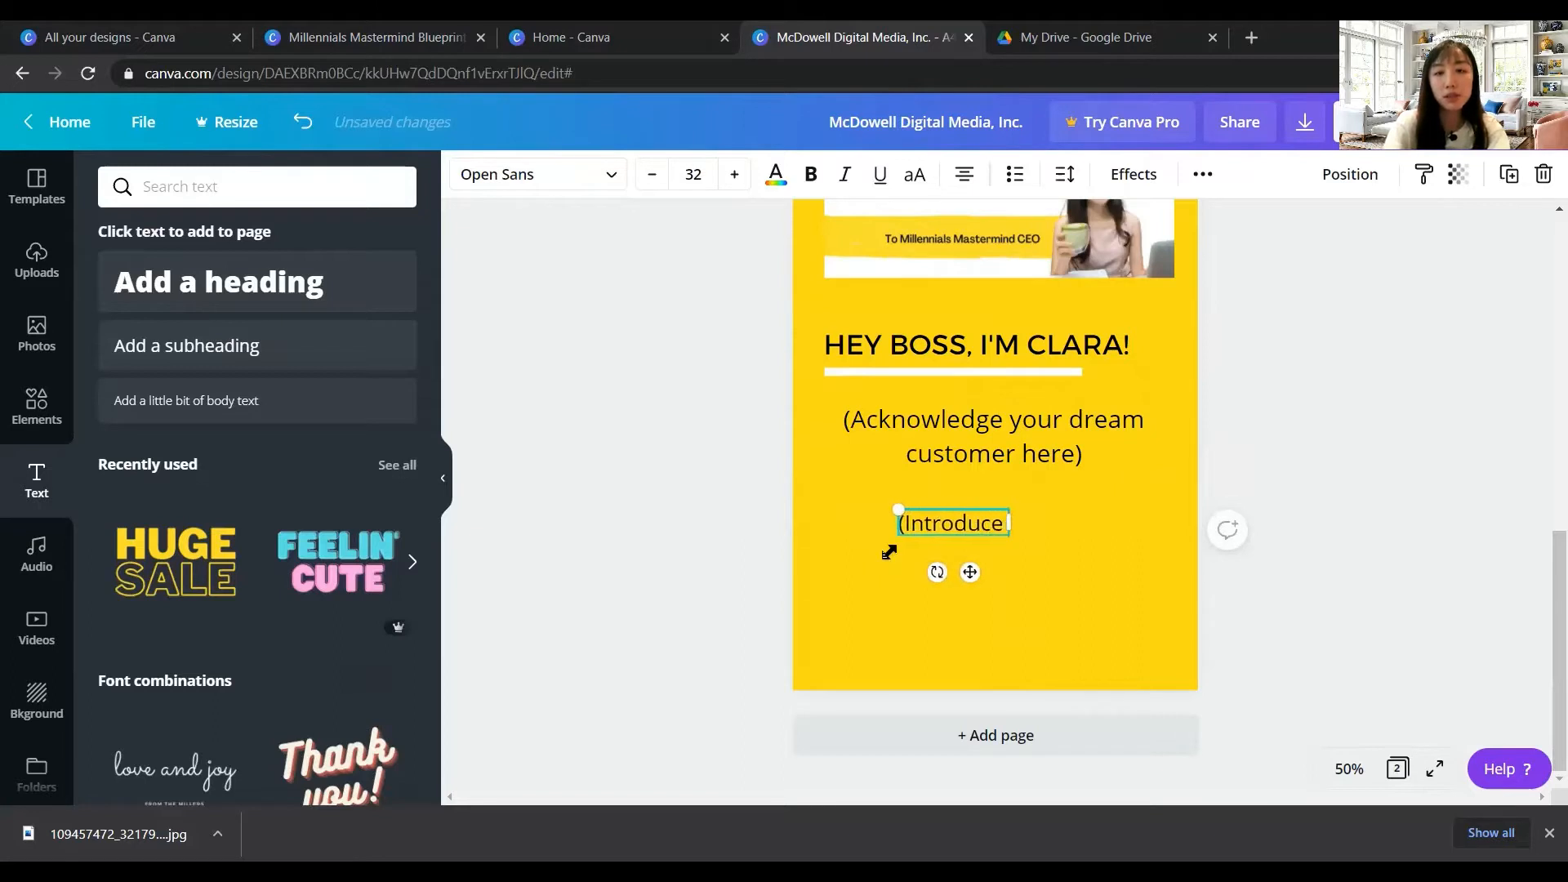
{"action": "type", "text": " yourse"}
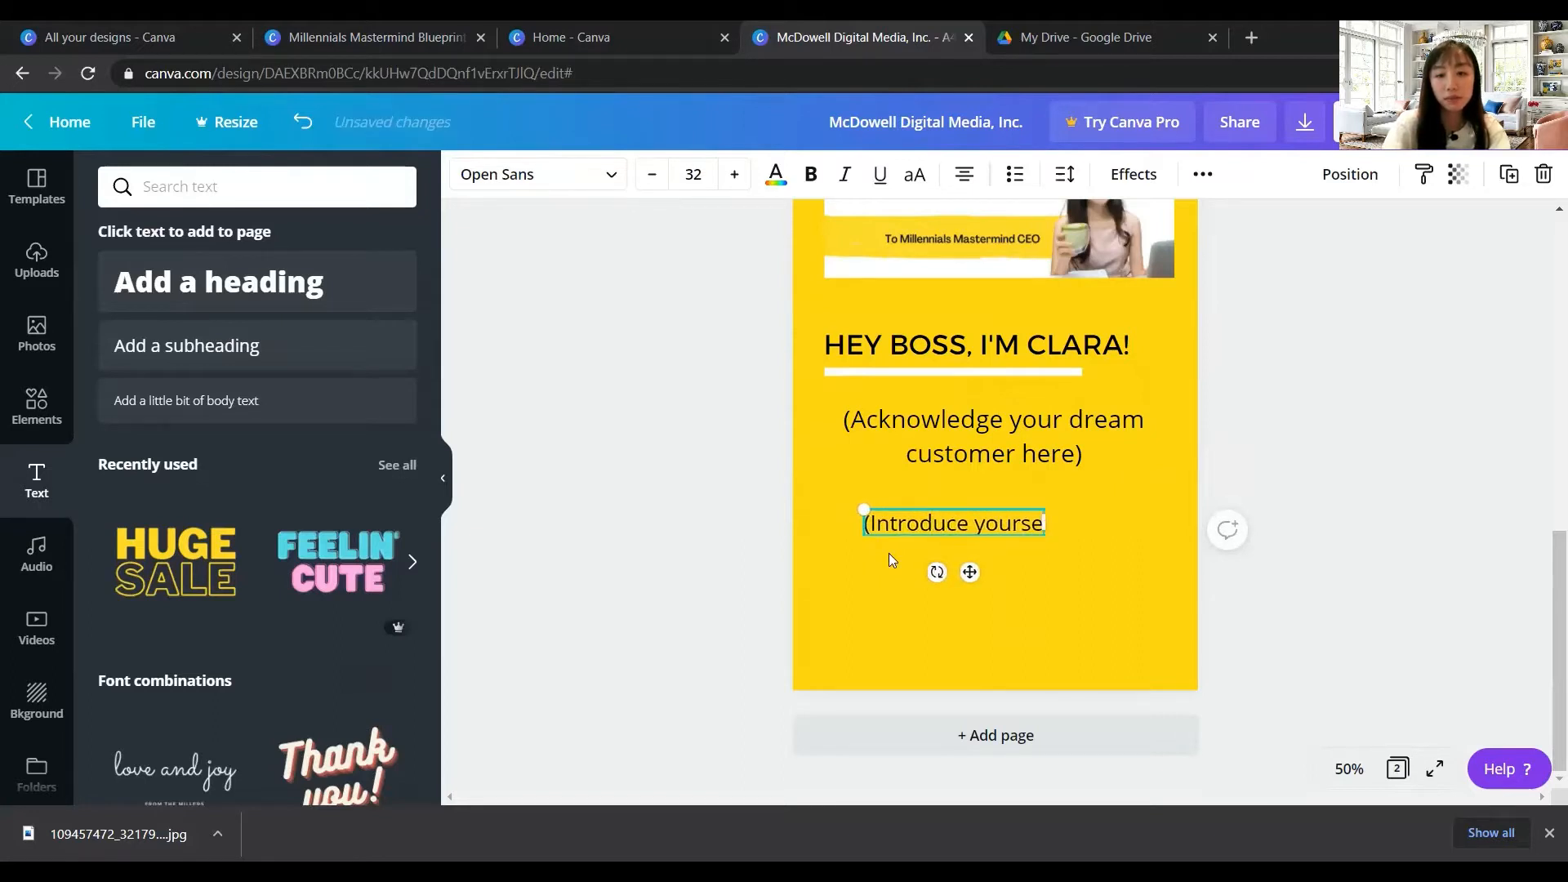
{"action": "type", "text": "lf)"}
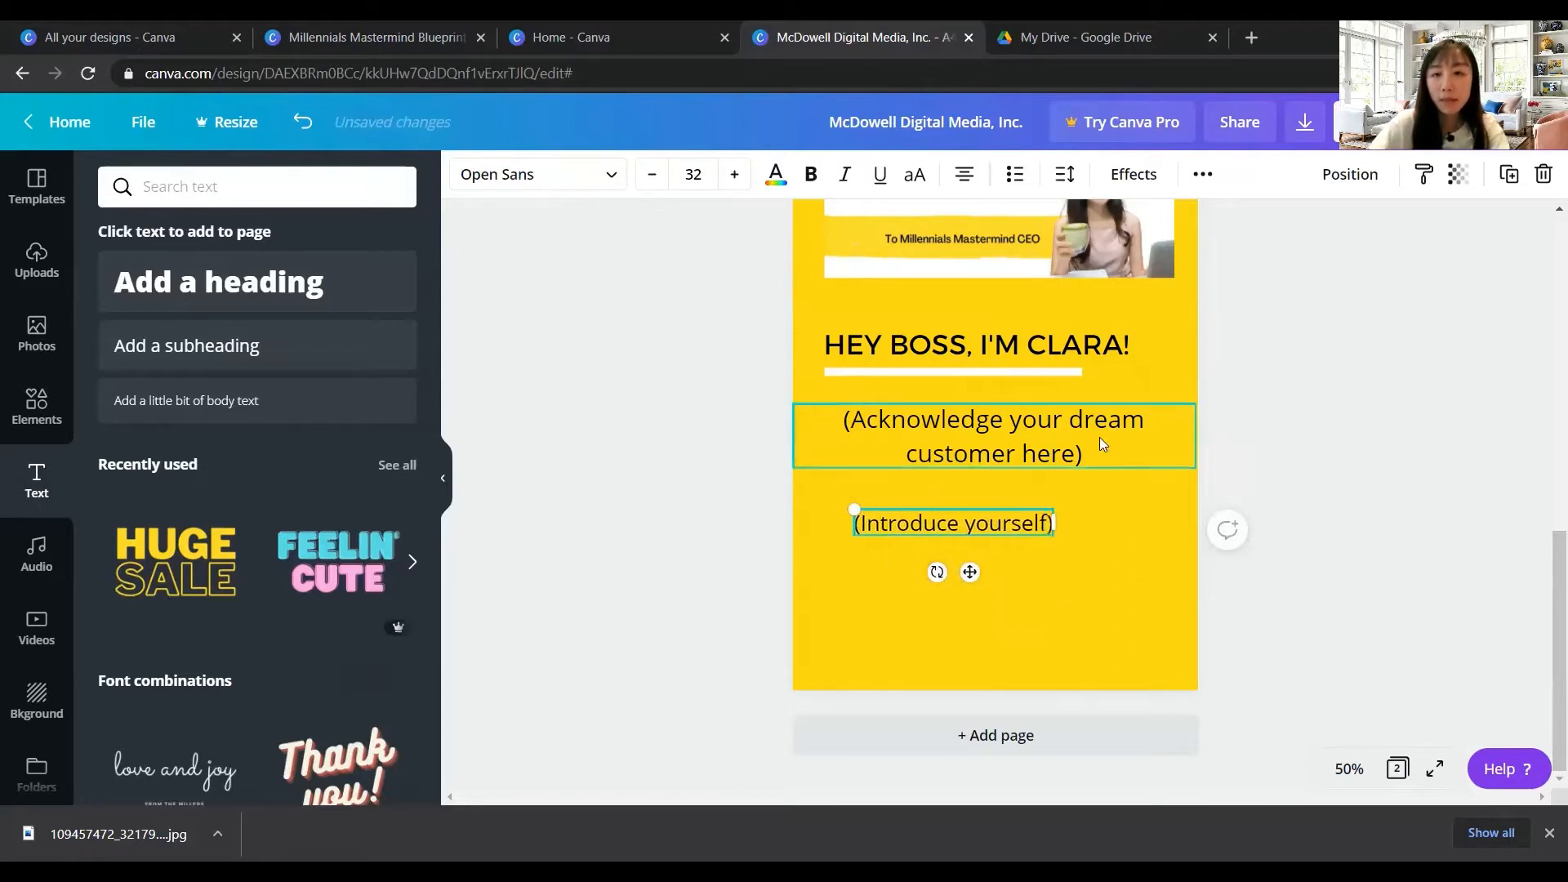
Enlarge the "(Introduce yourself)" text to font size 42.5 and move it slightly lower on the page
{"action": "left_click_drag", "start_coordinate": [1086, 577], "coordinate": [1120, 571]}
{"action": "left_click_drag", "start_coordinate": [997, 581], "coordinate": [1005, 619]}
{"action": "left_click", "coordinate": [915, 441]}
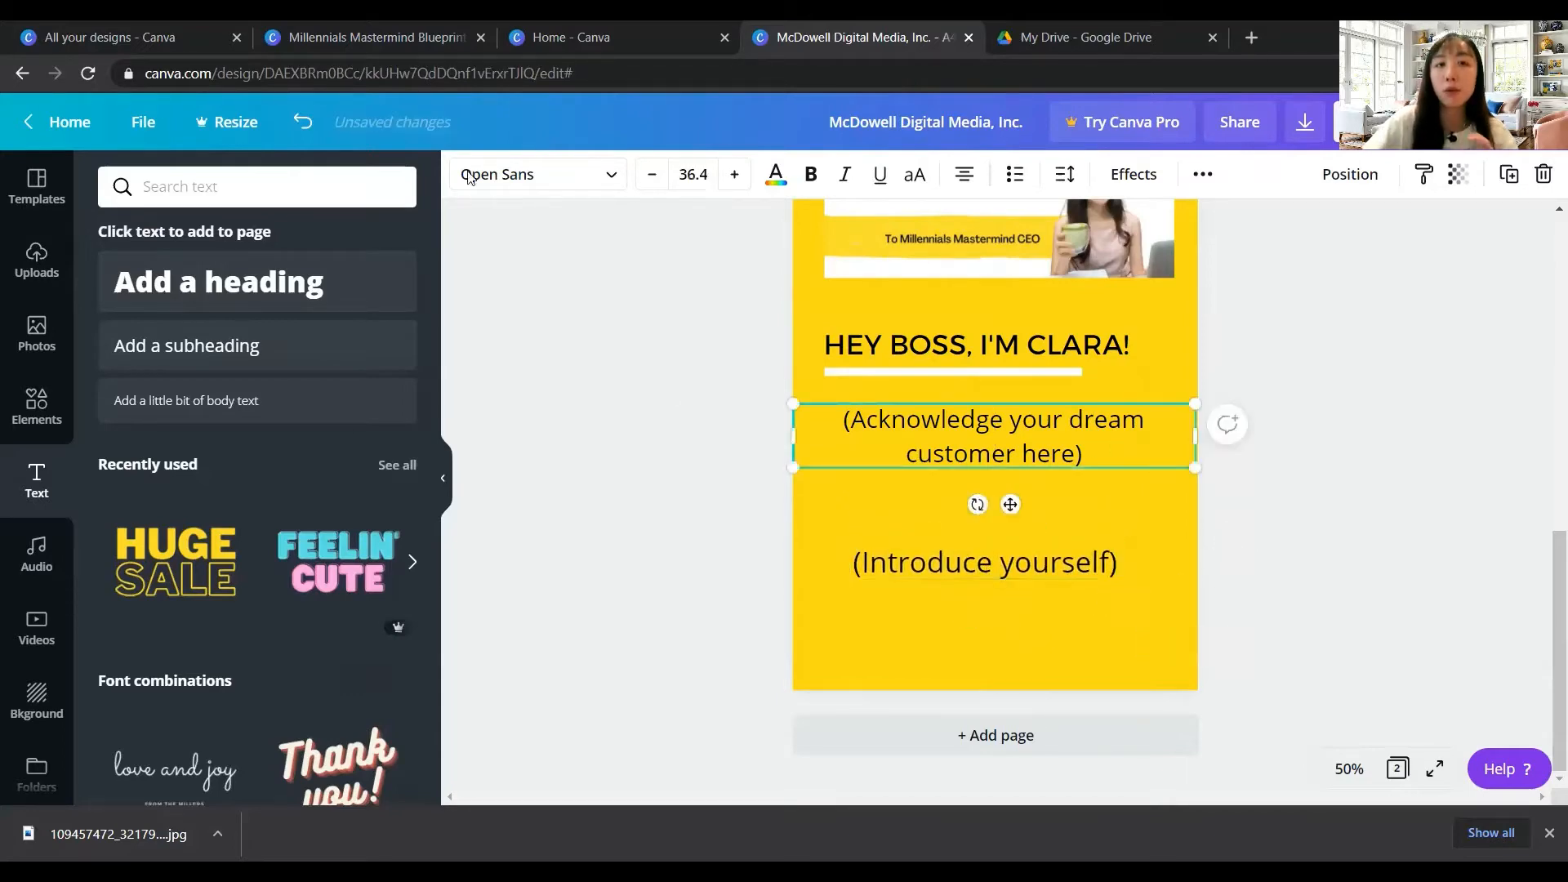
Review the introduction text in the Millennials Mastermind Blueprint design, then return to the McDowell Digital Media design
{"action": "left_click", "coordinate": [377, 31]}
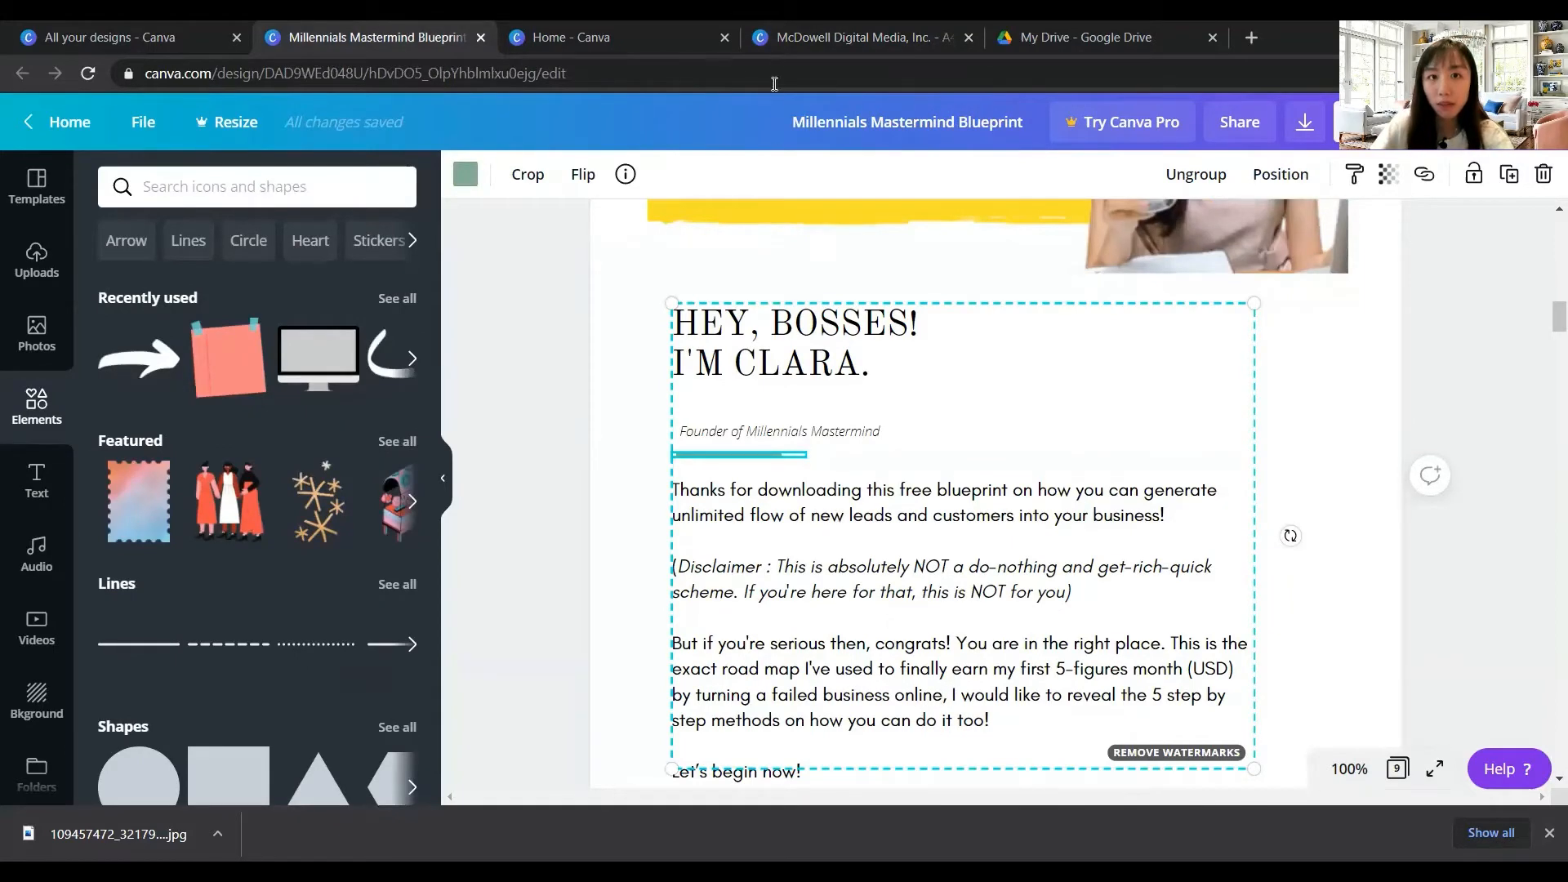
{"action": "left_click", "coordinate": [784, 39]}
{"action": "scroll", "coordinate": [1053, 592], "scroll_direction": "up", "scroll_amount": 4}
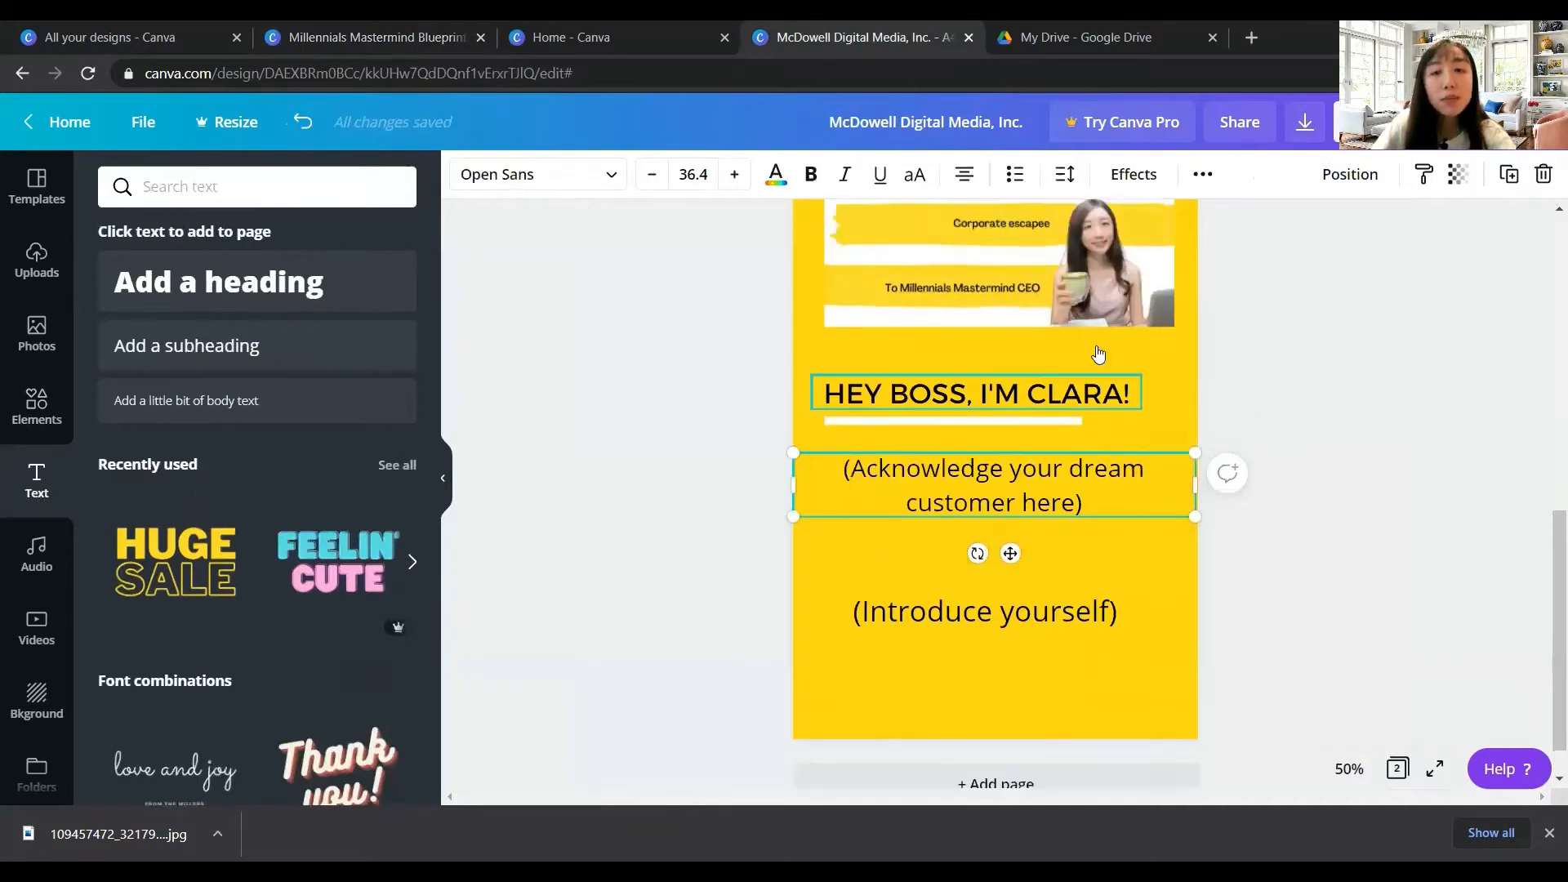
Add a new page after page 2
{"action": "scroll", "coordinate": [1034, 379], "scroll_direction": "down", "scroll_amount": 3}
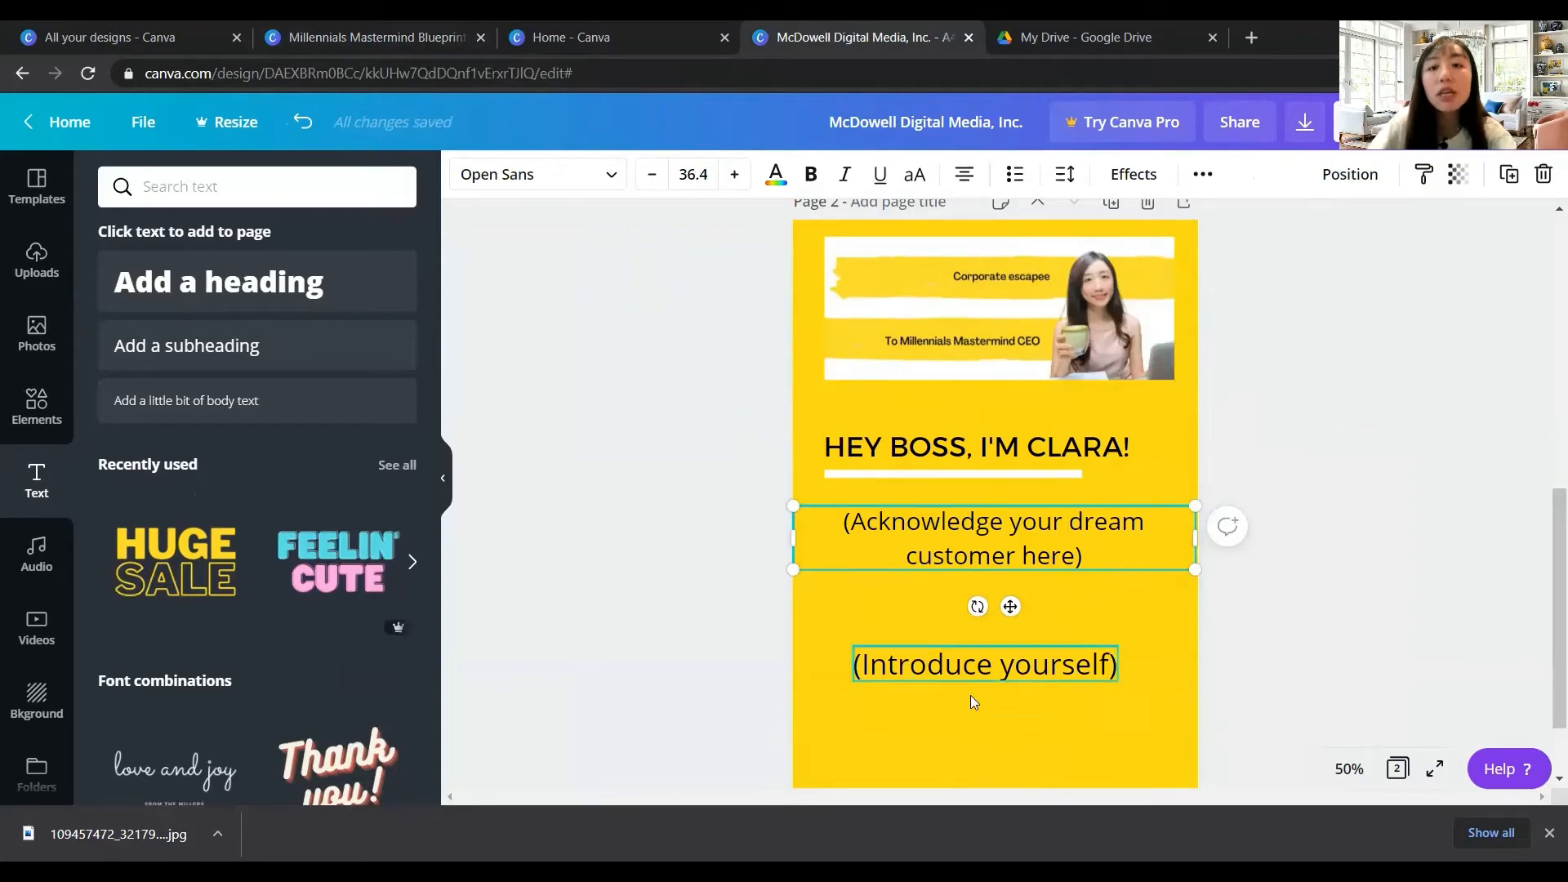
{"action": "scroll", "coordinate": [992, 678], "scroll_direction": "down", "scroll_amount": 2}
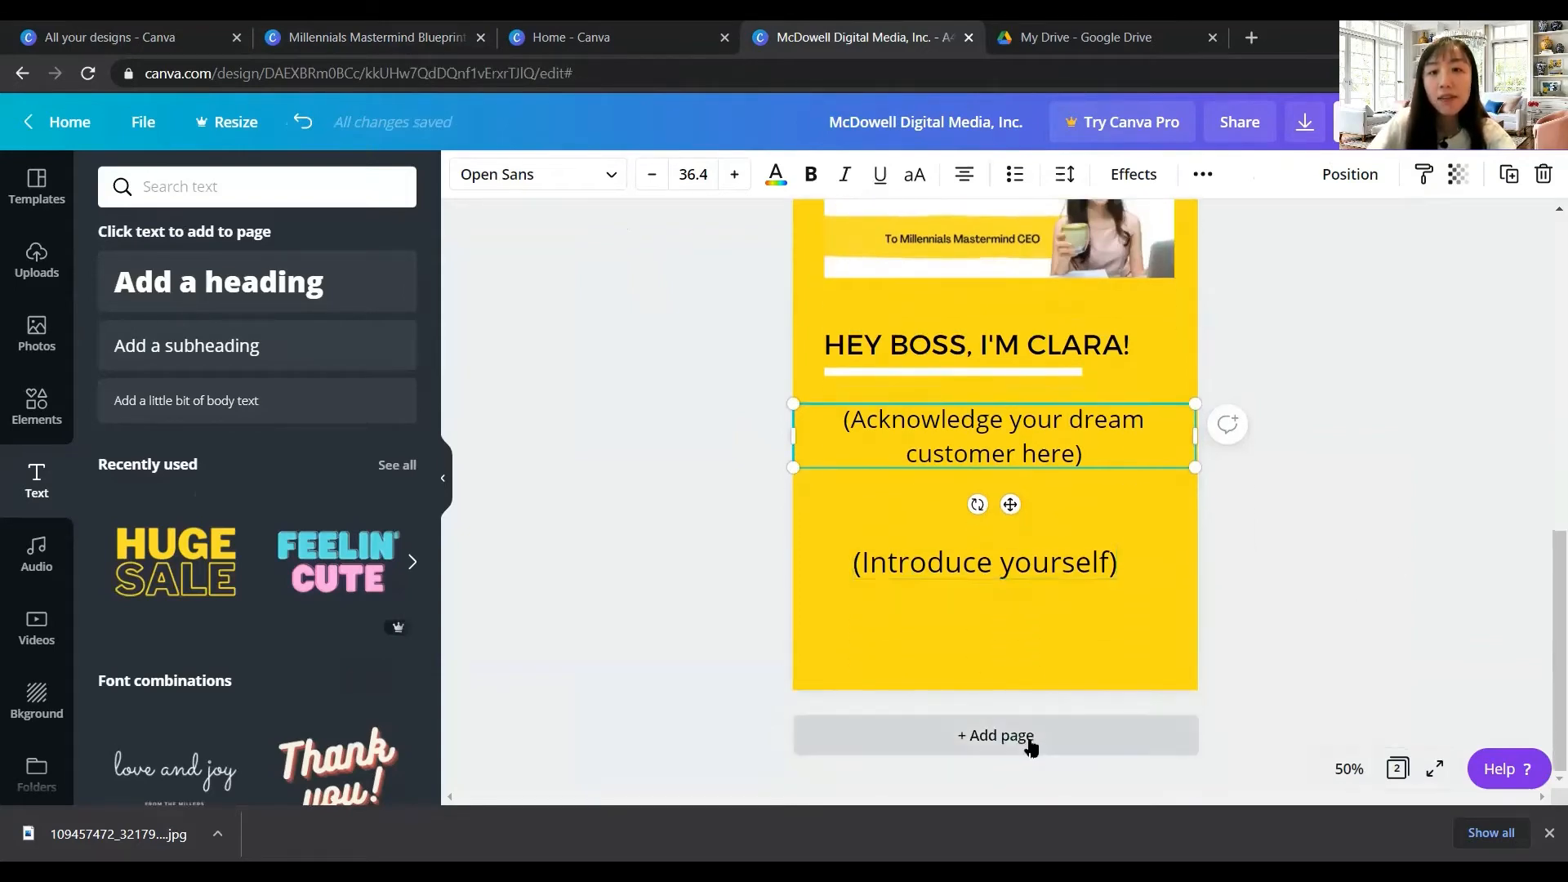
{"action": "left_click", "coordinate": [996, 735]}
Examine the call-to-action box ending the Millennials Mastermind Blueprint's introduction page and the overview page after it
{"action": "left_click", "coordinate": [376, 37]}
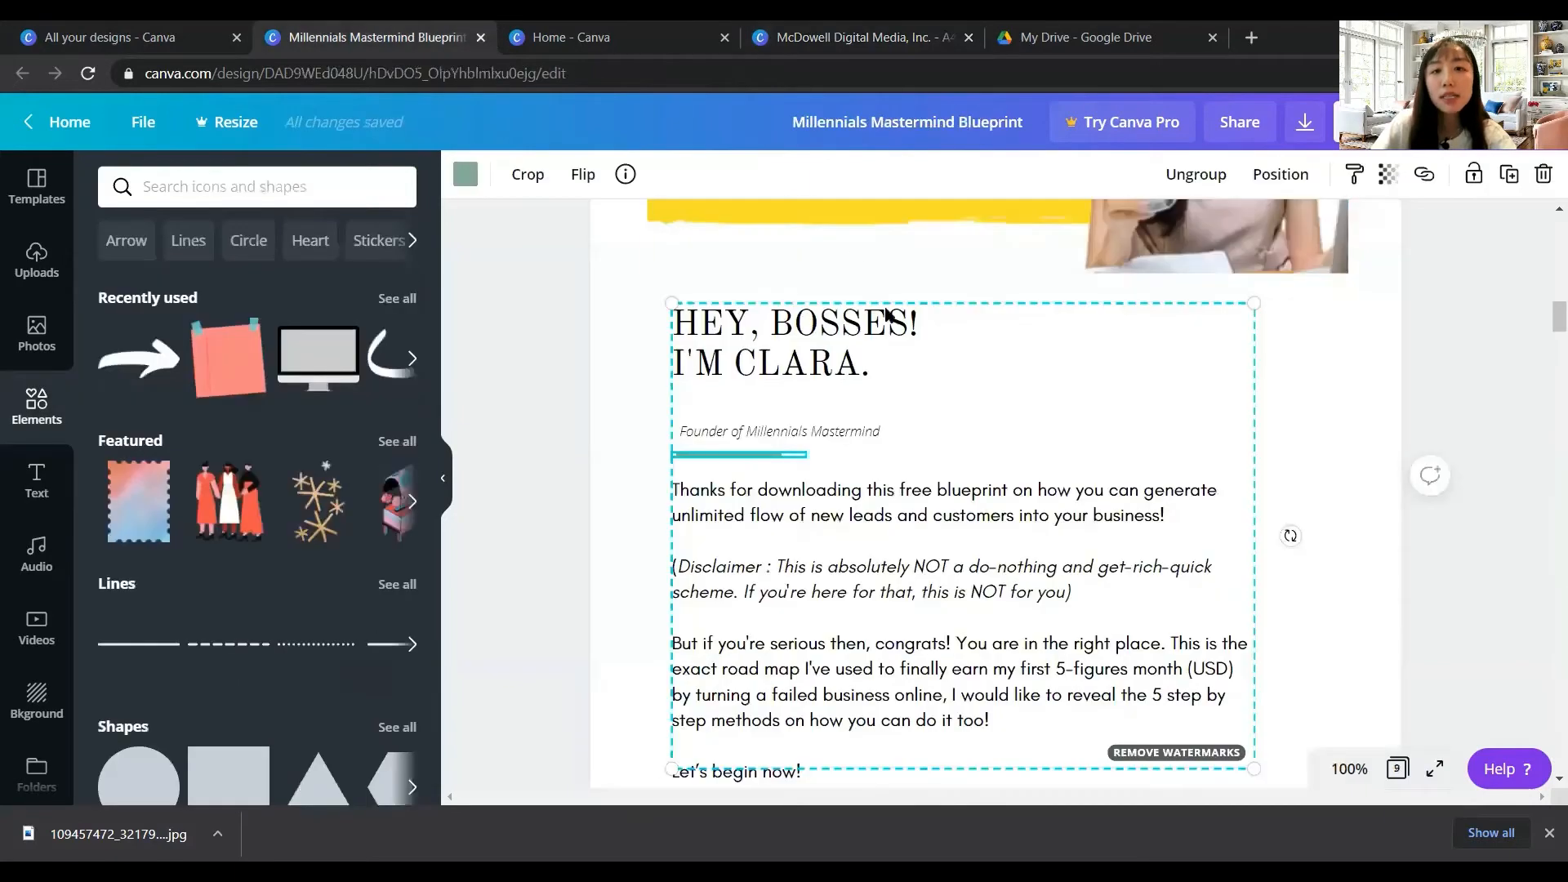
{"action": "scroll", "coordinate": [1103, 431], "scroll_direction": "down", "scroll_amount": 6}
{"action": "scroll", "coordinate": [1119, 400], "scroll_direction": "up", "scroll_amount": 2}
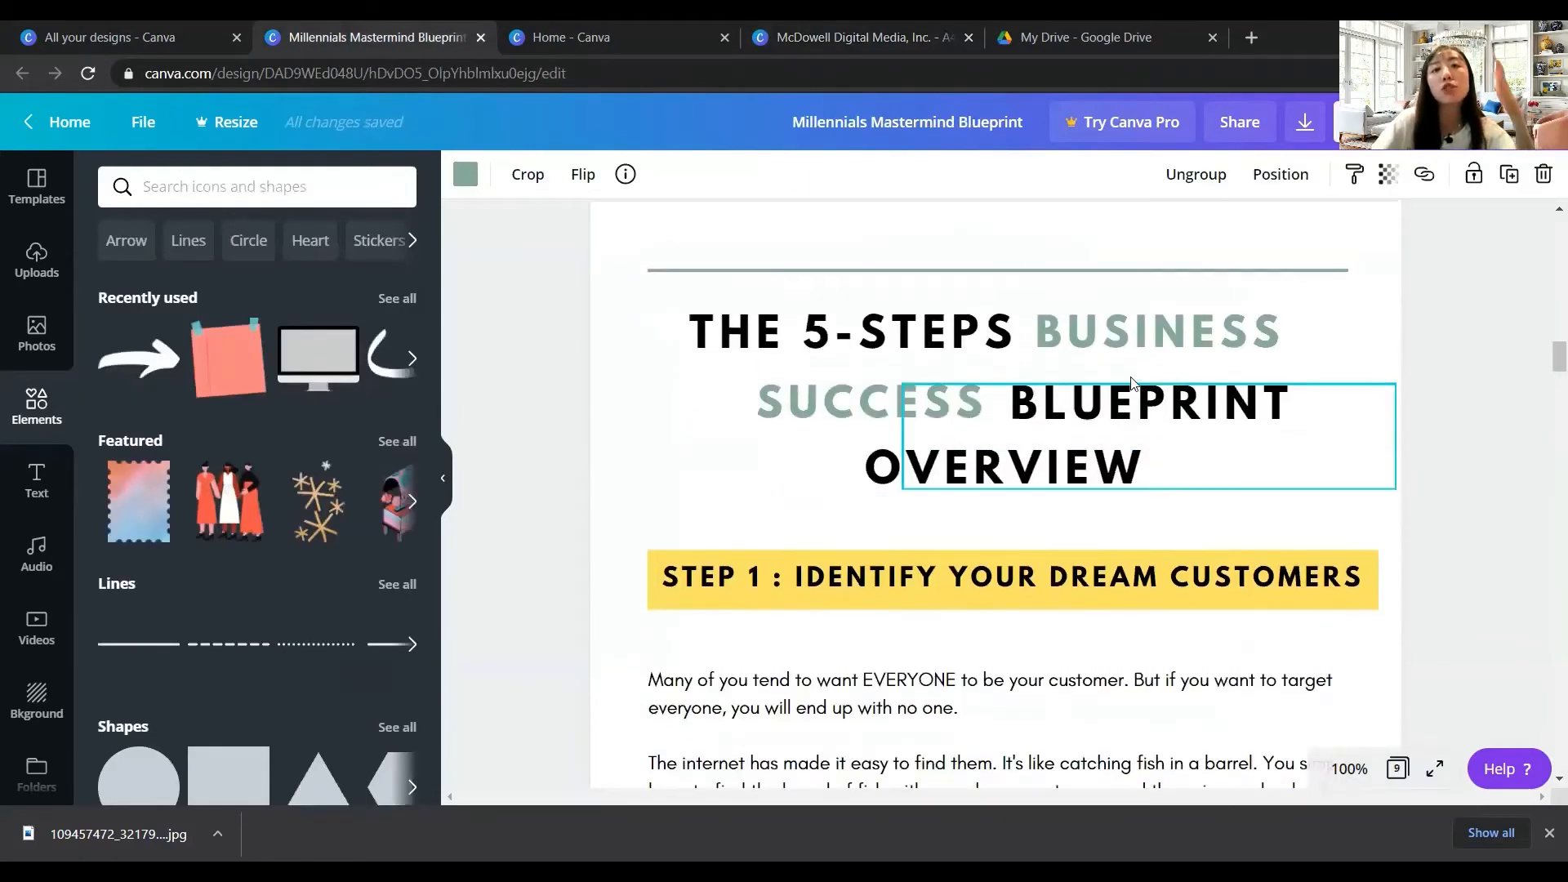
{"action": "scroll", "coordinate": [1134, 386], "scroll_direction": "up", "scroll_amount": 5}
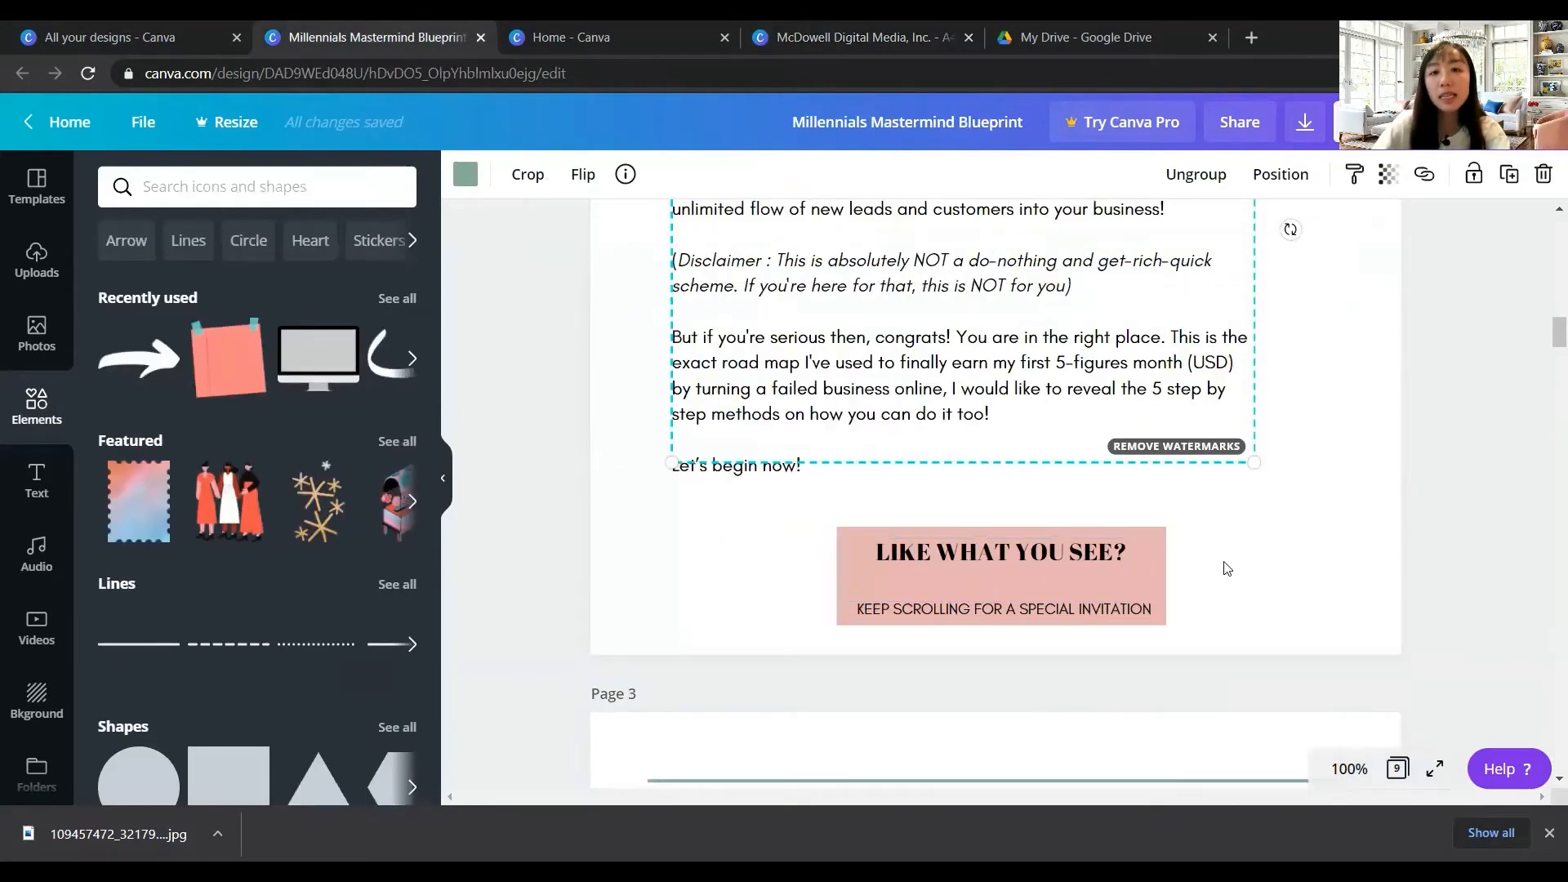
{"action": "left_click", "coordinate": [1148, 549]}
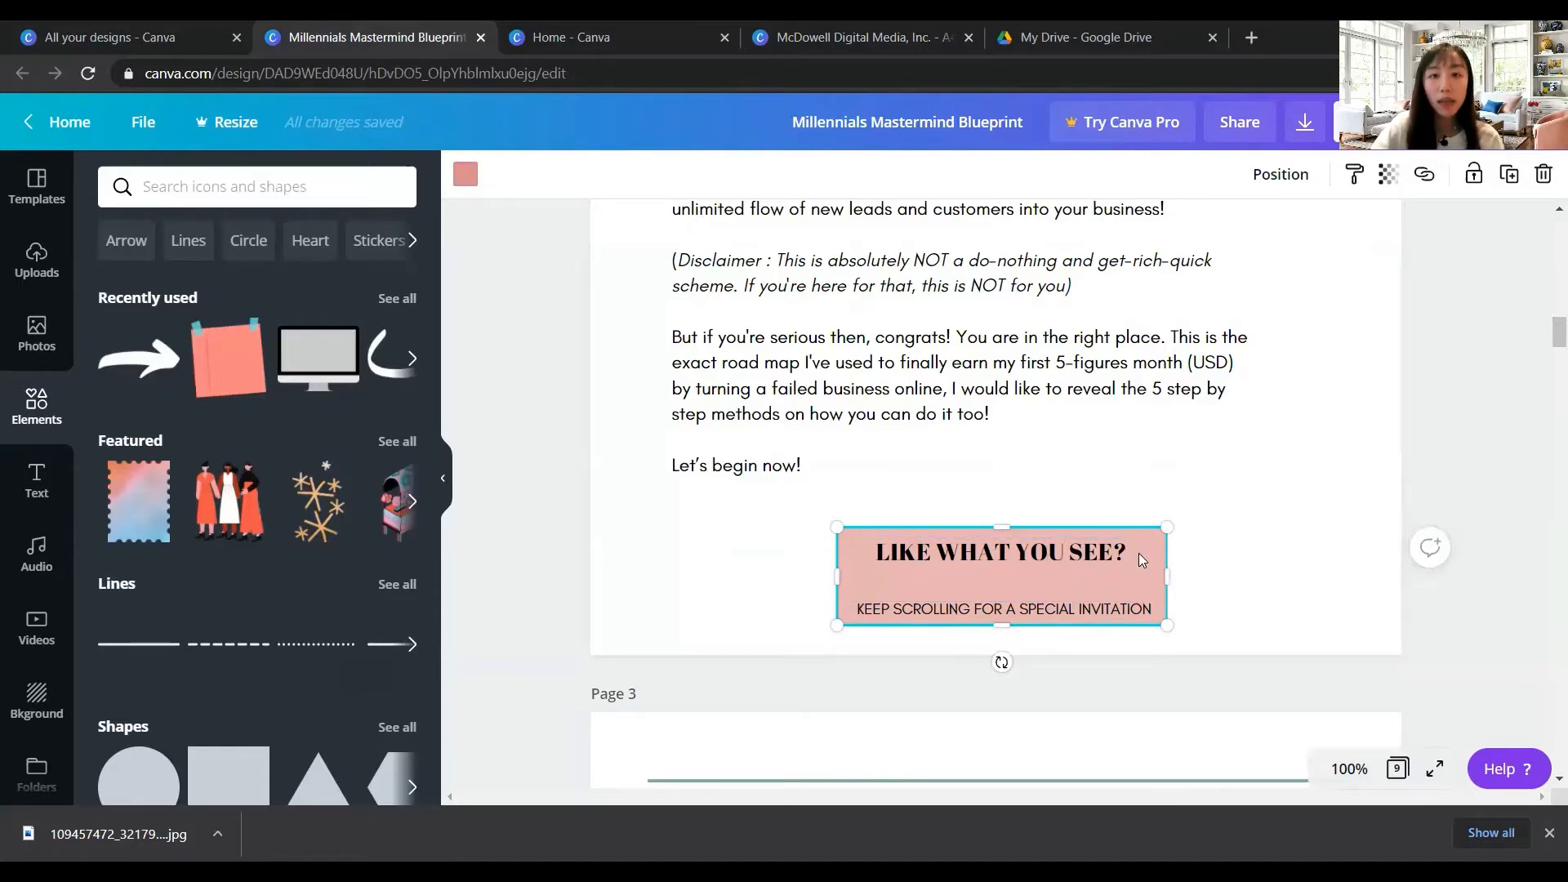
{"action": "scroll", "coordinate": [1066, 388], "scroll_direction": "up", "scroll_amount": 10}
{"action": "scroll", "coordinate": [1144, 434], "scroll_direction": "down", "scroll_amount": 10}
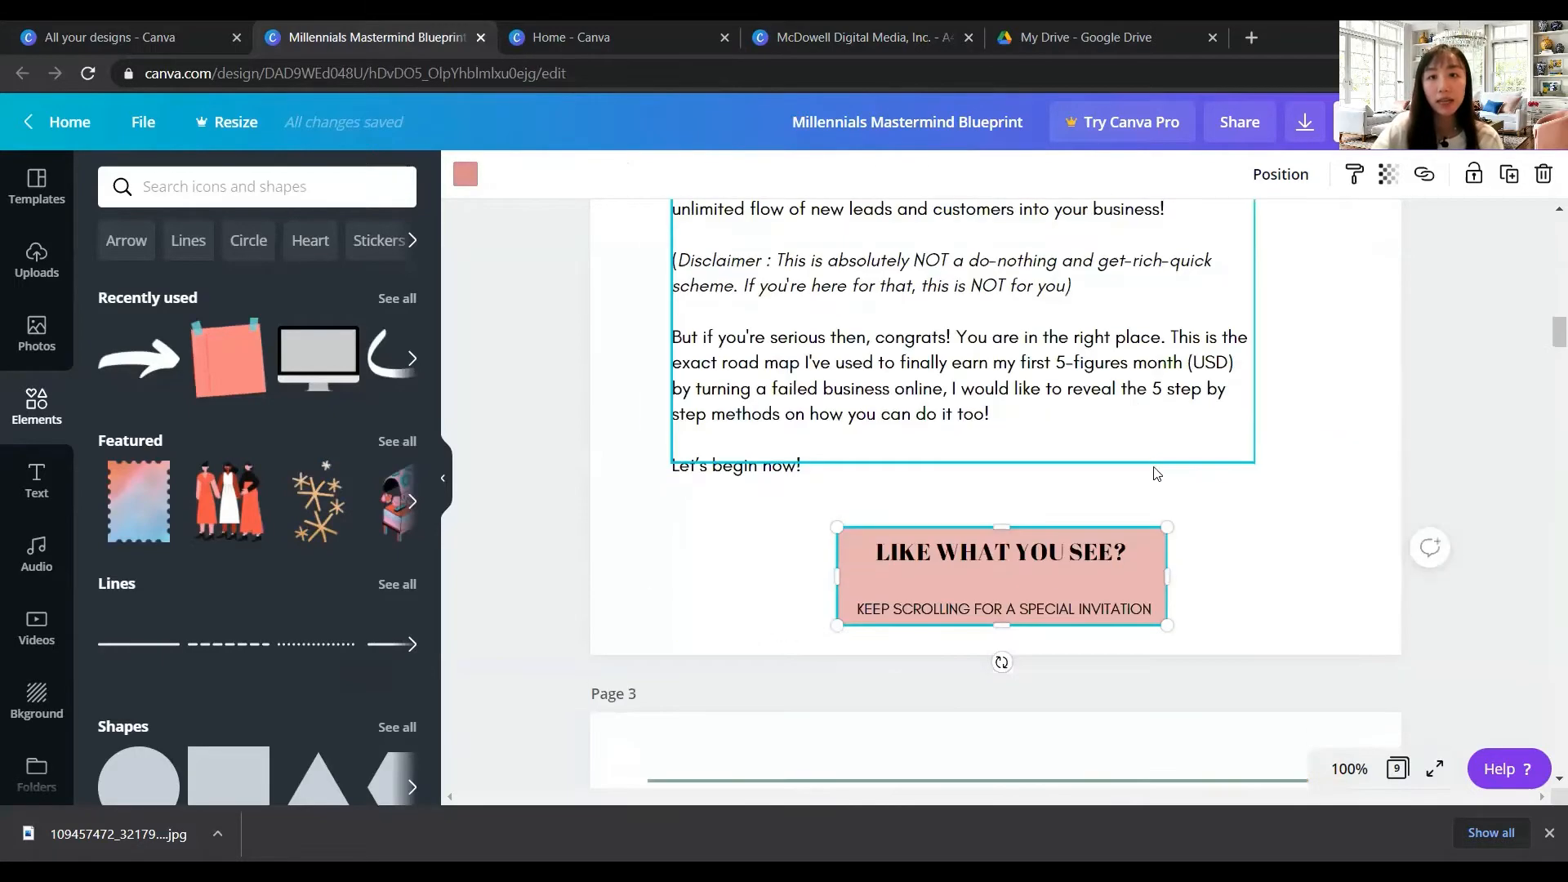
{"action": "scroll", "coordinate": [1106, 515], "scroll_direction": "down", "scroll_amount": 6}
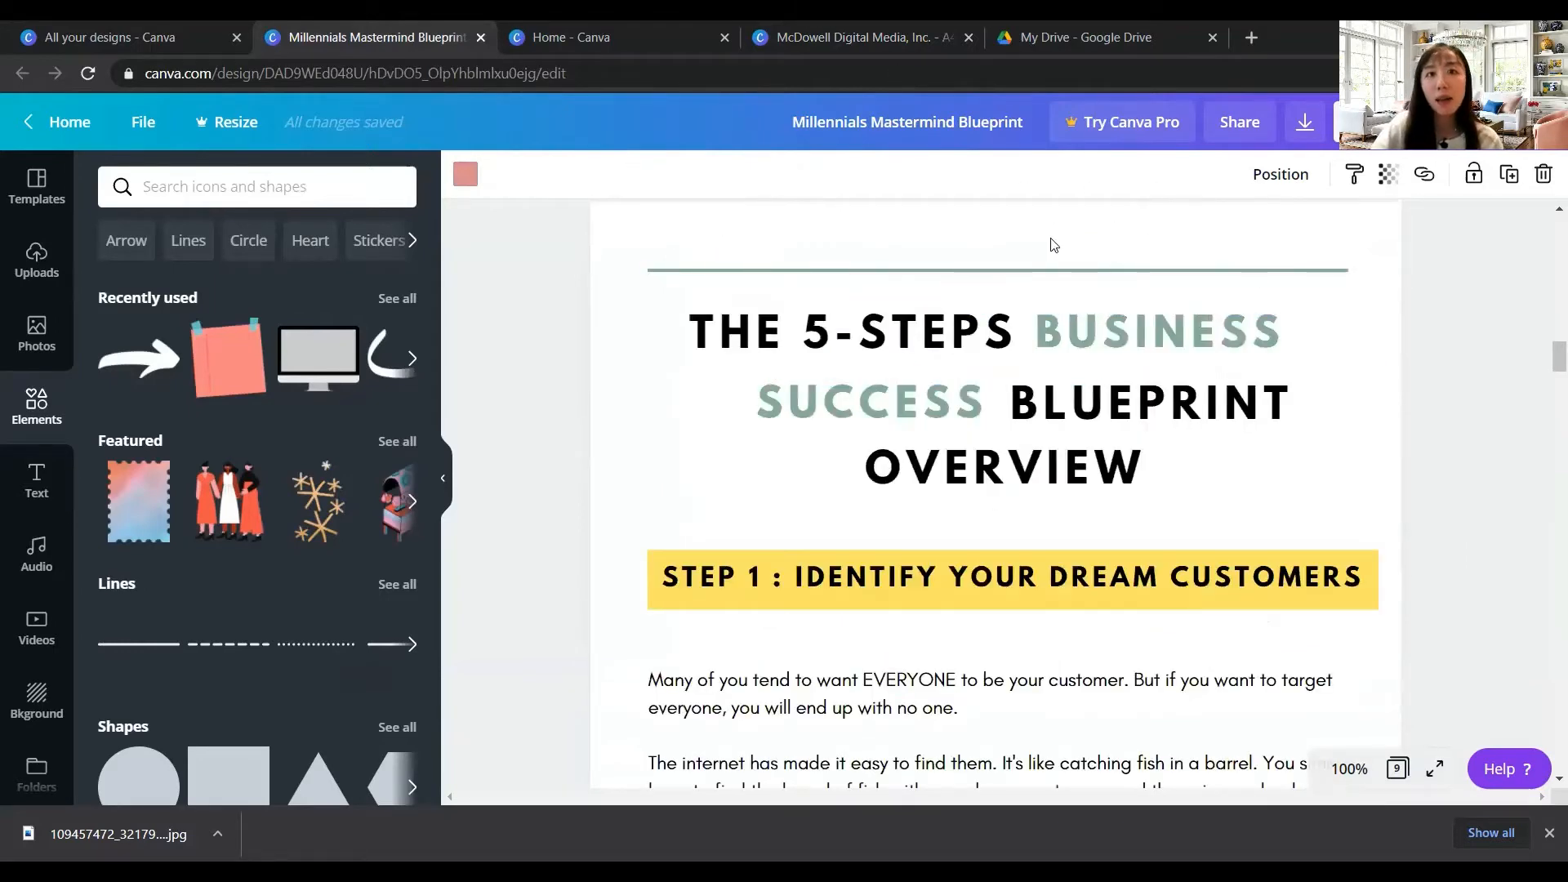
{"action": "scroll", "coordinate": [1011, 221], "scroll_direction": "up", "scroll_amount": 3}
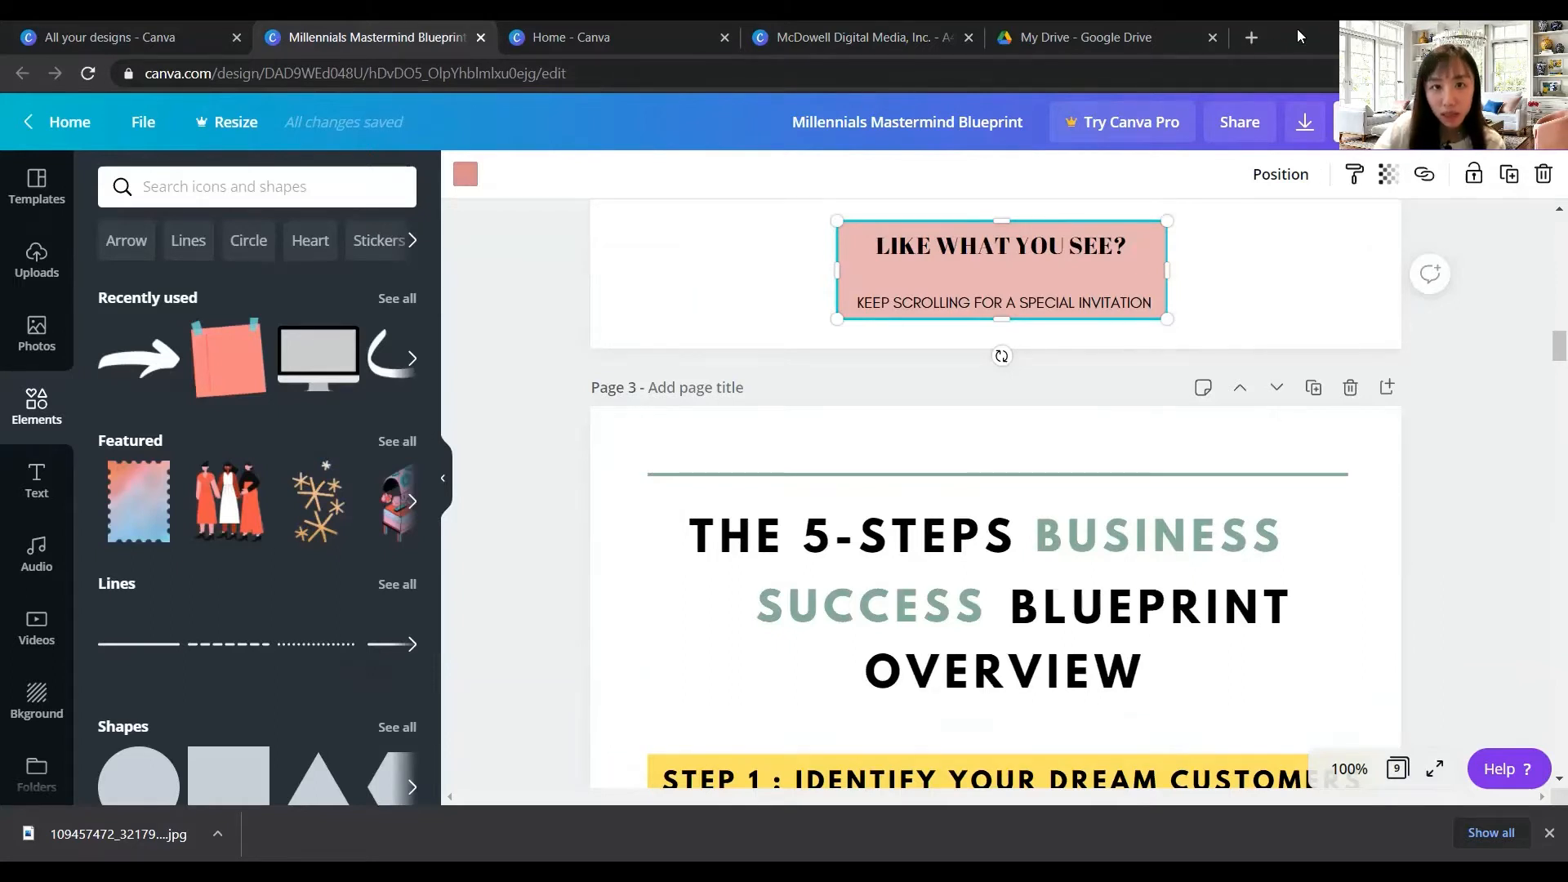
Return to the McDowell Digital Media design and search the elements library for "rectangle"
{"action": "key", "text": "ctrl+Tab"}
{"action": "key", "text": "ctrl+Tab"}
{"action": "scroll", "coordinate": [1051, 487], "scroll_direction": "up", "scroll_amount": 5}
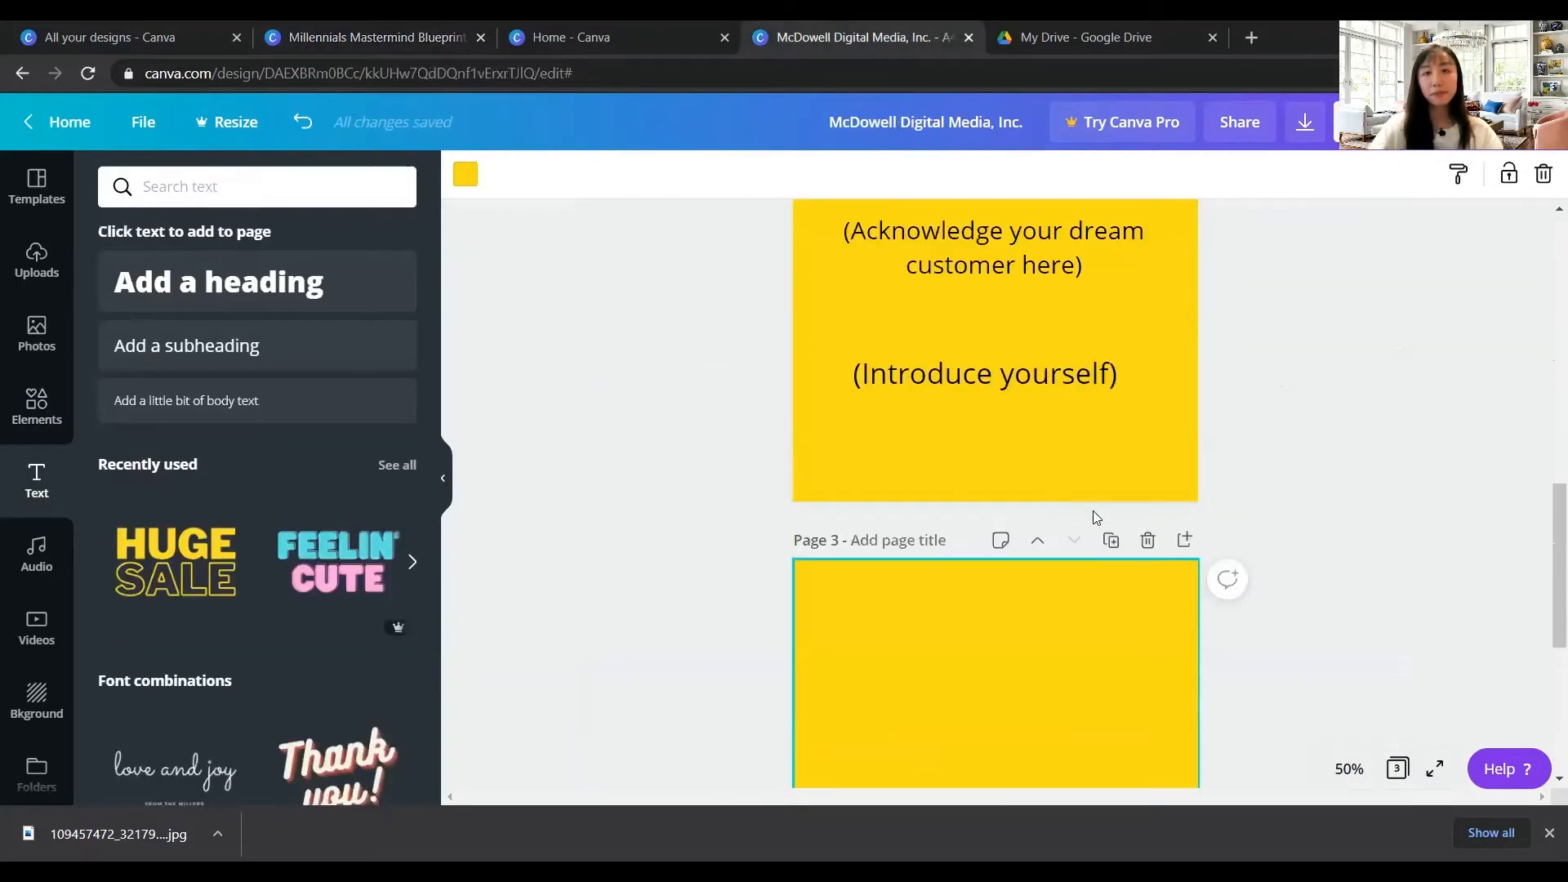
{"action": "scroll", "coordinate": [1060, 580], "scroll_direction": "down", "scroll_amount": 1}
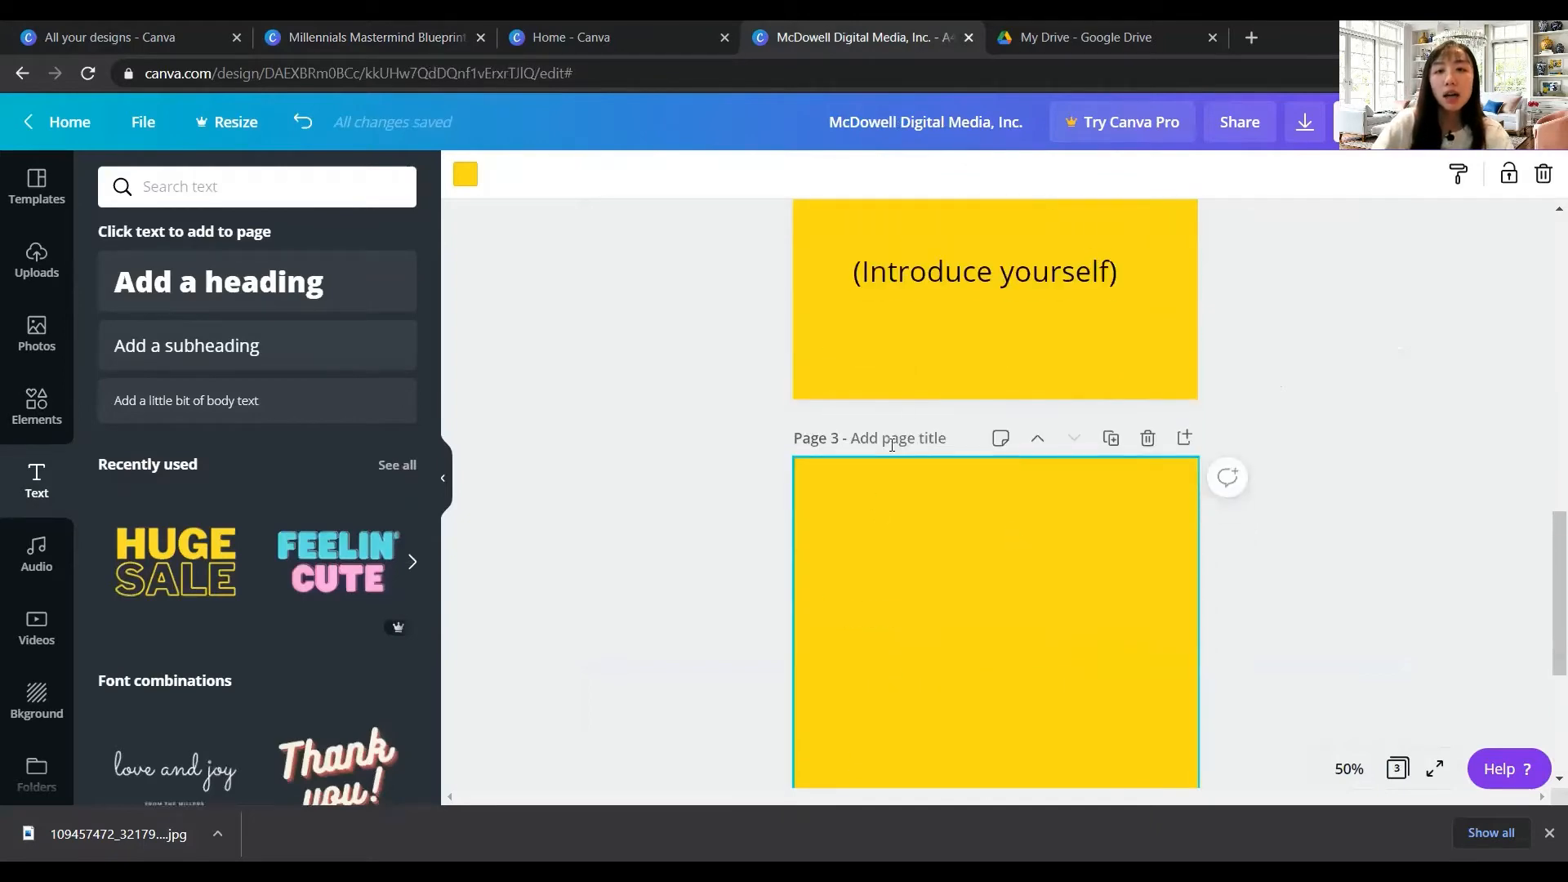
{"action": "scroll", "coordinate": [996, 370], "scroll_direction": "up", "scroll_amount": 1}
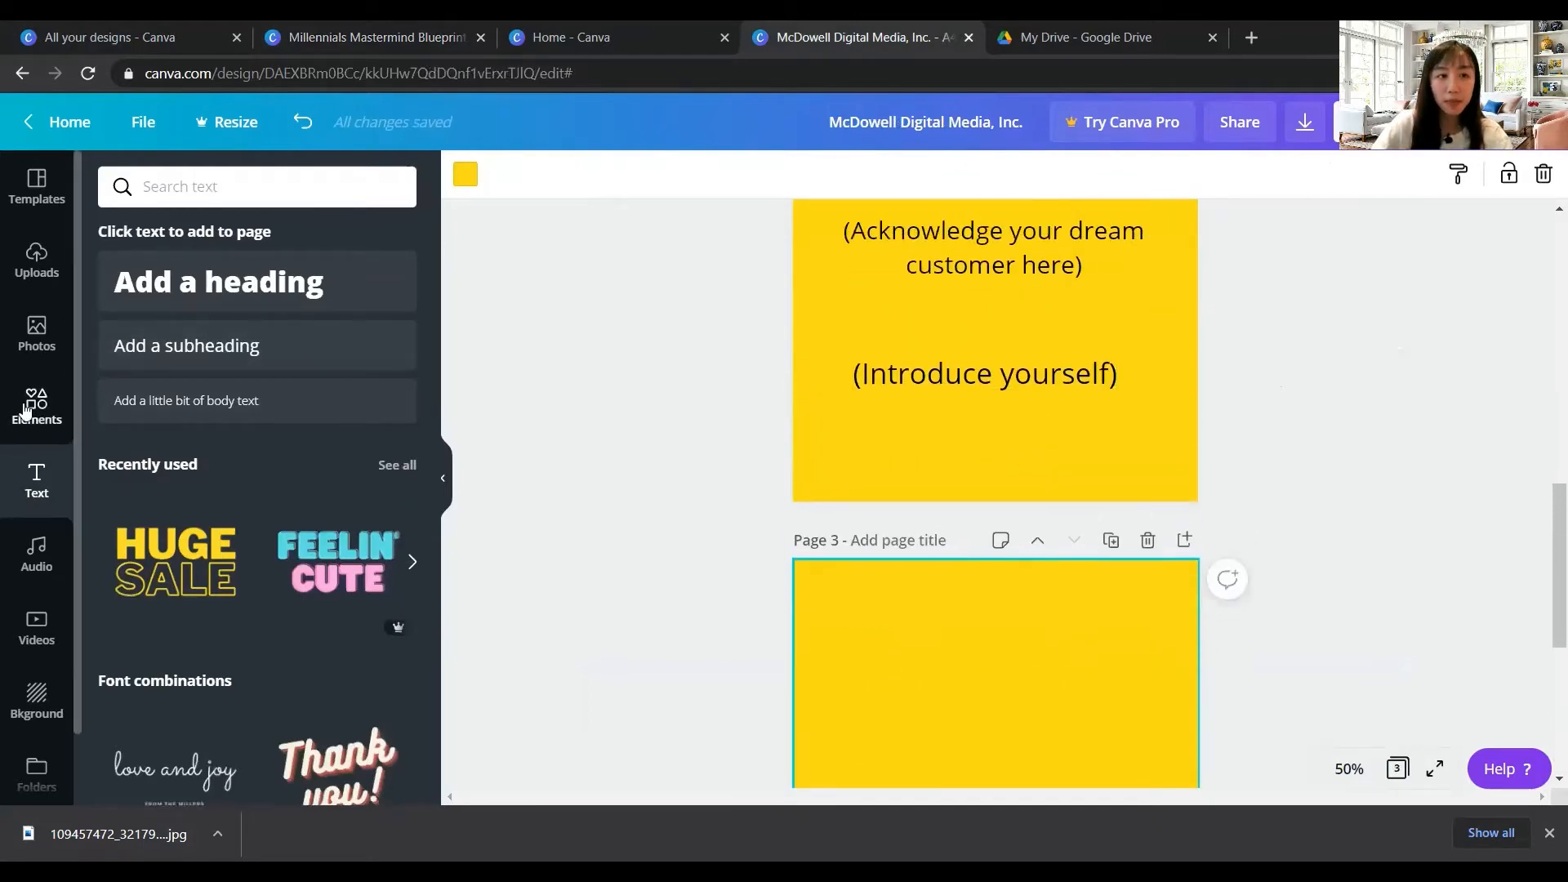
{"action": "left_click", "coordinate": [37, 404]}
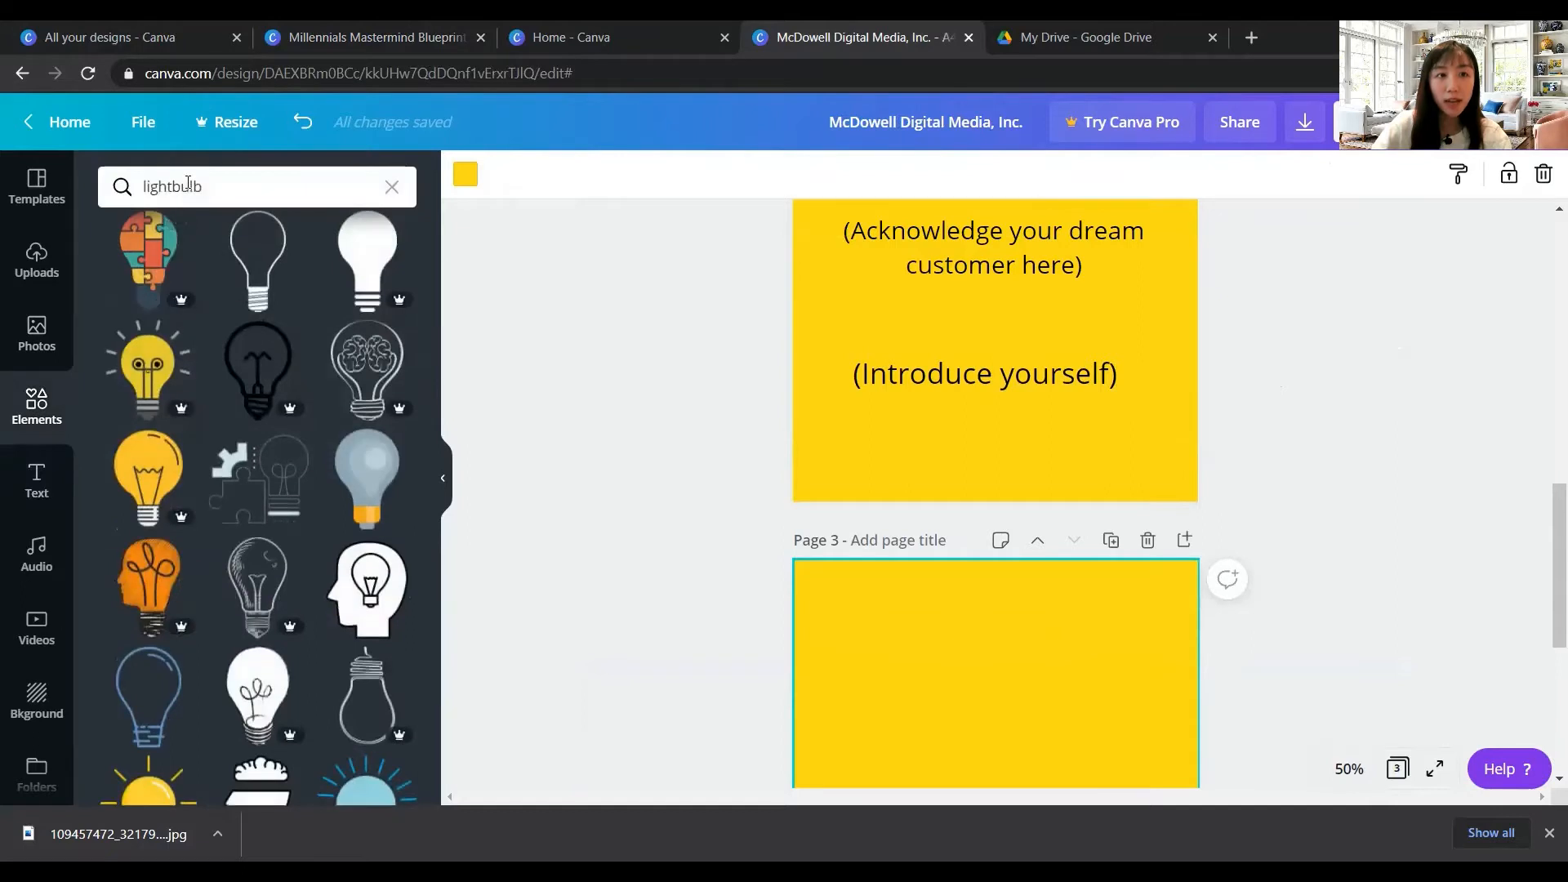
{"action": "left_click", "coordinate": [187, 183]}
{"action": "type", "text": "rectange"}
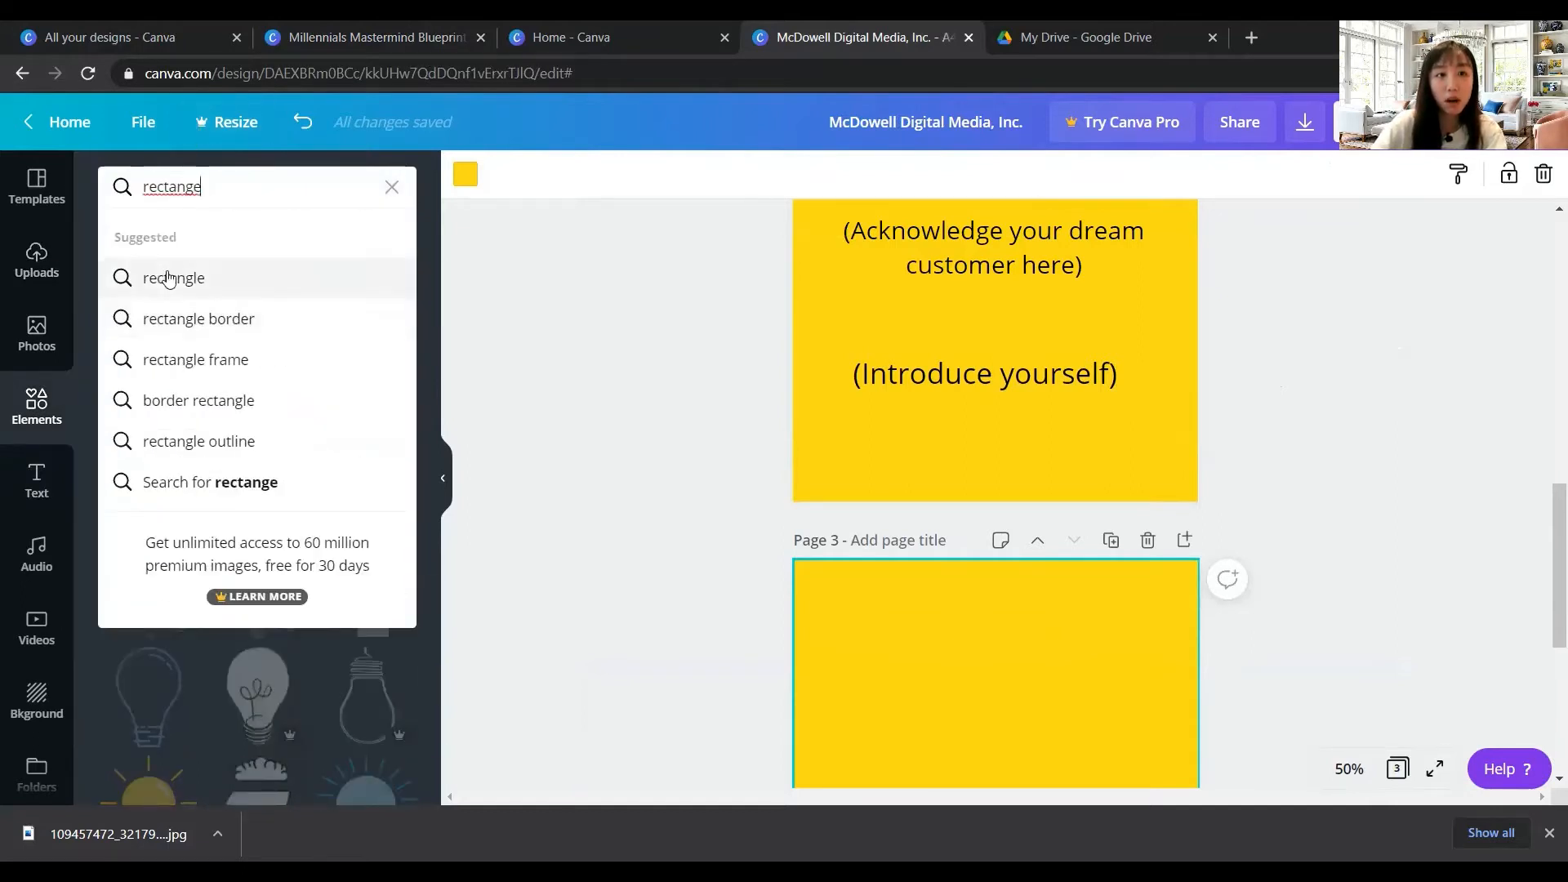
{"action": "left_click", "coordinate": [165, 276]}
{"action": "left_click", "coordinate": [149, 421]}
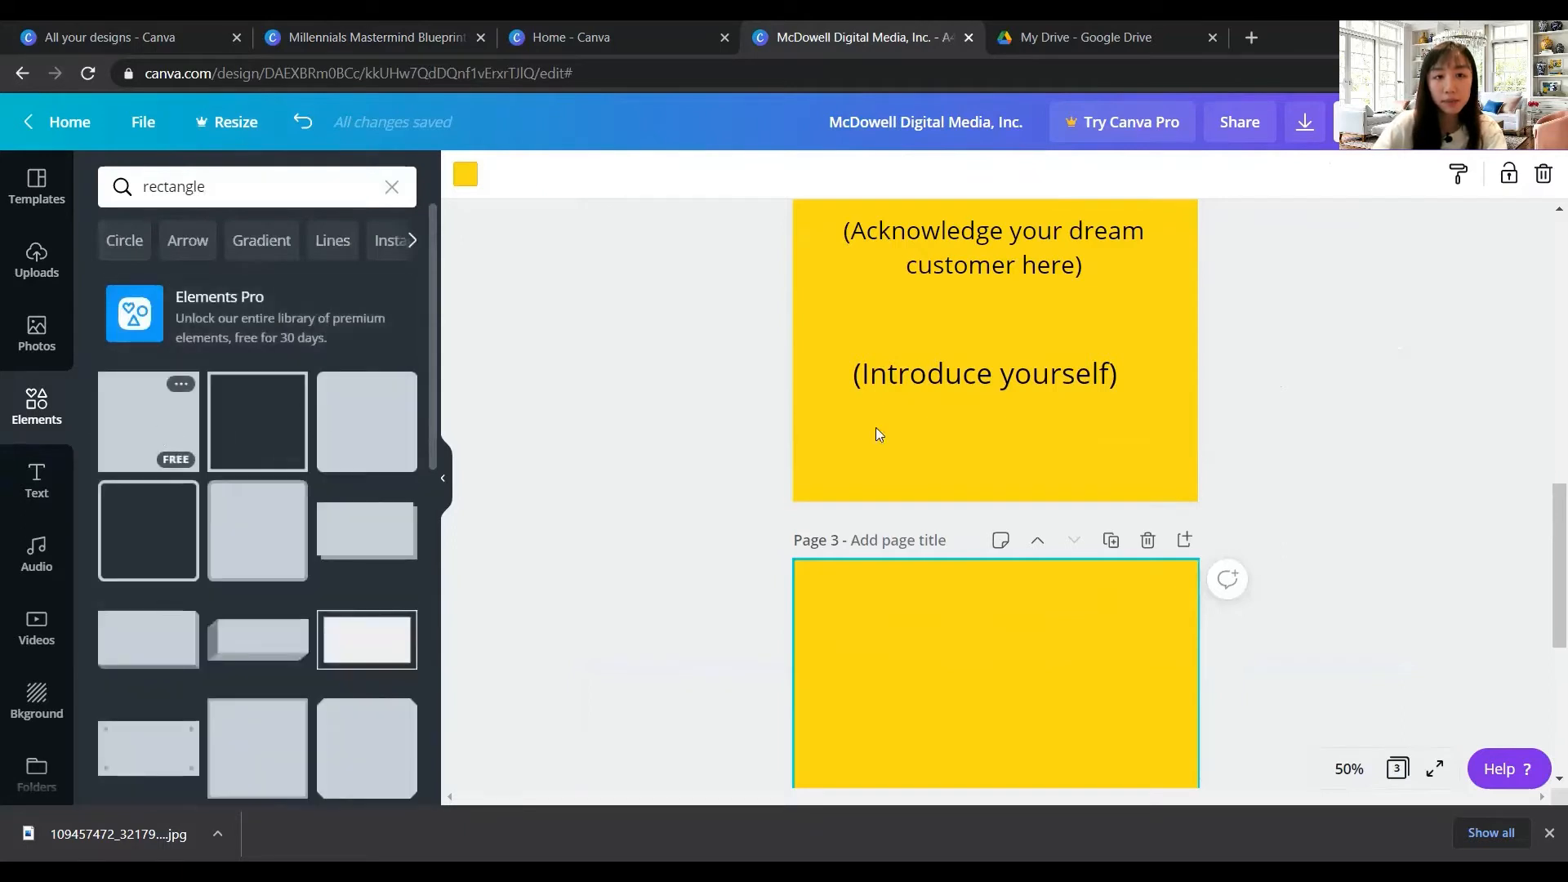
{"action": "scroll", "coordinate": [1078, 704], "scroll_direction": "down", "scroll_amount": 3}
{"action": "left_click_drag", "start_coordinate": [1015, 648], "coordinate": [1019, 249]}
{"action": "scroll", "coordinate": [1024, 325], "scroll_direction": "down", "scroll_amount": 3}
{"action": "scroll", "coordinate": [1035, 331], "scroll_direction": "up", "scroll_amount": 7}
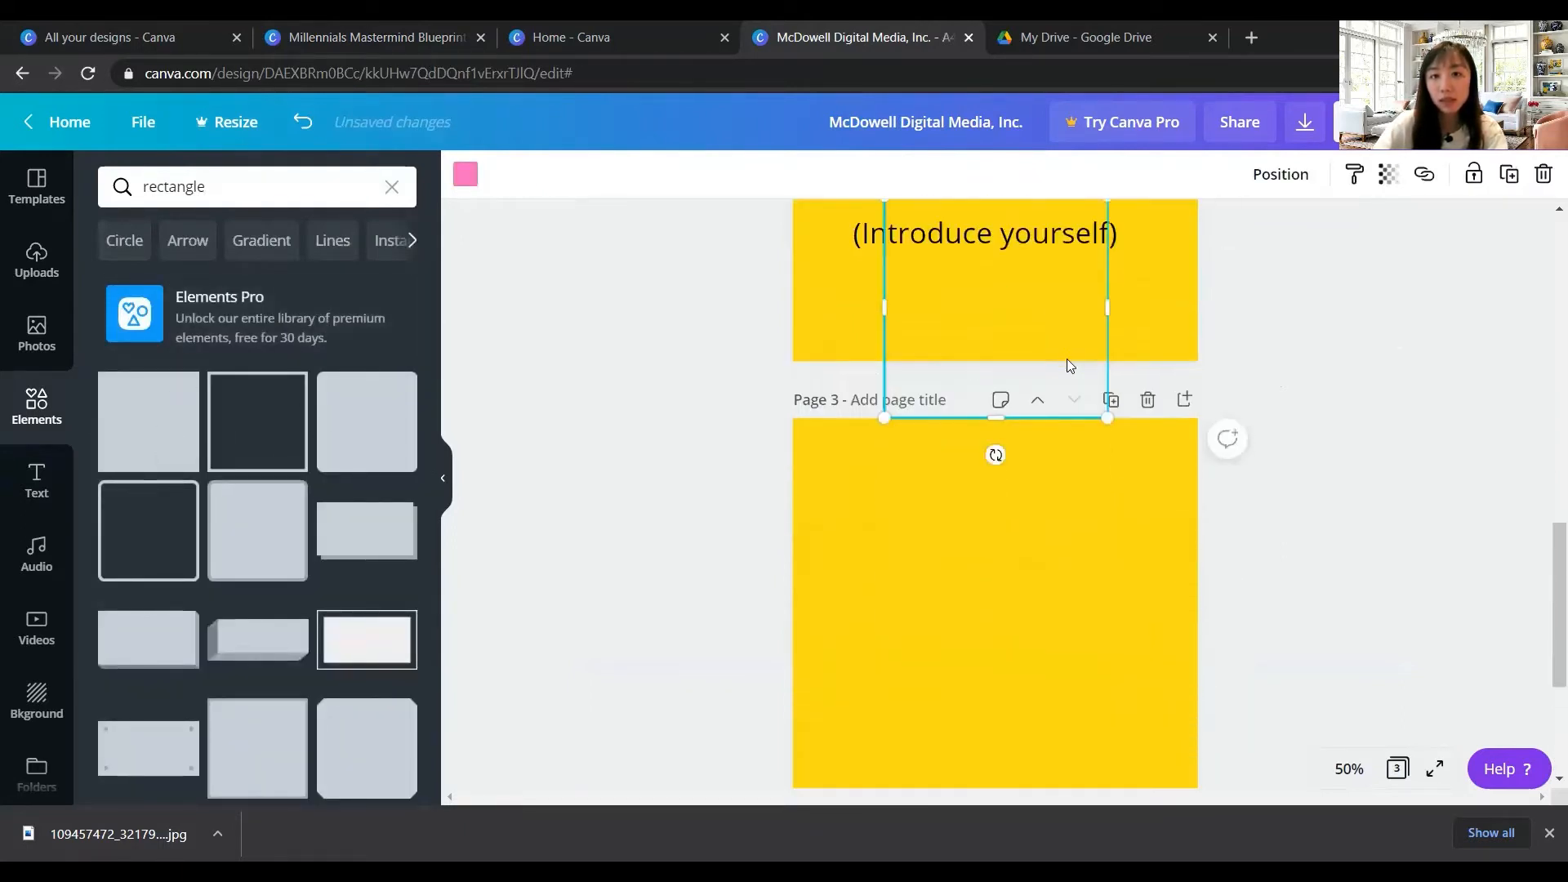
{"action": "key", "text": "Delete"}
Delete the blank page 3
{"action": "scroll", "coordinate": [1135, 474], "scroll_direction": "down", "scroll_amount": 4}
{"action": "left_click", "coordinate": [1019, 518]}
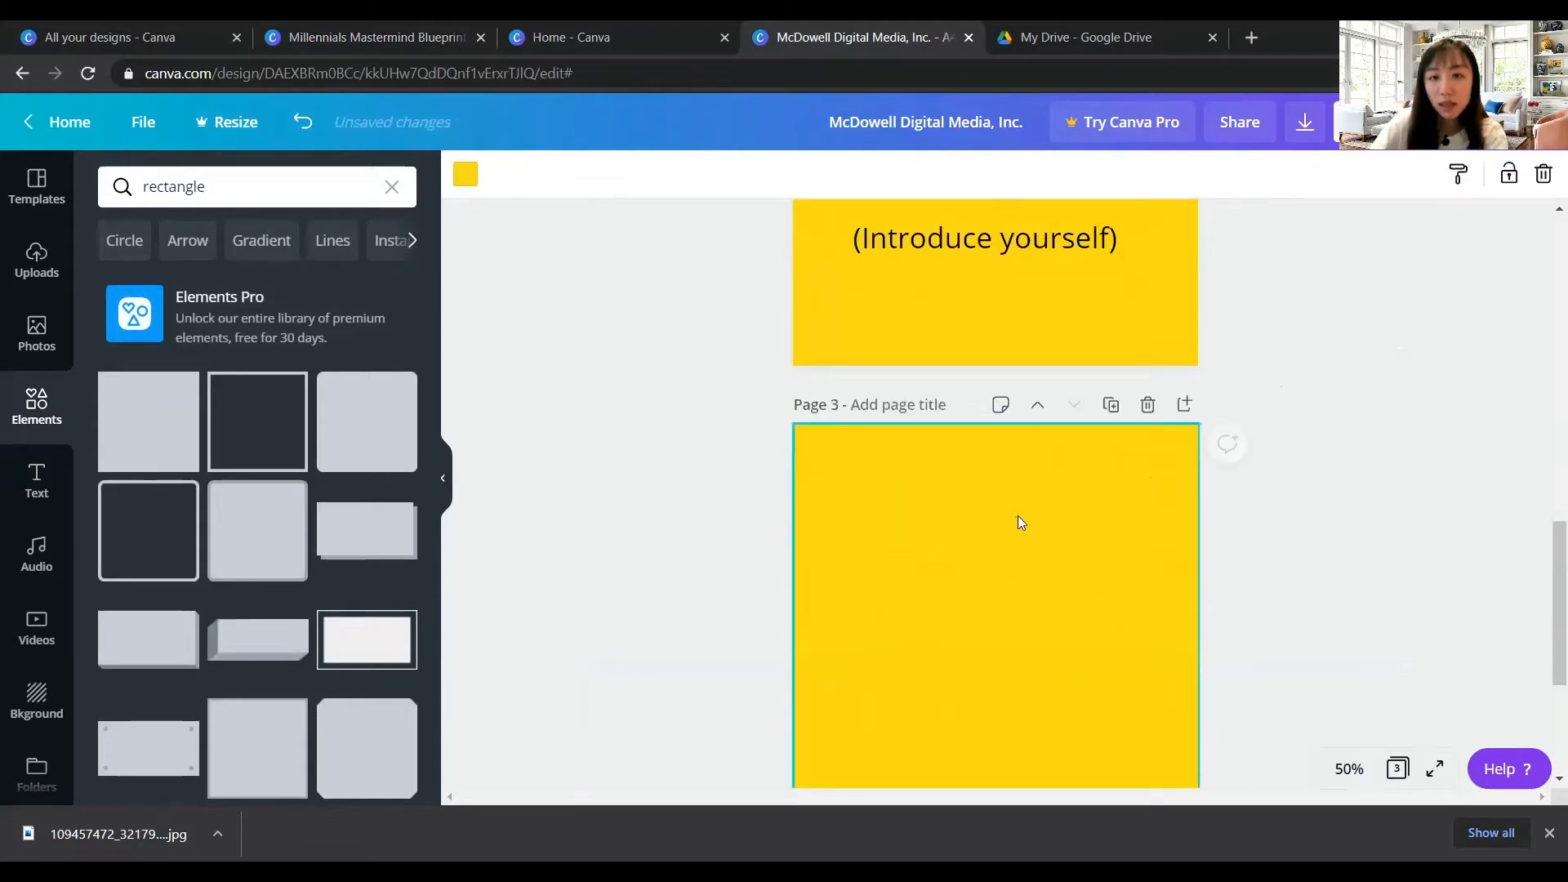
{"action": "left_click", "coordinate": [1142, 413]}
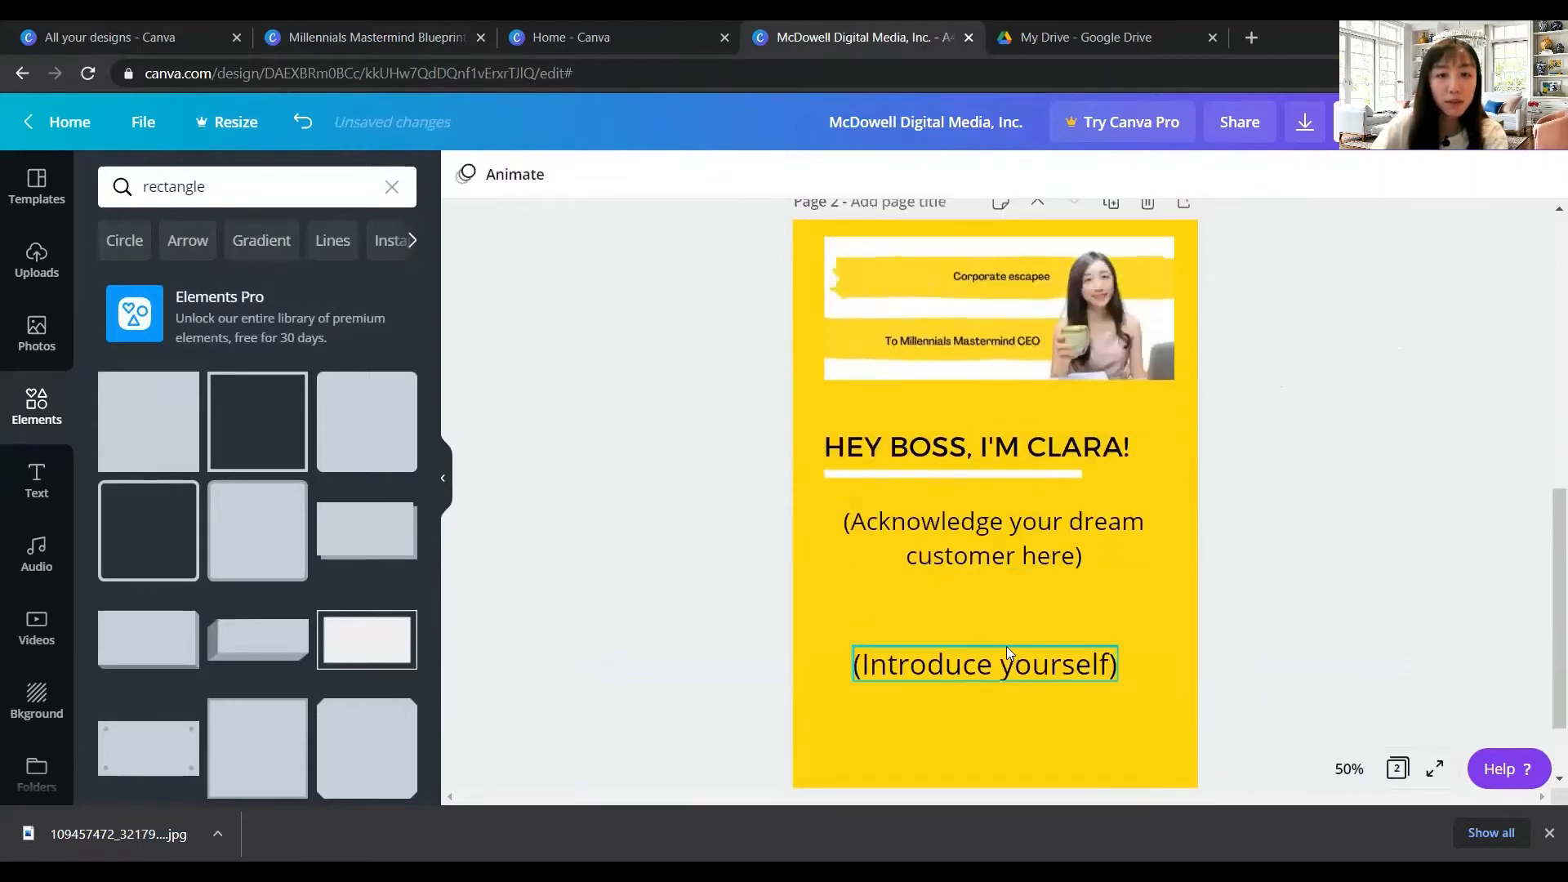
Move the "(Introduce yourself)" text on page 2 up, closer to the dream customer text
{"action": "left_click", "coordinate": [1037, 564]}
{"action": "left_click_drag", "start_coordinate": [1002, 615], "coordinate": [1002, 588]}
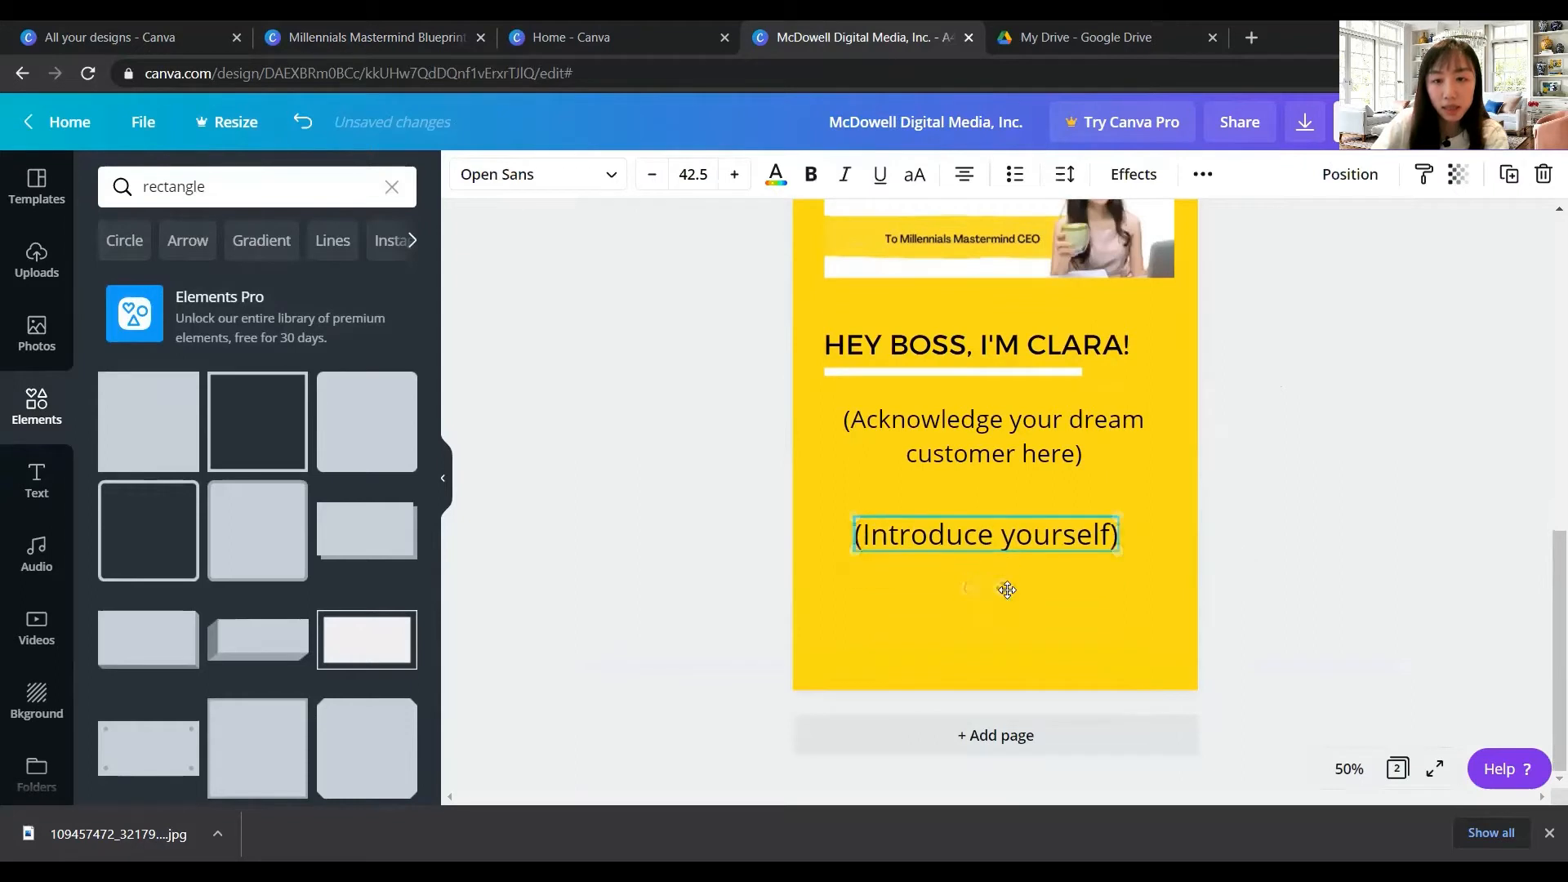
{"action": "left_click", "coordinate": [149, 422]}
{"action": "left_click_drag", "start_coordinate": [1106, 294], "coordinate": [1073, 456]}
{"action": "left_click_drag", "start_coordinate": [992, 487], "coordinate": [1019, 652]}
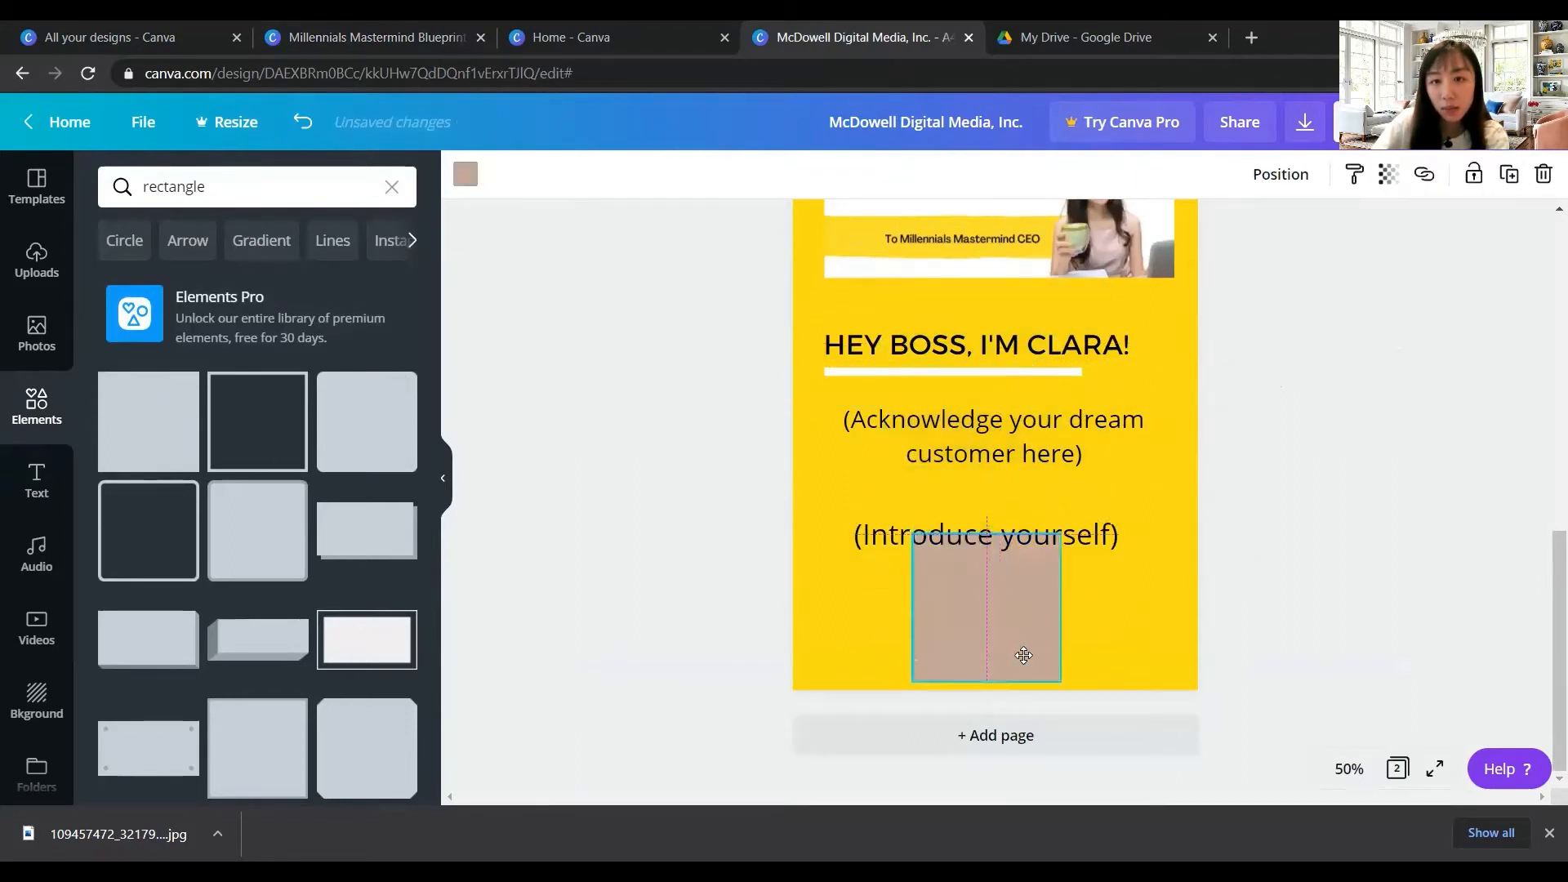
{"action": "left_click_drag", "start_coordinate": [1063, 533], "coordinate": [1097, 634]}
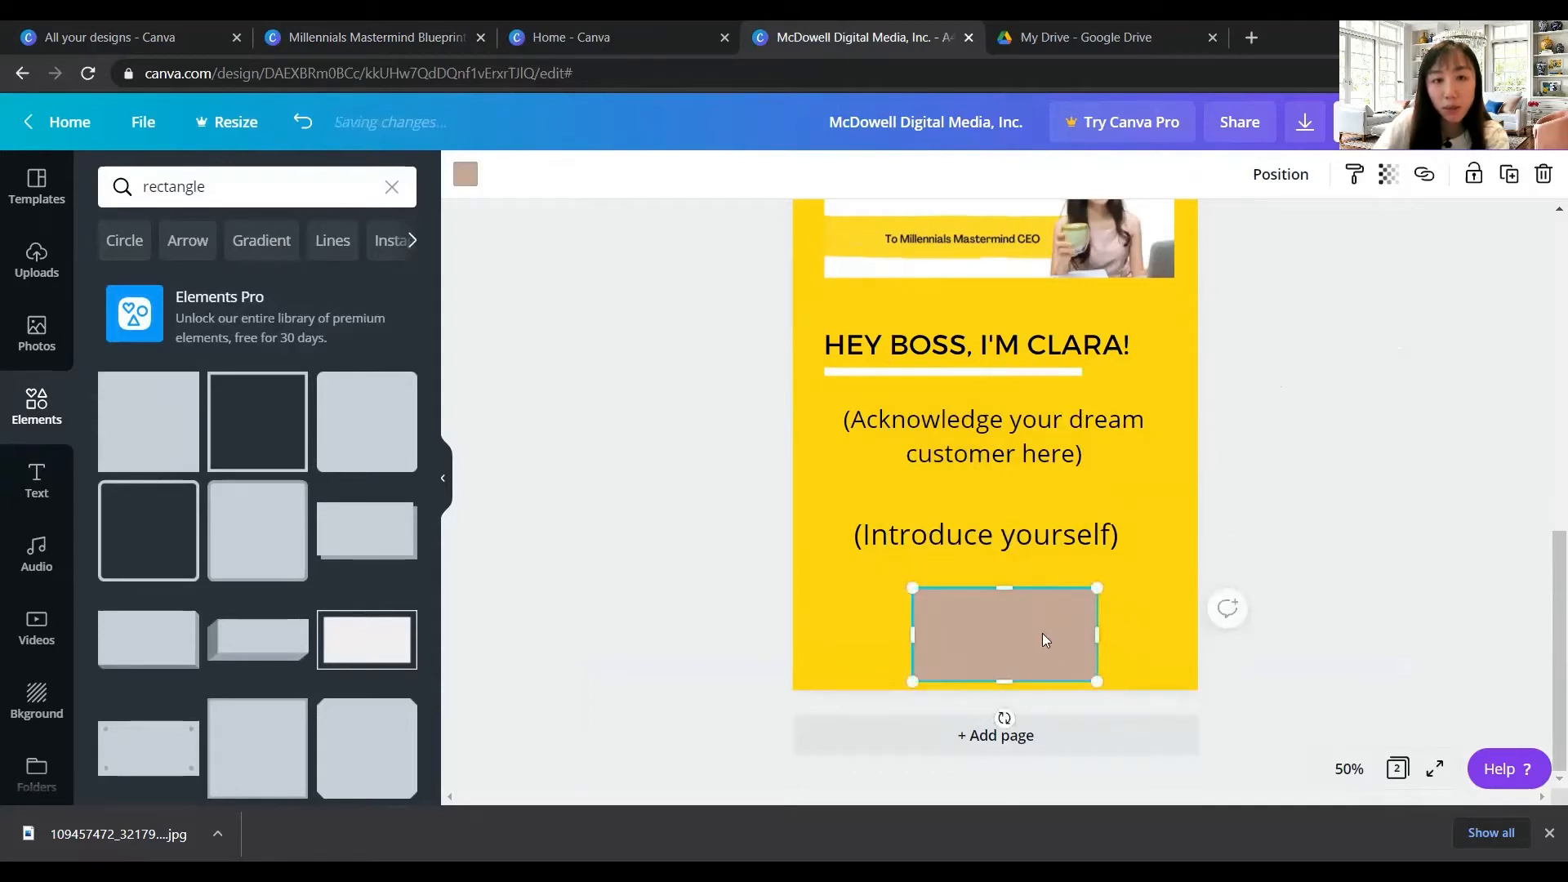
{"action": "key", "text": "Delete"}
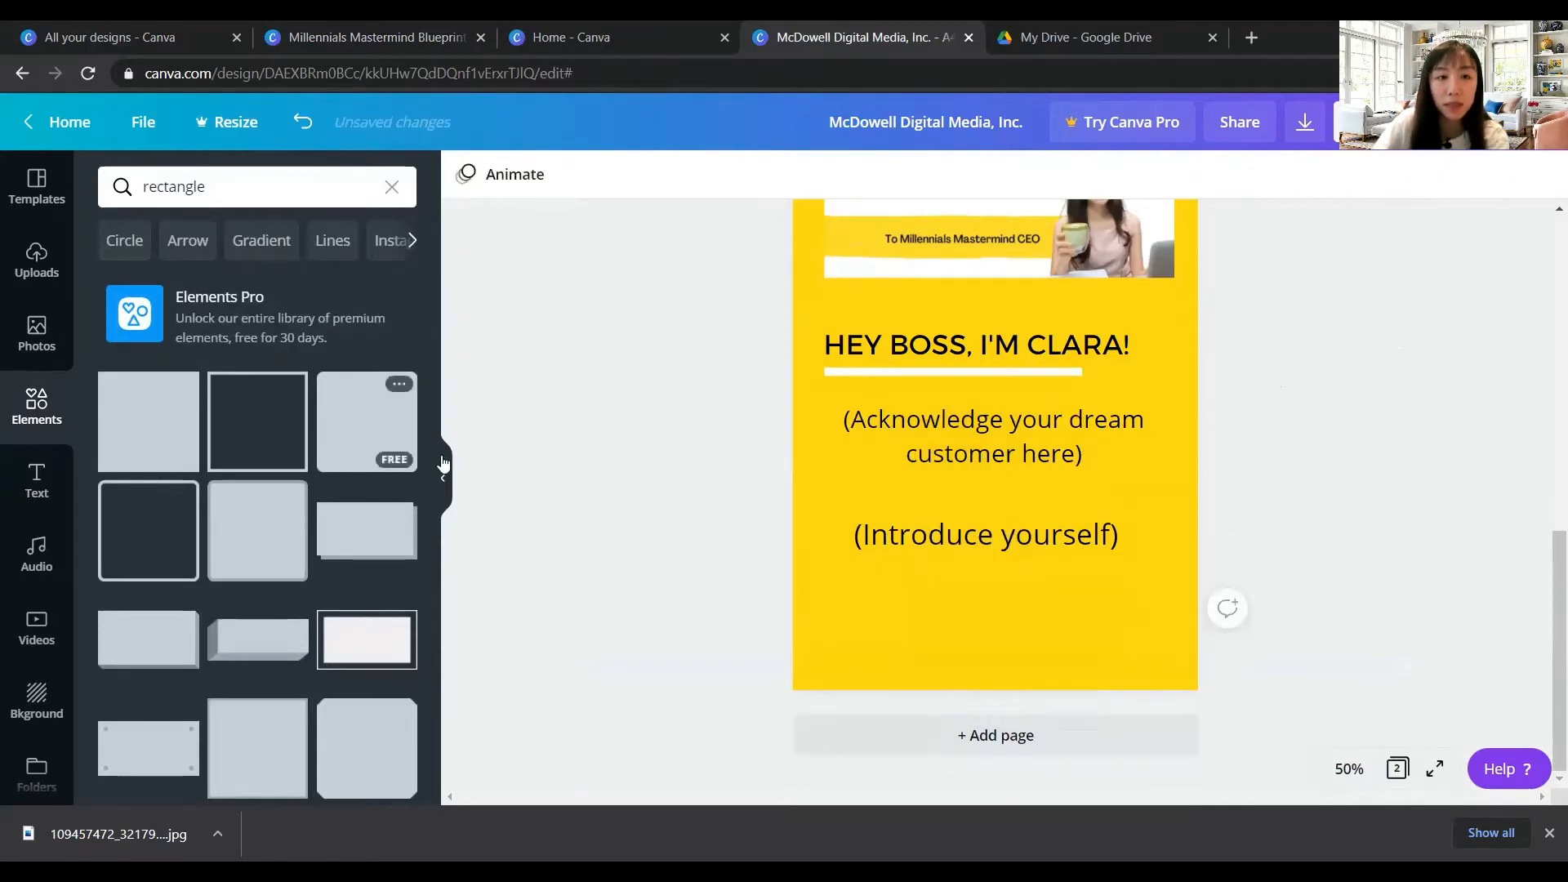
Add a rounded rectangle to page 2, flatten it into a wide box and place it below "(Introduce yourself)"
{"action": "left_click", "coordinate": [371, 415]}
{"action": "left_click_drag", "start_coordinate": [1107, 291], "coordinate": [1110, 482]}
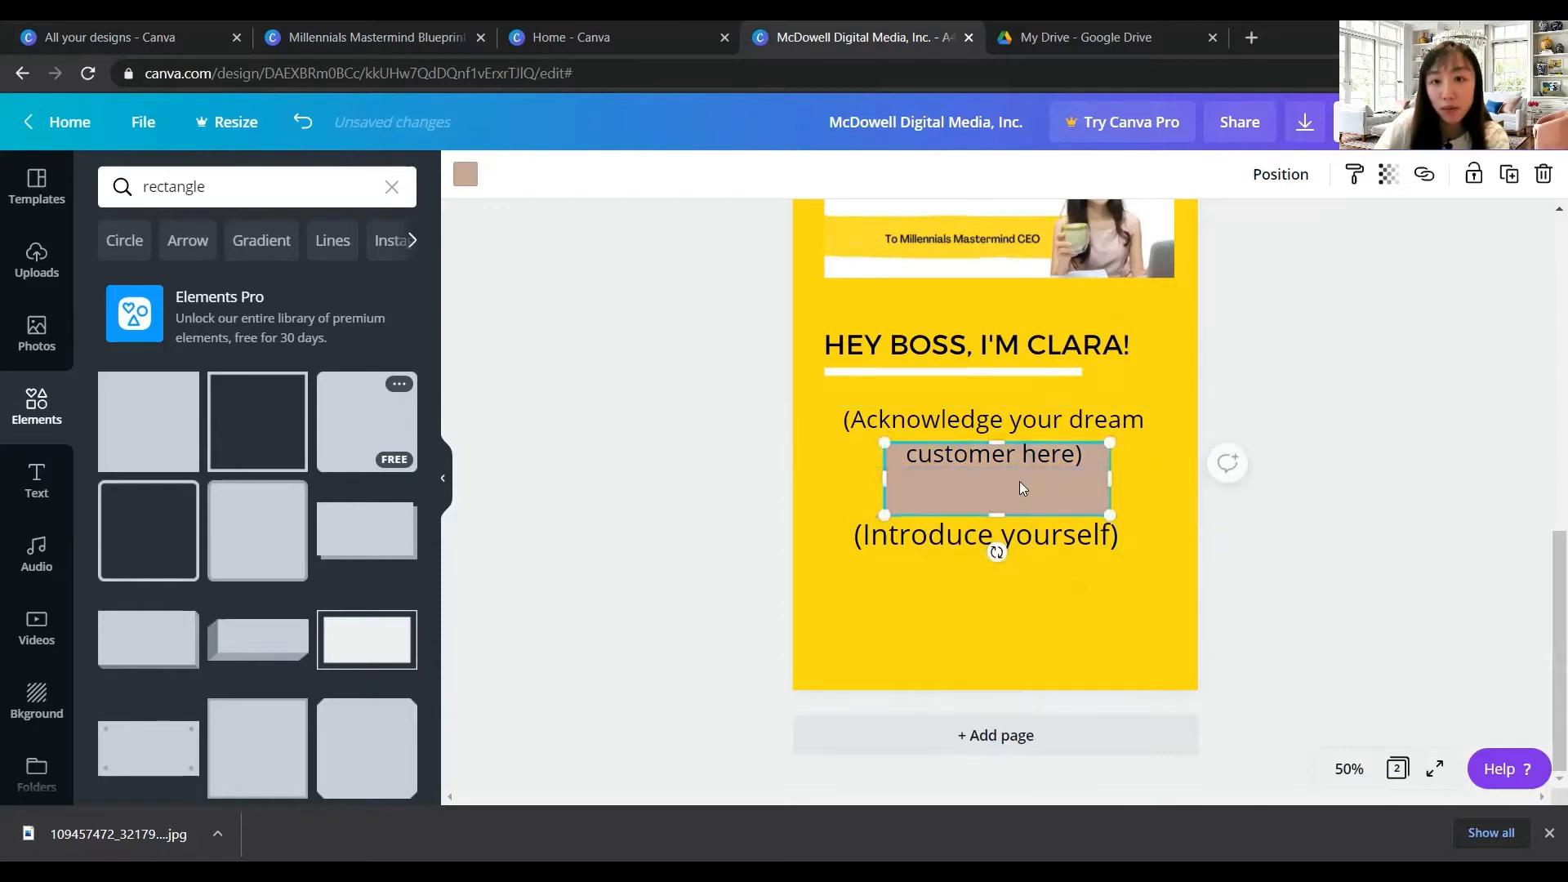
{"action": "left_click_drag", "start_coordinate": [1019, 488], "coordinate": [1018, 626]}
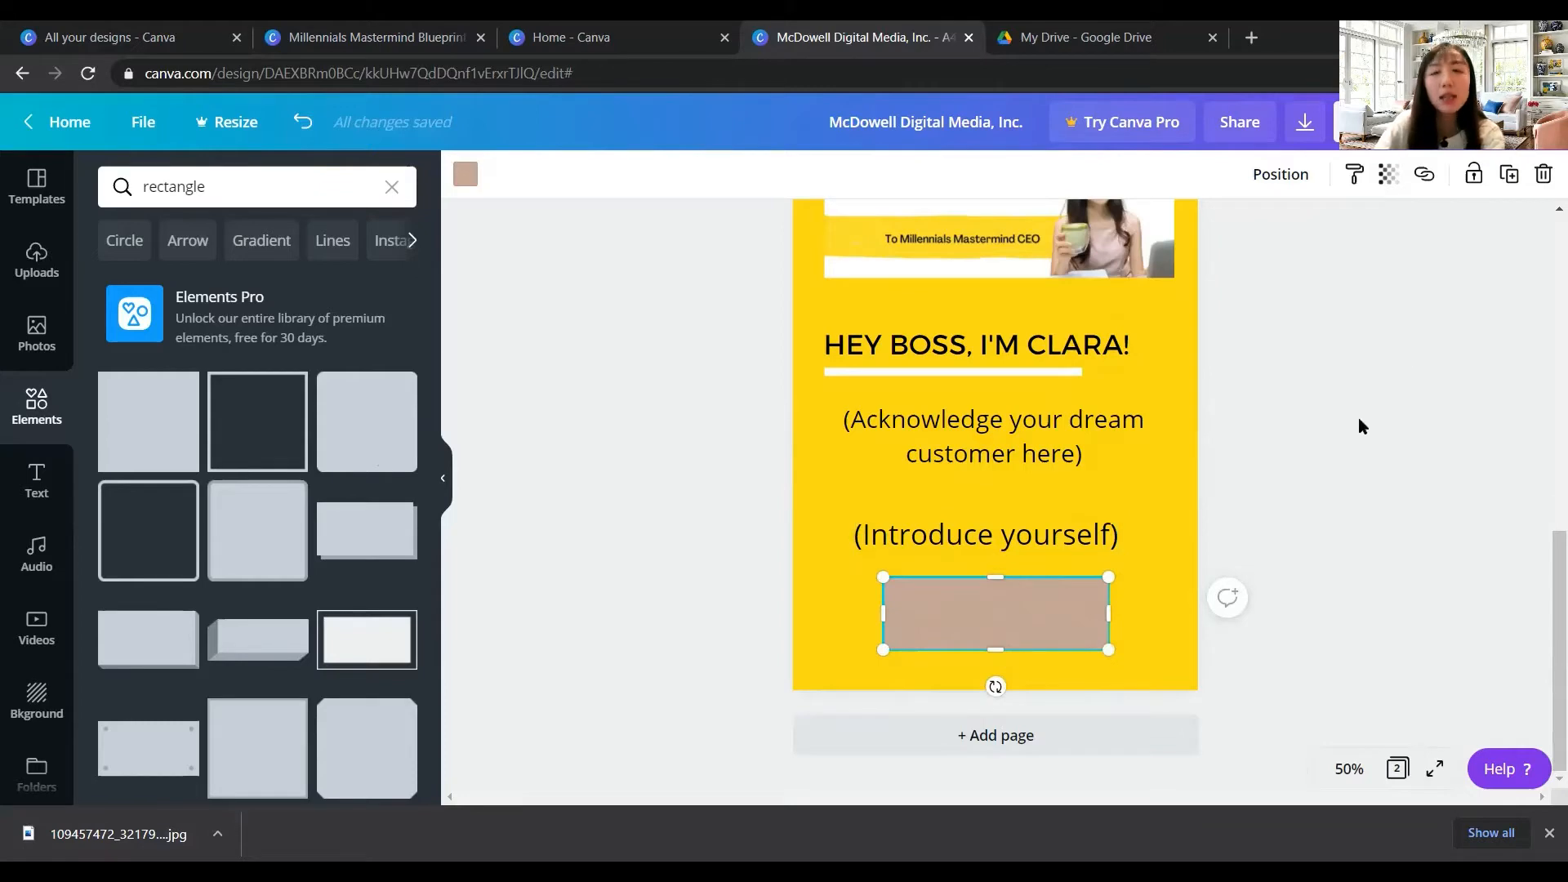
Add a new page after page 2
{"action": "scroll", "coordinate": [1359, 419], "scroll_direction": "up", "scroll_amount": 5}
{"action": "scroll", "coordinate": [1336, 410], "scroll_direction": "down", "scroll_amount": 5}
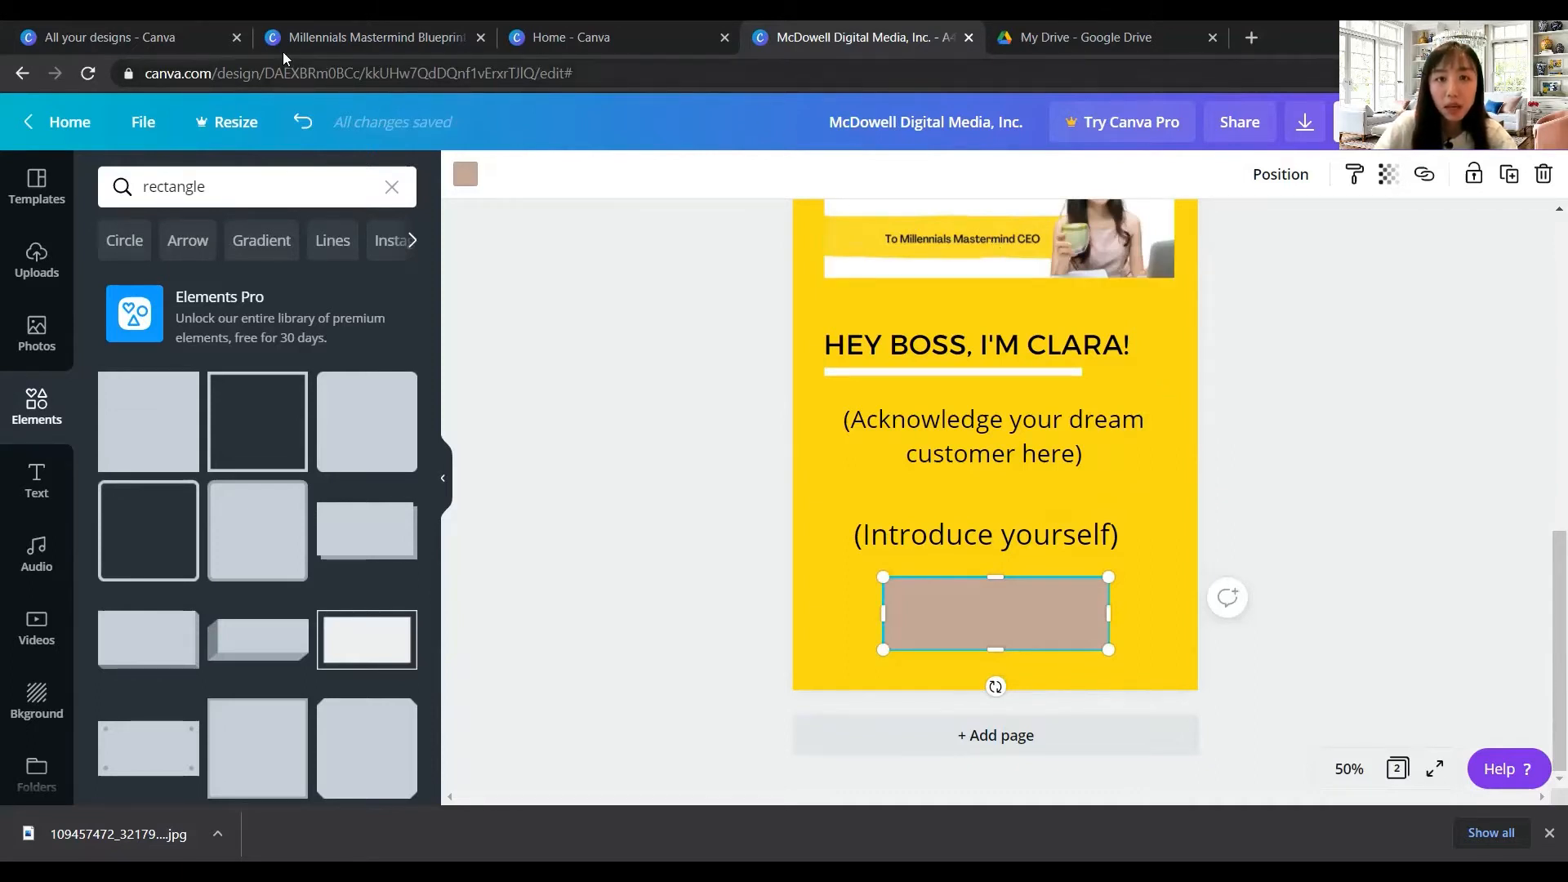
{"action": "left_click", "coordinate": [1032, 758]}
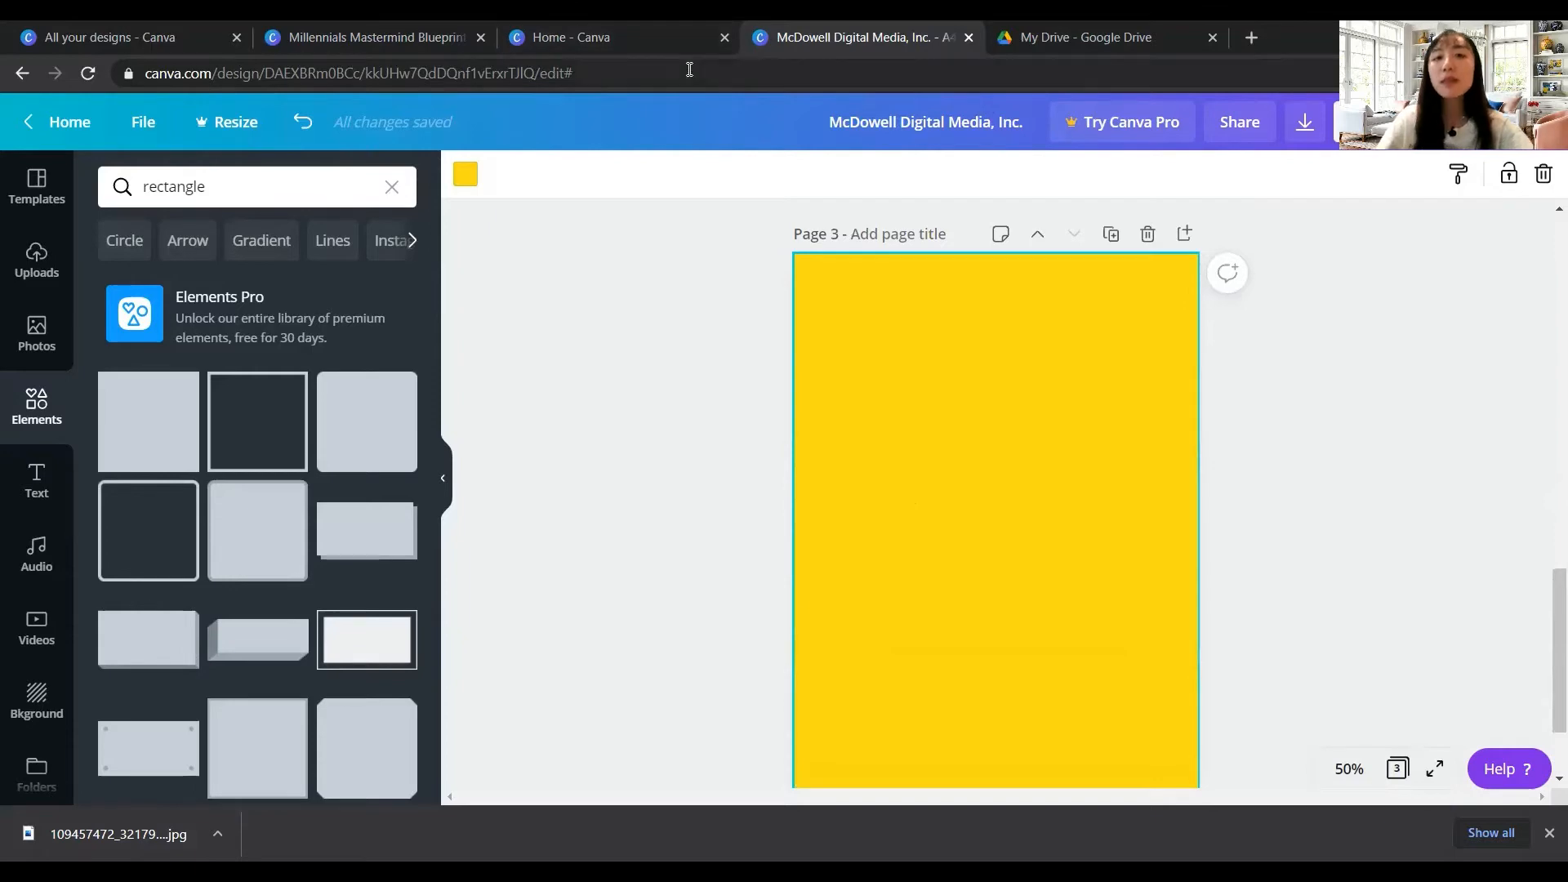
Examine the overview title and highlighted headings of steps 1 to 3 in the Millennials Mastermind Blueprint design
{"action": "left_click", "coordinate": [263, 41]}
{"action": "scroll", "coordinate": [1005, 351], "scroll_direction": "down", "scroll_amount": 5}
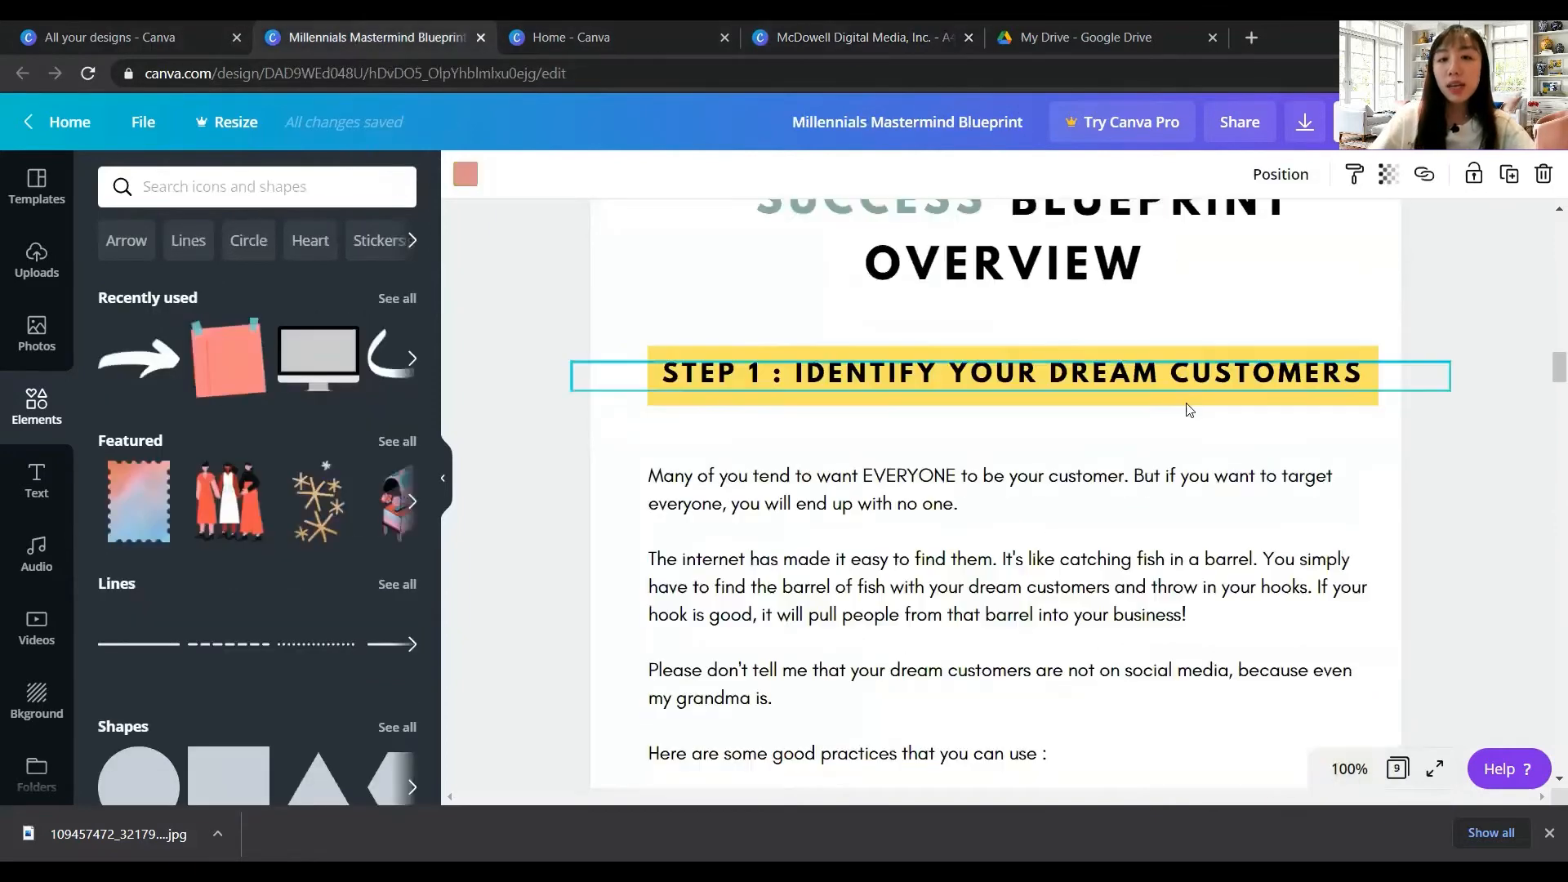
{"action": "scroll", "coordinate": [1012, 344], "scroll_direction": "up", "scroll_amount": 4}
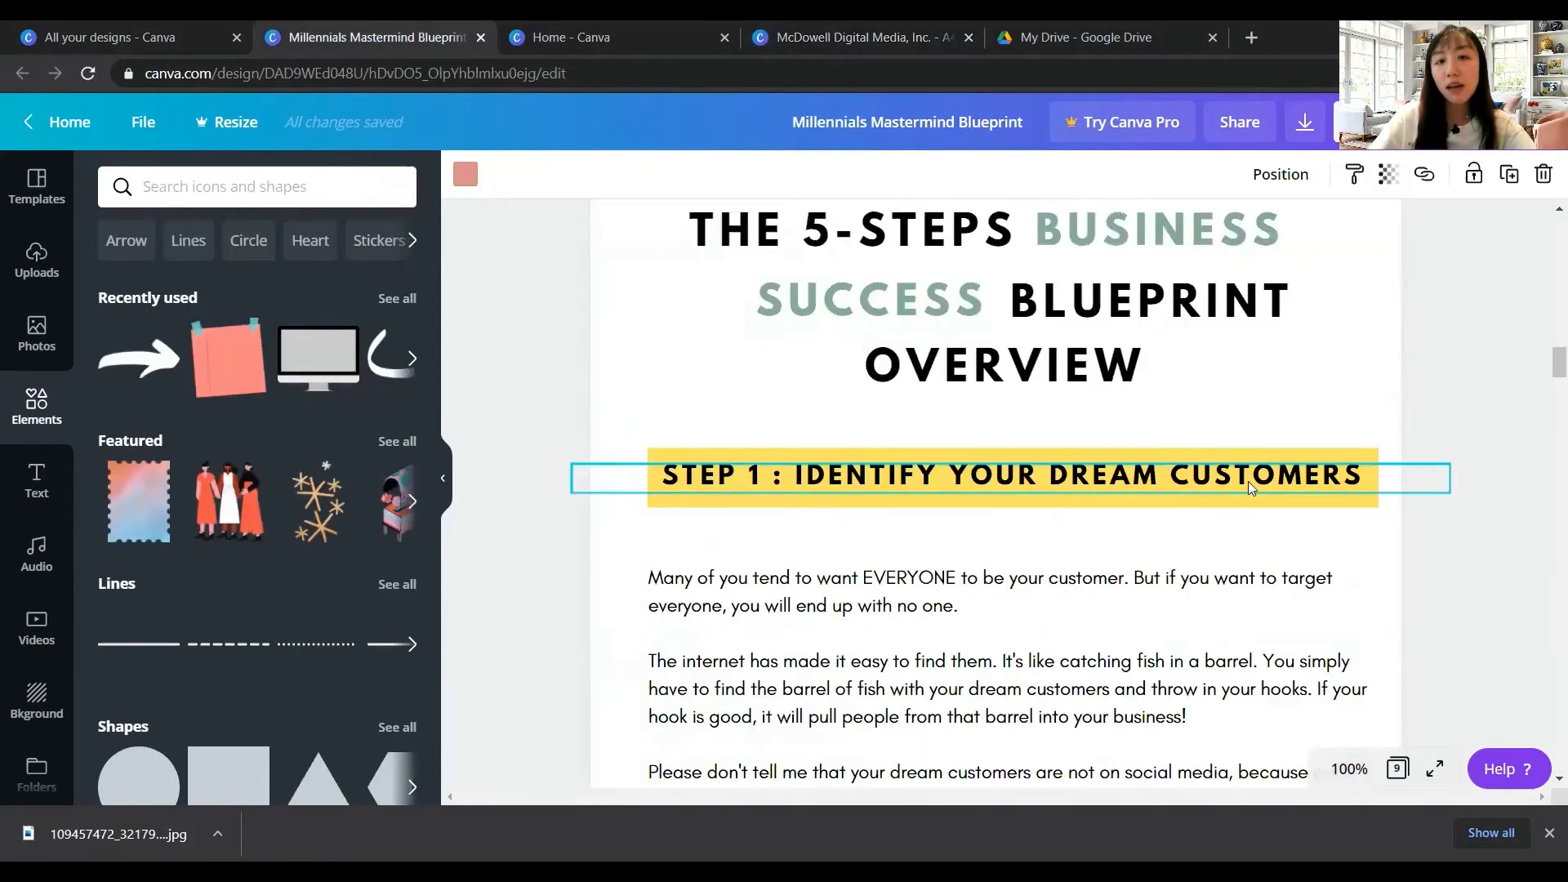
{"action": "scroll", "coordinate": [1012, 490], "scroll_direction": "down", "scroll_amount": 9}
{"action": "scroll", "coordinate": [812, 547], "scroll_direction": "down", "scroll_amount": 10}
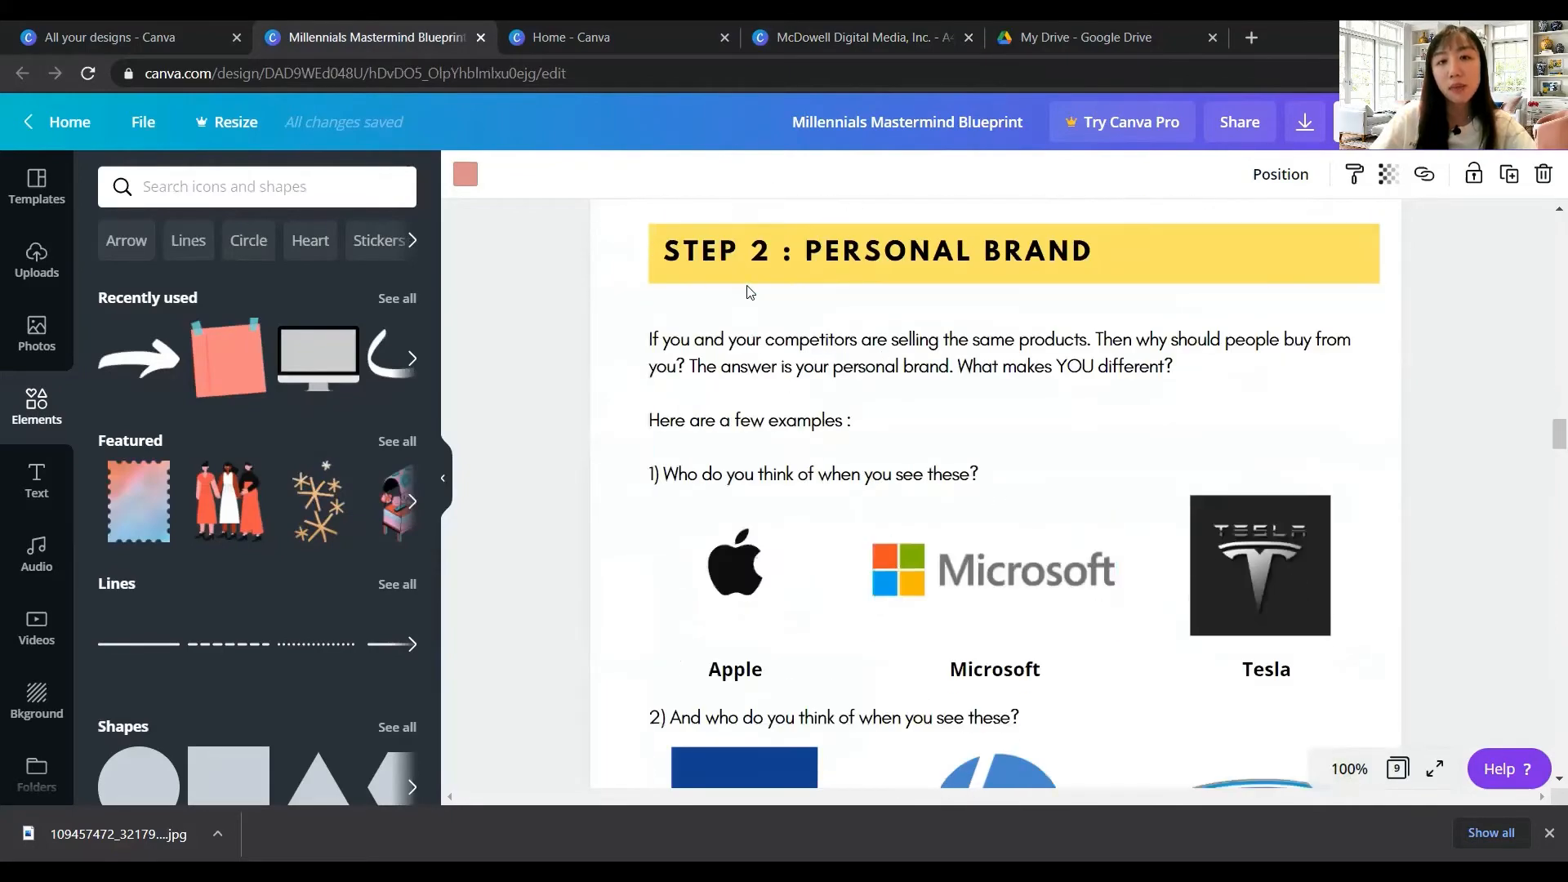
{"action": "scroll", "coordinate": [1214, 435], "scroll_direction": "down", "scroll_amount": 6}
{"action": "scroll", "coordinate": [1214, 435], "scroll_direction": "down", "scroll_amount": 8}
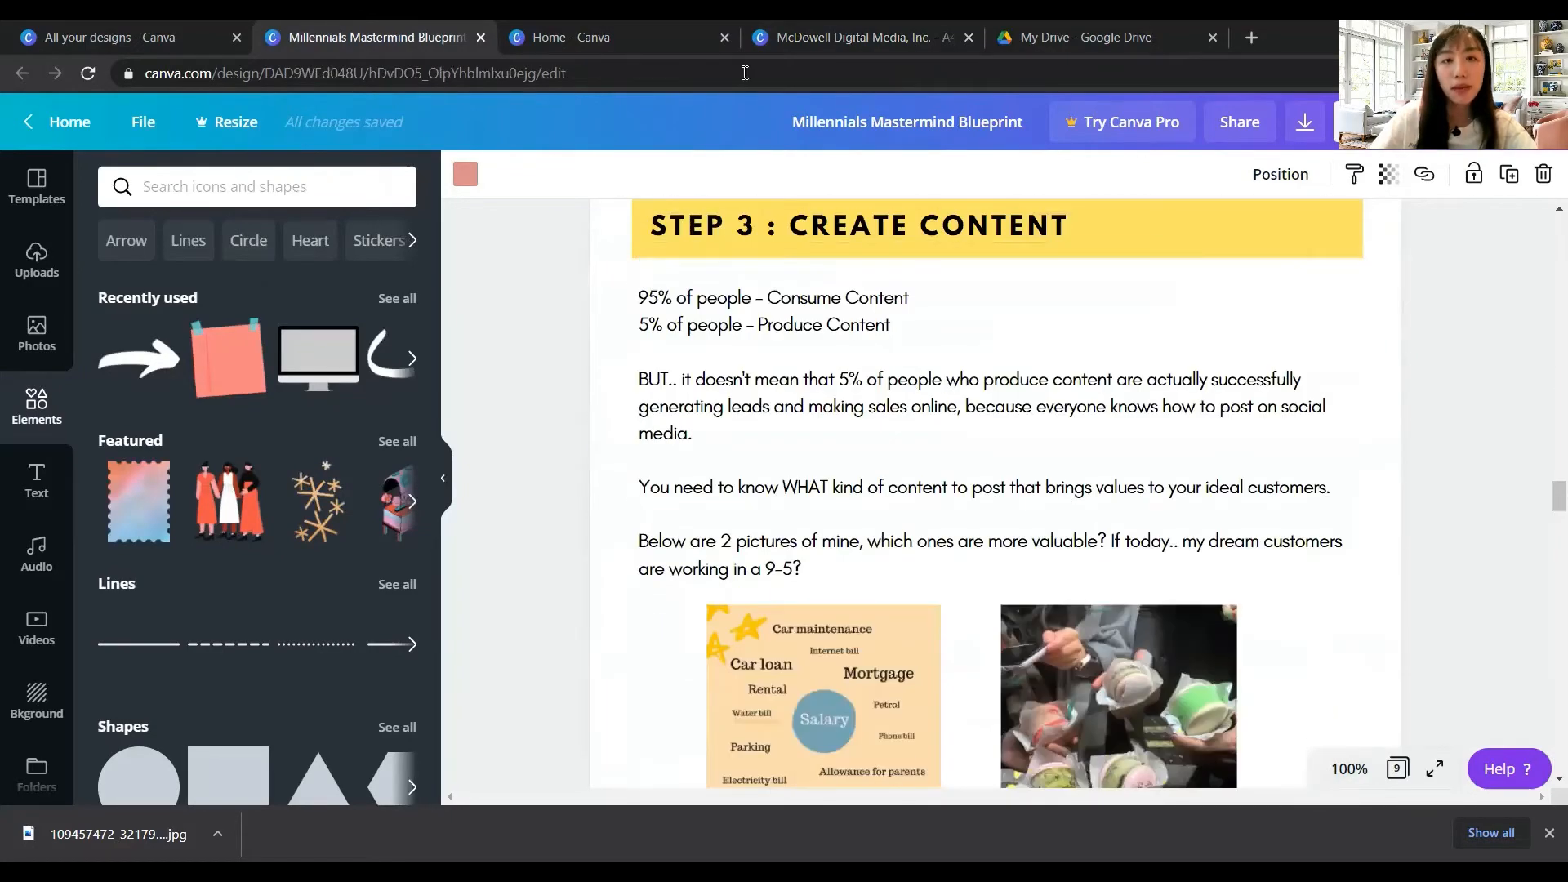
{"action": "scroll", "coordinate": [962, 311], "scroll_direction": "up", "scroll_amount": 15}
{"action": "scroll", "coordinate": [961, 311], "scroll_direction": "down", "scroll_amount": 10}
{"action": "scroll", "coordinate": [961, 311], "scroll_direction": "up", "scroll_amount": 10}
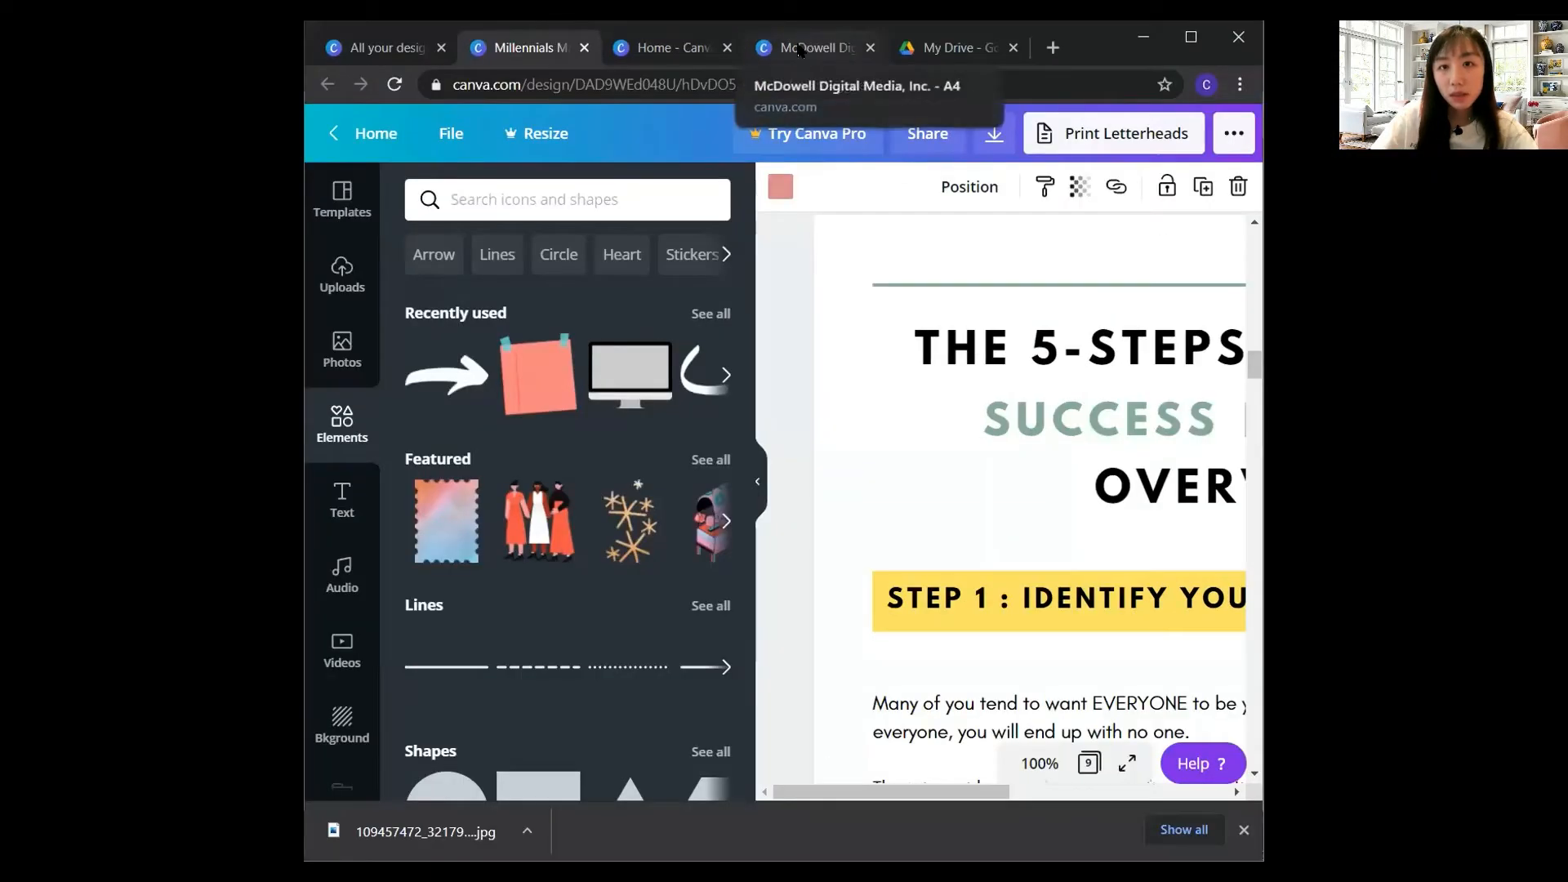
Return to the McDowell Digital Media design and add a heading near the upper edge of page 3
{"action": "left_click", "coordinate": [817, 48]}
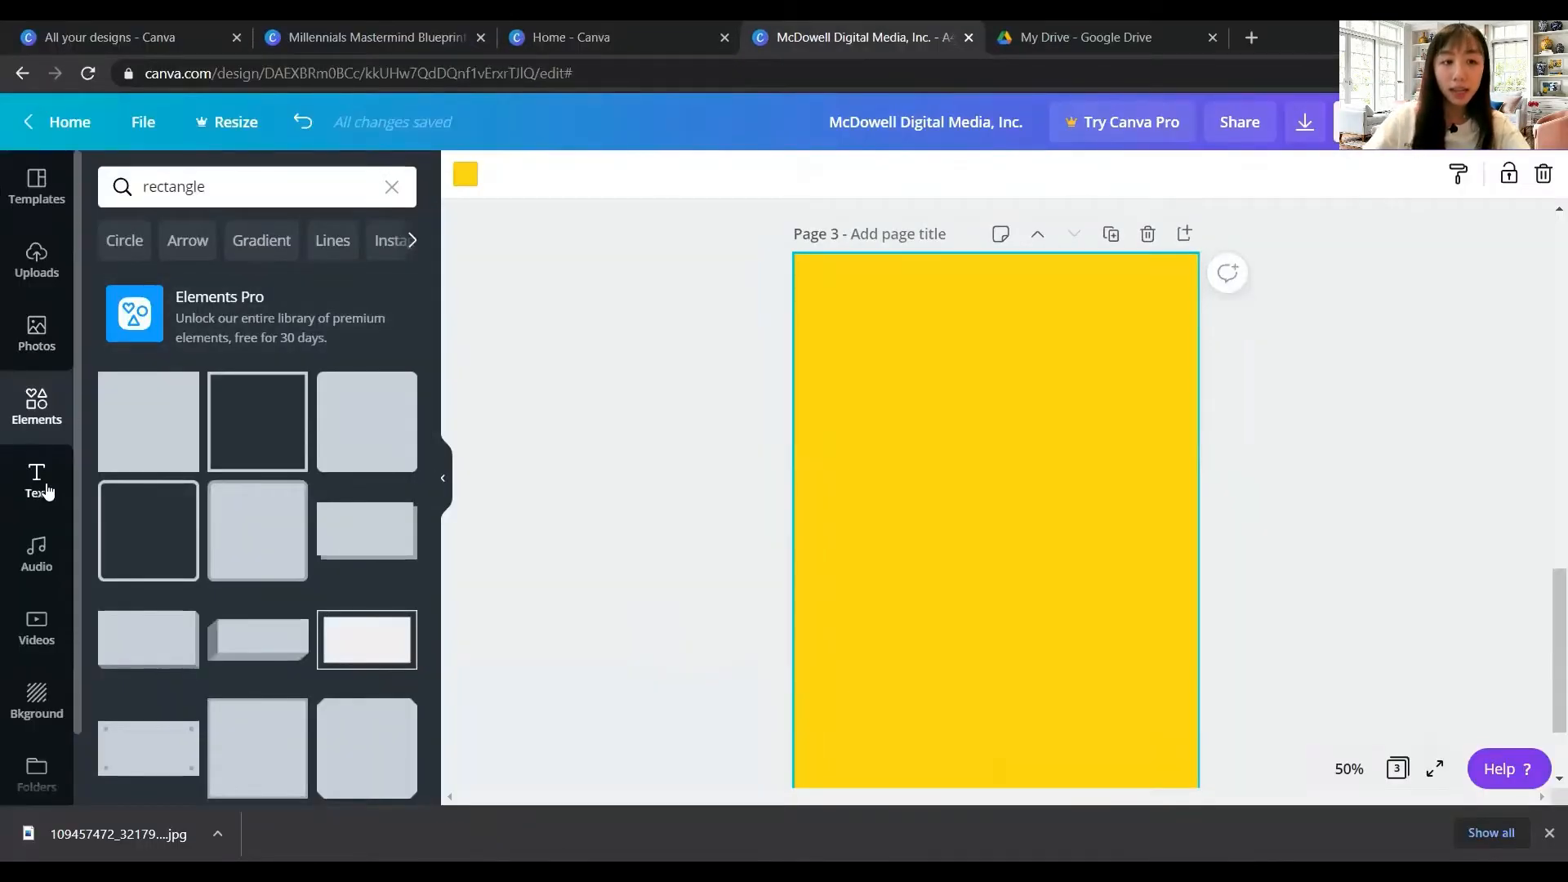
{"action": "left_click", "coordinate": [37, 481]}
{"action": "left_click", "coordinate": [256, 301]}
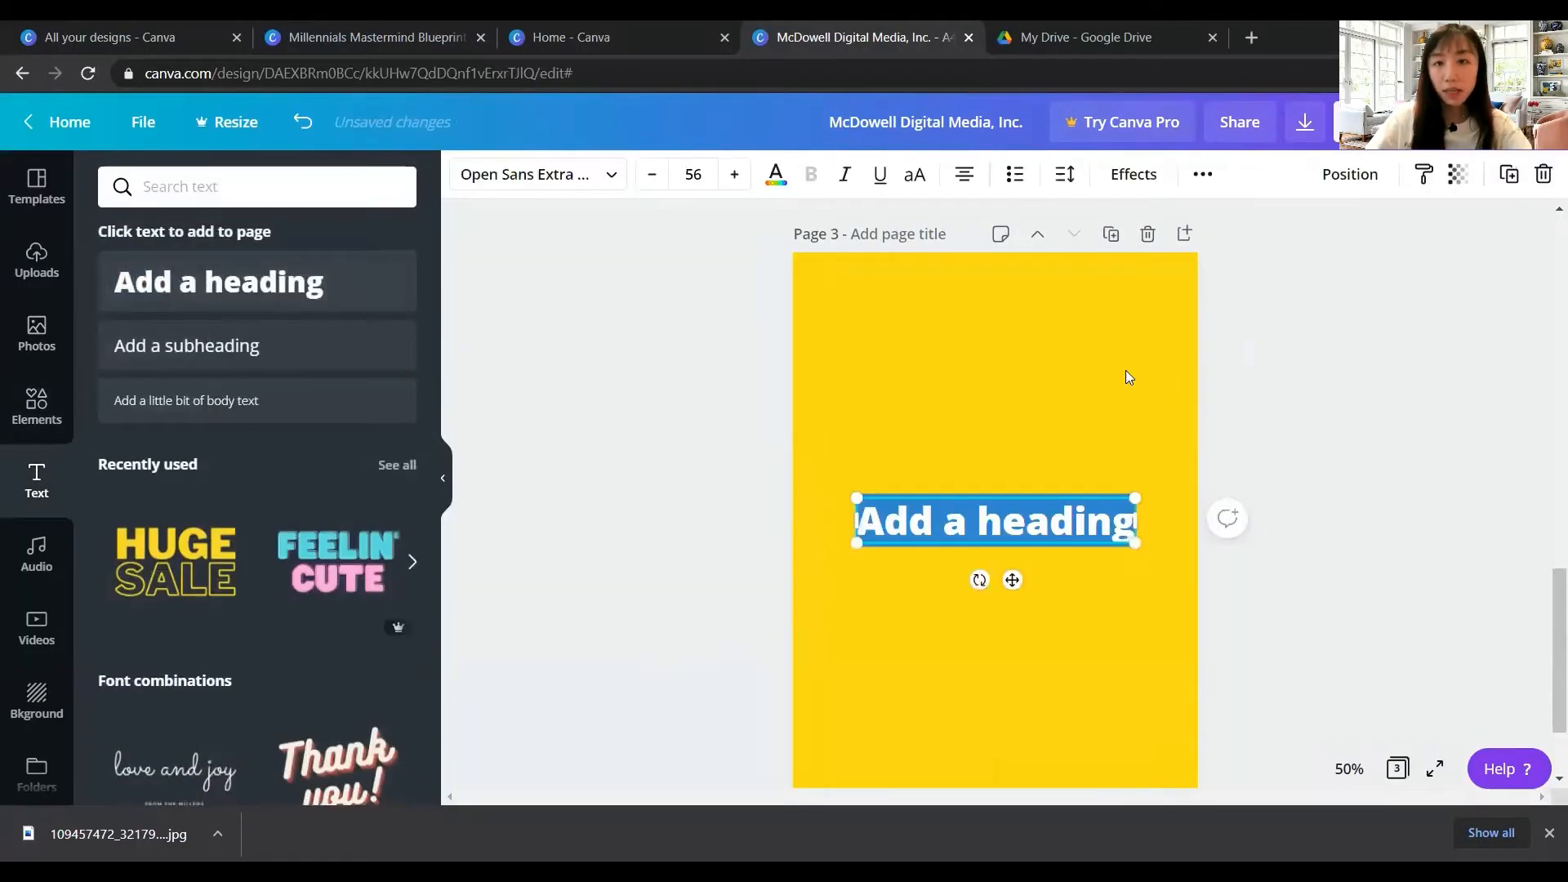
{"action": "left_click_drag", "start_coordinate": [1012, 580], "coordinate": [1012, 375]}
Replace the page 3 heading text with "The 5 steps overview to the social media strategy secrets"
{"action": "triple_click", "coordinate": [1025, 313]}
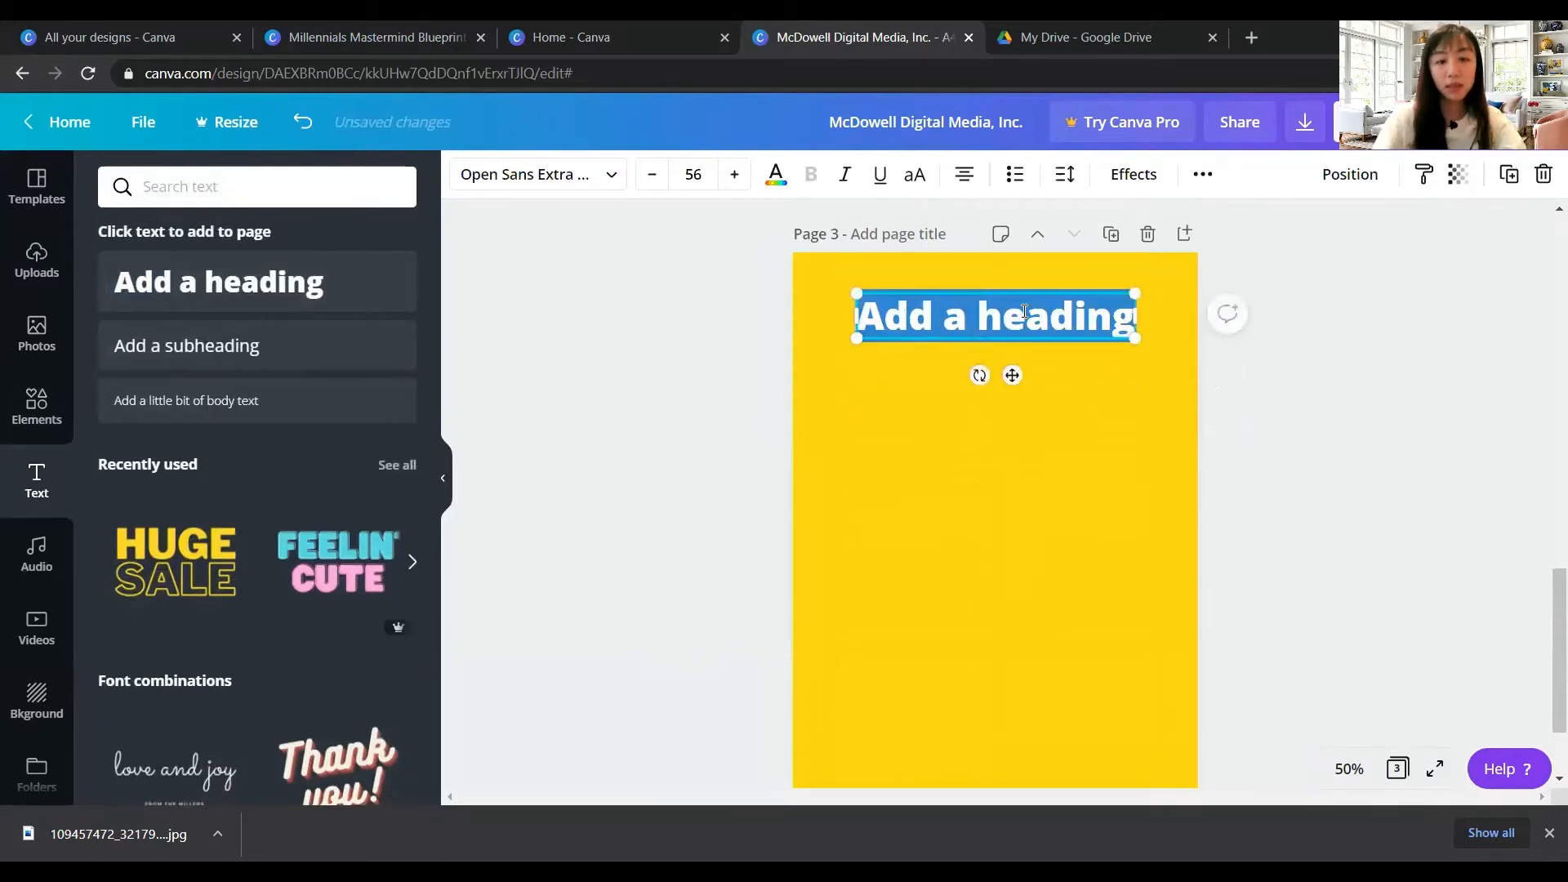
{"action": "type", "text": "The 5 steps overview "}
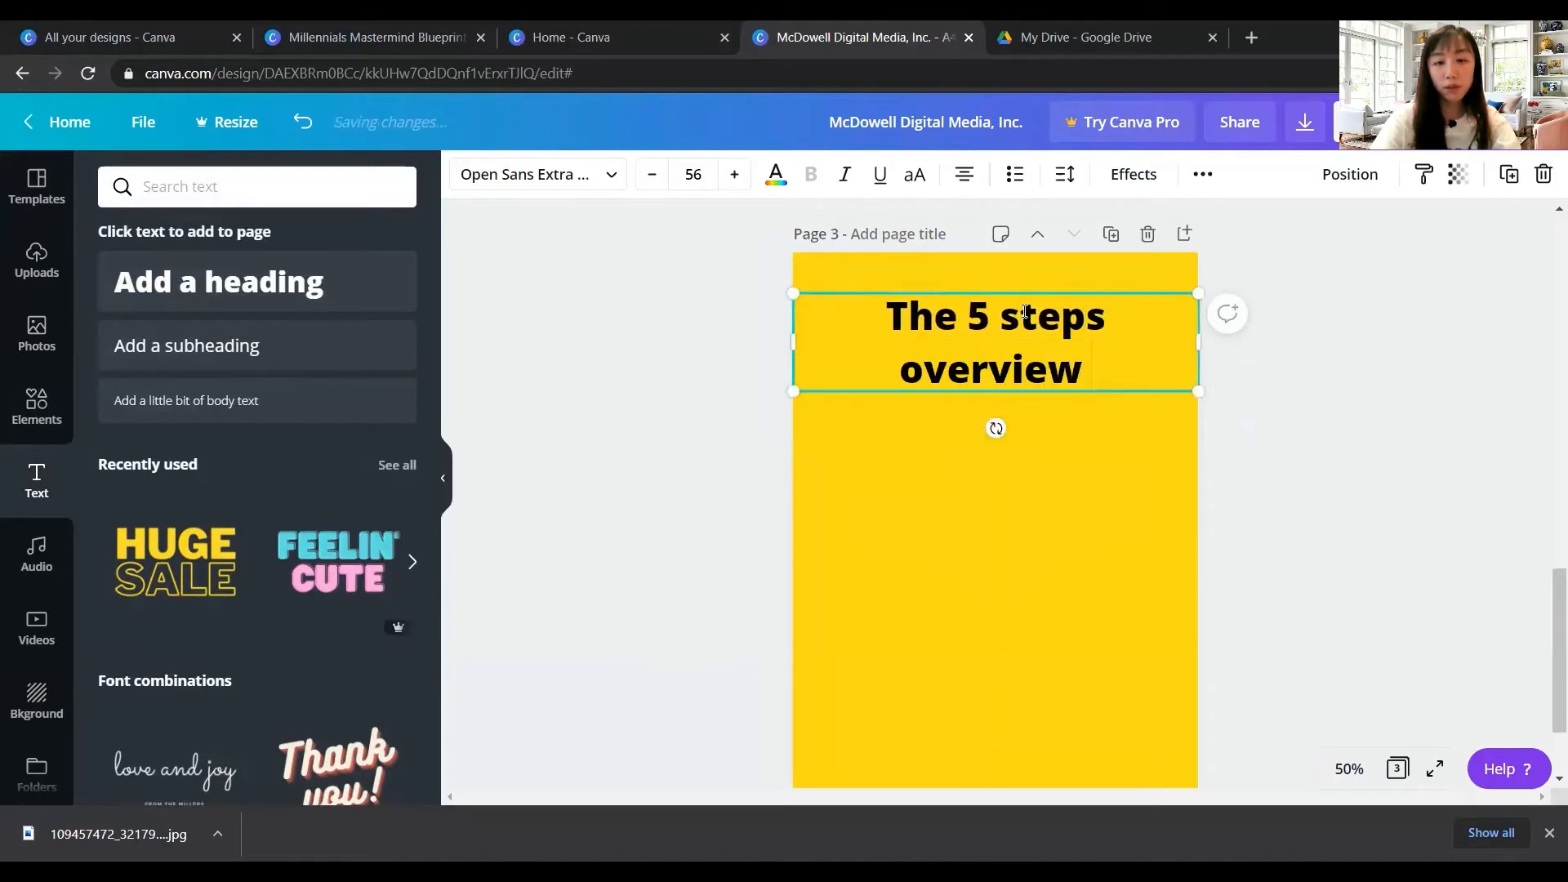
{"action": "type", "text": "to the"}
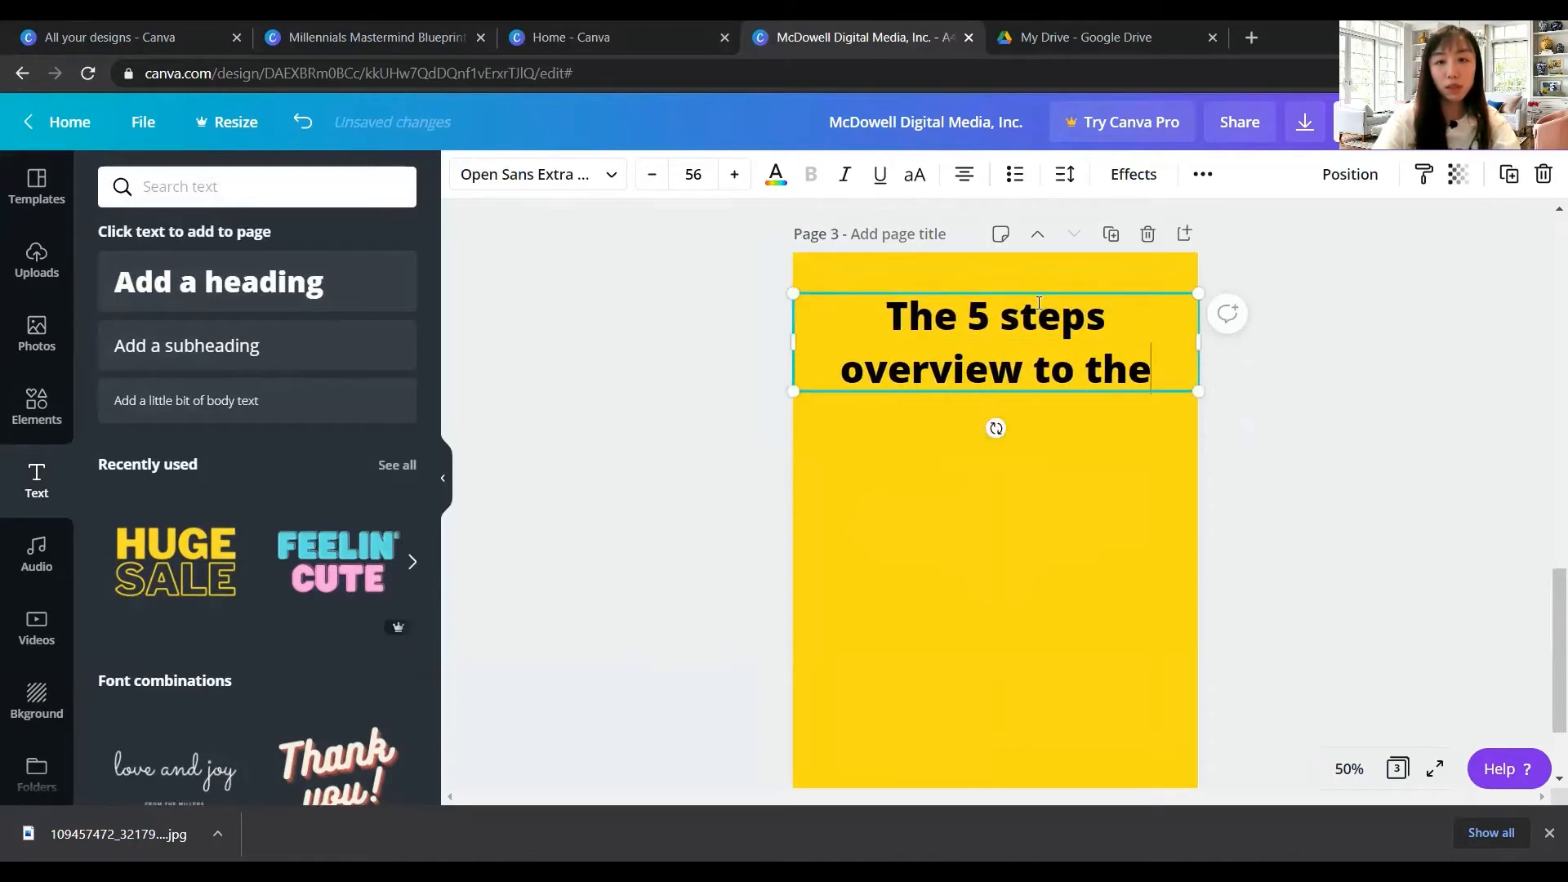
{"action": "type", "text": " social media s"}
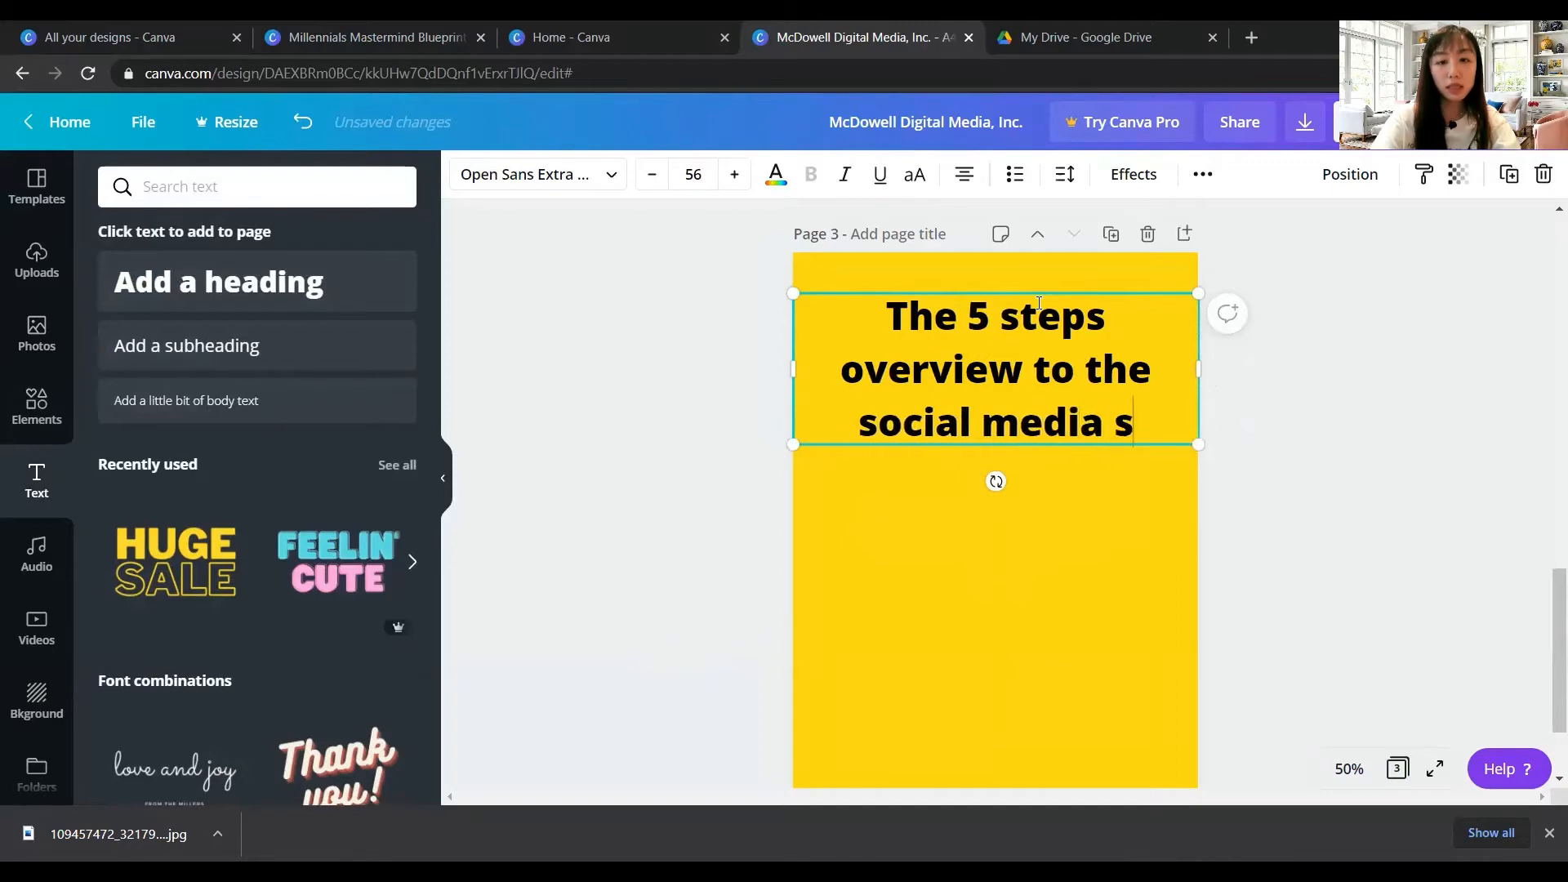
{"action": "type", "text": "trategy"}
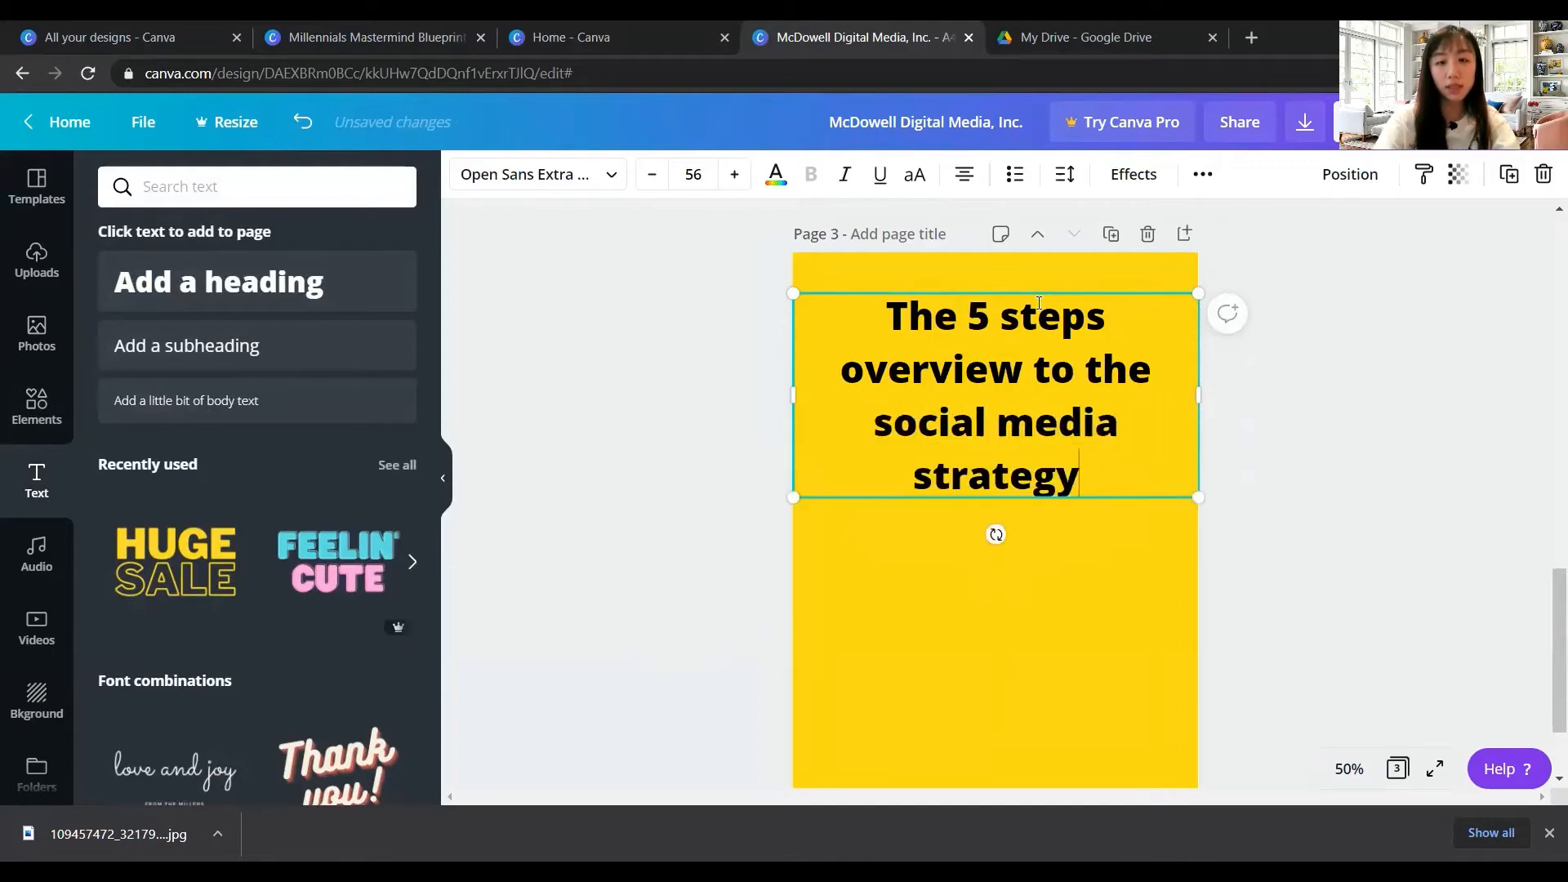
{"action": "type", "text": " secrets"}
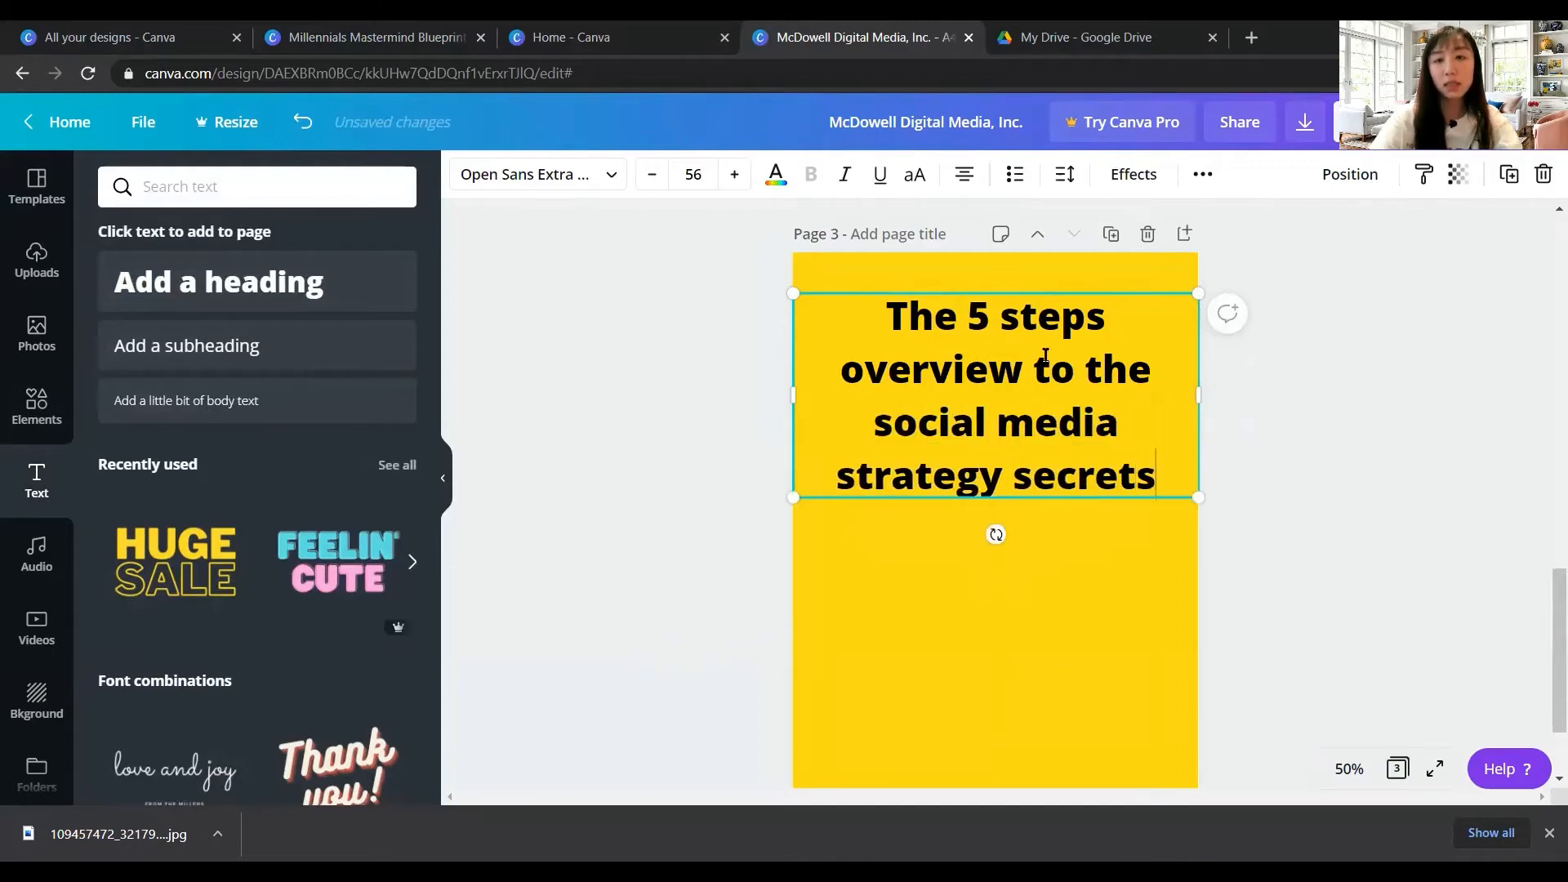
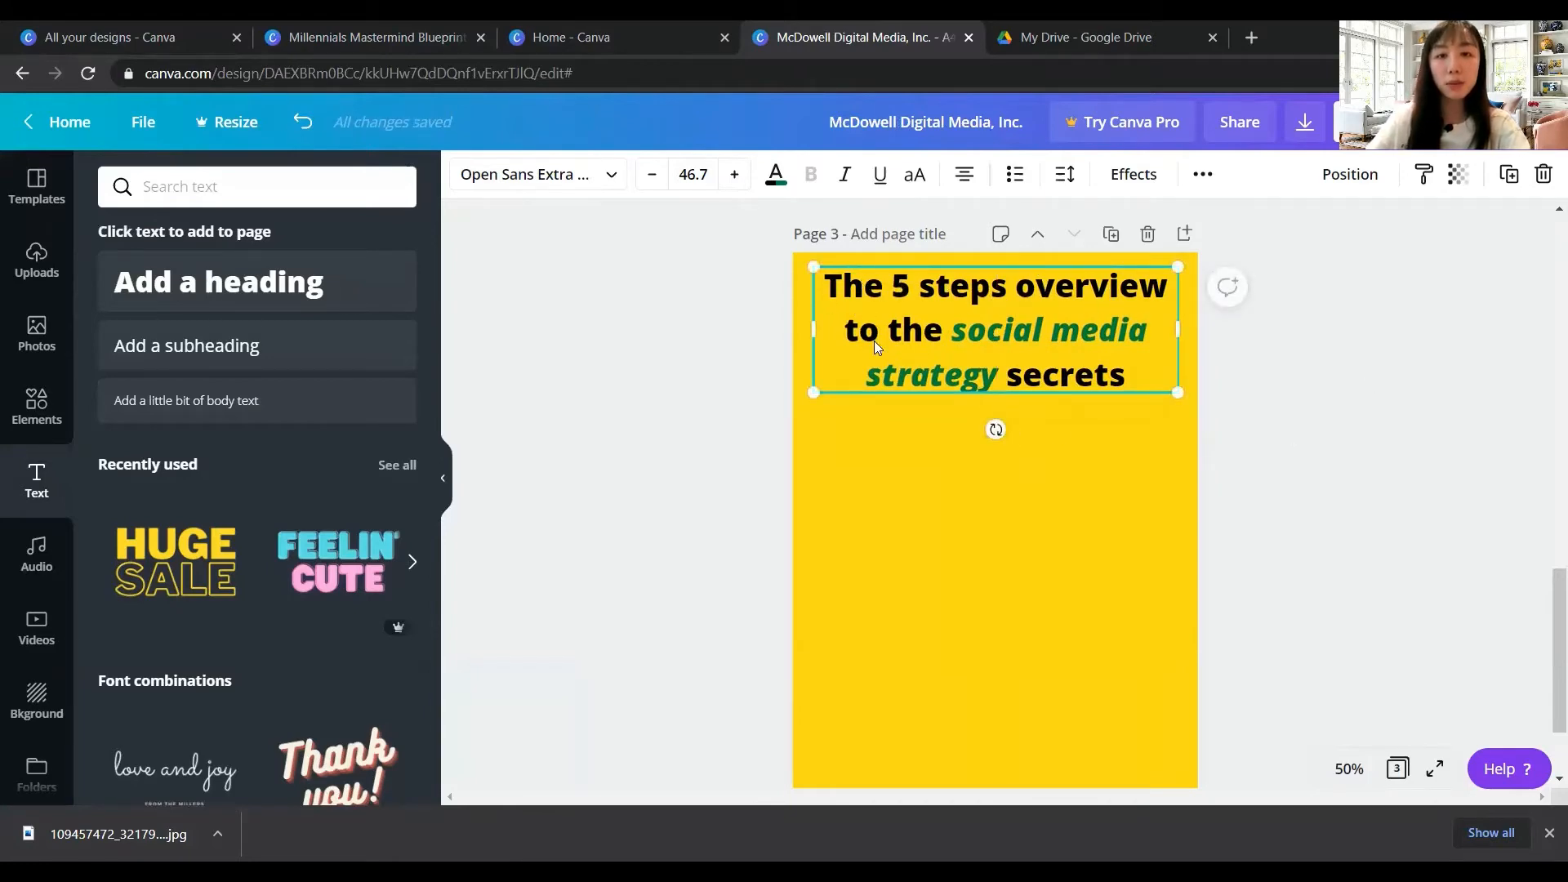
Enclose the green words "social media strategy" in the page 3 heading in parentheses
{"action": "left_click", "coordinate": [1133, 447]}
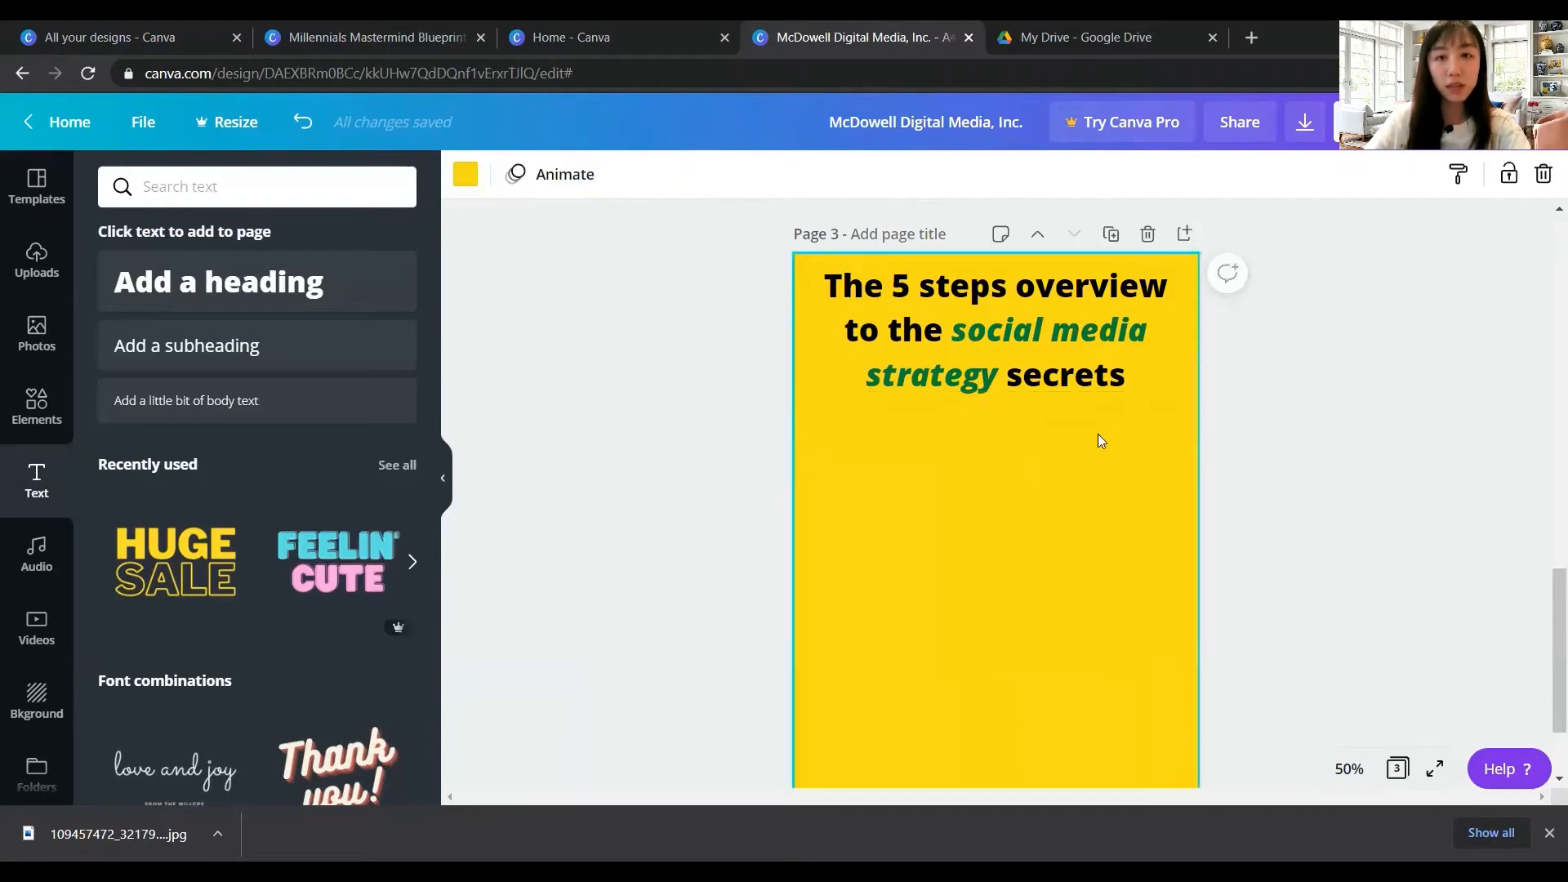
{"action": "scroll", "coordinate": [1097, 434], "scroll_direction": "up", "scroll_amount": 15}
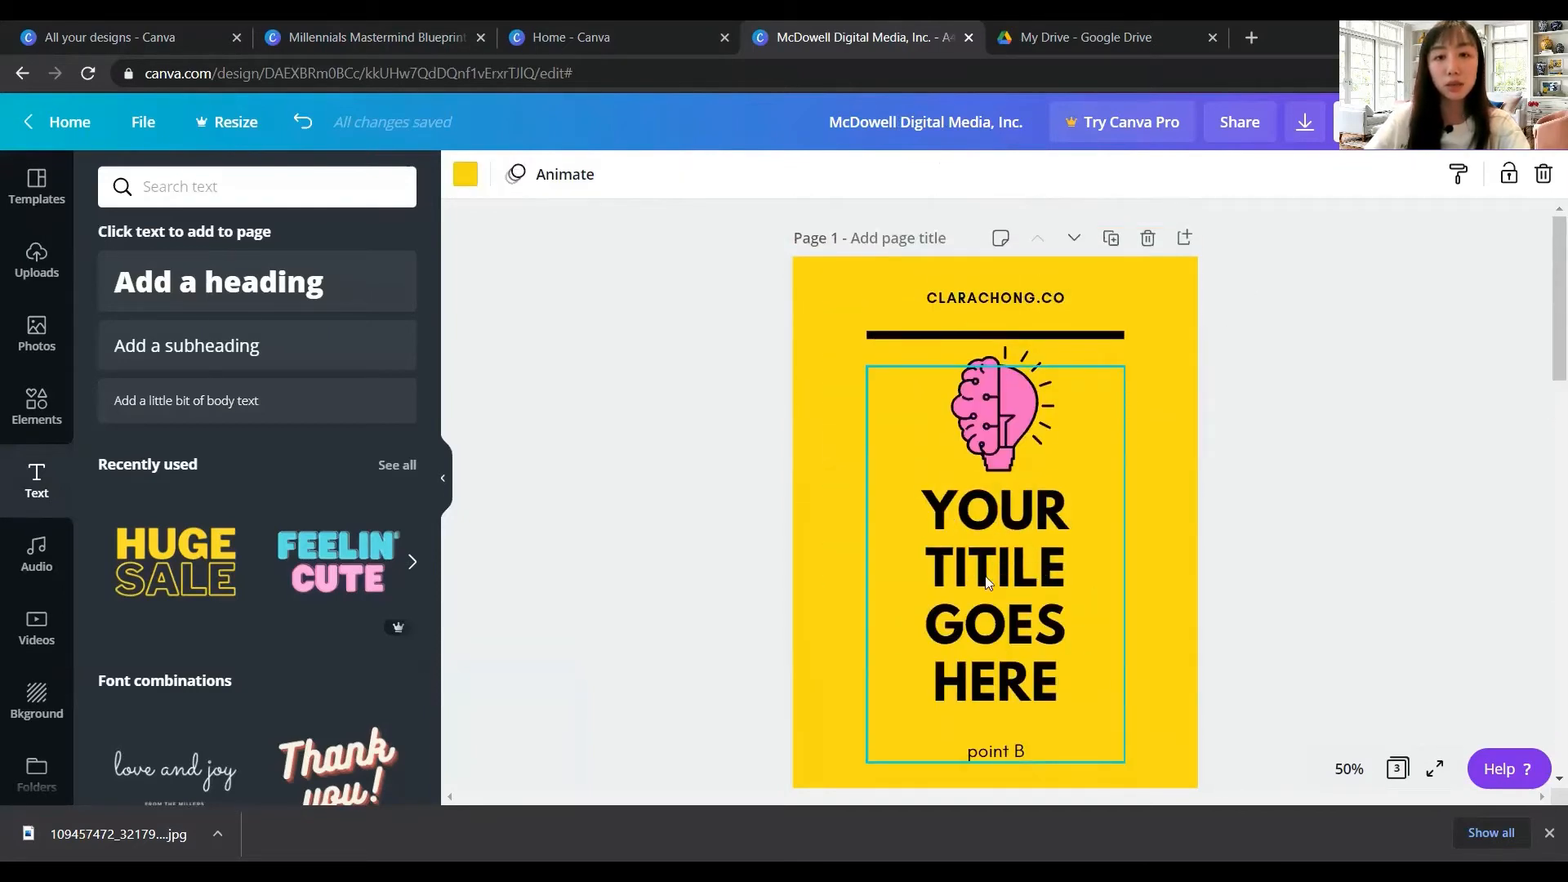
{"action": "scroll", "coordinate": [1013, 547], "scroll_direction": "down", "scroll_amount": 15}
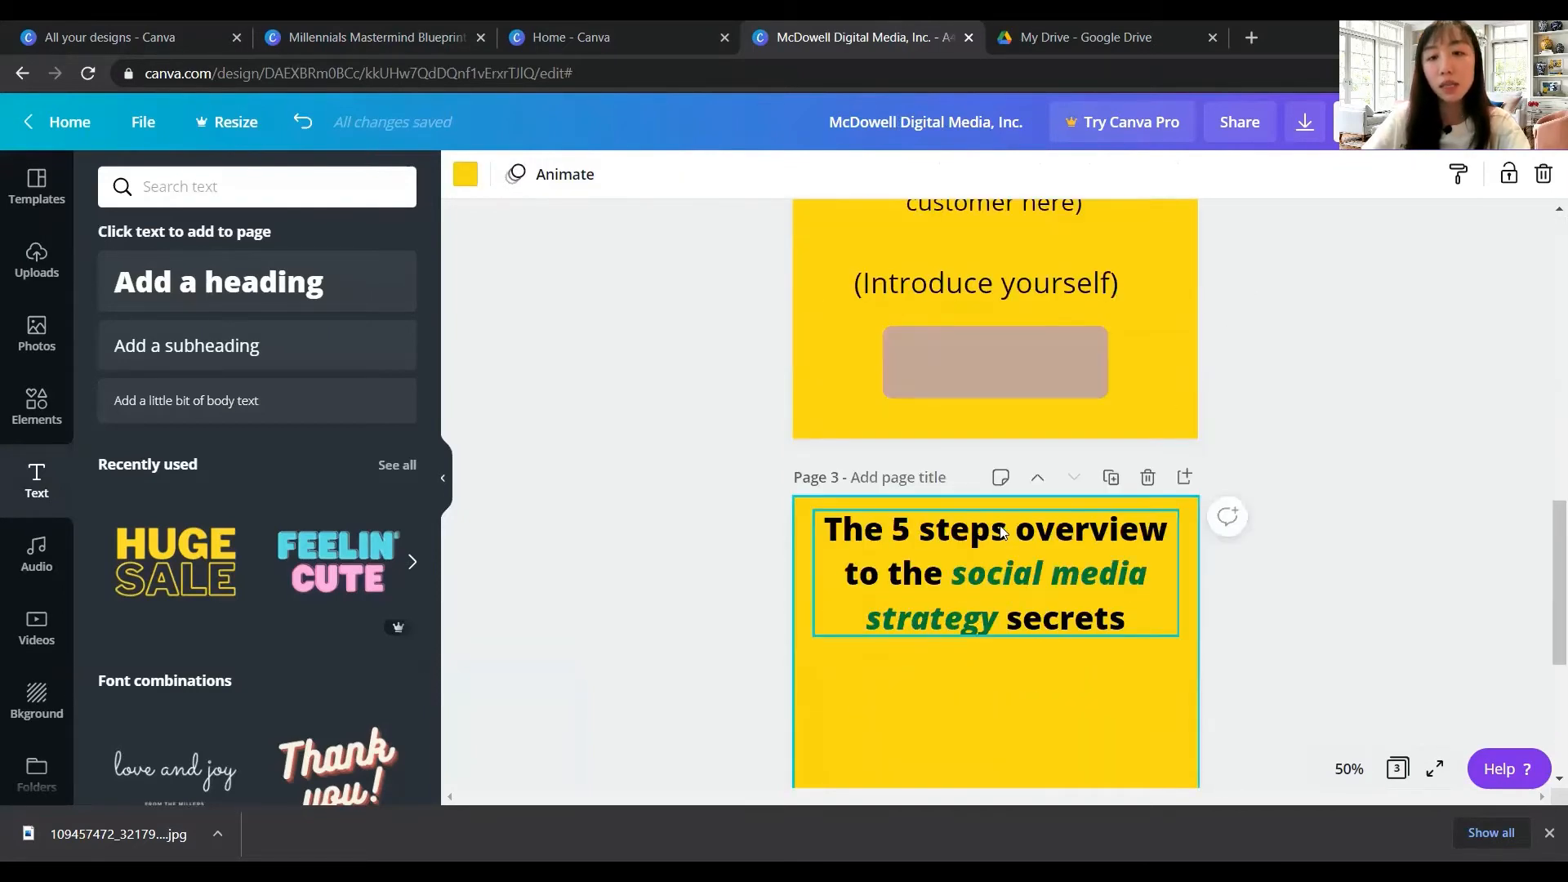
{"action": "left_click", "coordinate": [960, 474]}
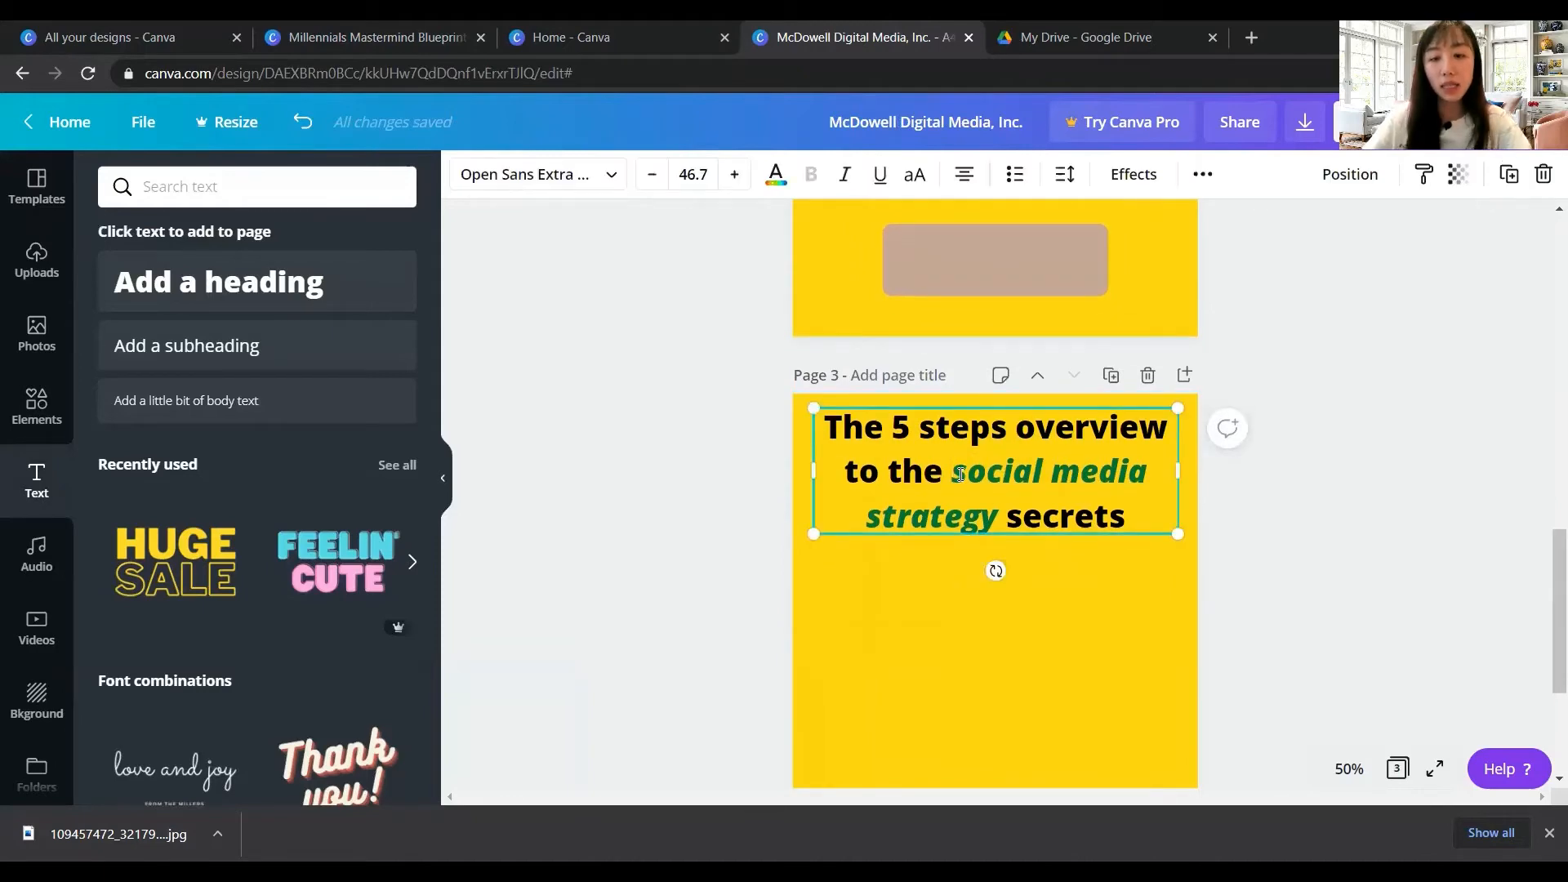
{"action": "left_click", "coordinate": [960, 474]}
{"action": "type", "text": "("}
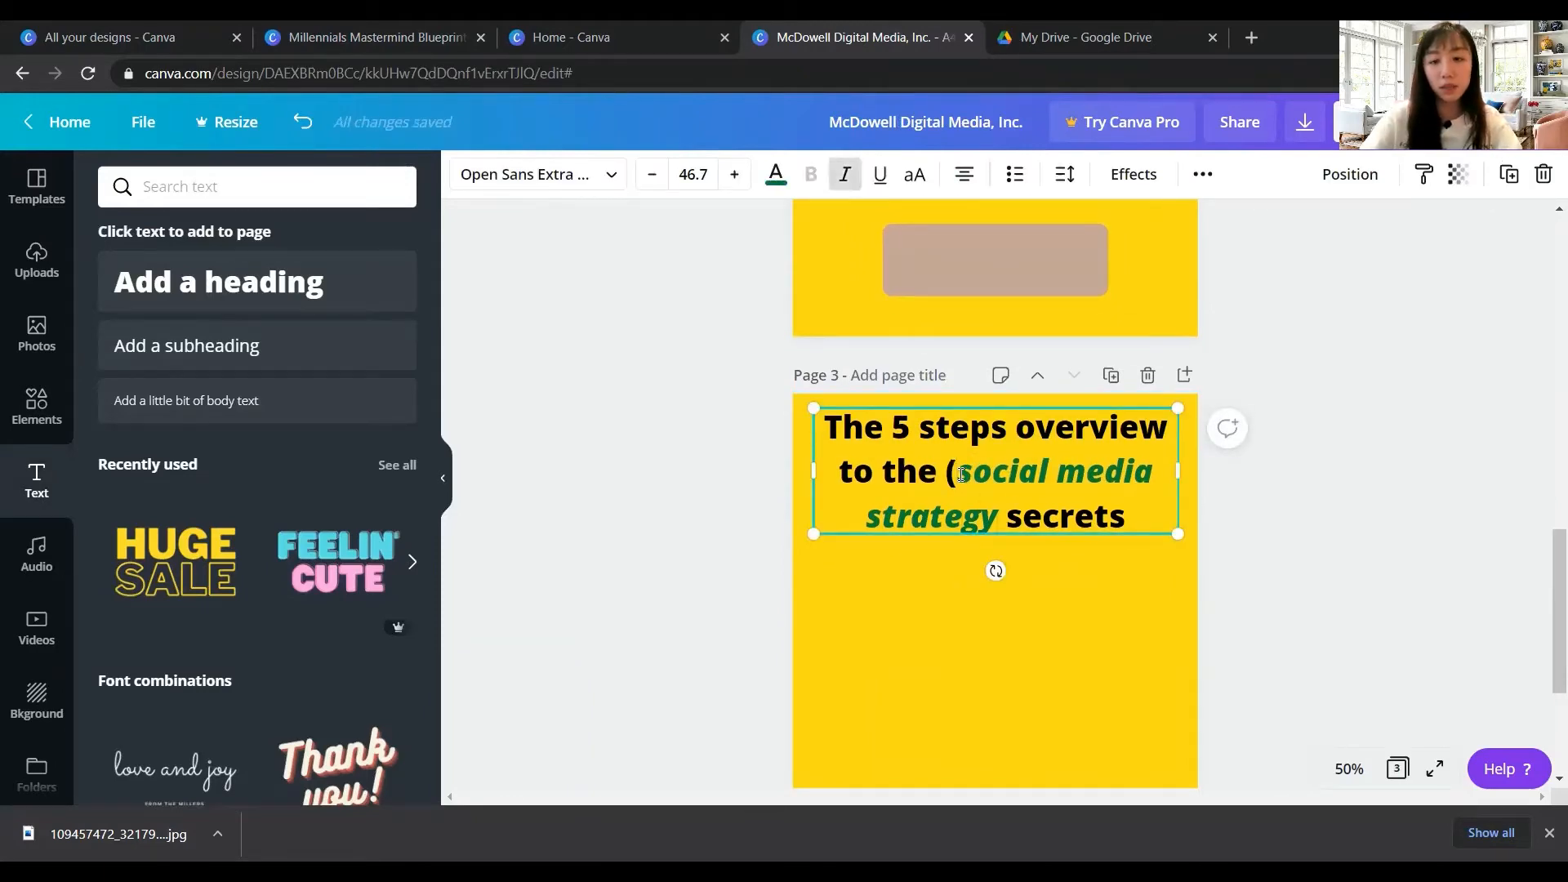
{"action": "type", "text": ")"}
Color the opening parenthesis in the page 3 heading the same green as "social media strategy"
{"action": "left_click_drag", "start_coordinate": [945, 472], "coordinate": [957, 472]}
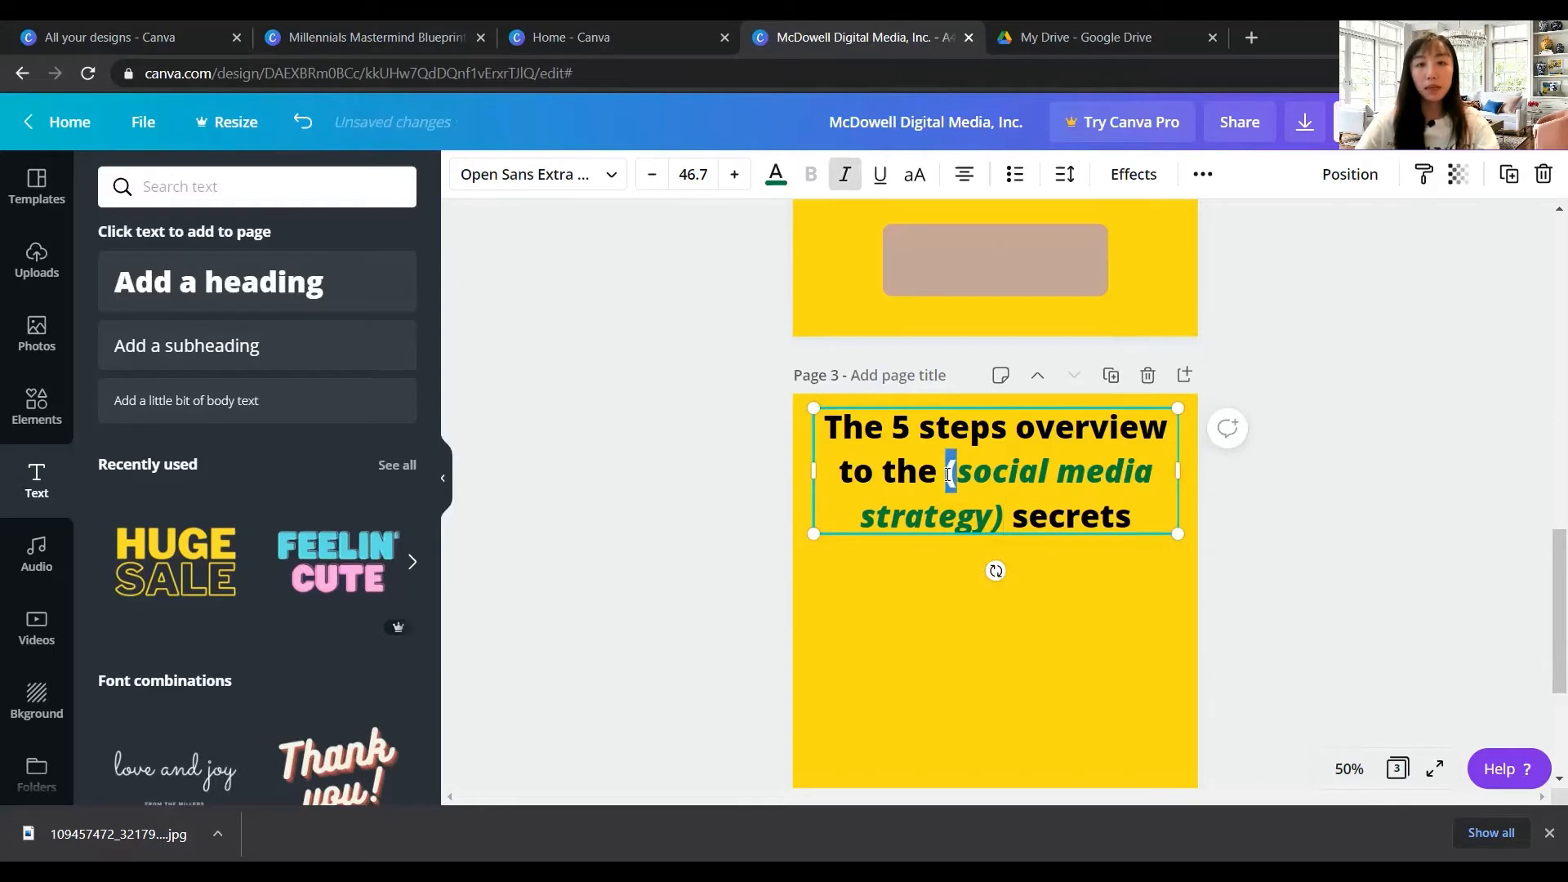
{"action": "left_click", "coordinate": [776, 174]}
{"action": "left_click", "coordinate": [196, 369]}
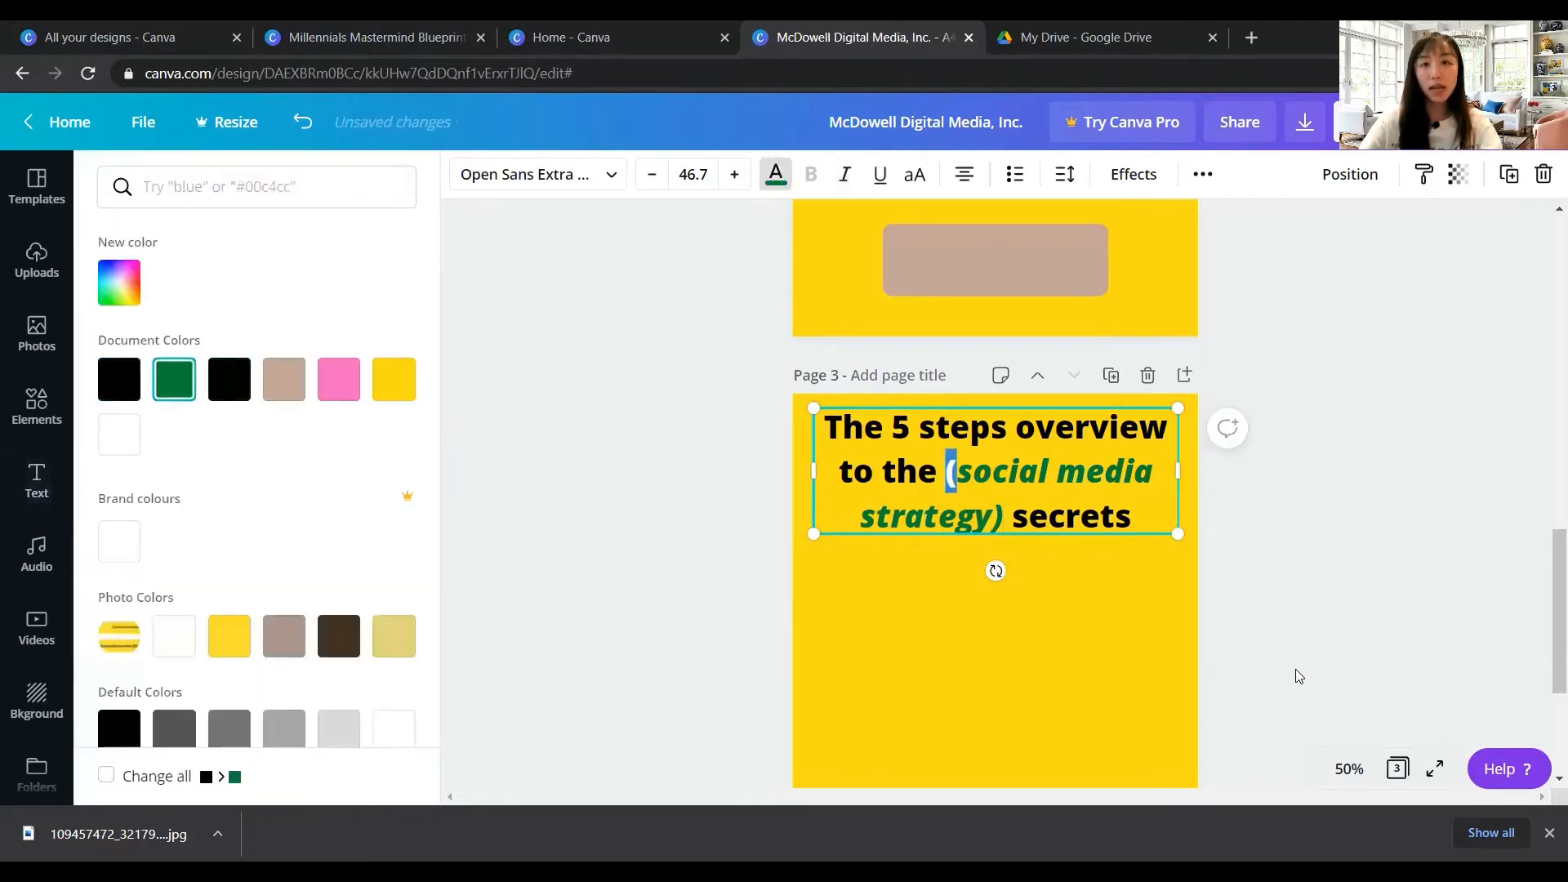
{"action": "key", "text": "Escape"}
{"action": "key", "text": "Escape"}
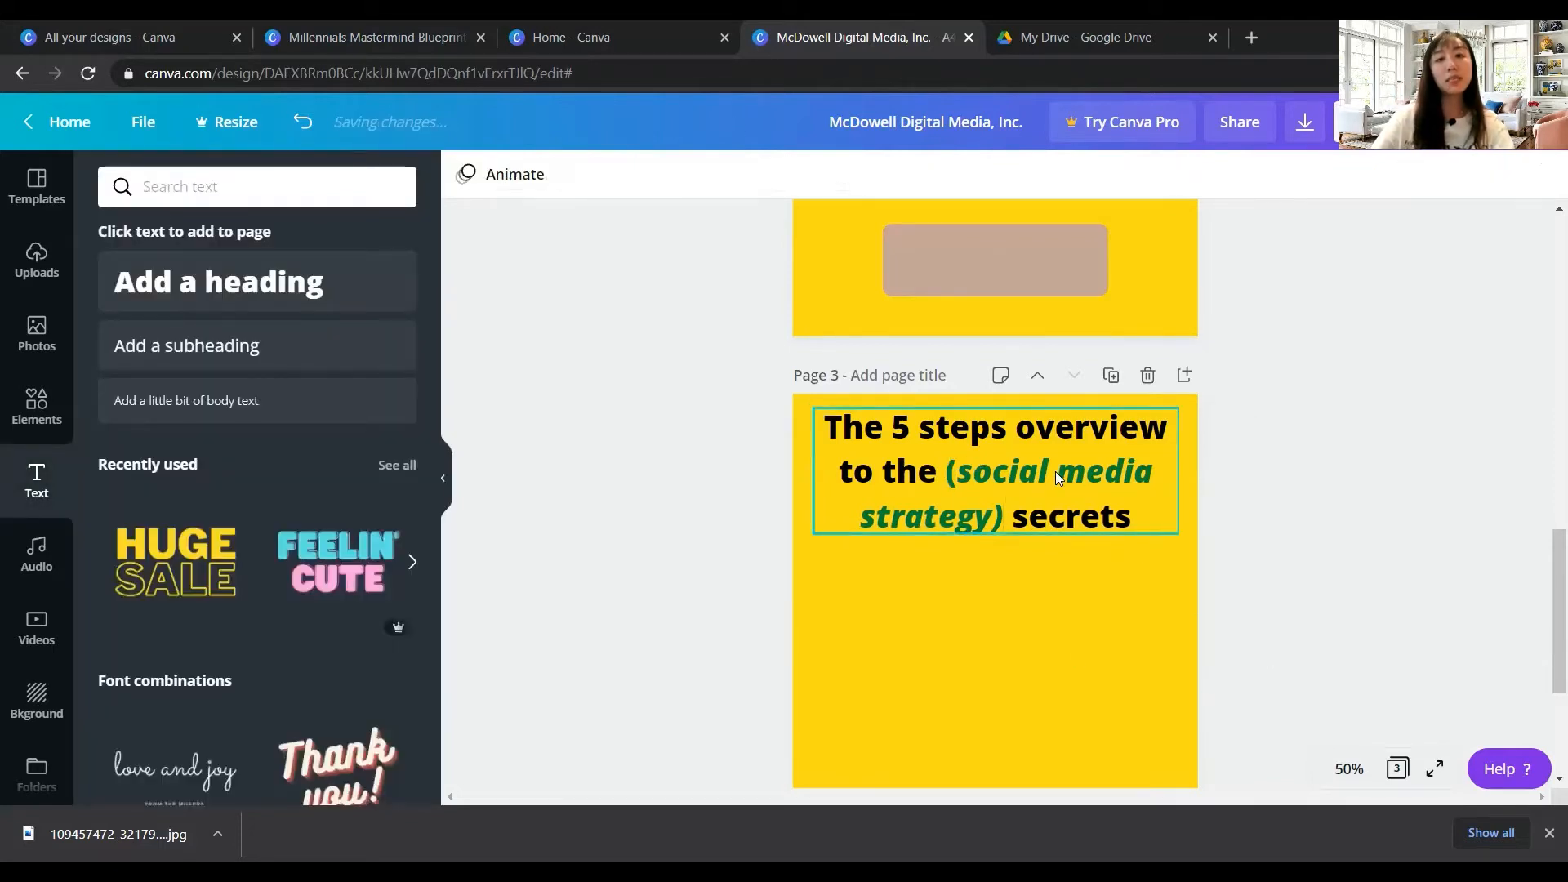
Check the Step 1 banner in the Millennials Mastermind Blueprint design and return to the McDowell Digital Media design
{"action": "scroll", "coordinate": [1078, 510], "scroll_direction": "down", "scroll_amount": 4}
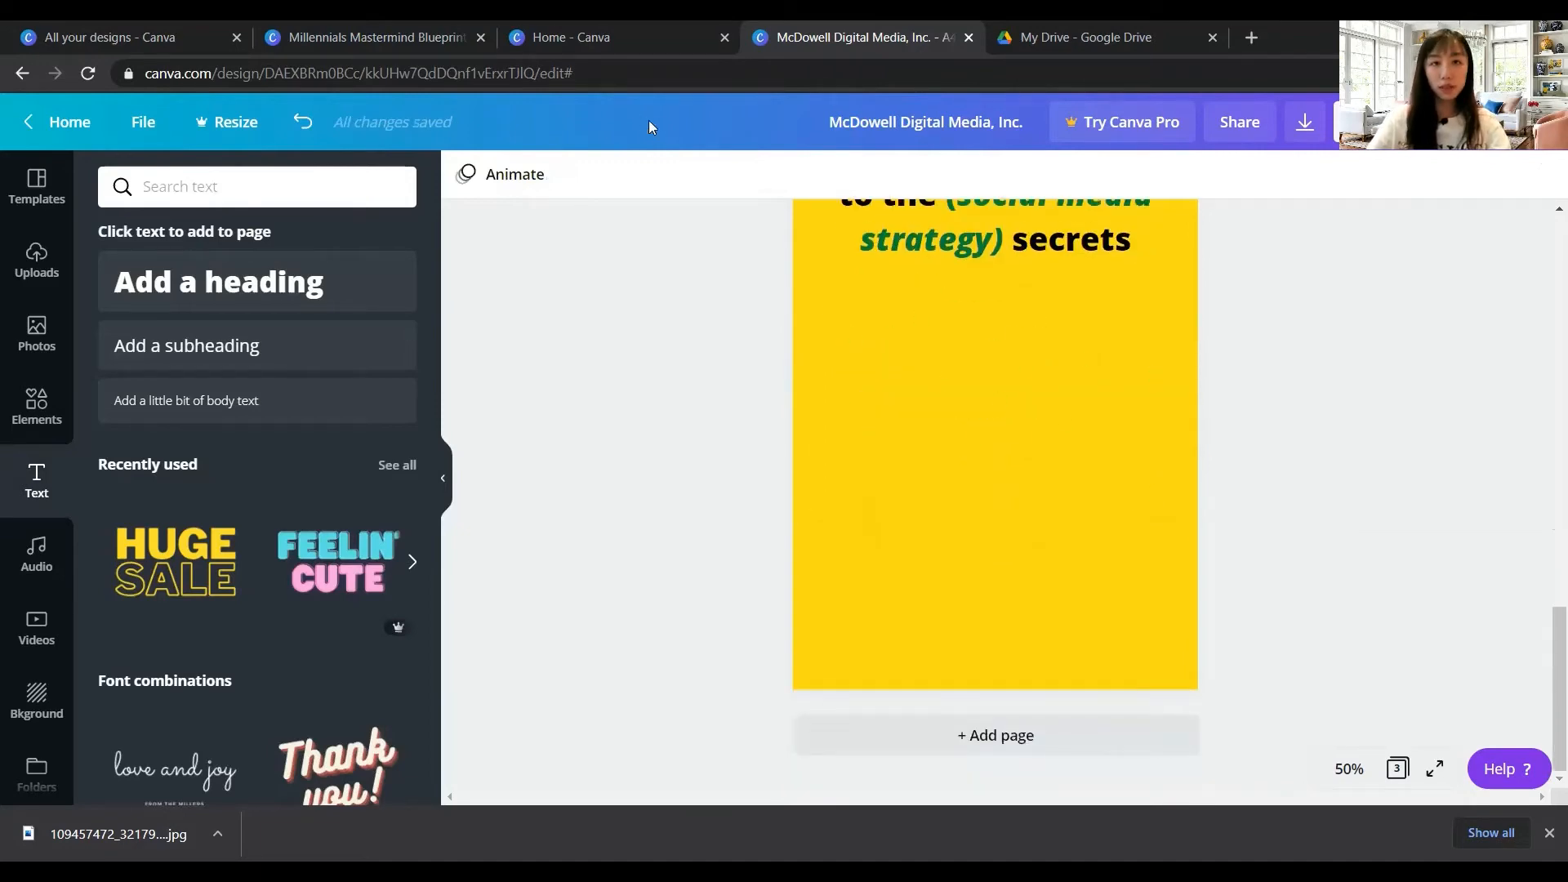
{"action": "left_click", "coordinate": [420, 25]}
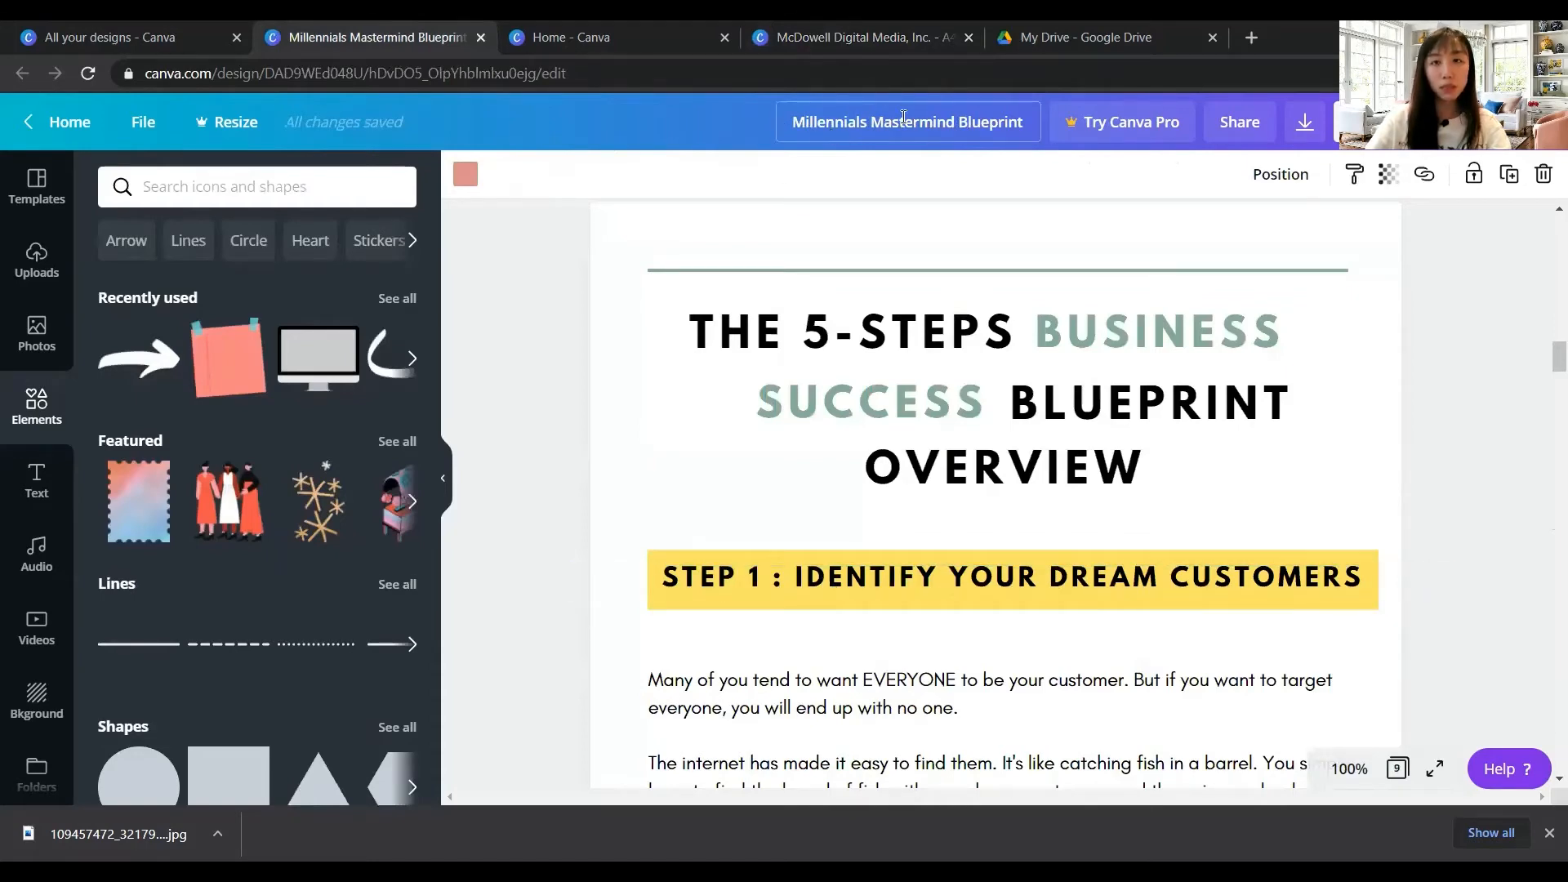
{"action": "left_click", "coordinate": [813, 48]}
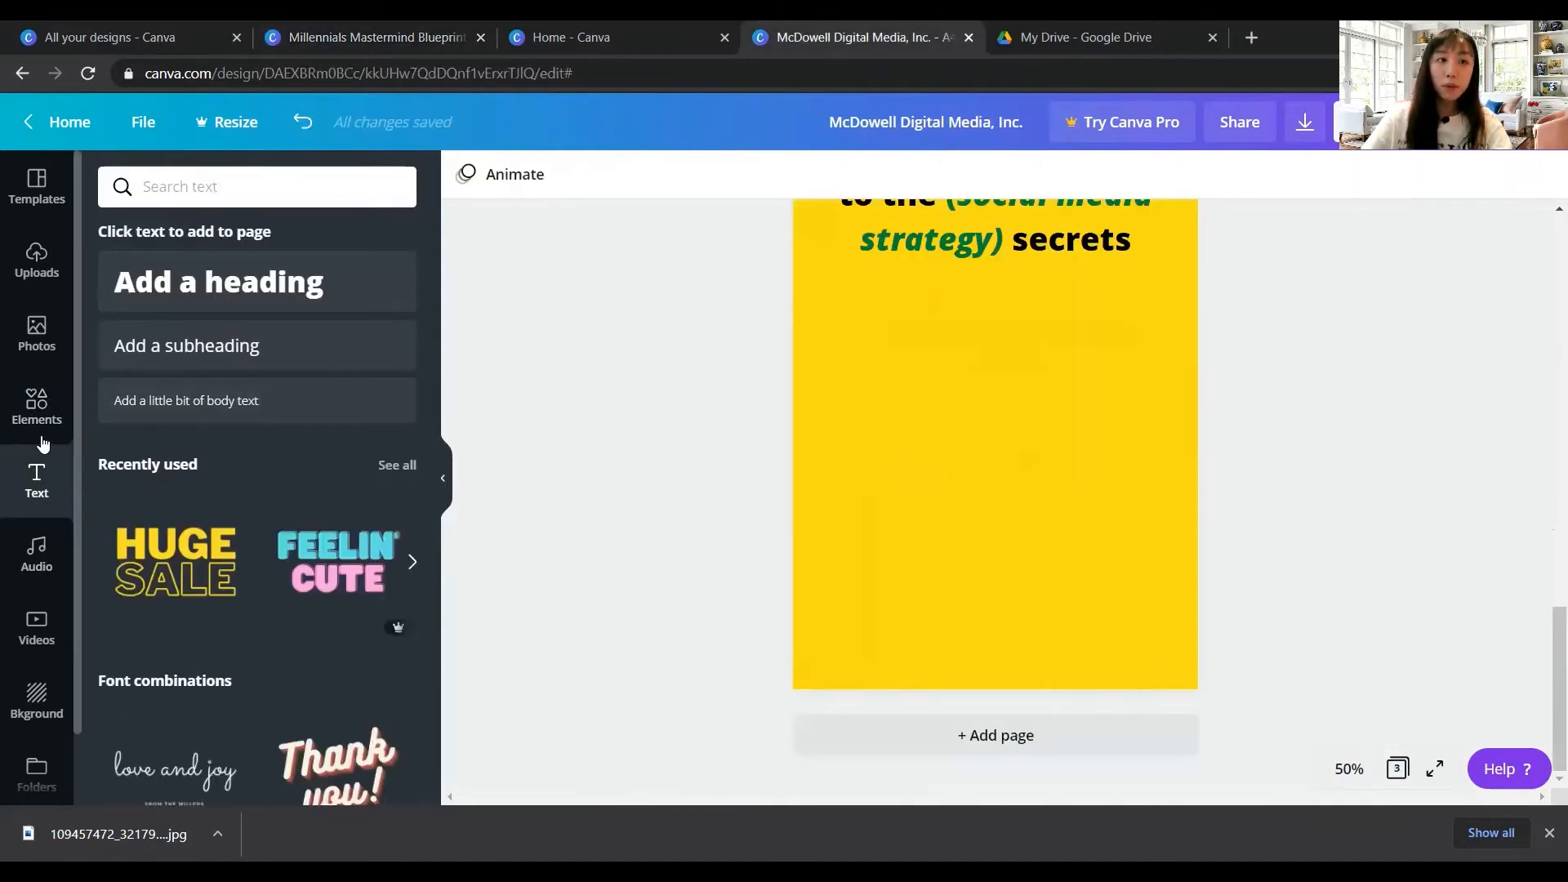
Paste the copied green rectangle below the page 3 heading and stretch it into a banner between the page margins
{"action": "left_click", "coordinate": [37, 406]}
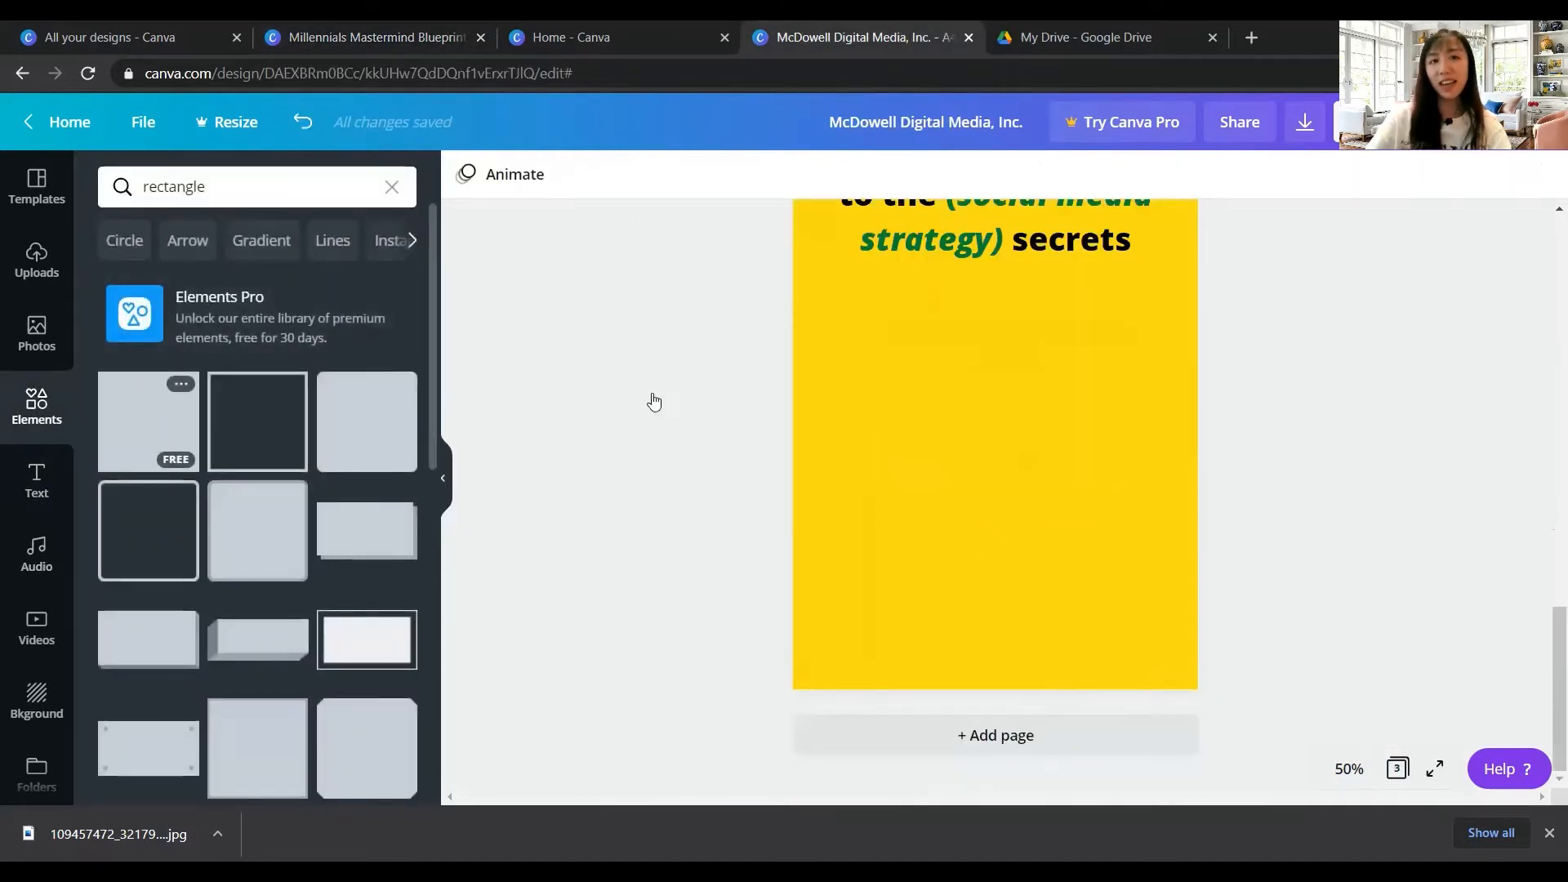
{"action": "key", "text": "ctrl+v"}
{"action": "left_click_drag", "start_coordinate": [1000, 511], "coordinate": [991, 349]}
{"action": "left_click_drag", "start_coordinate": [883, 323], "coordinate": [832, 321]}
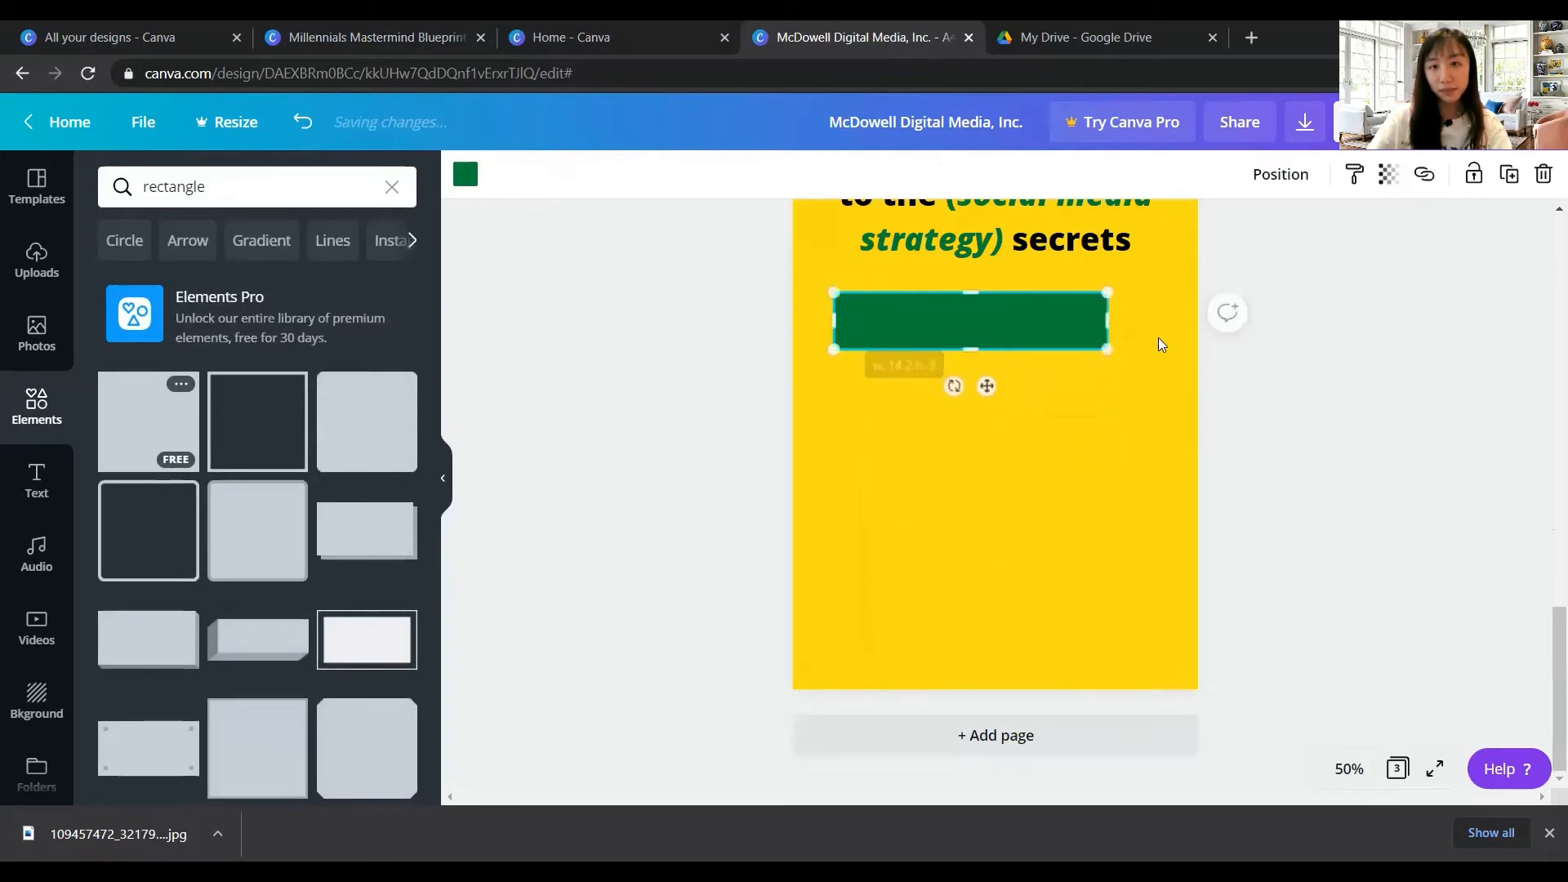
{"action": "left_click_drag", "start_coordinate": [1108, 321], "coordinate": [1158, 321]}
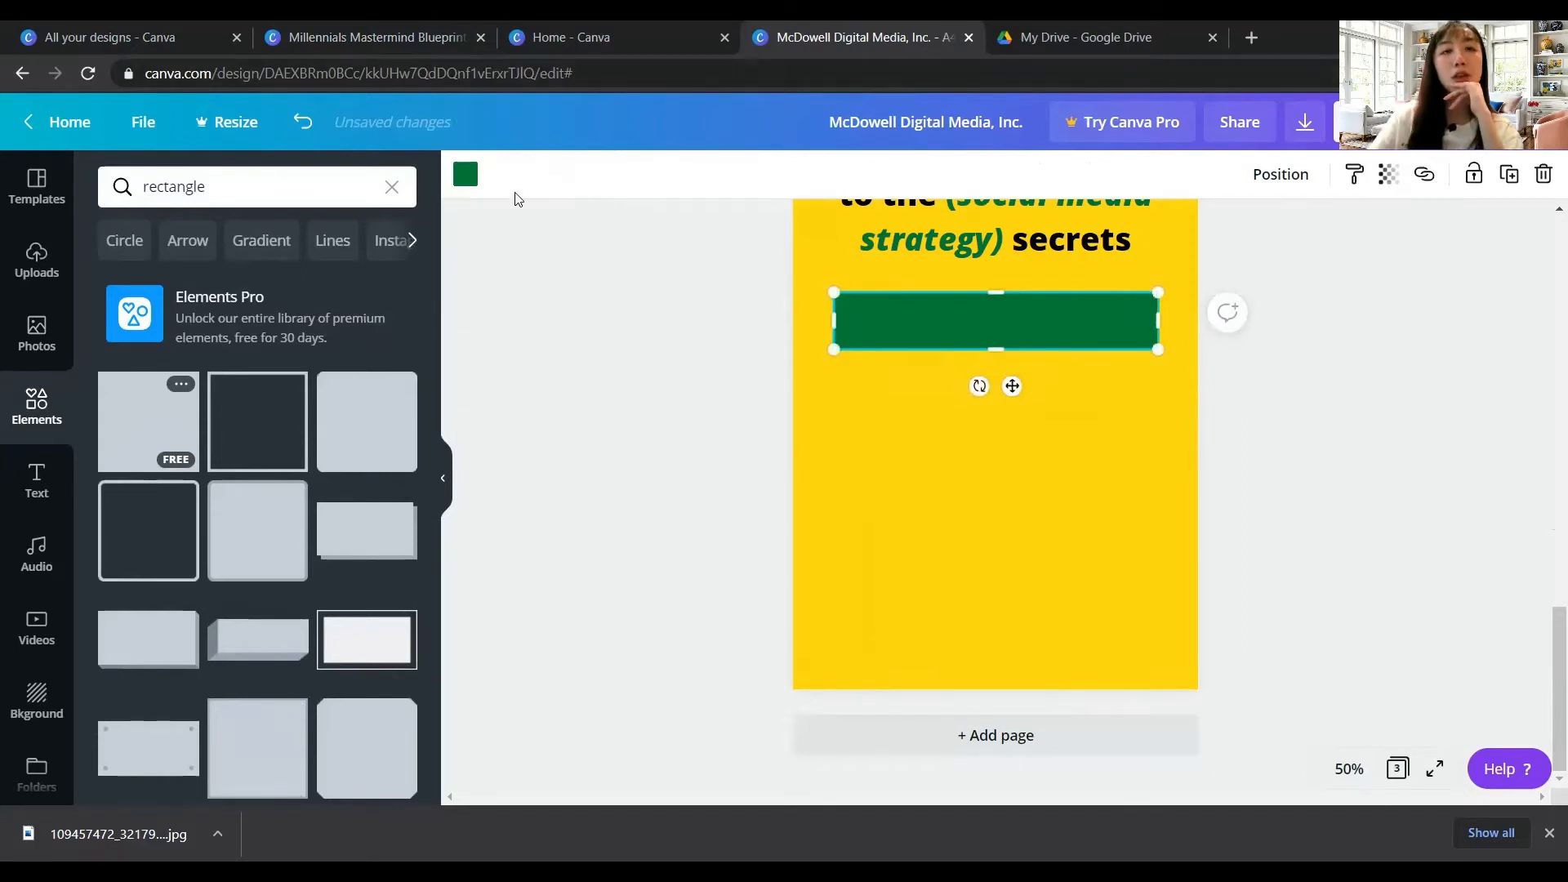
Change the pasted banner's fill from the default palette to white
{"action": "left_click", "coordinate": [466, 174]}
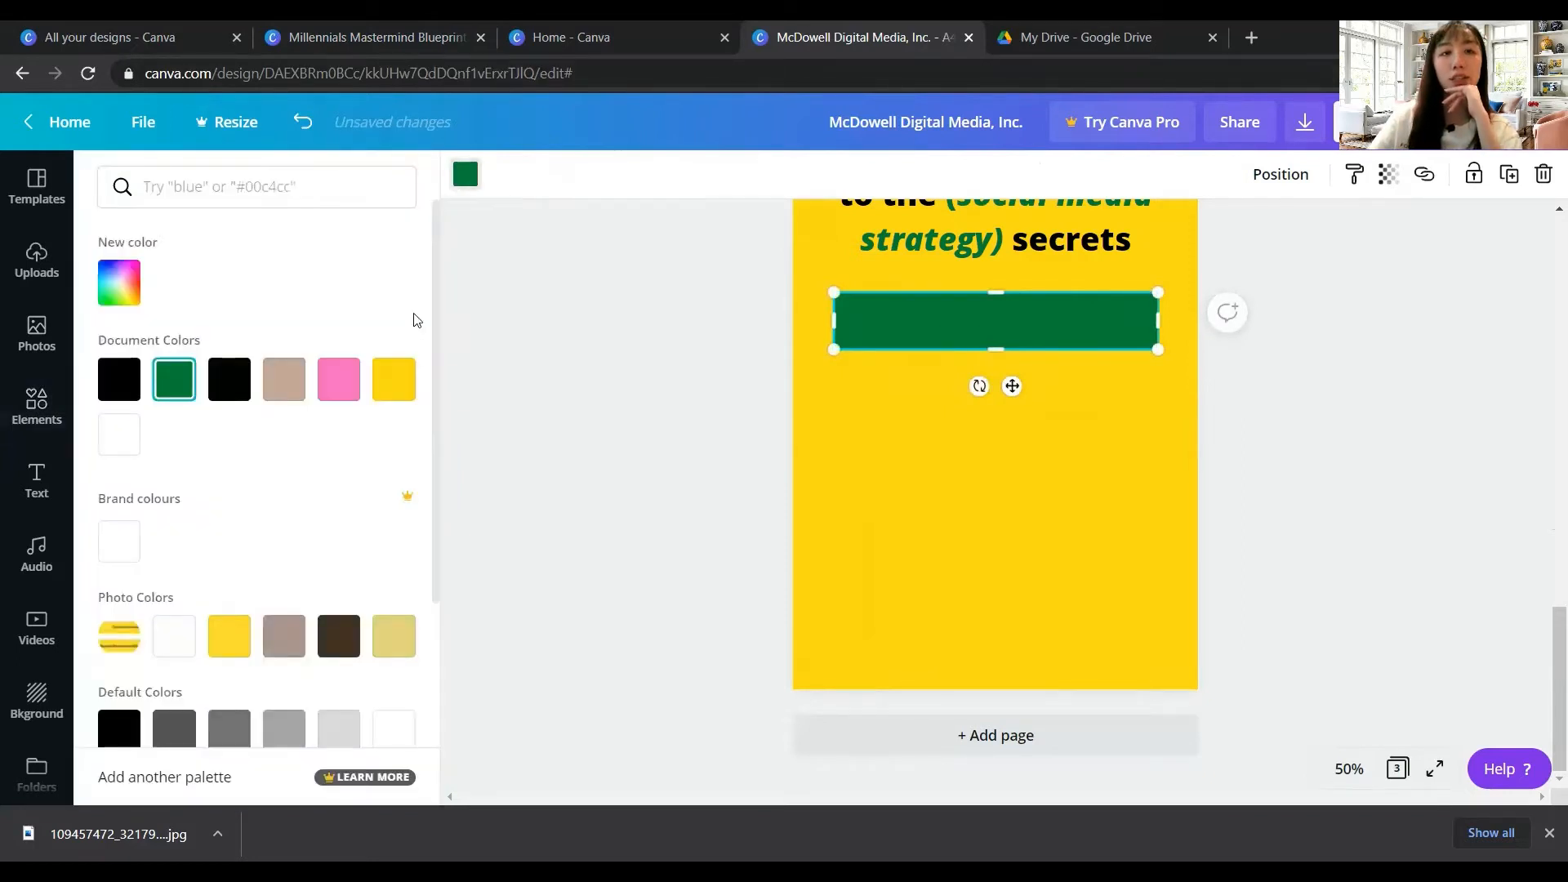
{"action": "left_click", "coordinate": [391, 737]}
{"action": "left_click", "coordinate": [983, 477]}
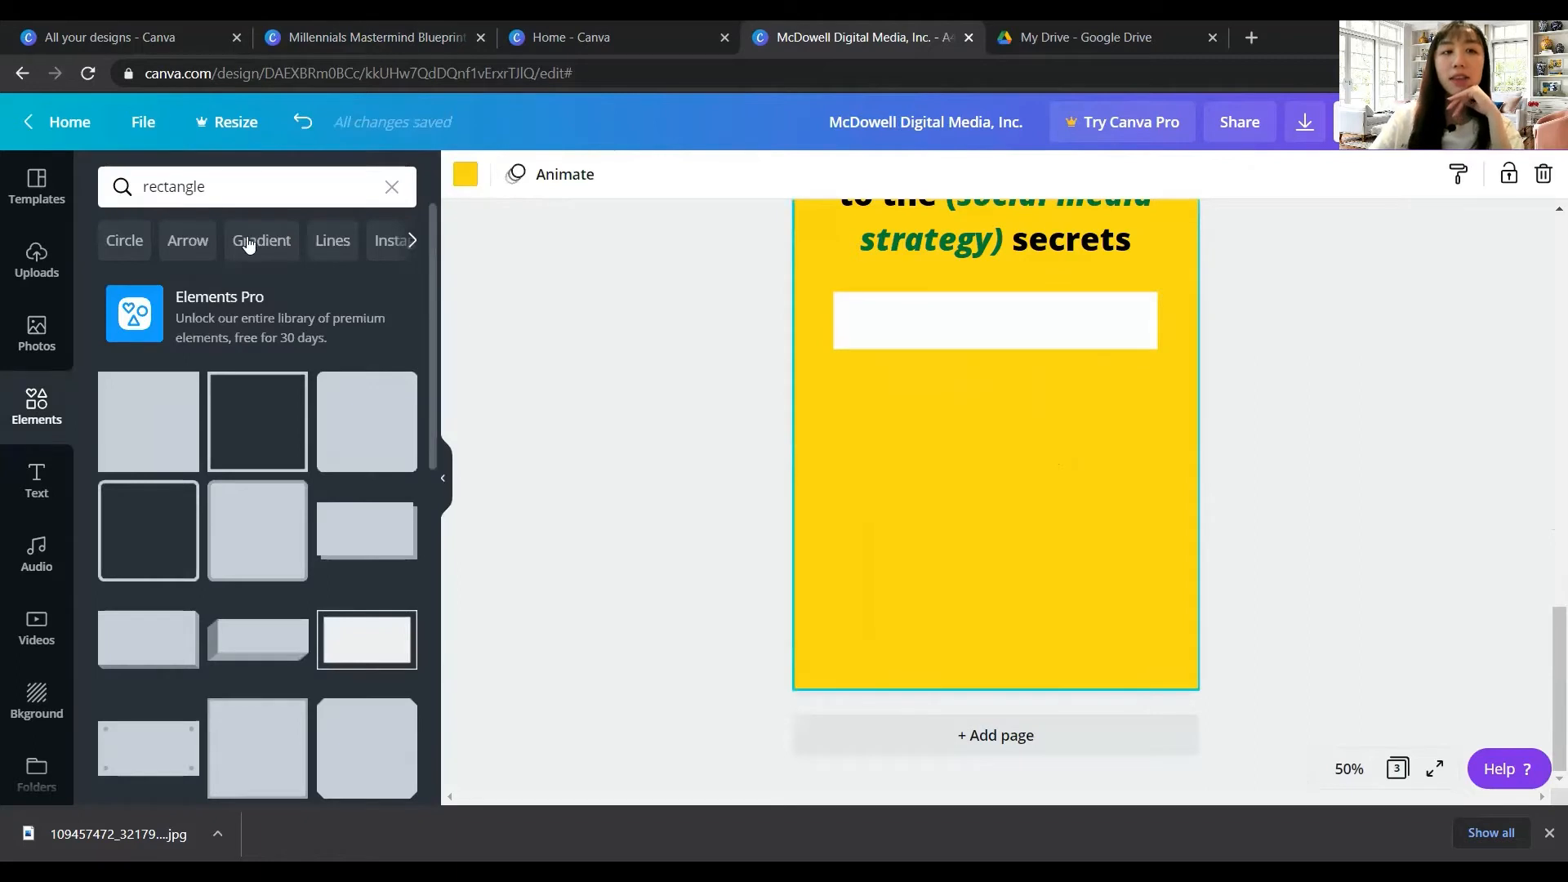
Search the elements for "highlight" and insert the free purple brush stroke on page 3
{"action": "left_click", "coordinate": [298, 192]}
{"action": "key", "text": "ctrl+a"}
{"action": "key", "text": "BackSpace"}
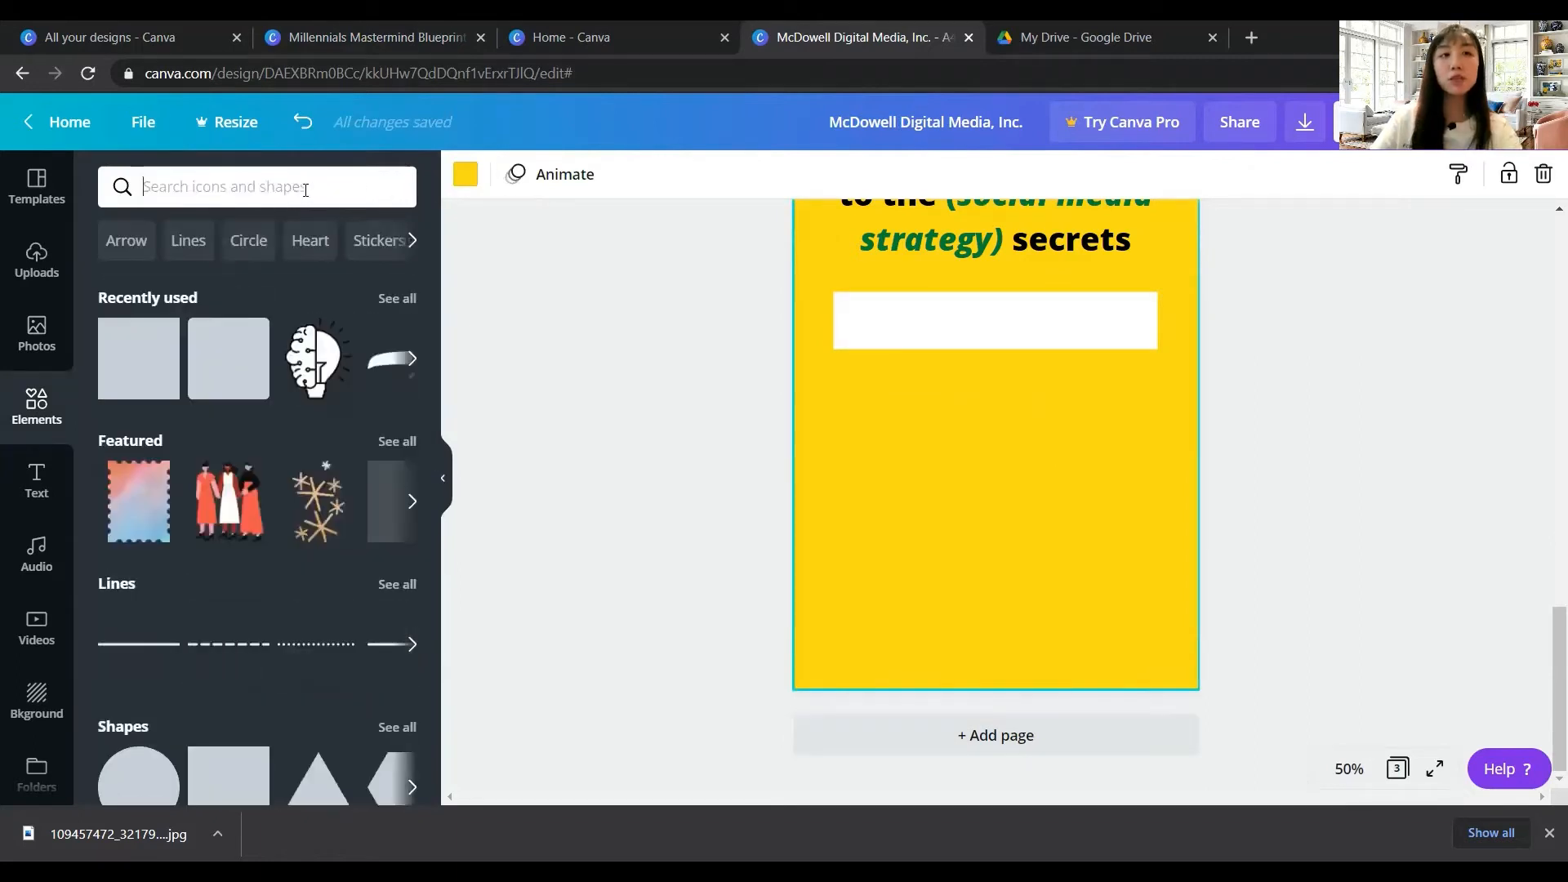
{"action": "type", "text": "highlight"}
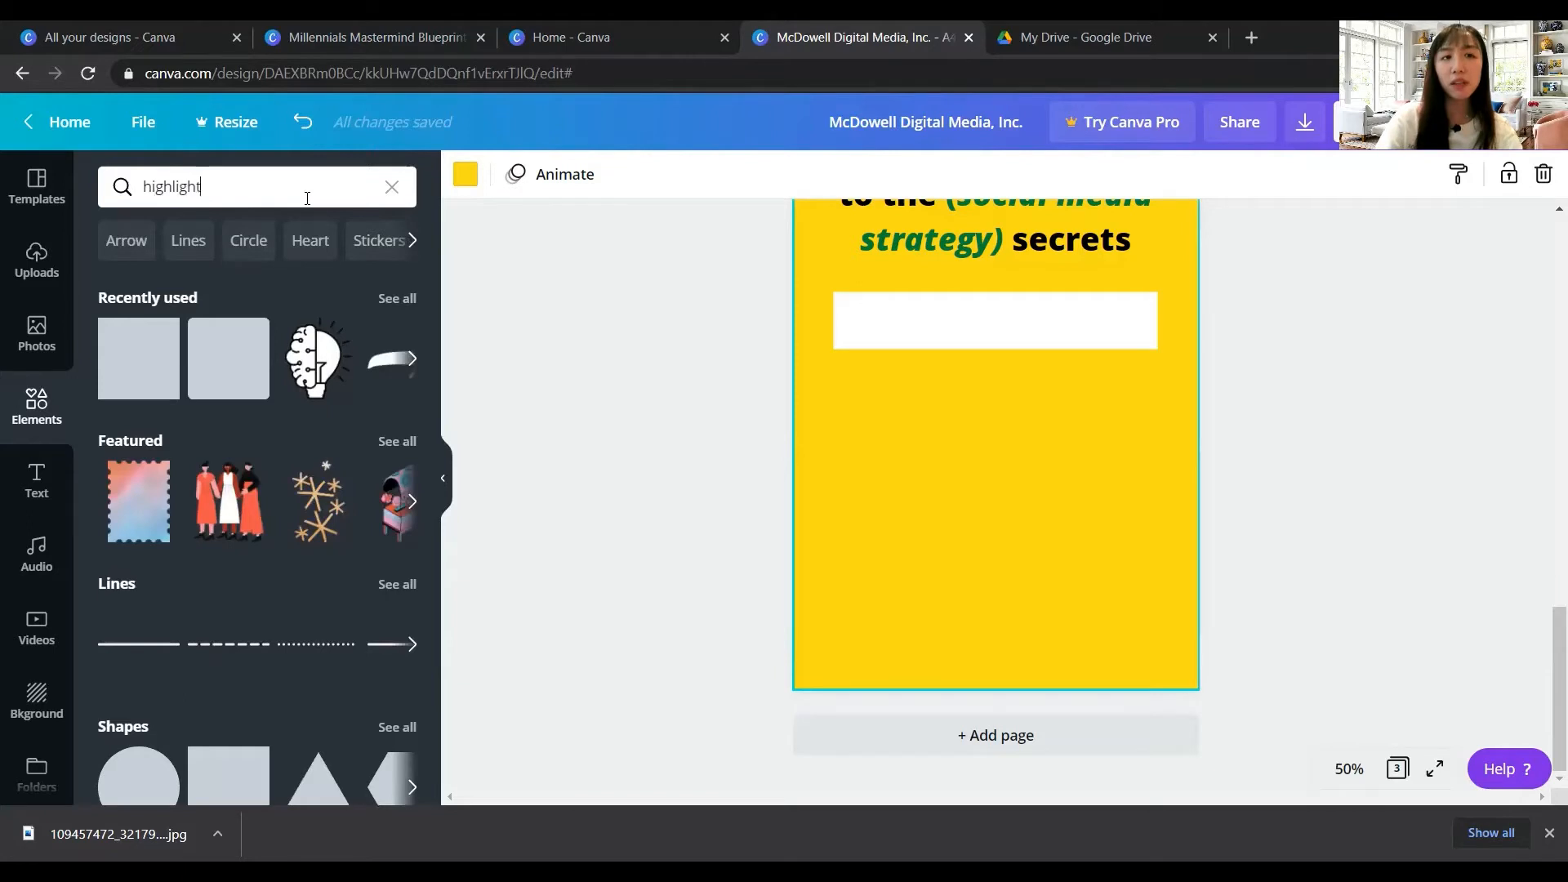
{"action": "key", "text": "Return"}
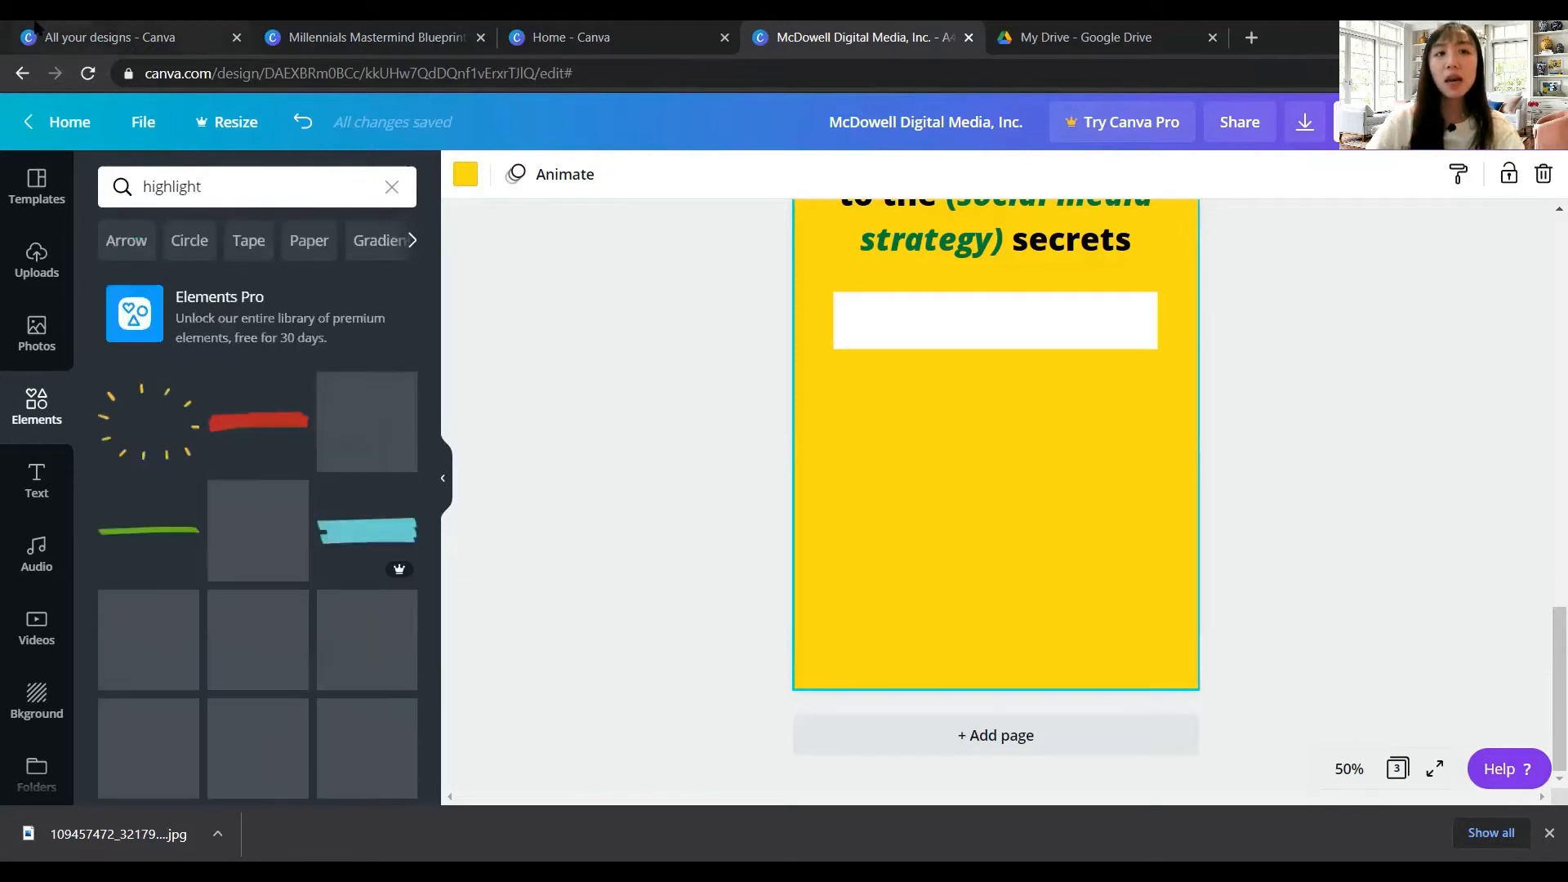
{"action": "scroll", "coordinate": [364, 494], "scroll_direction": "down", "scroll_amount": 4}
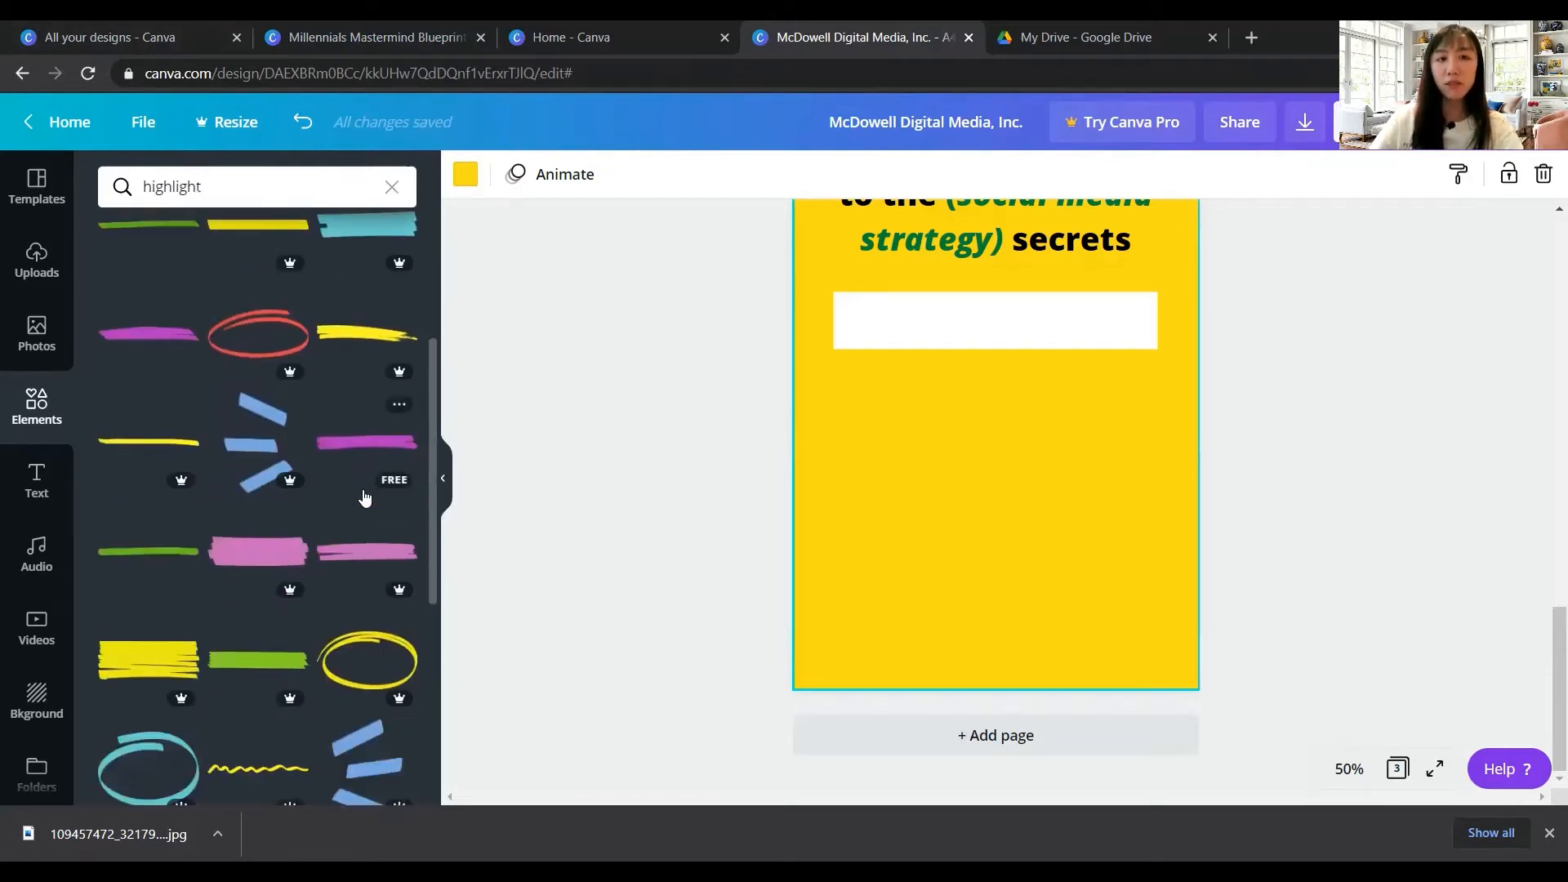
{"action": "left_click", "coordinate": [396, 447]}
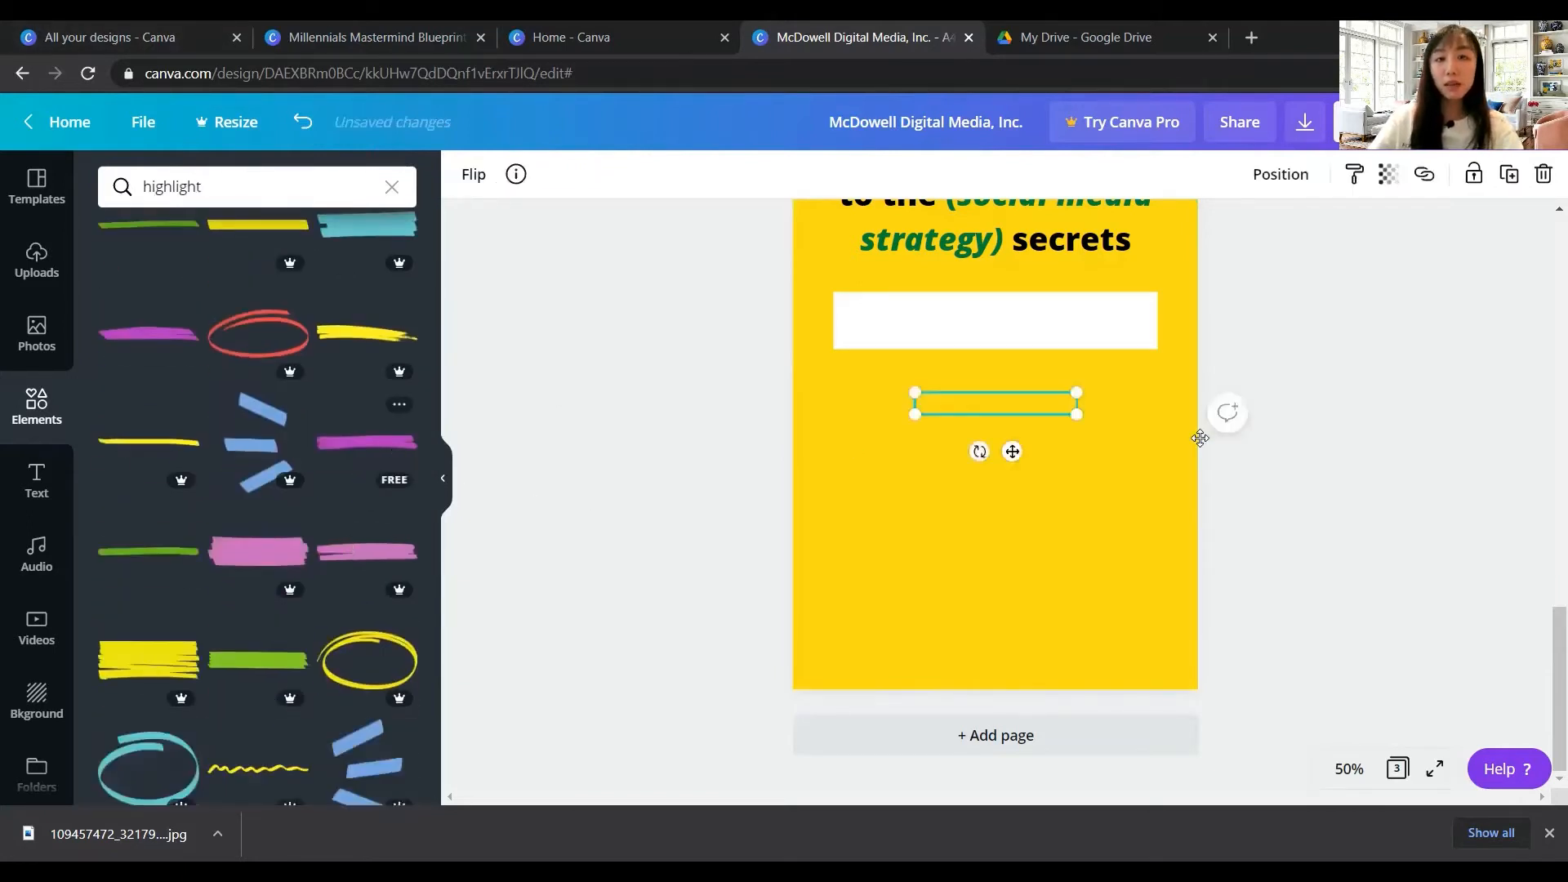
Enlarge the brush stroke to nearly the page width and put it in place of the white banner, deleting the banner
{"action": "left_click_drag", "start_coordinate": [1072, 413], "coordinate": [1190, 454]}
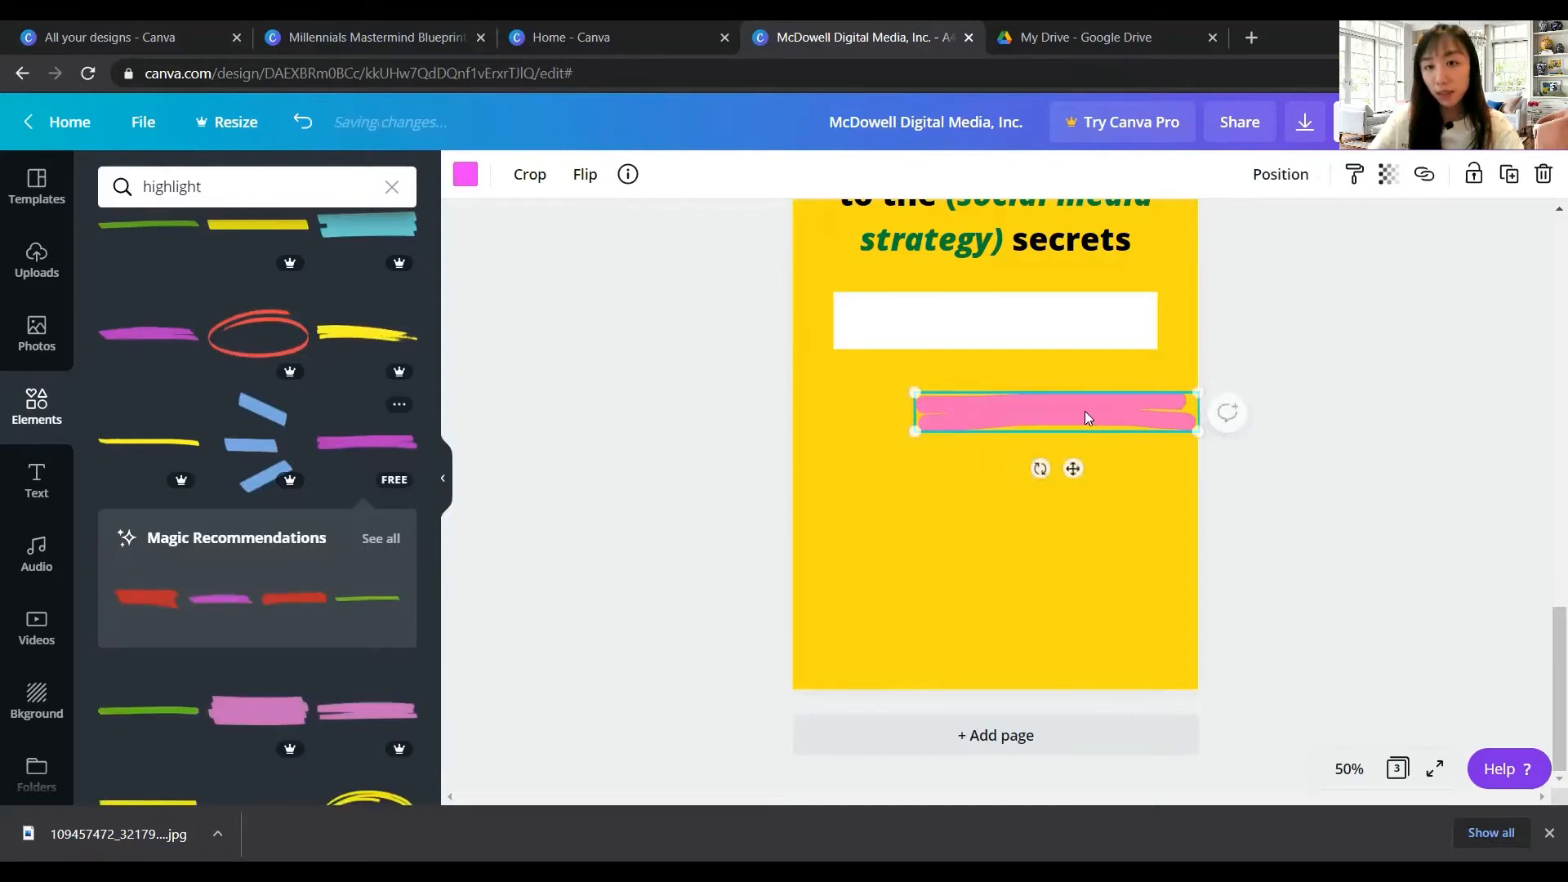
{"action": "mouse_move", "coordinate": [1085, 413]}
{"action": "left_mouse_down"}
{"action": "mouse_move", "coordinate": [980, 297]}
{"action": "mouse_move", "coordinate": [1025, 388]}
{"action": "mouse_move", "coordinate": [1002, 309]}
{"action": "left_mouse_up"}
{"action": "left_click", "coordinate": [1051, 301]}
{"action": "key", "text": "Delete"}
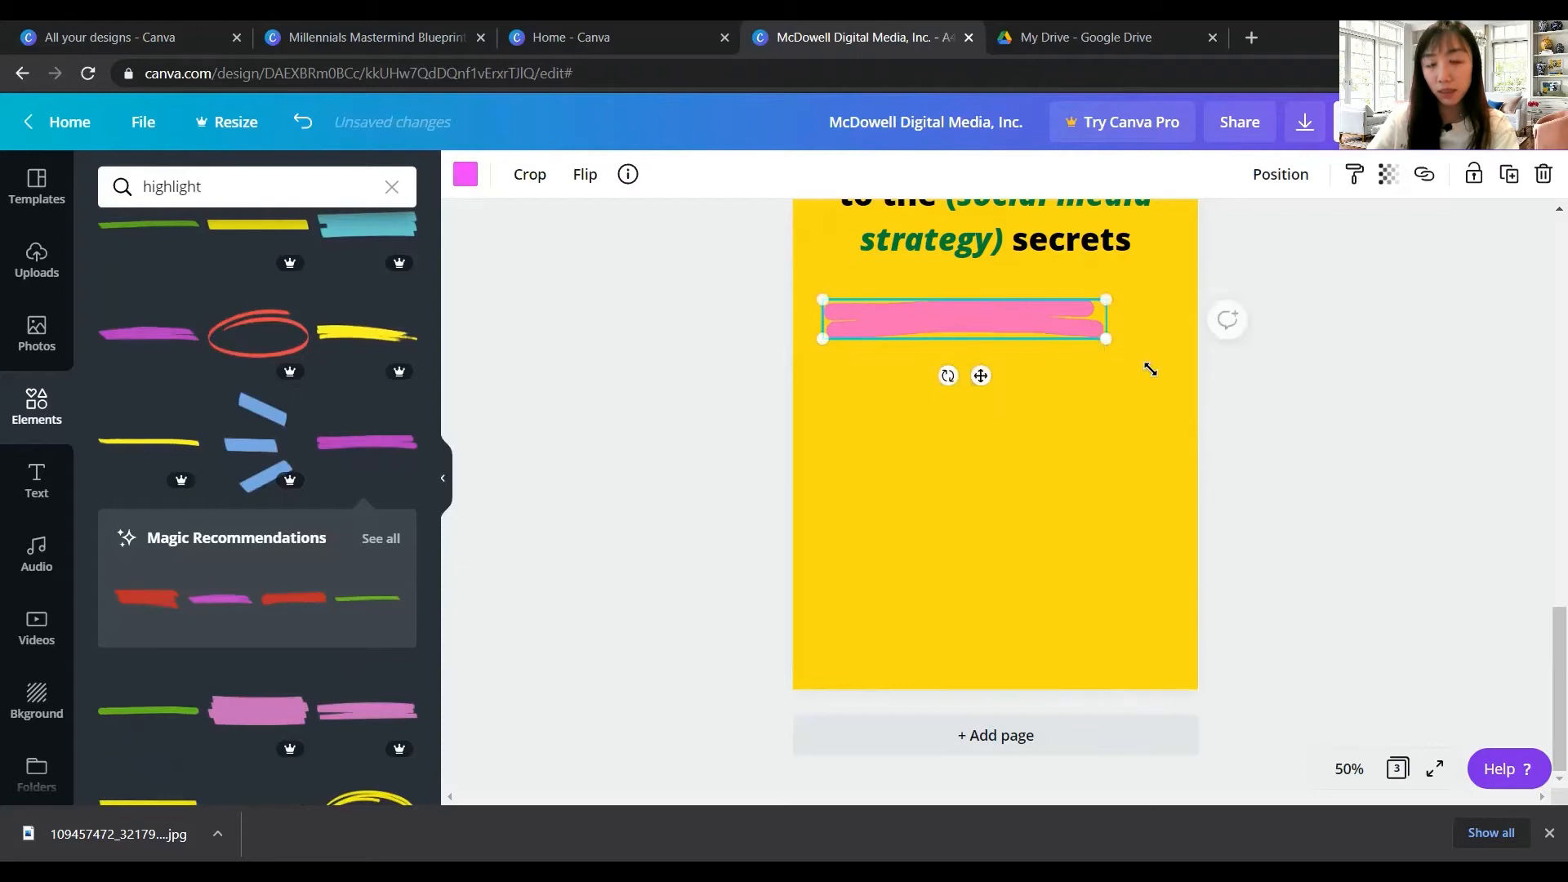
{"action": "left_click_drag", "start_coordinate": [1149, 369], "coordinate": [1167, 379]}
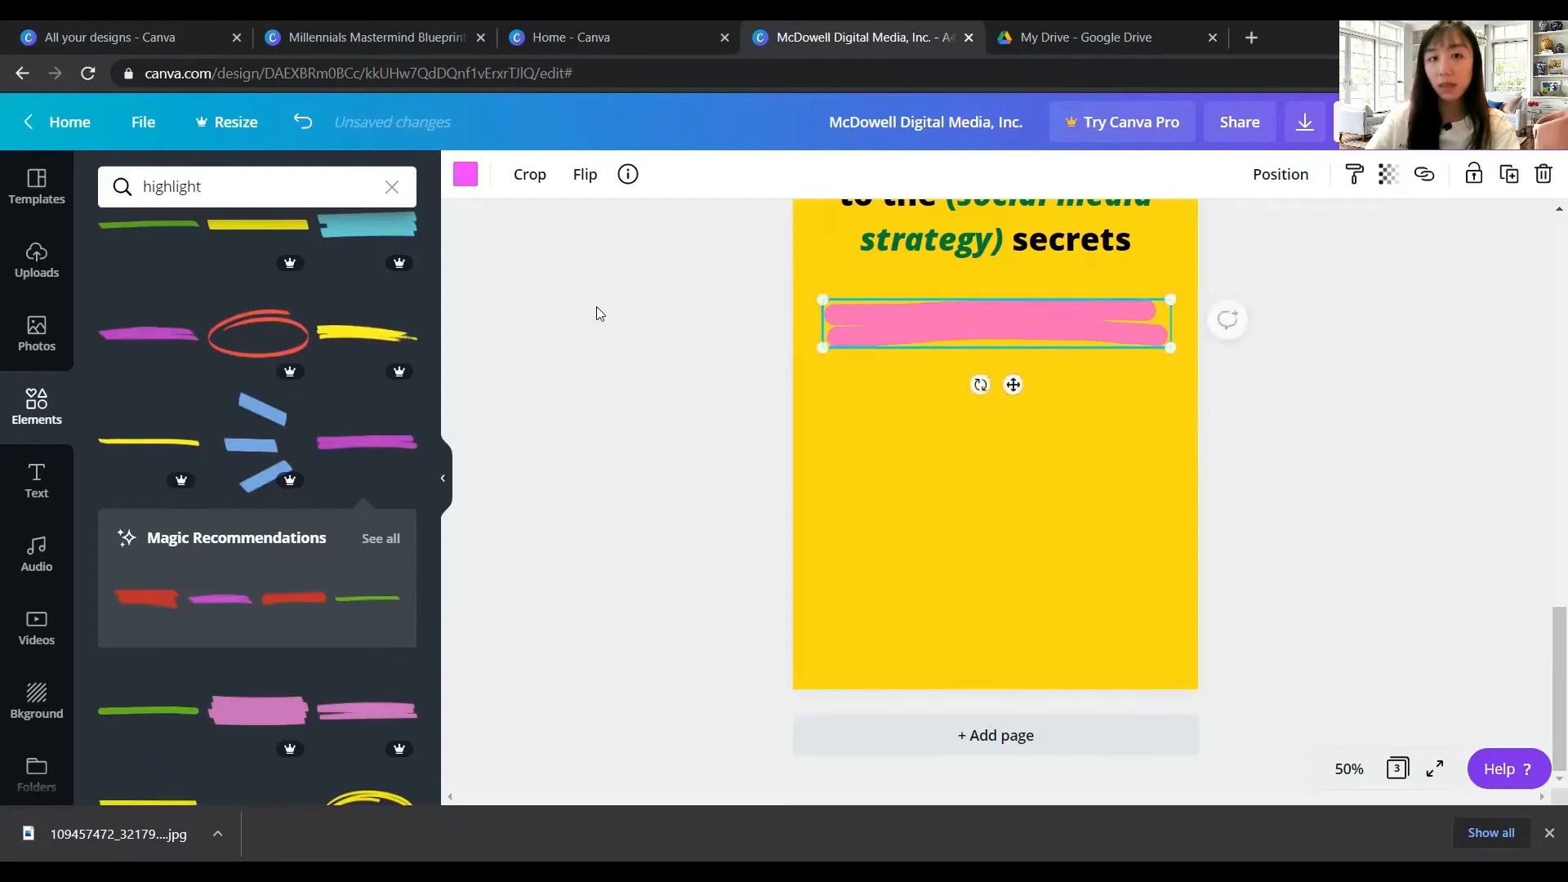
Recolor the brush stroke below the page 3 heading black
{"action": "left_click", "coordinate": [471, 178]}
{"action": "left_click", "coordinate": [223, 377]}
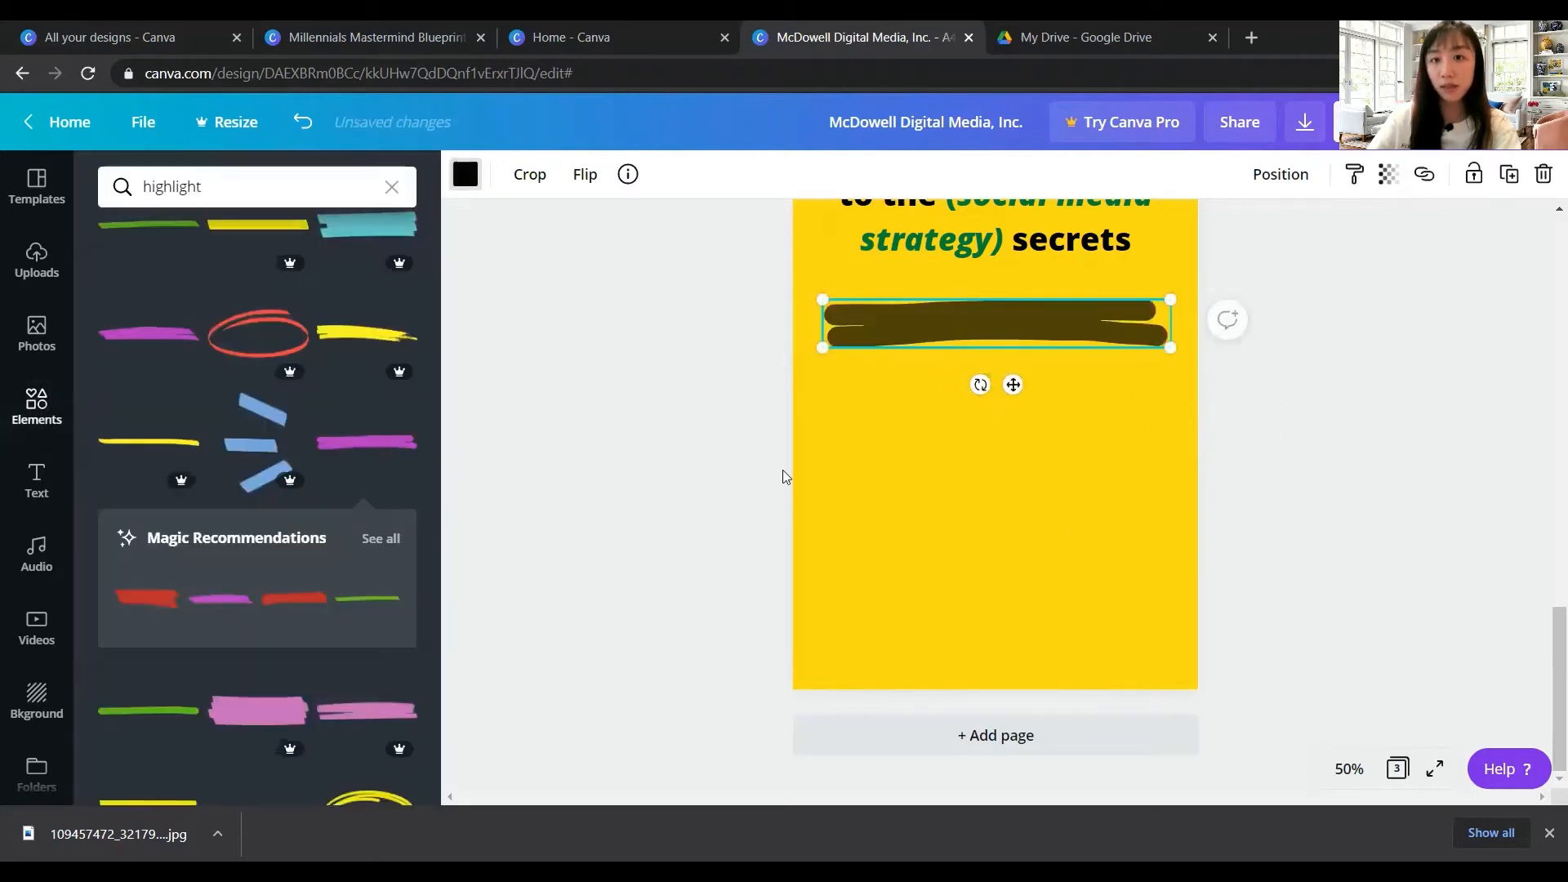
{"action": "left_click", "coordinate": [1204, 547]}
{"action": "left_click", "coordinate": [1036, 335]}
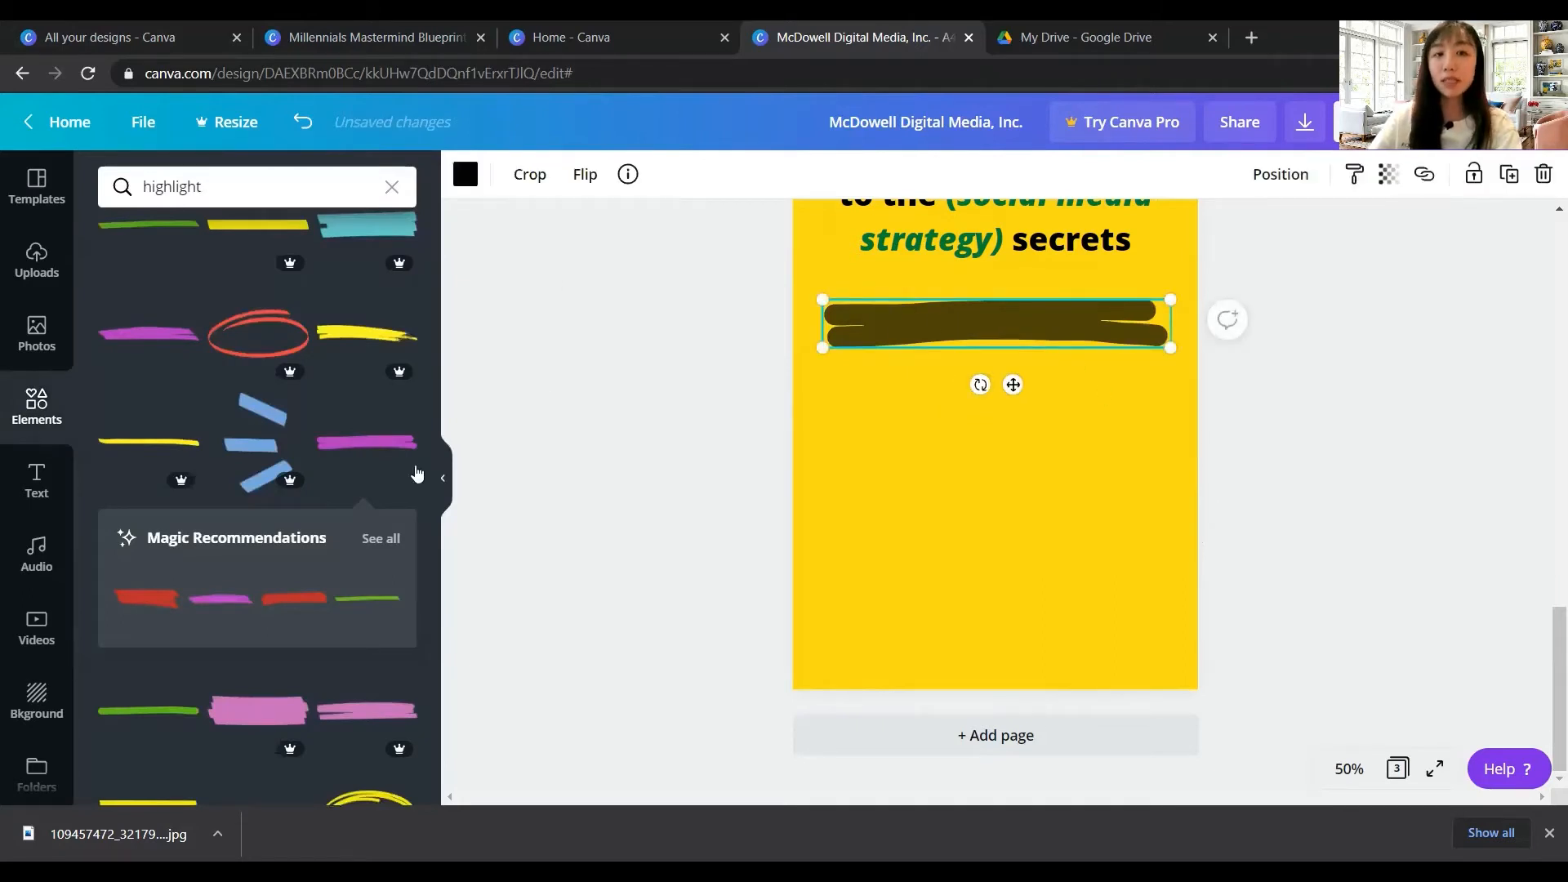
Insert the free red highlight brush stroke, enlarge it to about 17.8 by 5.1 and place it over the black stroke
{"action": "scroll", "coordinate": [270, 522], "scroll_direction": "down", "scroll_amount": 5}
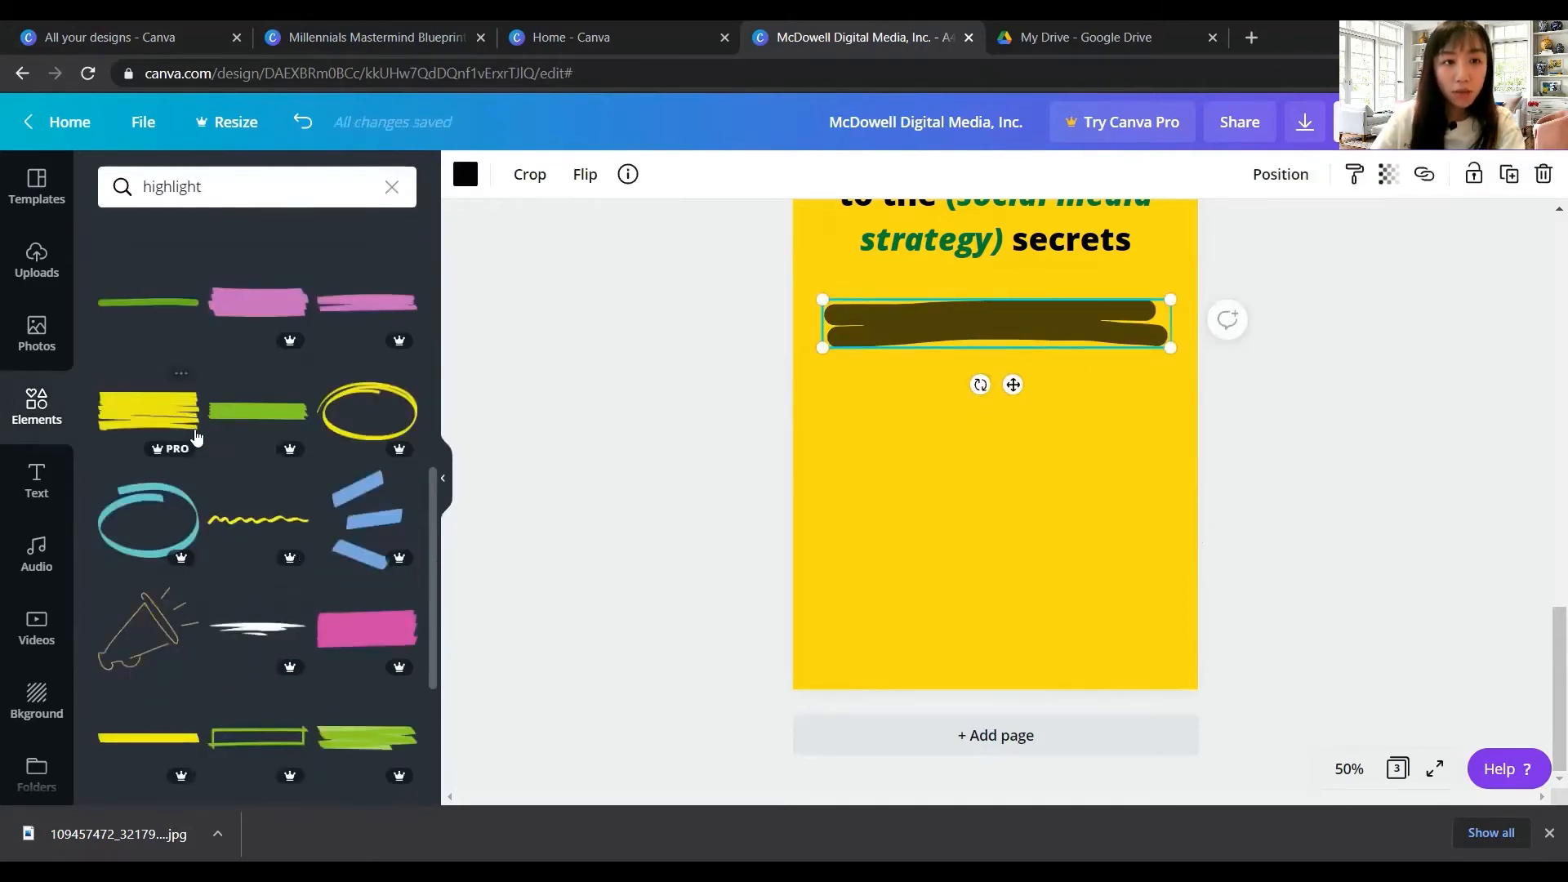
{"action": "scroll", "coordinate": [181, 457], "scroll_direction": "down", "scroll_amount": 5}
{"action": "scroll", "coordinate": [374, 413], "scroll_direction": "up", "scroll_amount": 1}
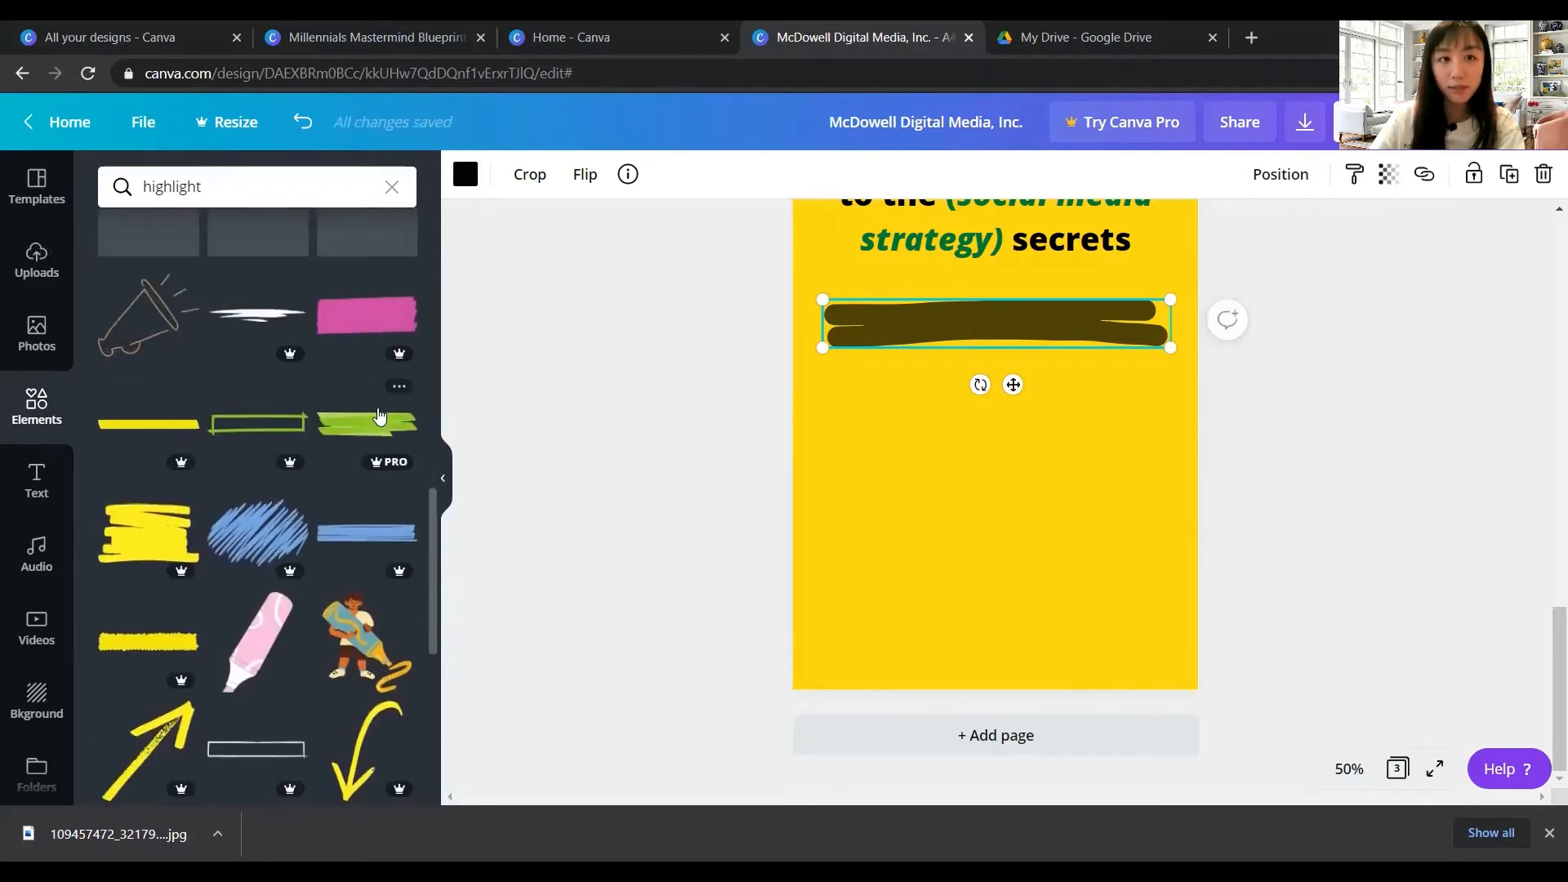
{"action": "scroll", "coordinate": [353, 433], "scroll_direction": "up", "scroll_amount": 1}
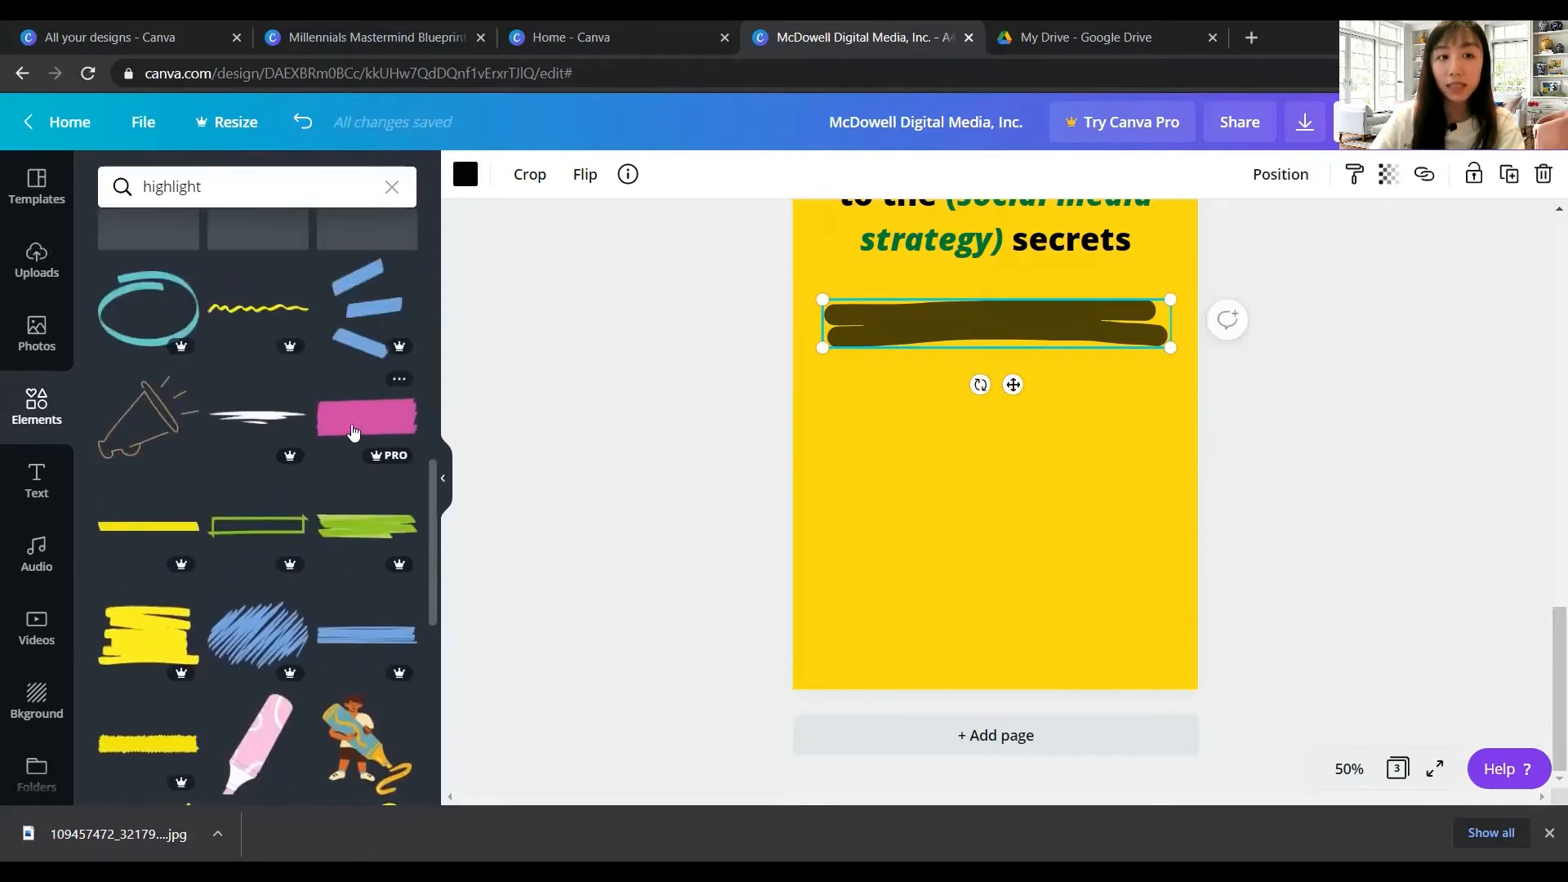
{"action": "scroll", "coordinate": [354, 433], "scroll_direction": "down", "scroll_amount": 4}
{"action": "scroll", "coordinate": [347, 435], "scroll_direction": "up", "scroll_amount": 9}
{"action": "scroll", "coordinate": [344, 436], "scroll_direction": "up", "scroll_amount": 4}
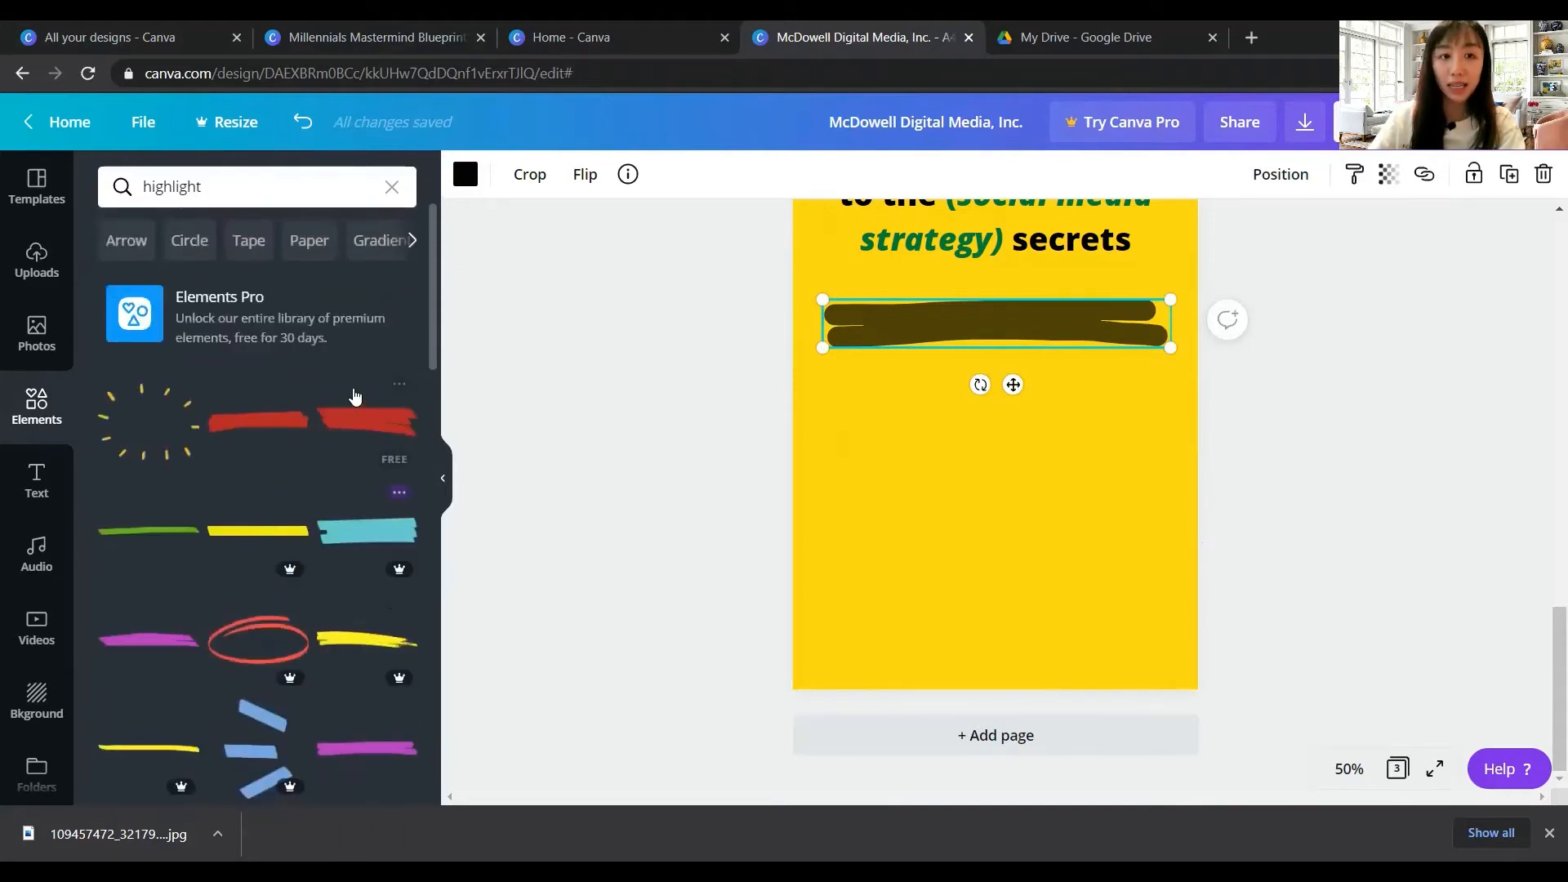
{"action": "left_click", "coordinate": [377, 420]}
{"action": "left_click_drag", "start_coordinate": [1075, 426], "coordinate": [1250, 507]}
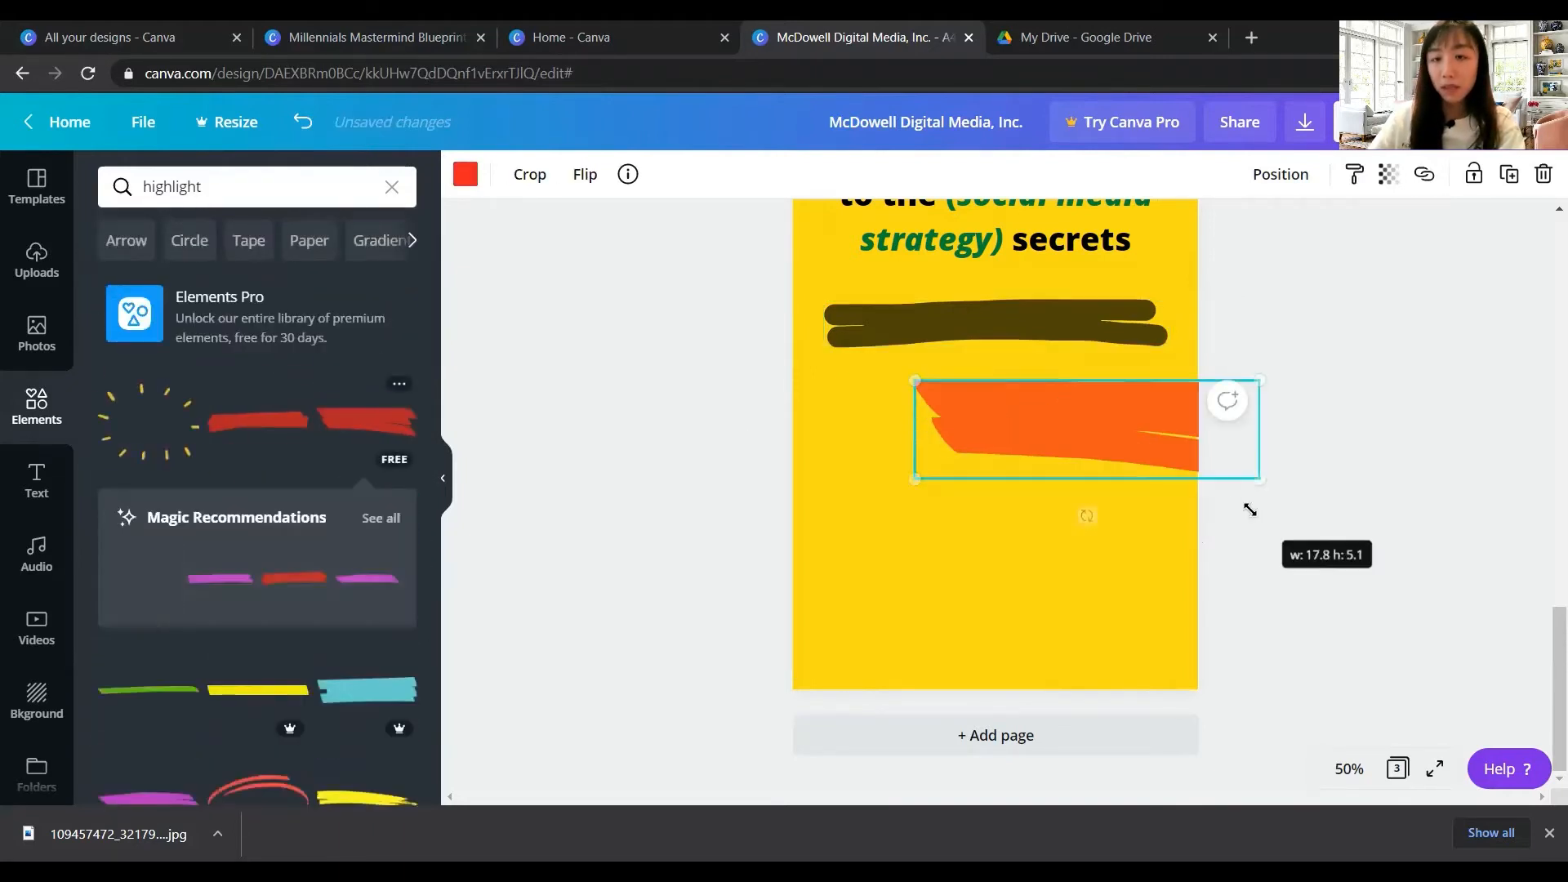
{"action": "mouse_move", "coordinate": [1078, 418]}
{"action": "left_mouse_down"}
{"action": "mouse_move", "coordinate": [980, 414]}
{"action": "mouse_move", "coordinate": [1124, 427]}
{"action": "mouse_move", "coordinate": [1032, 320]}
{"action": "left_mouse_up"}
Delete both the black and the red brush strokes from page 3
{"action": "left_click", "coordinate": [1083, 312]}
{"action": "key", "text": "Delete"}
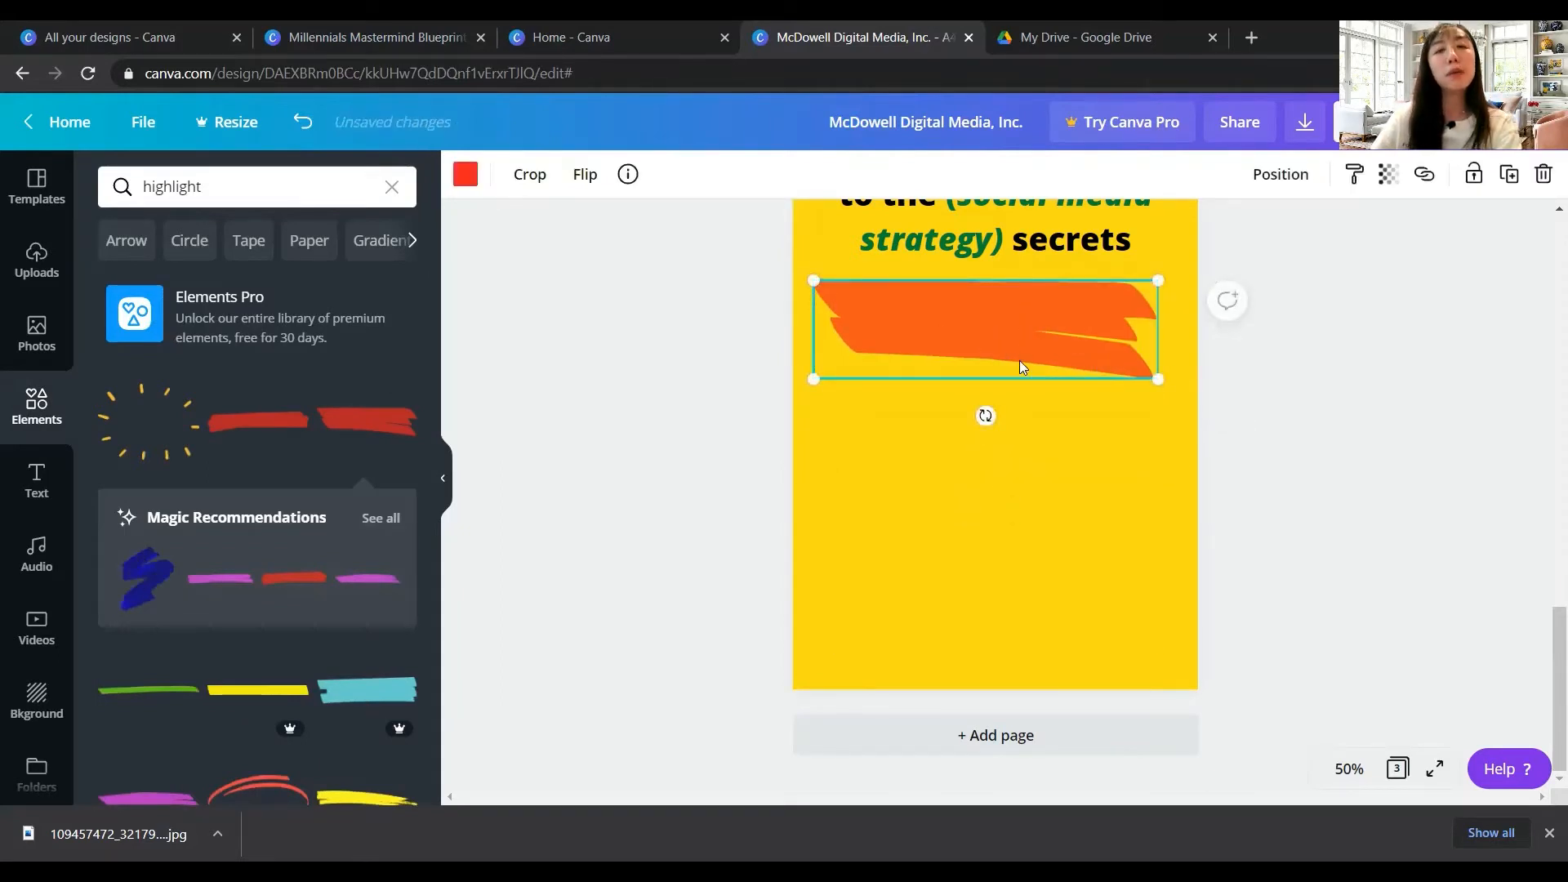
{"action": "key", "text": "Delete"}
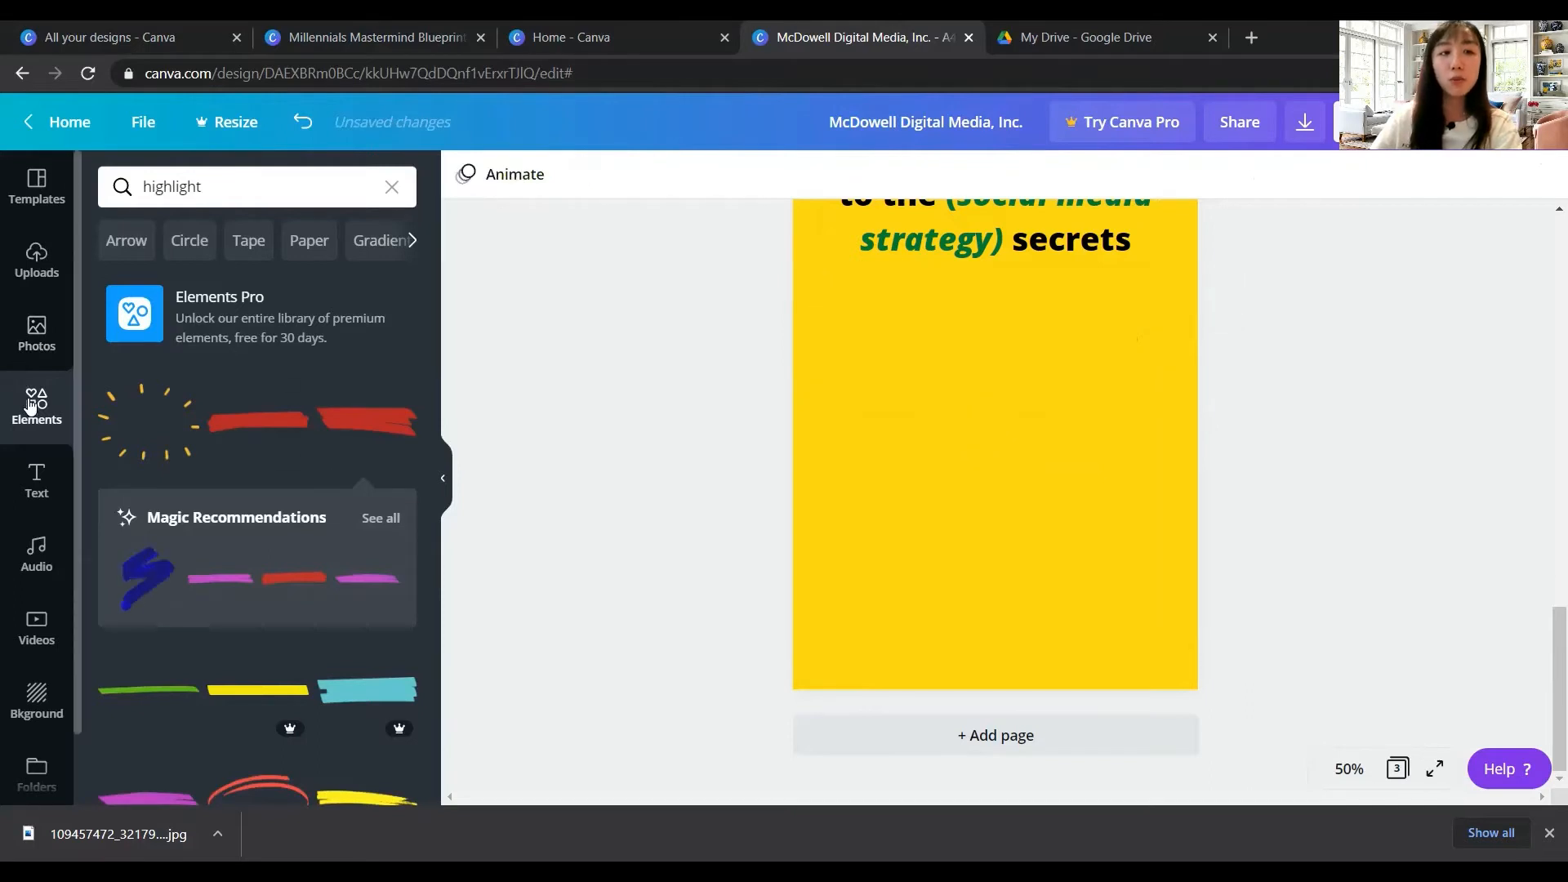
Insert a rectangle from a "rectangle" elements search and shape it into a banner about 16.8 wide below the page 3 heading
{"action": "left_click", "coordinate": [175, 193]}
{"action": "type", "text": "re"}
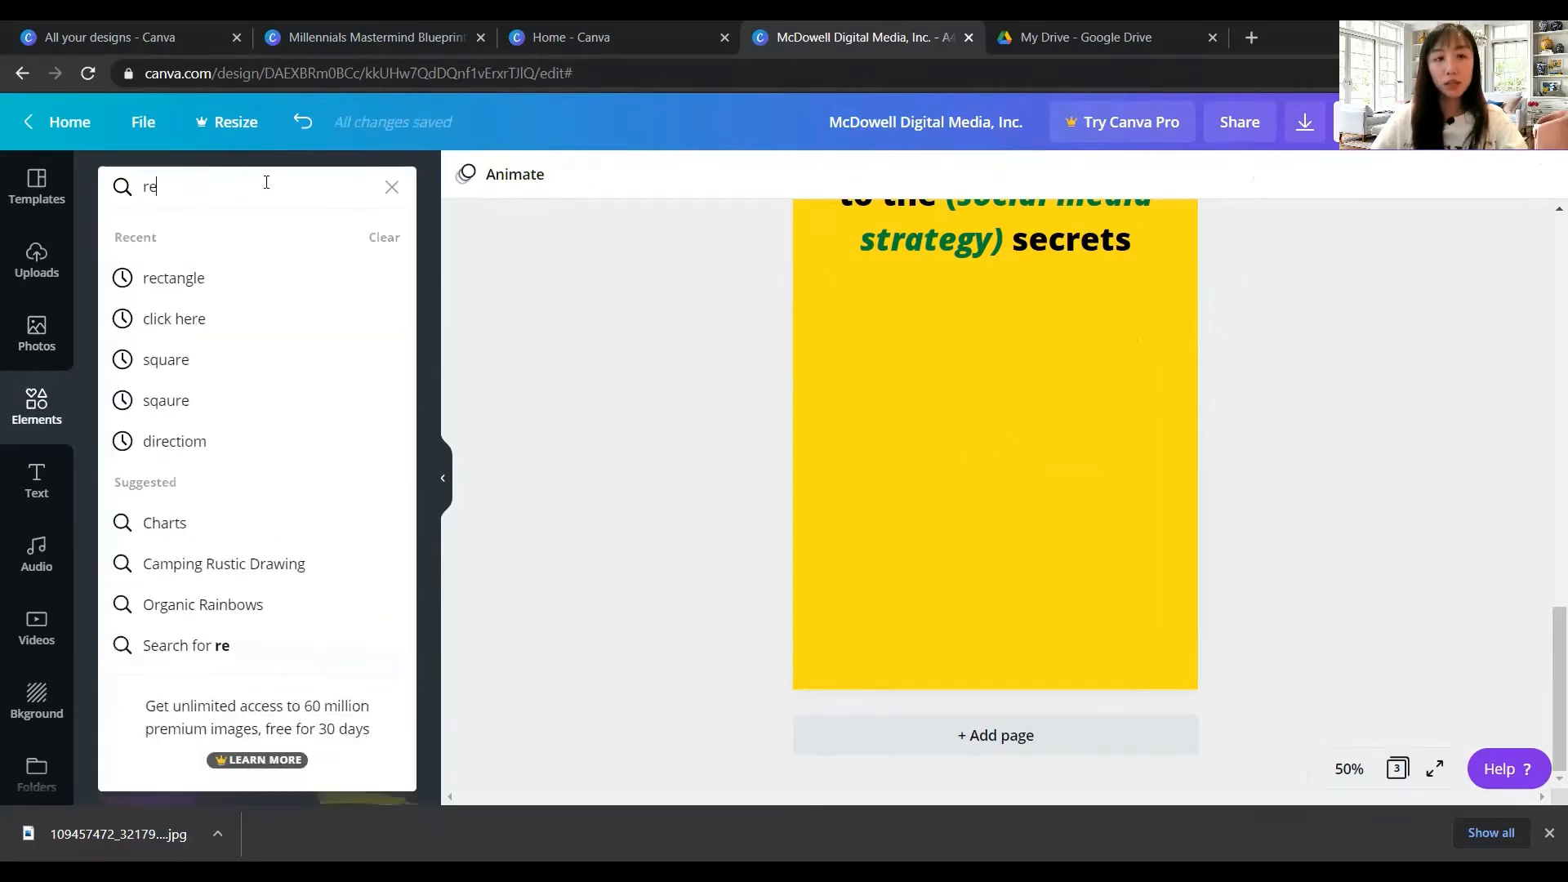
{"action": "left_click", "coordinate": [219, 286]}
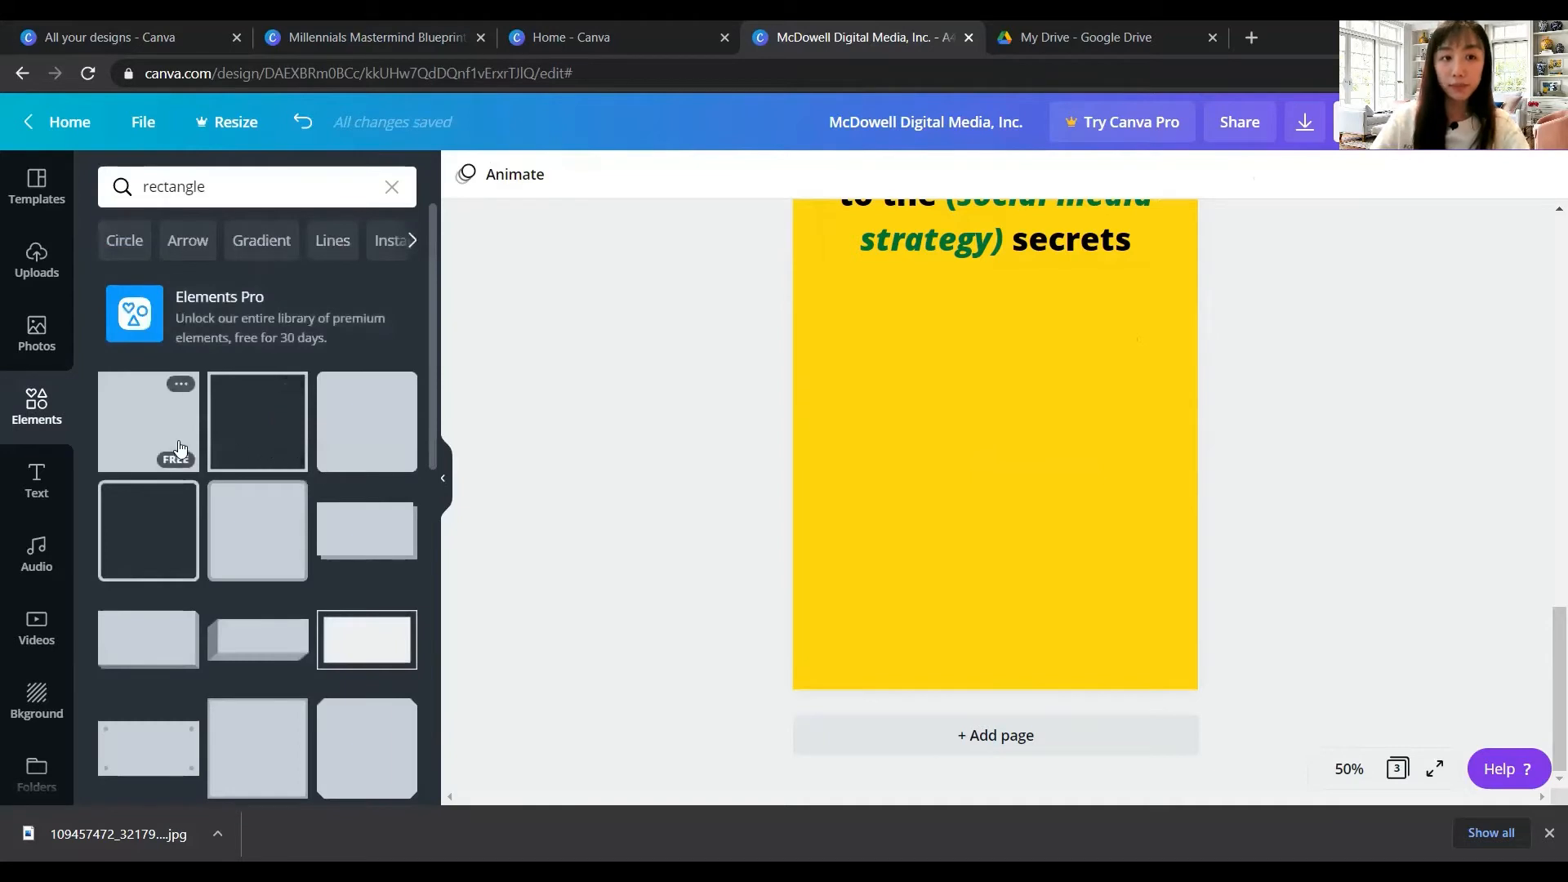
{"action": "left_click", "coordinate": [155, 421]}
{"action": "left_click_drag", "start_coordinate": [1039, 437], "coordinate": [1158, 372]}
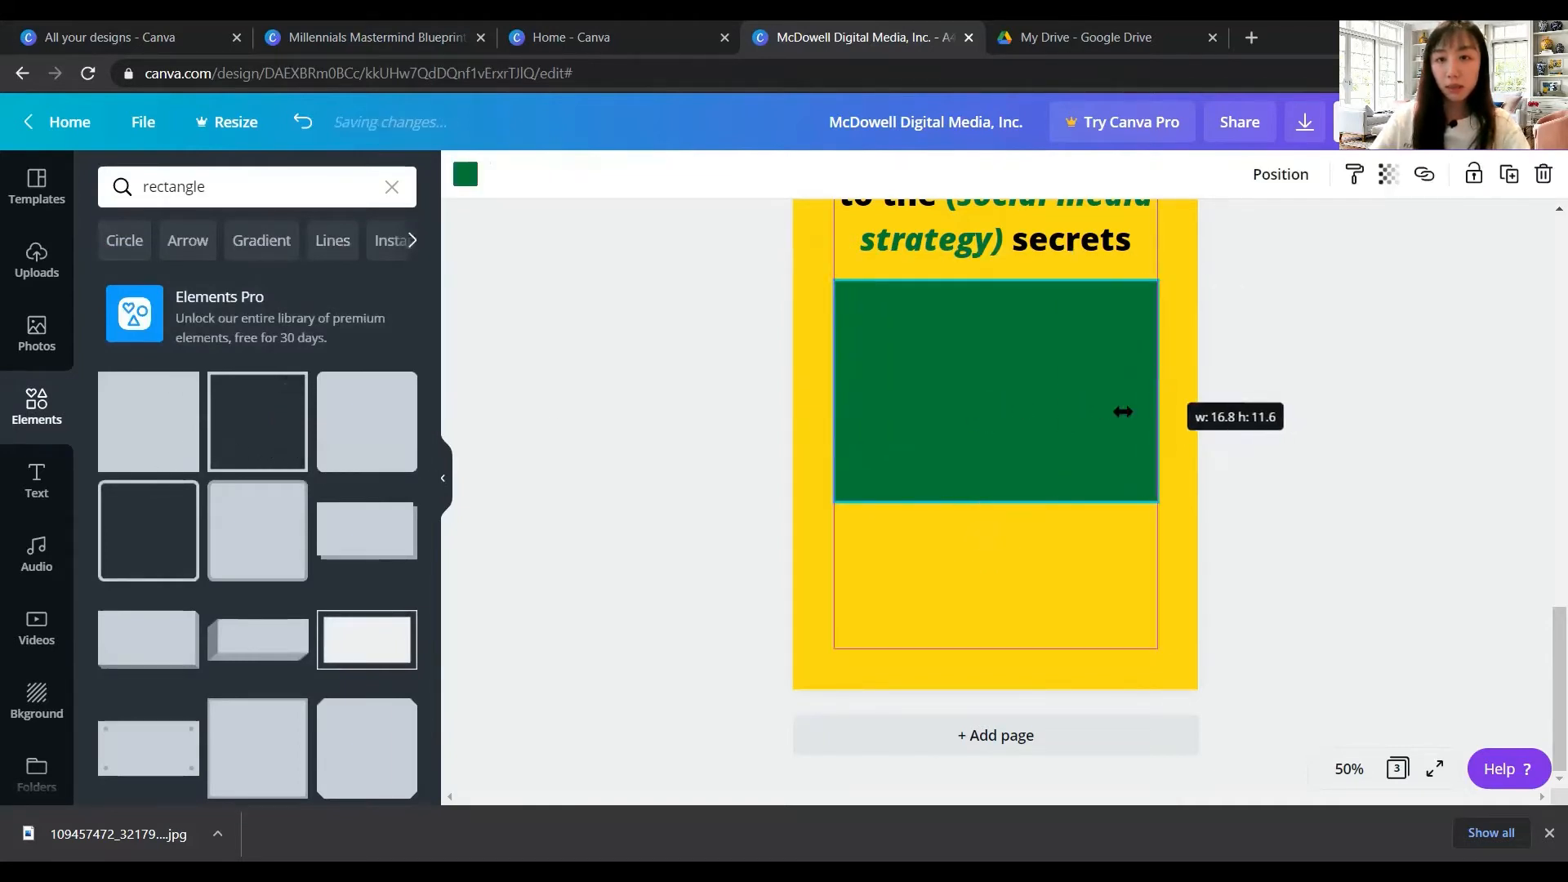
{"action": "left_click_drag", "start_coordinate": [987, 418], "coordinate": [991, 339]}
Fill the new rectangle banner on page 3 with white
{"action": "left_click", "coordinate": [465, 176]}
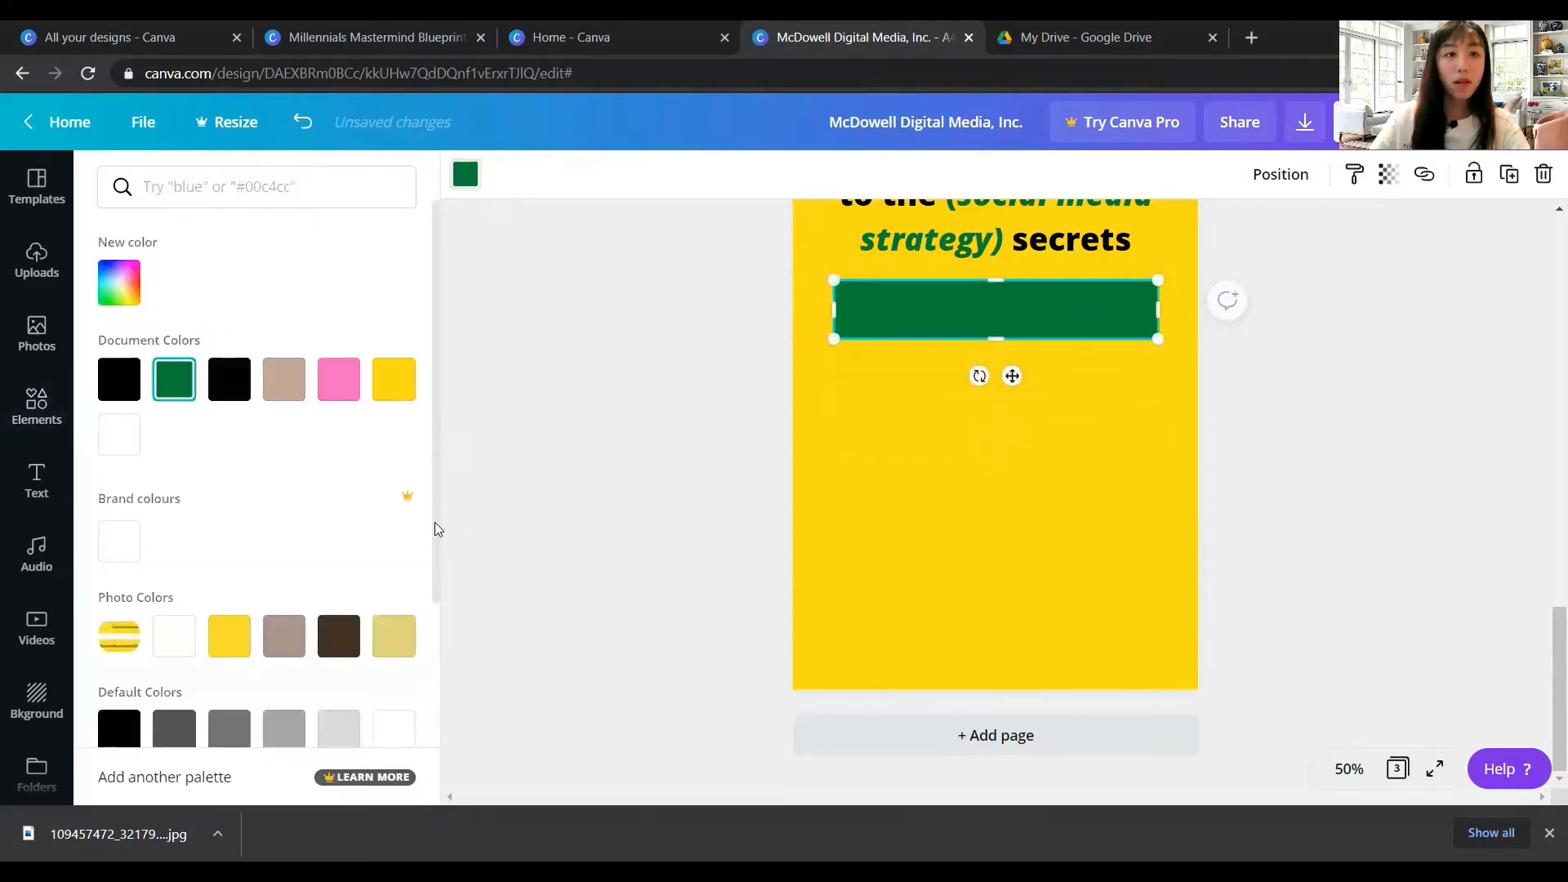
{"action": "left_click", "coordinate": [412, 743]}
{"action": "left_click", "coordinate": [1019, 464]}
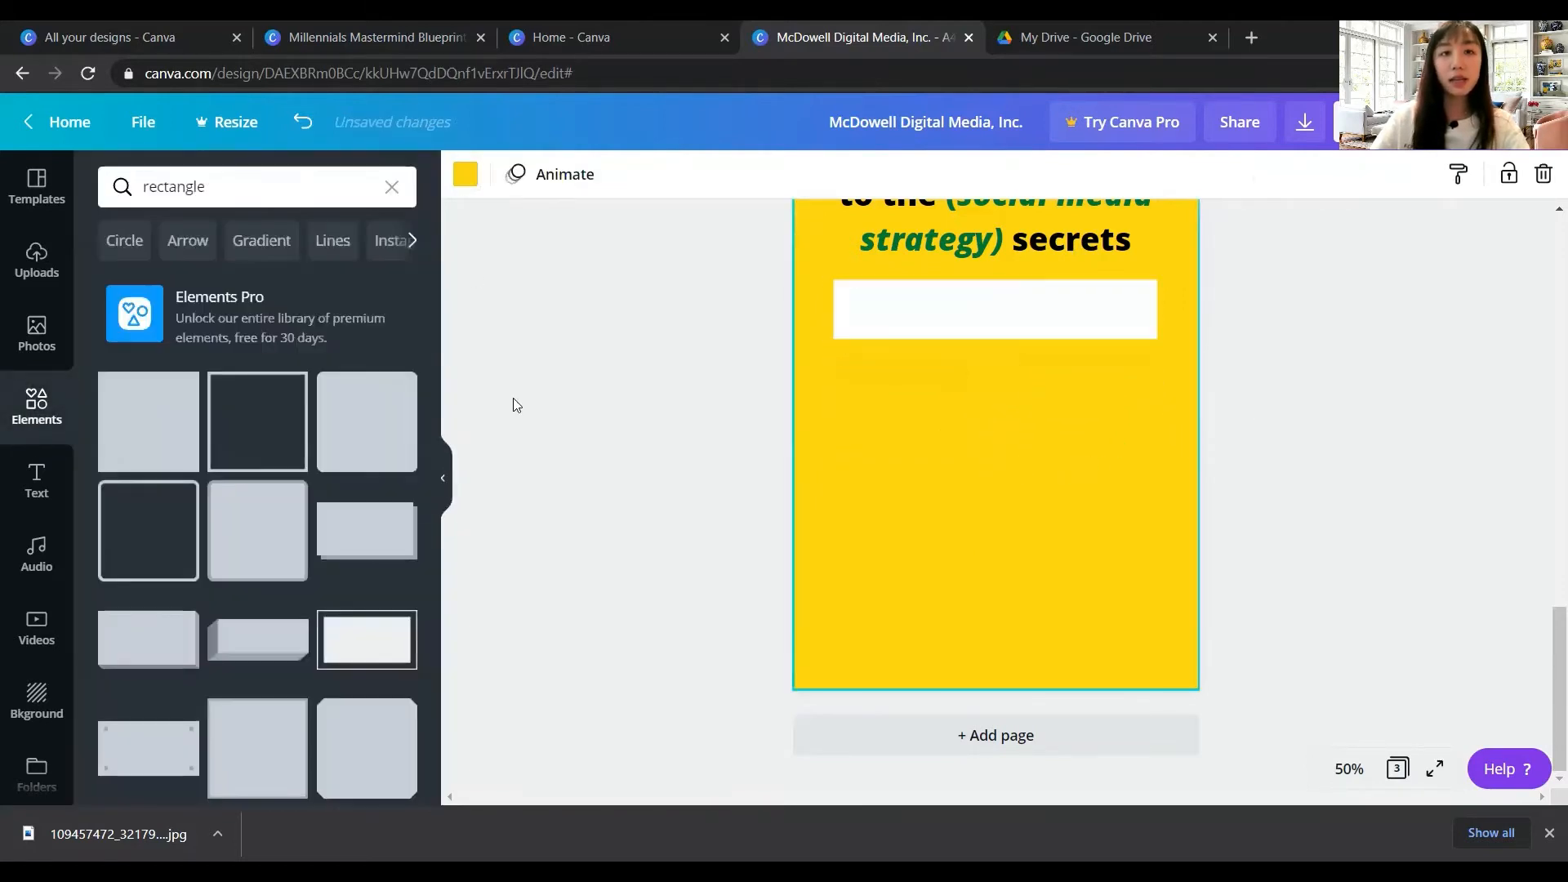
Add a heading text box on the white banner and scale its text down to size 46.2
{"action": "left_click", "coordinate": [36, 490]}
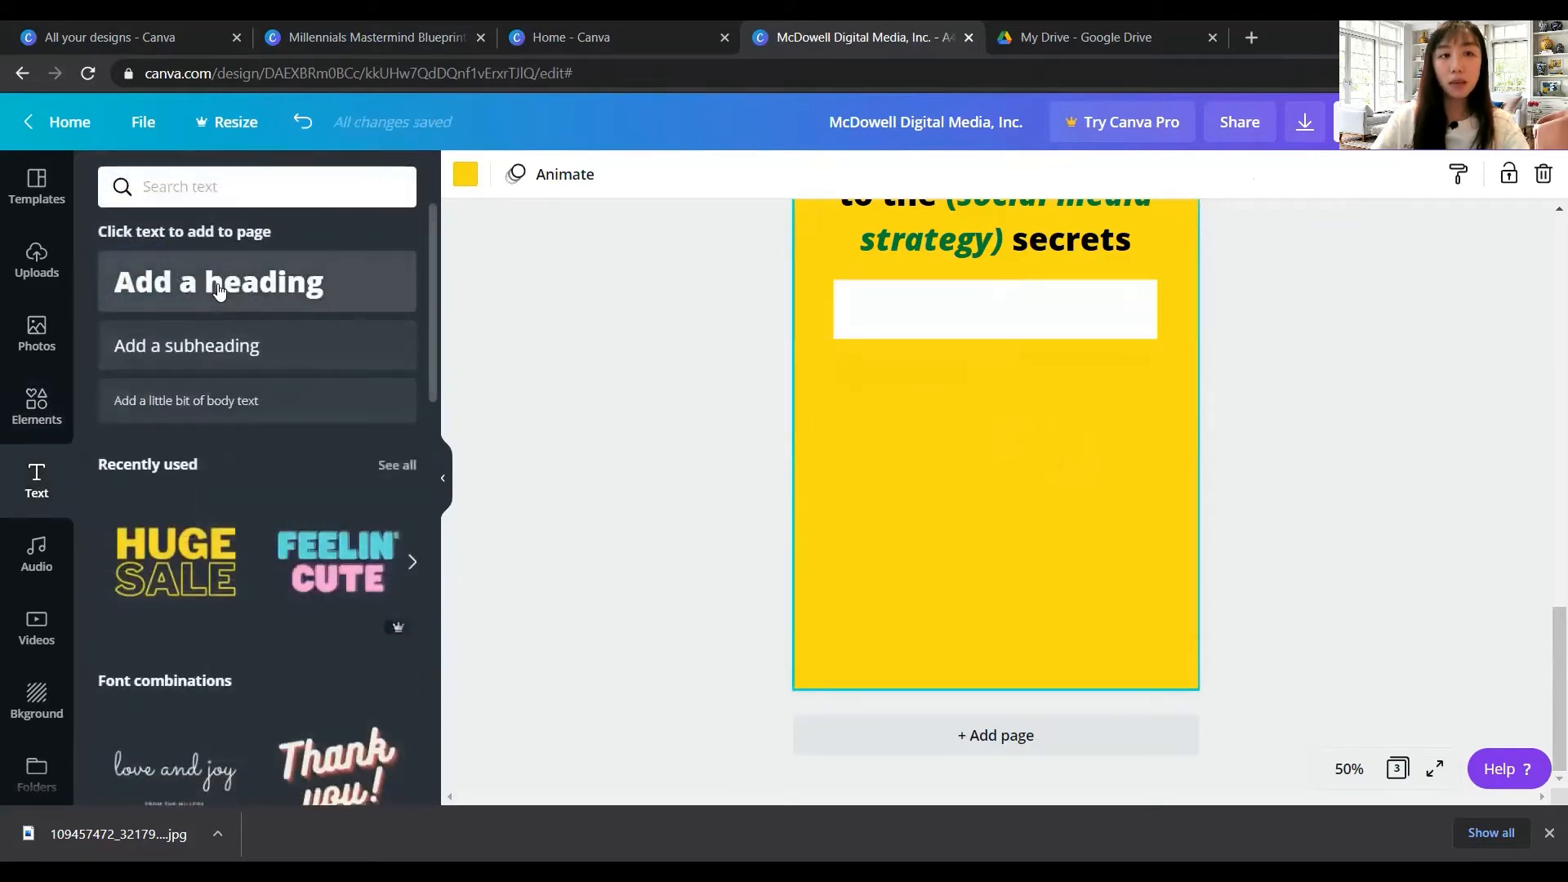
{"action": "left_click", "coordinate": [219, 289]}
{"action": "left_click_drag", "start_coordinate": [1010, 504], "coordinate": [999, 368]}
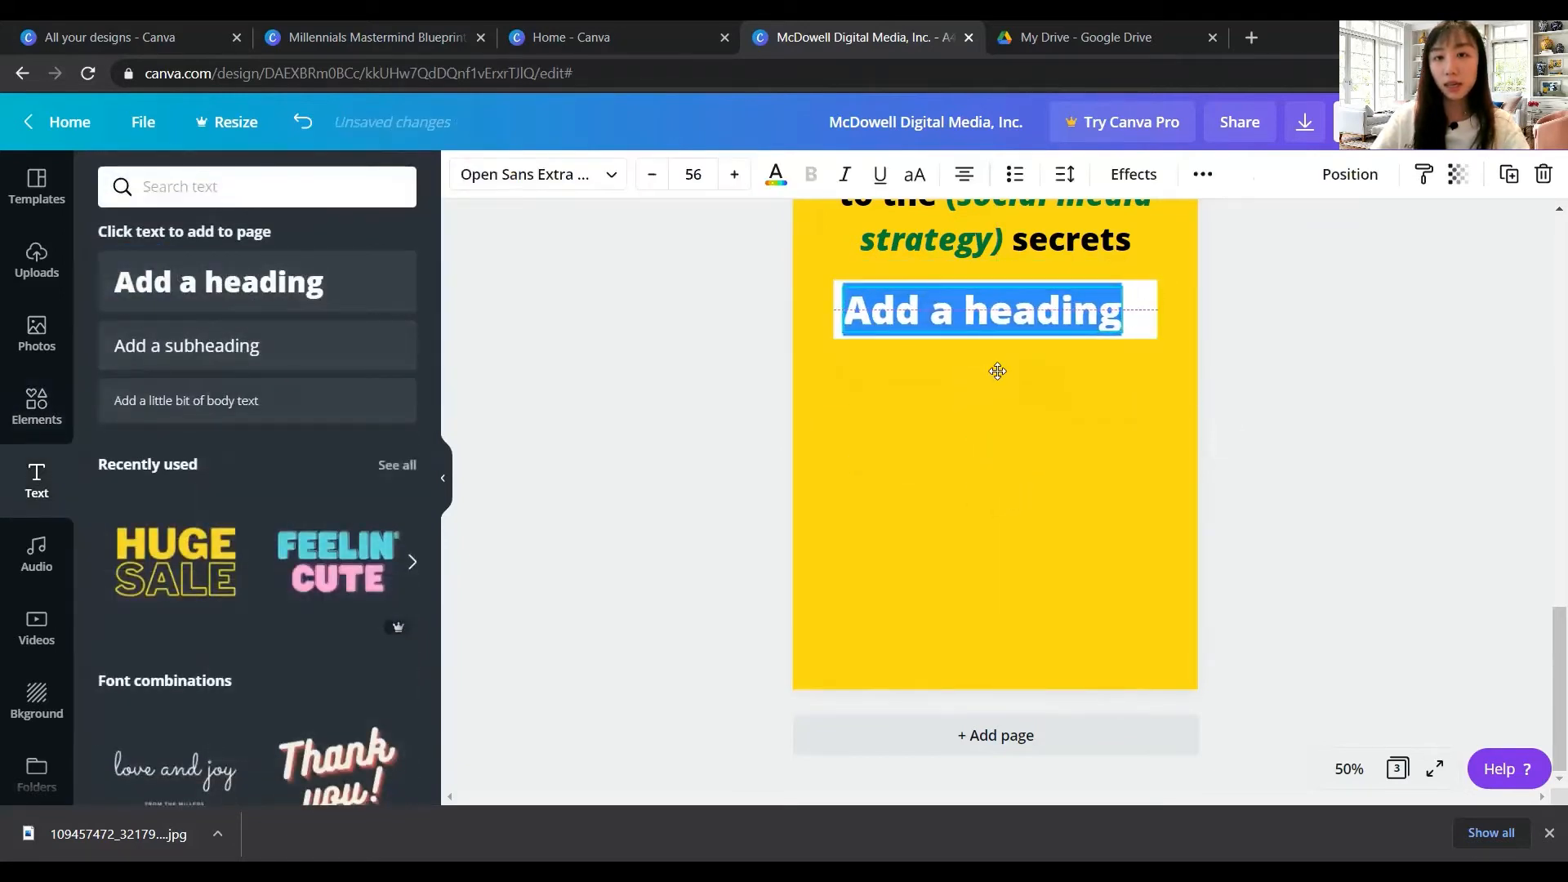
{"action": "left_click_drag", "start_coordinate": [1123, 334], "coordinate": [1073, 322]}
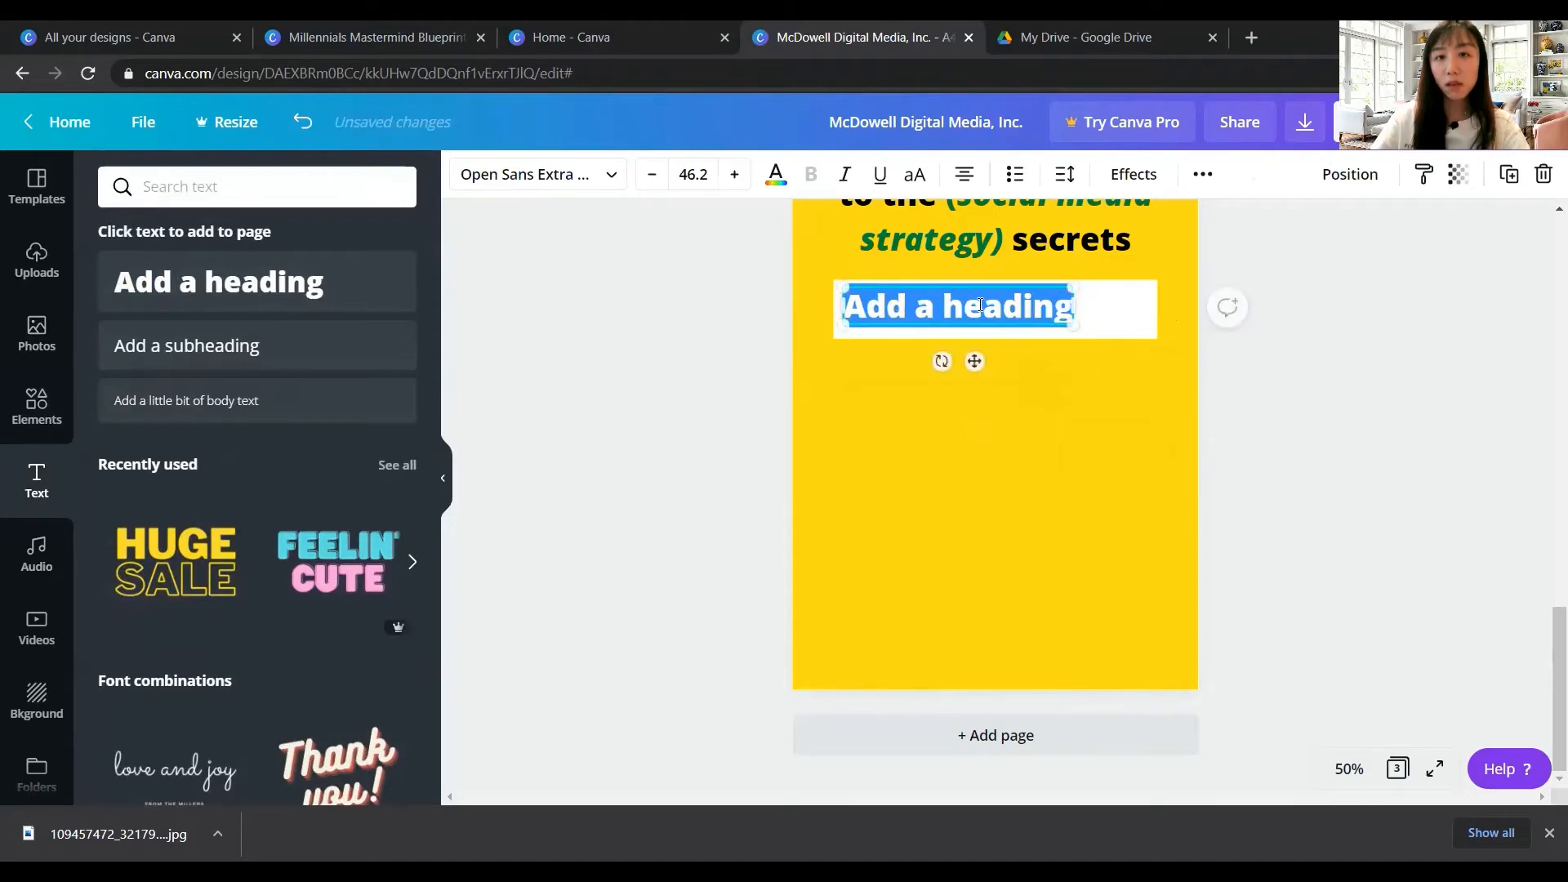
Replace the banner heading text with "Step 1 :" and place it at the banner's left end
{"action": "type", "text": "Step 1"}
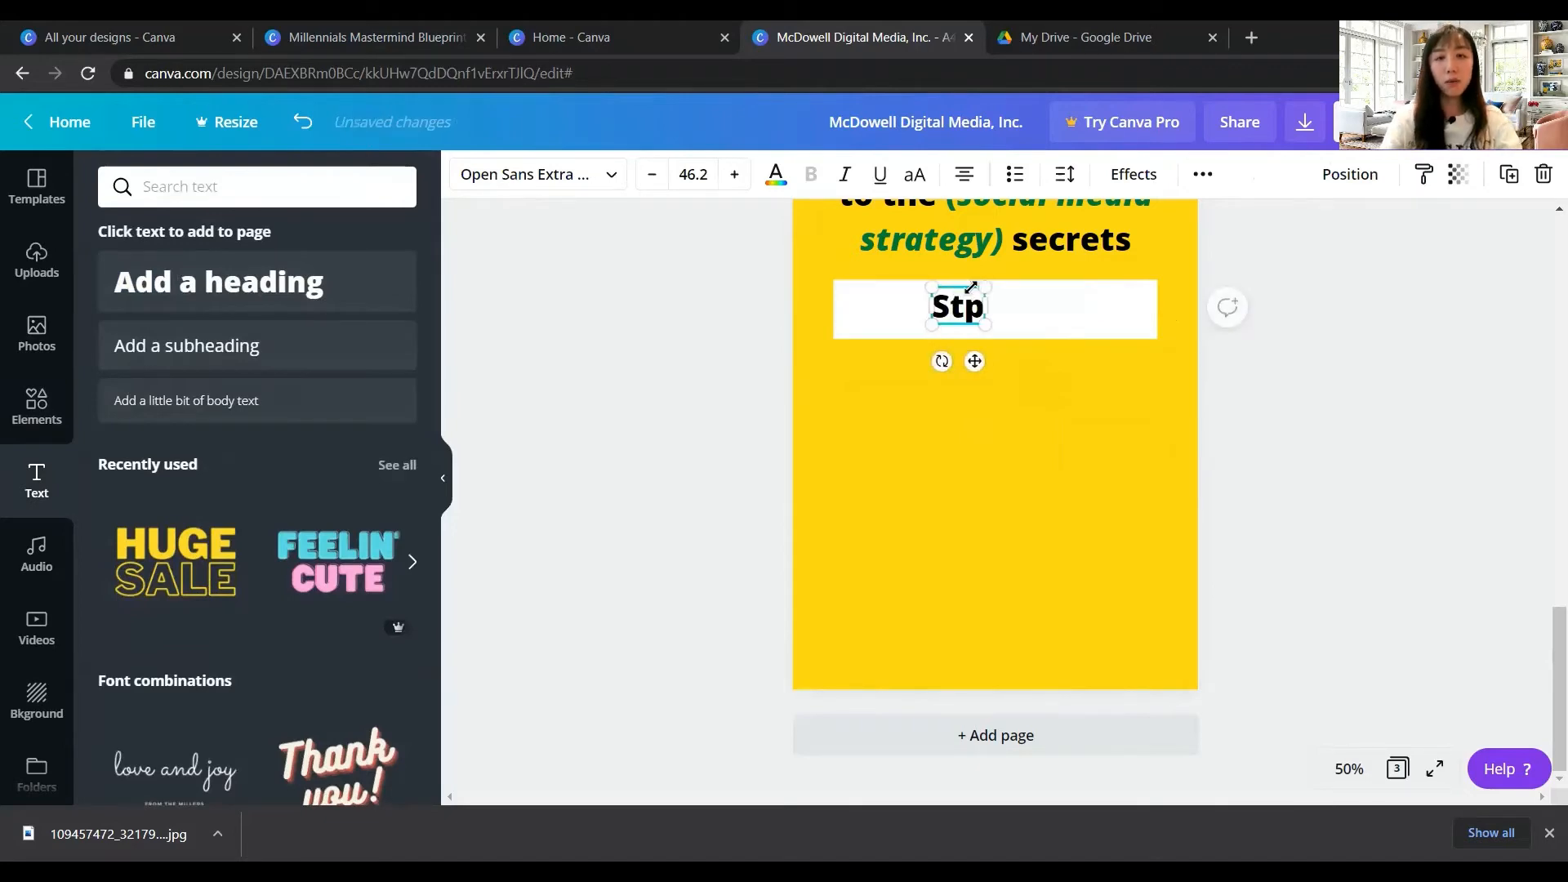
{"action": "type", "text": " :"}
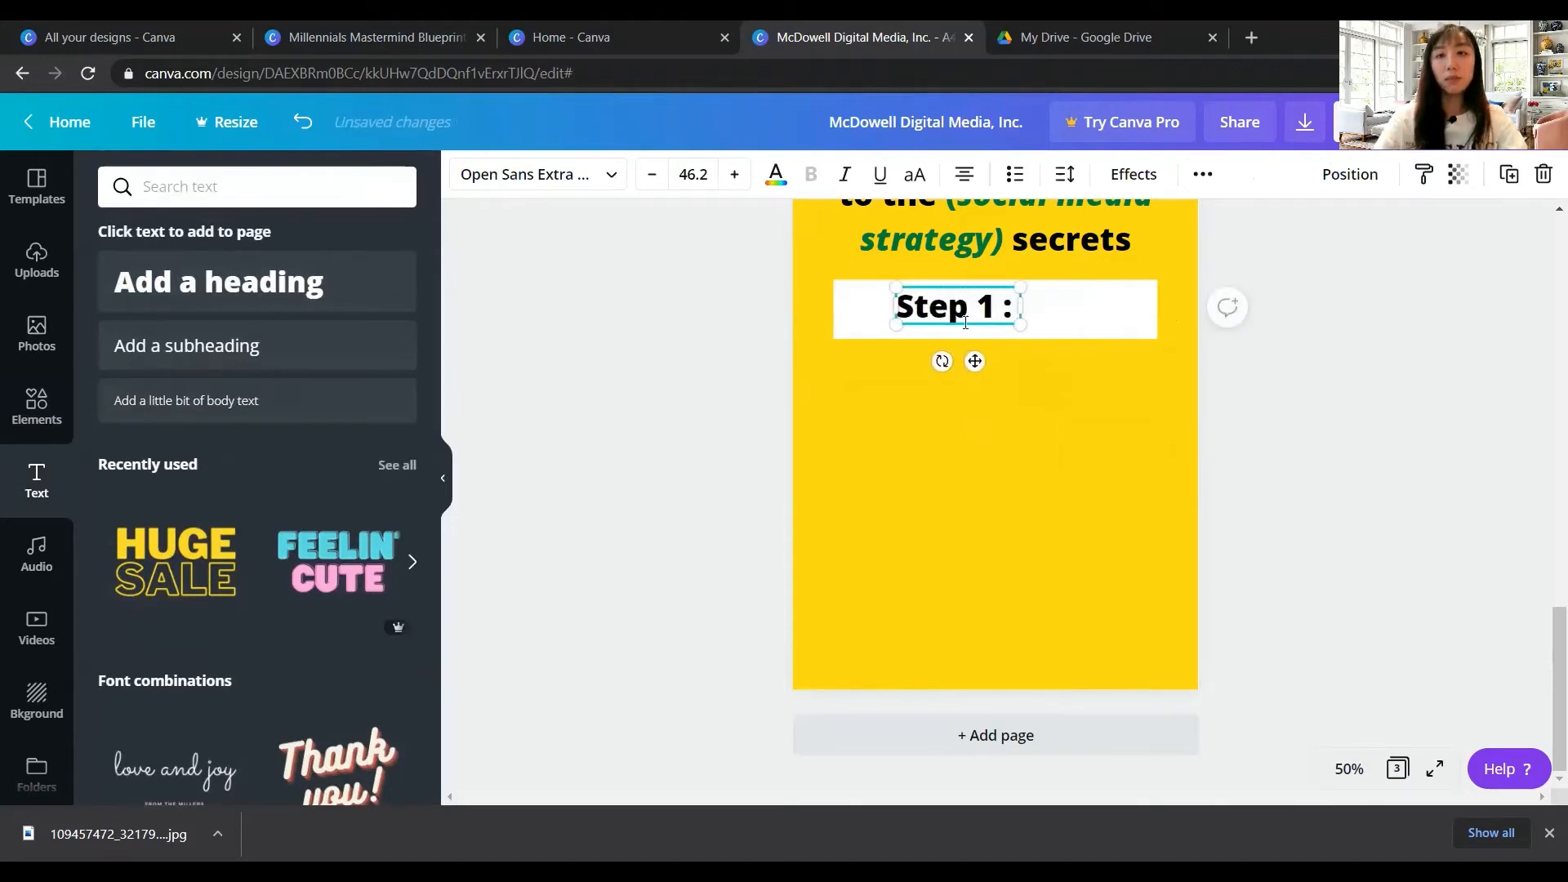
{"action": "left_click_drag", "start_coordinate": [974, 362], "coordinate": [937, 364]}
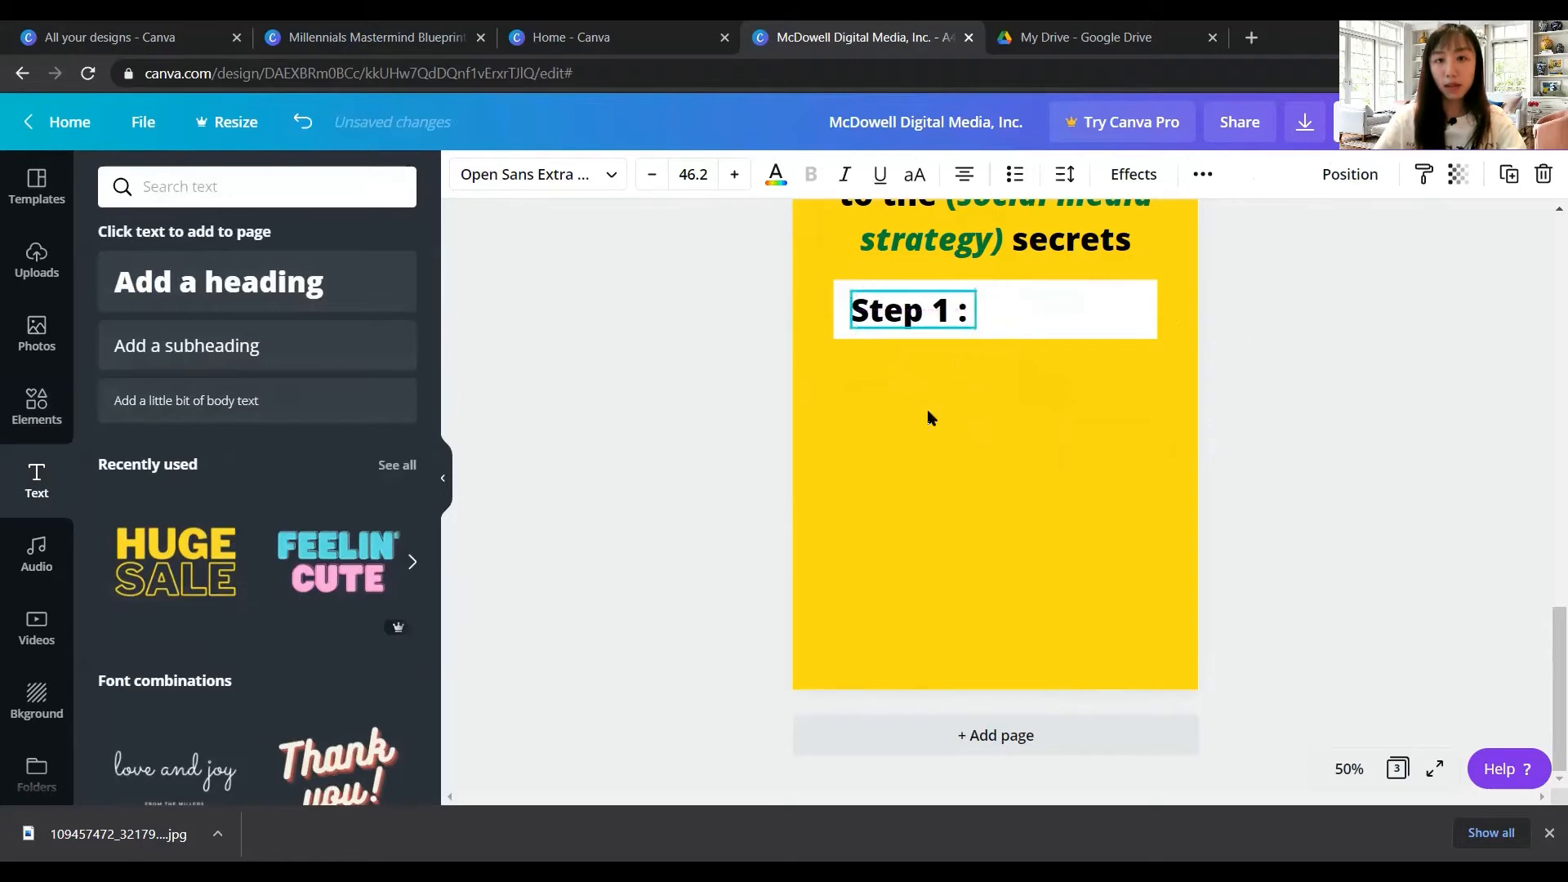
{"action": "left_click", "coordinate": [851, 404]}
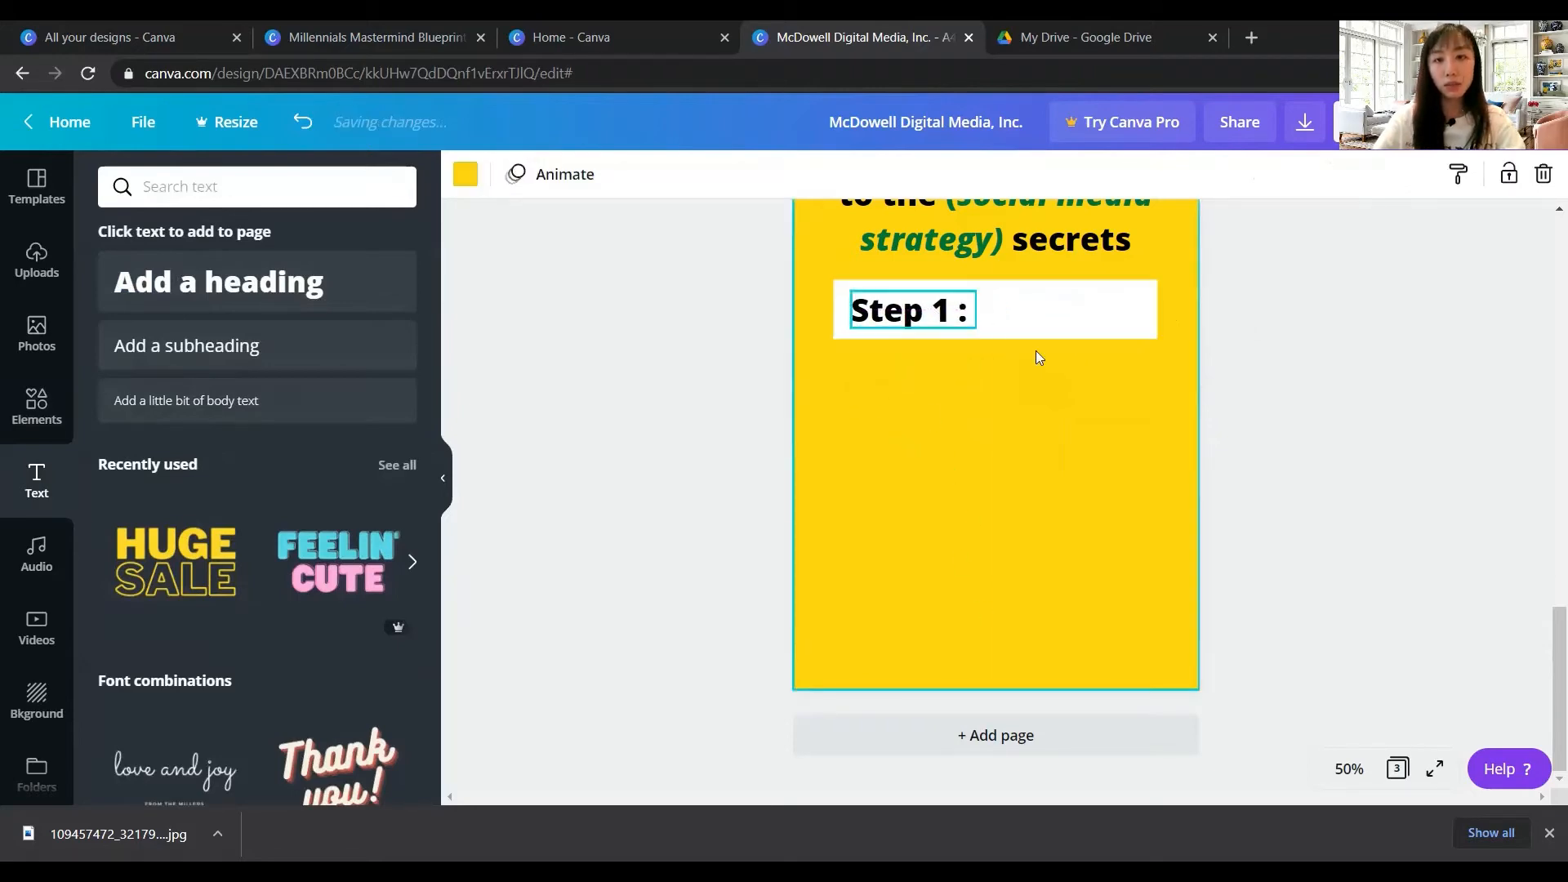
Add a subheading text box below the "Step 1 :" banner on page 3, near the page's left edge
{"action": "left_click", "coordinate": [217, 346]}
{"action": "left_click_drag", "start_coordinate": [1014, 490], "coordinate": [930, 440]}
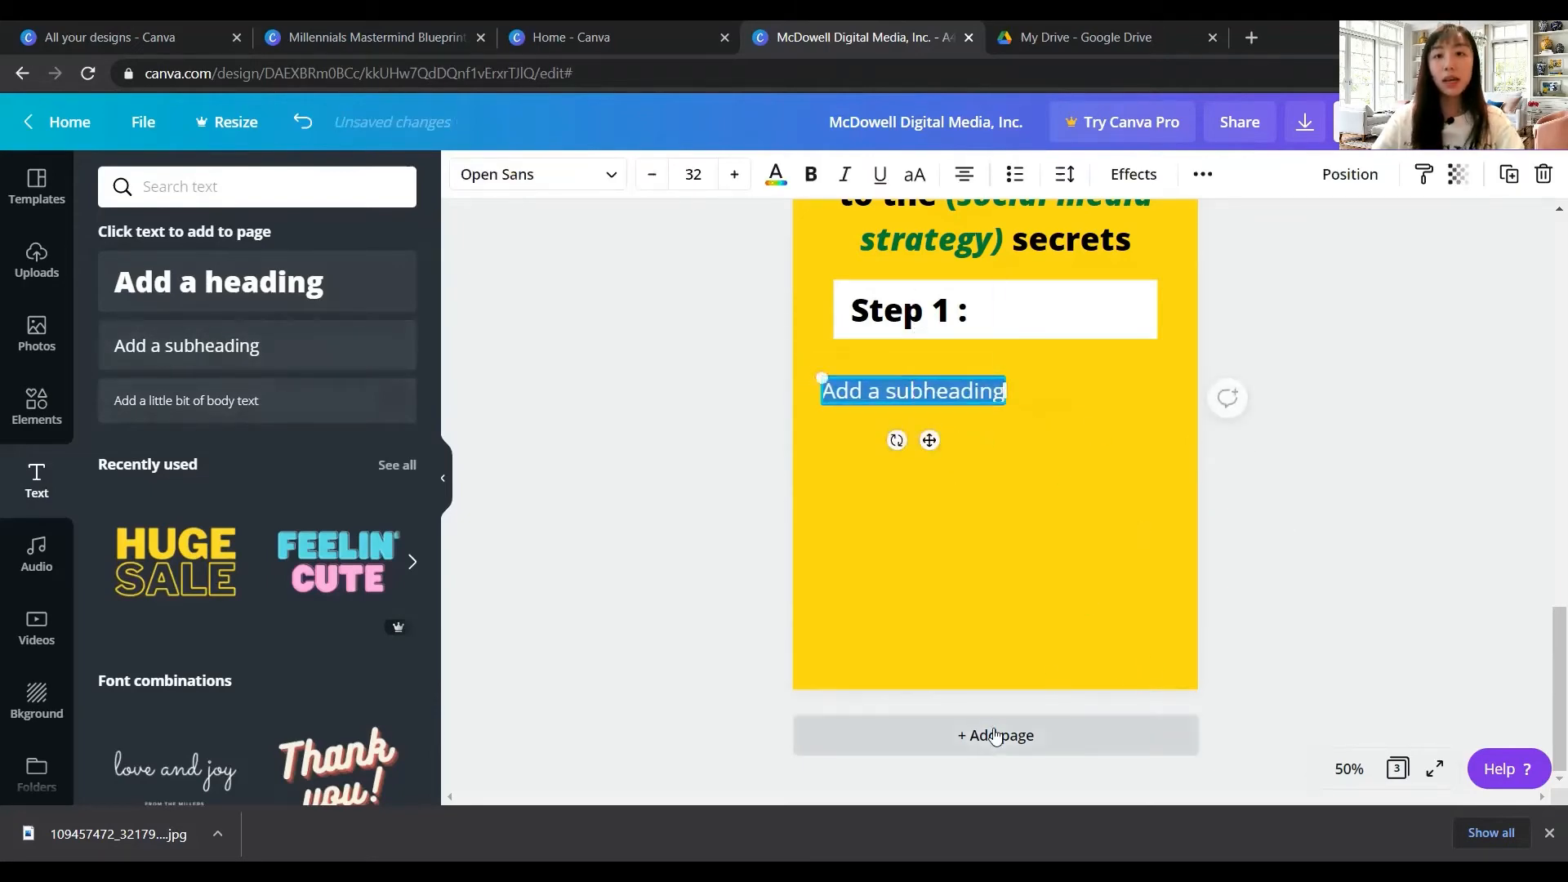
{"action": "scroll", "coordinate": [1096, 468], "scroll_direction": "up", "scroll_amount": 4}
{"action": "scroll", "coordinate": [1210, 490], "scroll_direction": "down", "scroll_amount": 4}
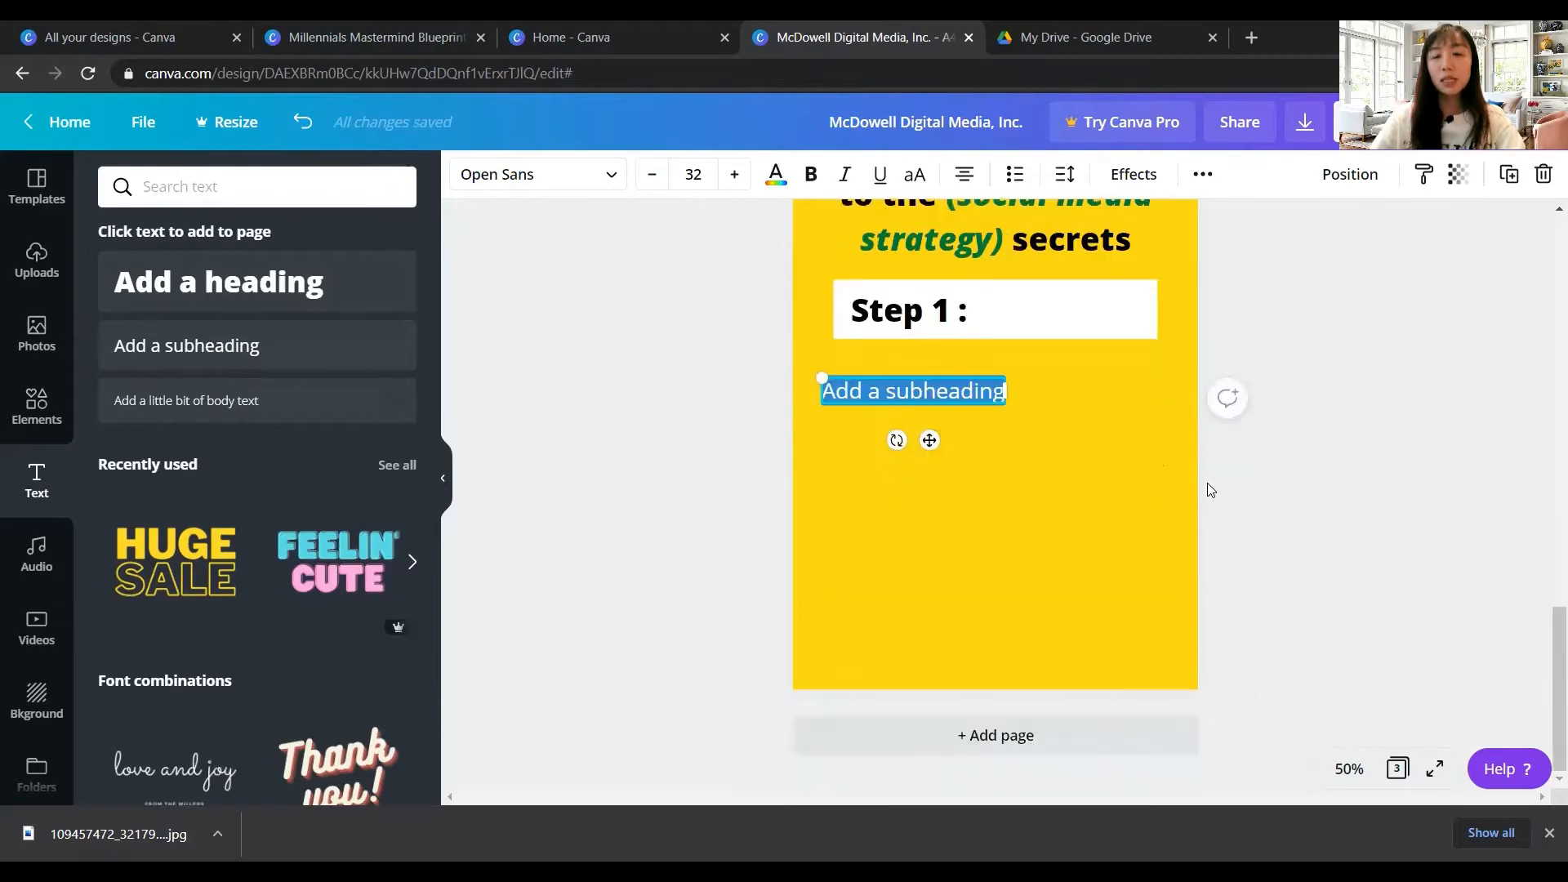
{"action": "scroll", "coordinate": [1028, 629], "scroll_direction": "up", "scroll_amount": 4}
Check the step overview layout in the Millennials Mastermind Blueprint design and return to page 3 of the A4 design
{"action": "left_click", "coordinate": [377, 37]}
{"action": "scroll", "coordinate": [947, 314], "scroll_direction": "down", "scroll_amount": 10}
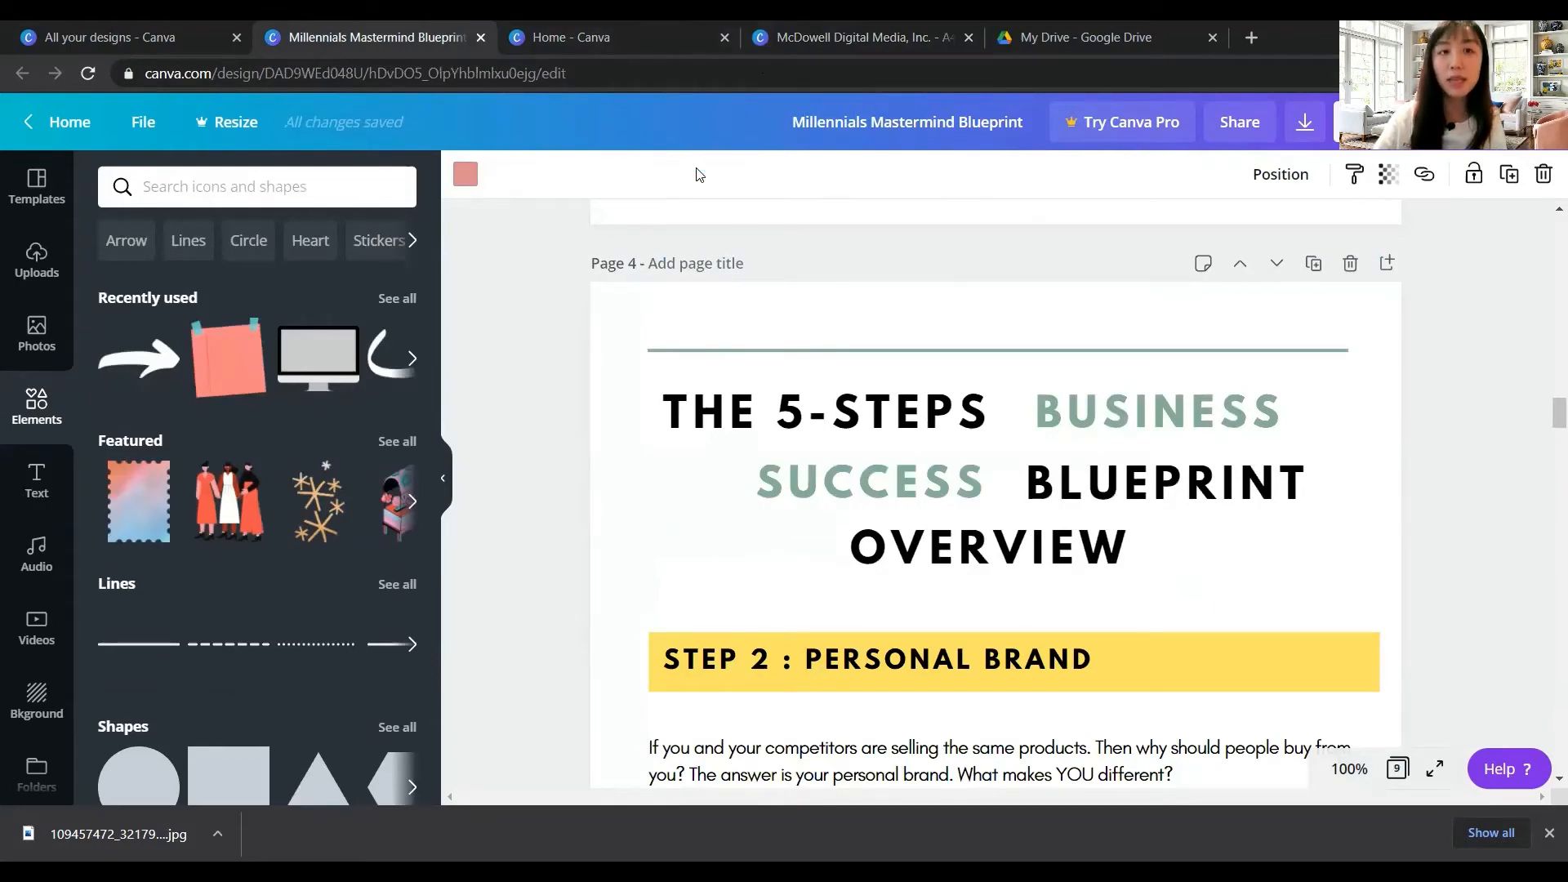
{"action": "left_click", "coordinate": [810, 37]}
{"action": "scroll", "coordinate": [1171, 415], "scroll_direction": "up", "scroll_amount": 3}
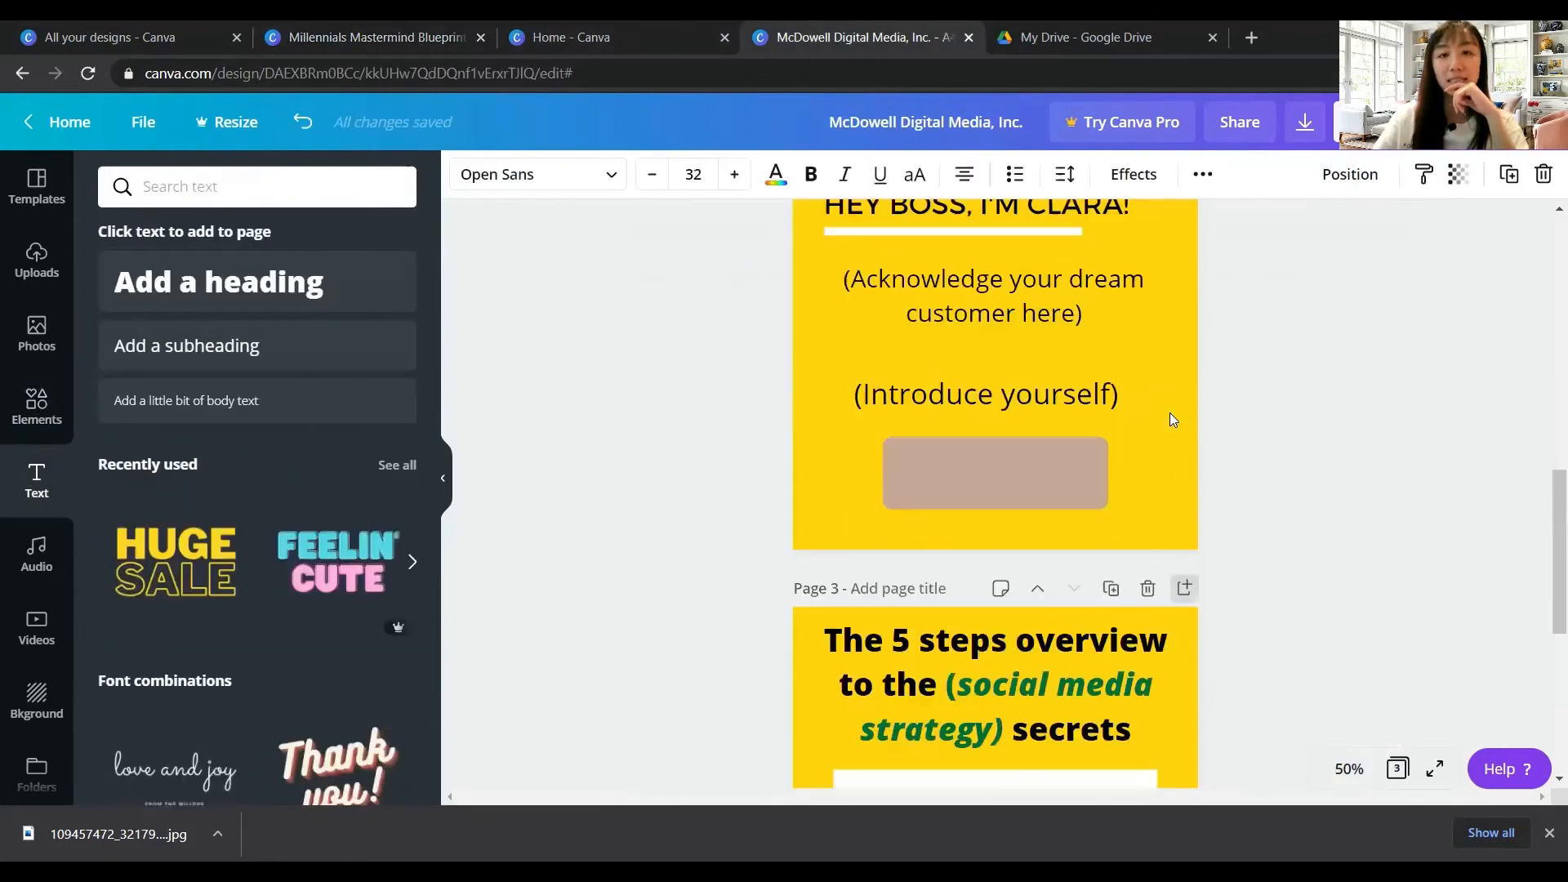
{"action": "scroll", "coordinate": [1172, 430], "scroll_direction": "down", "scroll_amount": 3}
{"action": "scroll", "coordinate": [1173, 430], "scroll_direction": "up", "scroll_amount": 1}
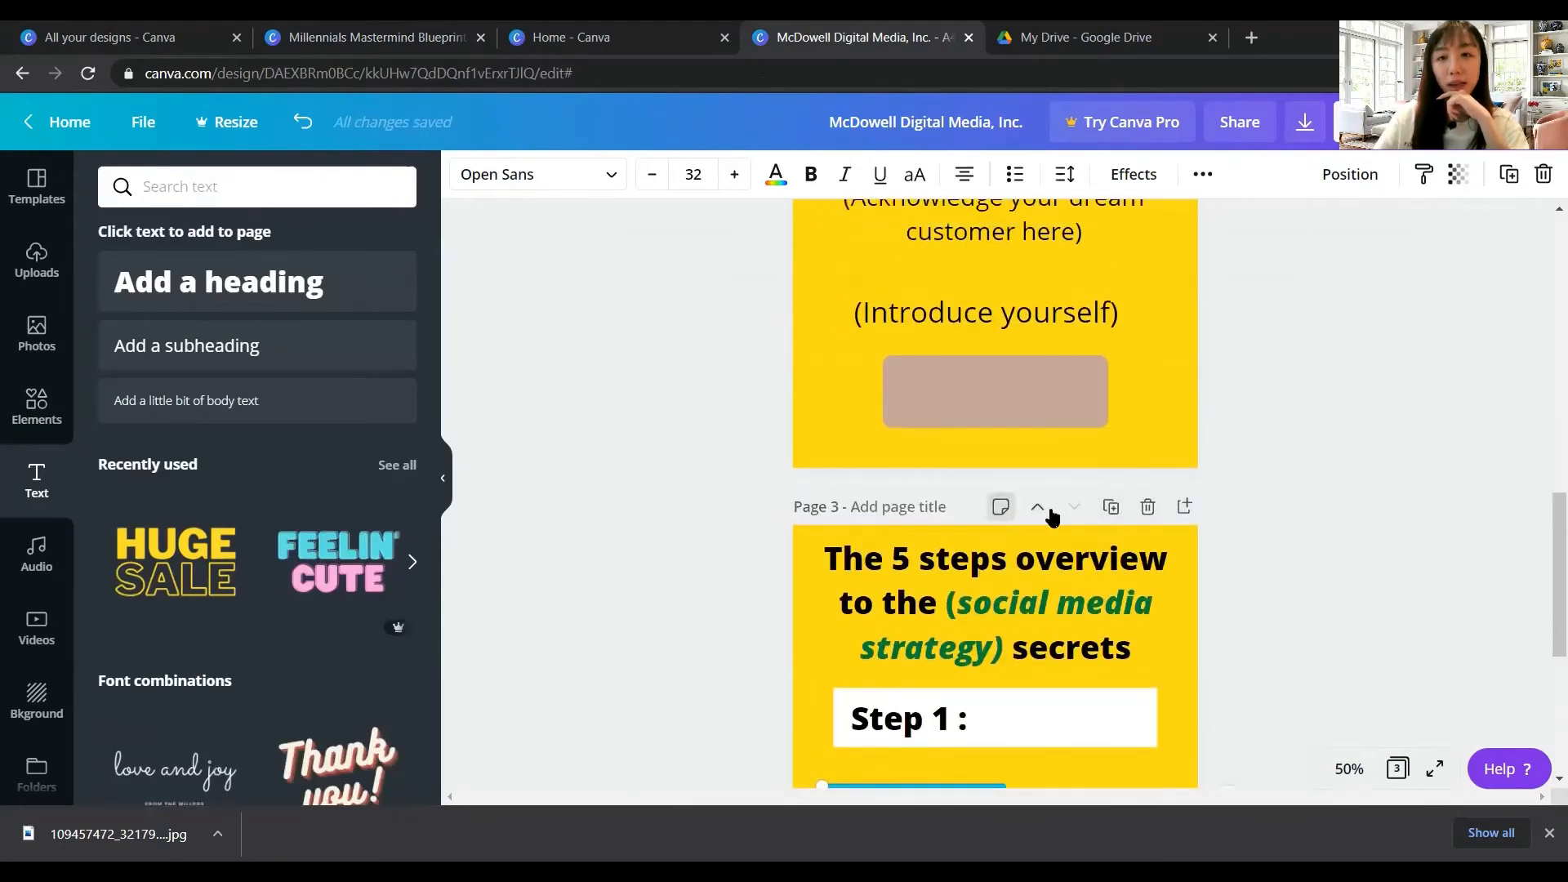
Duplicate page 3 and change the banner text on the copy to "Step 2 :"
{"action": "left_click", "coordinate": [1109, 508]}
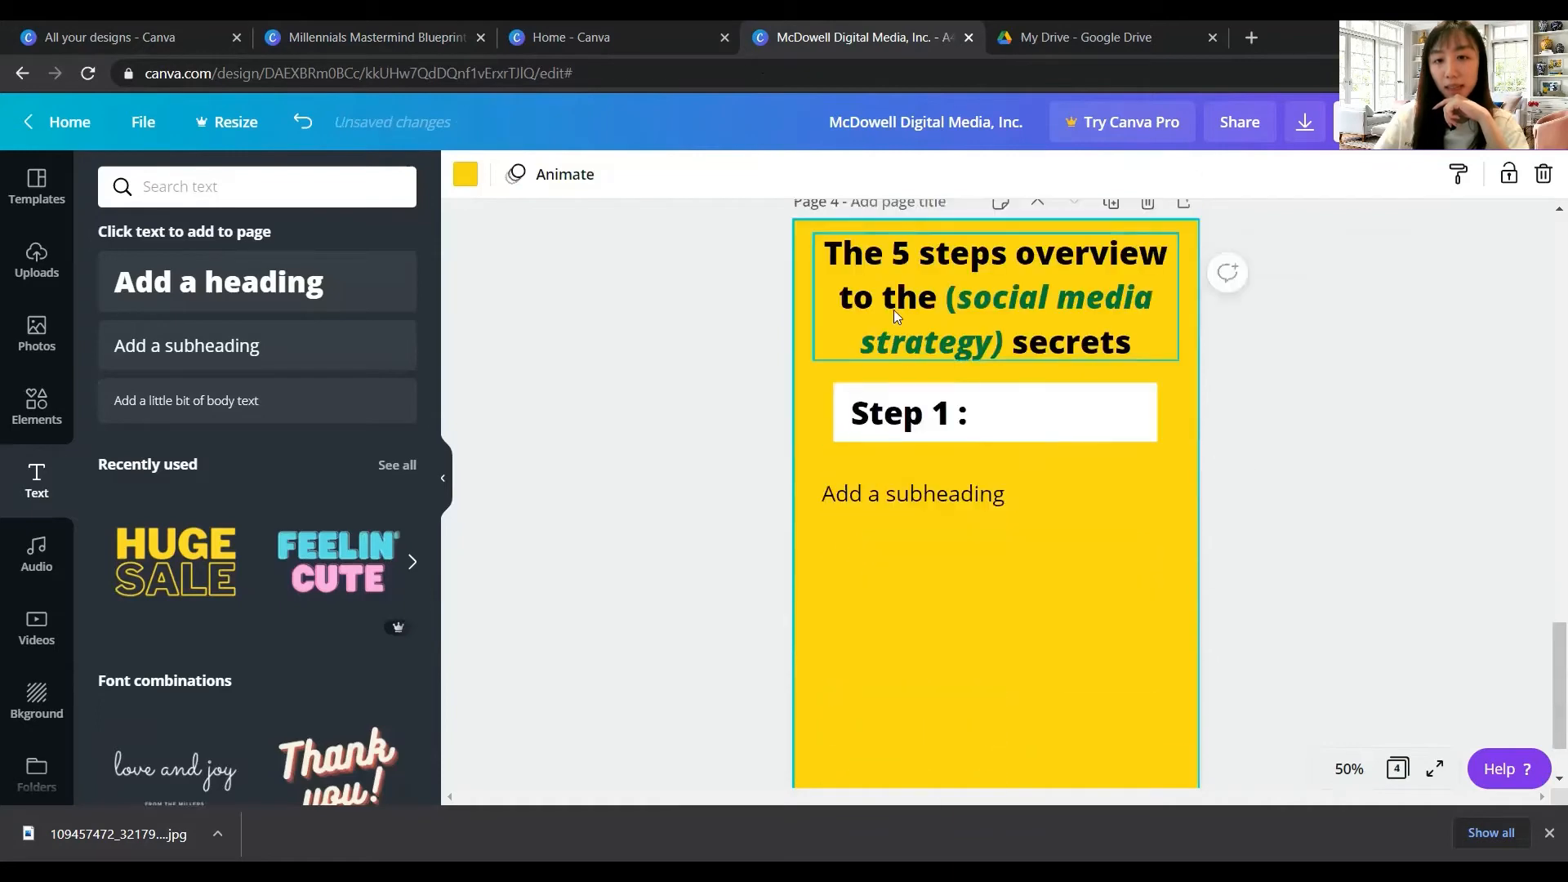
{"action": "scroll", "coordinate": [1102, 496], "scroll_direction": "up", "scroll_amount": 4}
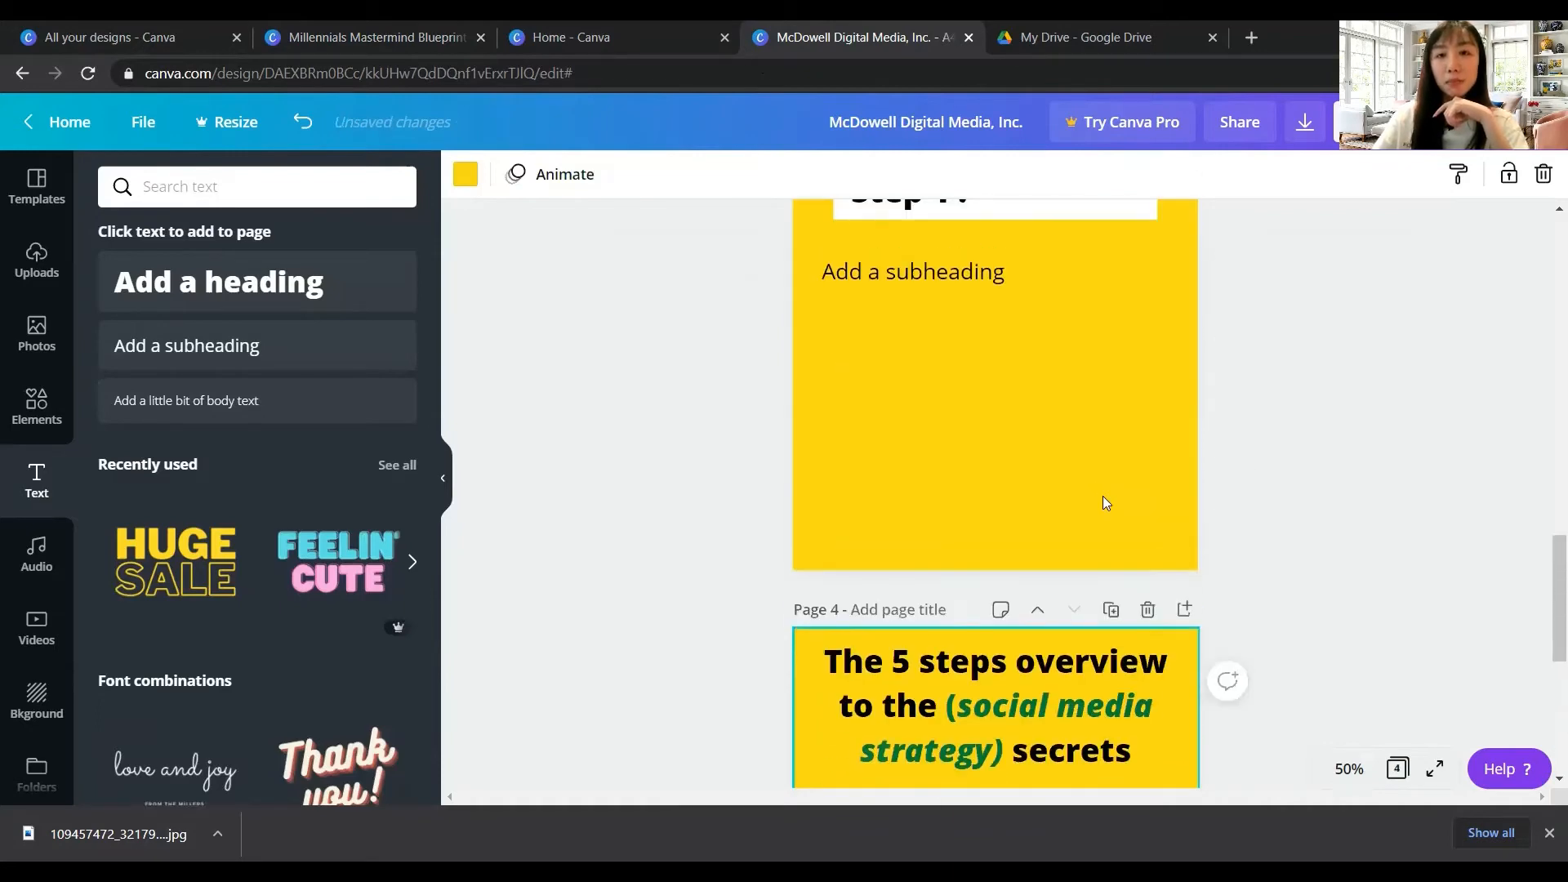
{"action": "scroll", "coordinate": [1055, 477], "scroll_direction": "down", "scroll_amount": 3}
{"action": "scroll", "coordinate": [1023, 671], "scroll_direction": "up", "scroll_amount": 3}
{"action": "scroll", "coordinate": [1023, 672], "scroll_direction": "down", "scroll_amount": 3}
{"action": "left_click", "coordinate": [943, 521]}
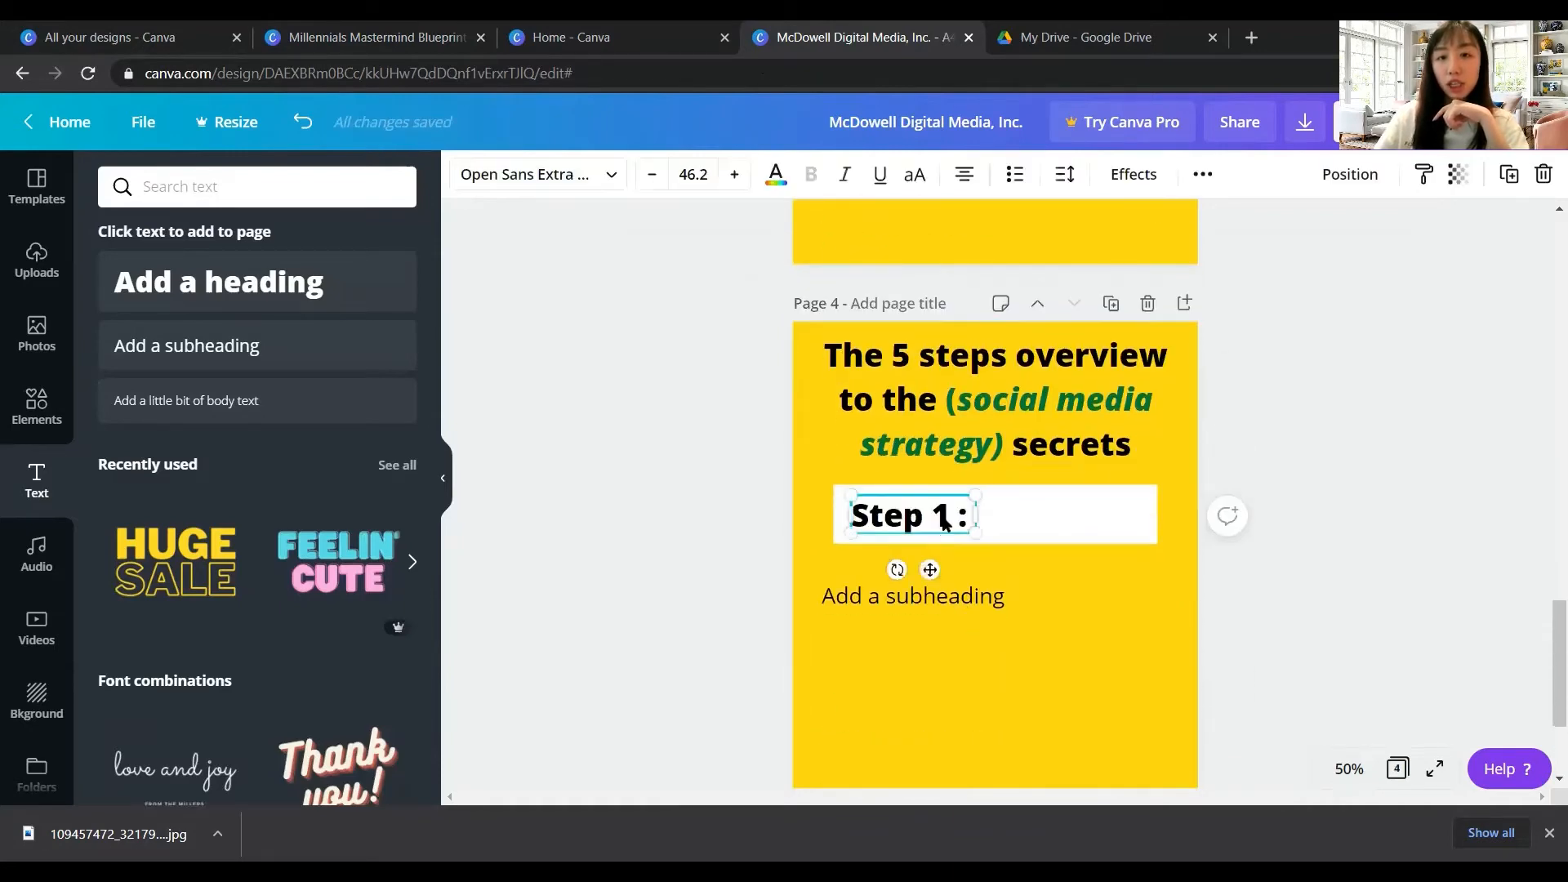
{"action": "left_click", "coordinate": [949, 516]}
{"action": "key", "text": "BackSpace"}
{"action": "type", "text": "2"}
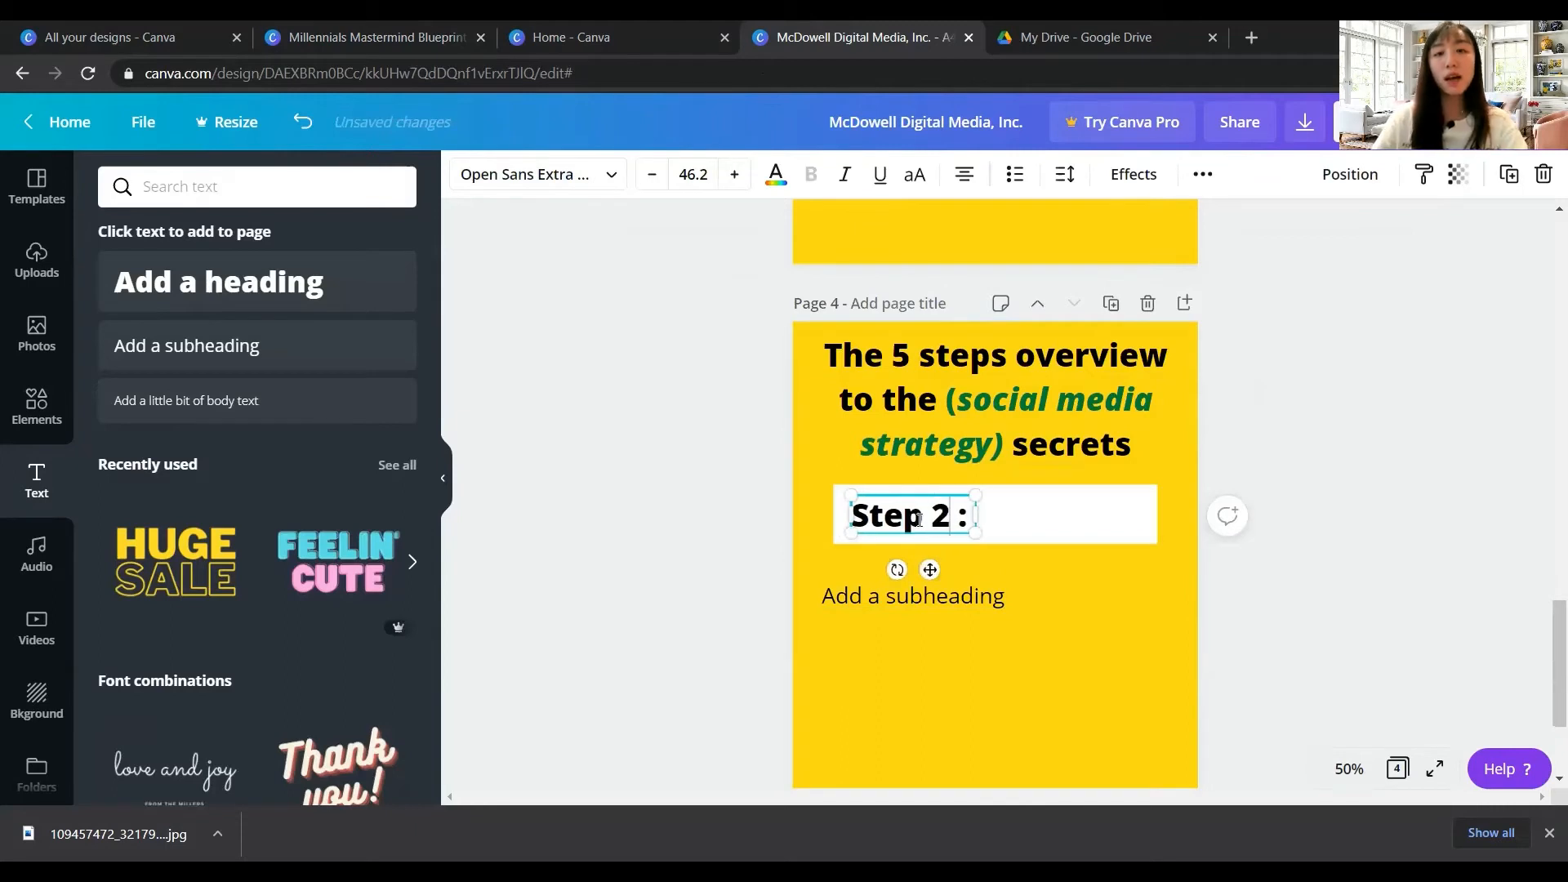
{"action": "left_click", "coordinate": [1395, 400]}
{"action": "scroll", "coordinate": [1184, 428], "scroll_direction": "down", "scroll_amount": 3}
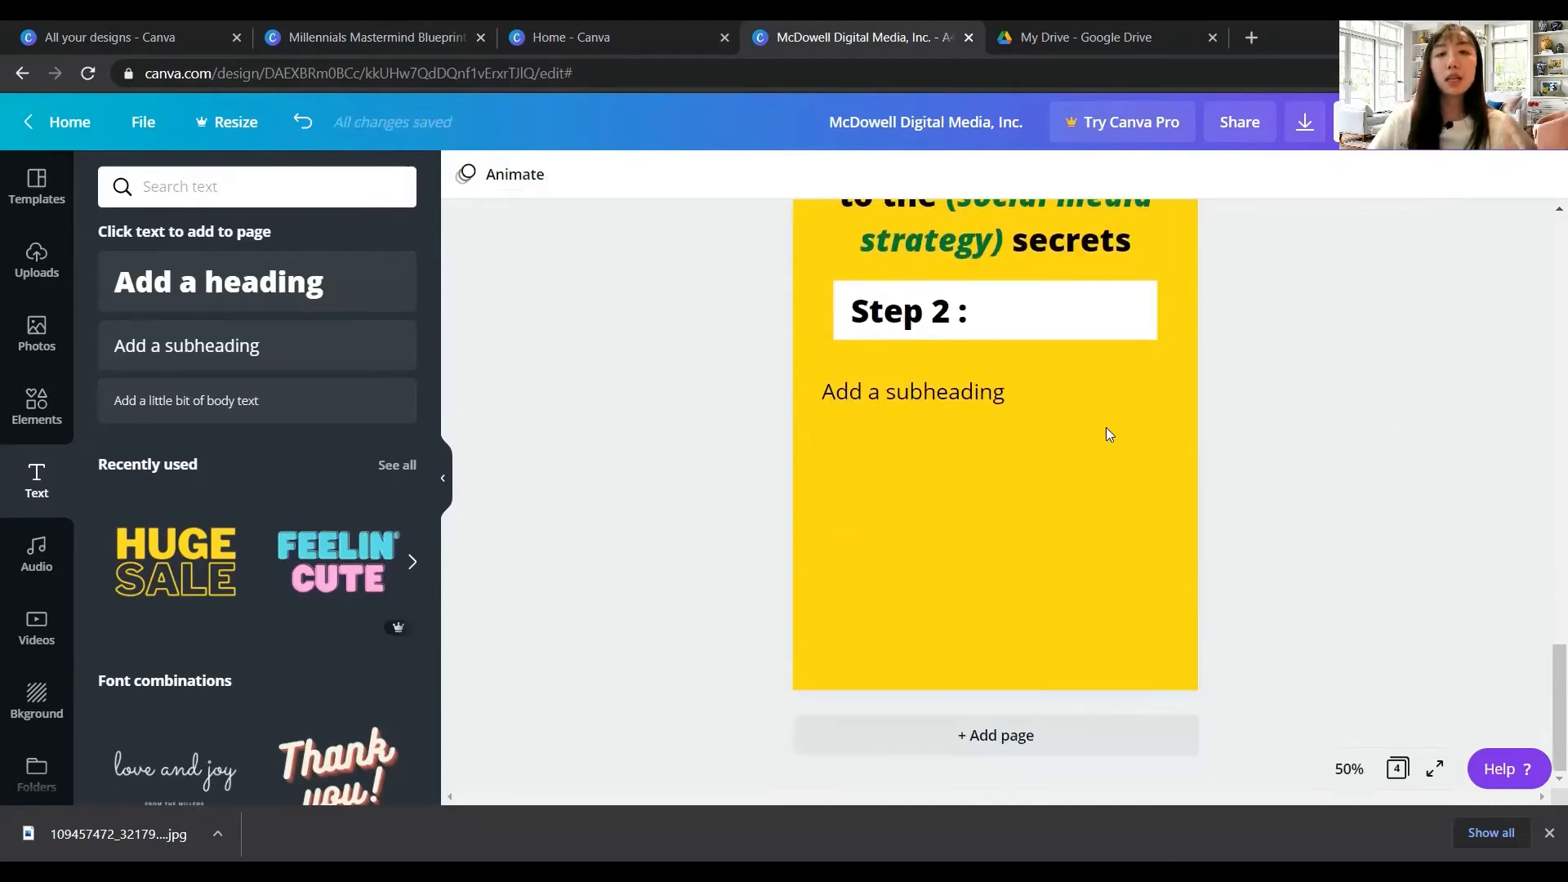
Duplicate page 4 and change the banner text on the copy to "Step 3 :"
{"action": "scroll", "coordinate": [1105, 431], "scroll_direction": "up", "scroll_amount": 4}
{"action": "left_click", "coordinate": [1112, 406]}
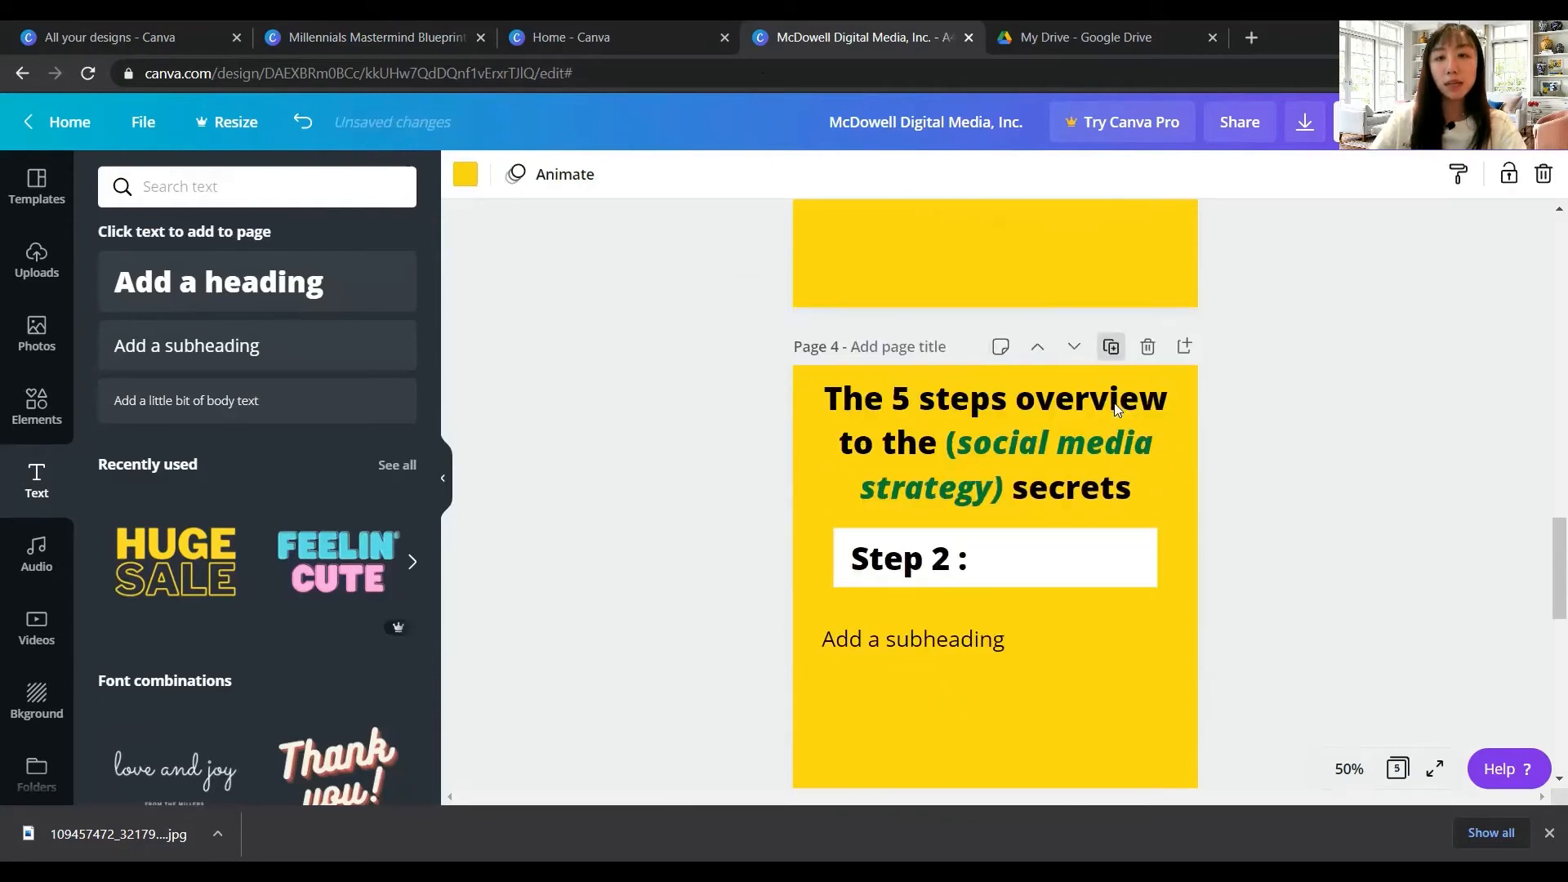
{"action": "left_click", "coordinate": [954, 420]}
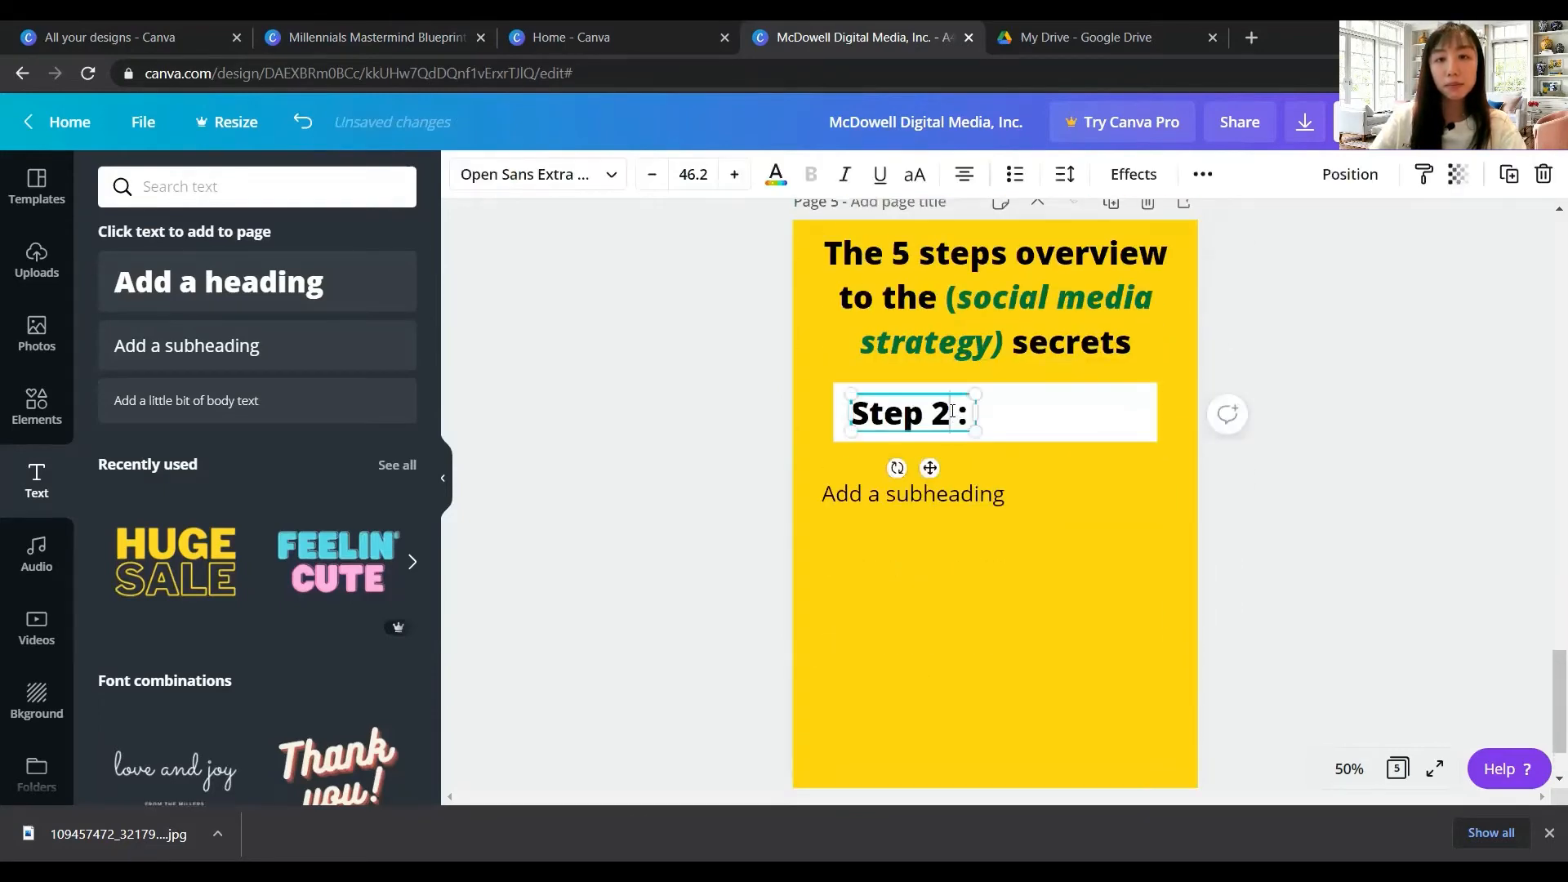
{"action": "double_click", "coordinate": [952, 410]}
{"action": "type", "text": "3"}
Duplicate page 5 and change the banner text on the copy to "Step 4 :"
{"action": "scroll", "coordinate": [1127, 620], "scroll_direction": "up", "scroll_amount": 5}
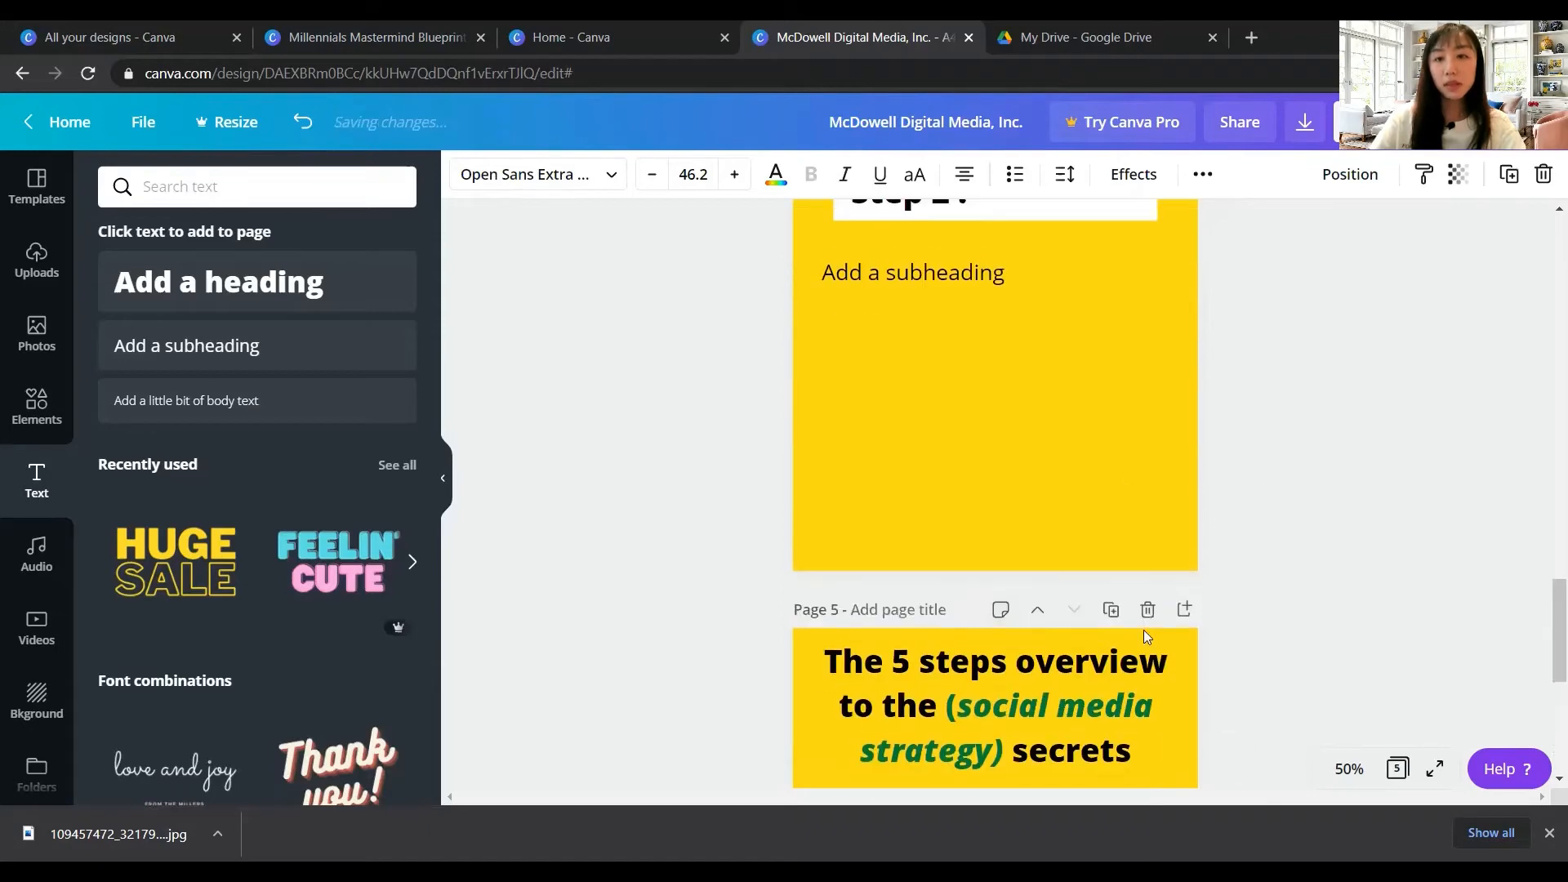
{"action": "left_click", "coordinate": [1111, 610]}
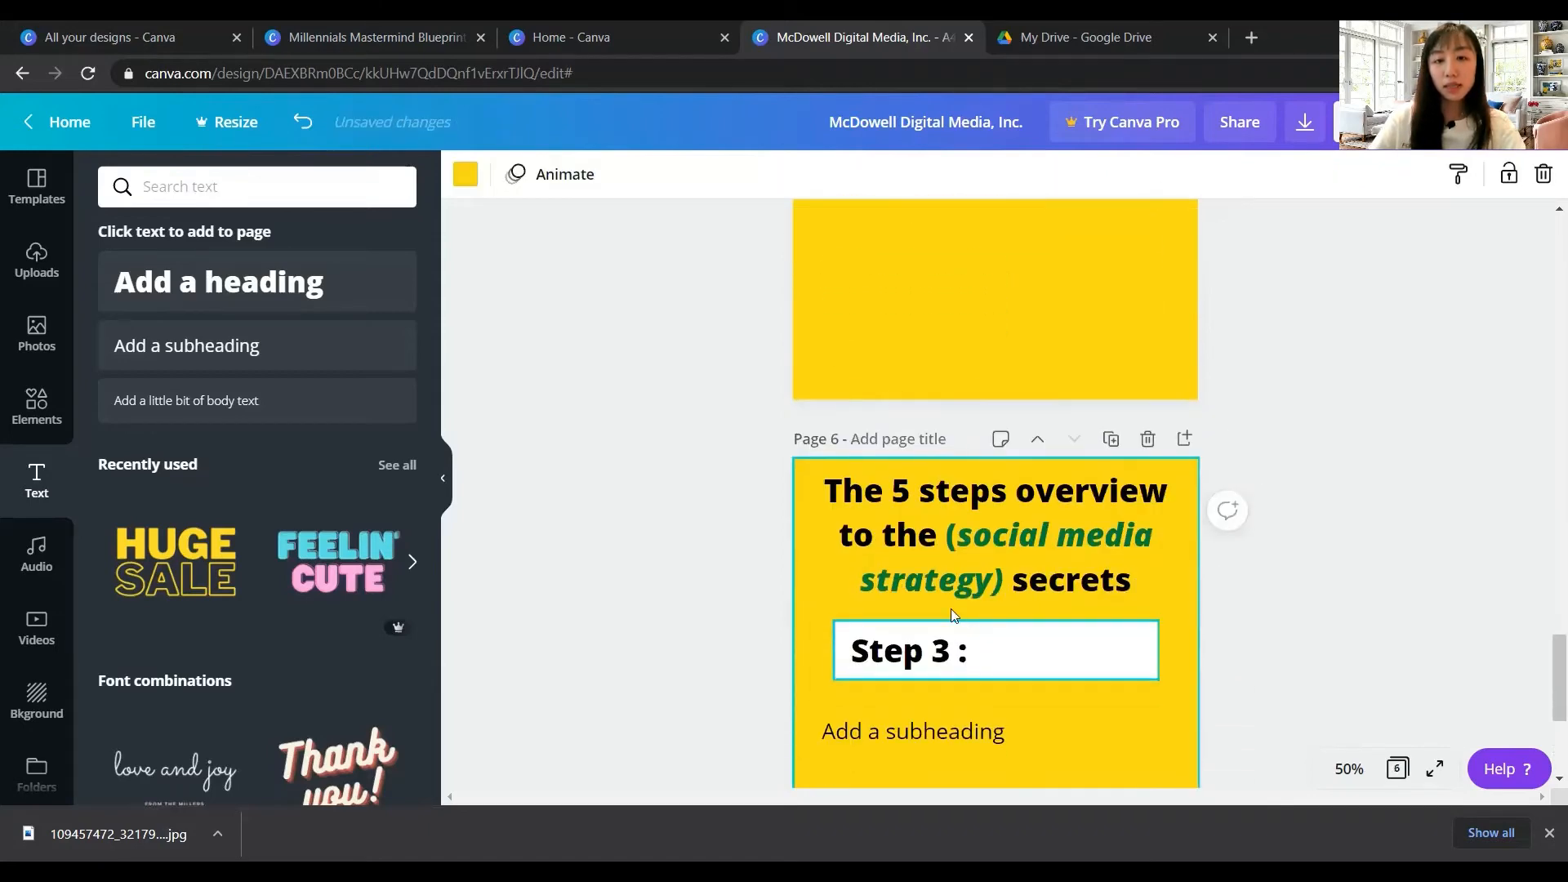
{"action": "left_click", "coordinate": [945, 668]}
{"action": "left_click", "coordinate": [946, 668]}
{"action": "key", "text": "BackSpace"}
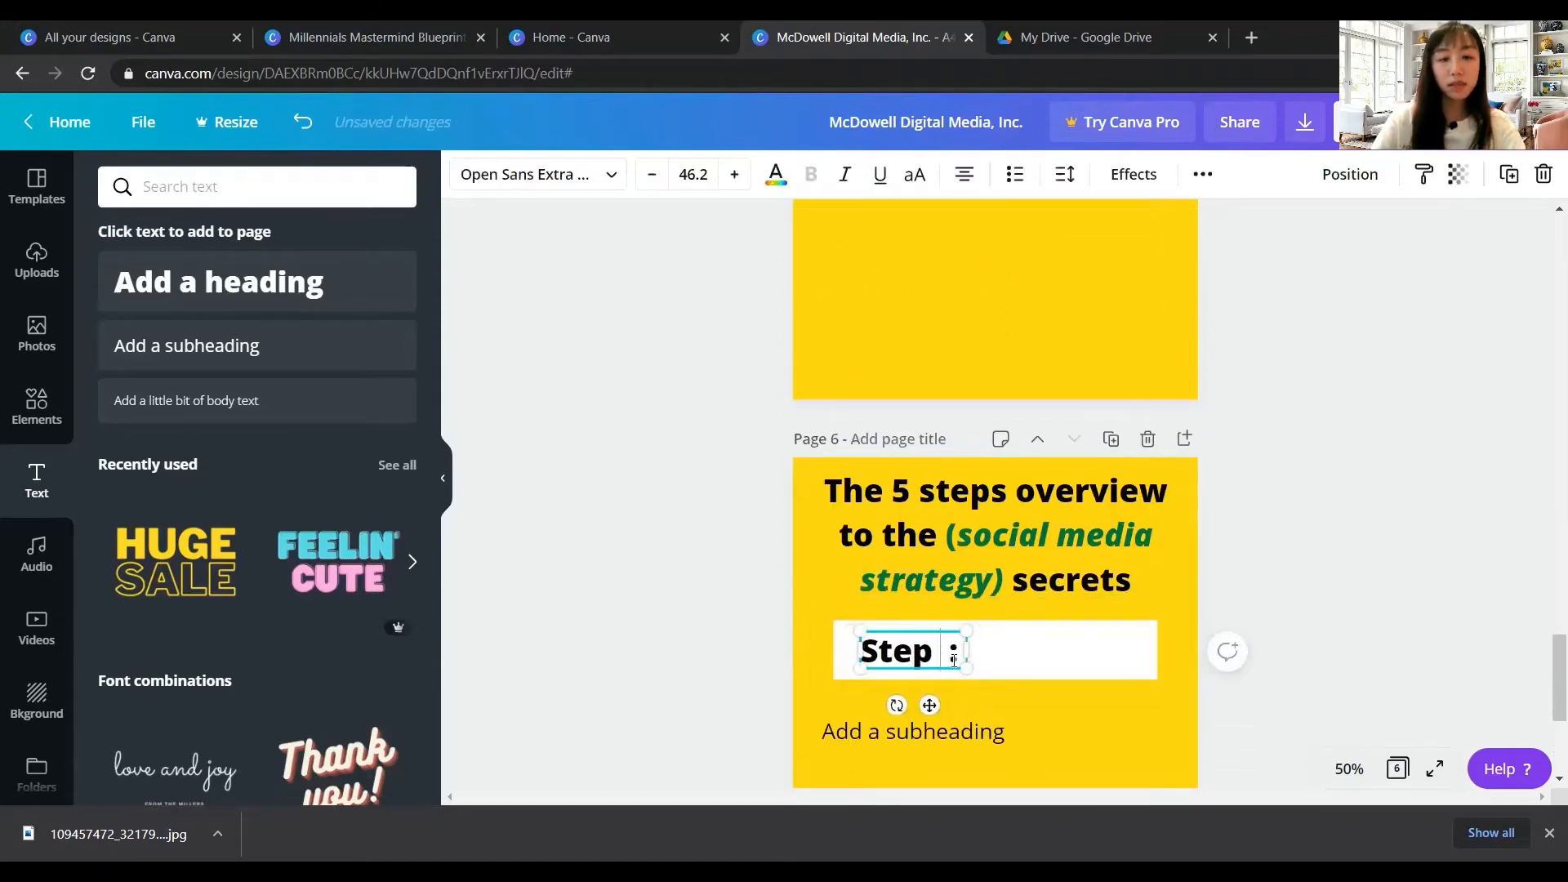
{"action": "type", "text": "4"}
Duplicate page 6 and change the banner text on the copy to "Step 5 :"
{"action": "left_click", "coordinate": [1110, 438]}
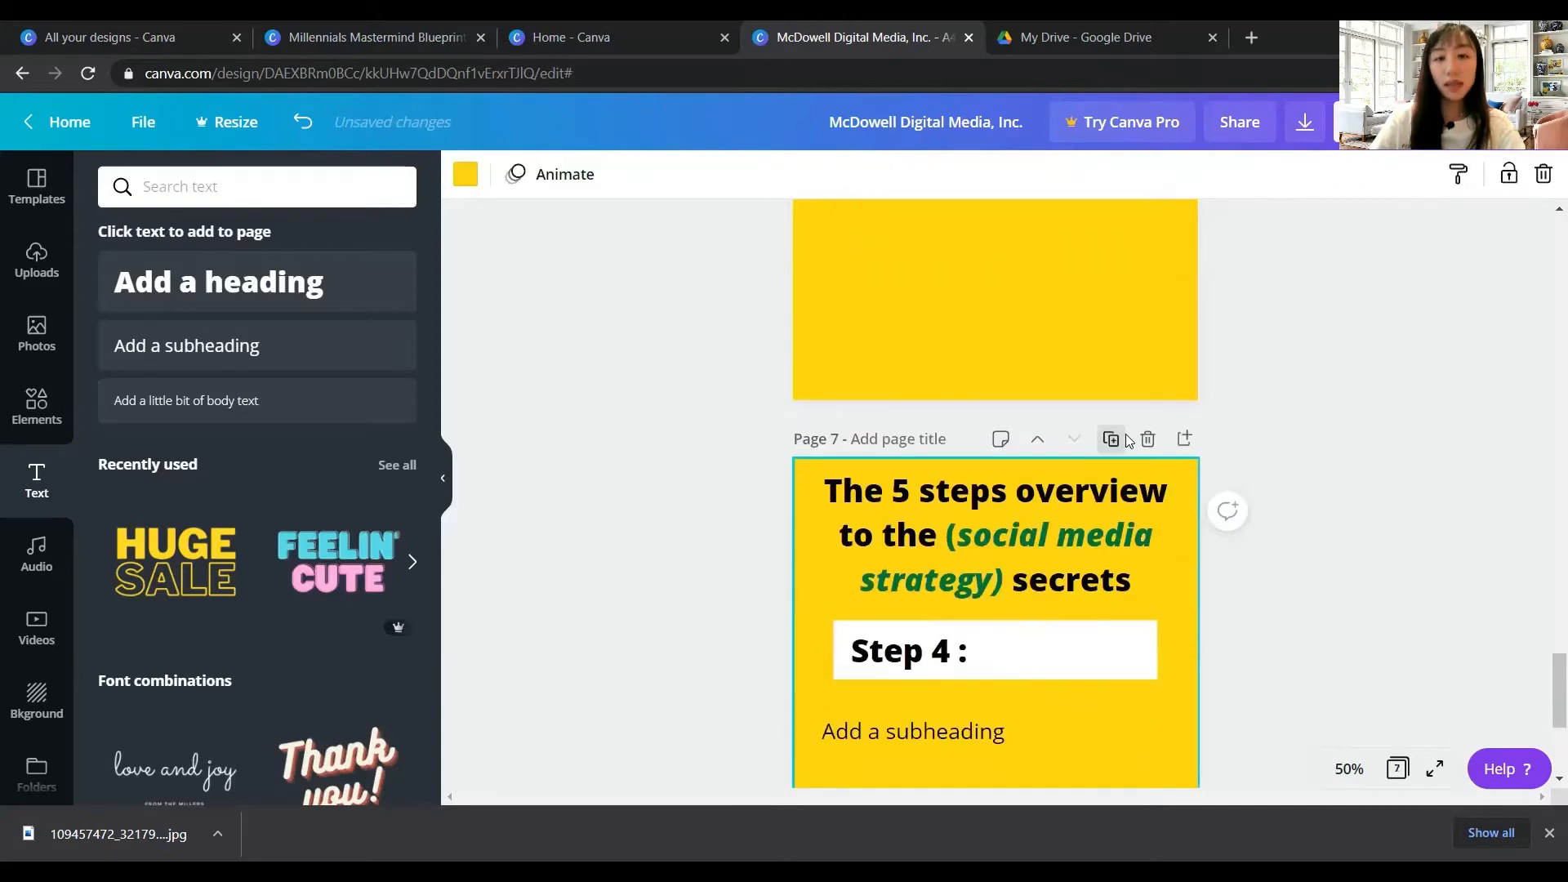
{"action": "left_click", "coordinate": [944, 545]}
{"action": "left_click", "coordinate": [946, 451]}
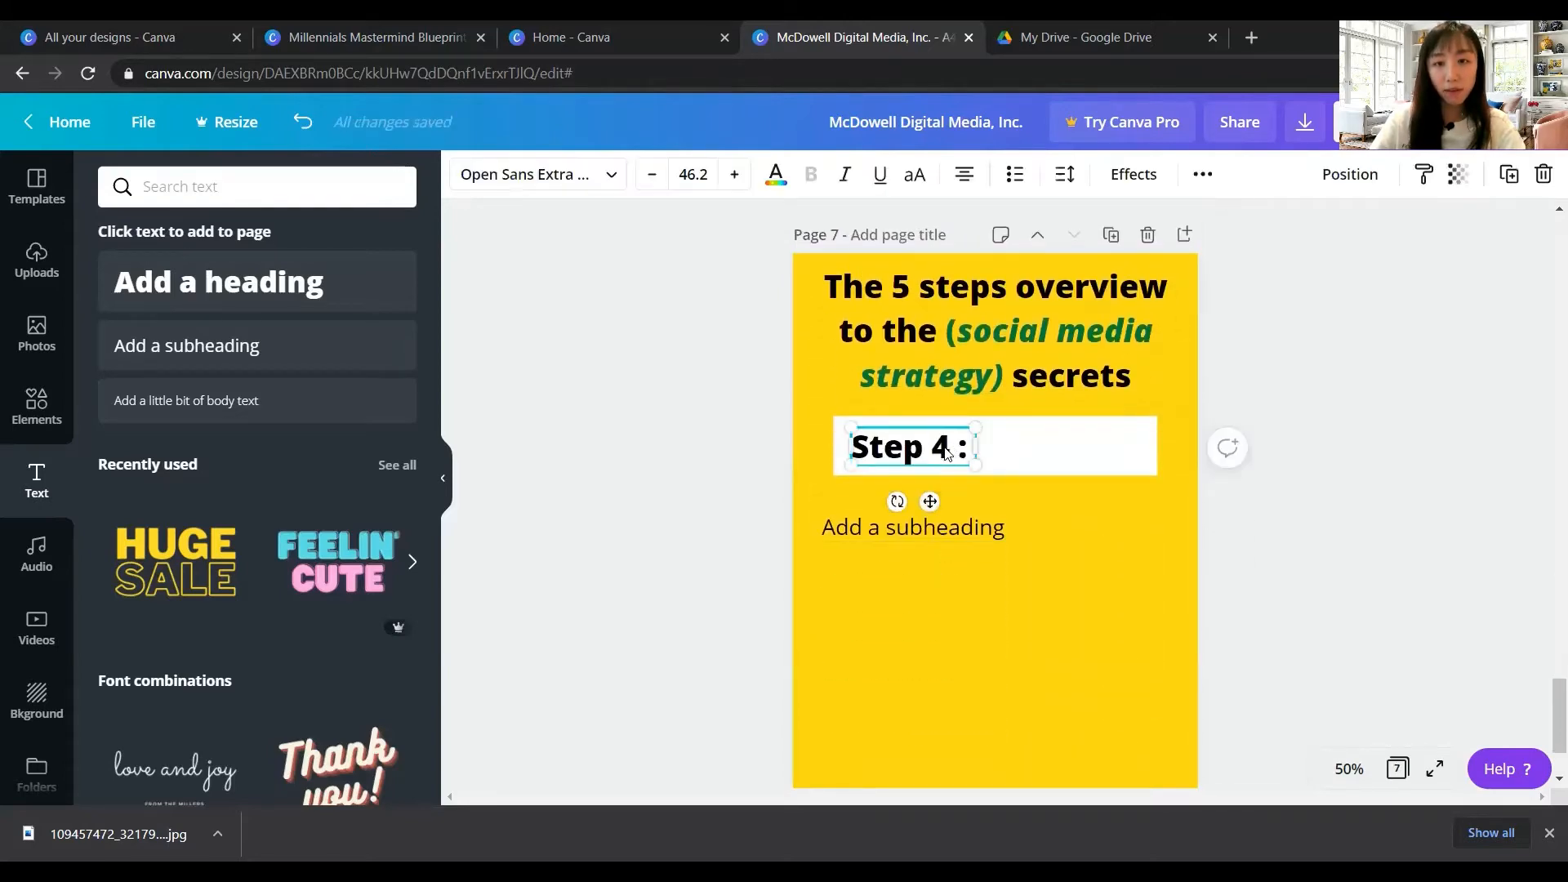
{"action": "key", "text": "BackSpace"}
{"action": "type", "text": "5"}
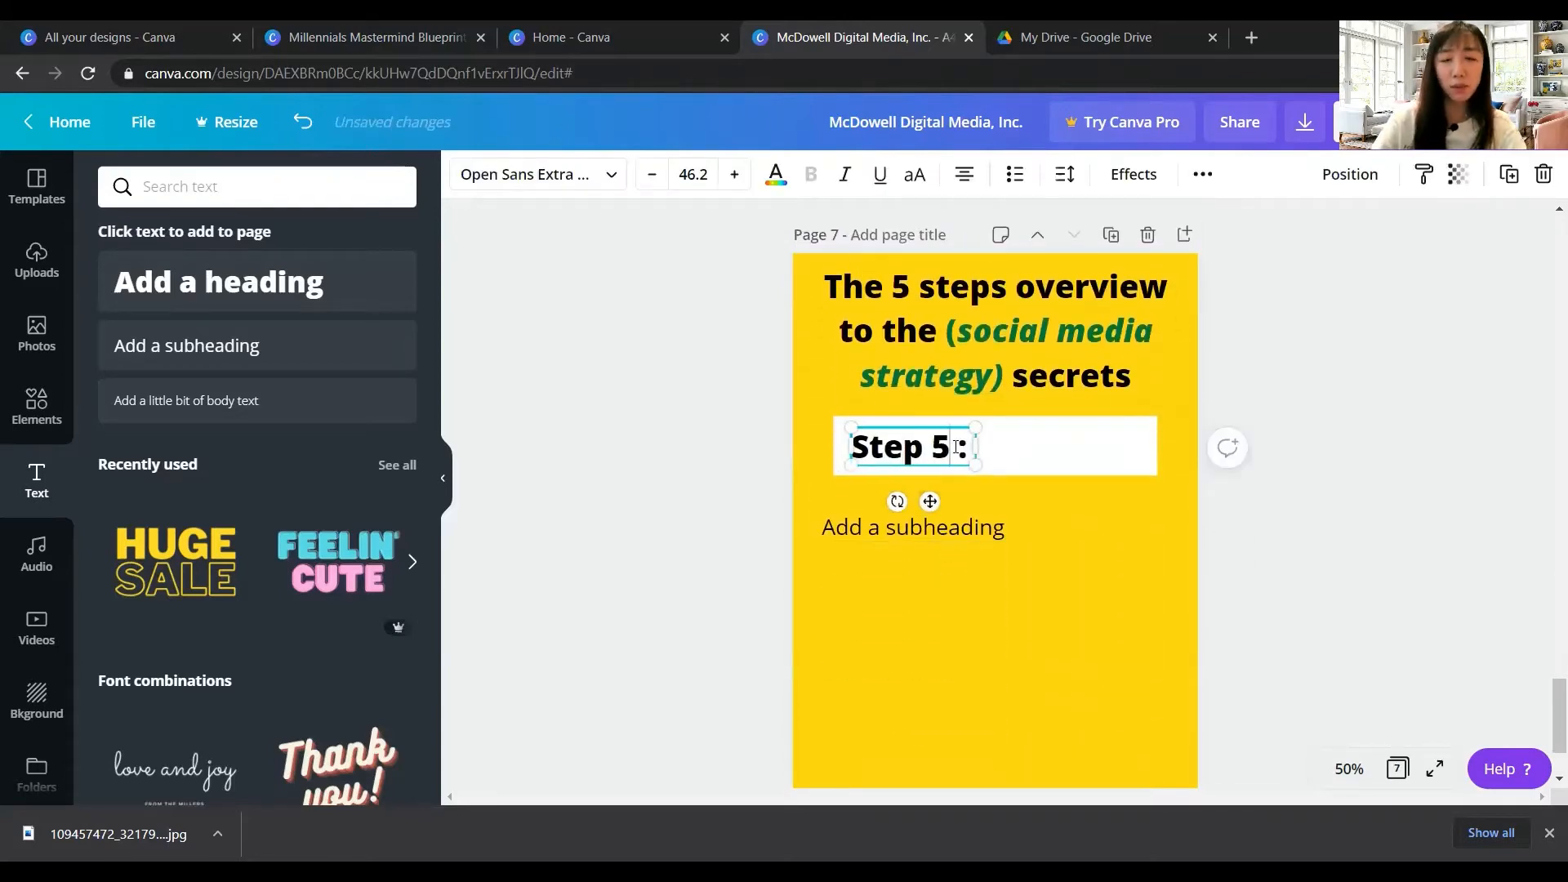
{"action": "left_click", "coordinate": [1299, 464]}
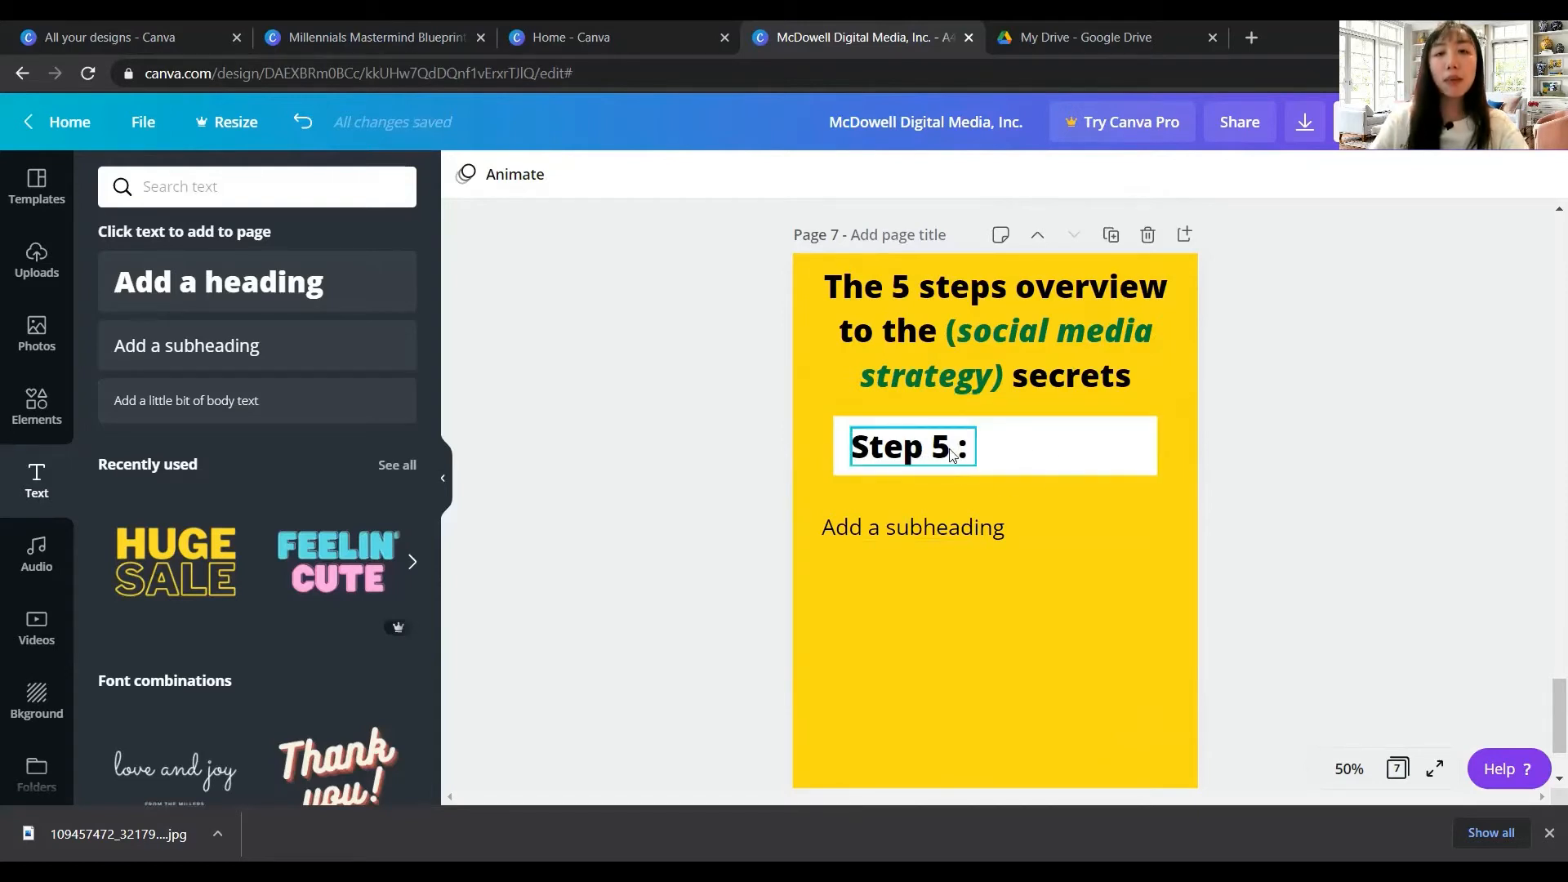
Add a new page 8 after the last step page and place a heading reading "The result?" near its top
{"action": "scroll", "coordinate": [1163, 586], "scroll_direction": "down", "scroll_amount": 2}
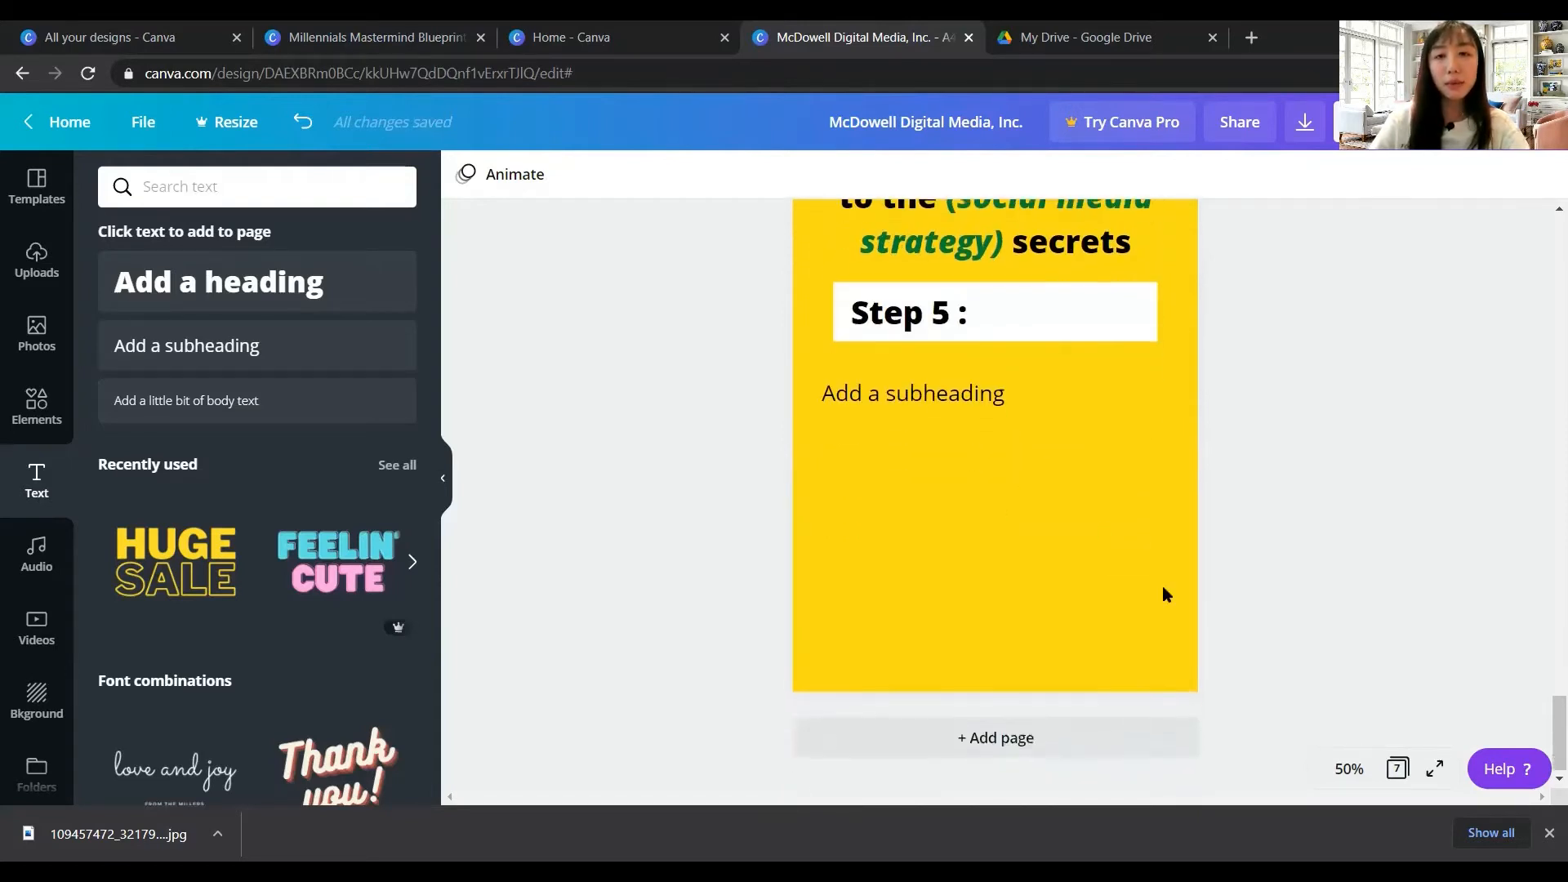
{"action": "left_click", "coordinate": [990, 735]}
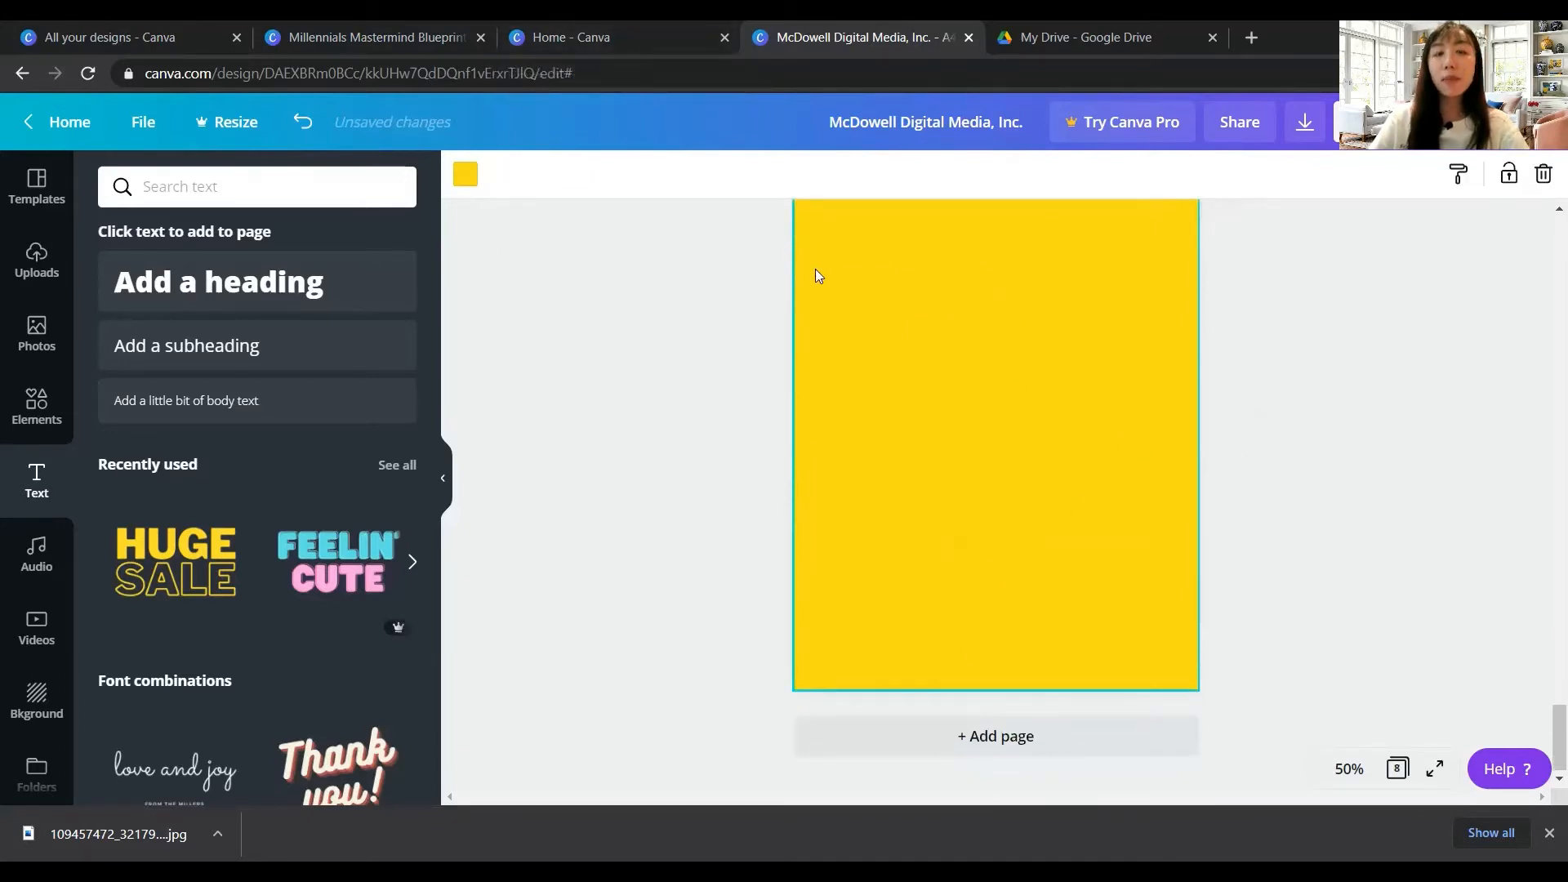
{"action": "left_click", "coordinate": [278, 286]}
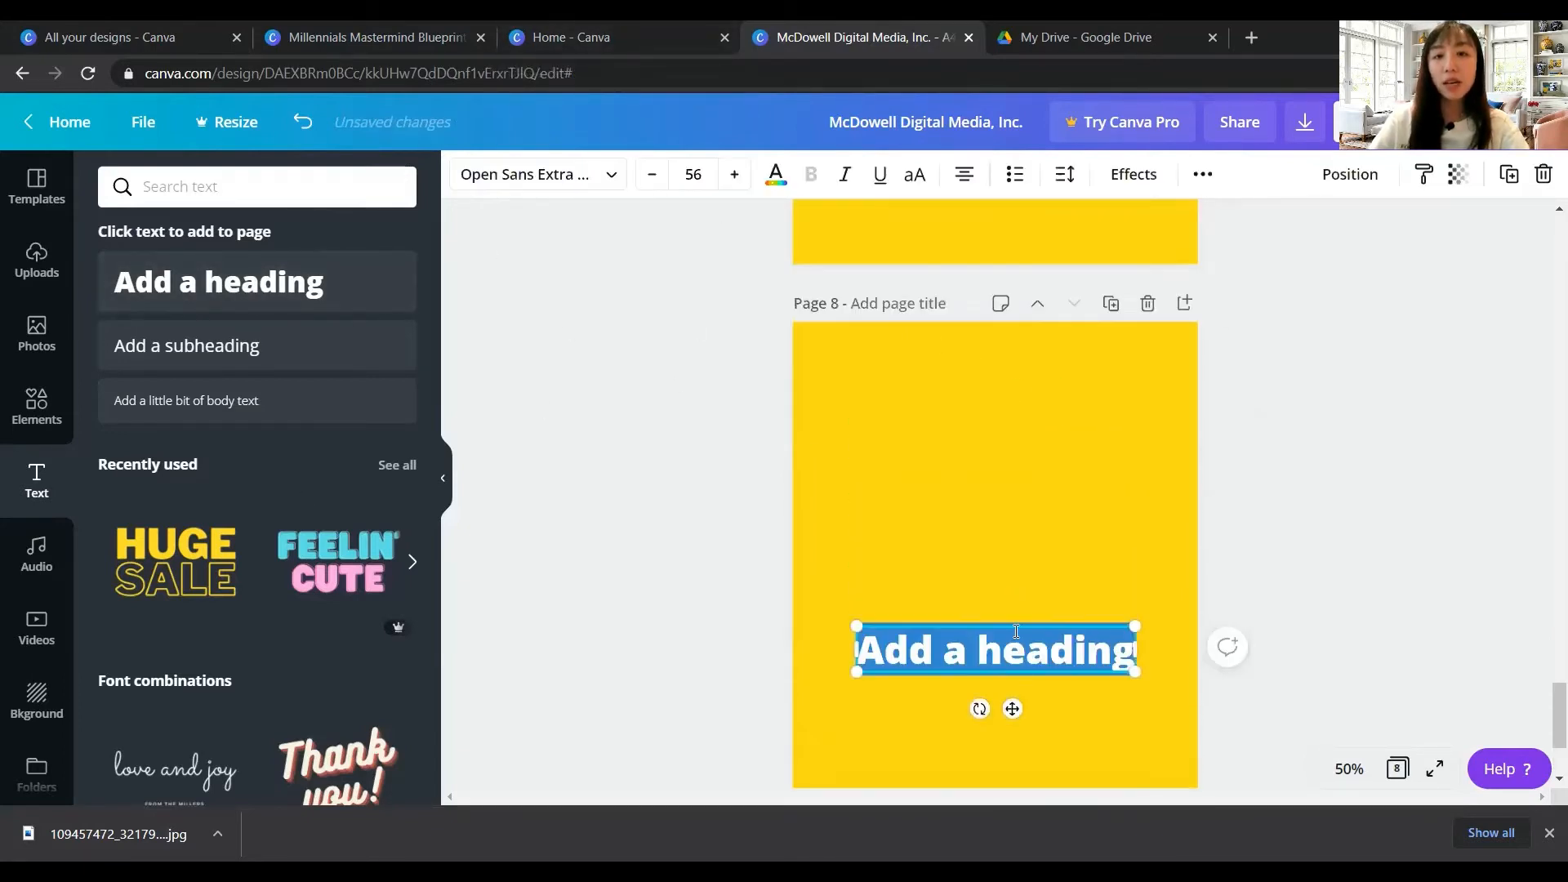
{"action": "left_click_drag", "start_coordinate": [1011, 708], "coordinate": [1011, 455]}
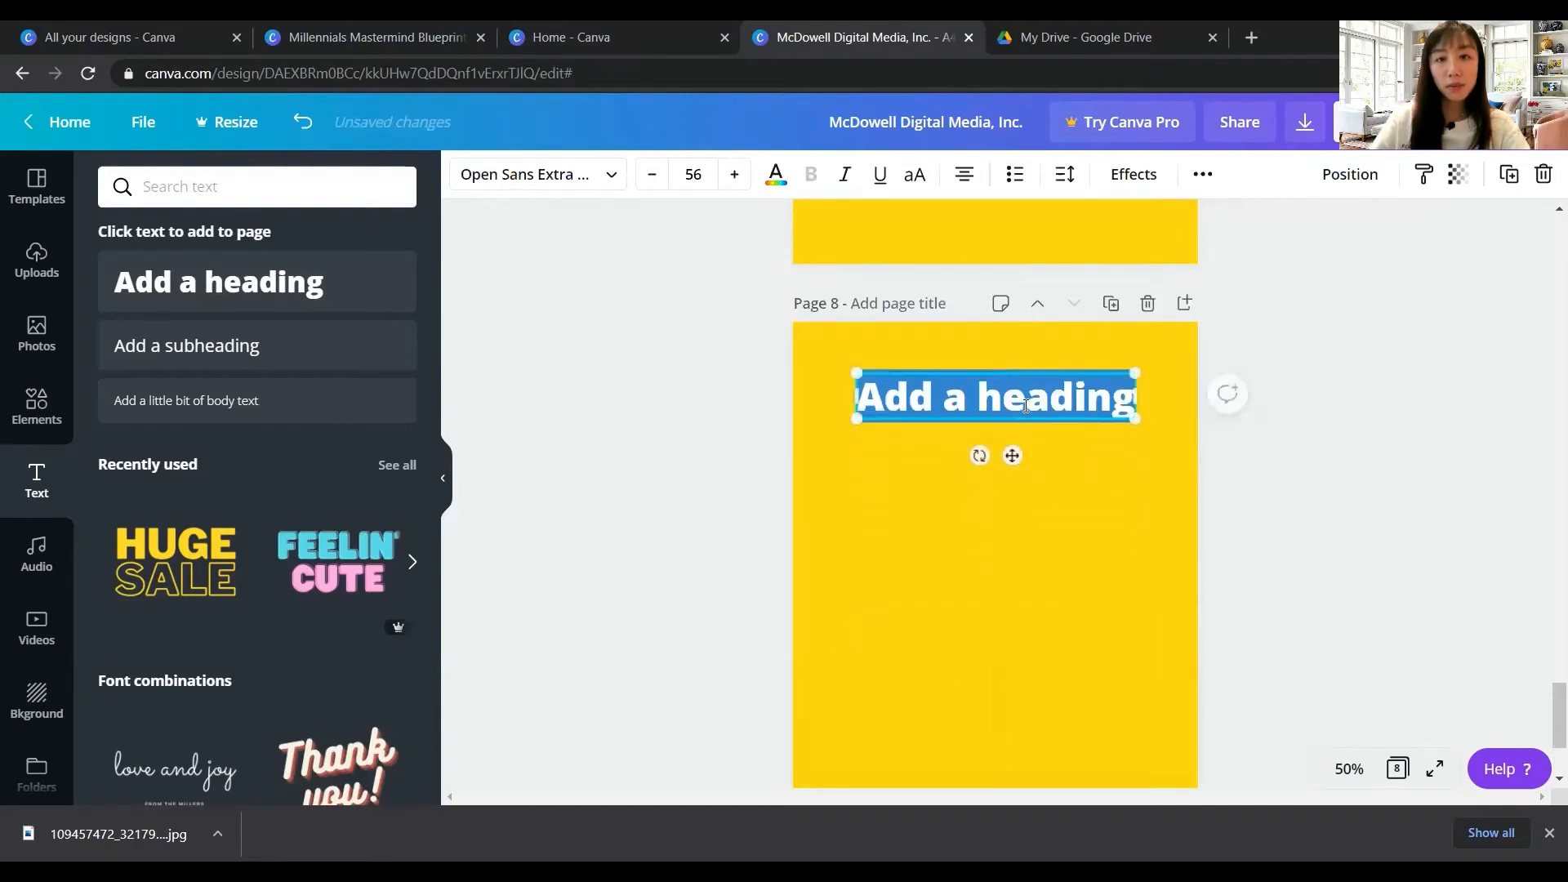
{"action": "type", "text": "The res"}
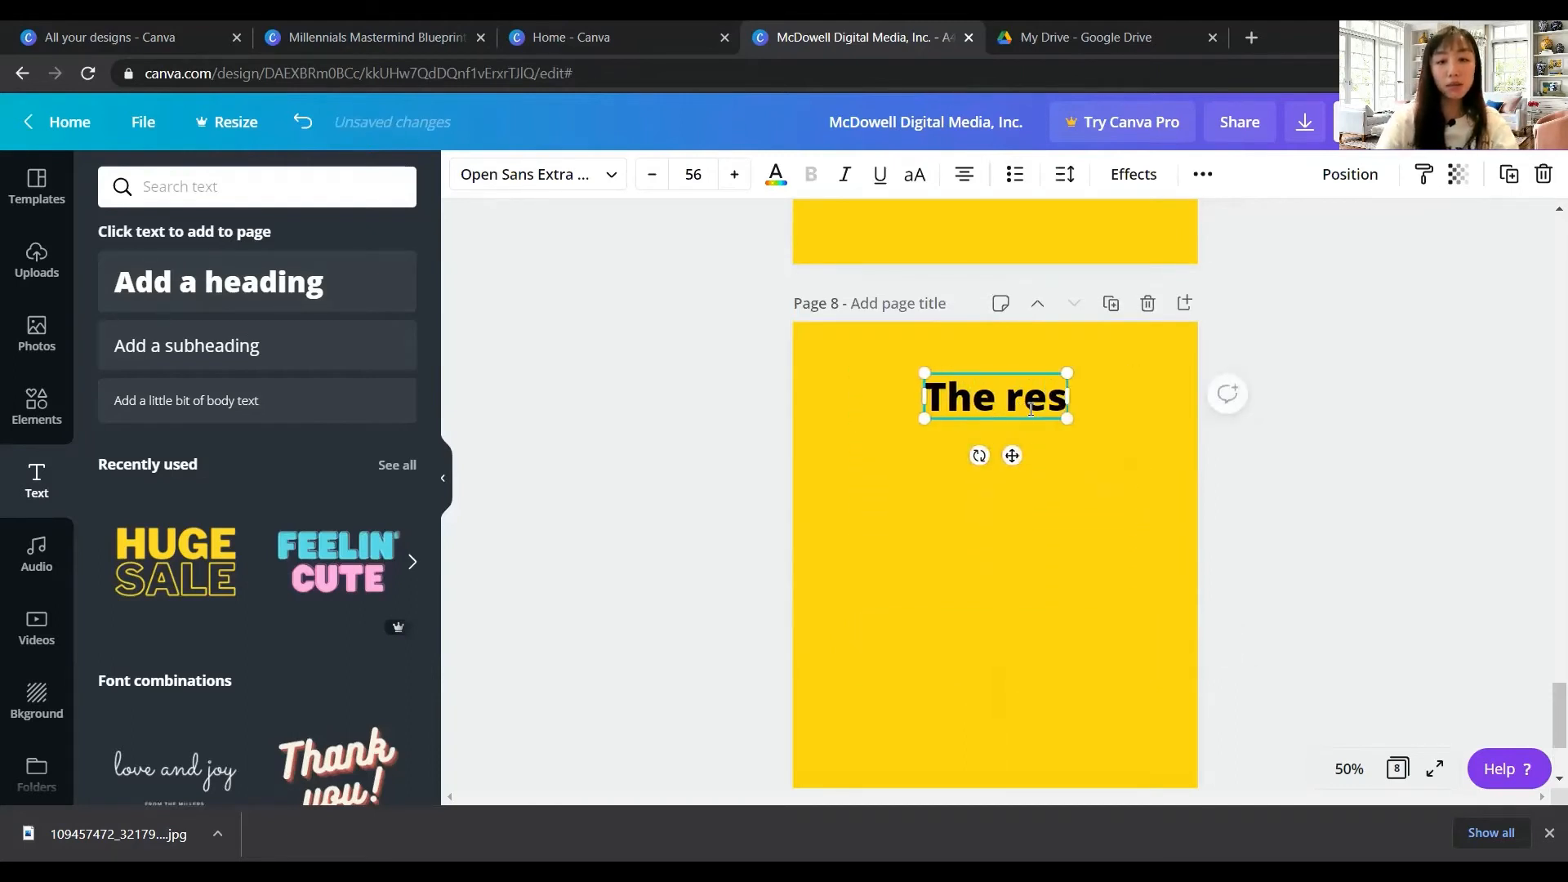
{"action": "type", "text": "ult?"}
Examine the layout of the result page in the Millennials Mastermind Blueprint design, including its heading, check marks and text
{"action": "left_click", "coordinate": [357, 32]}
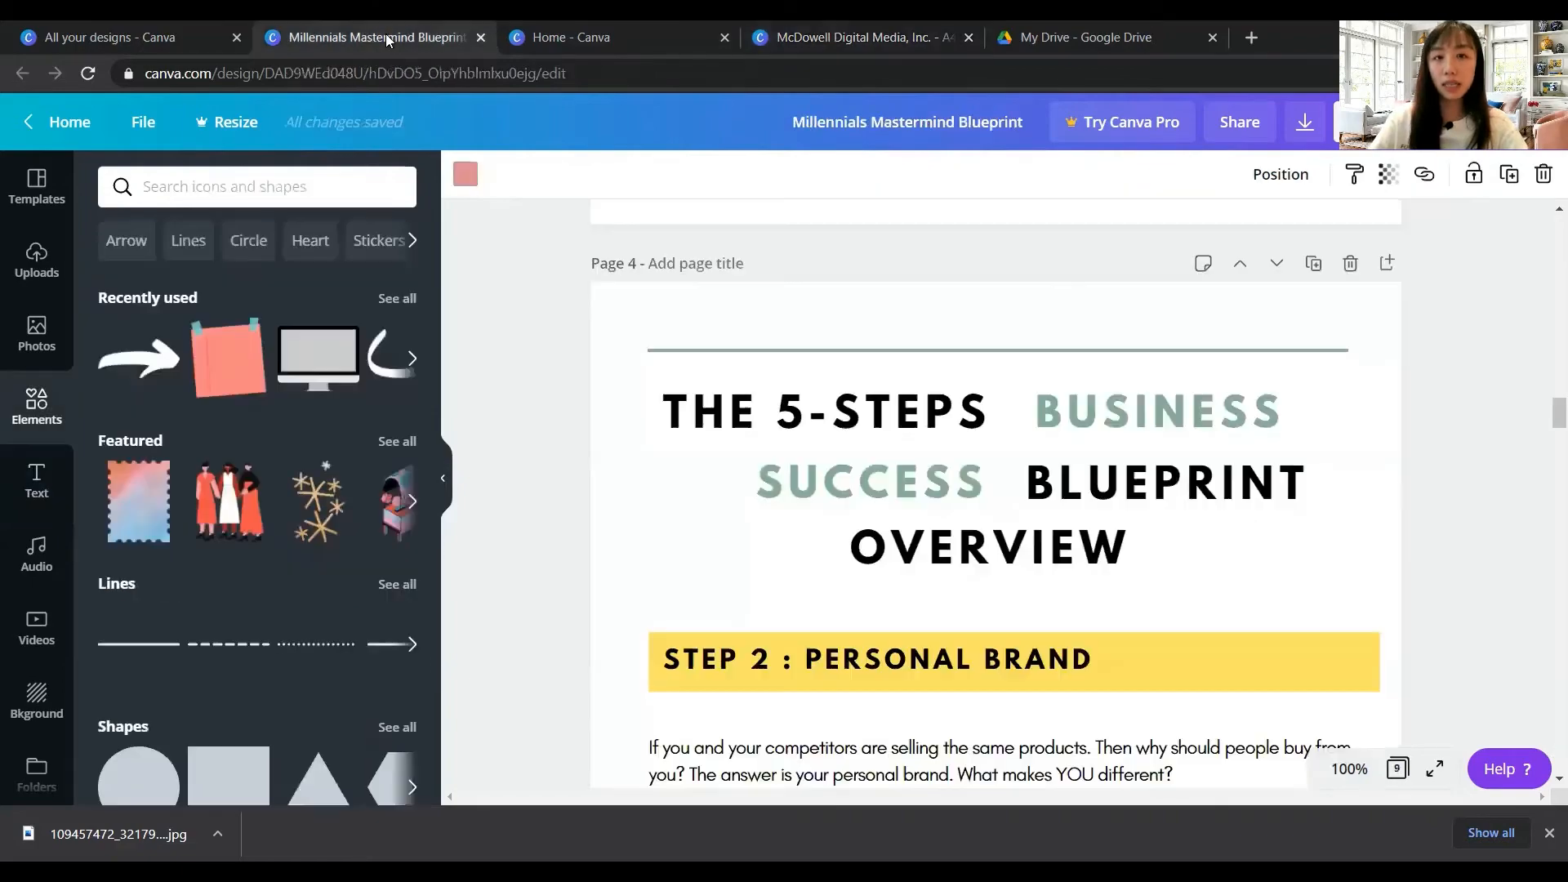
{"action": "scroll", "coordinate": [1054, 310], "scroll_direction": "down", "scroll_amount": 10}
{"action": "scroll", "coordinate": [1150, 472], "scroll_direction": "down", "scroll_amount": 15}
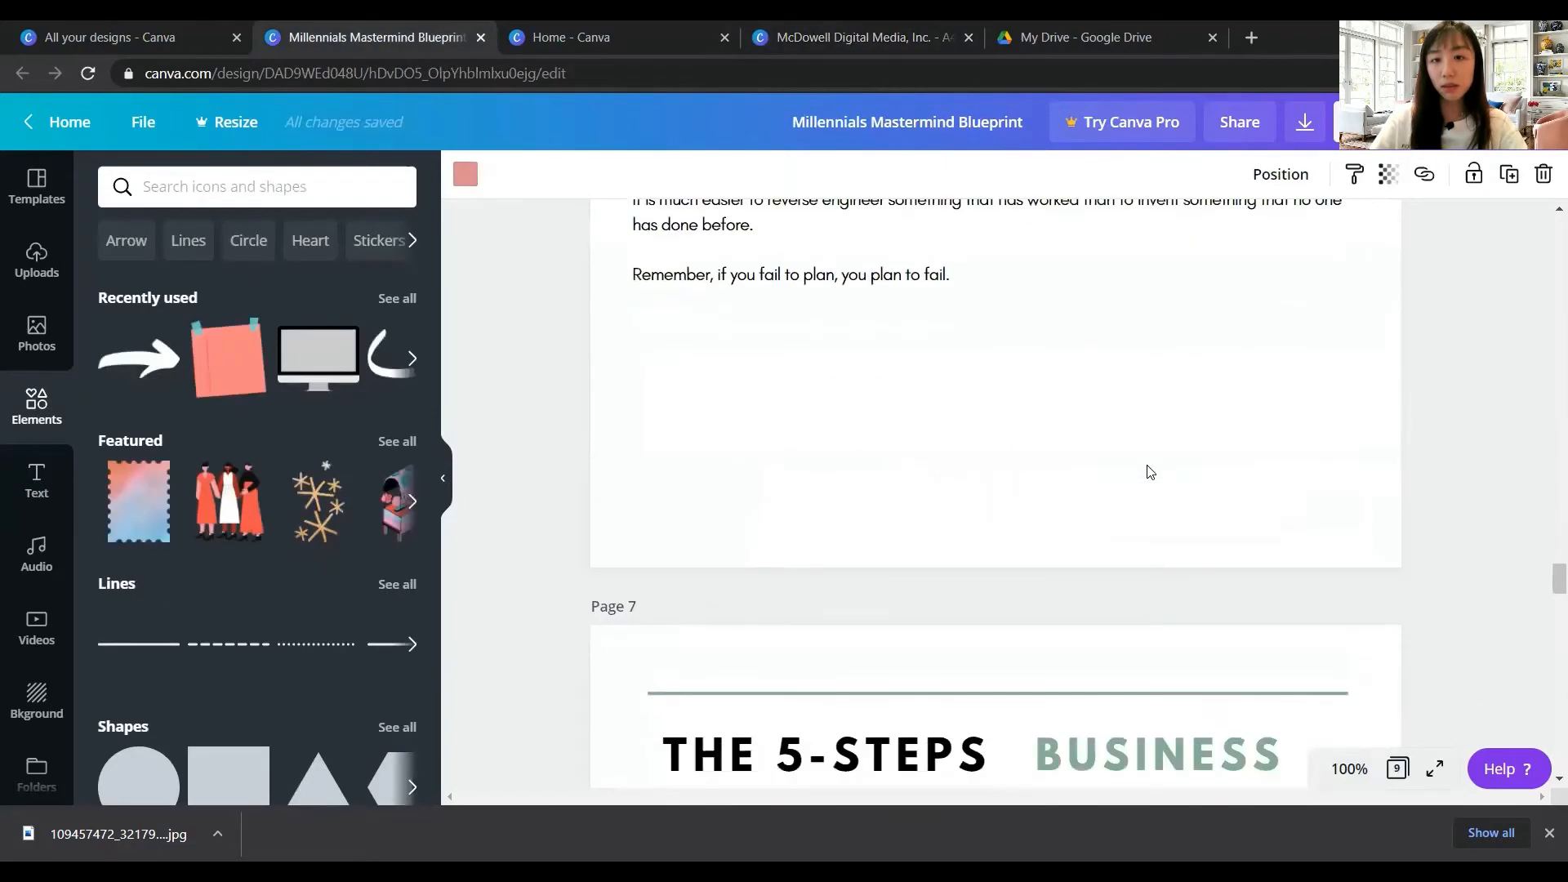
{"action": "scroll", "coordinate": [960, 433], "scroll_direction": "up", "scroll_amount": 5}
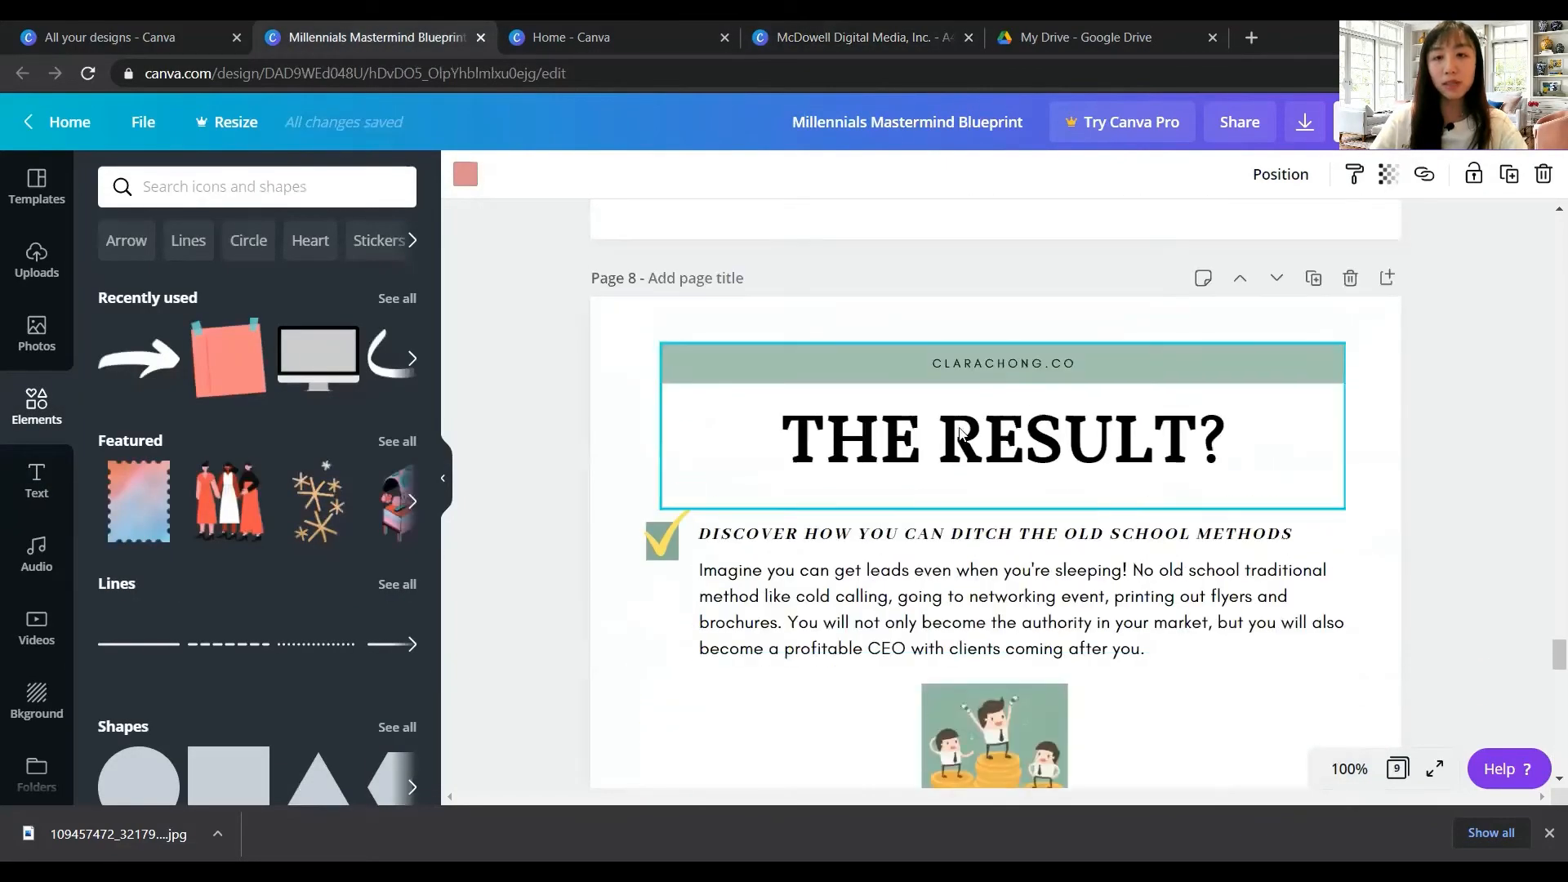
{"action": "left_click", "coordinate": [1295, 349]}
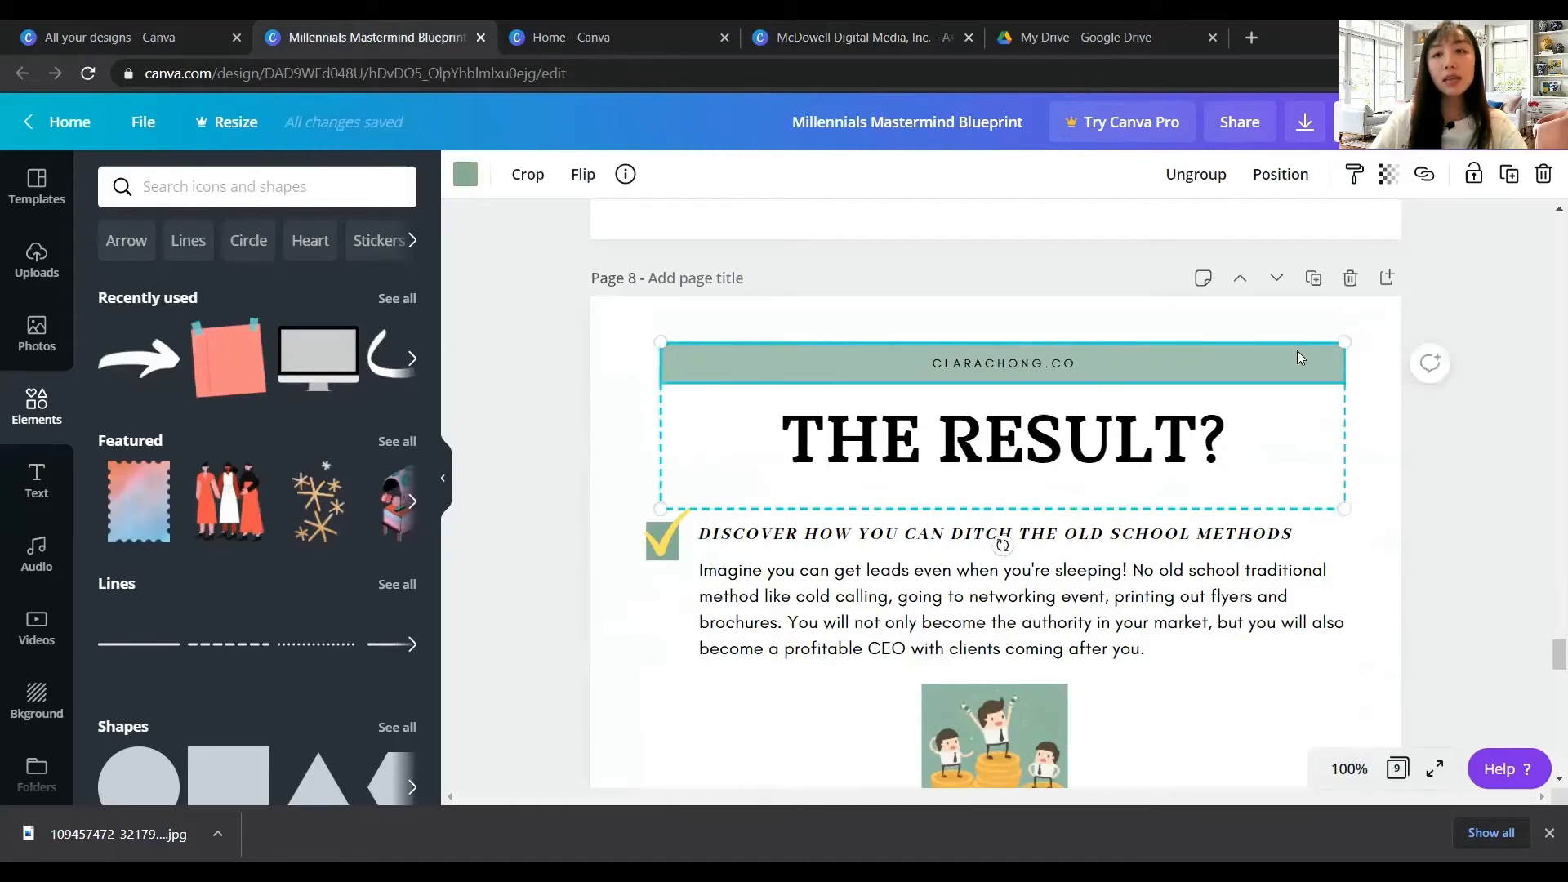
{"action": "scroll", "coordinate": [1256, 418], "scroll_direction": "up", "scroll_amount": 1}
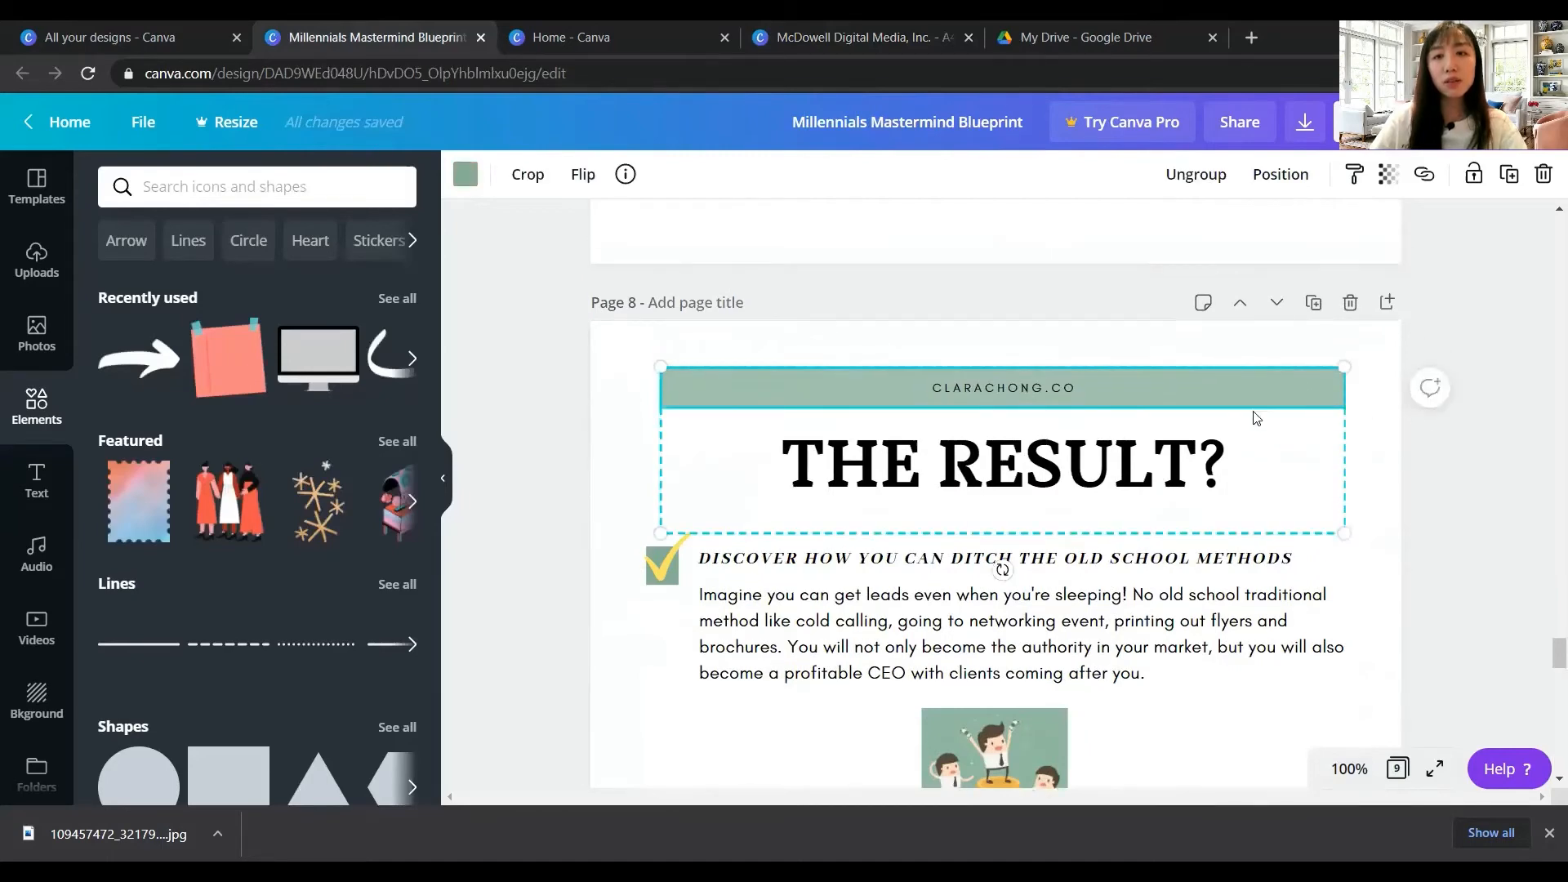
{"action": "left_click", "coordinate": [1160, 388]}
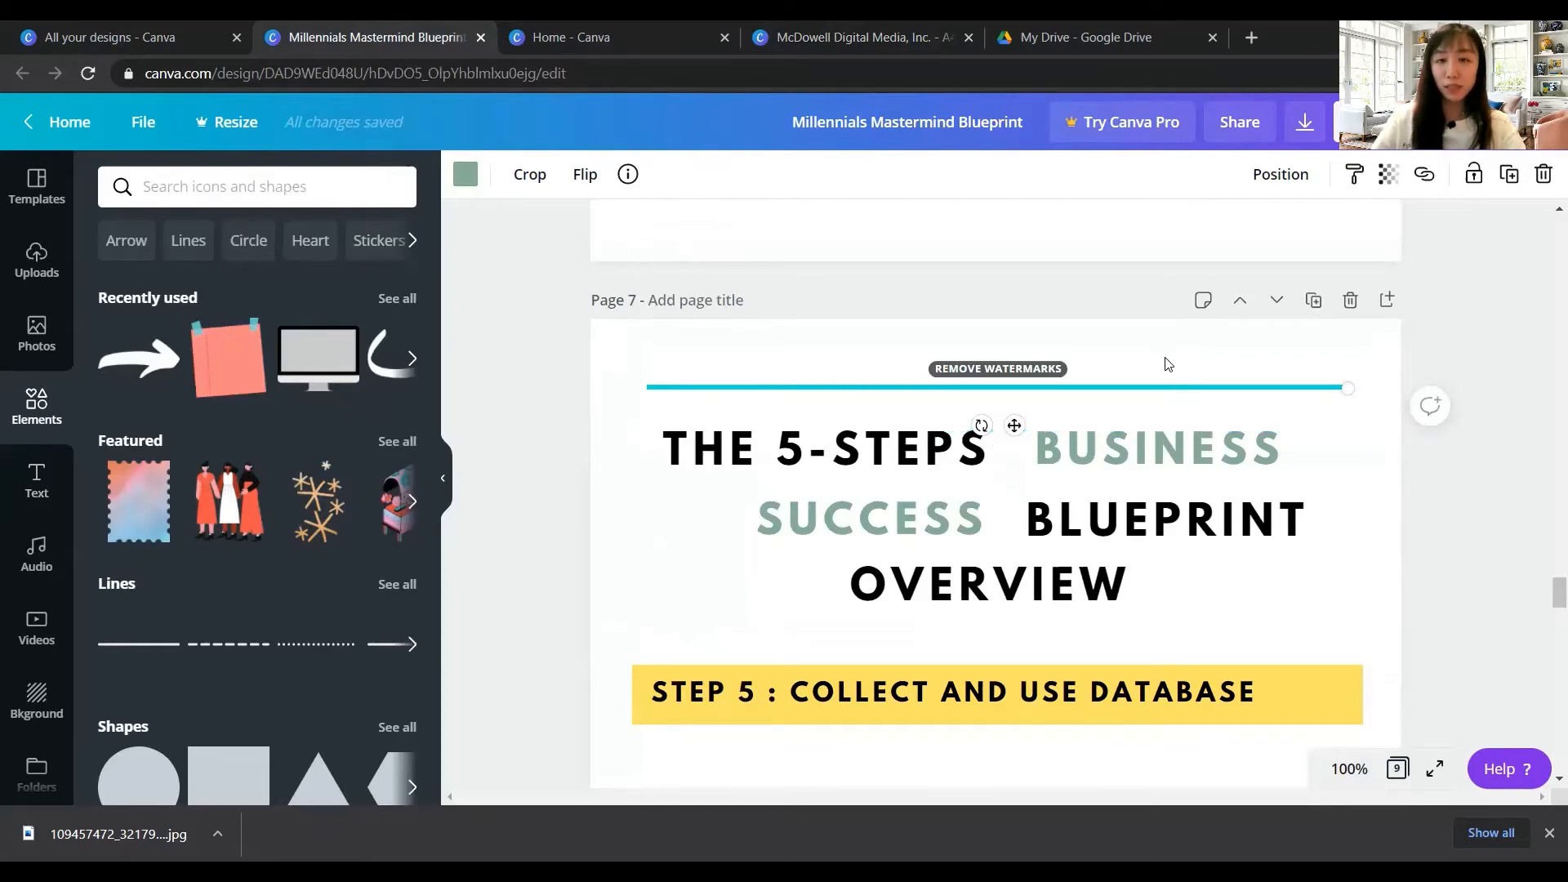
{"action": "left_click", "coordinate": [1124, 396]}
{"action": "scroll", "coordinate": [1117, 424], "scroll_direction": "down", "scroll_amount": 10}
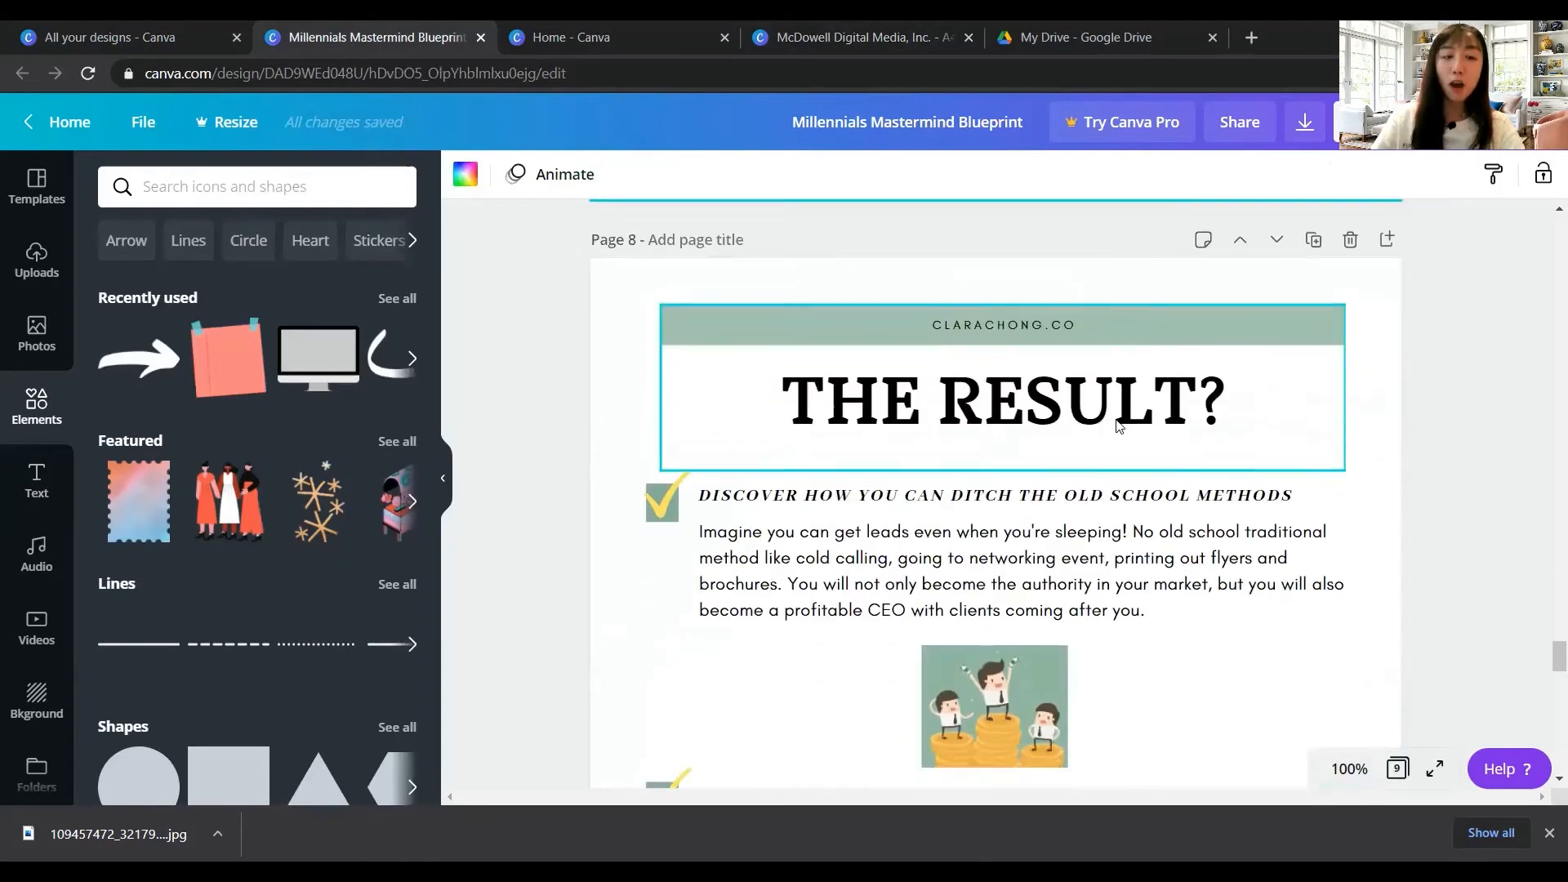
{"action": "scroll", "coordinate": [1119, 424], "scroll_direction": "down", "scroll_amount": 5}
{"action": "scroll", "coordinate": [1078, 327], "scroll_direction": "up", "scroll_amount": 3}
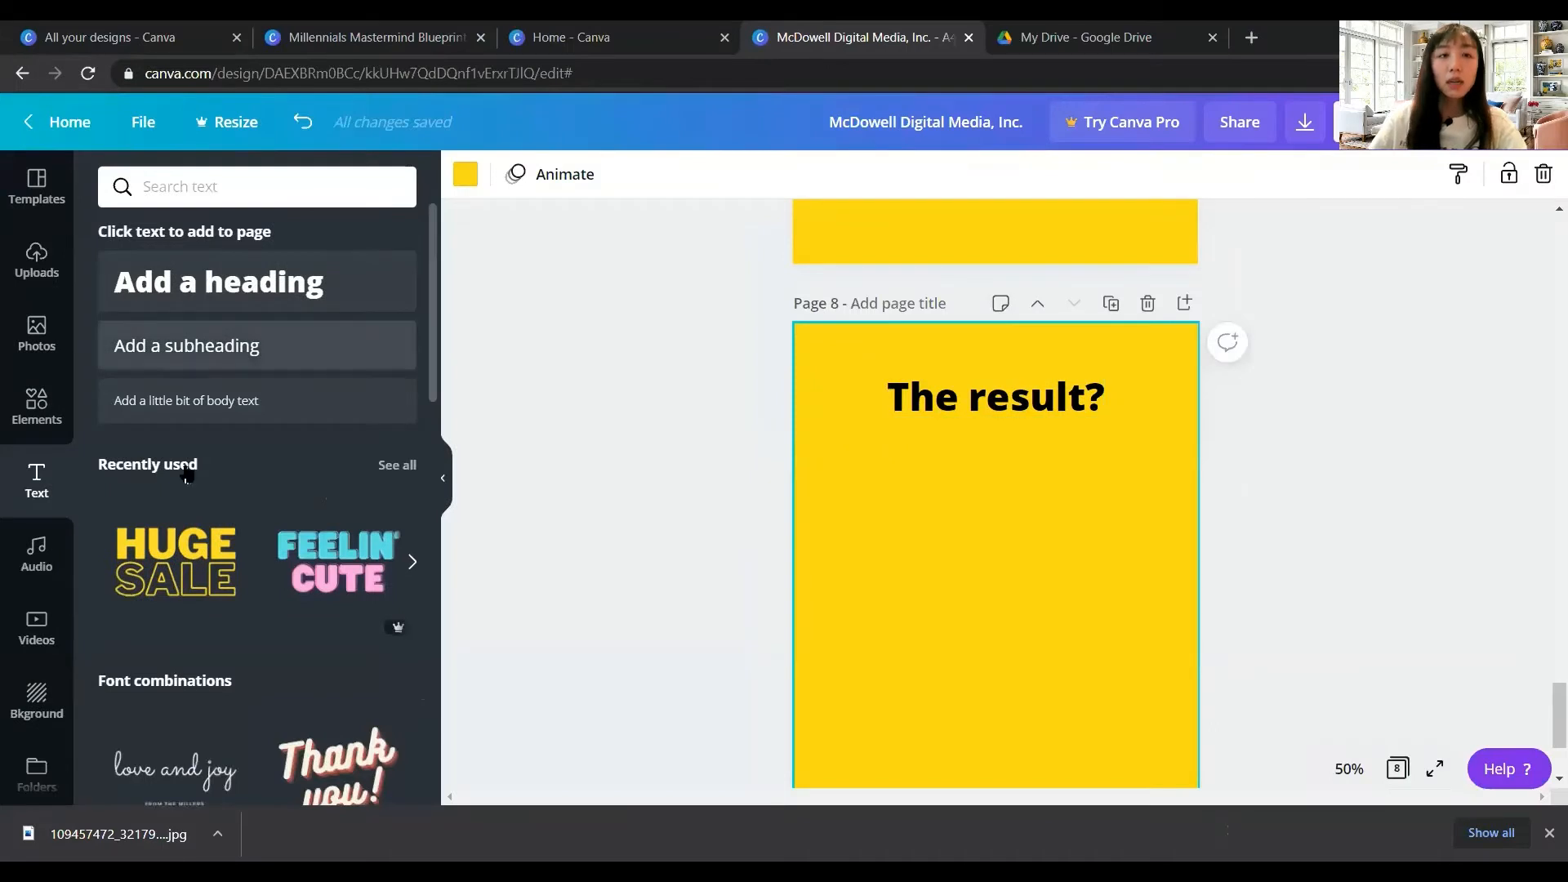
Add a square to page 8, shrink it and place it below "The result?" near the page's left edge
{"action": "left_click", "coordinate": [32, 408]}
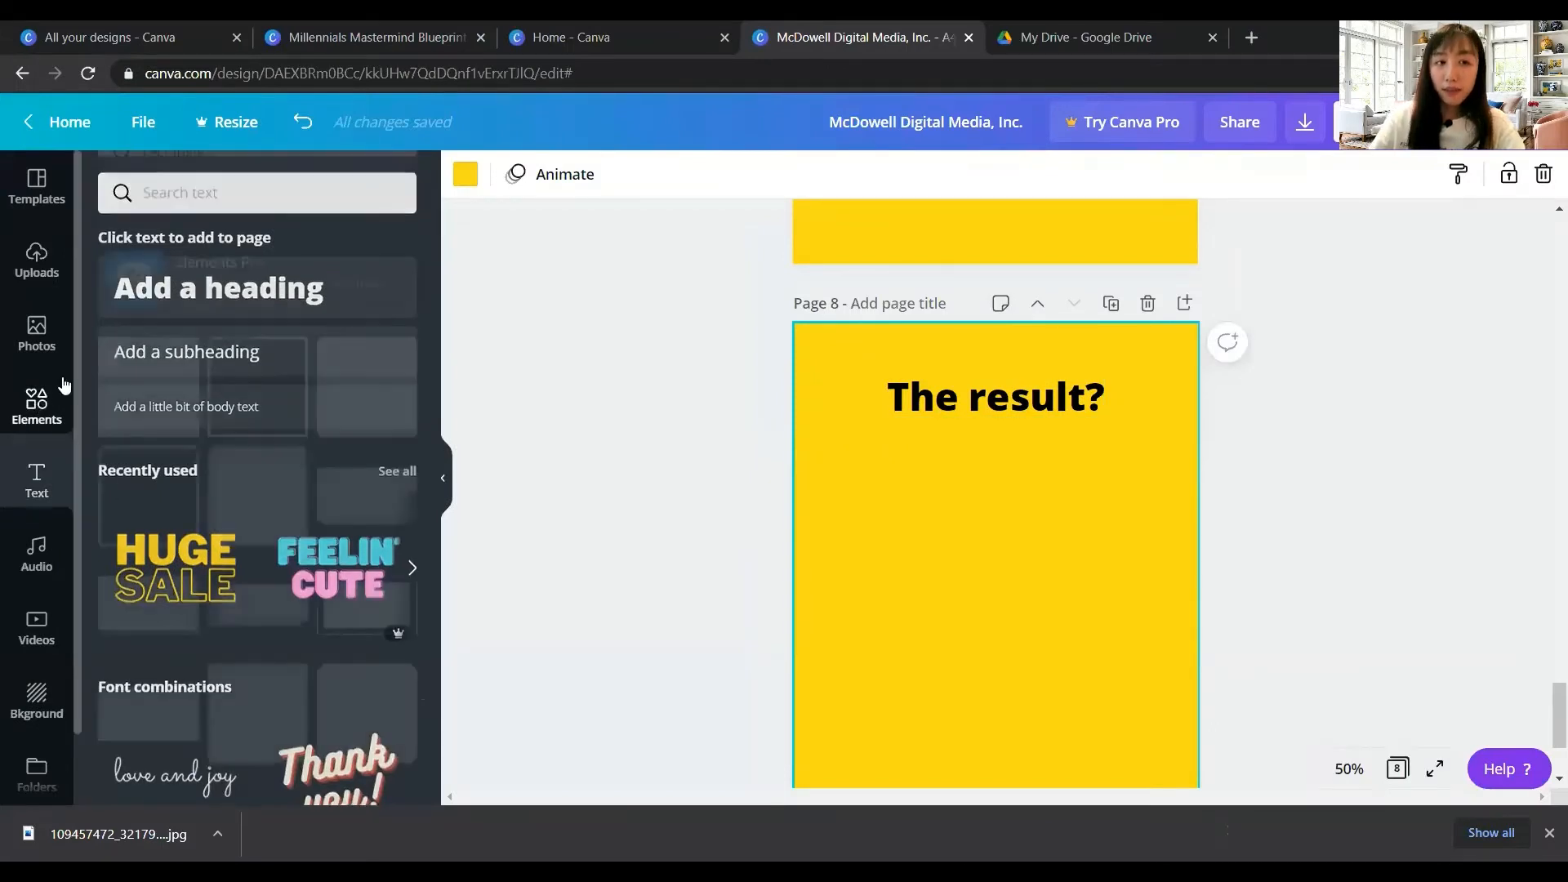
{"action": "left_click", "coordinate": [148, 421]}
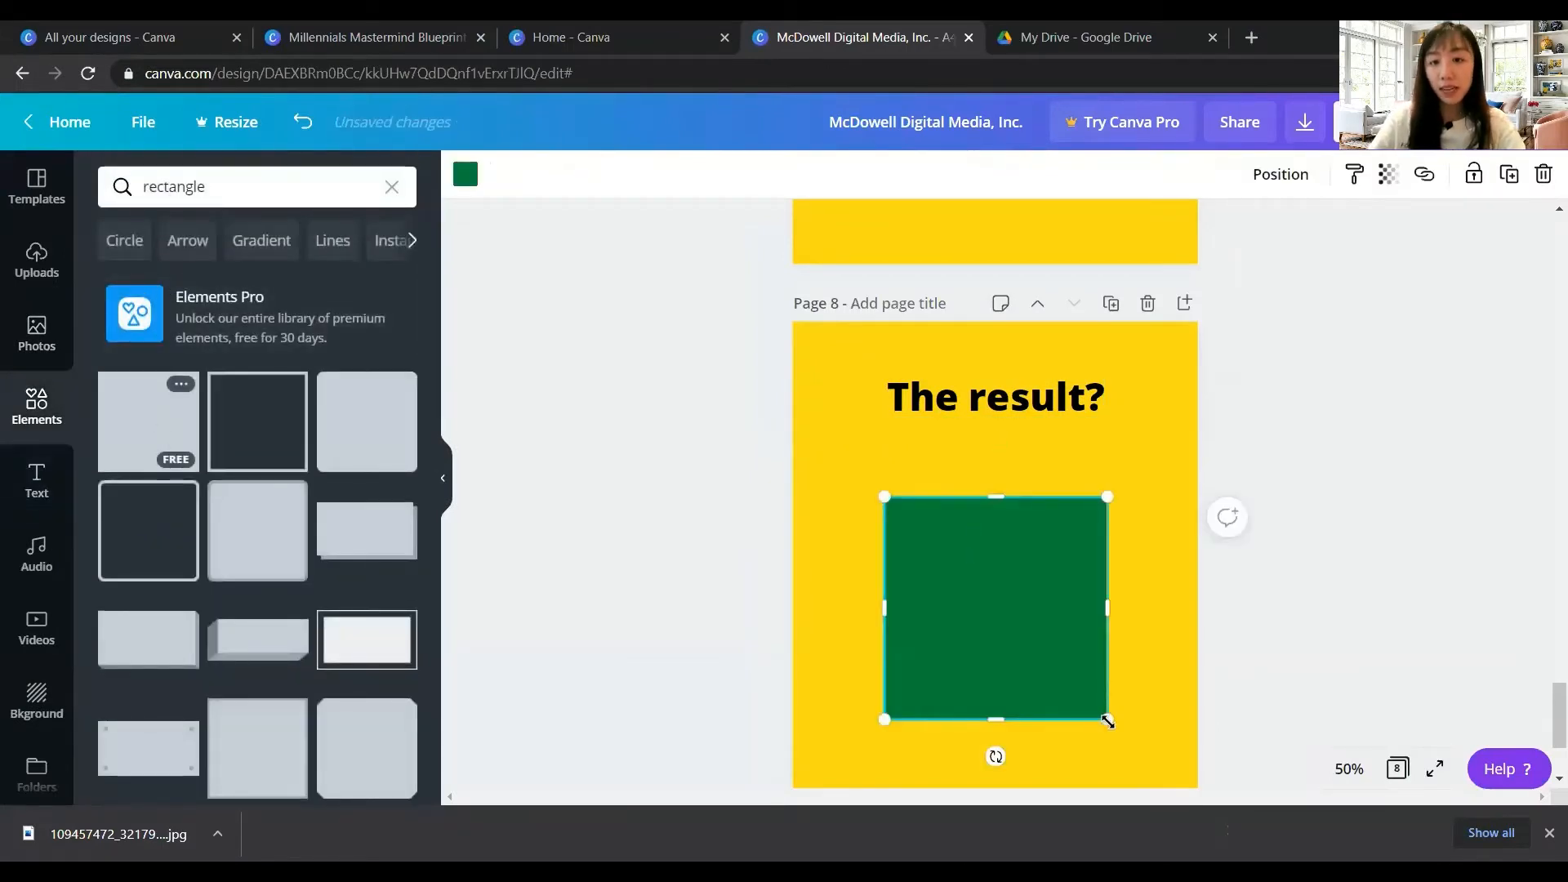
{"action": "left_click_drag", "start_coordinate": [1107, 721], "coordinate": [833, 474]}
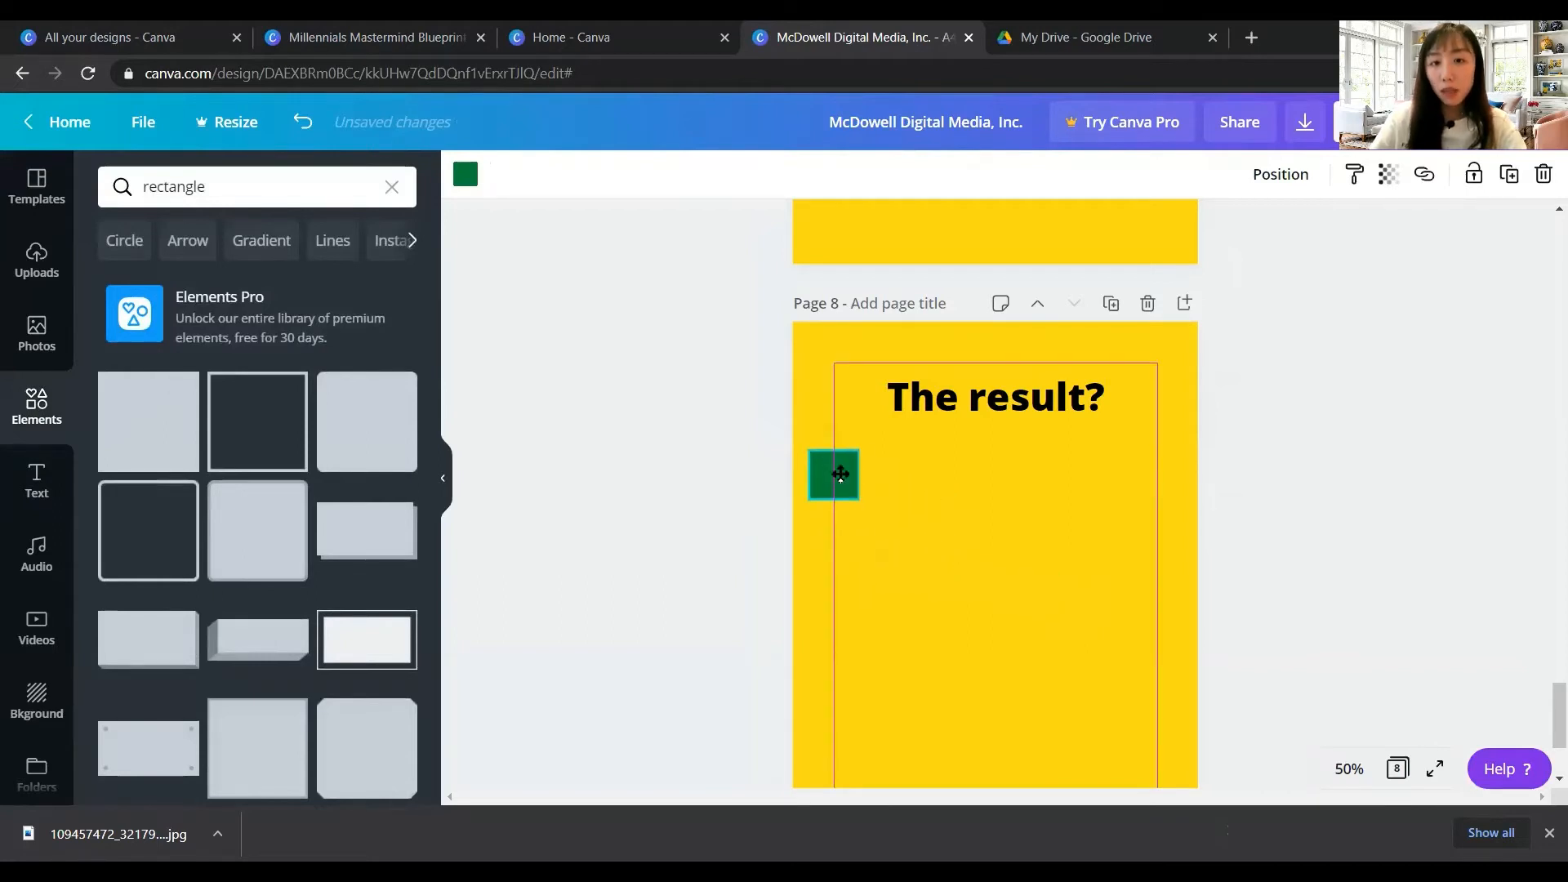
{"action": "left_click", "coordinate": [931, 490]}
{"action": "left_click", "coordinate": [49, 490]}
Search the elements library for "tick" graphics
{"action": "left_click", "coordinate": [37, 405]}
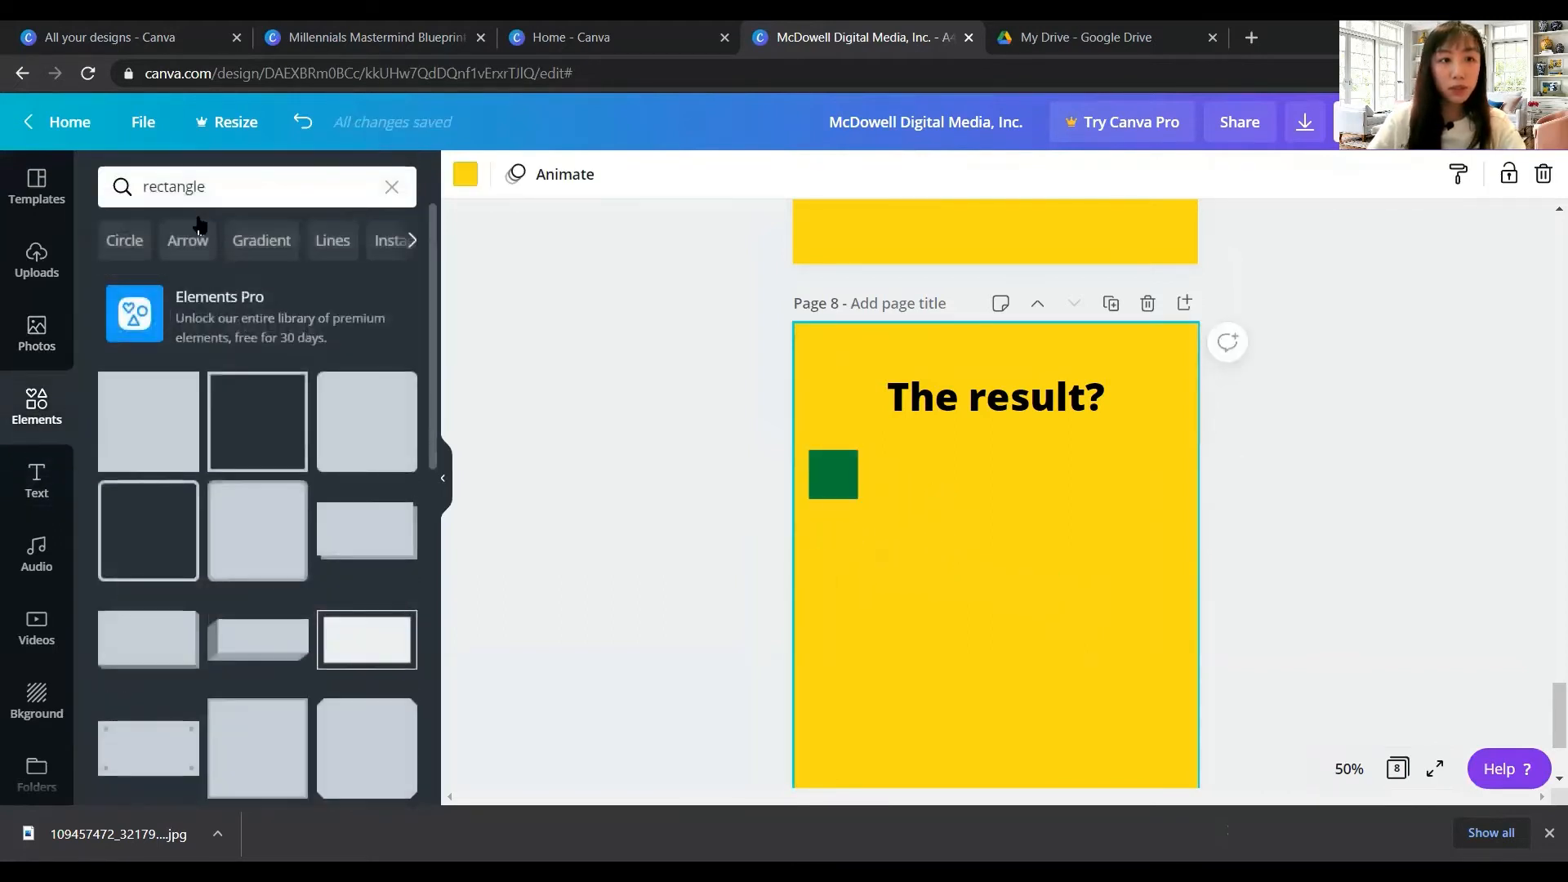
{"action": "left_click", "coordinate": [209, 171]}
{"action": "type", "text": "tick"}
{"action": "key", "text": "Return"}
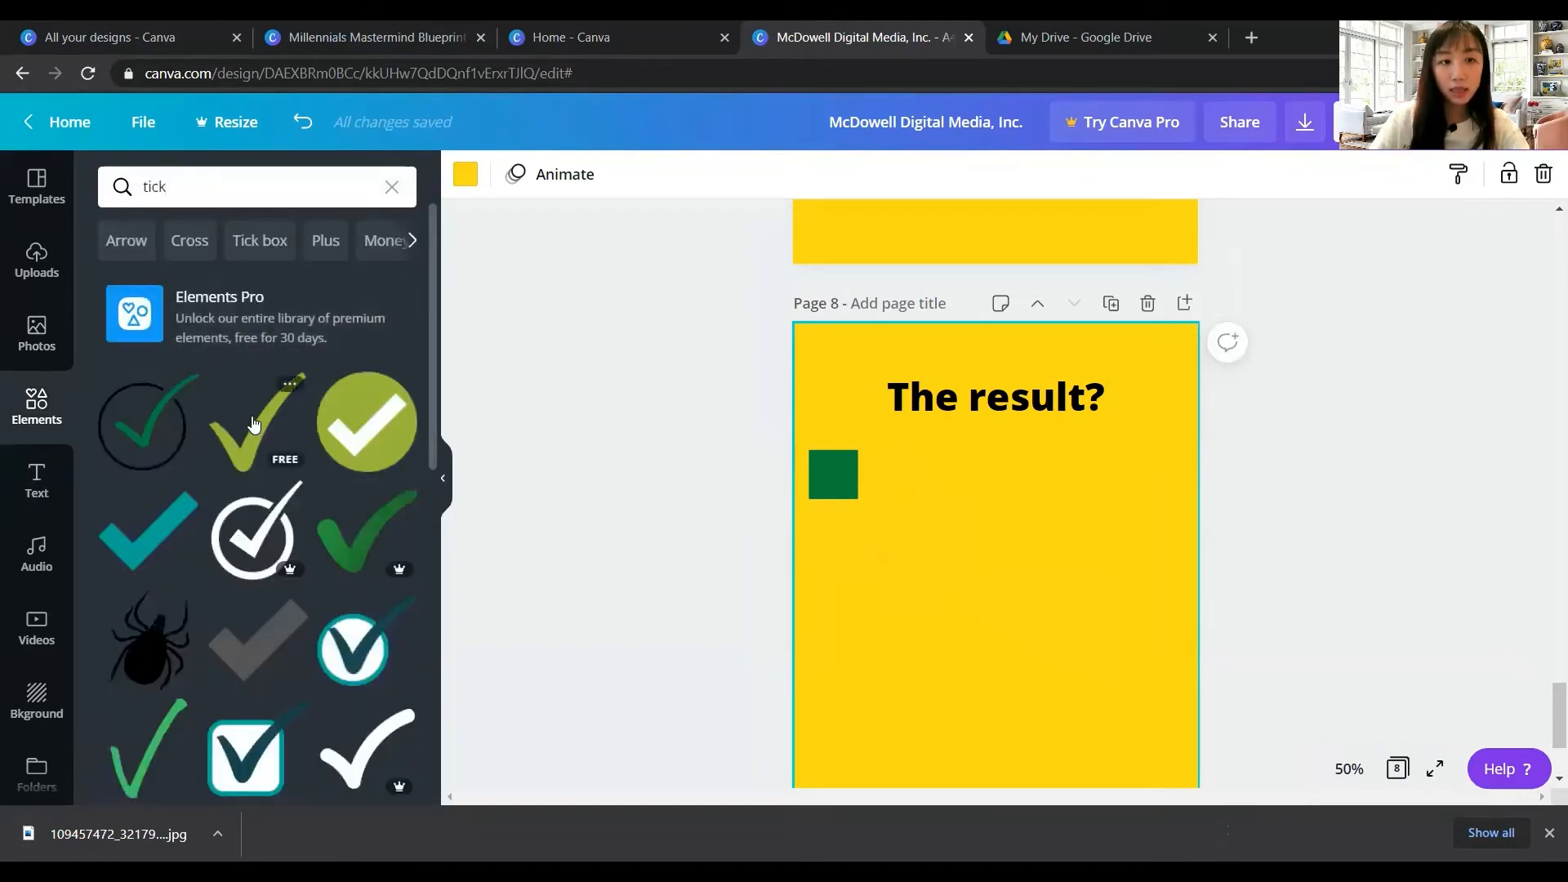
Try a small light green tick on top of the green square, and delete both the tick and the square
{"action": "left_click", "coordinate": [255, 423]}
{"action": "left_click_drag", "start_coordinate": [950, 634], "coordinate": [829, 482]}
{"action": "left_click_drag", "start_coordinate": [955, 373], "coordinate": [842, 475]}
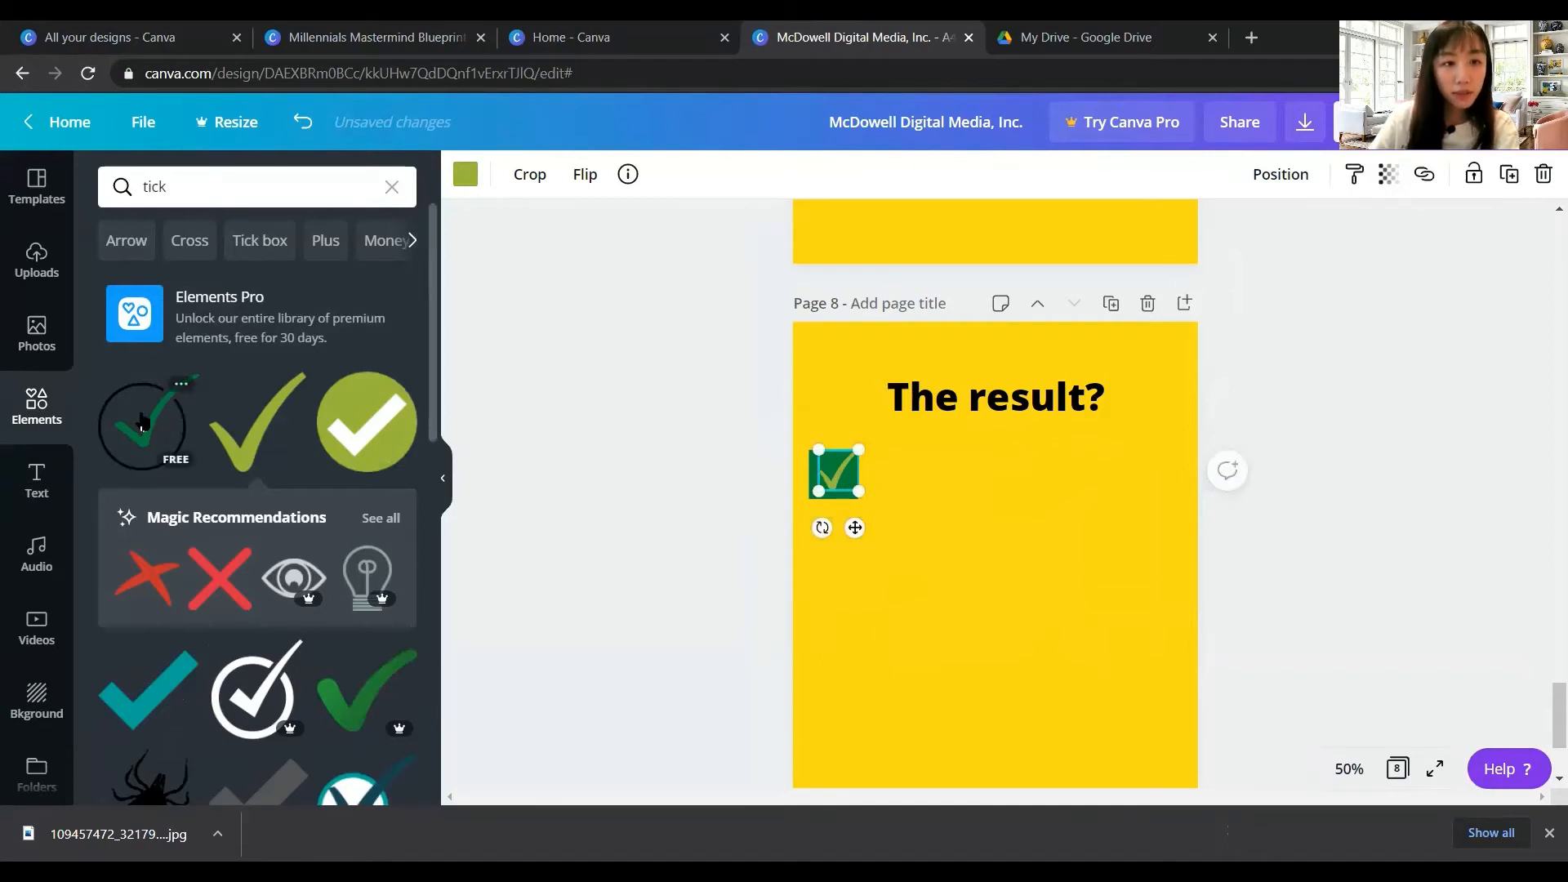
{"action": "key", "text": "Delete"}
{"action": "left_click", "coordinate": [840, 476]}
{"action": "key", "text": "Delete"}
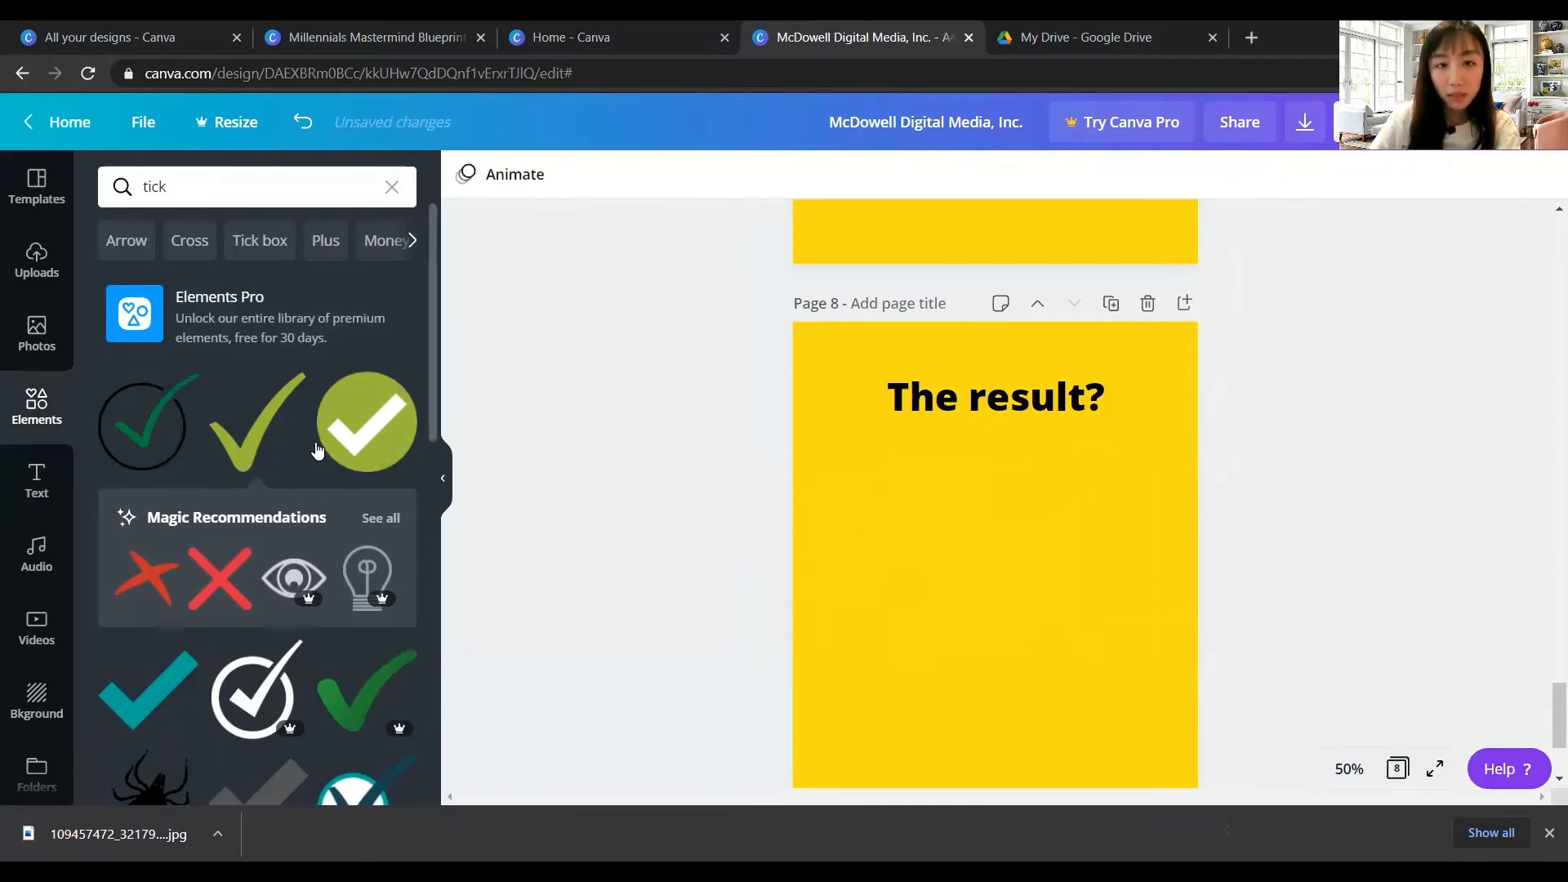
Add the green tick in a black circle, shrink it to icon size and place it below "The result?" at the page's left margin
{"action": "left_click", "coordinate": [168, 436]}
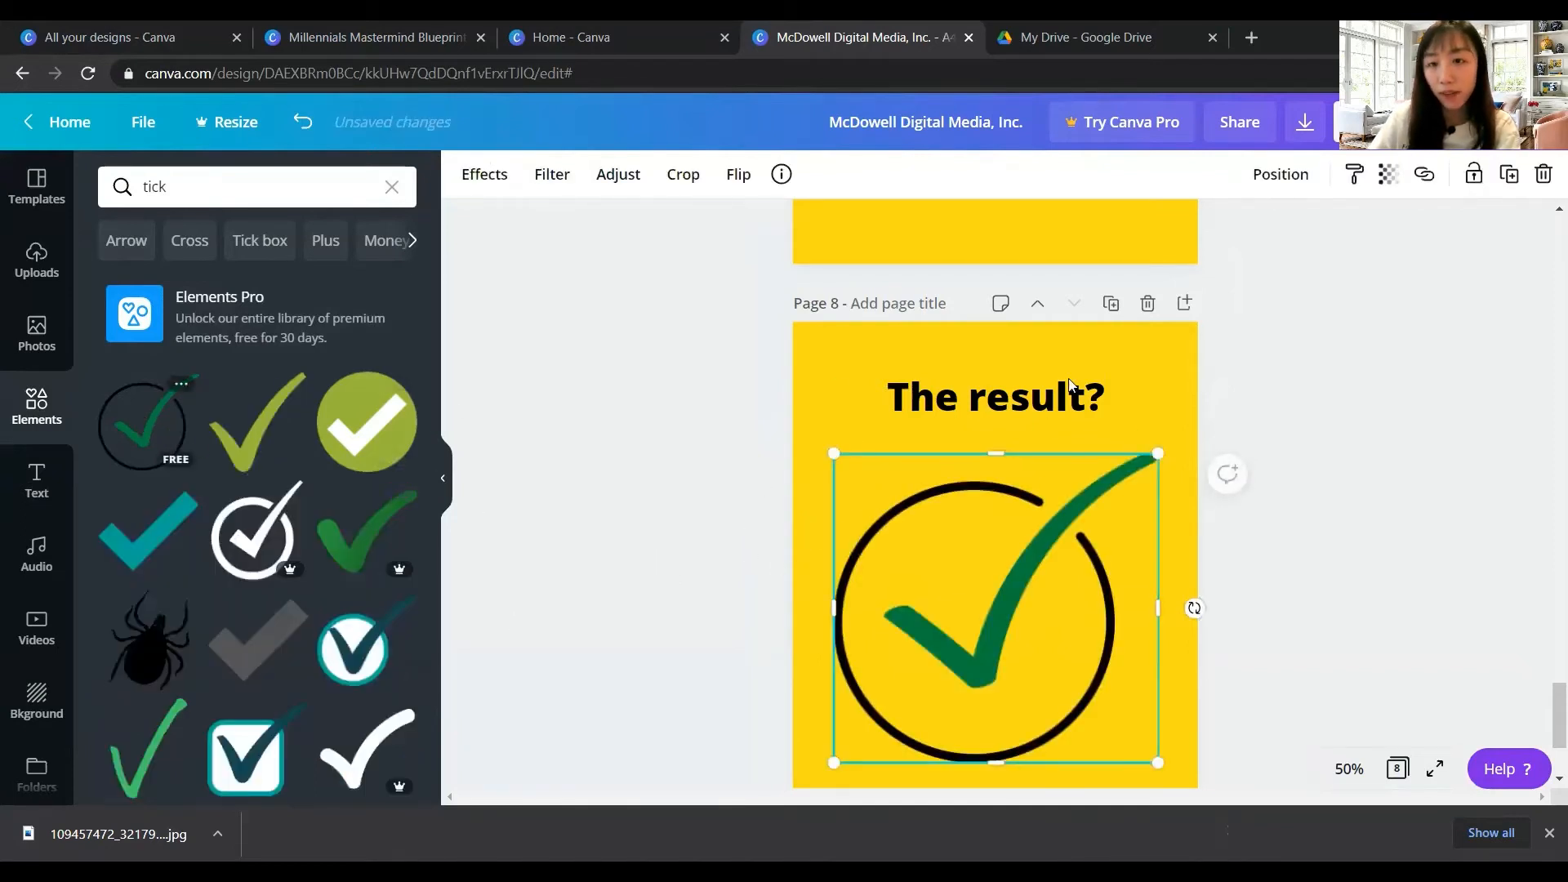
{"action": "left_click_drag", "start_coordinate": [1158, 454], "coordinate": [983, 623]}
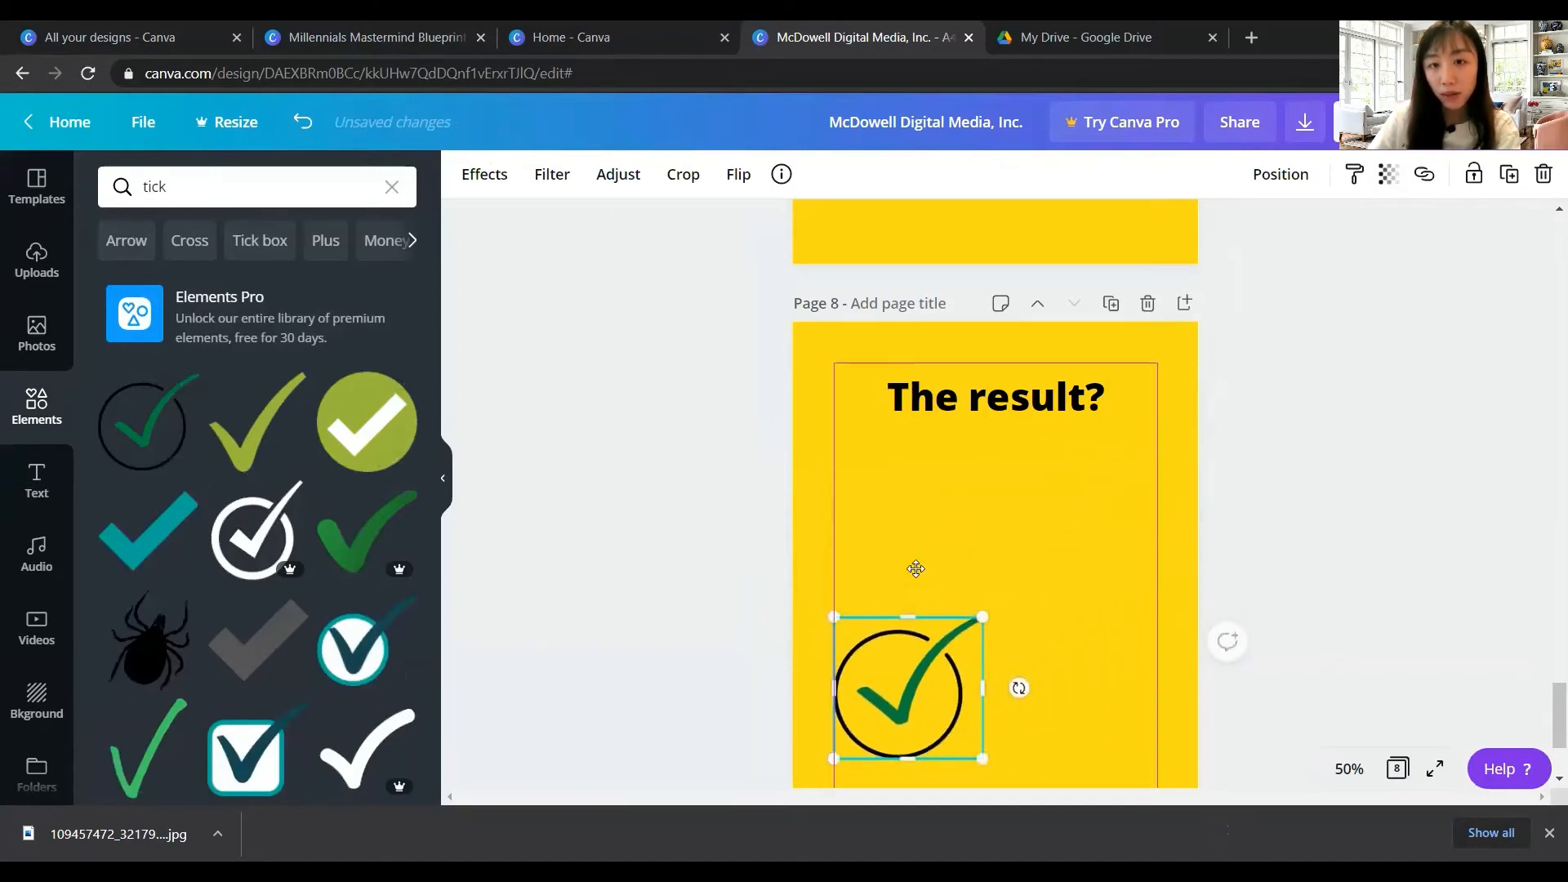
{"action": "left_click_drag", "start_coordinate": [908, 682], "coordinate": [911, 492]}
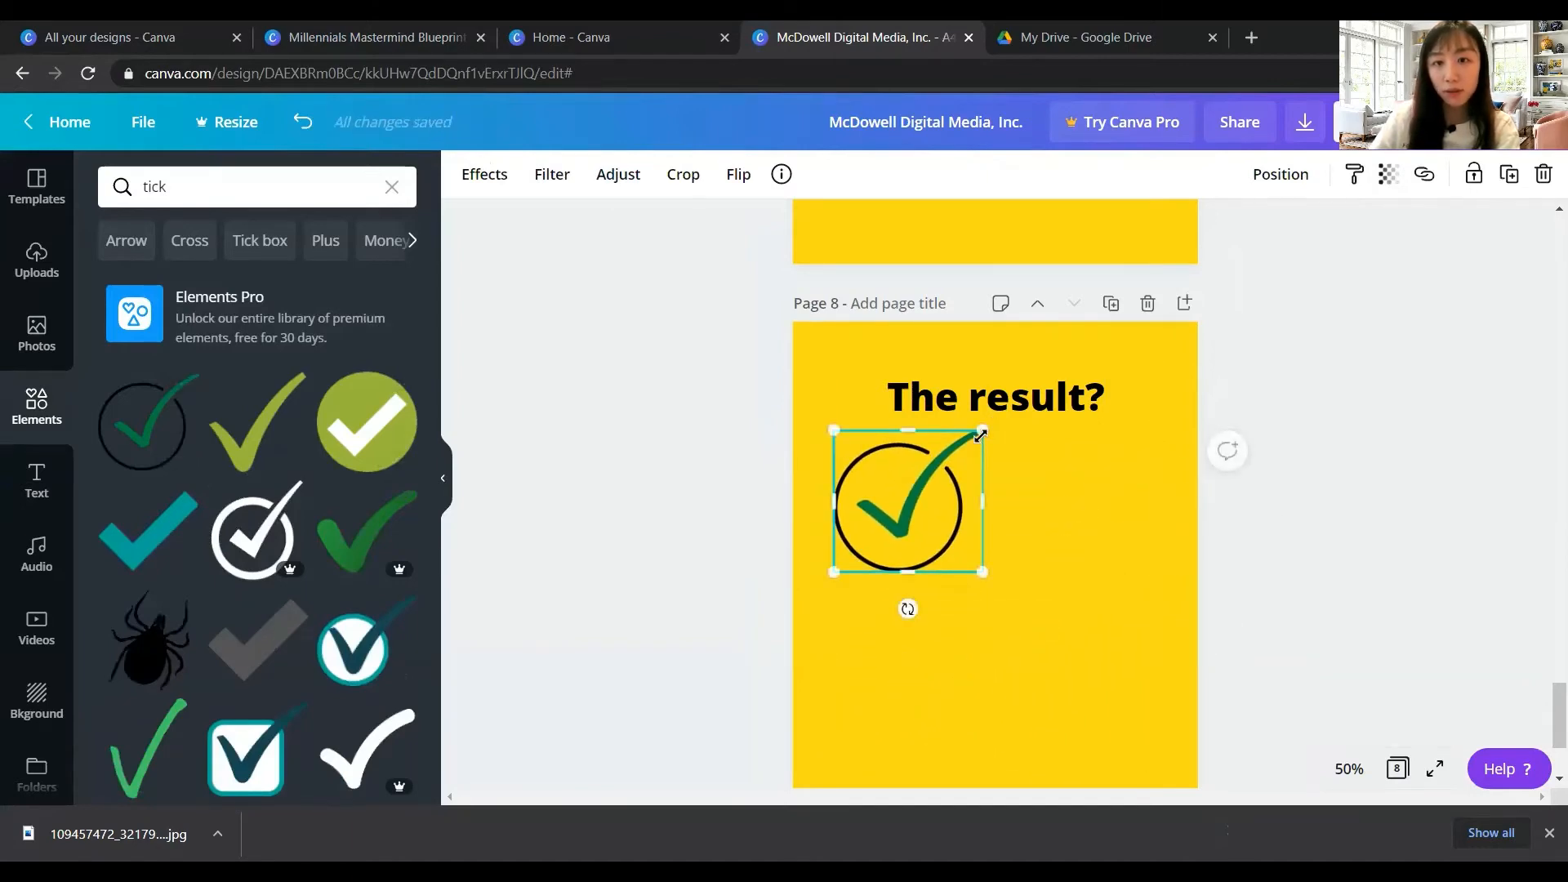
{"action": "left_click_drag", "start_coordinate": [982, 431], "coordinate": [894, 495]}
{"action": "left_click", "coordinate": [898, 496]}
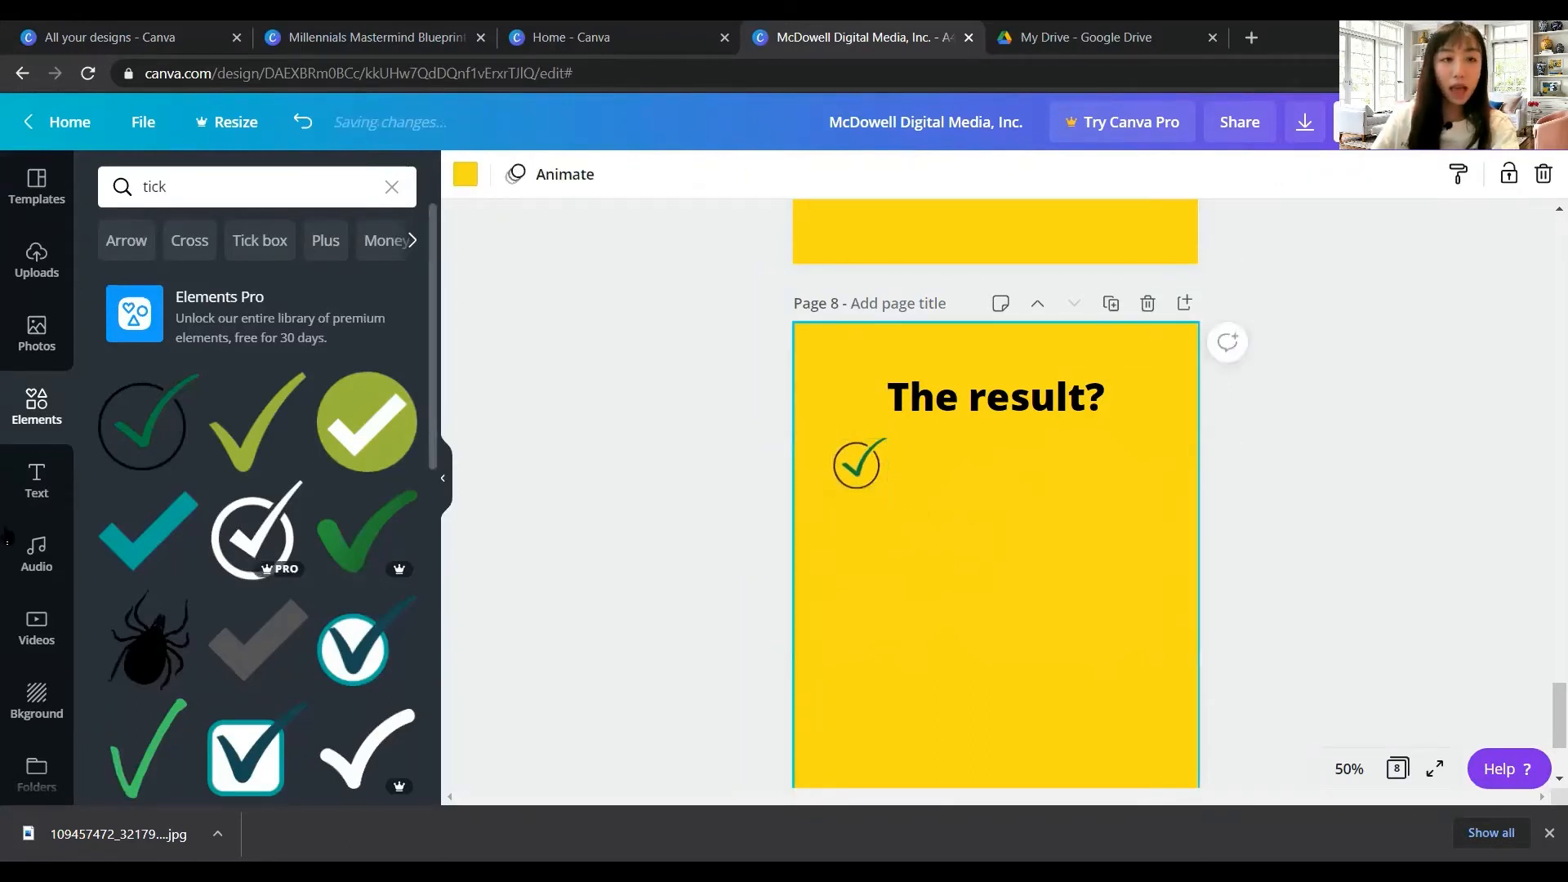
Add a subheading to page 8, place it beside the circled tick and enlarge its text to size 36.3
{"action": "left_click", "coordinate": [37, 481]}
{"action": "left_click", "coordinate": [205, 330]}
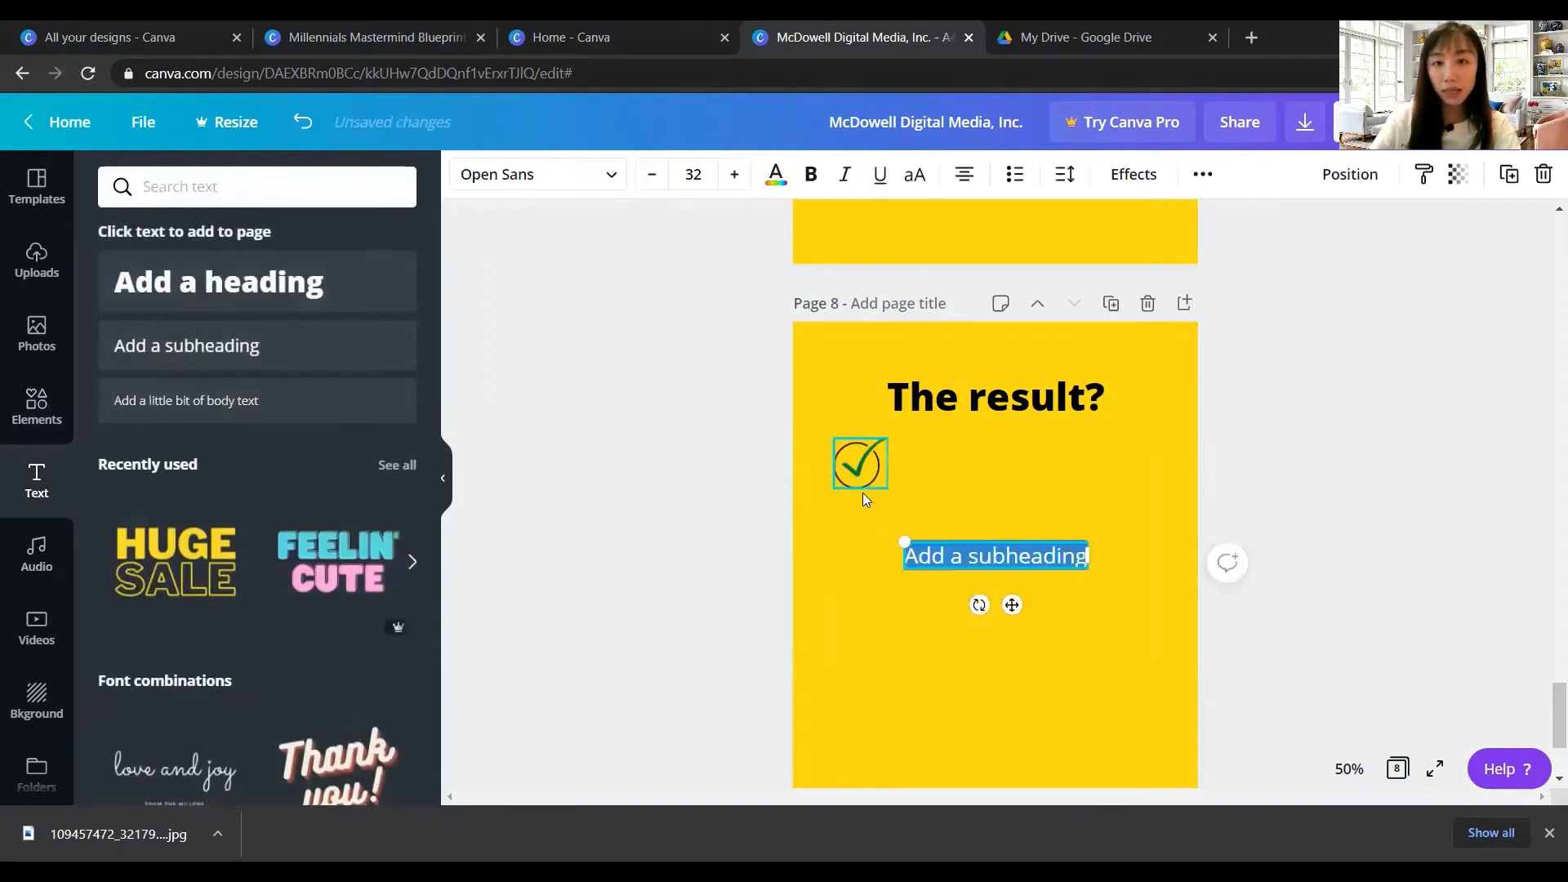
{"action": "left_click_drag", "start_coordinate": [998, 606], "coordinate": [1001, 515]}
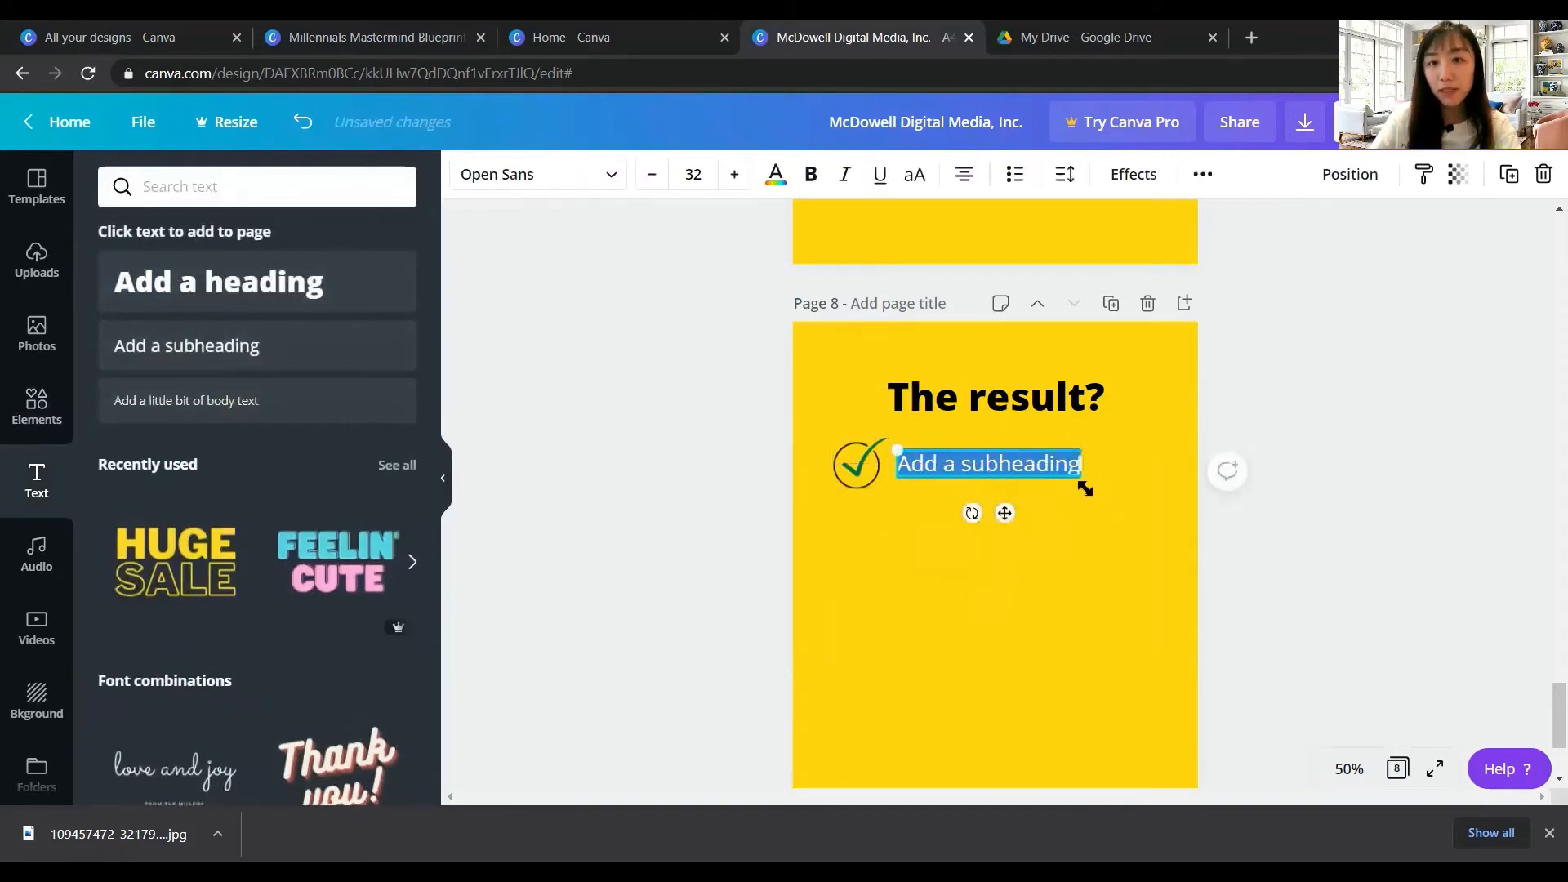
{"action": "left_click_drag", "start_coordinate": [1089, 480], "coordinate": [1115, 499]}
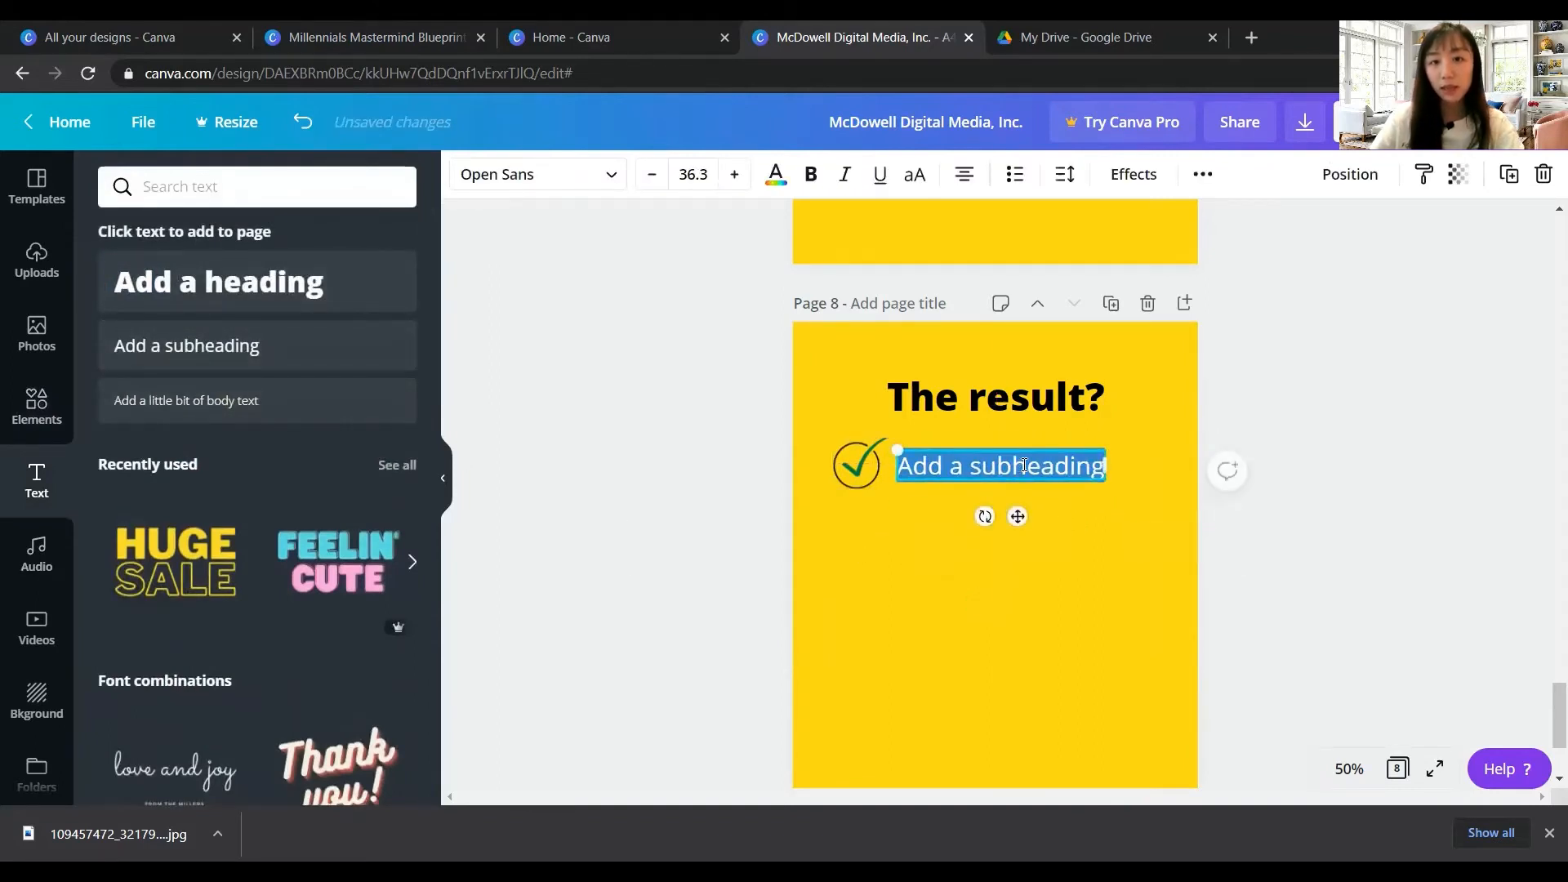
Change the subheading text to "Result #1" and move it right next to the circled tick
{"action": "type", "text": "Resul"}
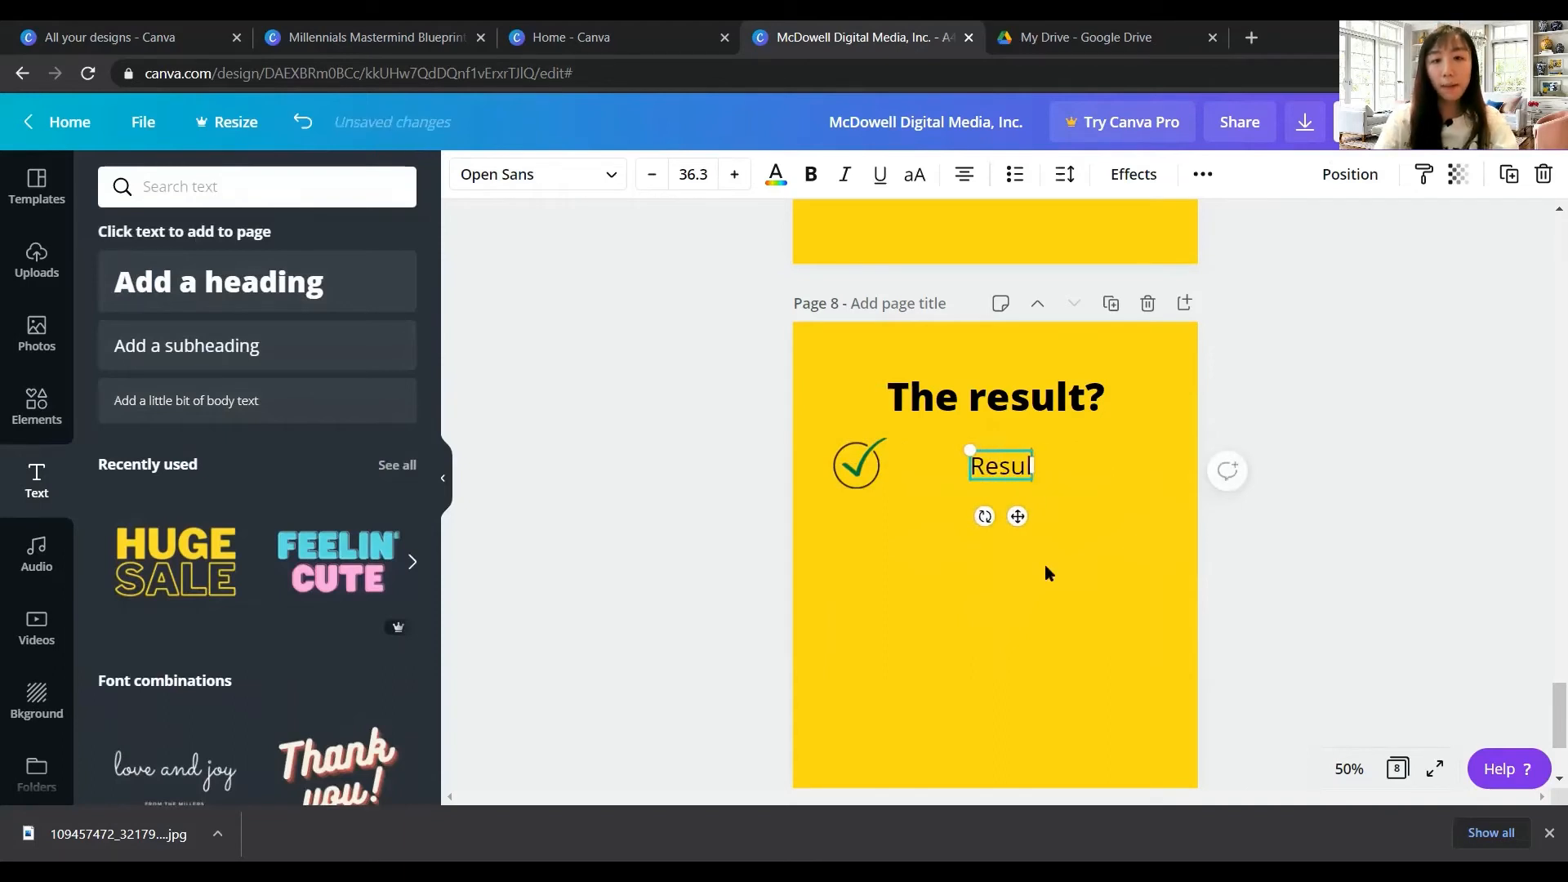
{"action": "type", "text": "t #1"}
{"action": "scroll", "coordinate": [1057, 613], "scroll_direction": "up", "scroll_amount": 2}
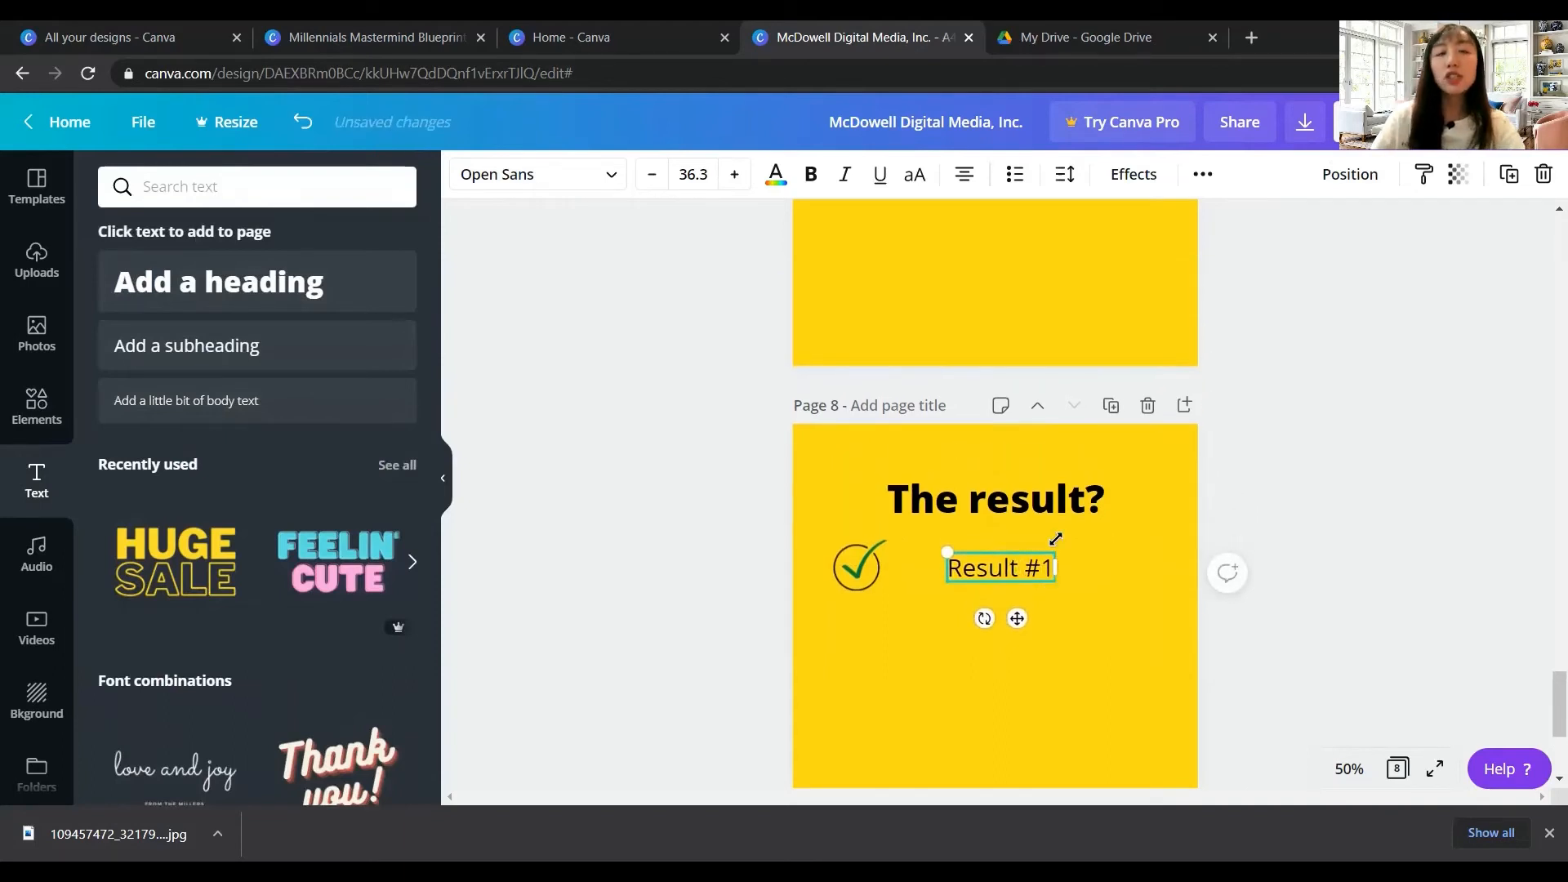
{"action": "left_click", "coordinate": [1066, 619]}
{"action": "left_click", "coordinate": [1014, 565]}
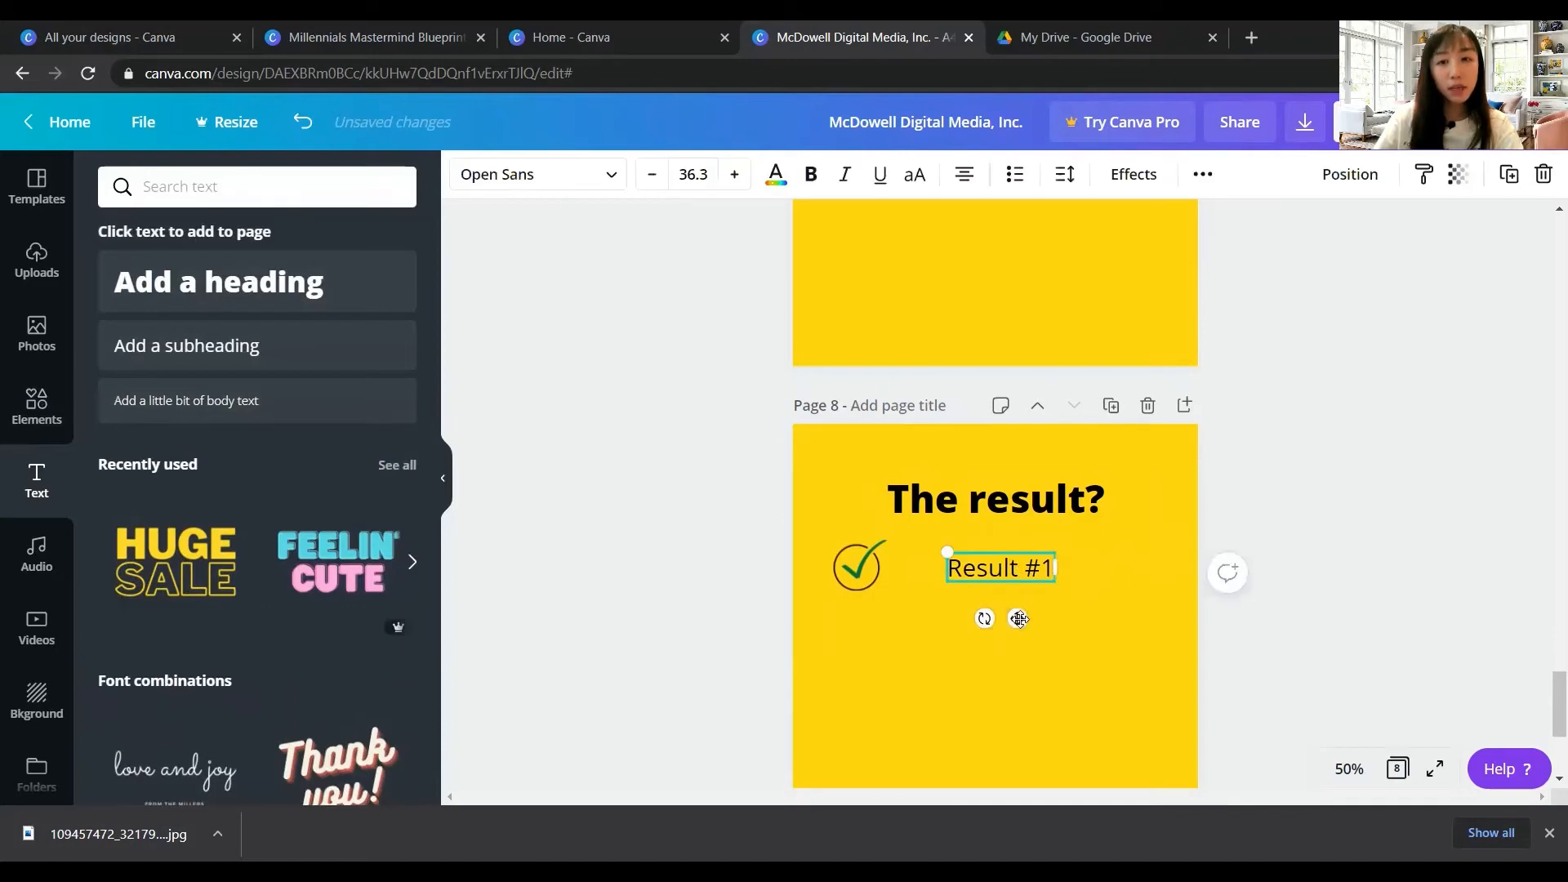
{"action": "left_click_drag", "start_coordinate": [1017, 619], "coordinate": [961, 618]}
{"action": "left_click", "coordinate": [1046, 624]}
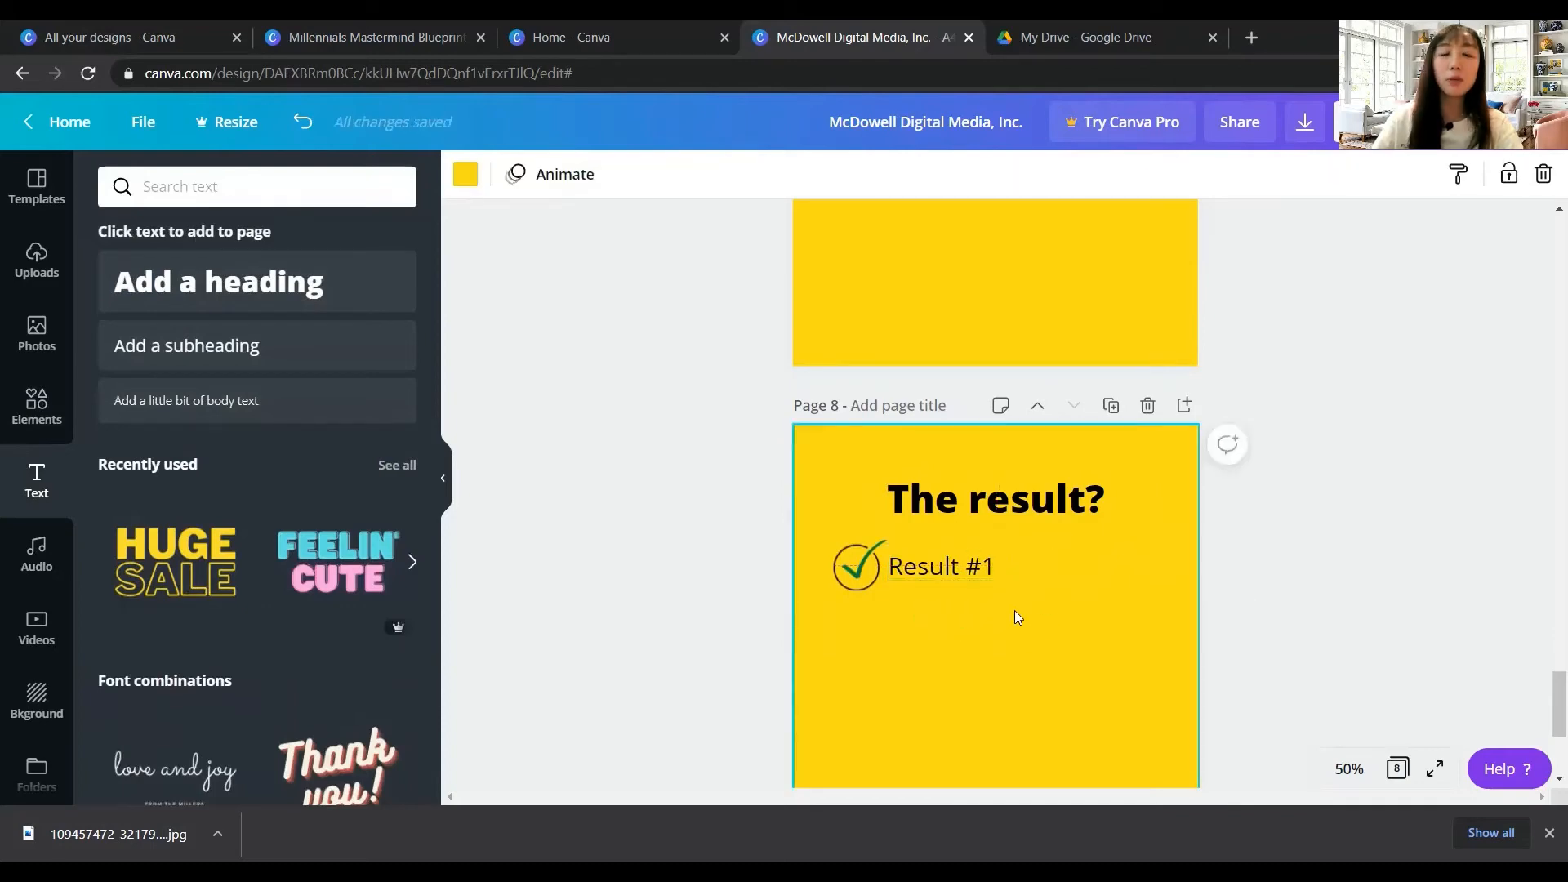
Duplicate the circled tick on page 8 and place the copy directly below the first one
{"action": "scroll", "coordinate": [1005, 596], "scroll_direction": "down", "scroll_amount": 2}
{"action": "scroll", "coordinate": [990, 588], "scroll_direction": "up", "scroll_amount": 20}
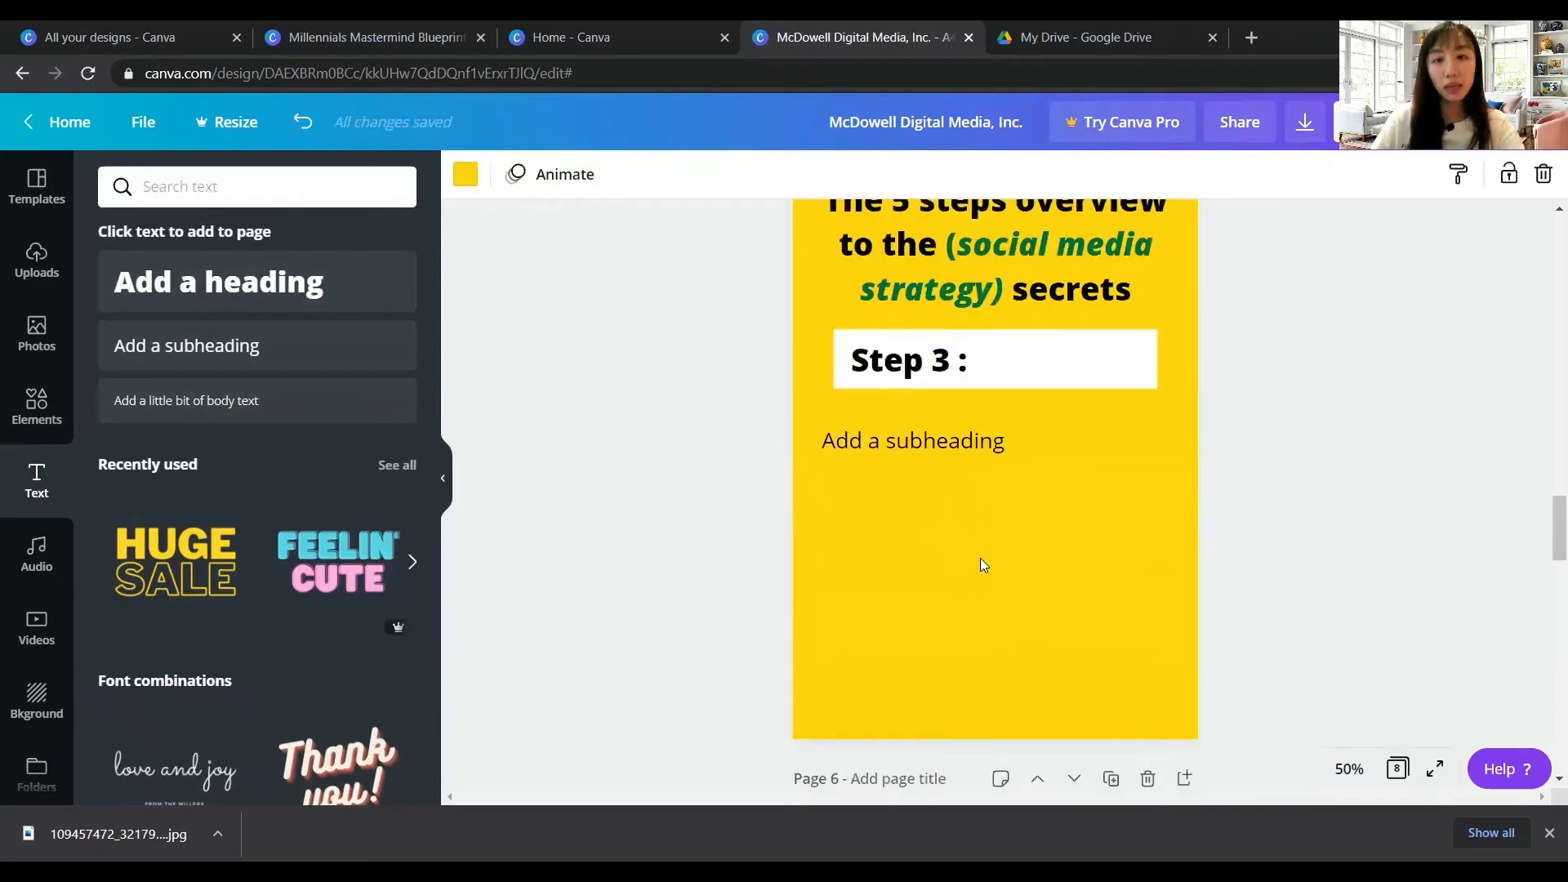
{"action": "scroll", "coordinate": [984, 563], "scroll_direction": "down", "scroll_amount": 15}
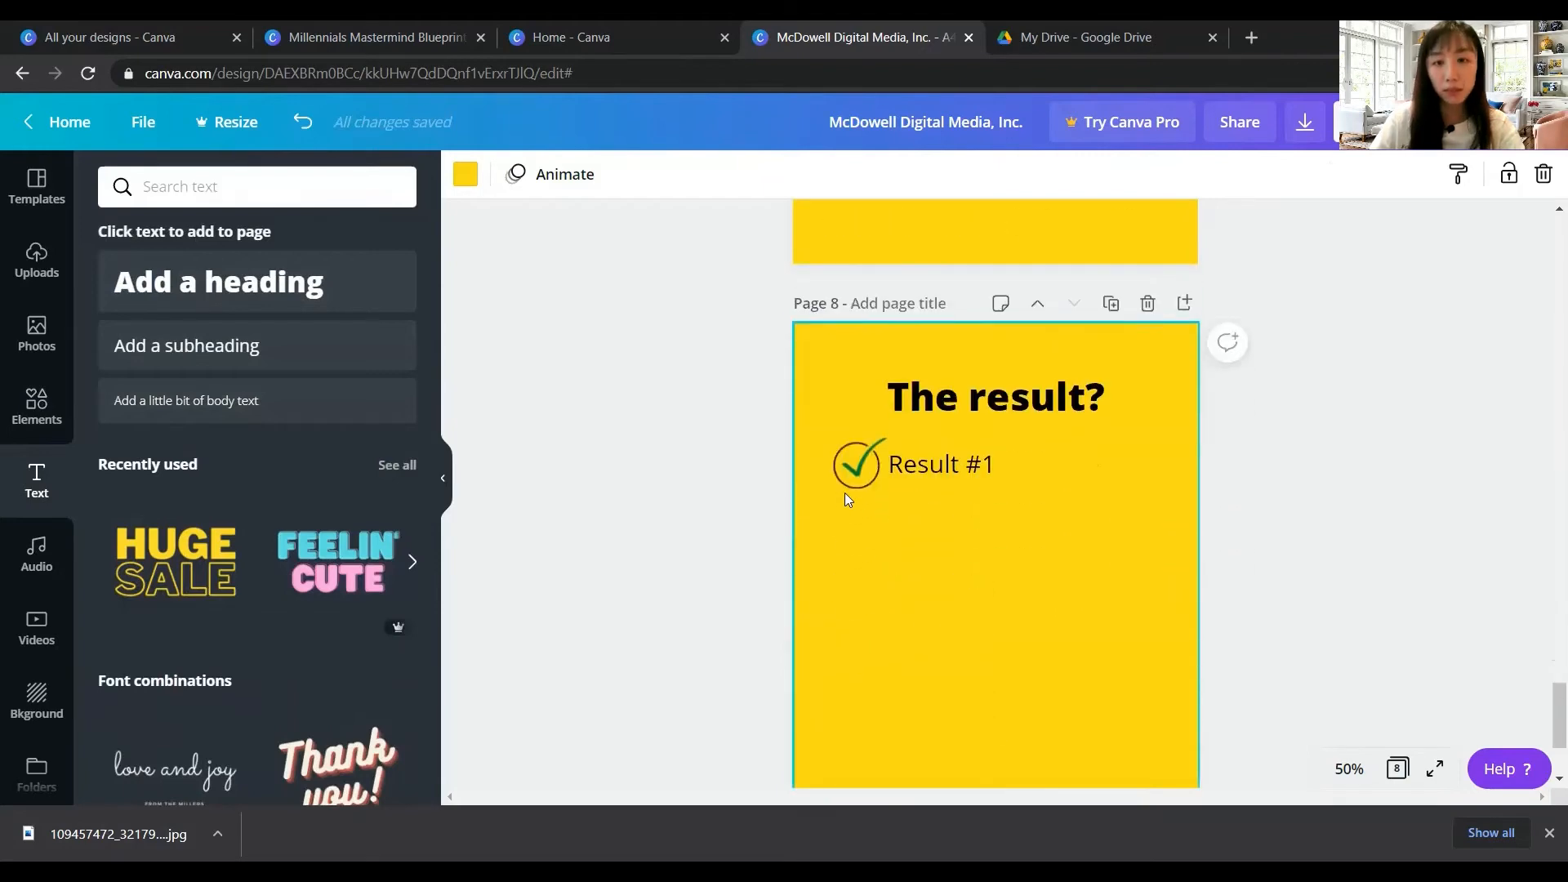
{"action": "left_click", "coordinate": [858, 474]}
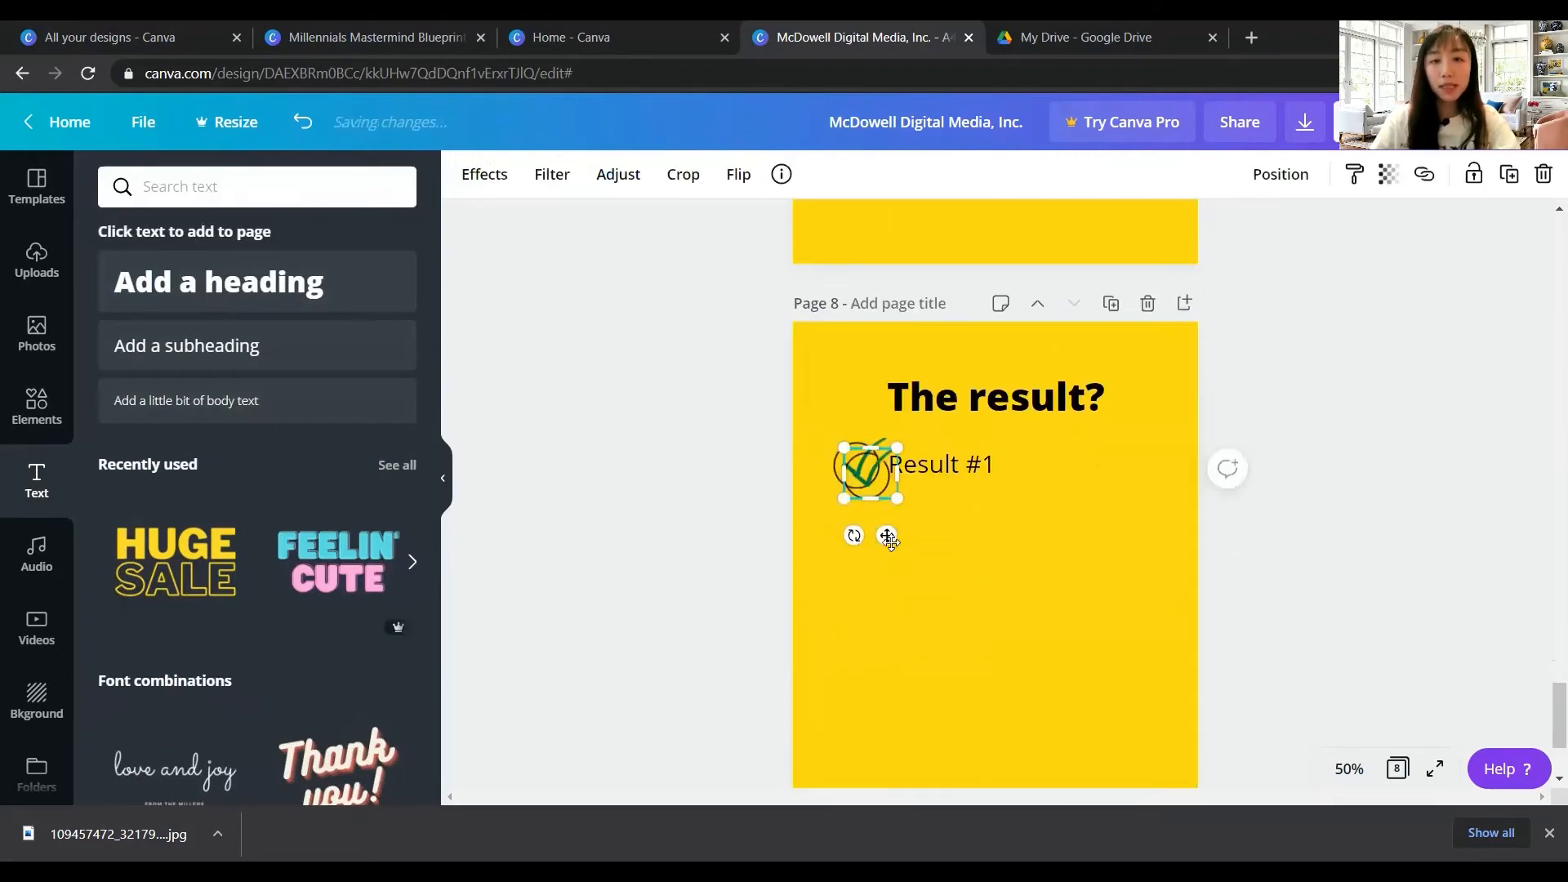
{"action": "left_click_drag", "start_coordinate": [876, 525], "coordinate": [874, 622]}
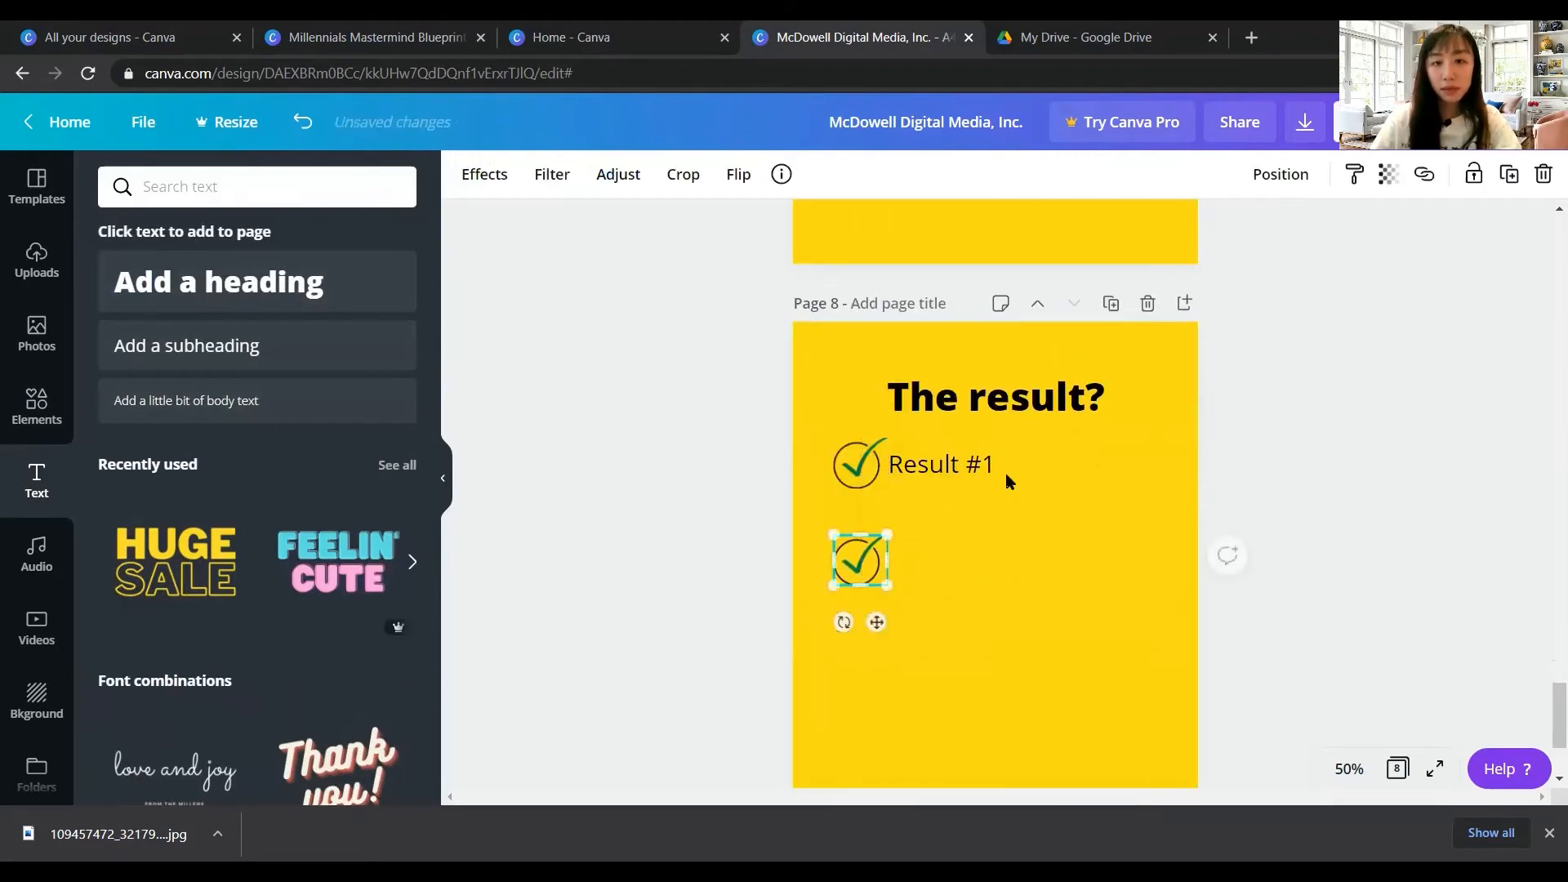
Duplicate the "Result #1" text, place the copy beside the second tick and change it to "Result #2"
{"action": "left_click", "coordinate": [939, 462]}
{"action": "key", "text": "ctrl+d"}
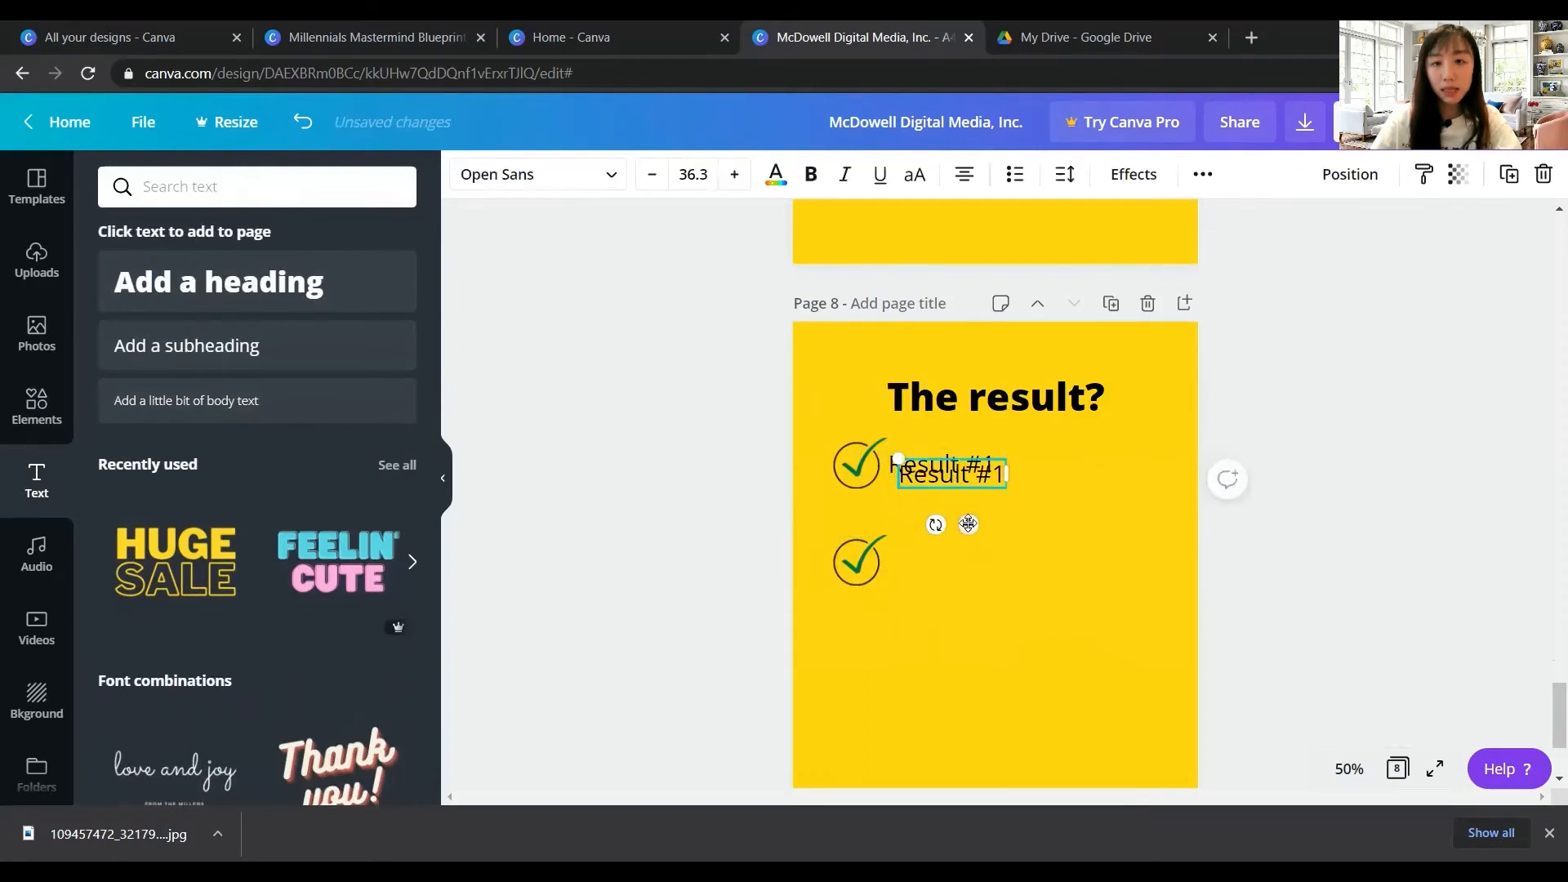
{"action": "left_click_drag", "start_coordinate": [968, 524], "coordinate": [960, 608]}
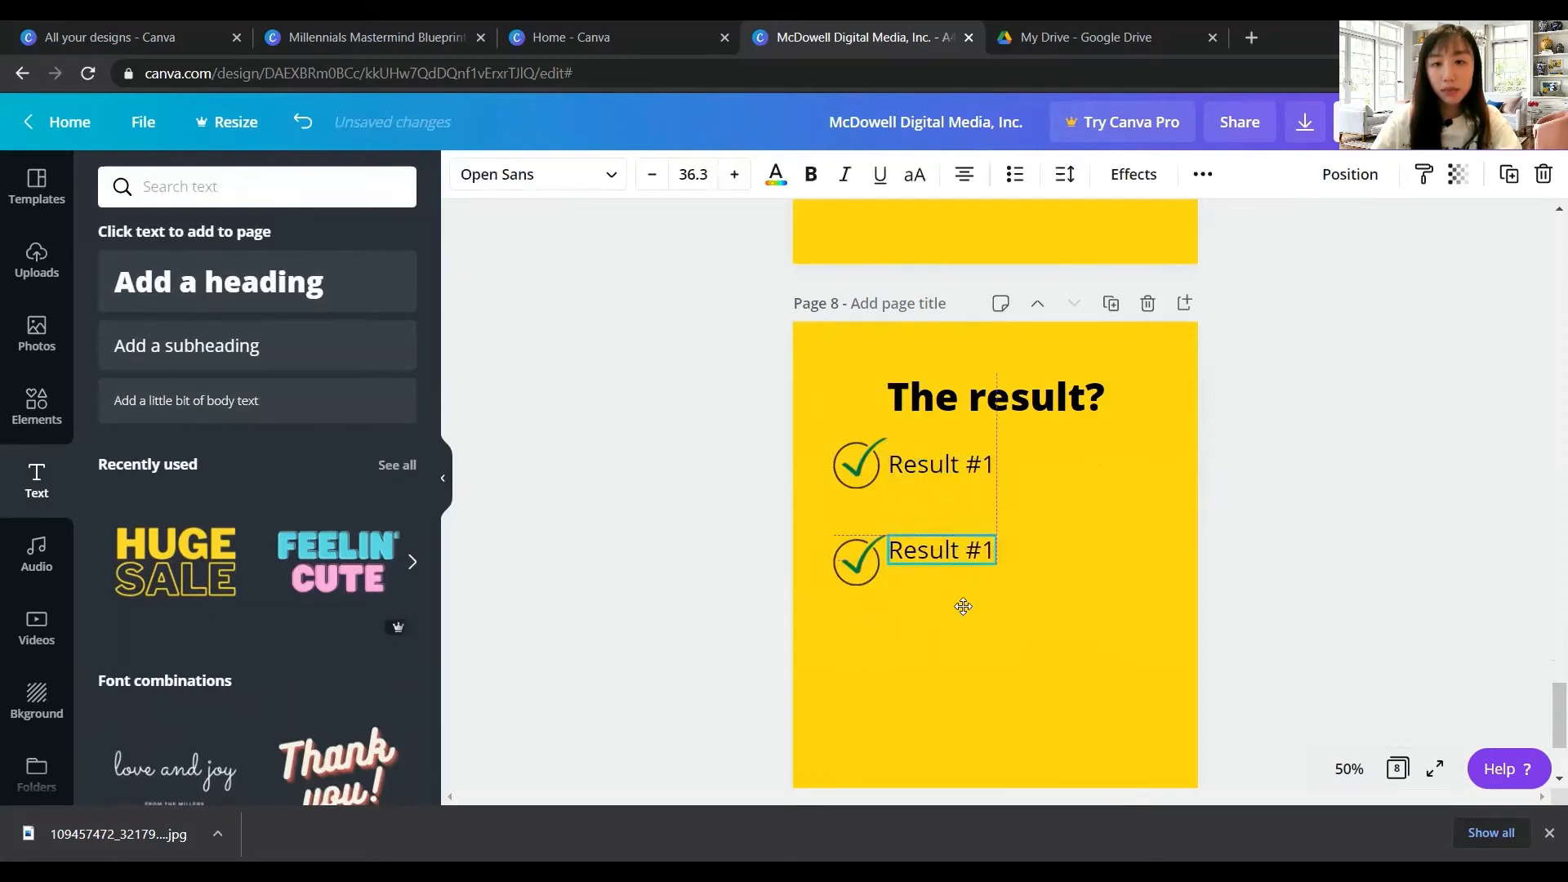
{"action": "left_click", "coordinate": [989, 564]}
{"action": "key", "text": "BackSpace"}
{"action": "type", "text": "2"}
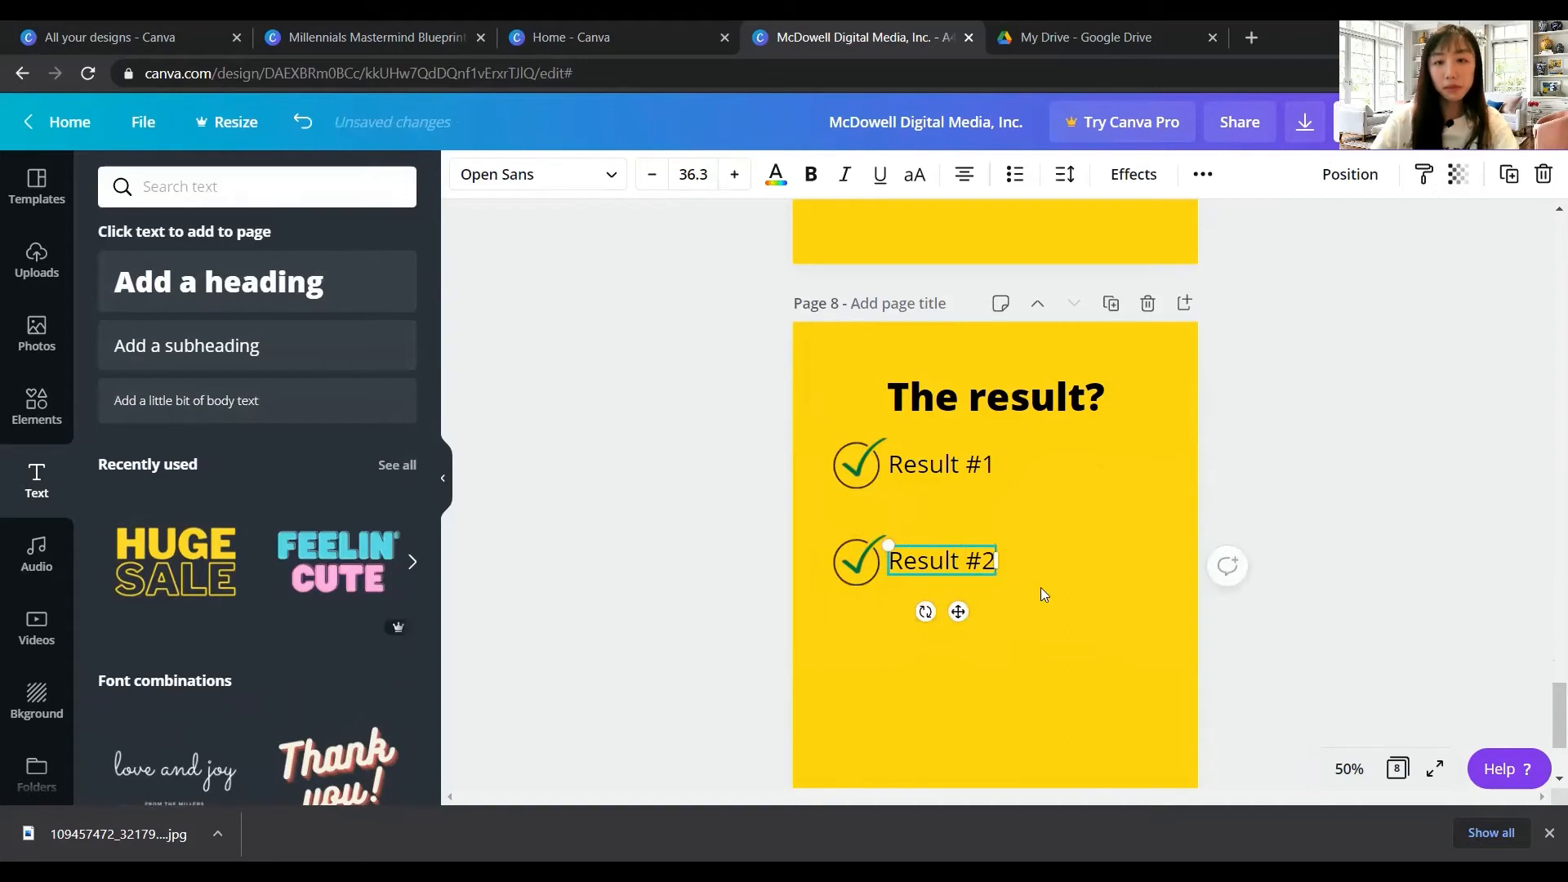
{"action": "left_click", "coordinate": [730, 516]}
Duplicate the second circled tick and place the copy below it as the third check mark
{"action": "scroll", "coordinate": [879, 384], "scroll_direction": "down", "scroll_amount": 3}
{"action": "left_click", "coordinate": [869, 366]}
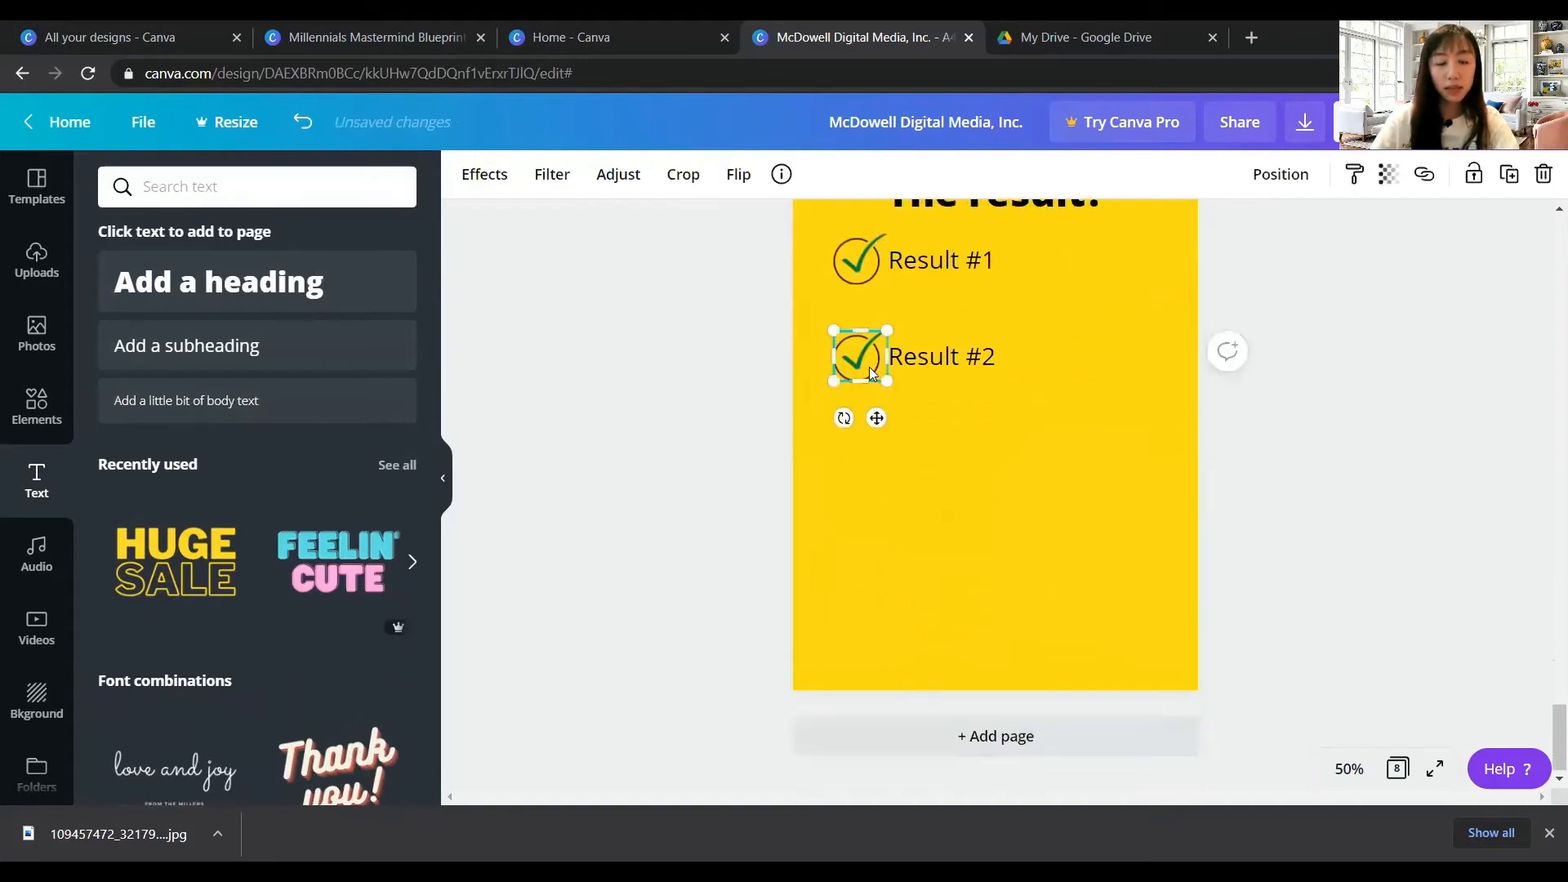
{"action": "key", "text": "ctrl+v"}
{"action": "left_click_drag", "start_coordinate": [886, 429], "coordinate": [874, 518]}
Duplicate the "Result #2" text, place the copy beside the third tick and change it to "Result #3"
{"action": "left_click", "coordinate": [943, 359]}
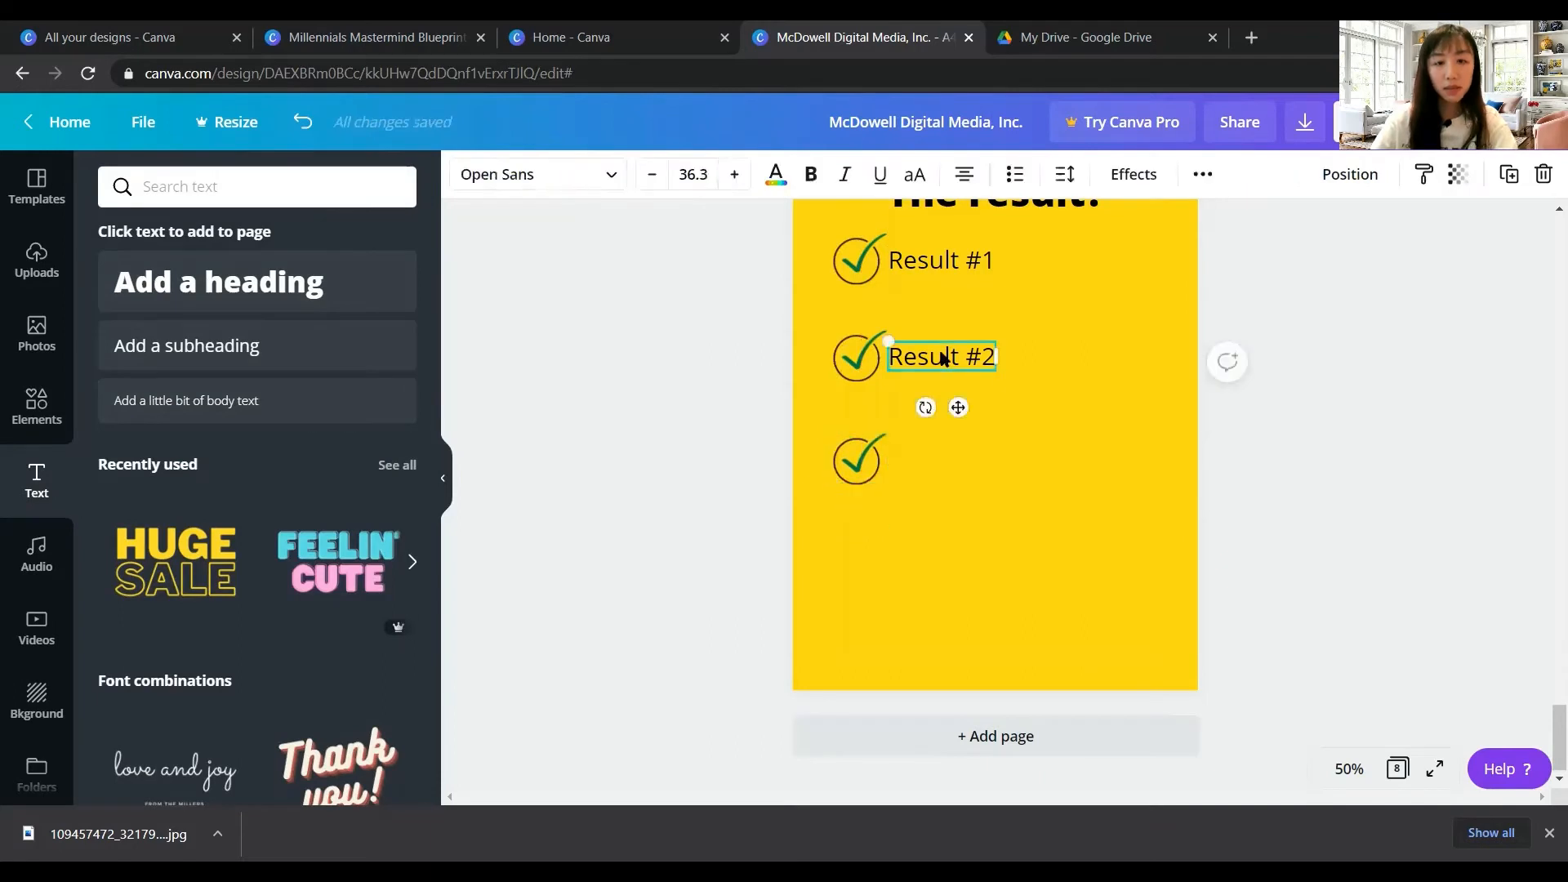
{"action": "key", "text": "ctrl+d"}
{"action": "left_click_drag", "start_coordinate": [965, 413], "coordinate": [963, 514]}
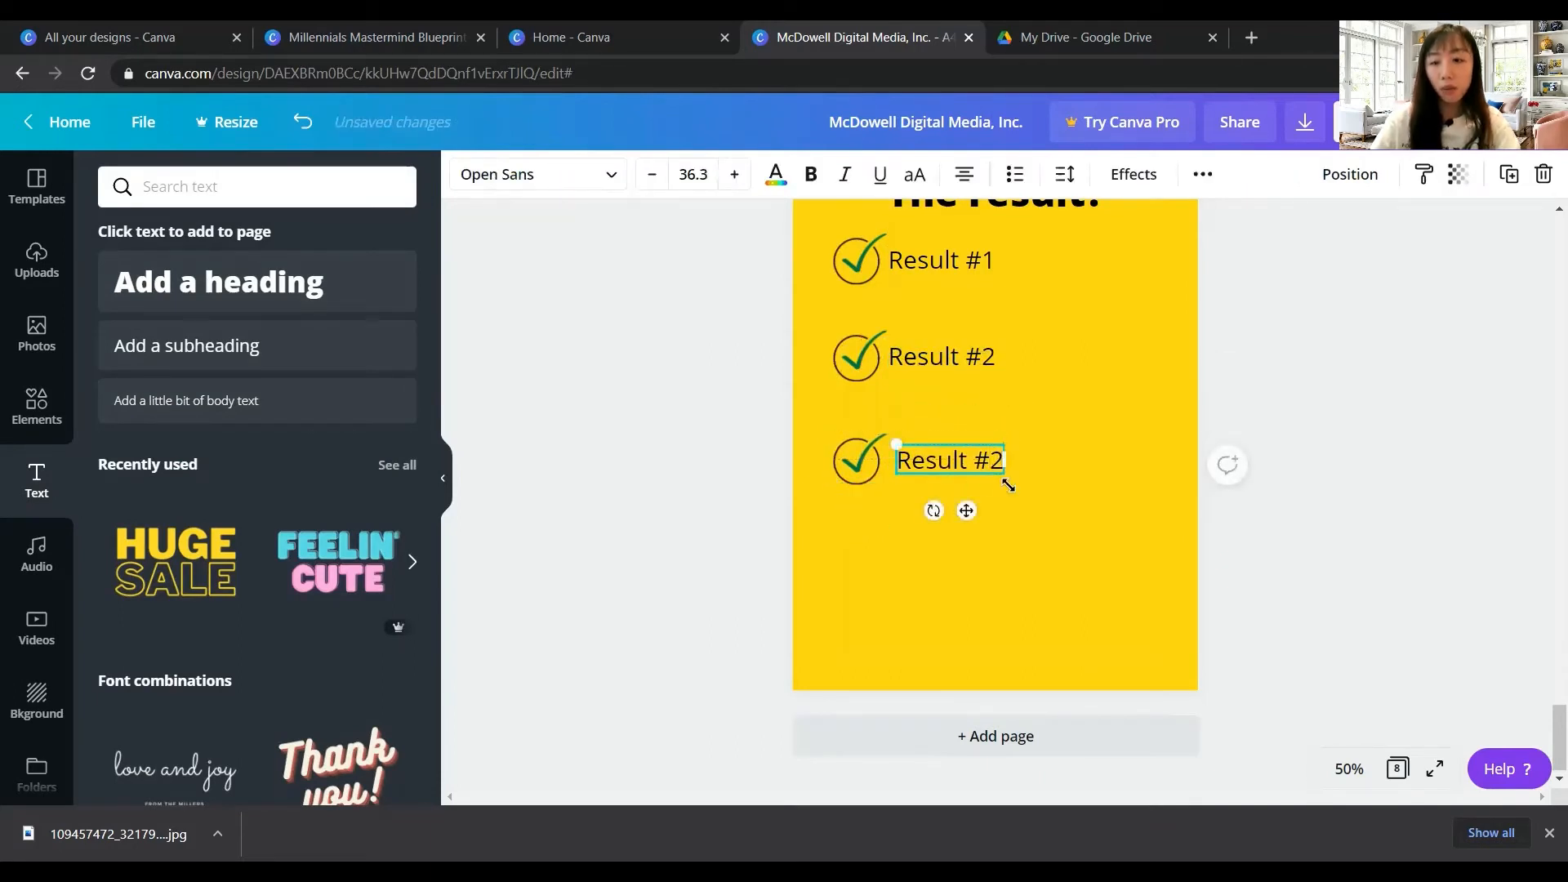
{"action": "key", "text": "BackSpace"}
{"action": "type", "text": "3"}
{"action": "left_click", "coordinate": [1104, 552]}
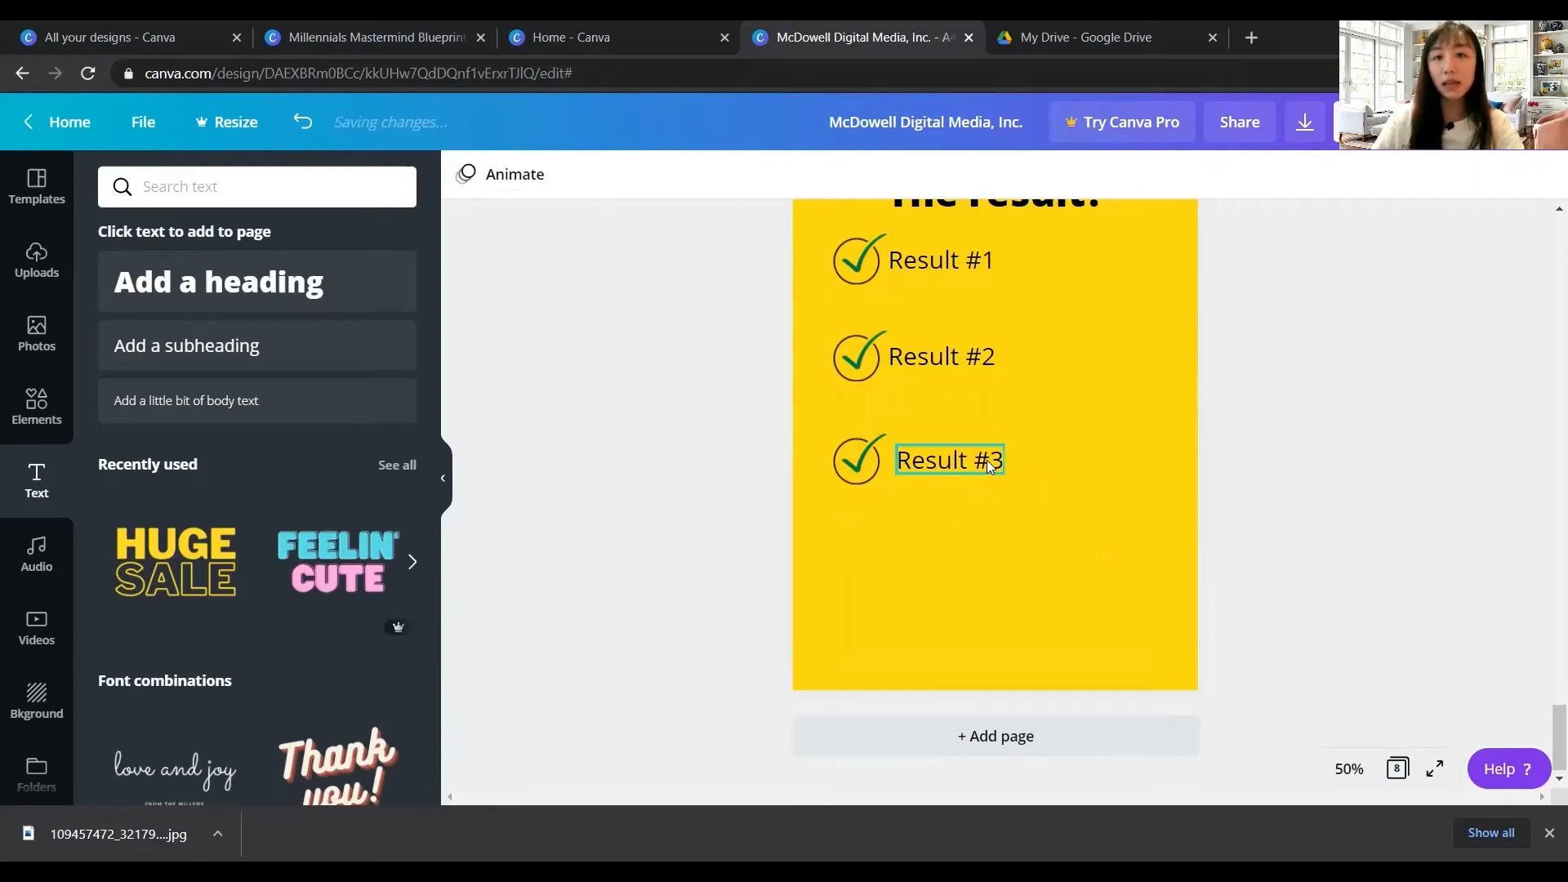
Align the "Result #3" text and its circled tick with the two rows above
{"action": "left_click", "coordinate": [986, 459]}
{"action": "left_click_drag", "start_coordinate": [964, 511], "coordinate": [964, 516]}
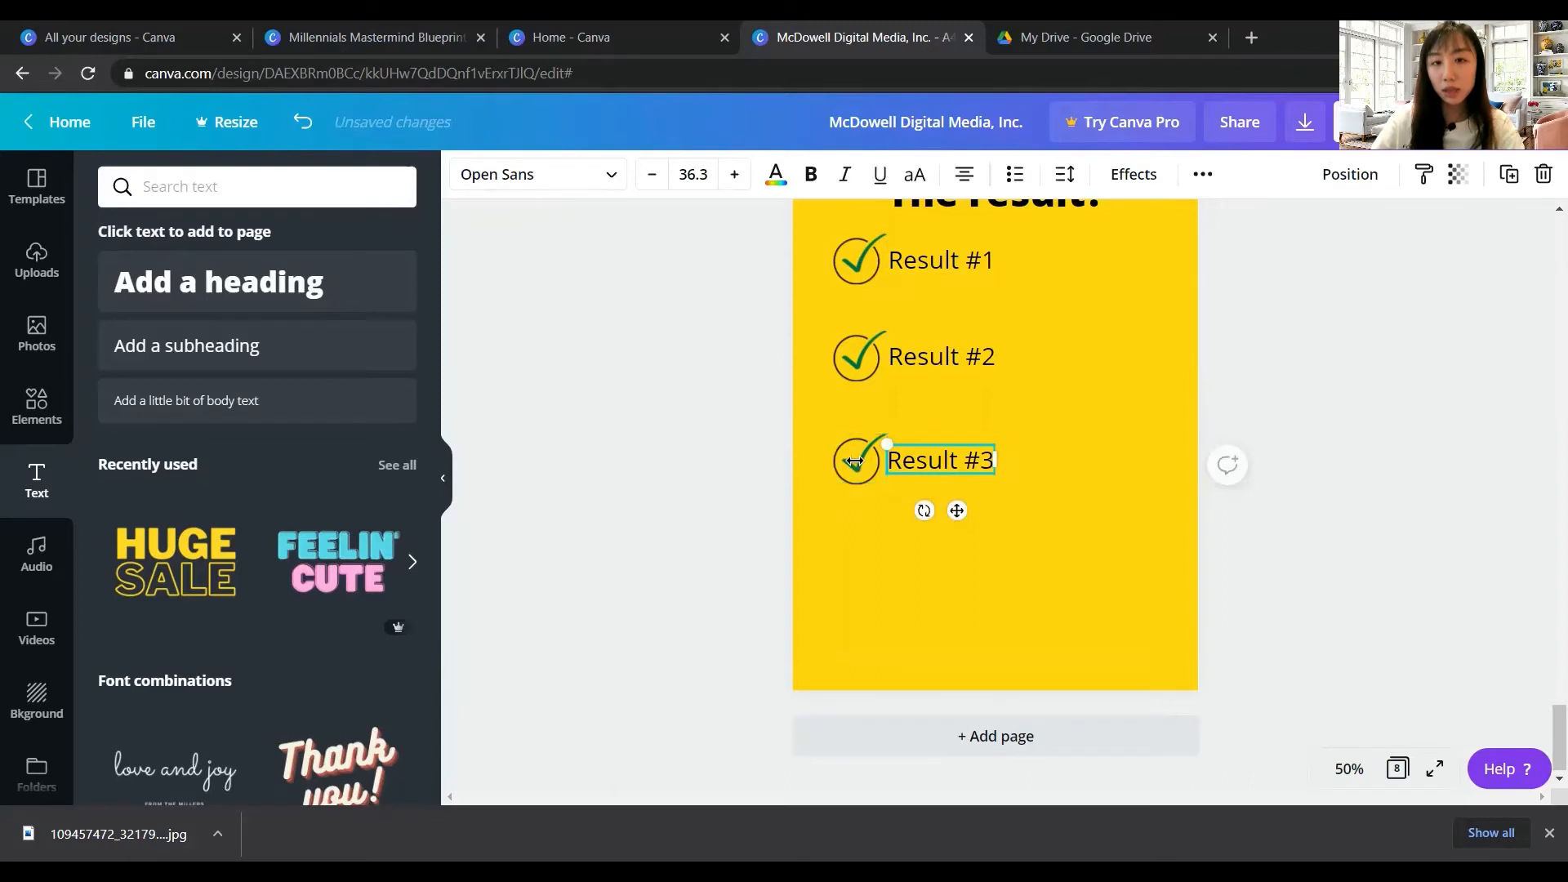
{"action": "left_click_drag", "start_coordinate": [849, 470], "coordinate": [840, 464]}
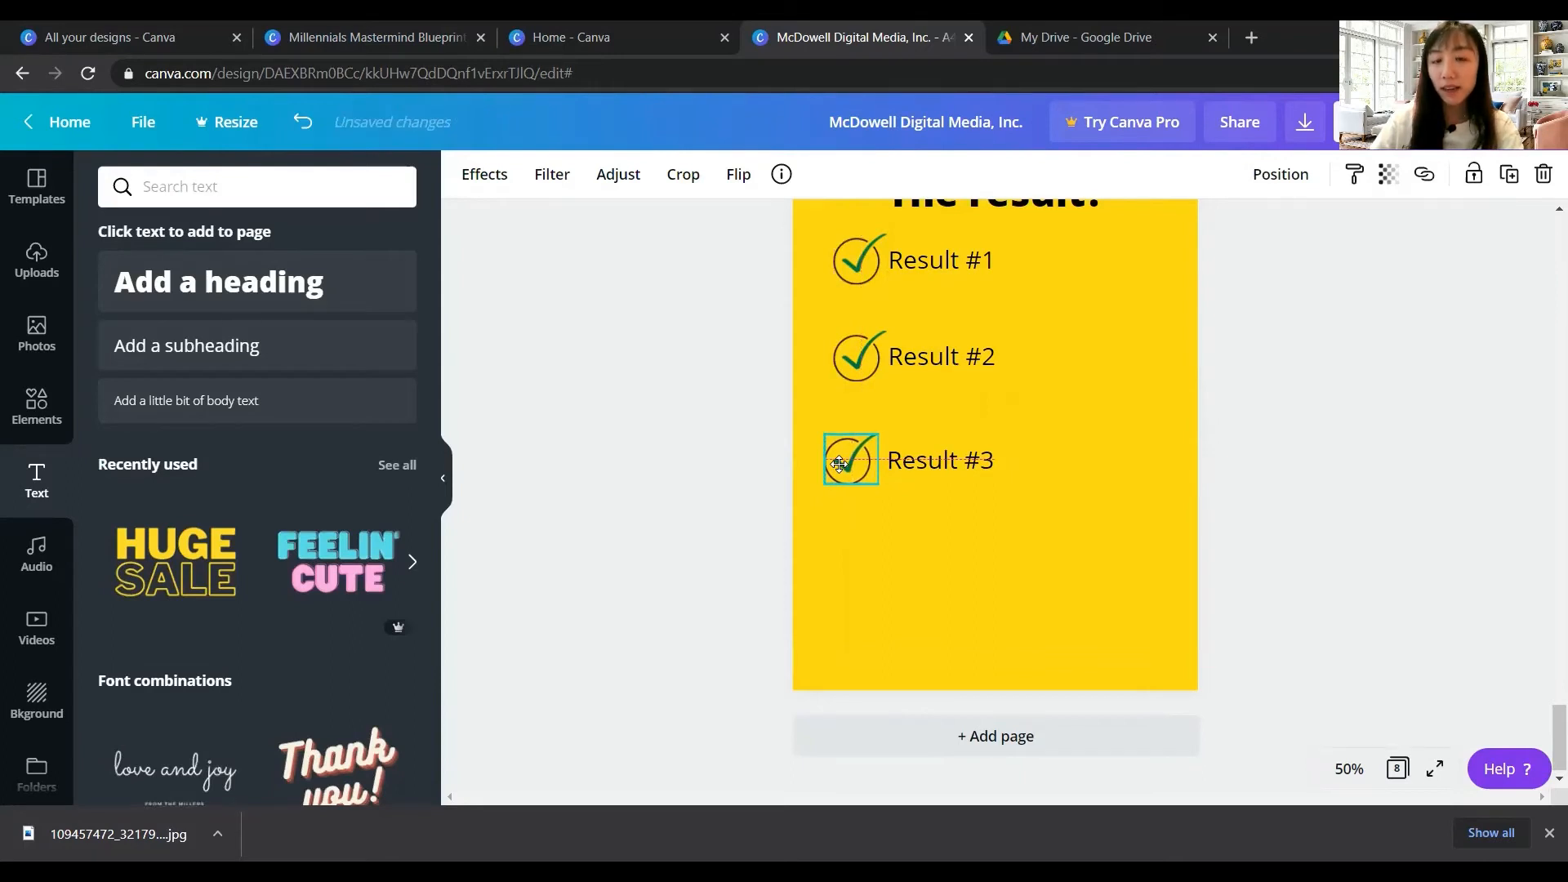
{"action": "left_click_drag", "start_coordinate": [843, 464], "coordinate": [846, 464]}
{"action": "left_click", "coordinate": [1015, 586]}
{"action": "scroll", "coordinate": [914, 368], "scroll_direction": "up", "scroll_amount": 2}
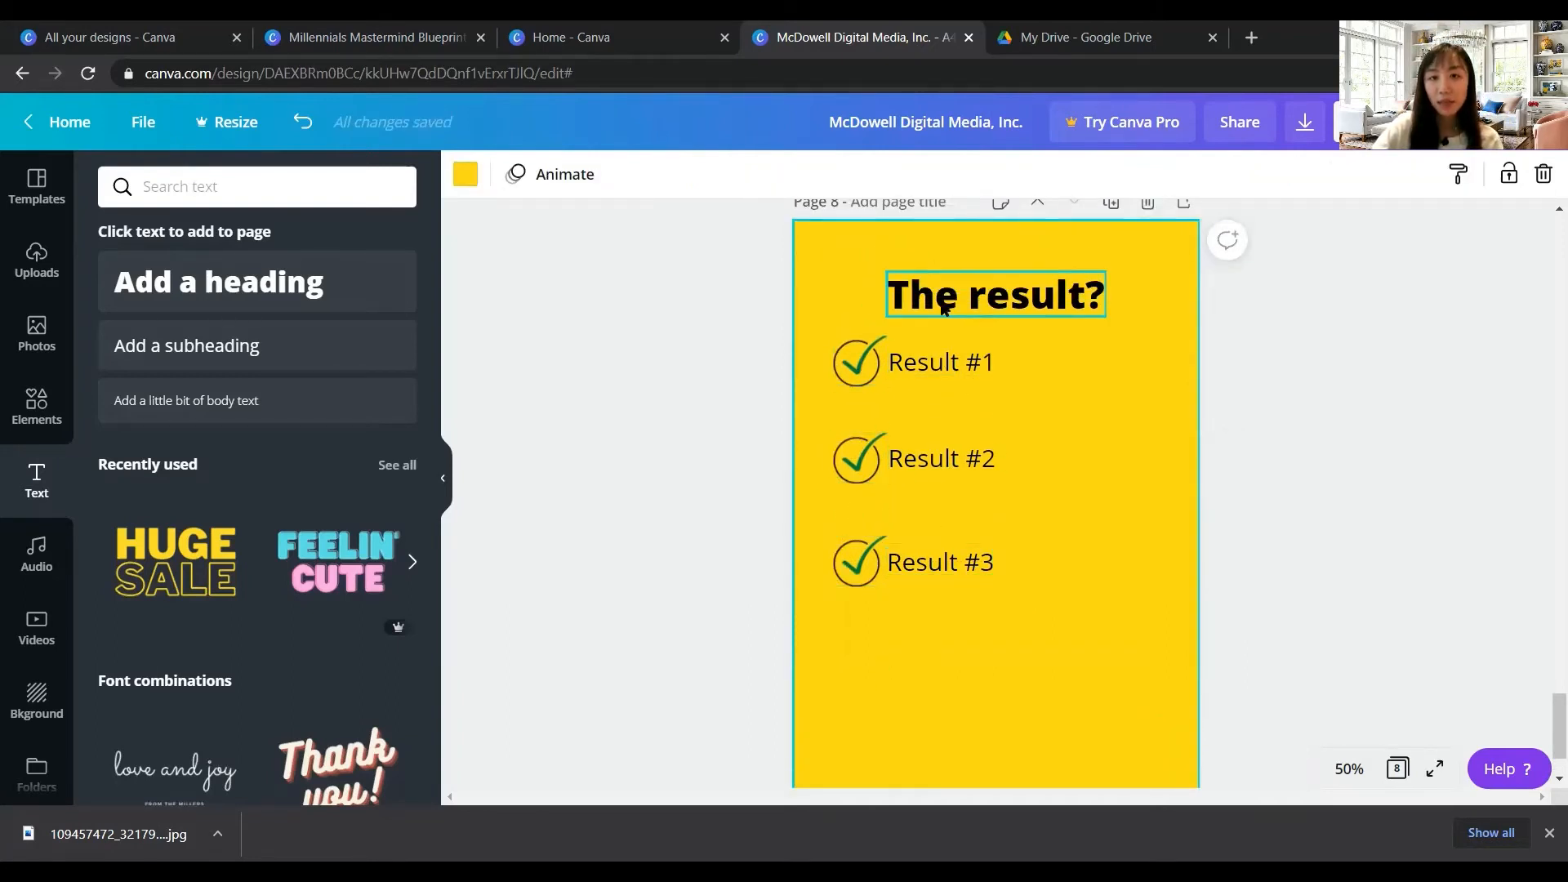
{"action": "scroll", "coordinate": [973, 575], "scroll_direction": "down", "scroll_amount": 2}
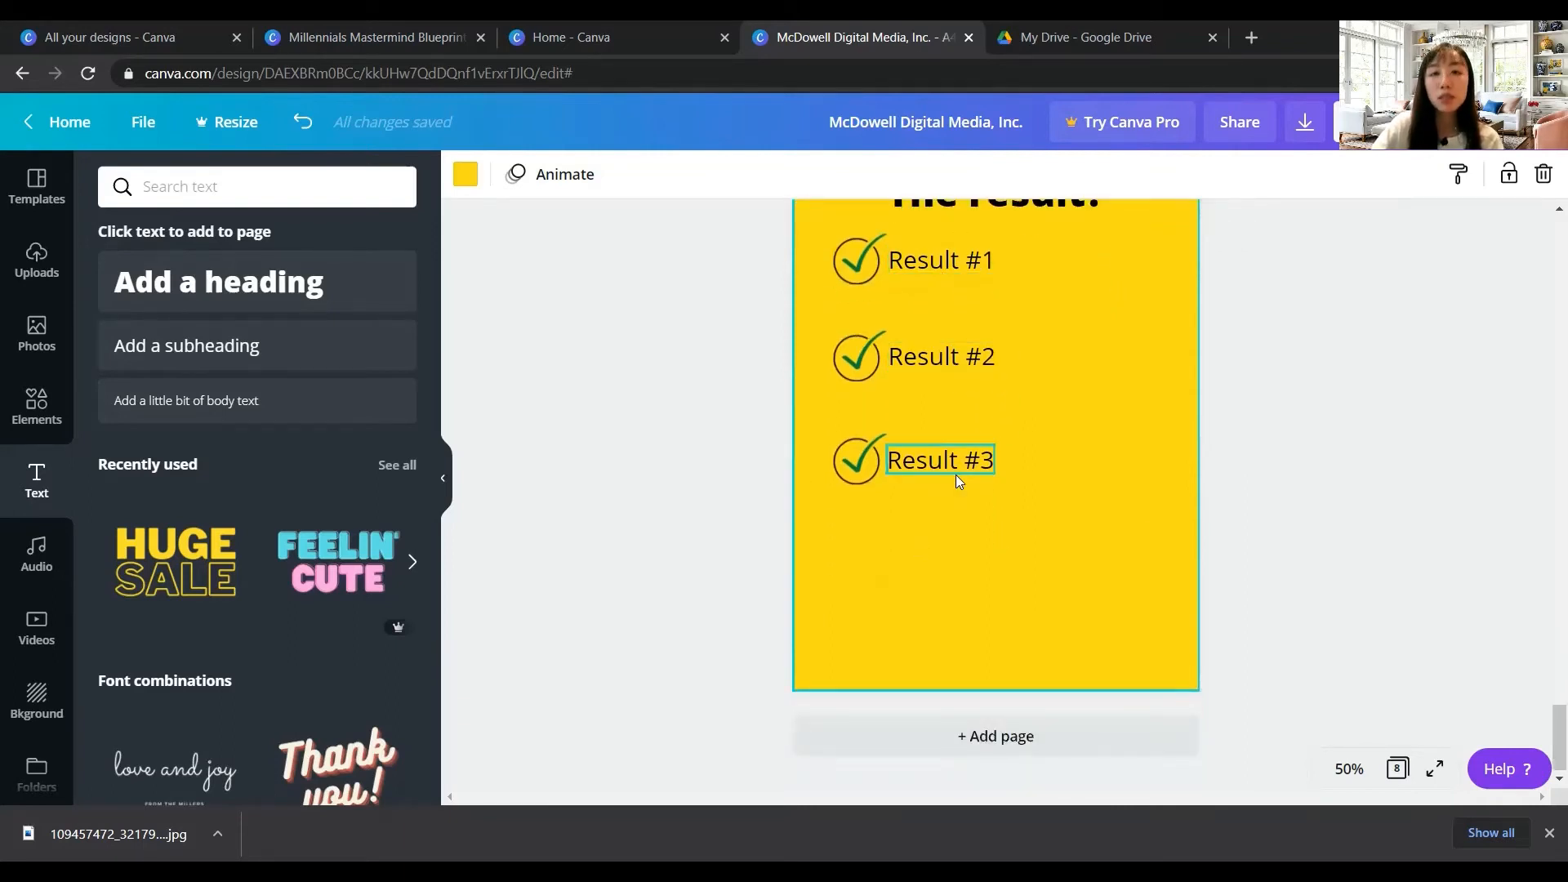
Switch to the Millennials Mastermind Blueprint design and examine its last page with the "Want more help?" banner, photo and invitation text
{"action": "left_click", "coordinate": [420, 36]}
{"action": "scroll", "coordinate": [765, 369], "scroll_direction": "down", "scroll_amount": 15}
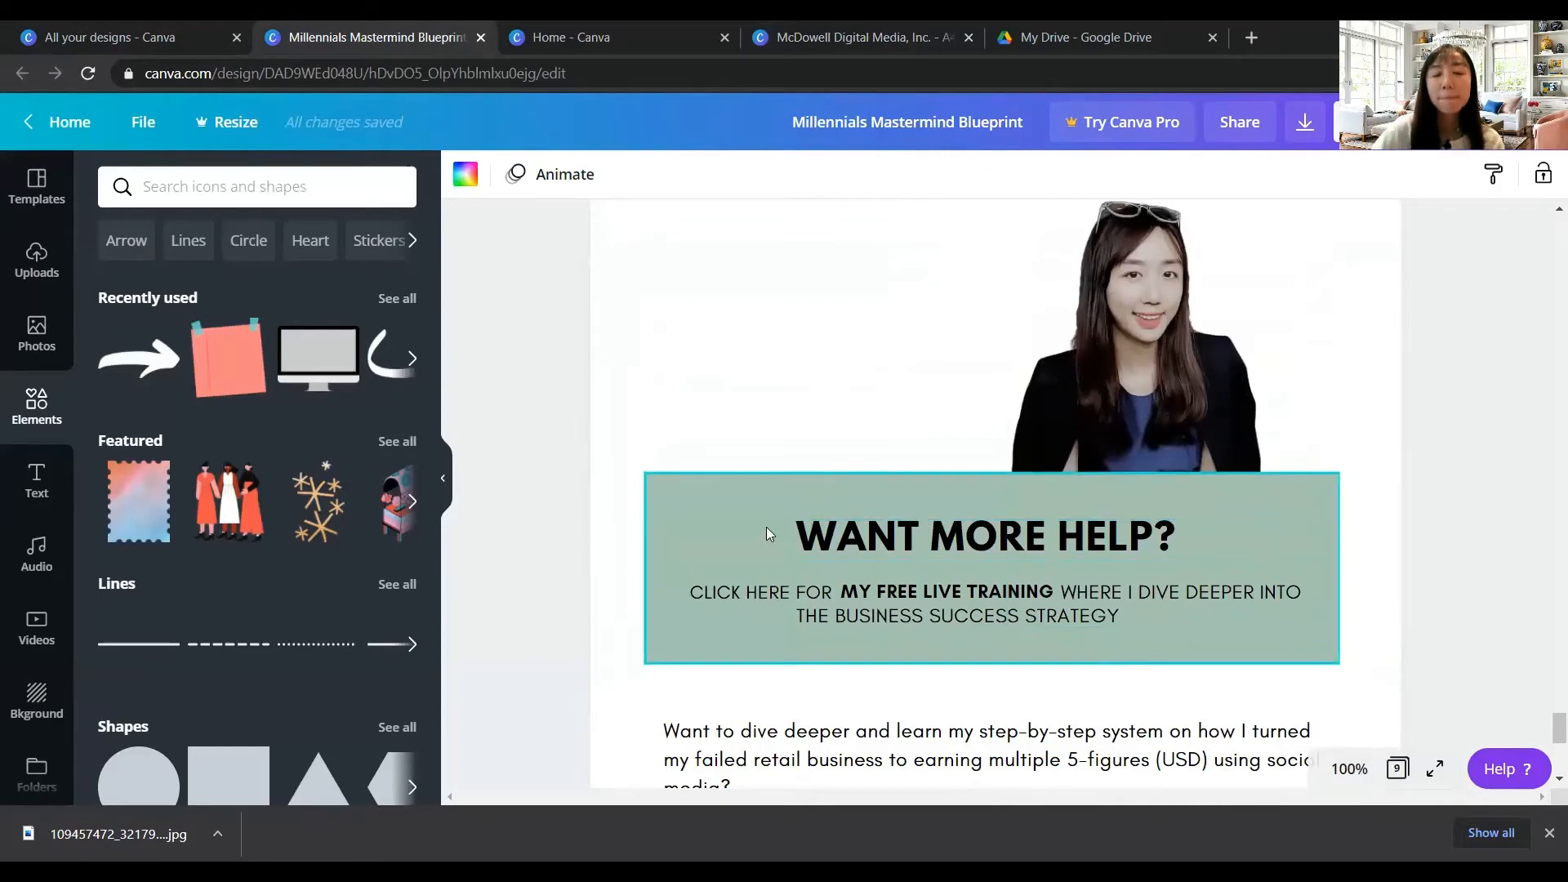
{"action": "scroll", "coordinate": [1014, 419], "scroll_direction": "down", "scroll_amount": 2}
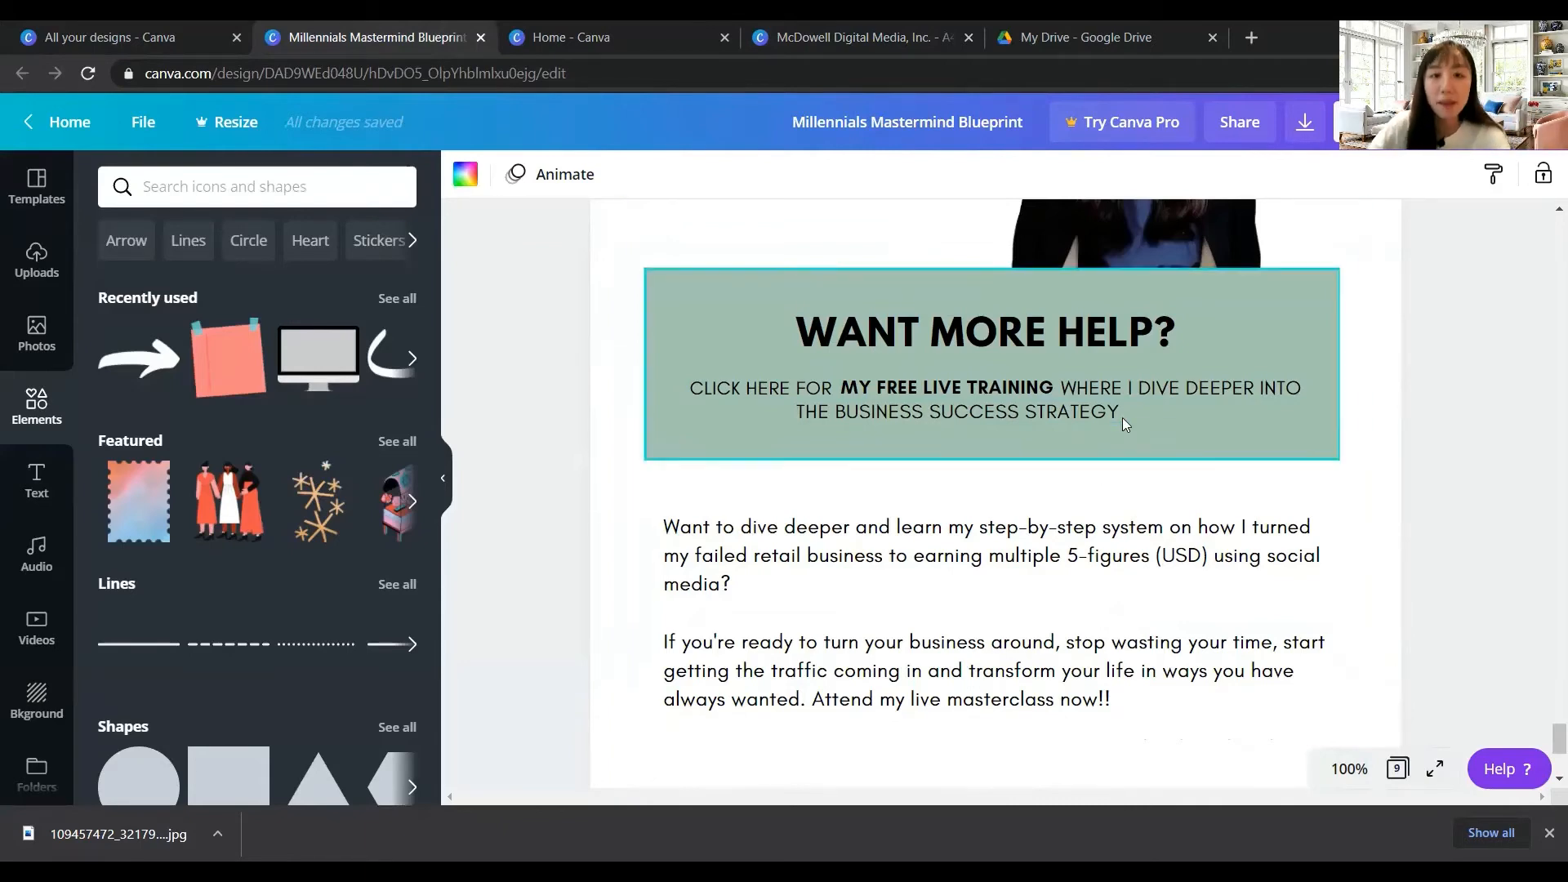
Return to the McDowell Digital Media design and add a new page after the result page
{"action": "scroll", "coordinate": [1122, 419], "scroll_direction": "down", "scroll_amount": 3}
{"action": "scroll", "coordinate": [1005, 588], "scroll_direction": "up", "scroll_amount": 4}
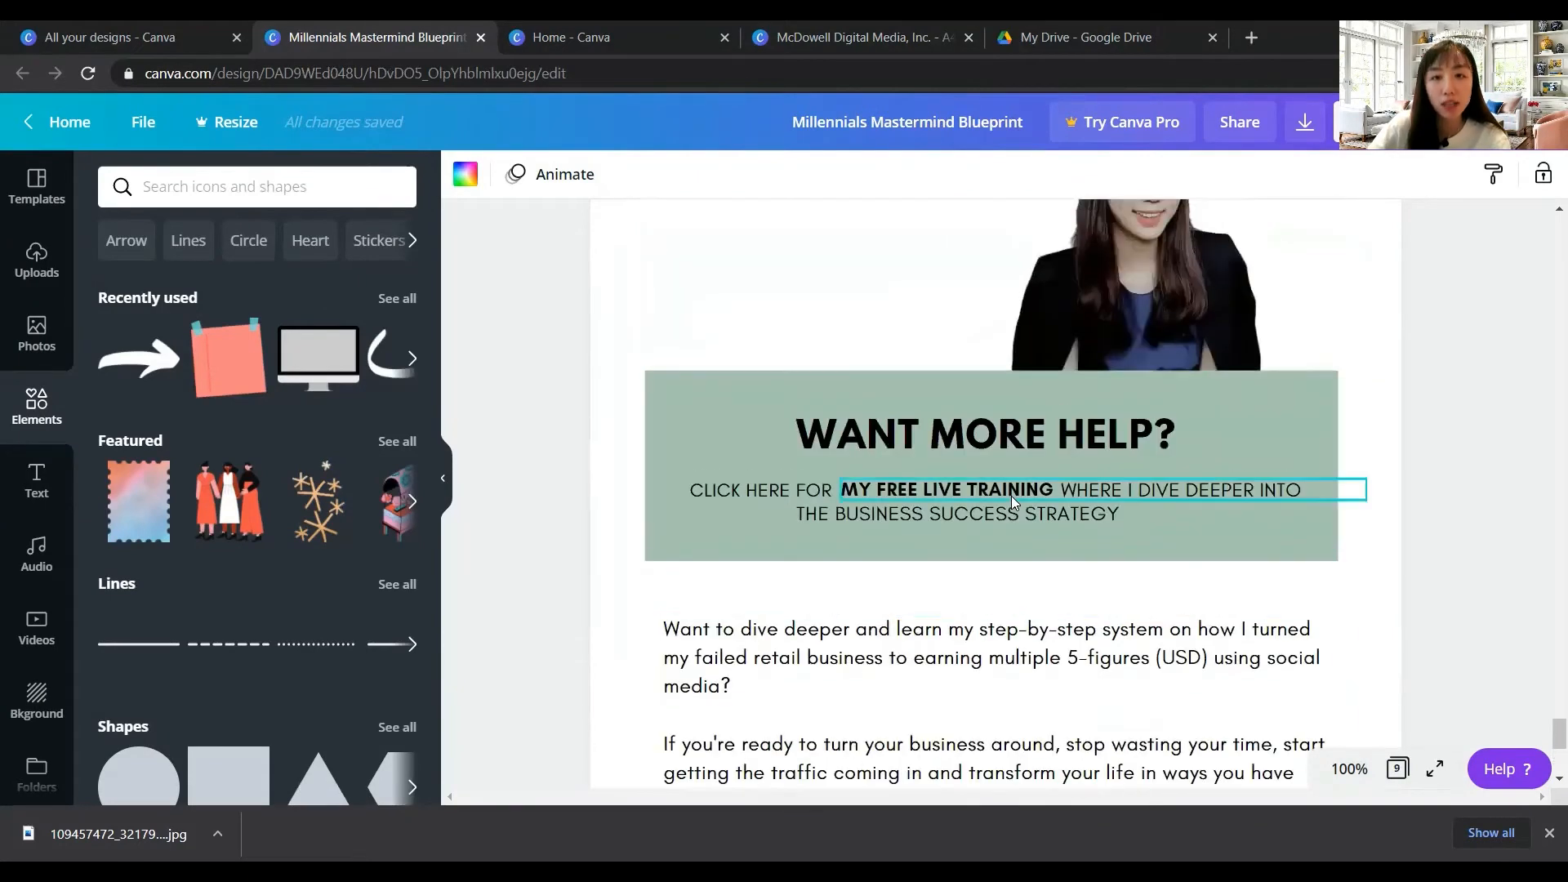
{"action": "scroll", "coordinate": [1031, 516], "scroll_direction": "up", "scroll_amount": 3}
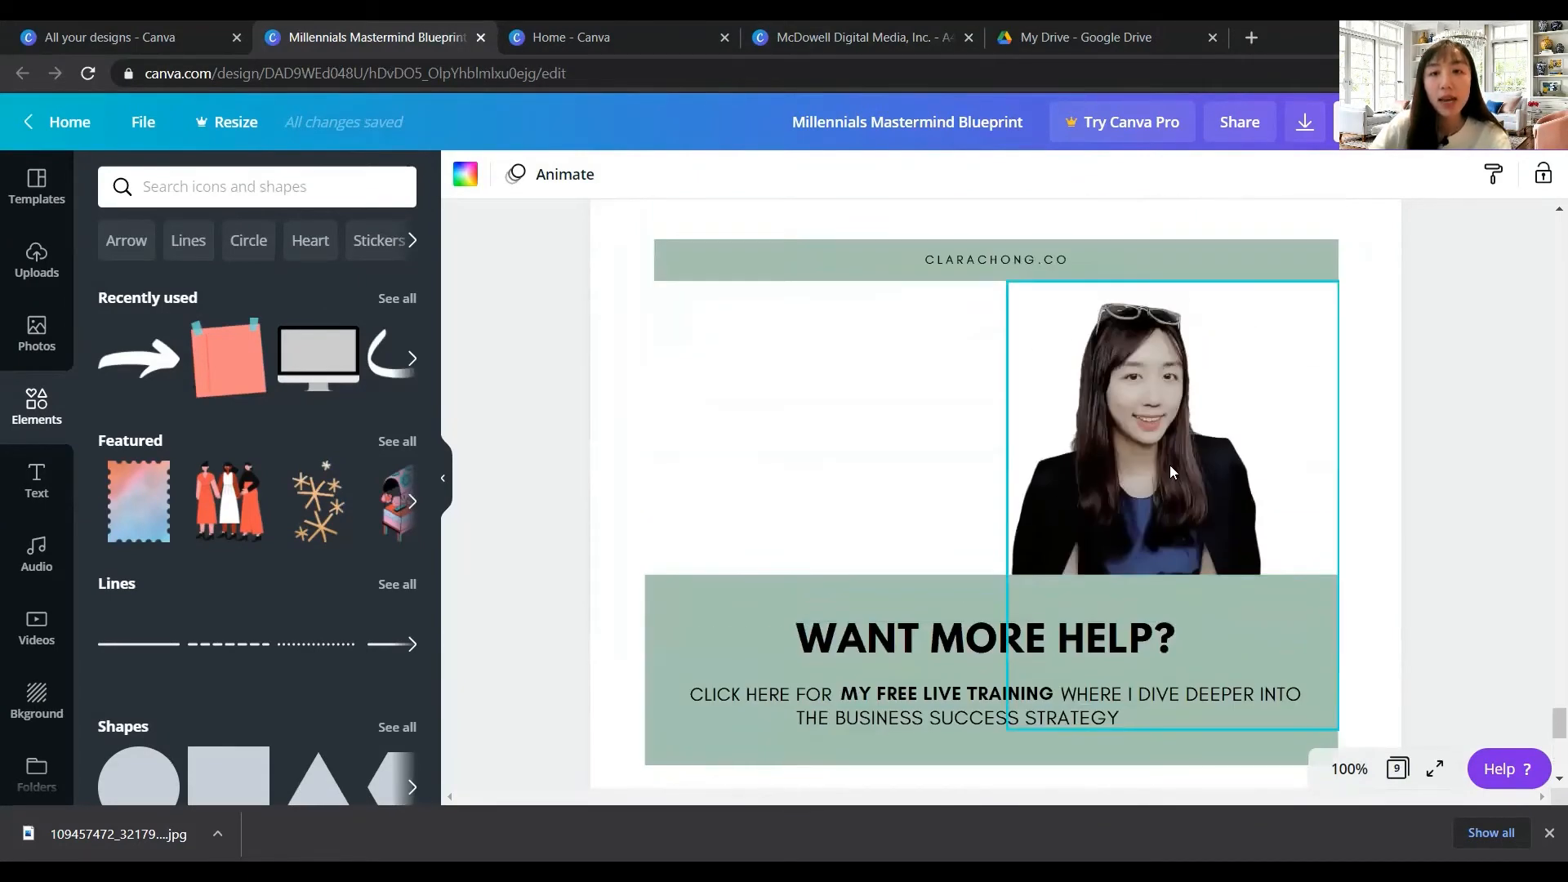
{"action": "left_click", "coordinate": [578, 49]}
{"action": "left_click", "coordinate": [942, 55]}
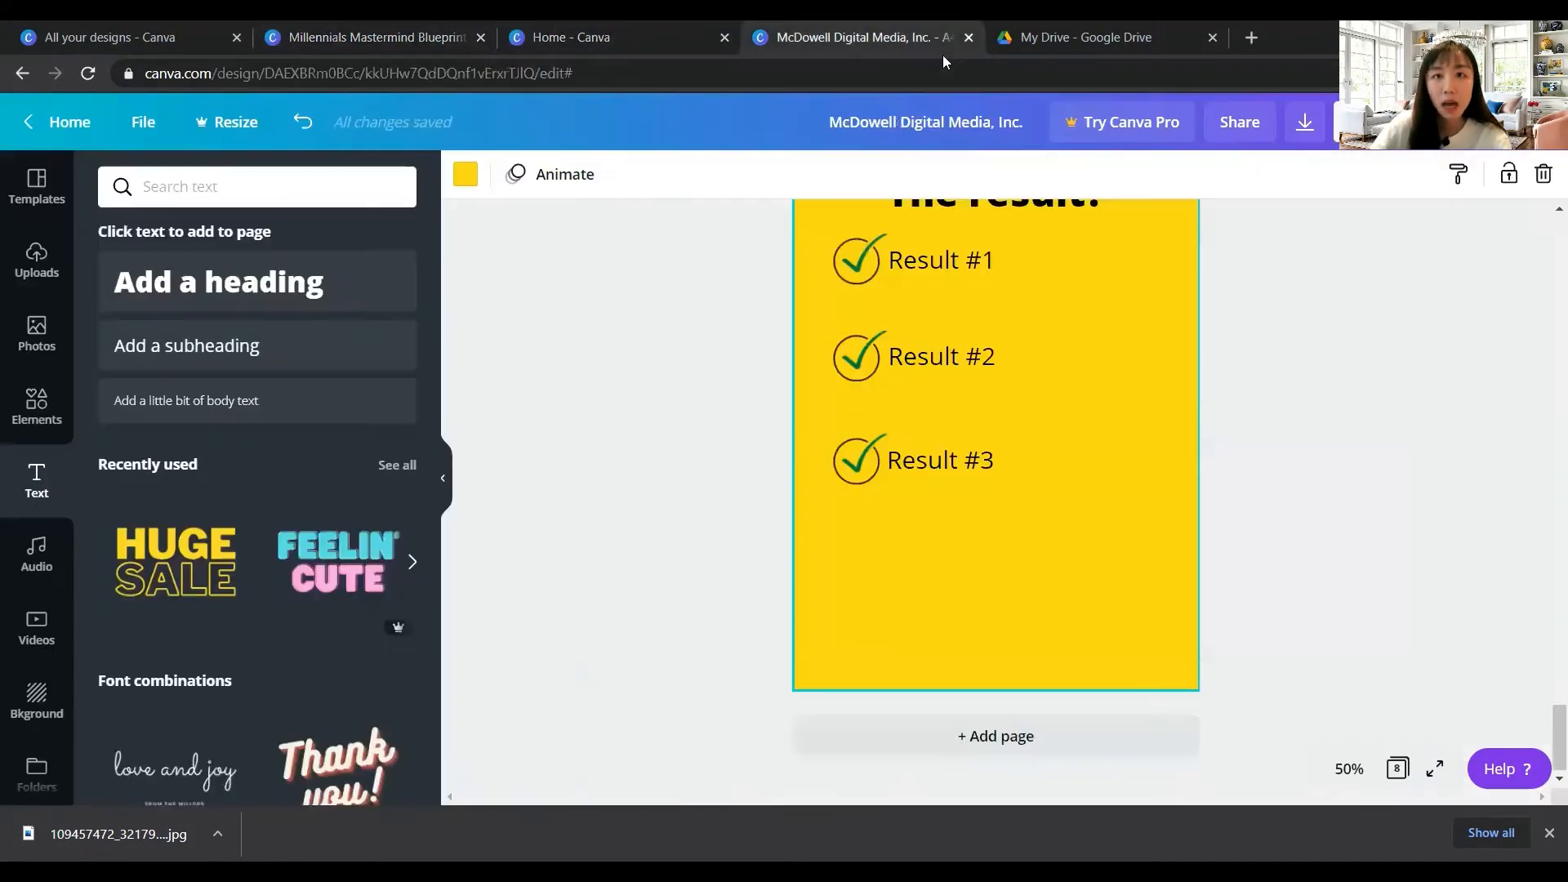
{"action": "left_click", "coordinate": [1005, 739]}
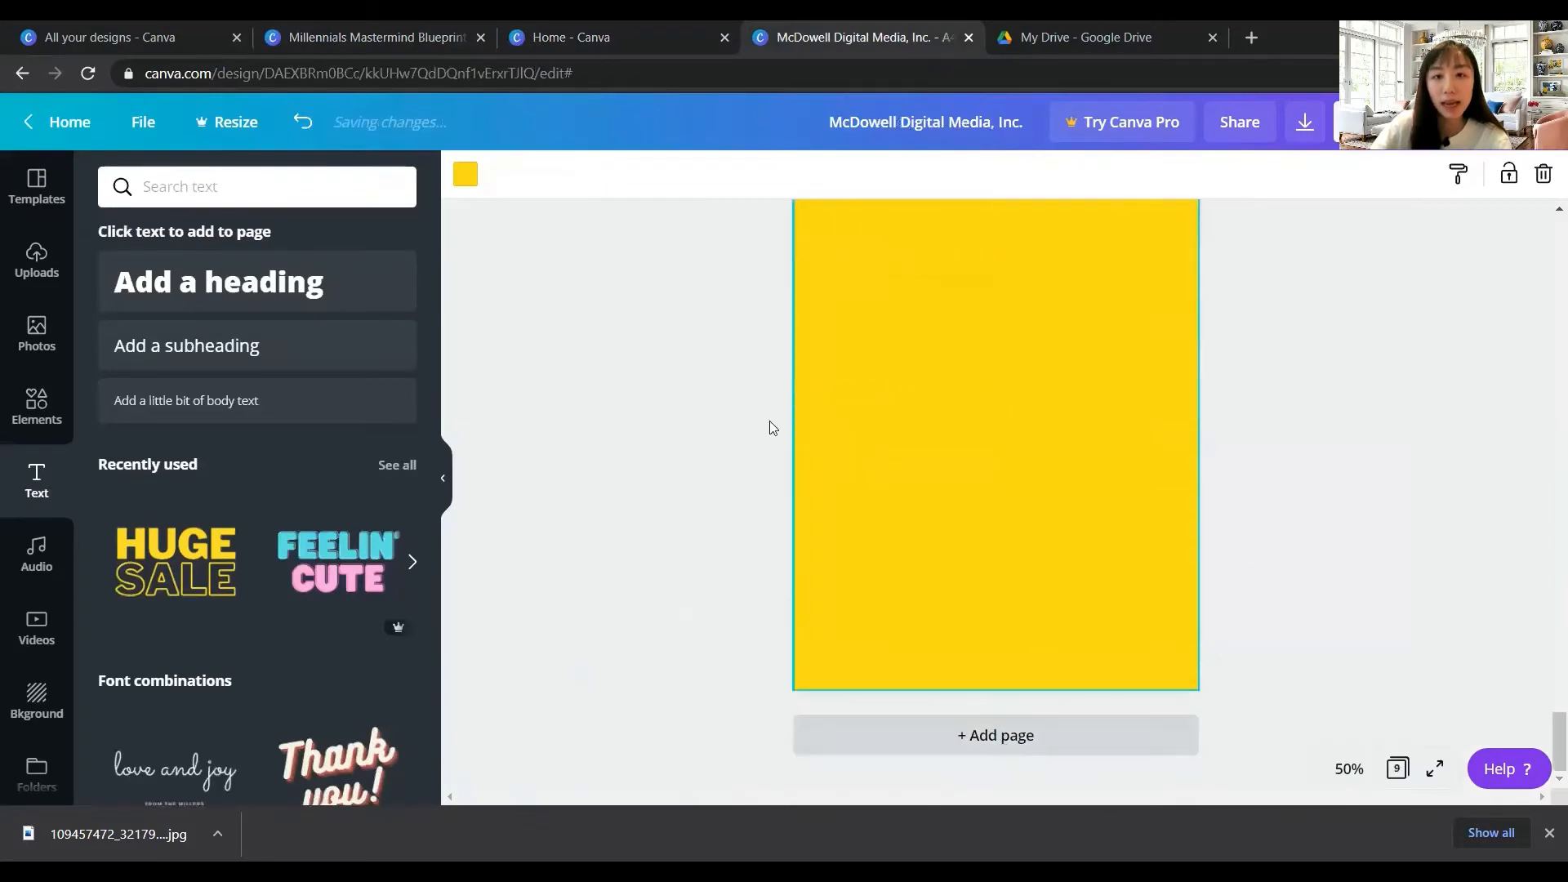
Upload the Capture photo from the Desktop and place it in the upper-right area of page 9
{"action": "left_click", "coordinate": [37, 260]}
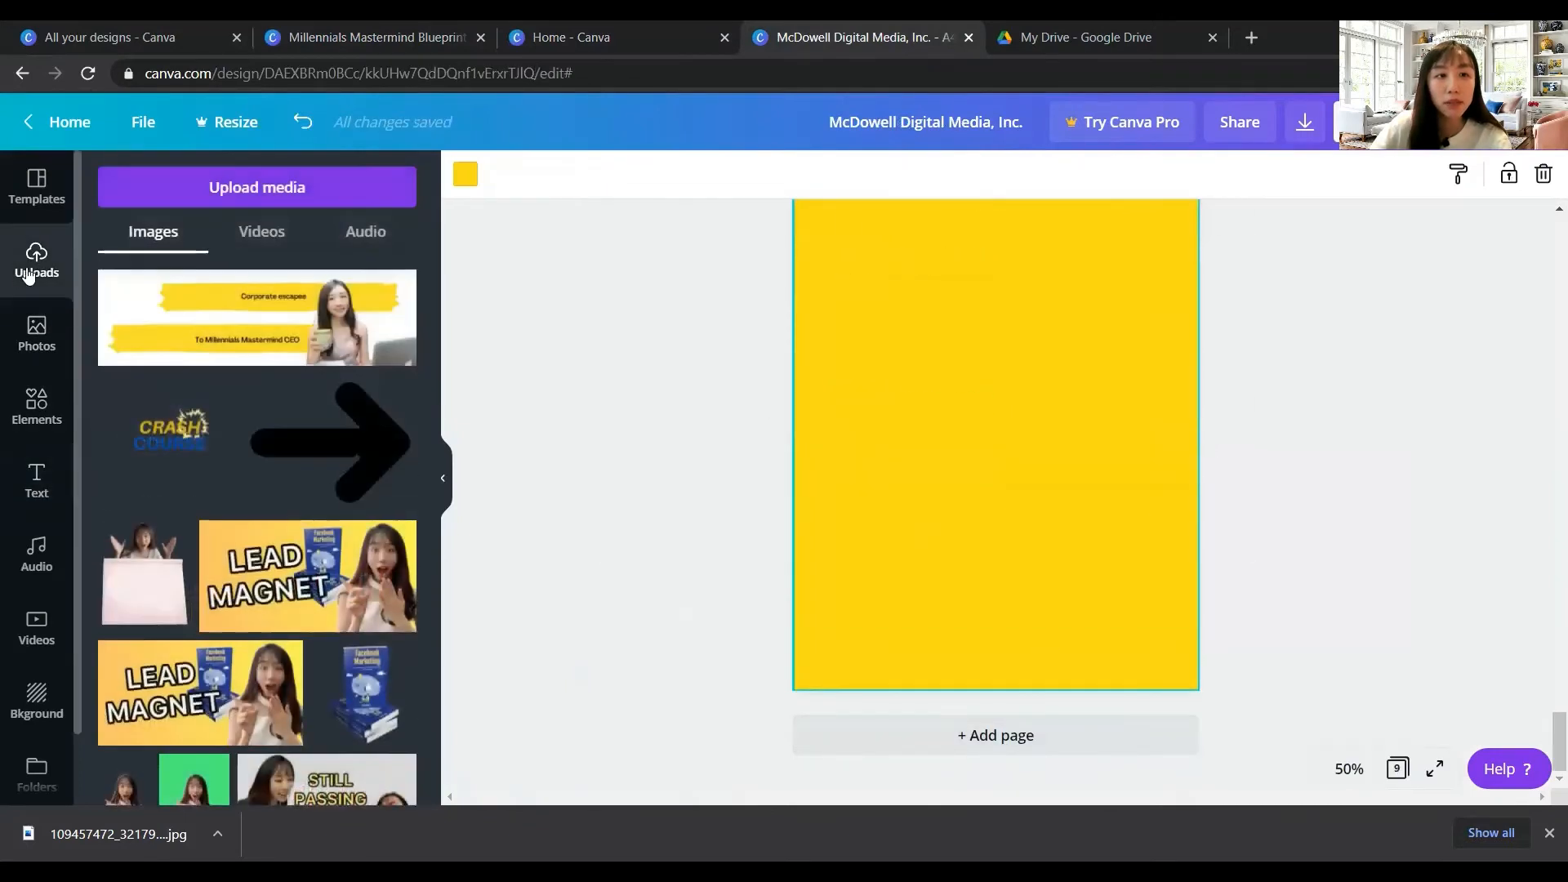
{"action": "left_click", "coordinate": [267, 192]}
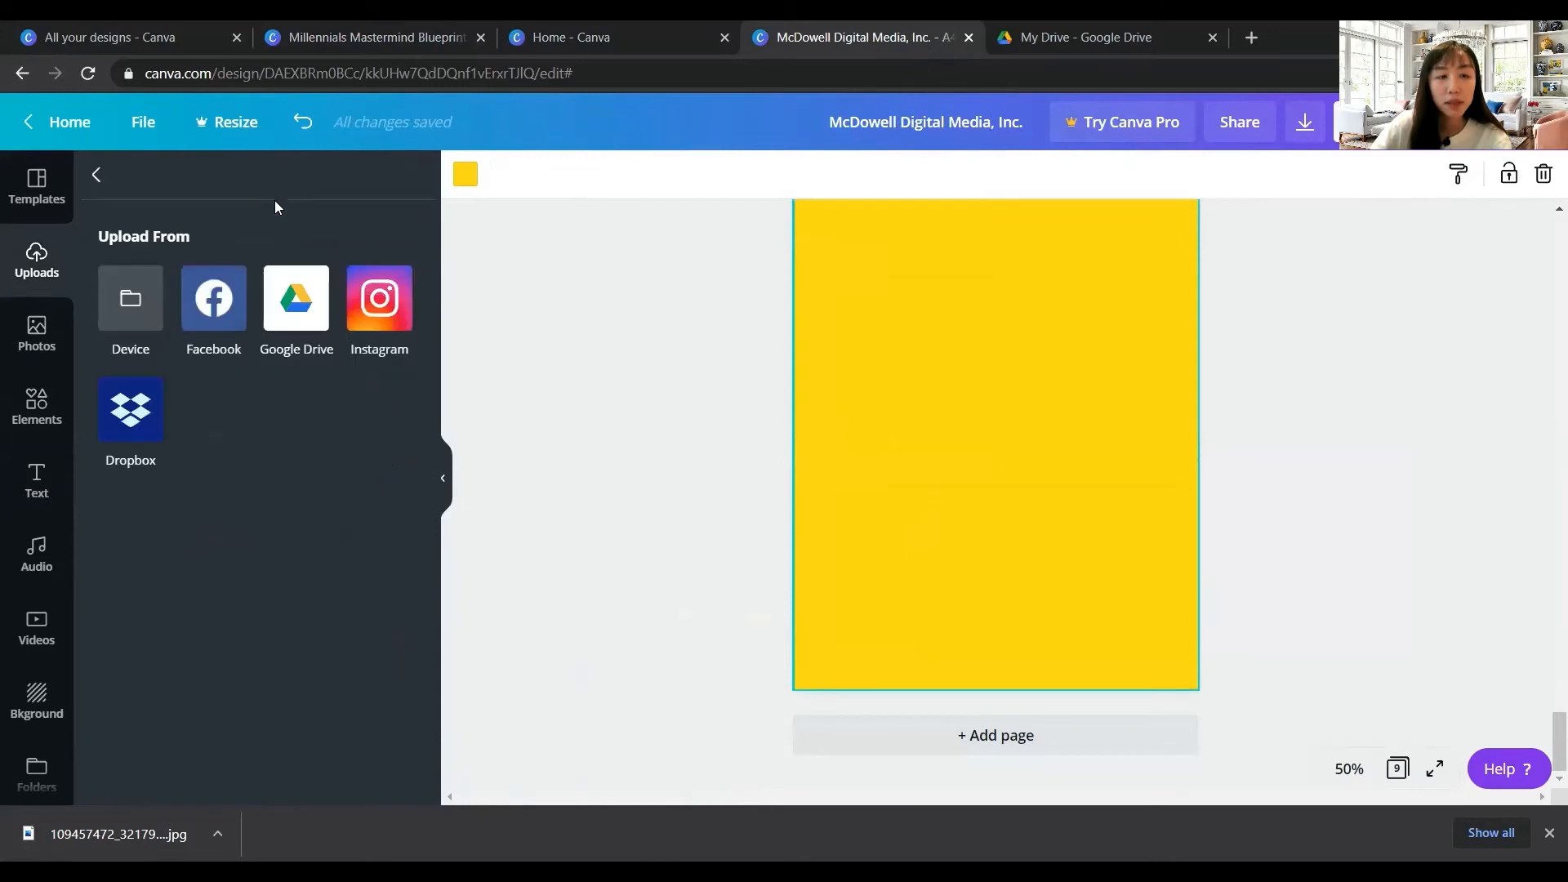
{"action": "left_click", "coordinate": [140, 301]}
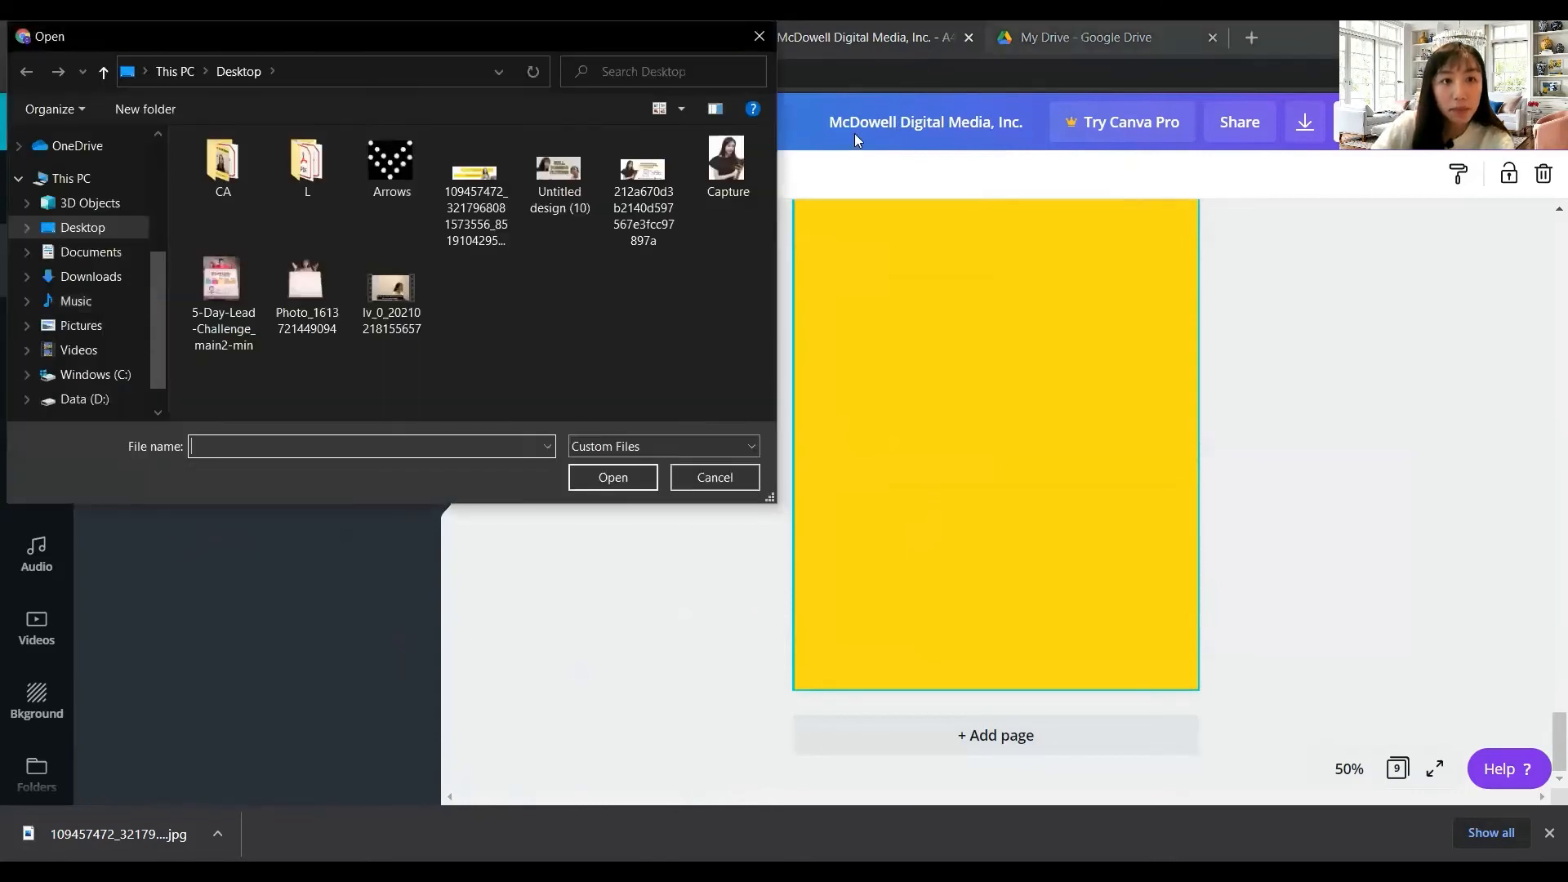
{"action": "double_click", "coordinate": [738, 165]}
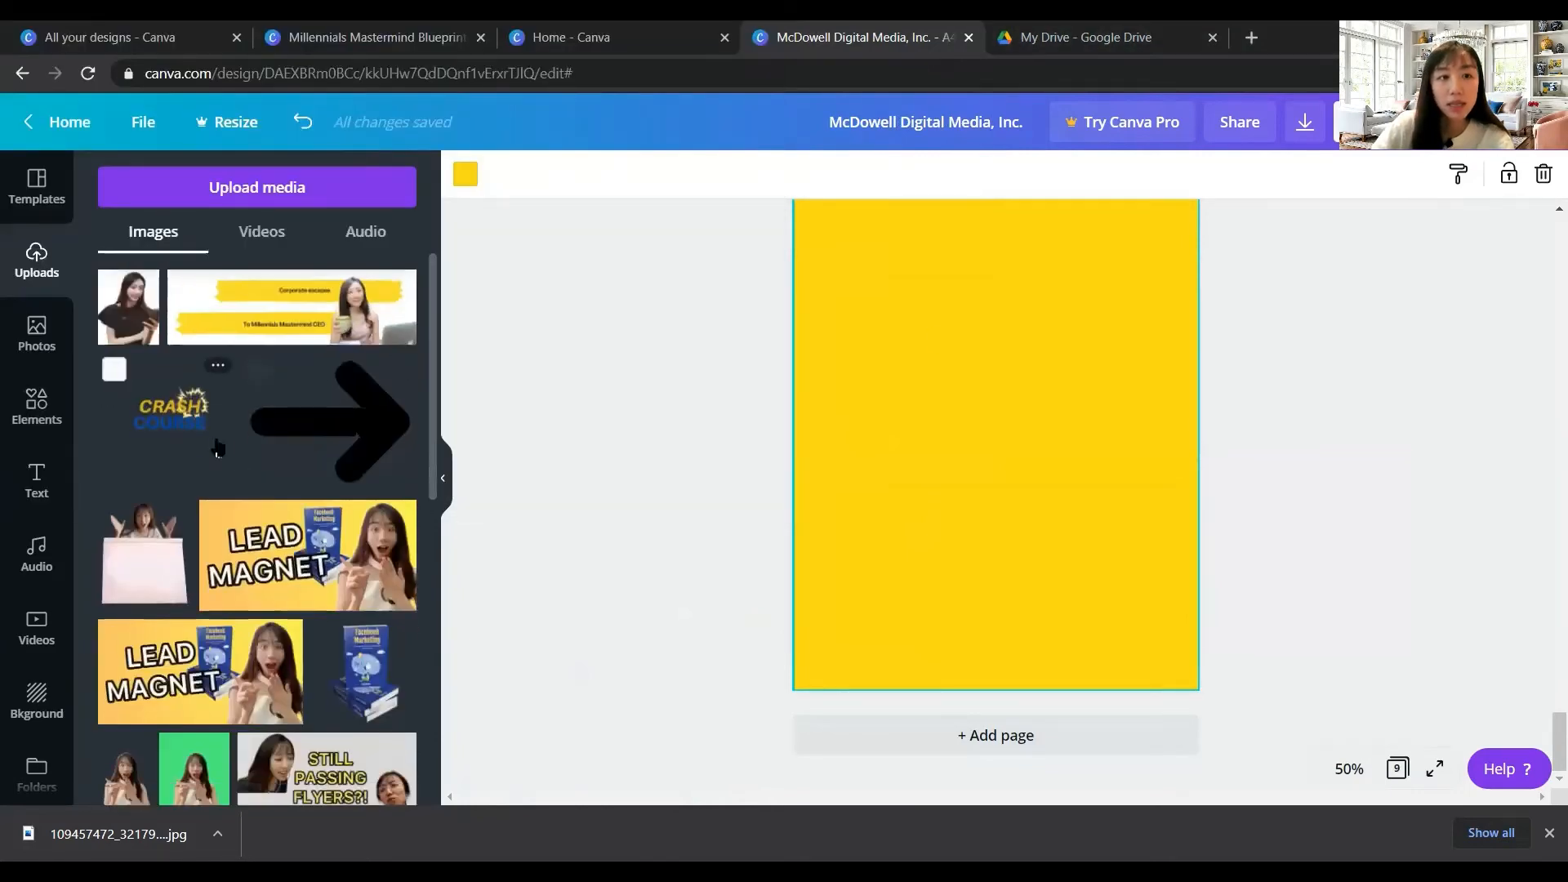
{"action": "left_click", "coordinate": [134, 314]}
{"action": "scroll", "coordinate": [1034, 380], "scroll_direction": "up", "scroll_amount": 2}
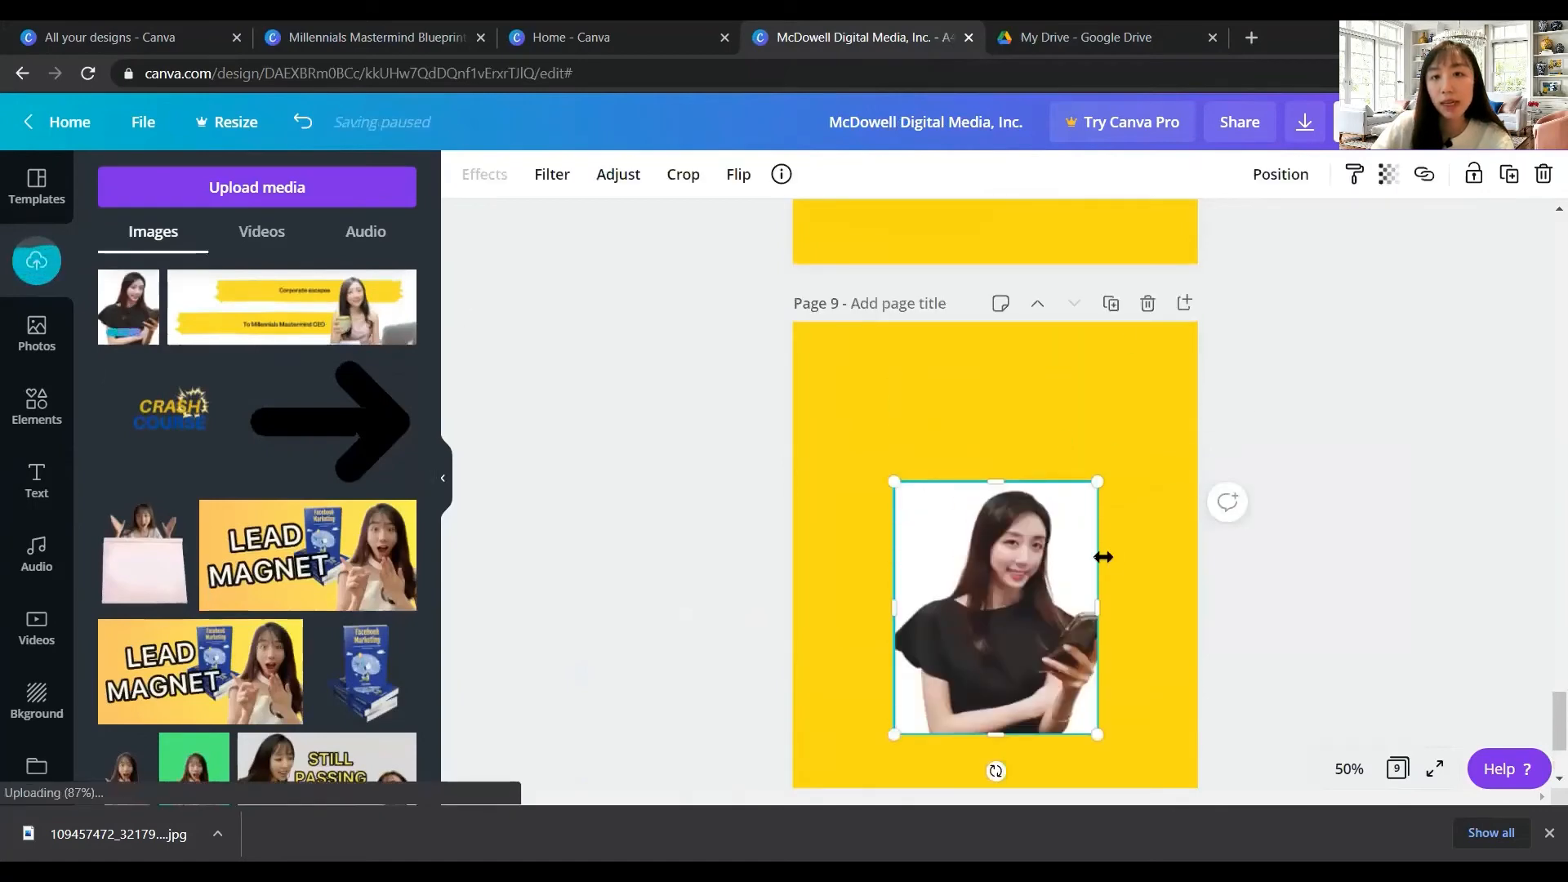
{"action": "left_click_drag", "start_coordinate": [1017, 561], "coordinate": [1101, 425]}
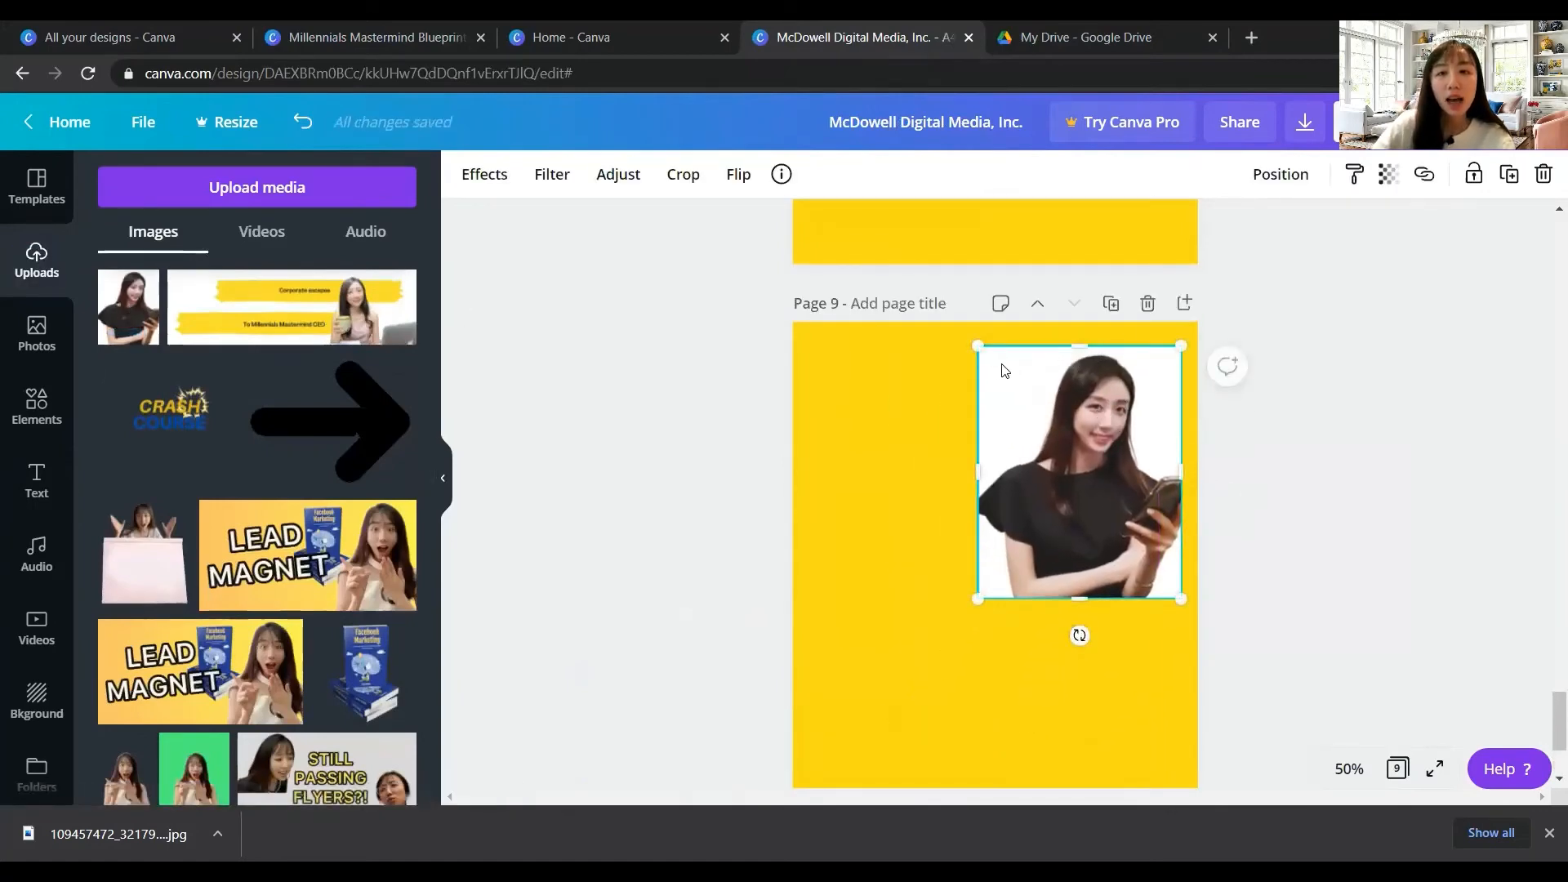
Open remove.bg in a new browser tab, remove the background from the Capture photo and download the cutout
{"action": "left_click", "coordinate": [1251, 37]}
{"action": "type", "text": "remove.bg"}
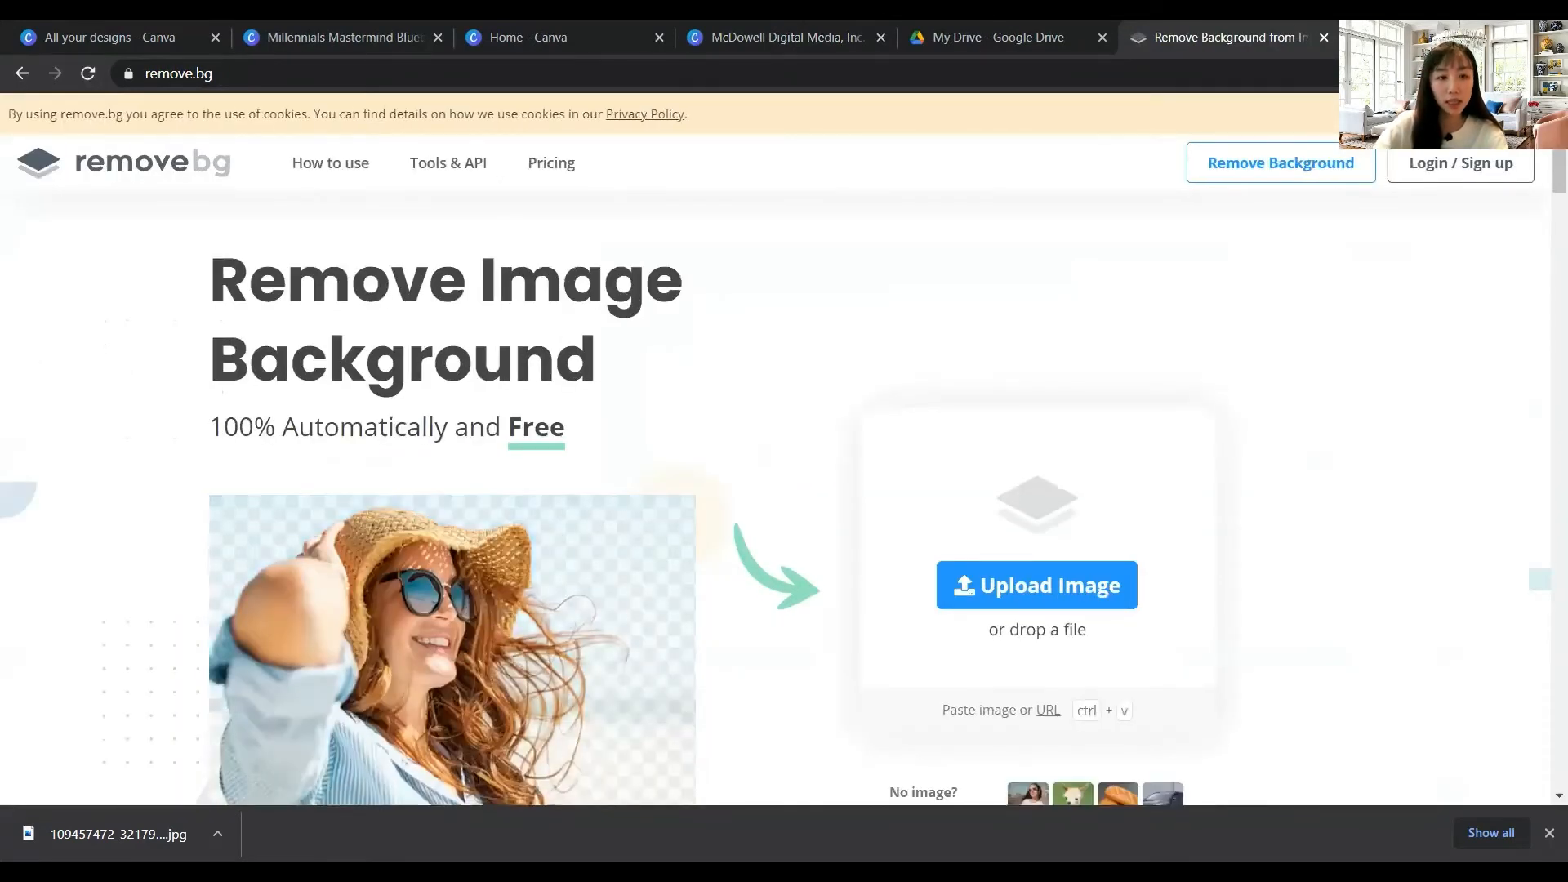
{"action": "left_click", "coordinate": [1049, 588]}
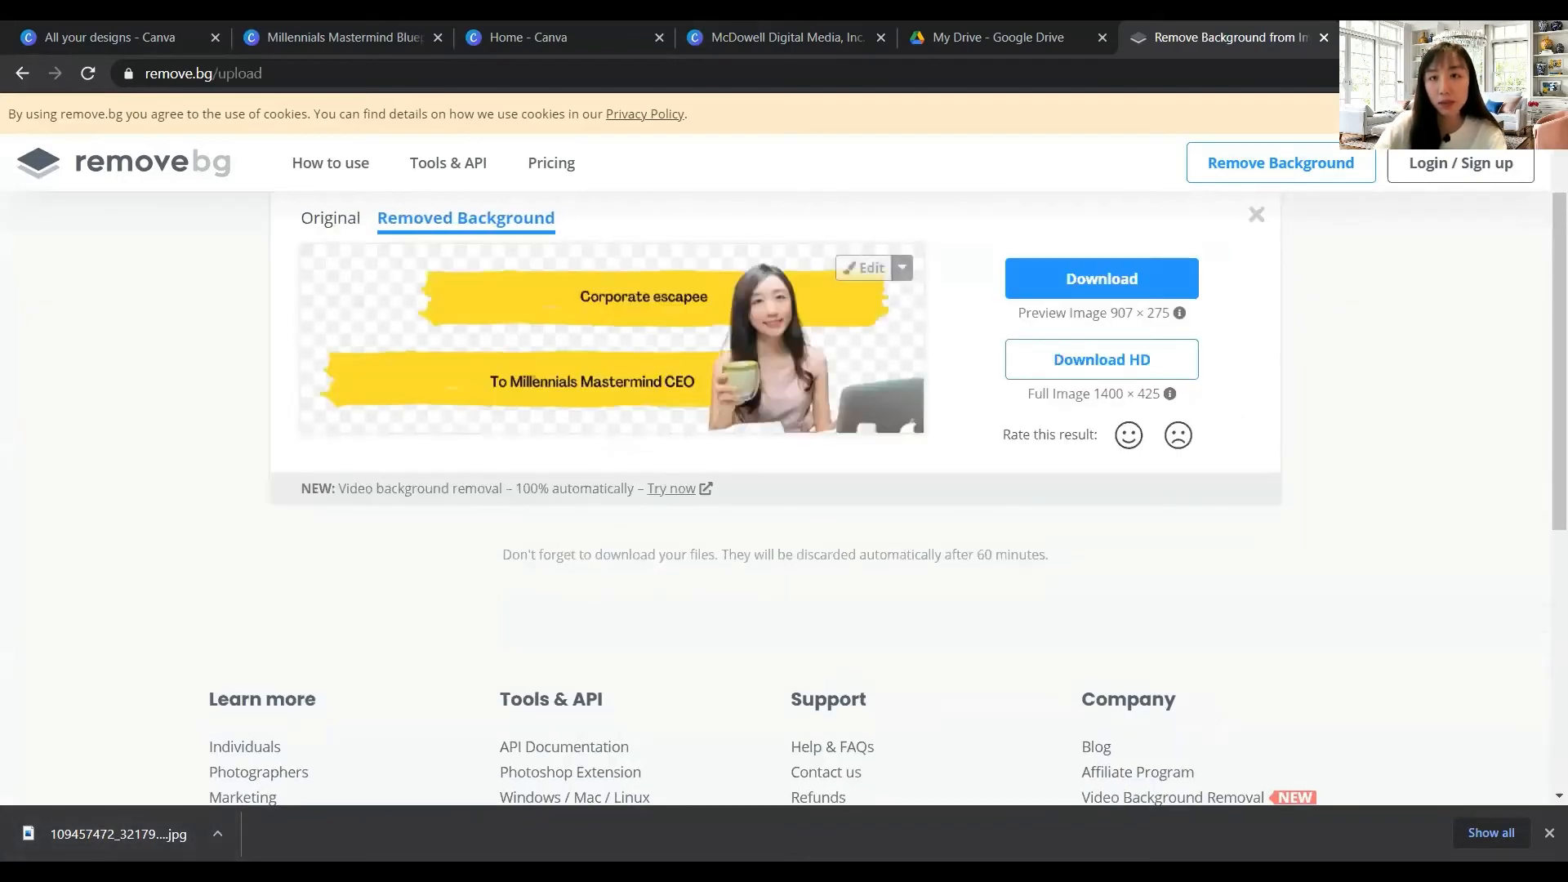
{"action": "left_click", "coordinate": [1498, 34]}
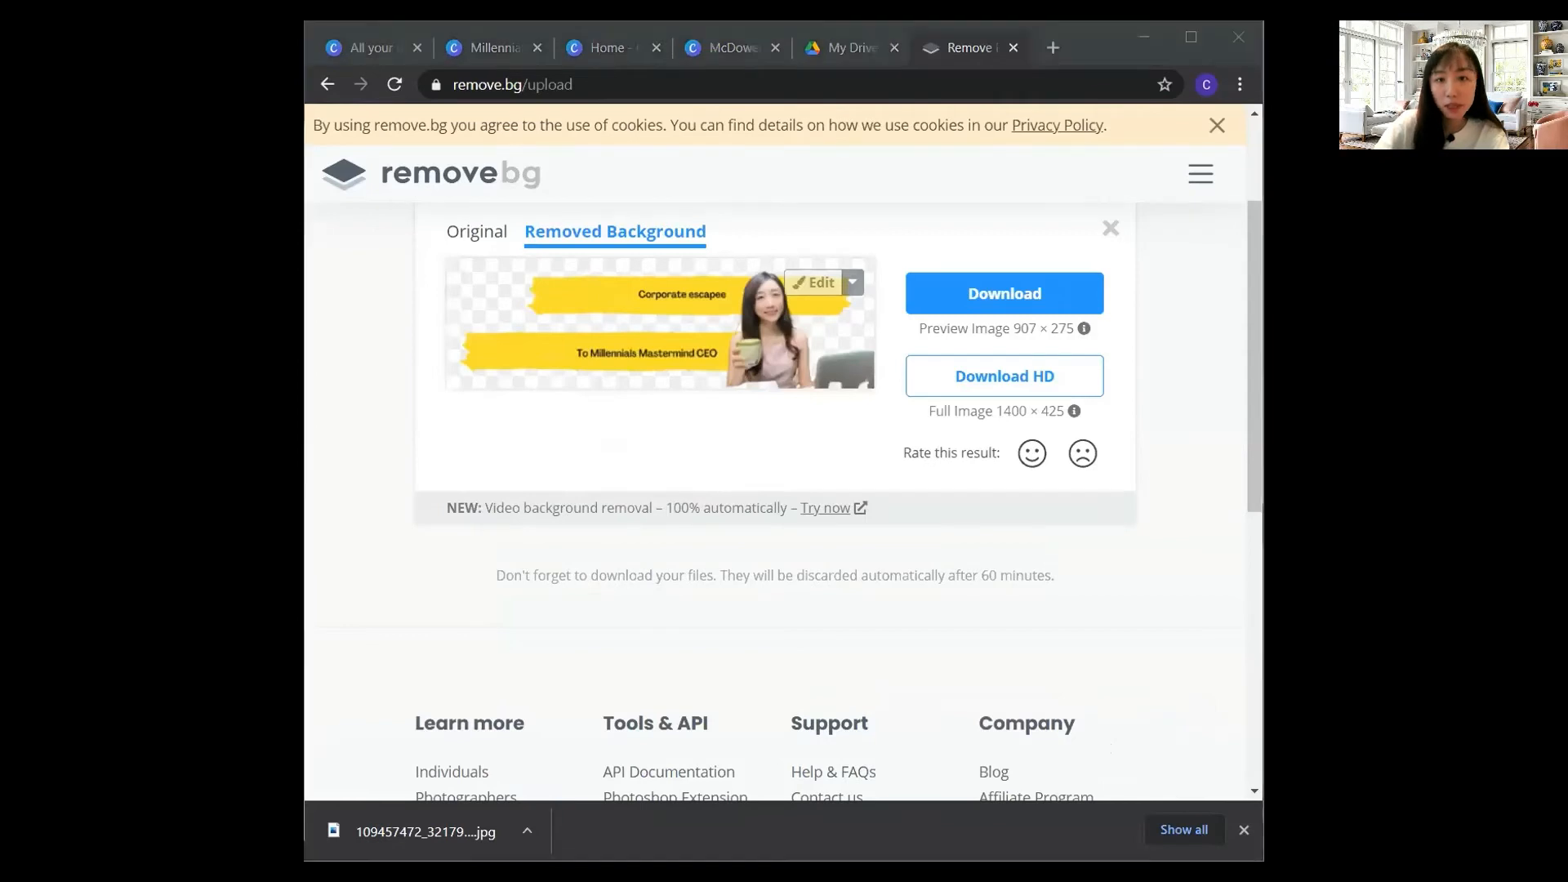
{"action": "double_click", "coordinate": [1069, 50]}
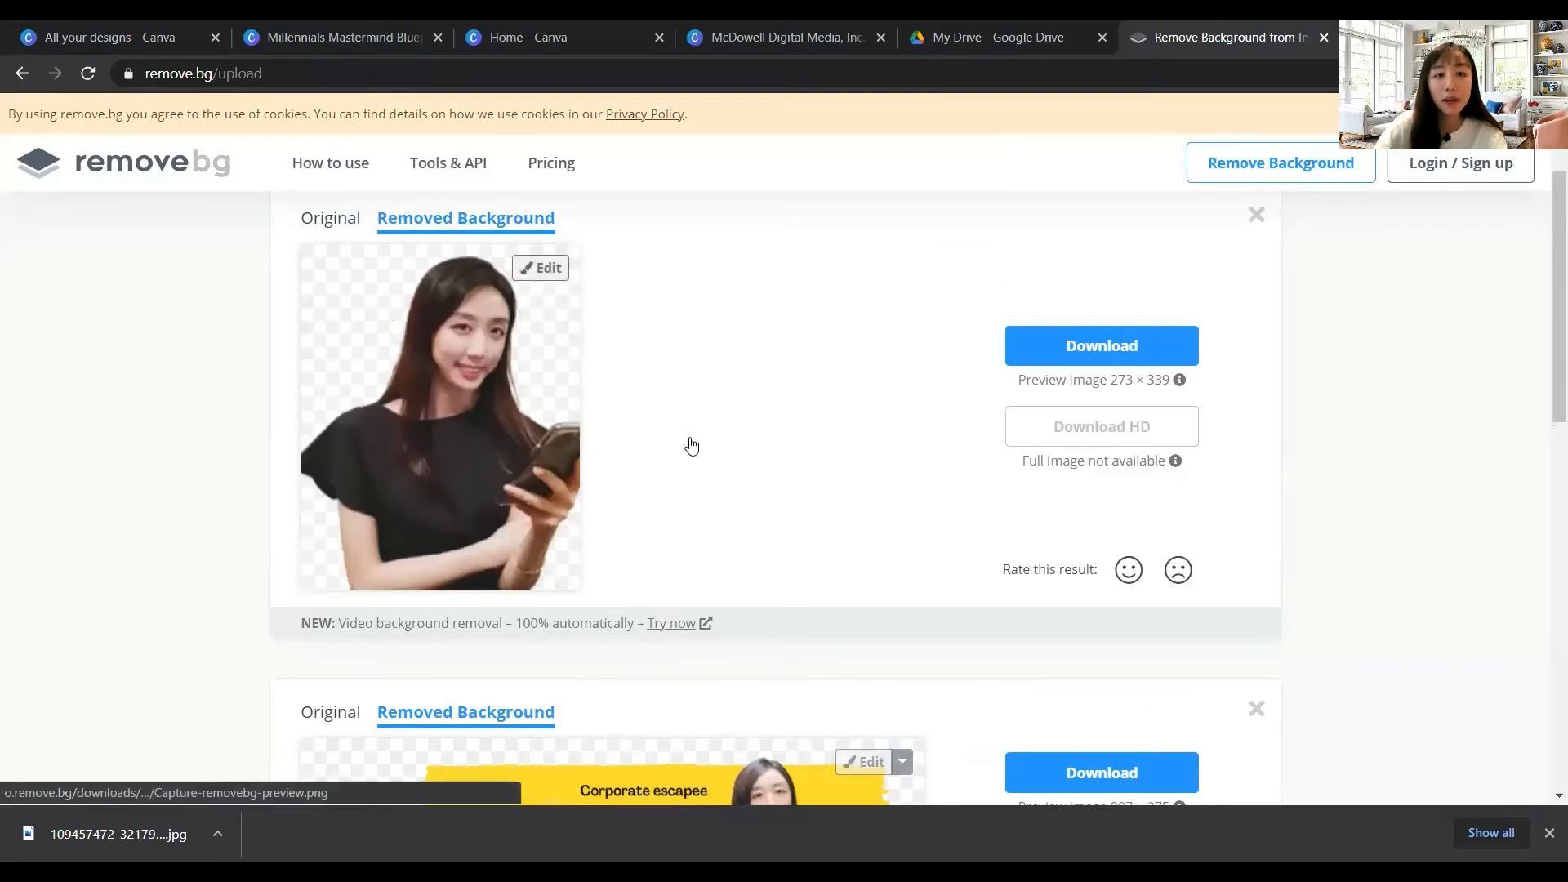
{"action": "left_click", "coordinate": [1102, 350]}
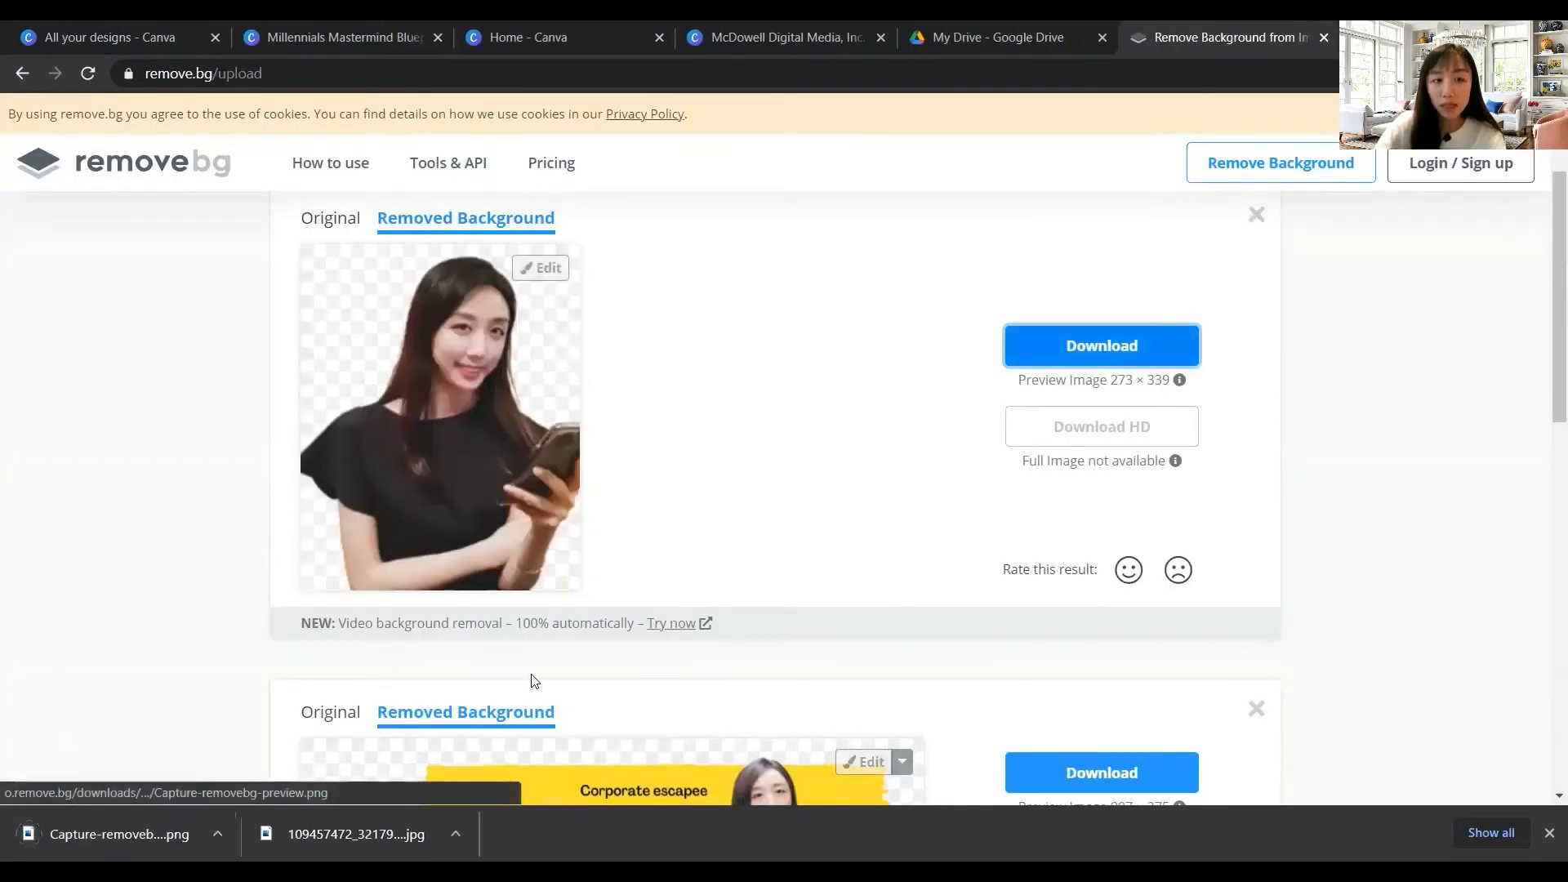
Upload the downloaded cutout to the McDowell Digital Media design and delete the white-background photo from page 9
{"action": "left_click", "coordinate": [750, 52]}
{"action": "left_click_drag", "start_coordinate": [106, 833], "coordinate": [223, 235]}
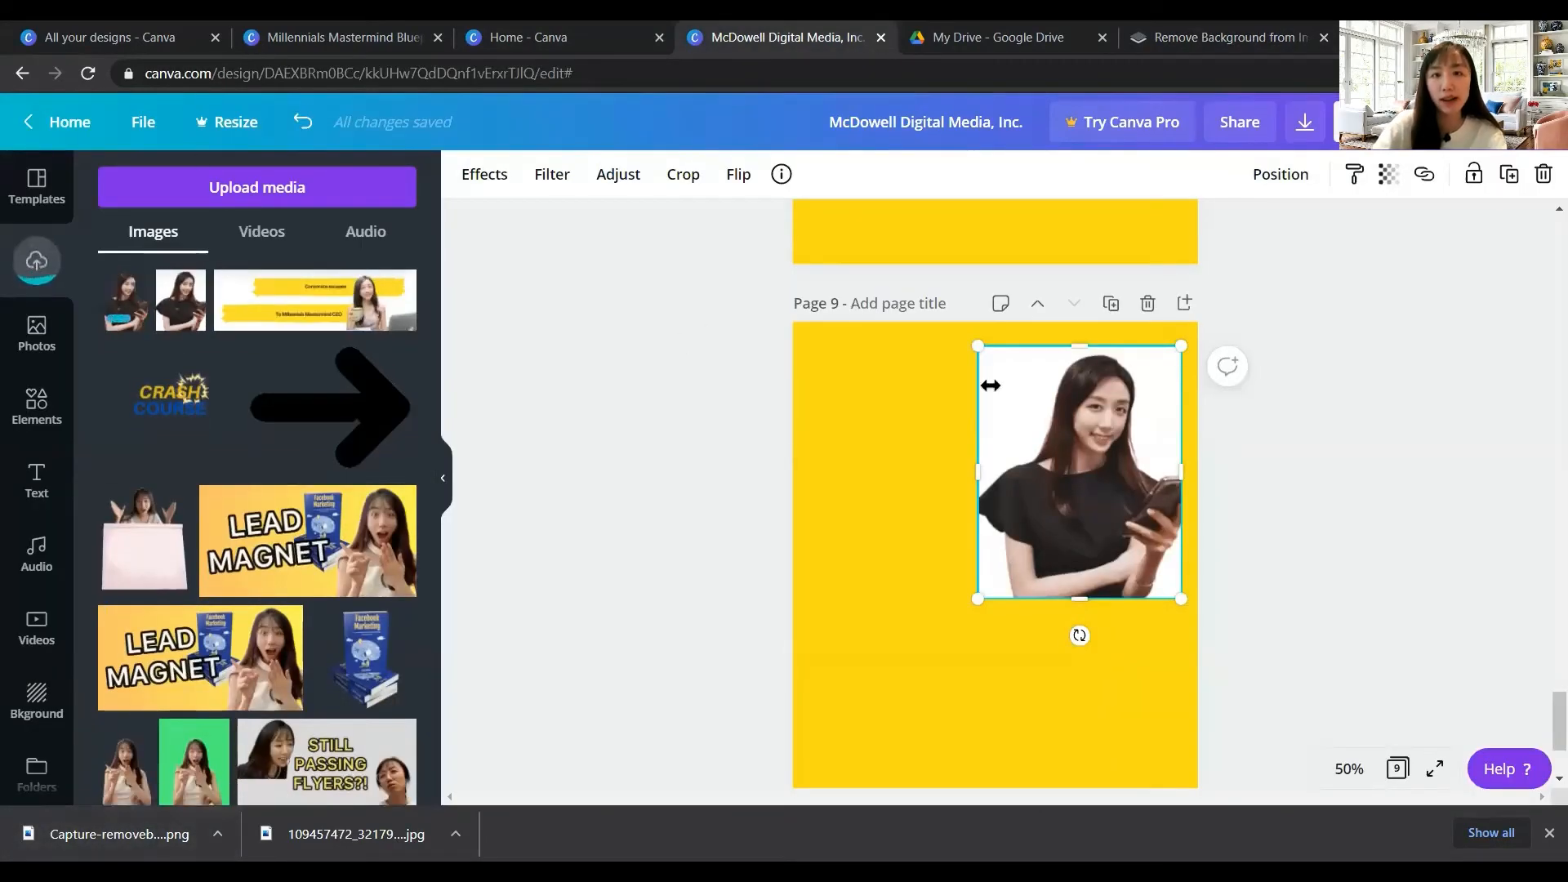
{"action": "key", "text": "Delete"}
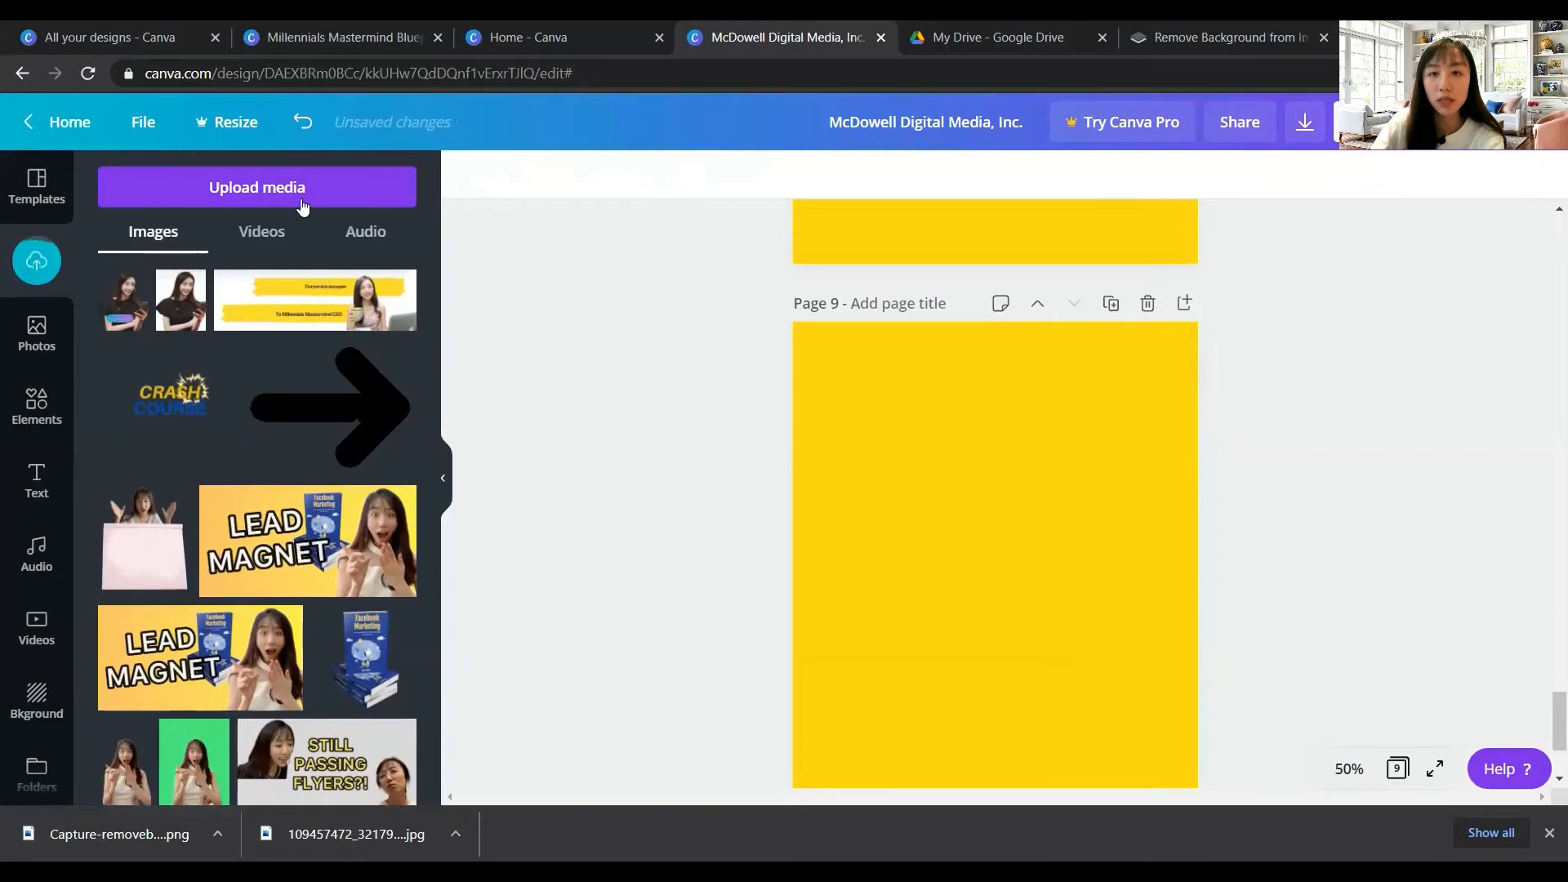
Add the cutout photo to page 9, shrink it and position it near the page's upper-right corner
{"action": "left_click", "coordinate": [127, 302]}
{"action": "left_click_drag", "start_coordinate": [1039, 624], "coordinate": [1116, 458]}
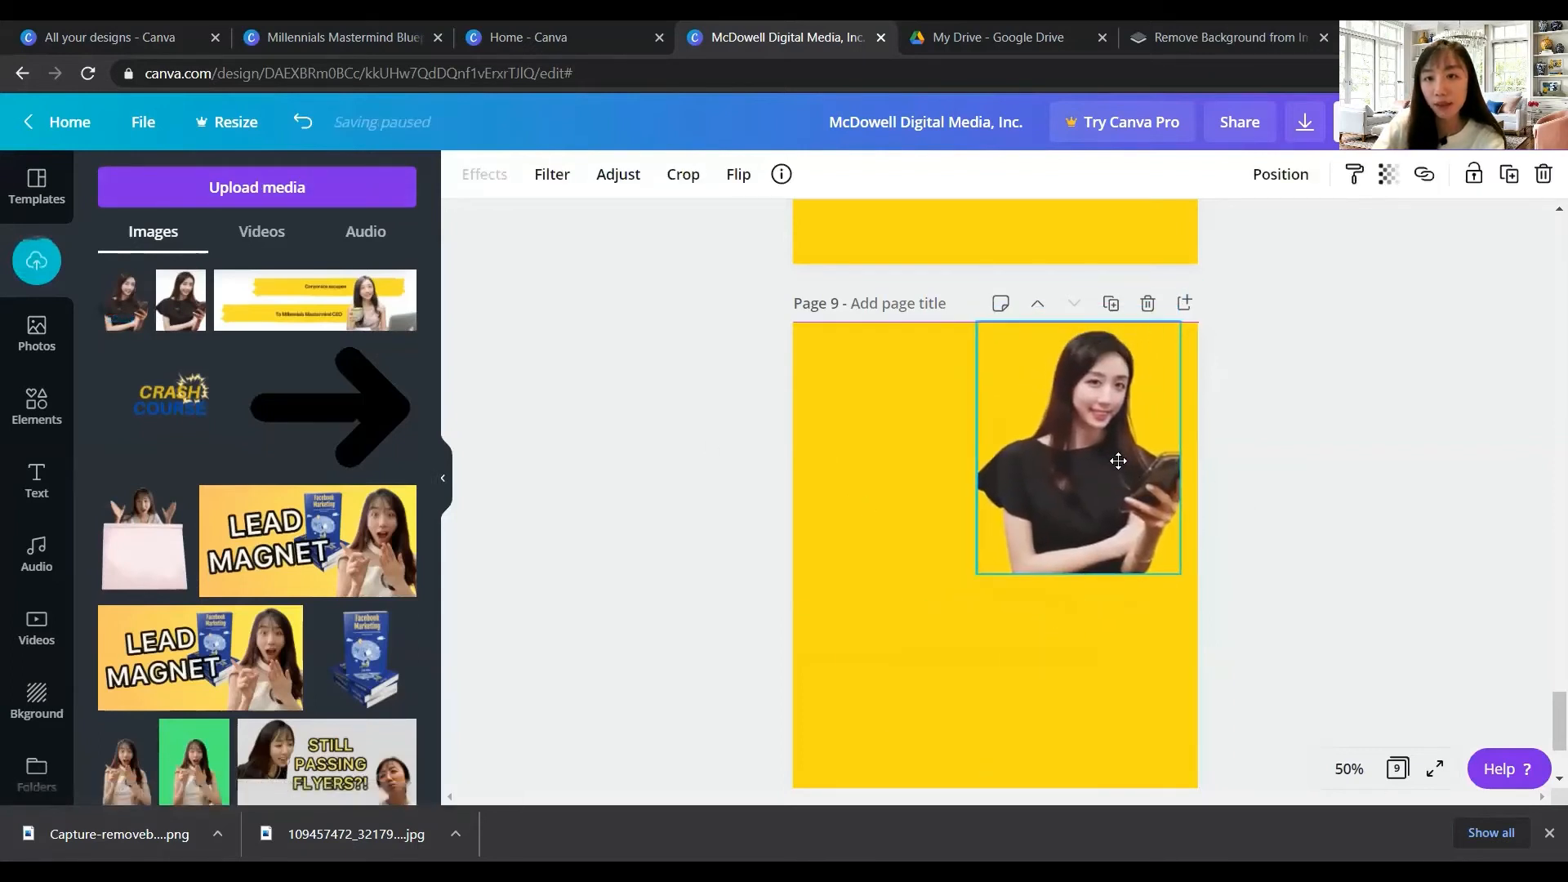
{"action": "left_click_drag", "start_coordinate": [1179, 321], "coordinate": [1144, 362]}
{"action": "left_click_drag", "start_coordinate": [1079, 495], "coordinate": [1152, 413]}
{"action": "left_click", "coordinate": [1351, 454]}
{"action": "scroll", "coordinate": [1199, 408], "scroll_direction": "down", "scroll_amount": 1}
{"action": "left_click", "coordinate": [1167, 418]}
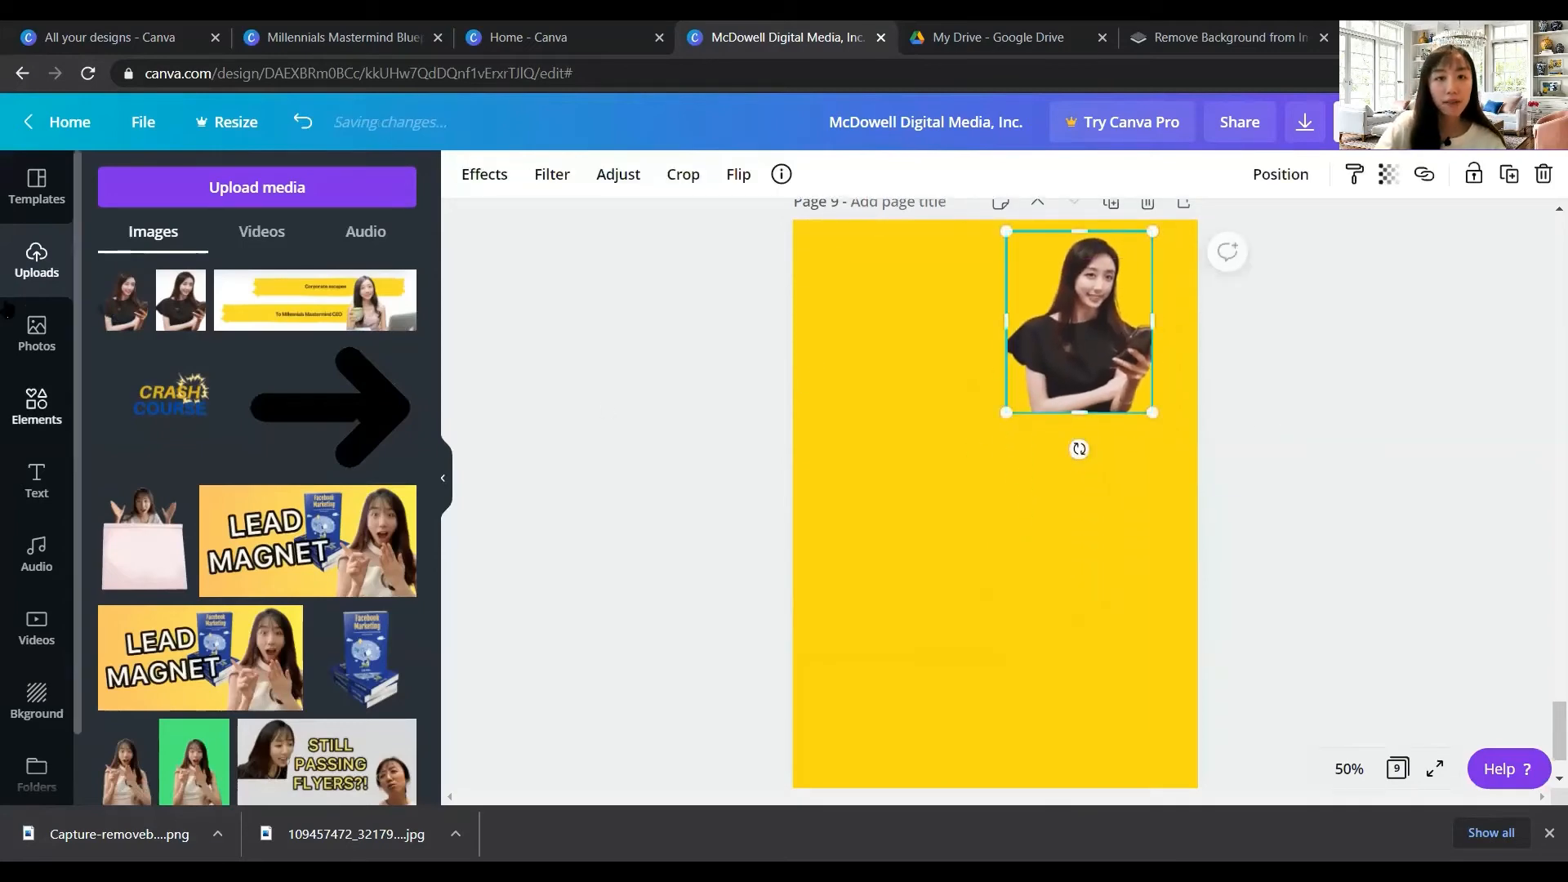
Search the elements for "rectangle", add the filled square and reshape it into a banner about 17.2 wide covering the photo's lower edge
{"action": "left_click", "coordinate": [32, 406]}
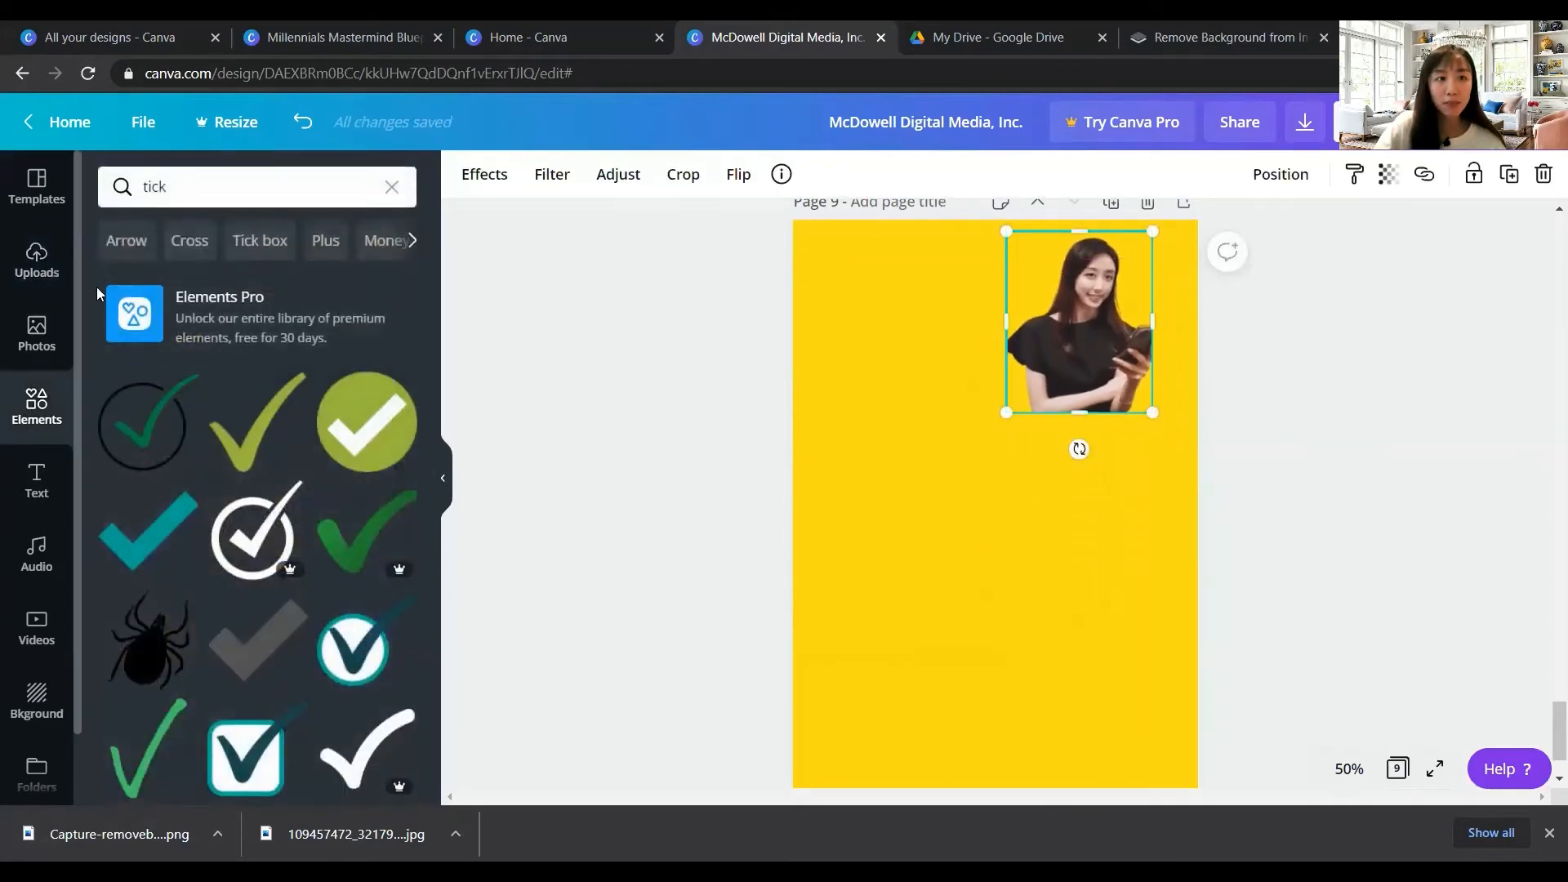
{"action": "type", "text": "rectang"}
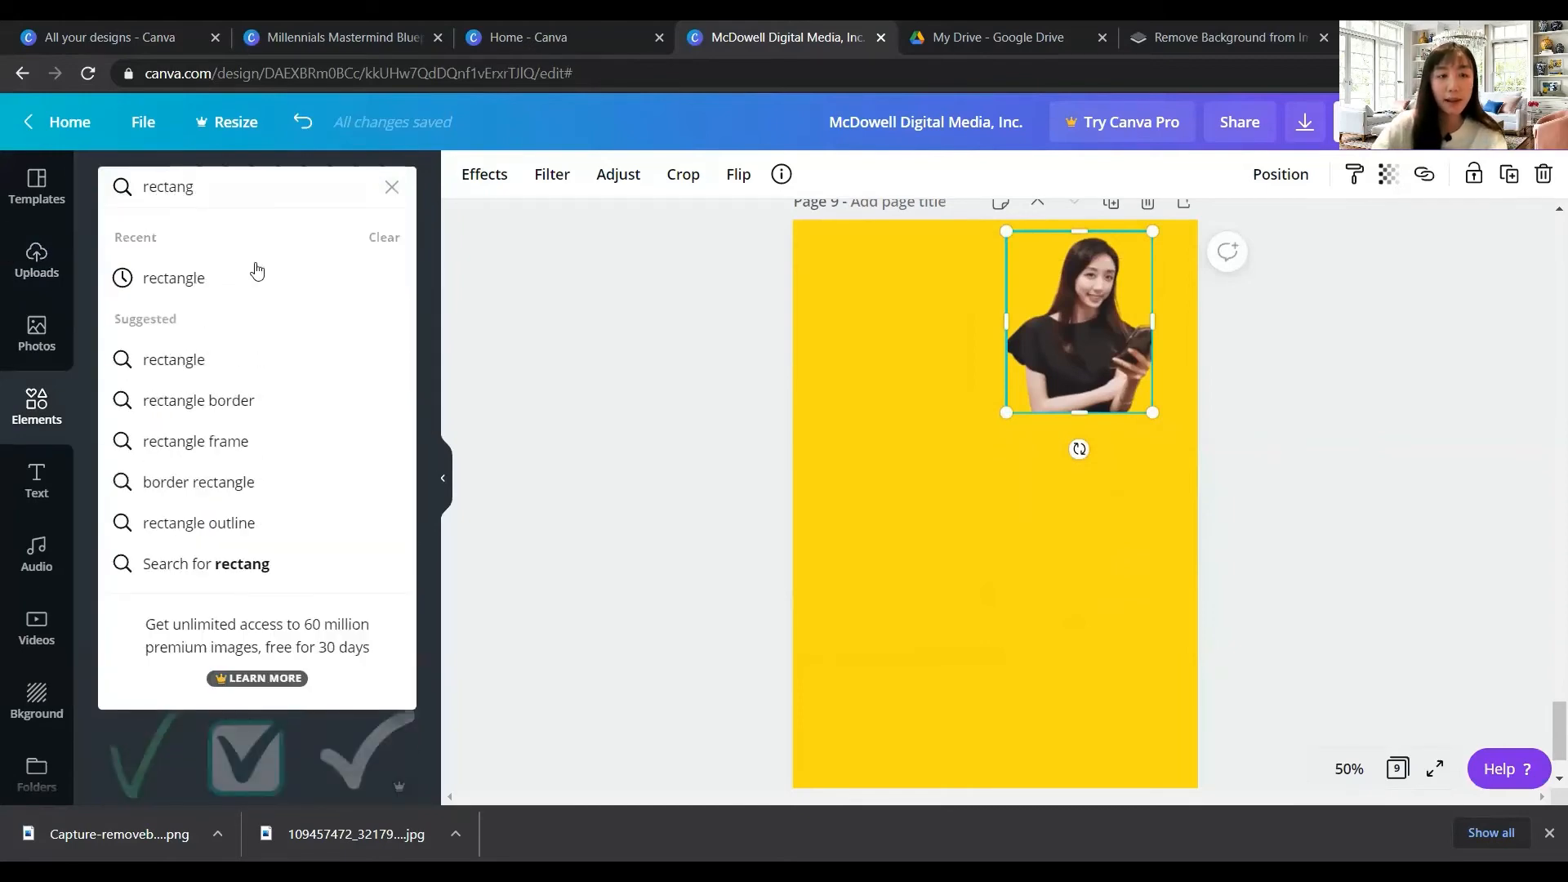
{"action": "left_click", "coordinate": [204, 278]}
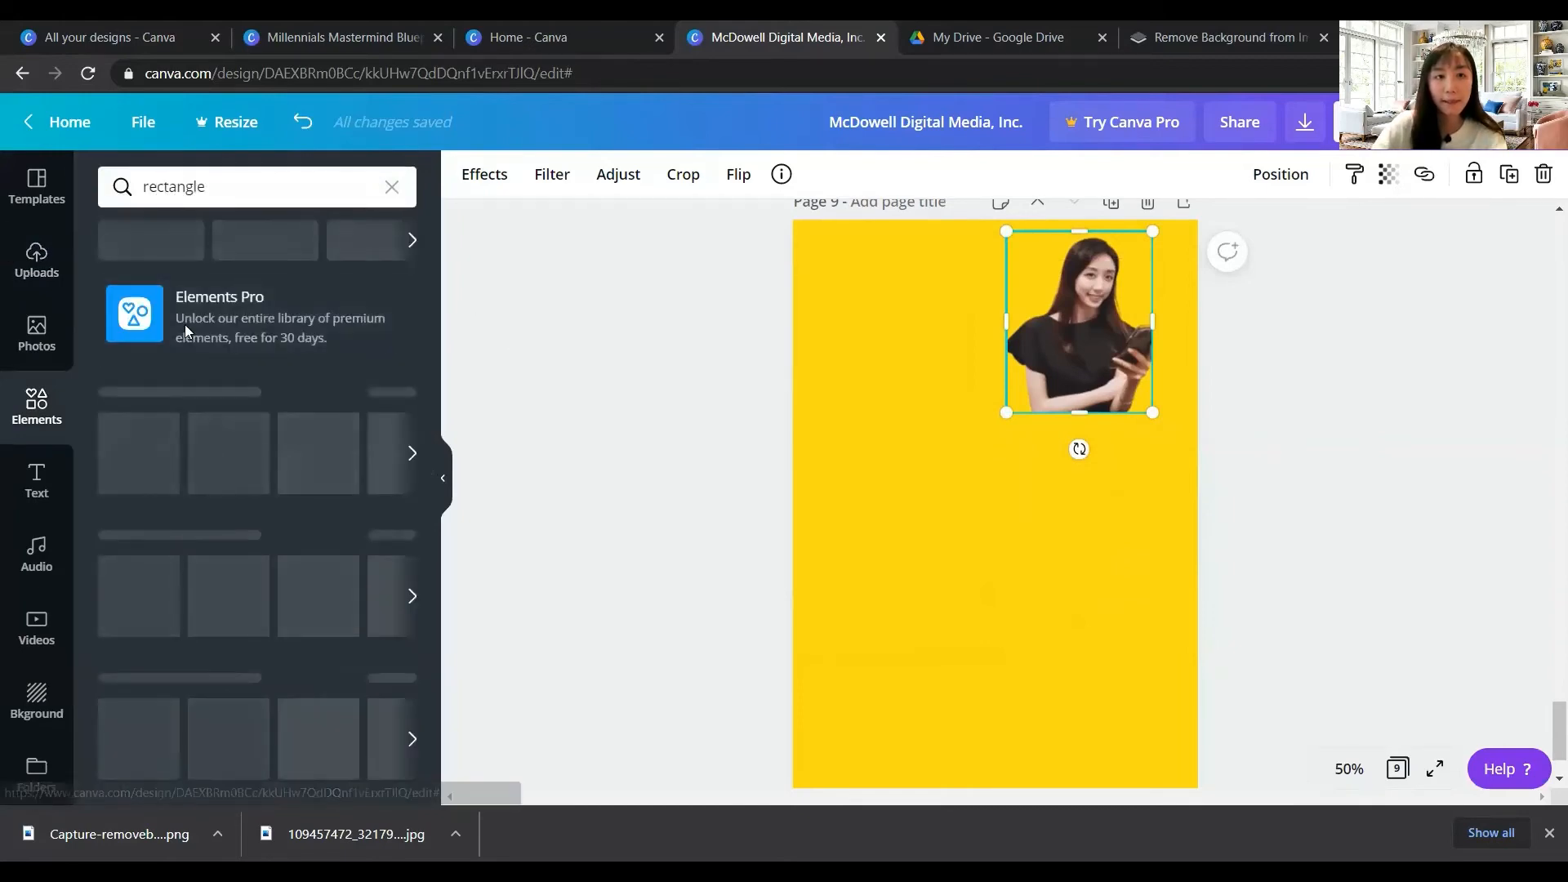
{"action": "left_click", "coordinate": [174, 414]}
{"action": "left_click_drag", "start_coordinate": [979, 485], "coordinate": [940, 510]}
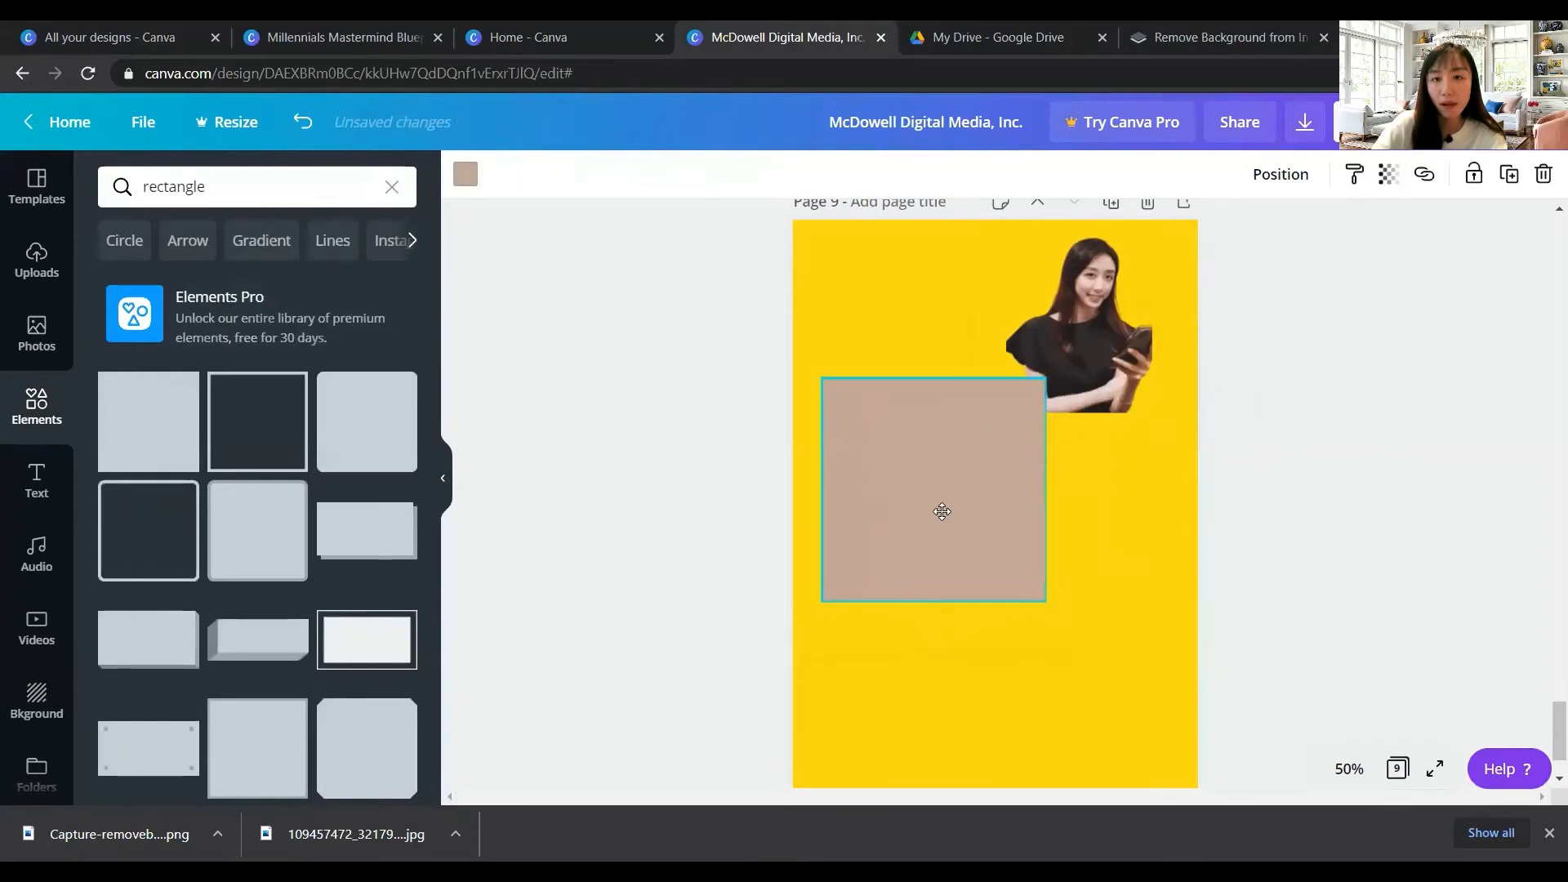
{"action": "left_click_drag", "start_coordinate": [1046, 500], "coordinate": [1152, 494]}
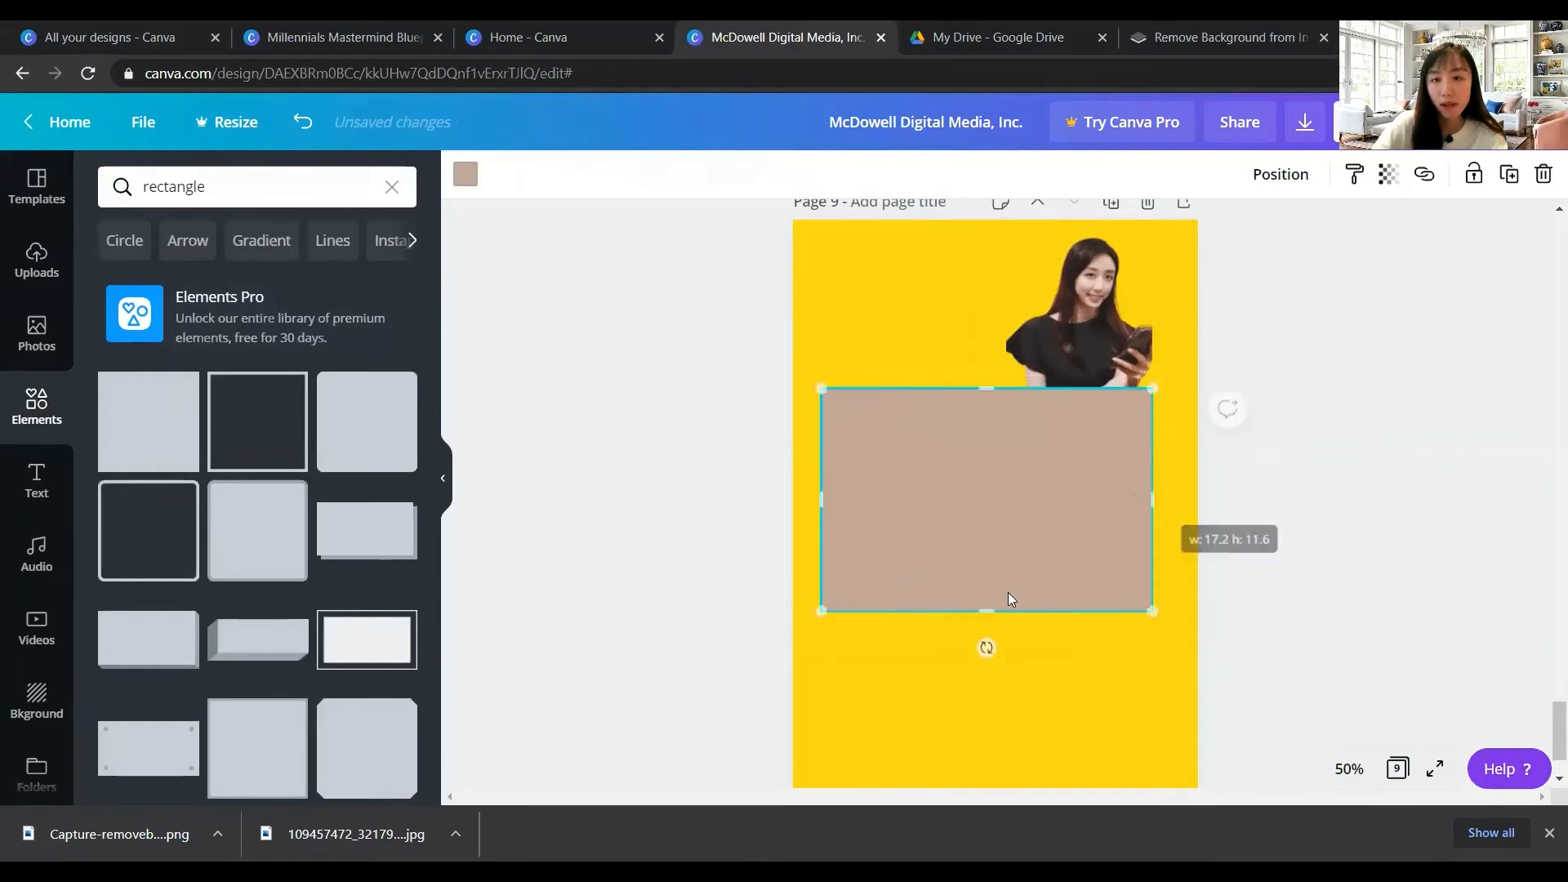
{"action": "left_click_drag", "start_coordinate": [987, 611], "coordinate": [1007, 501]}
Check the "Want more help?" banner in the Millennials Mastermind Blueprint design, returning to the McDowell Digital Media design
{"action": "left_click", "coordinate": [344, 37]}
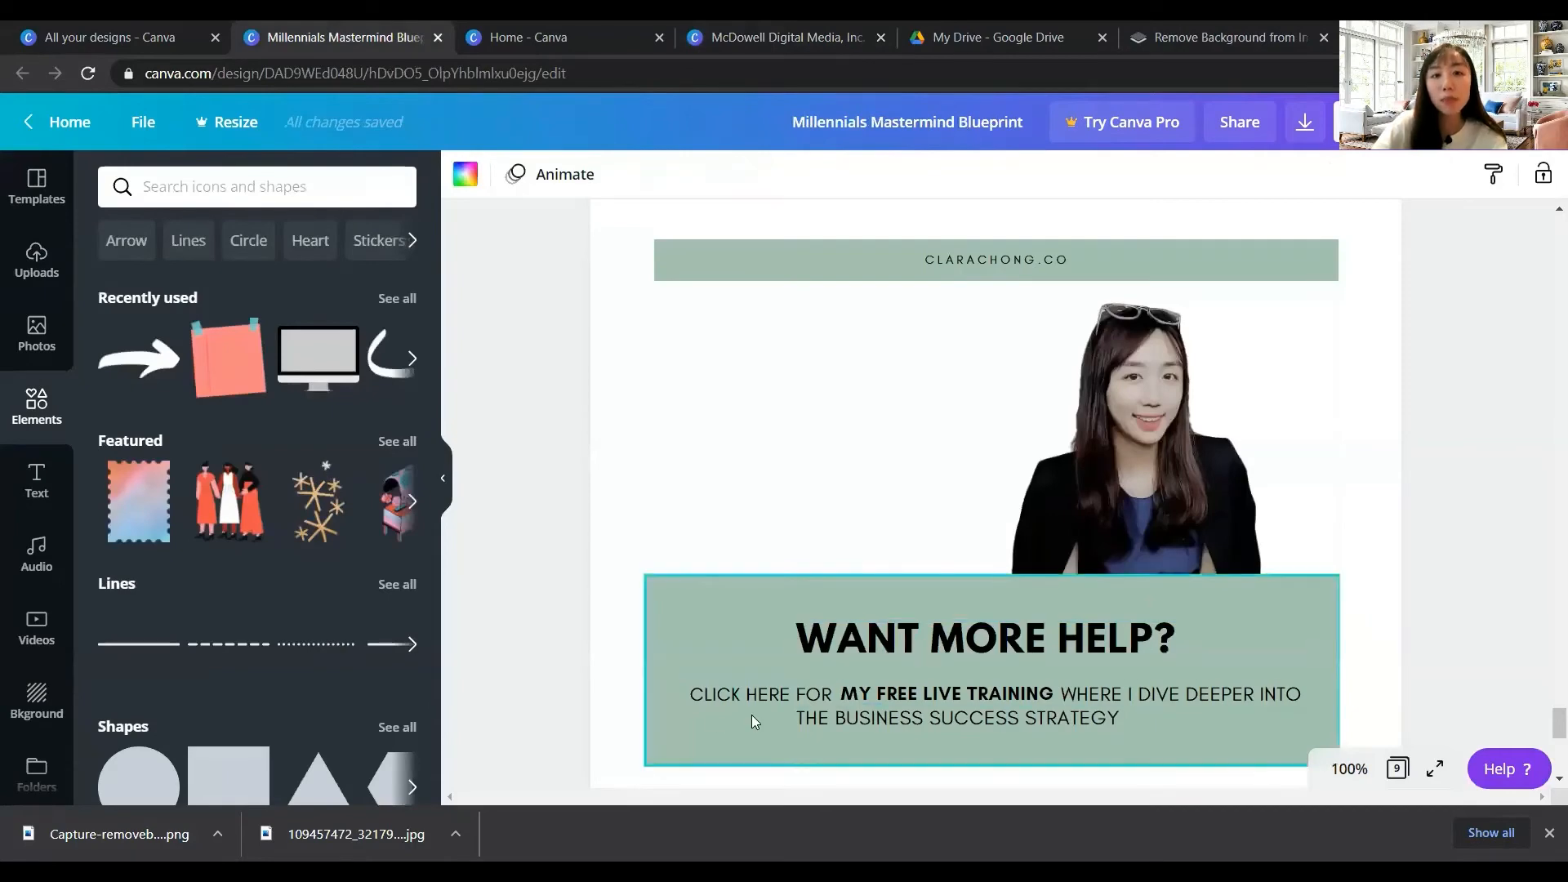
{"action": "left_click", "coordinate": [1300, 599]}
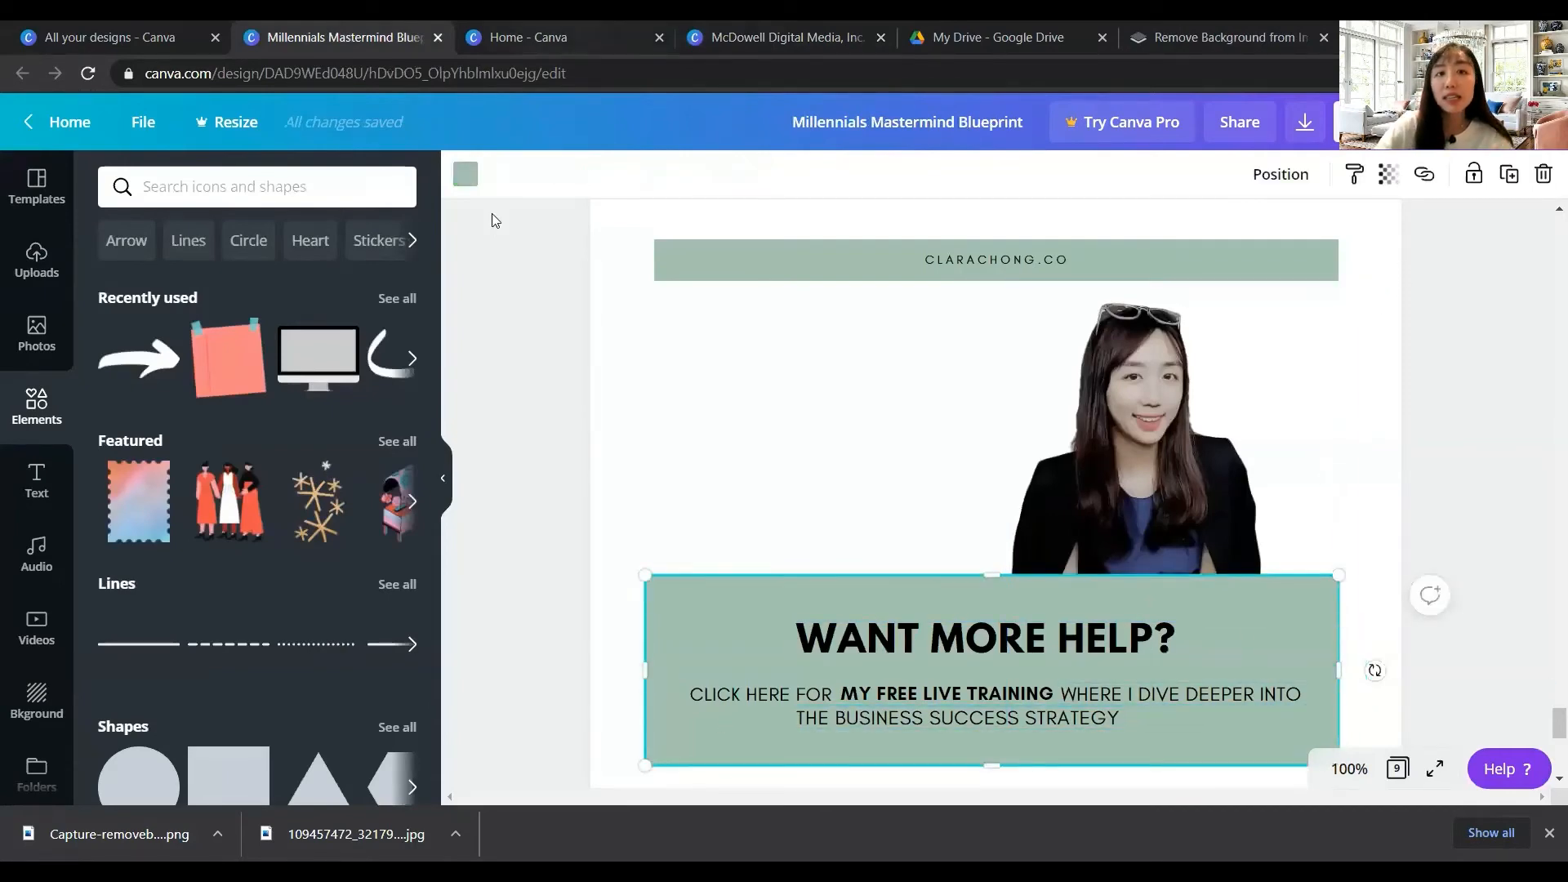
{"action": "key", "text": "ctrl+Tab"}
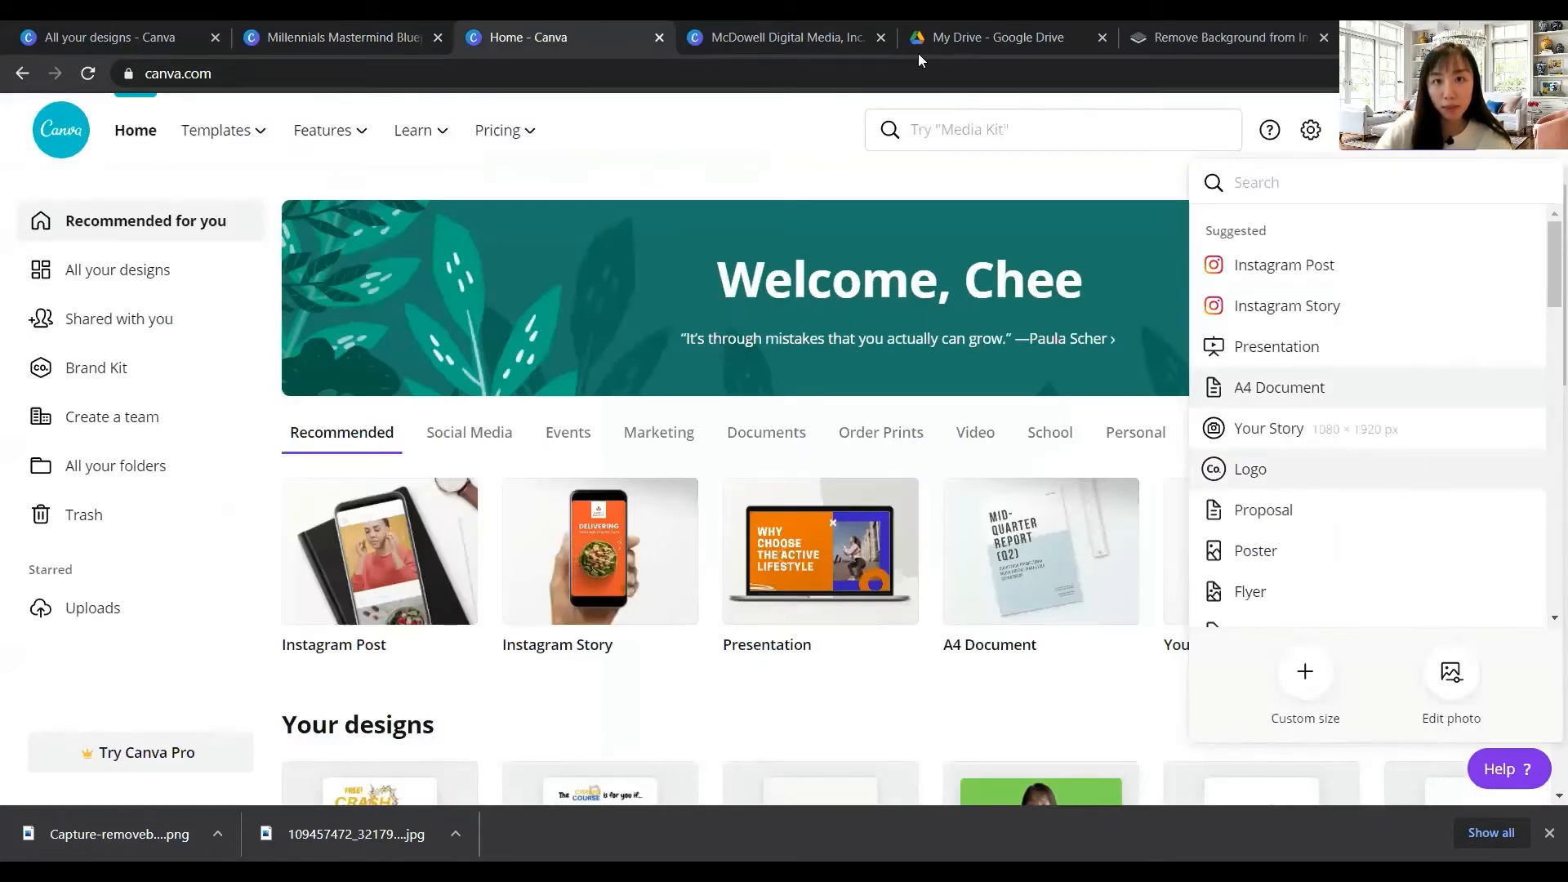
{"action": "key", "text": "ctrl+Tab"}
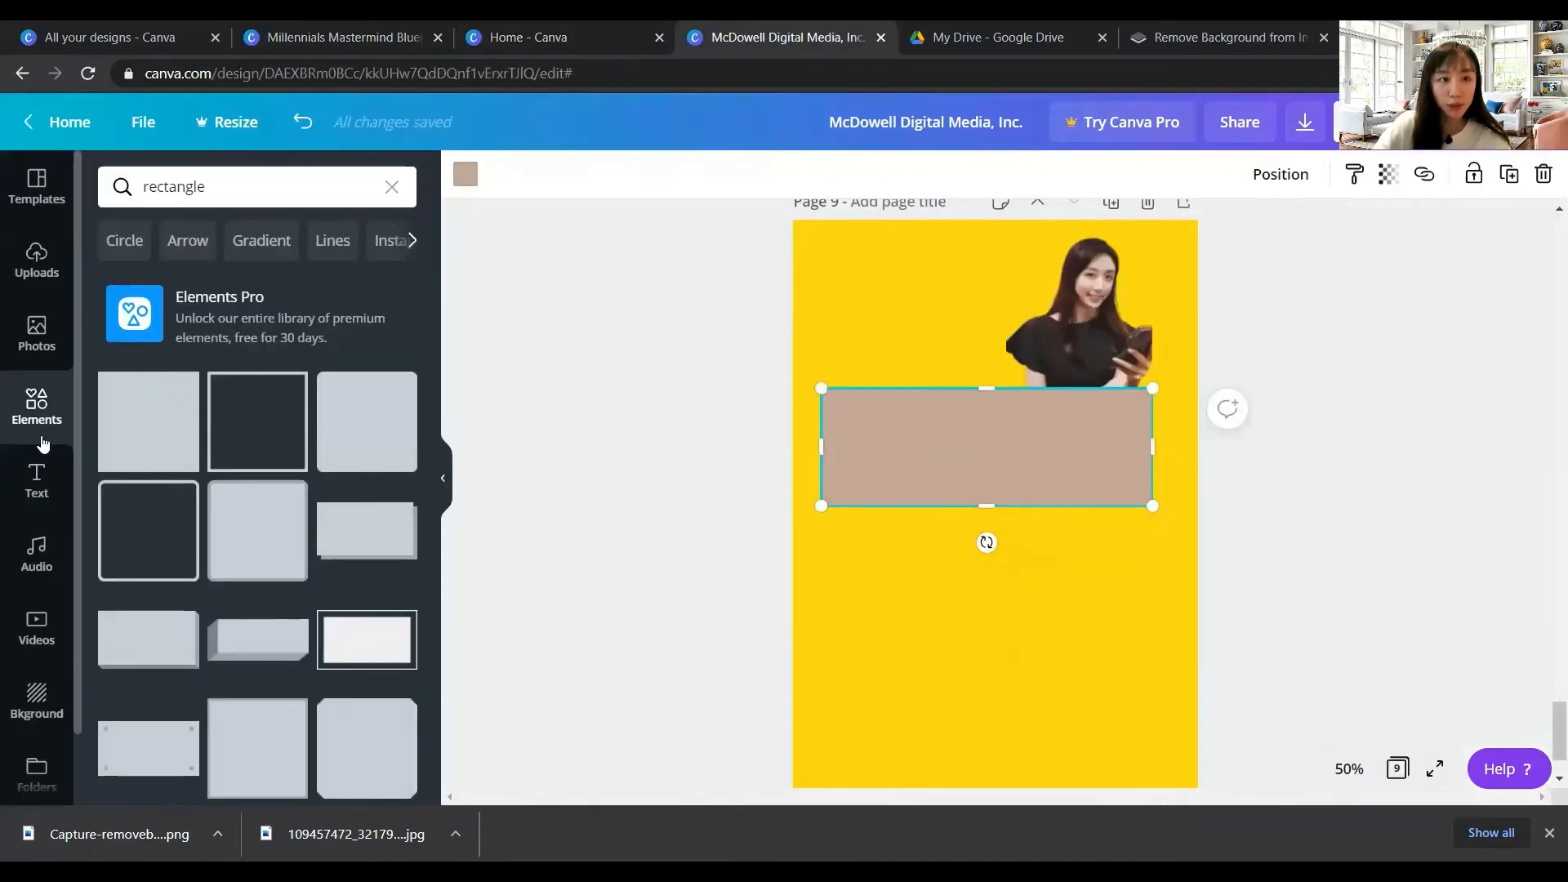
Add the heading "WANT MORE HELP?" and resize it to fit on one line across the upper part of the banner
{"action": "left_click", "coordinate": [62, 486]}
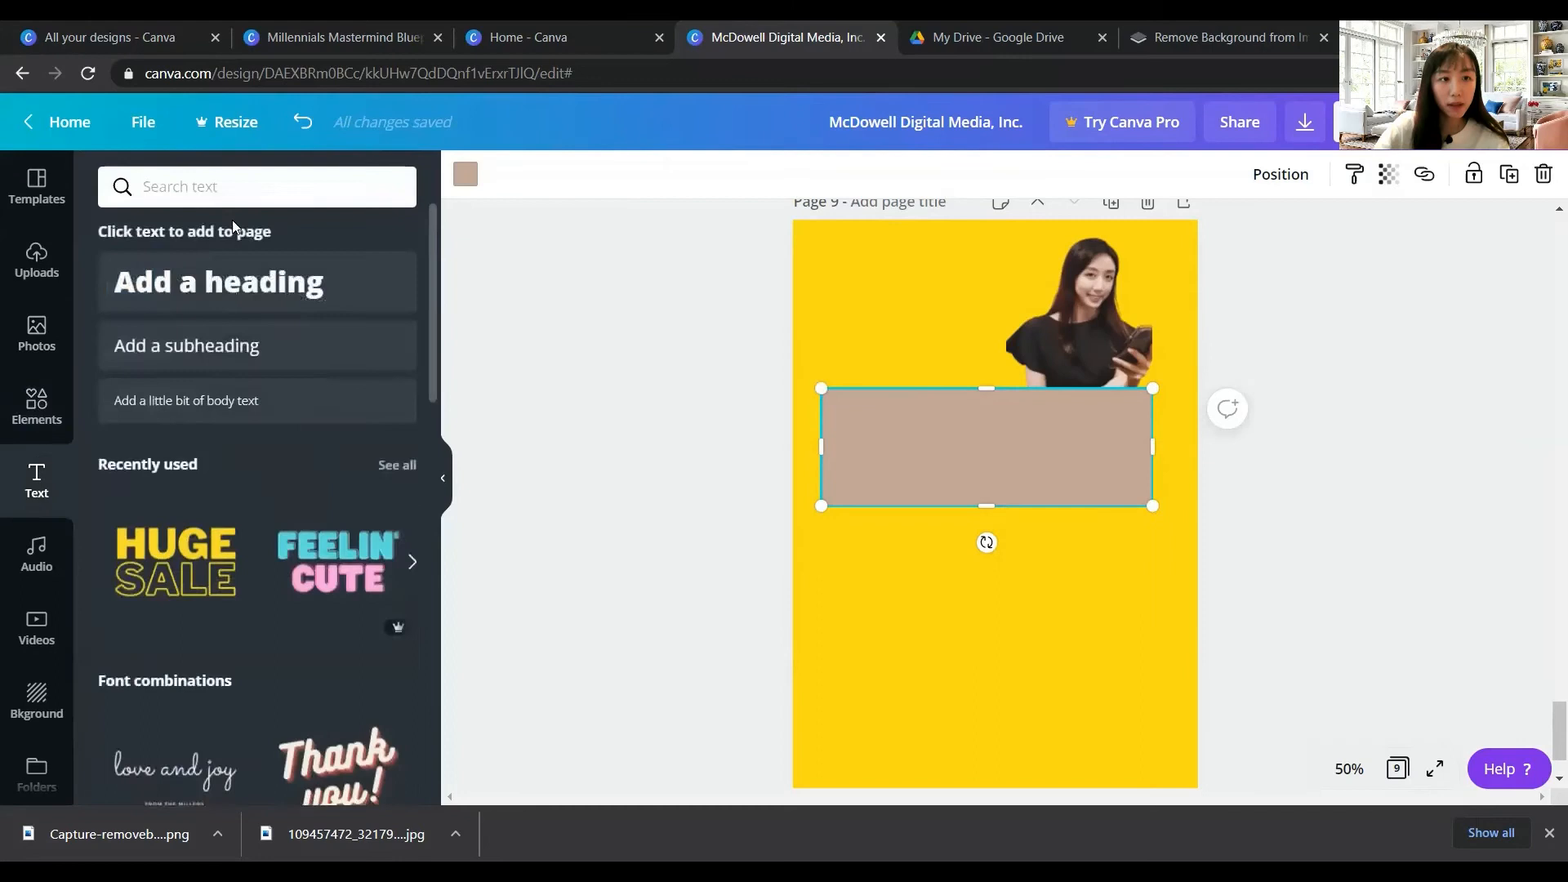
{"action": "left_click", "coordinate": [270, 286]}
{"action": "left_click_drag", "start_coordinate": [1005, 594], "coordinate": [990, 491]}
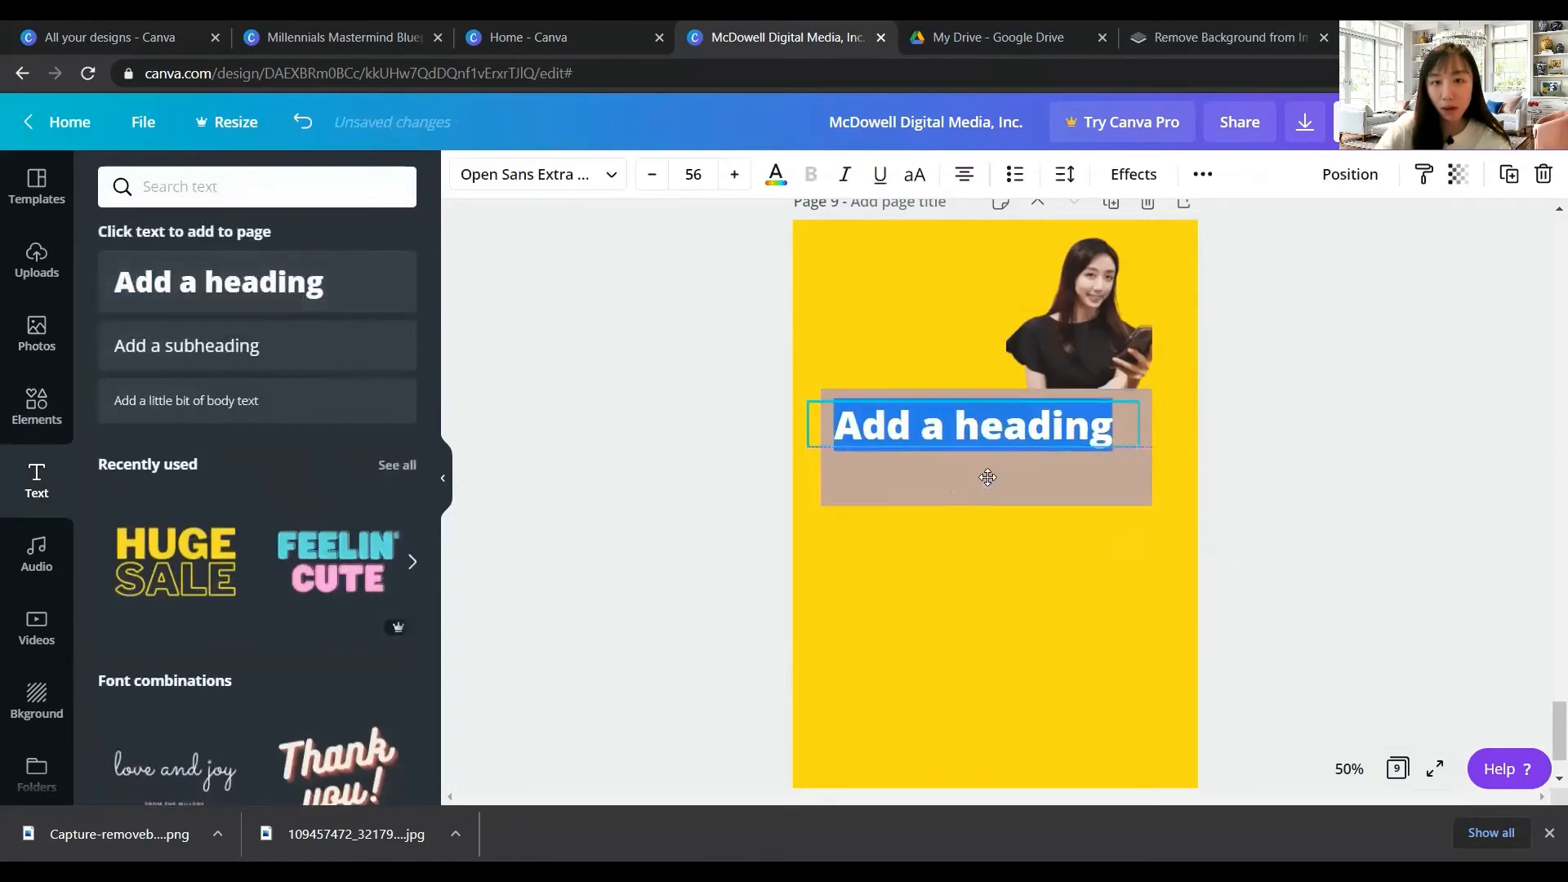
{"action": "type", "text": "WANT "}
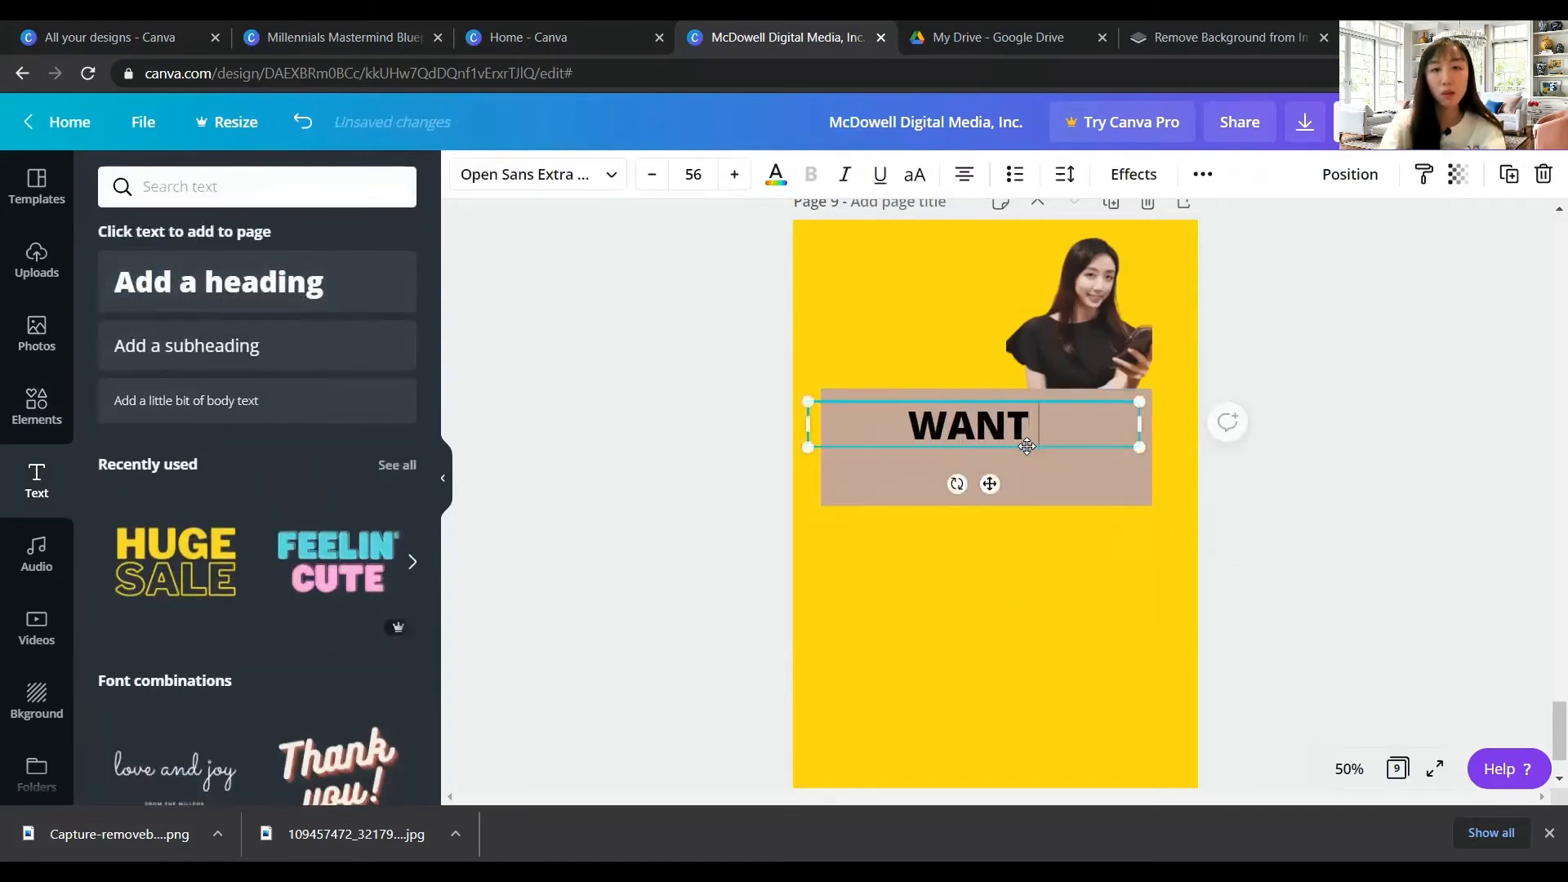
{"action": "type", "text": "MORE HELP?"}
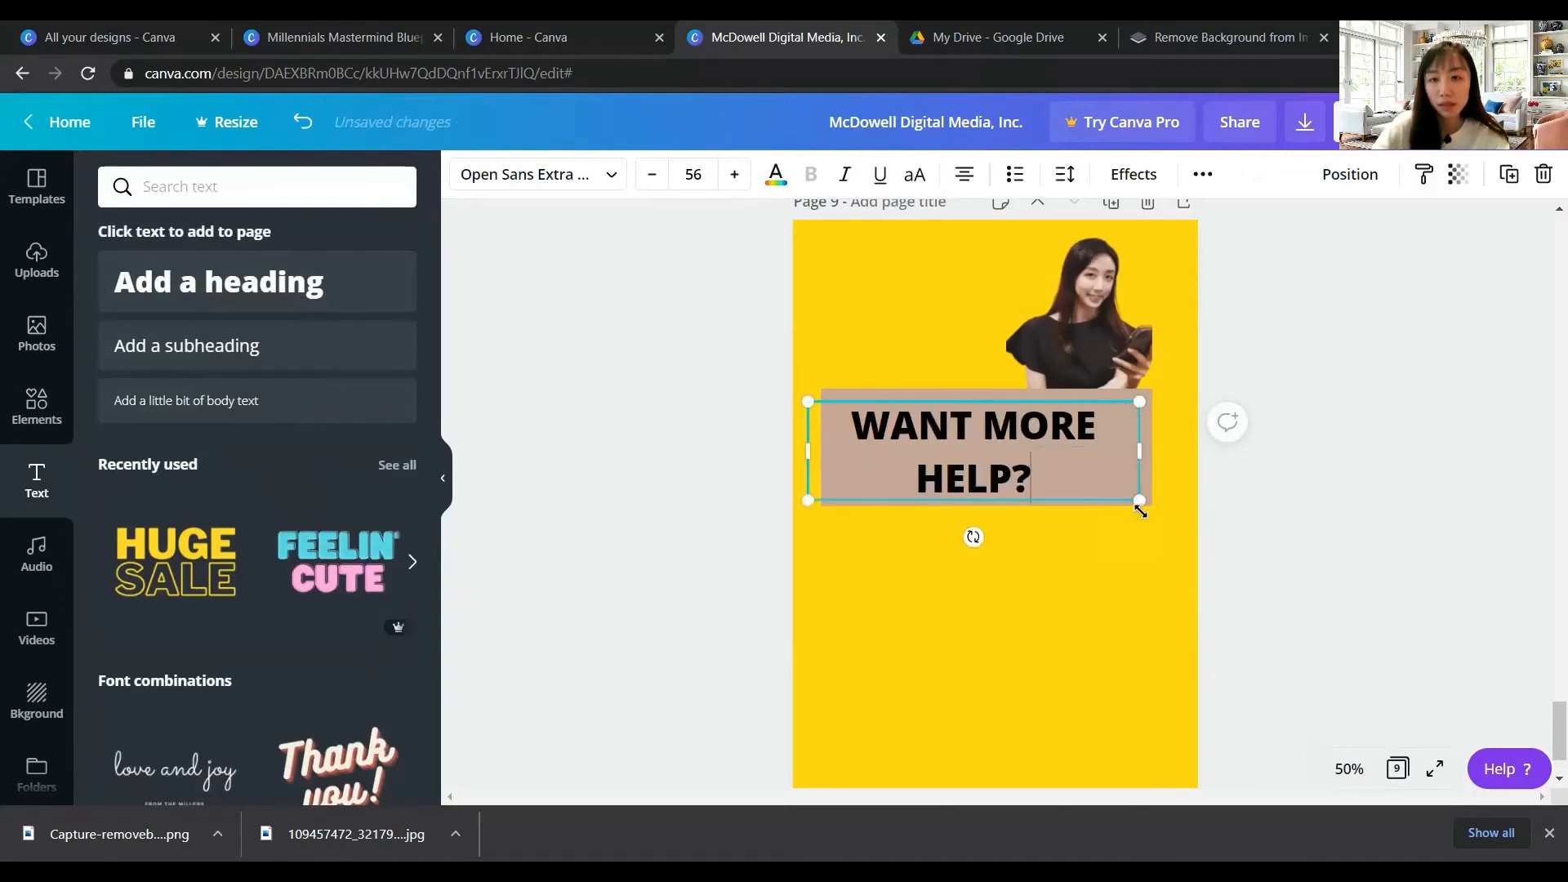
{"action": "left_click_drag", "start_coordinate": [1139, 500], "coordinate": [1144, 441]}
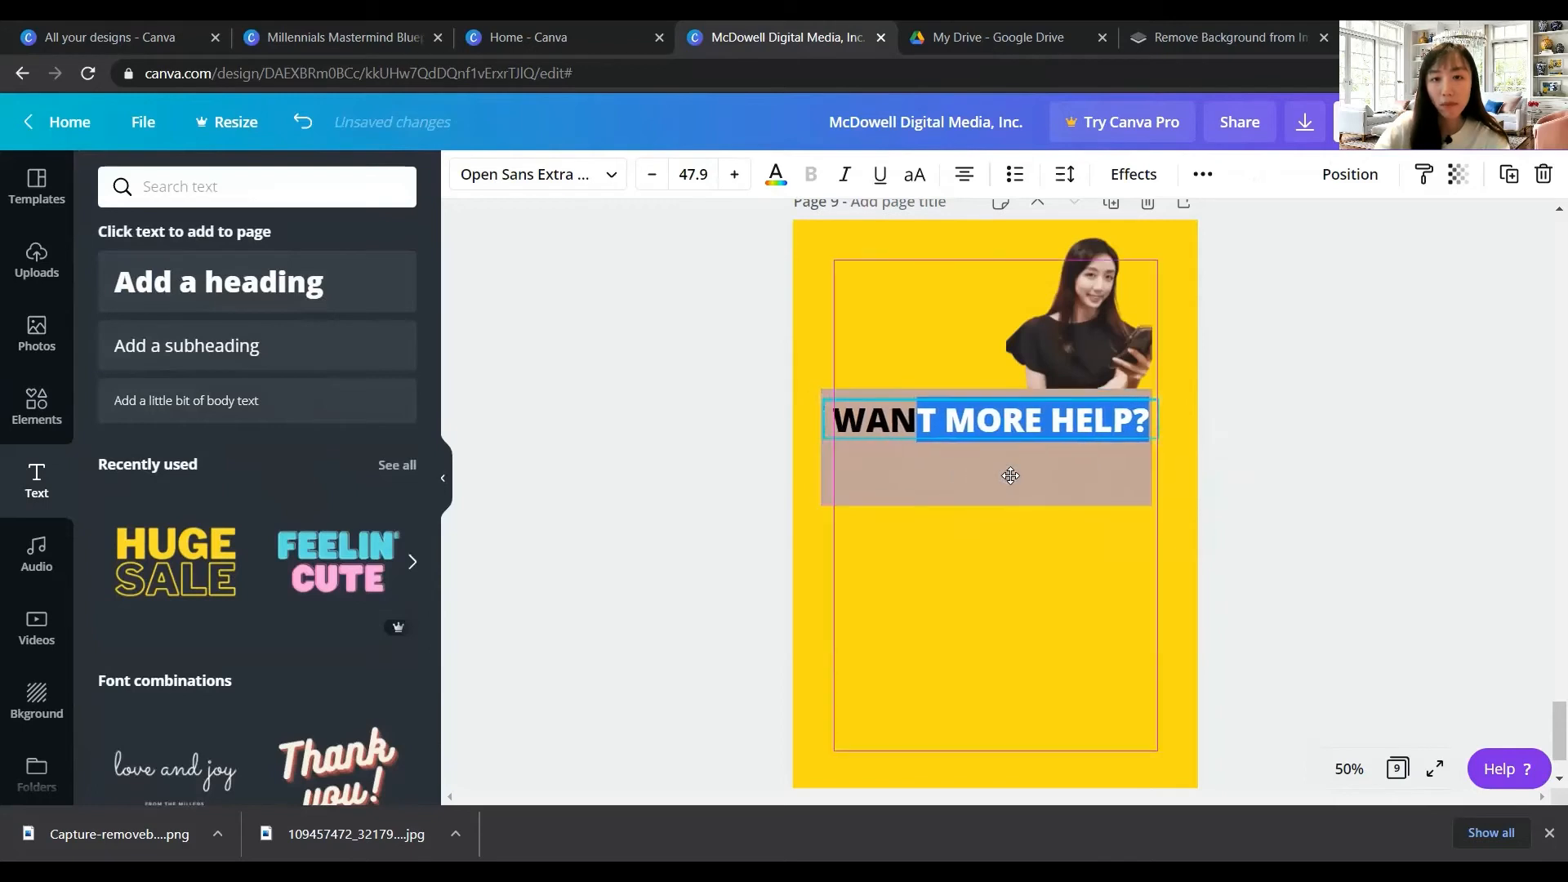
{"action": "left_click", "coordinate": [796, 466]}
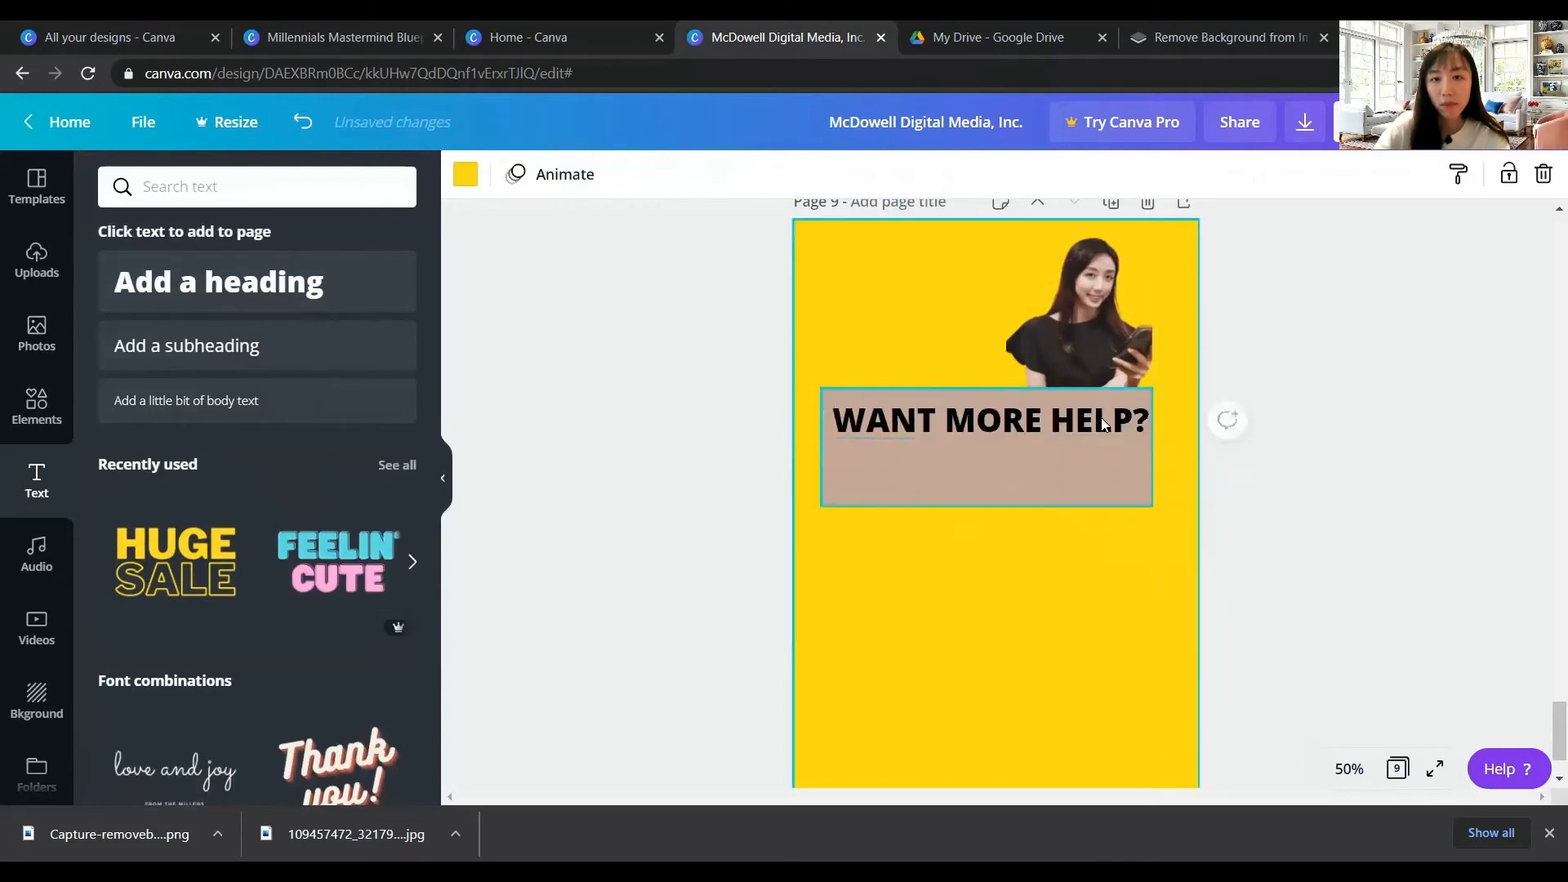
Add the subheading "Click here for xxx" and centre it in the banner below the "WANT MORE HELP?" heading
{"action": "left_click", "coordinate": [231, 347]}
{"action": "left_click_drag", "start_coordinate": [1010, 554], "coordinate": [956, 510]}
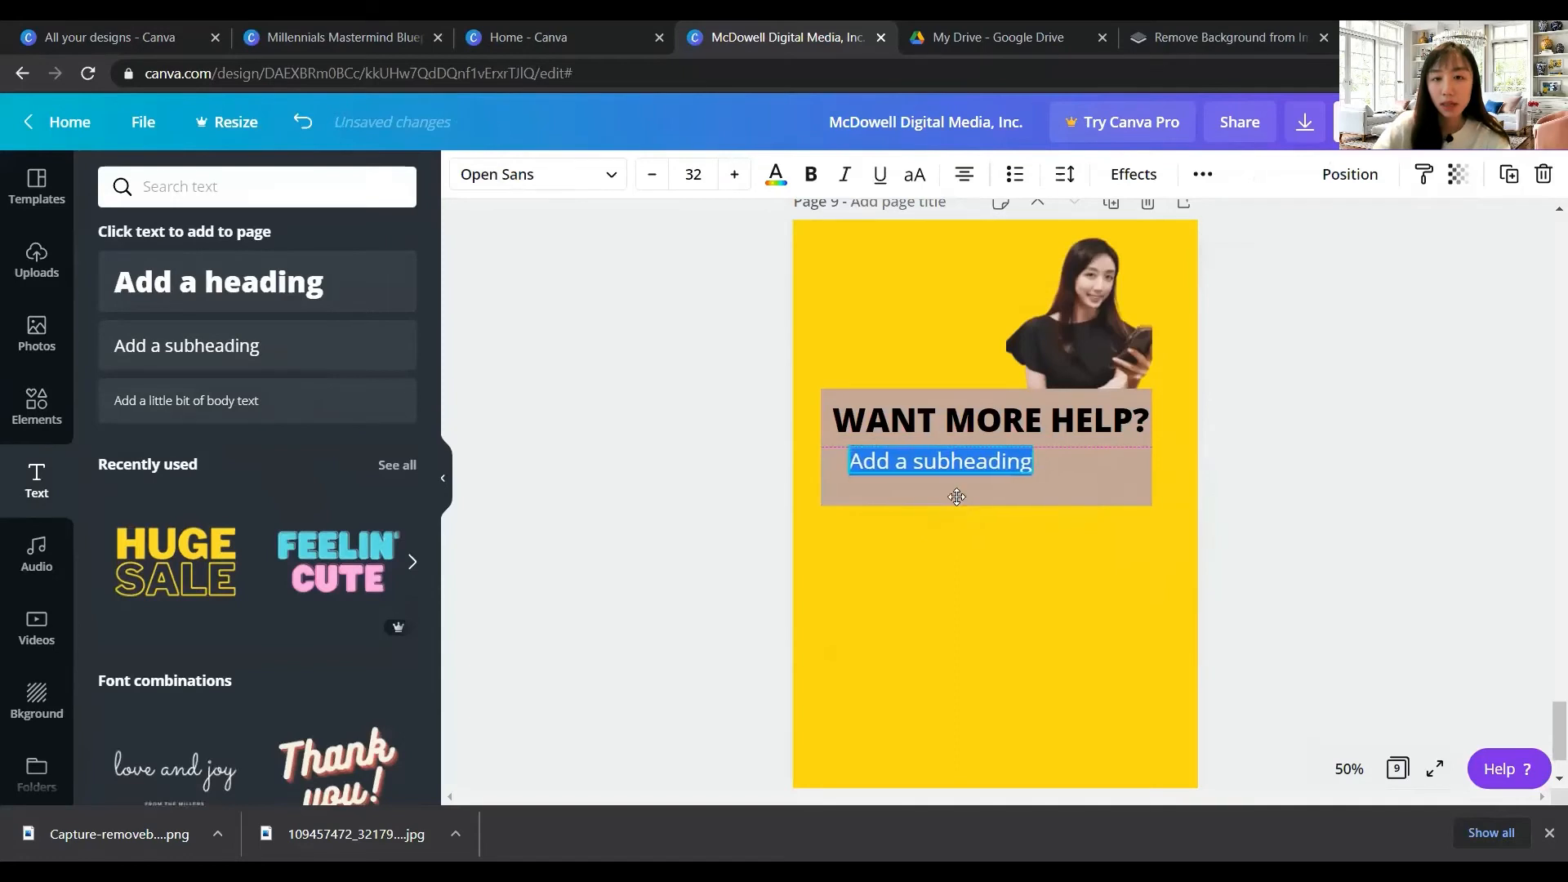
{"action": "type", "text": "Clcik"}
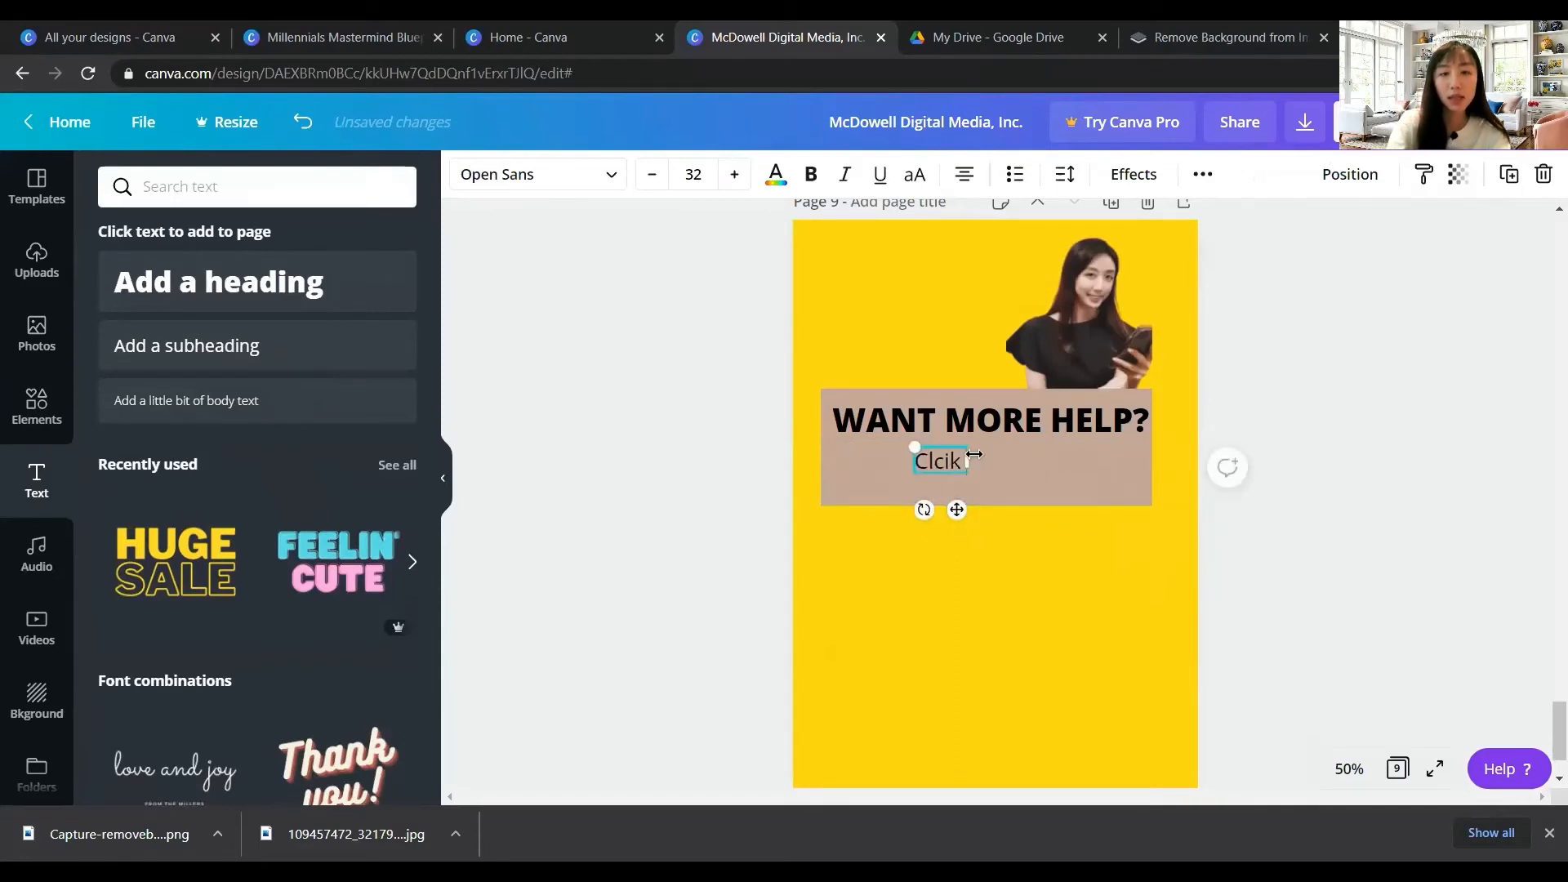
{"action": "key", "text": "BackSpace"}
{"action": "key", "text": "BackSpace"}
{"action": "key", "text": "BackSpace"}
{"action": "type", "text": "ic"}
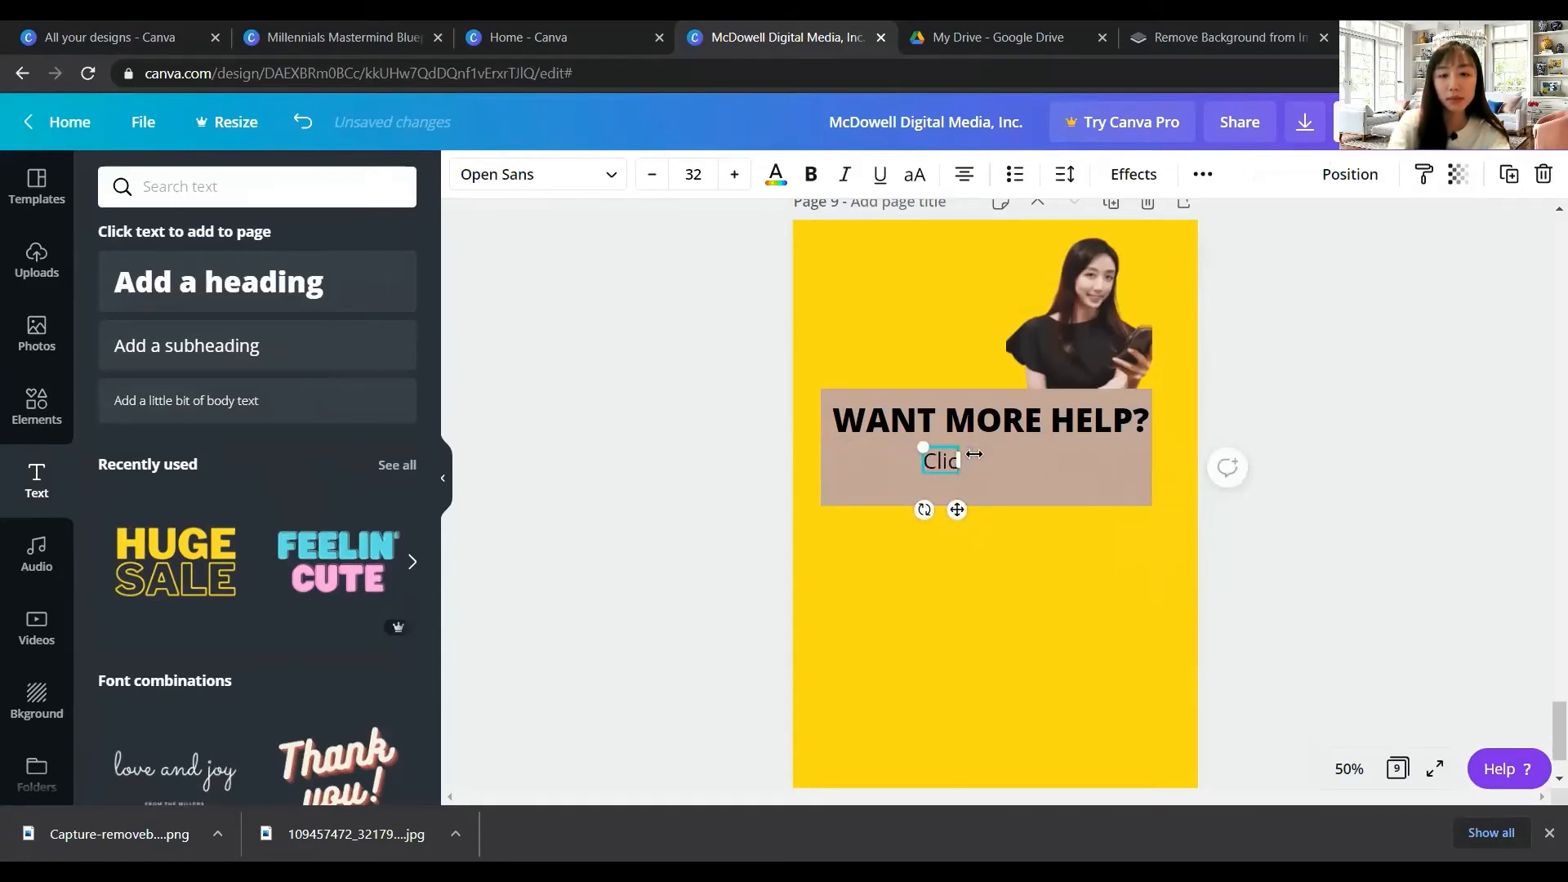
{"action": "type", "text": "k here for xxx"}
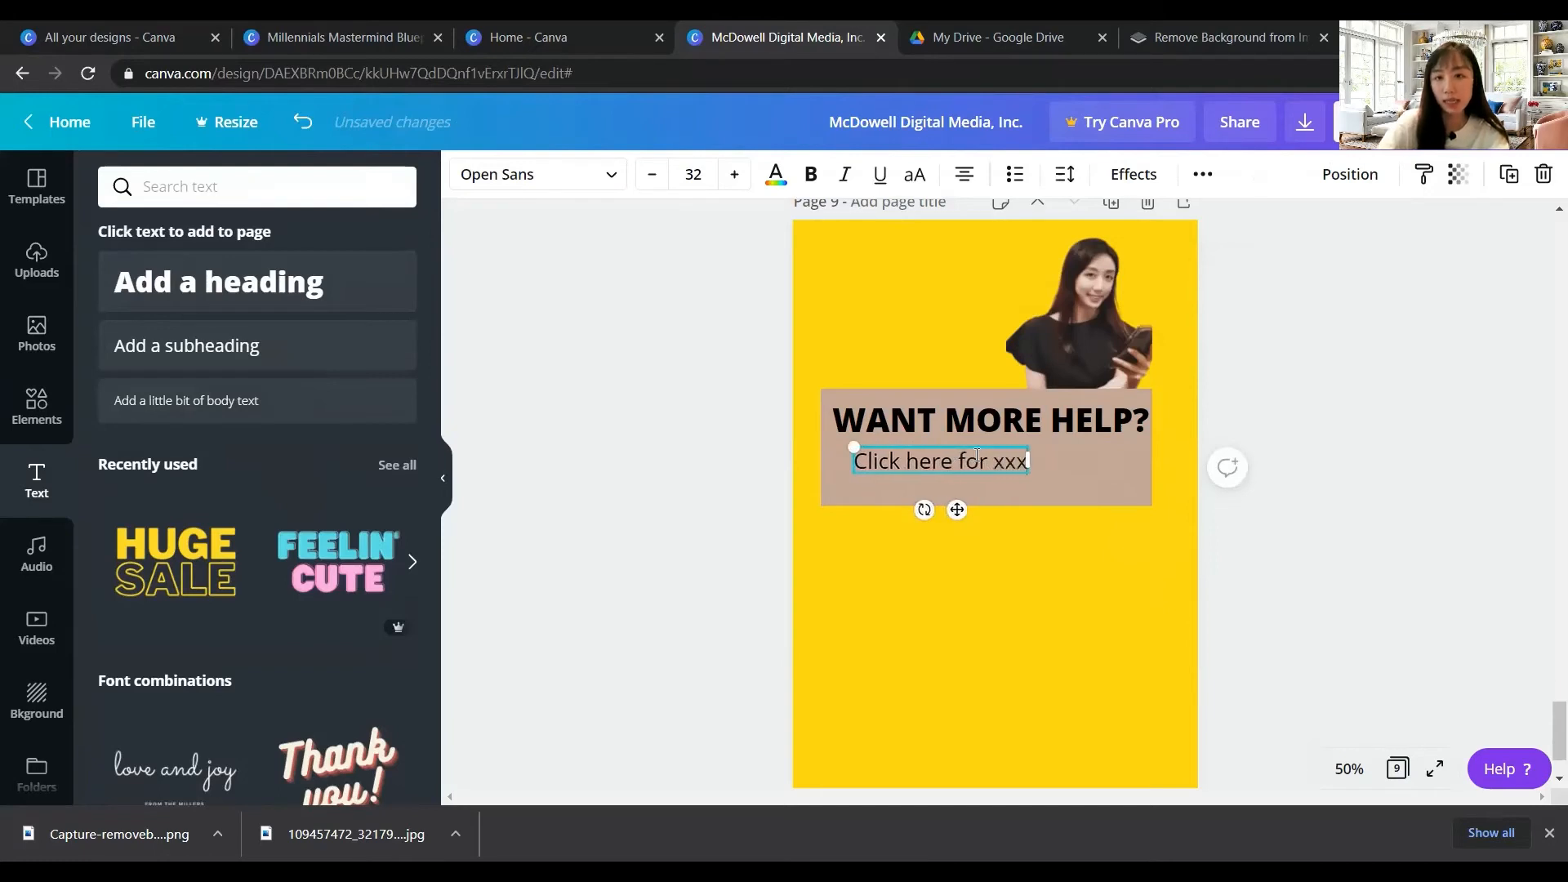
{"action": "left_click_drag", "start_coordinate": [955, 509], "coordinate": [1001, 519]}
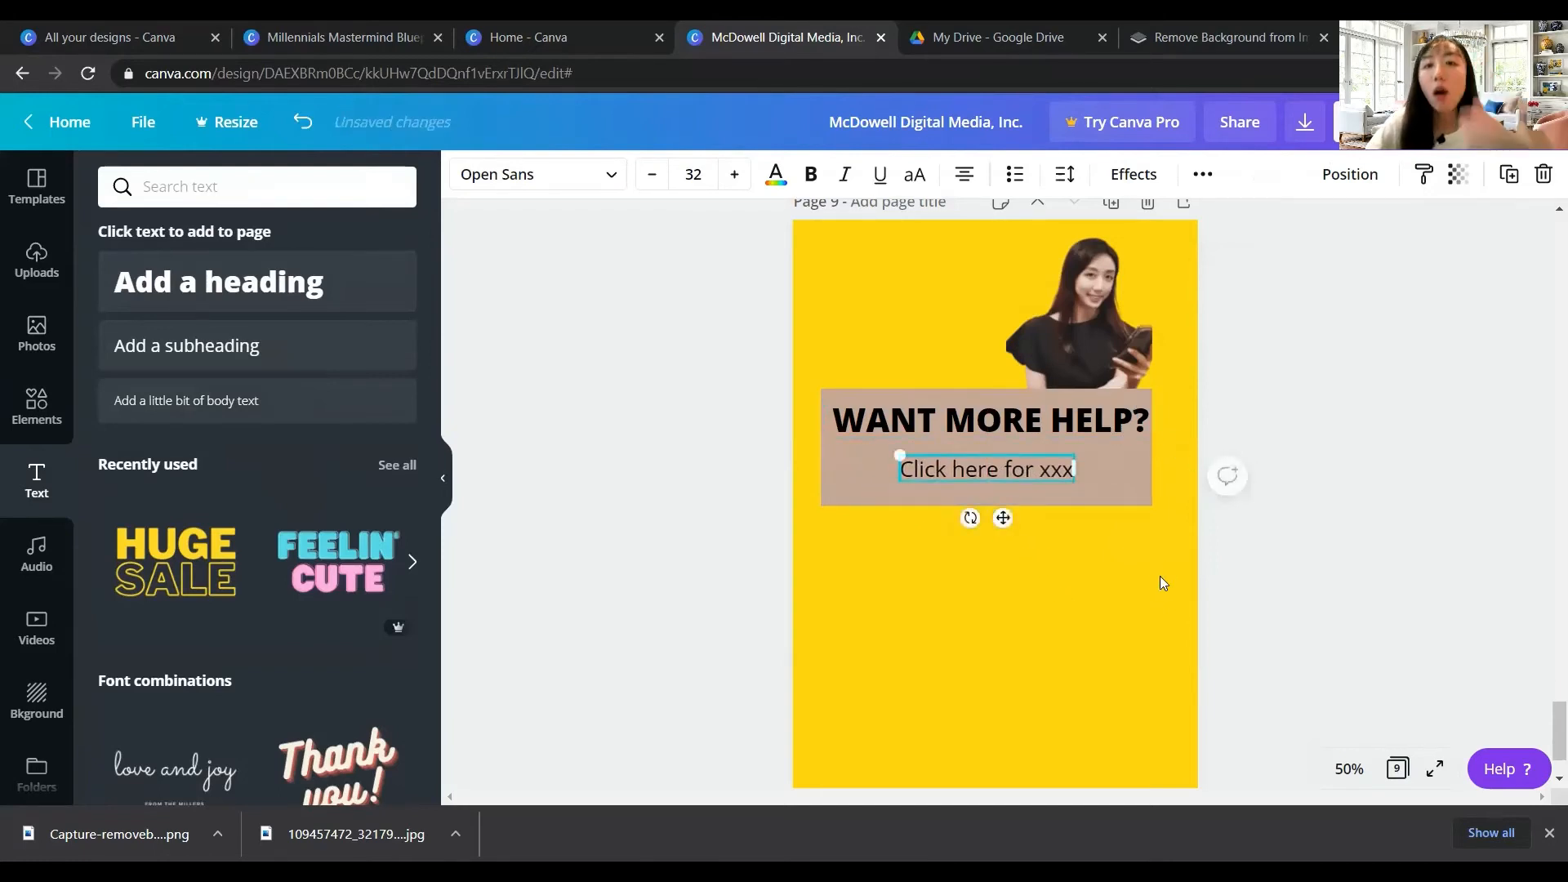
{"action": "scroll", "coordinate": [1159, 576], "scroll_direction": "up", "scroll_amount": 1}
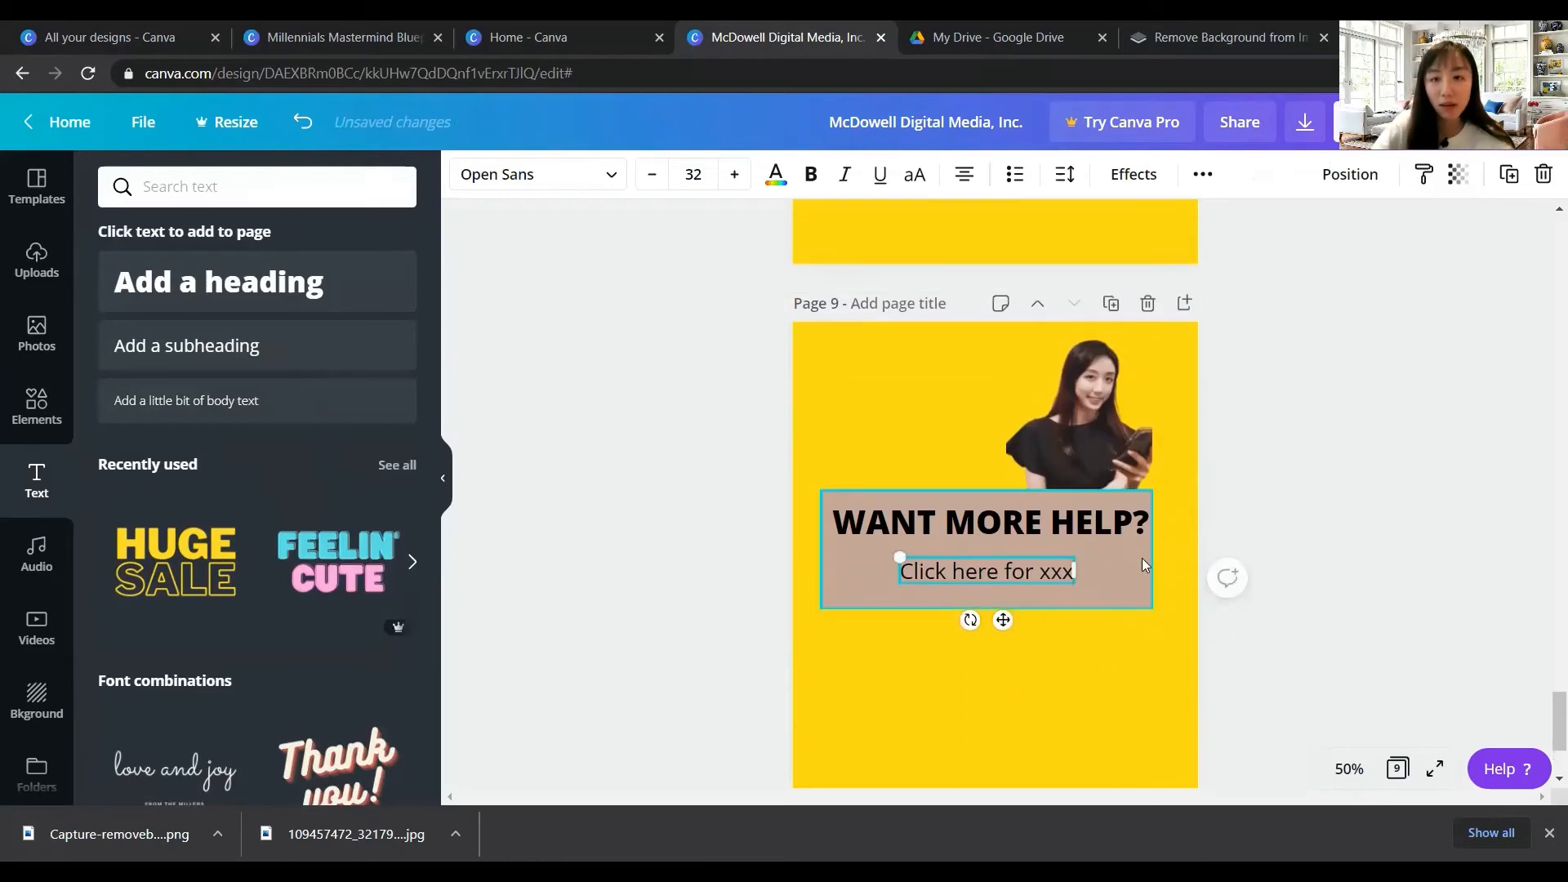
{"action": "left_click", "coordinate": [1141, 557]}
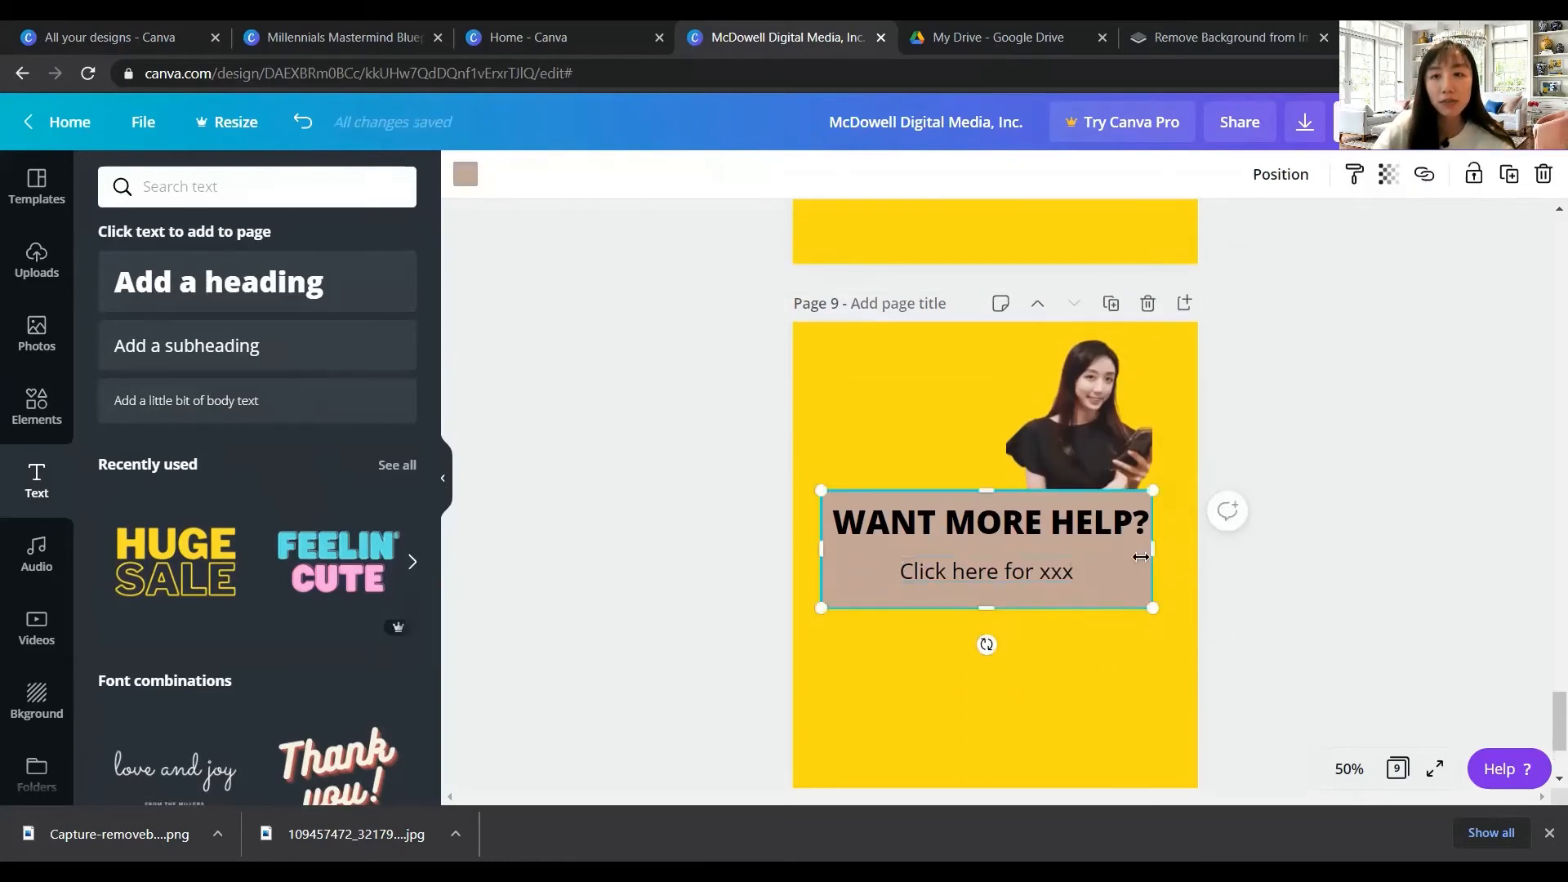
{"action": "left_click", "coordinate": [1421, 178]}
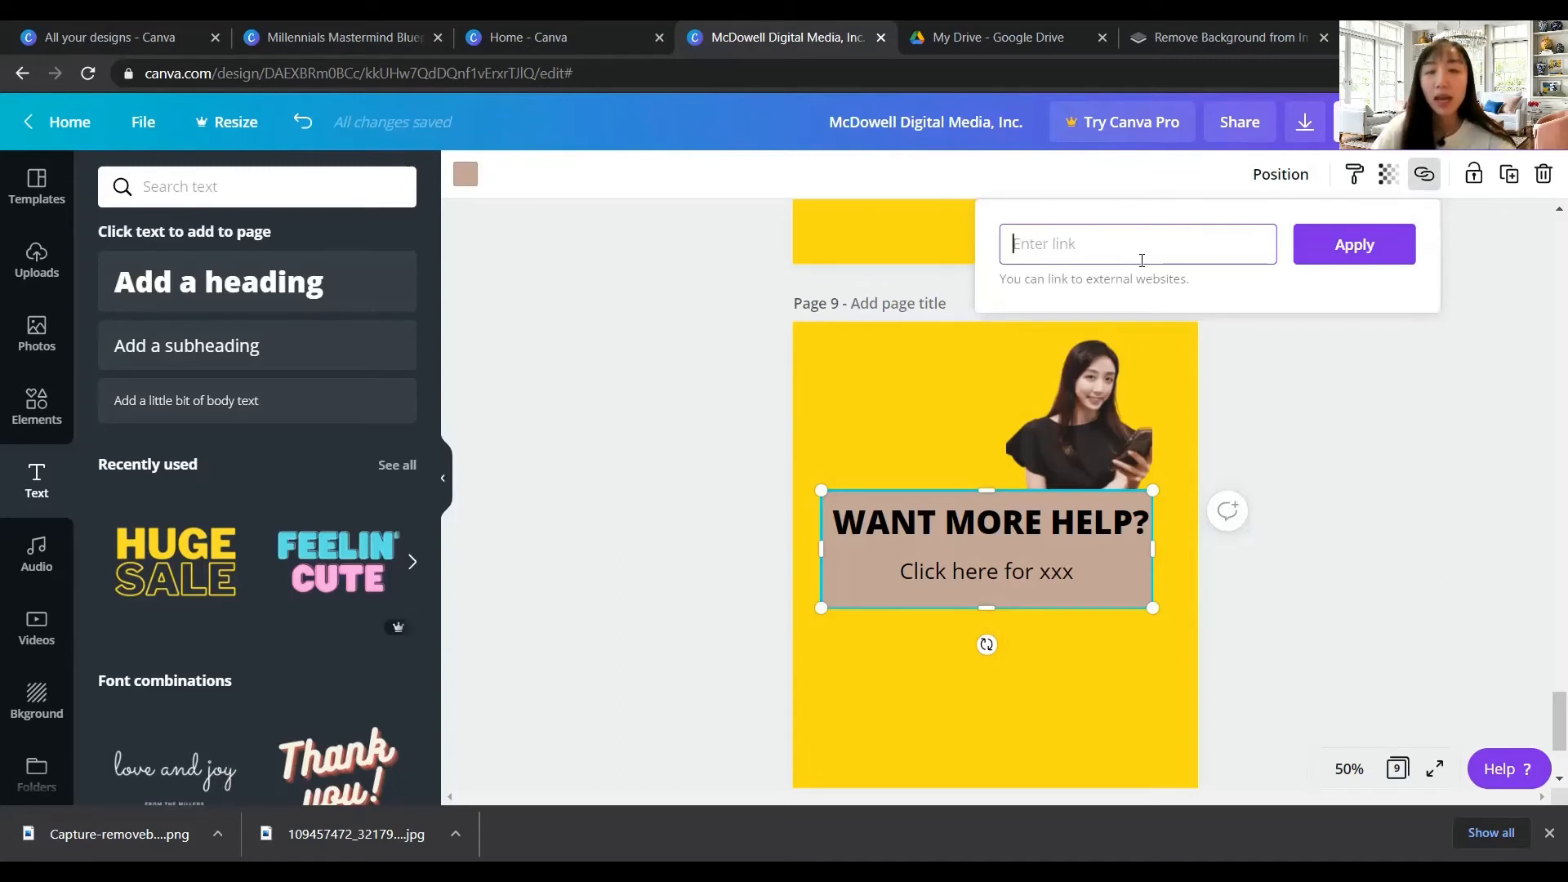
{"action": "type", "text": "www.pas"}
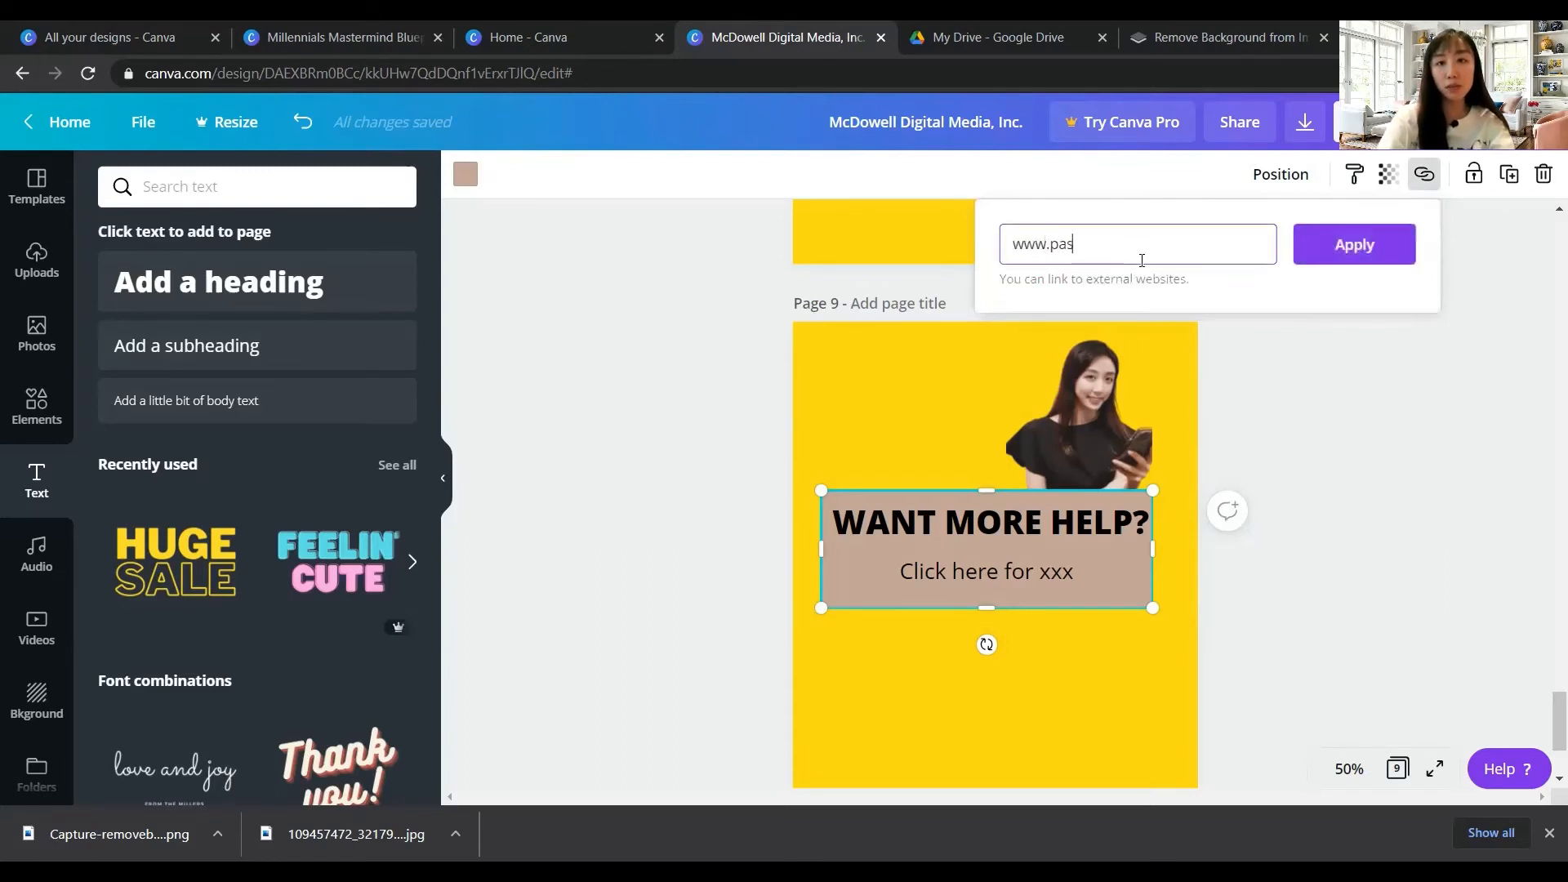
{"action": "type", "text": "sionpreneur"}
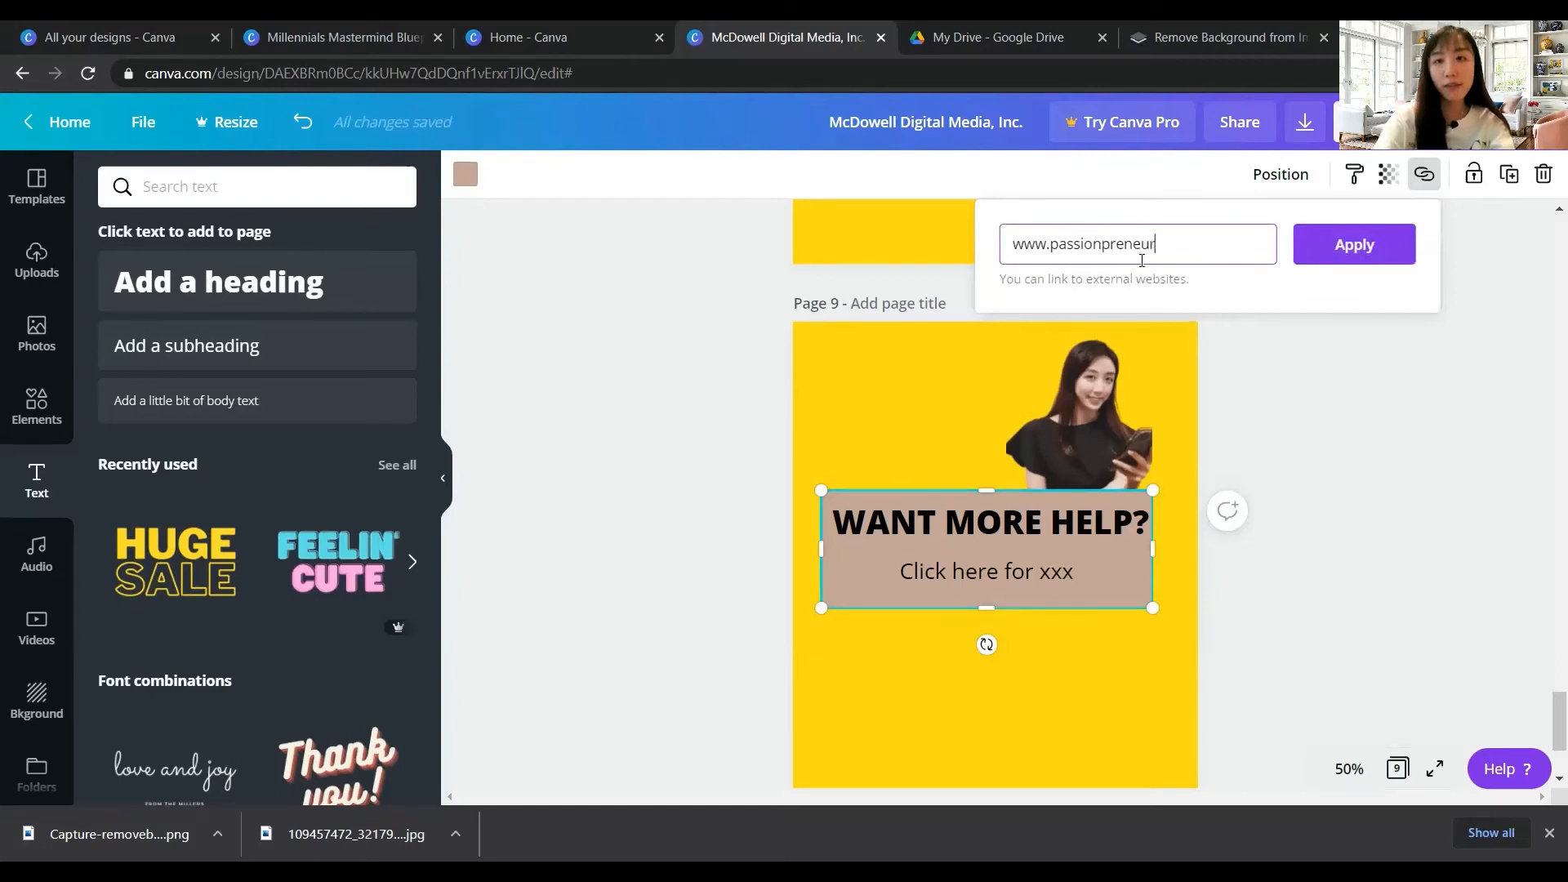
{"action": "type", "text": "-academy"}
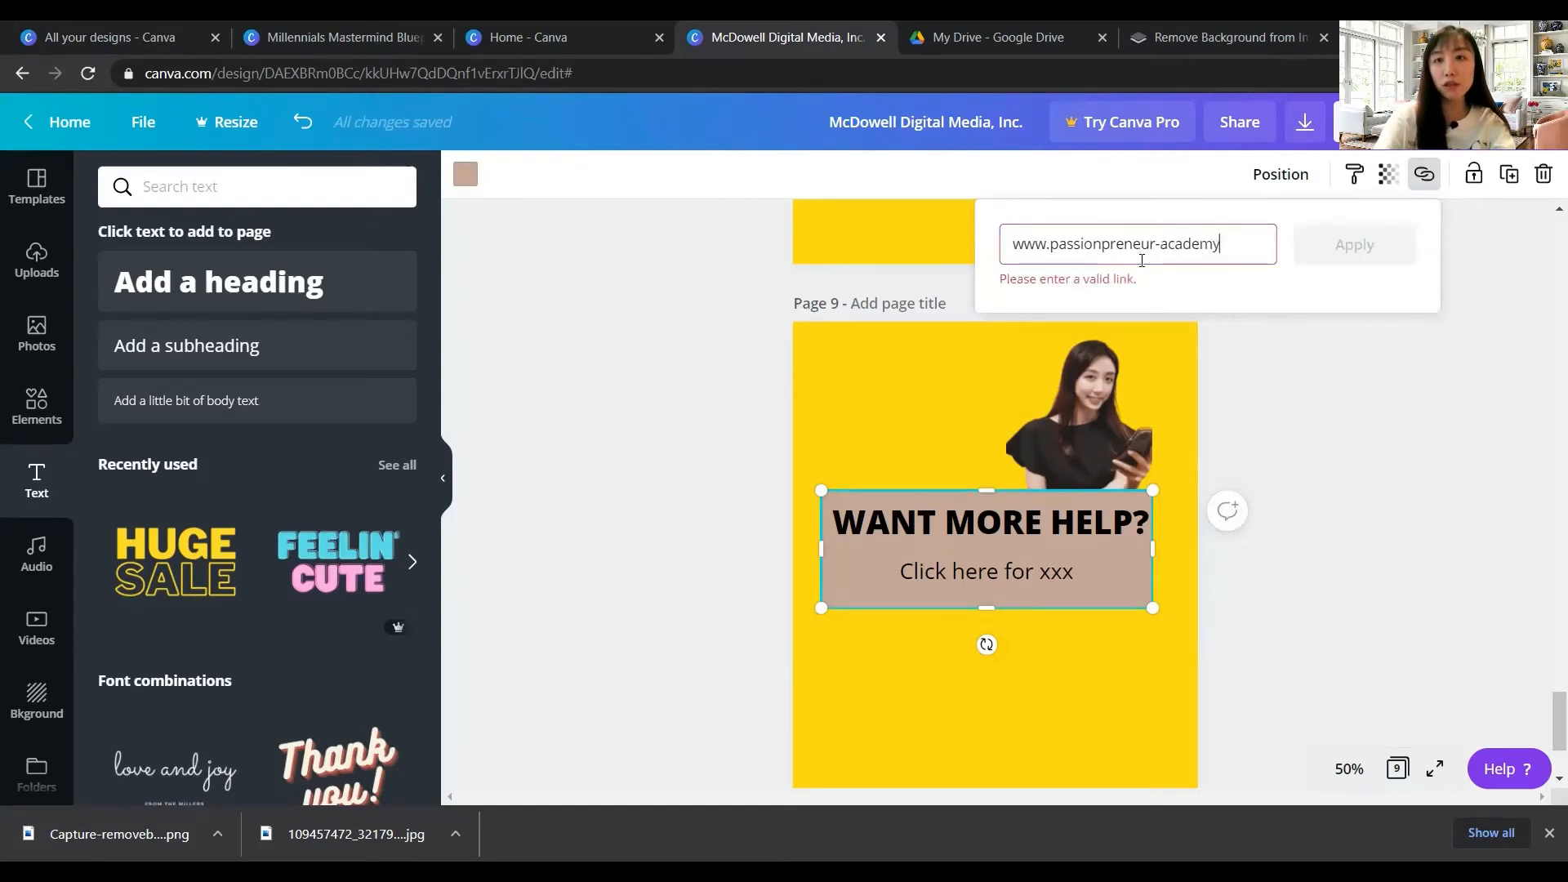
{"action": "type", "text": ".com/"}
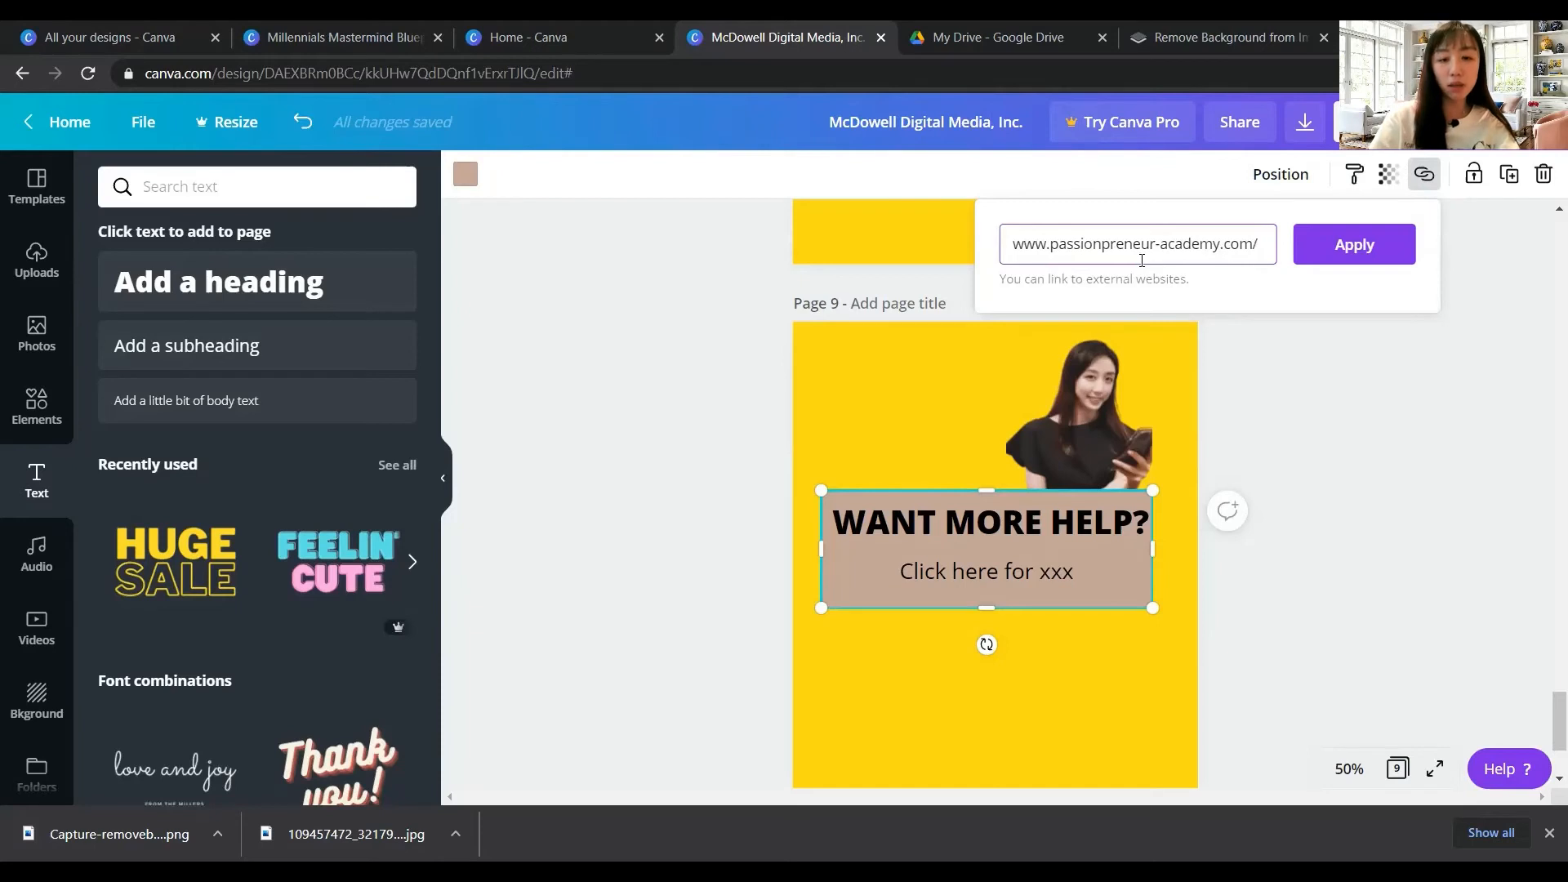
{"action": "type", "text": "thecras"}
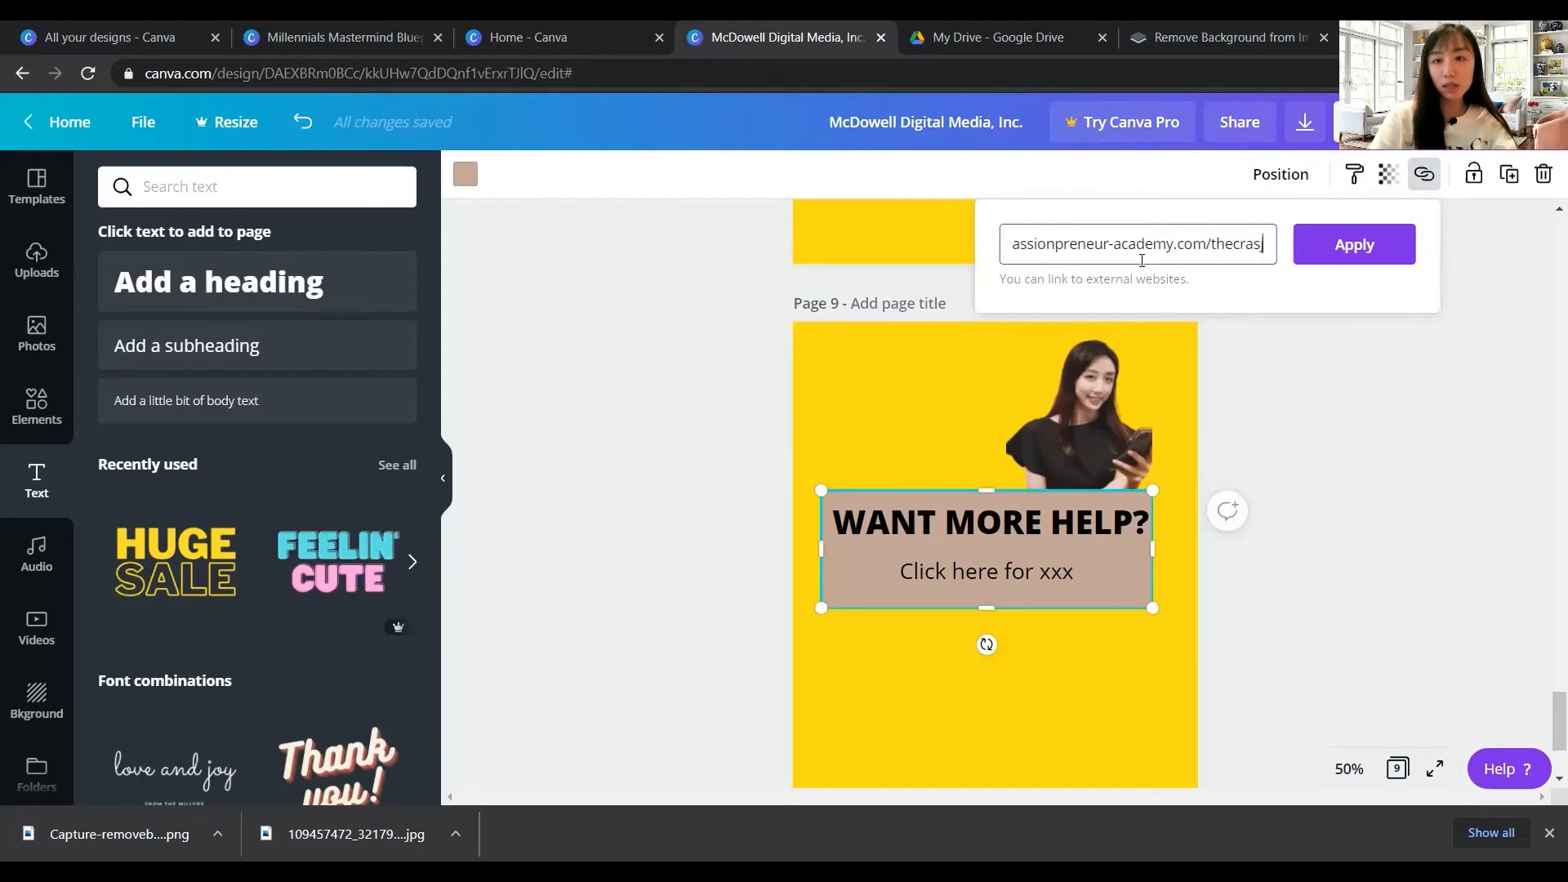
{"action": "type", "text": "hcourse"}
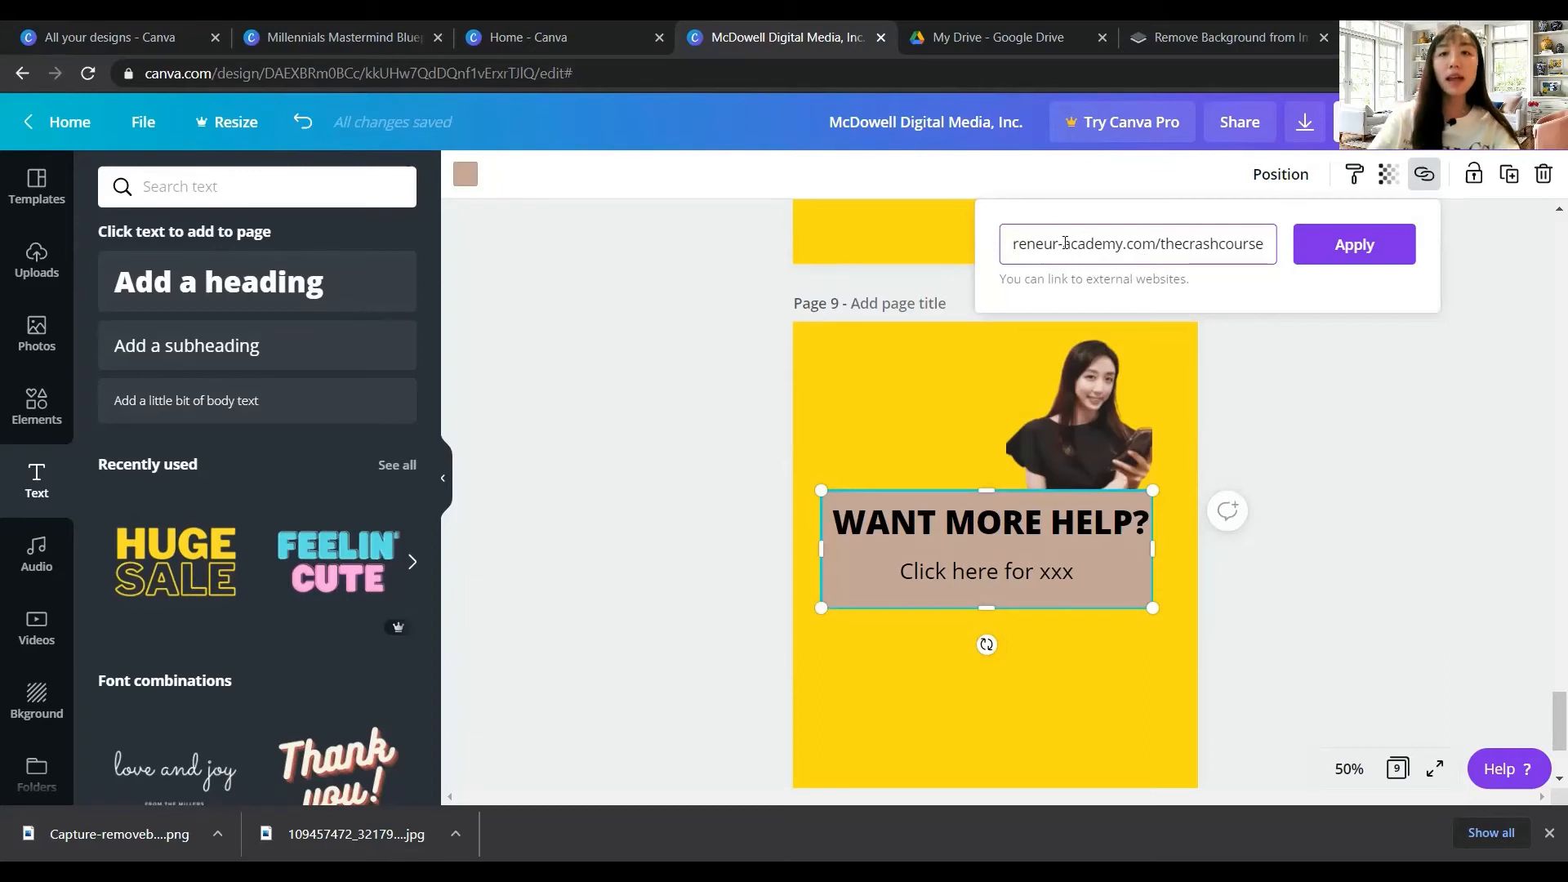
{"action": "left_click", "coordinate": [1332, 241]}
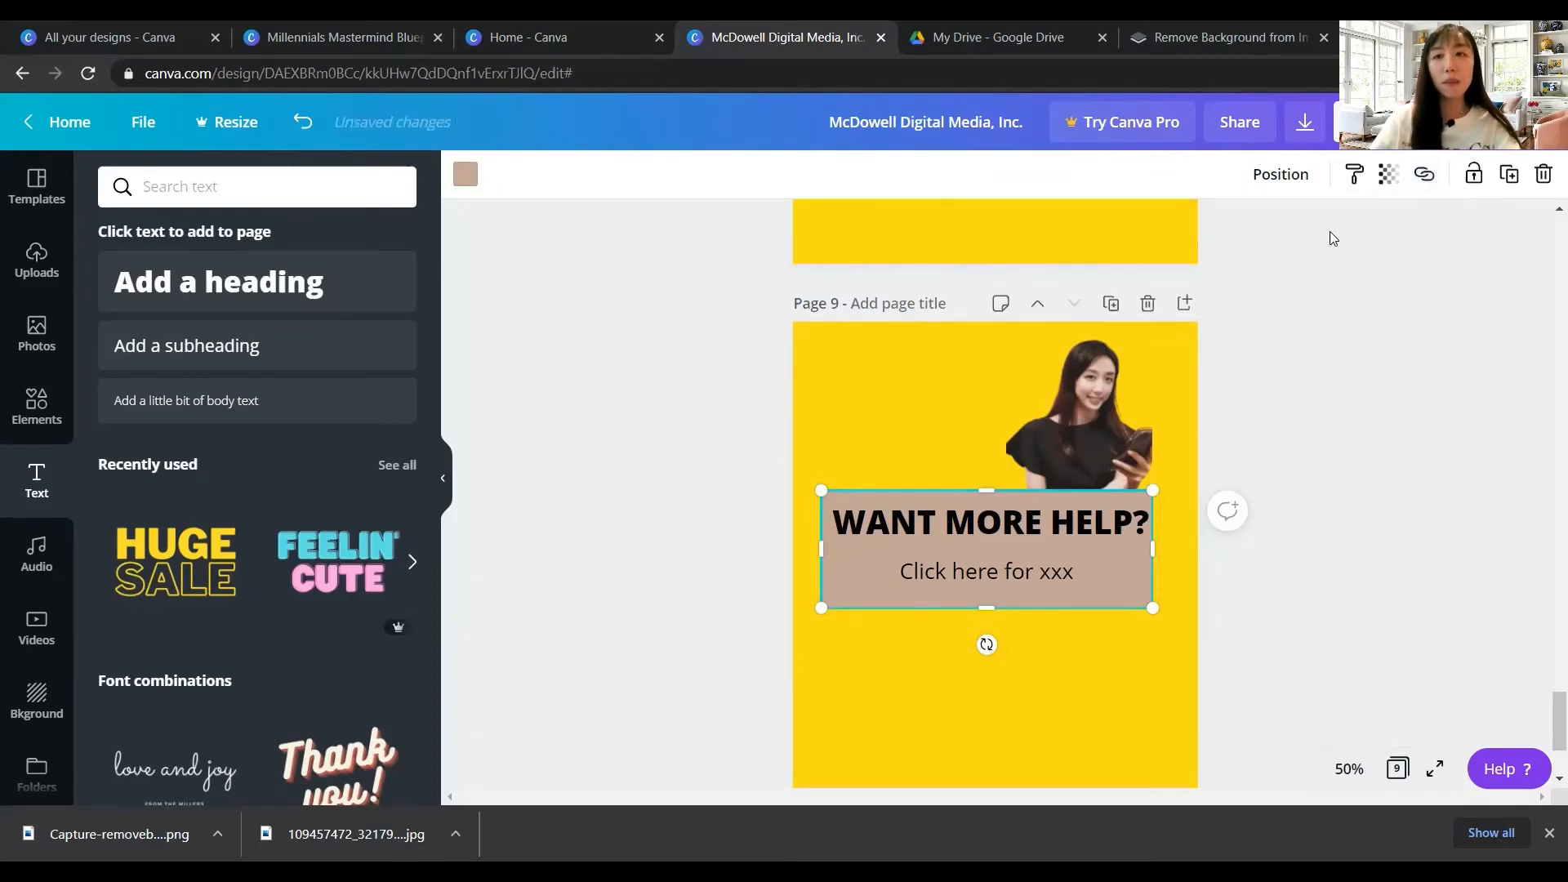
{"action": "scroll", "coordinate": [1211, 441], "scroll_direction": "down", "scroll_amount": 3}
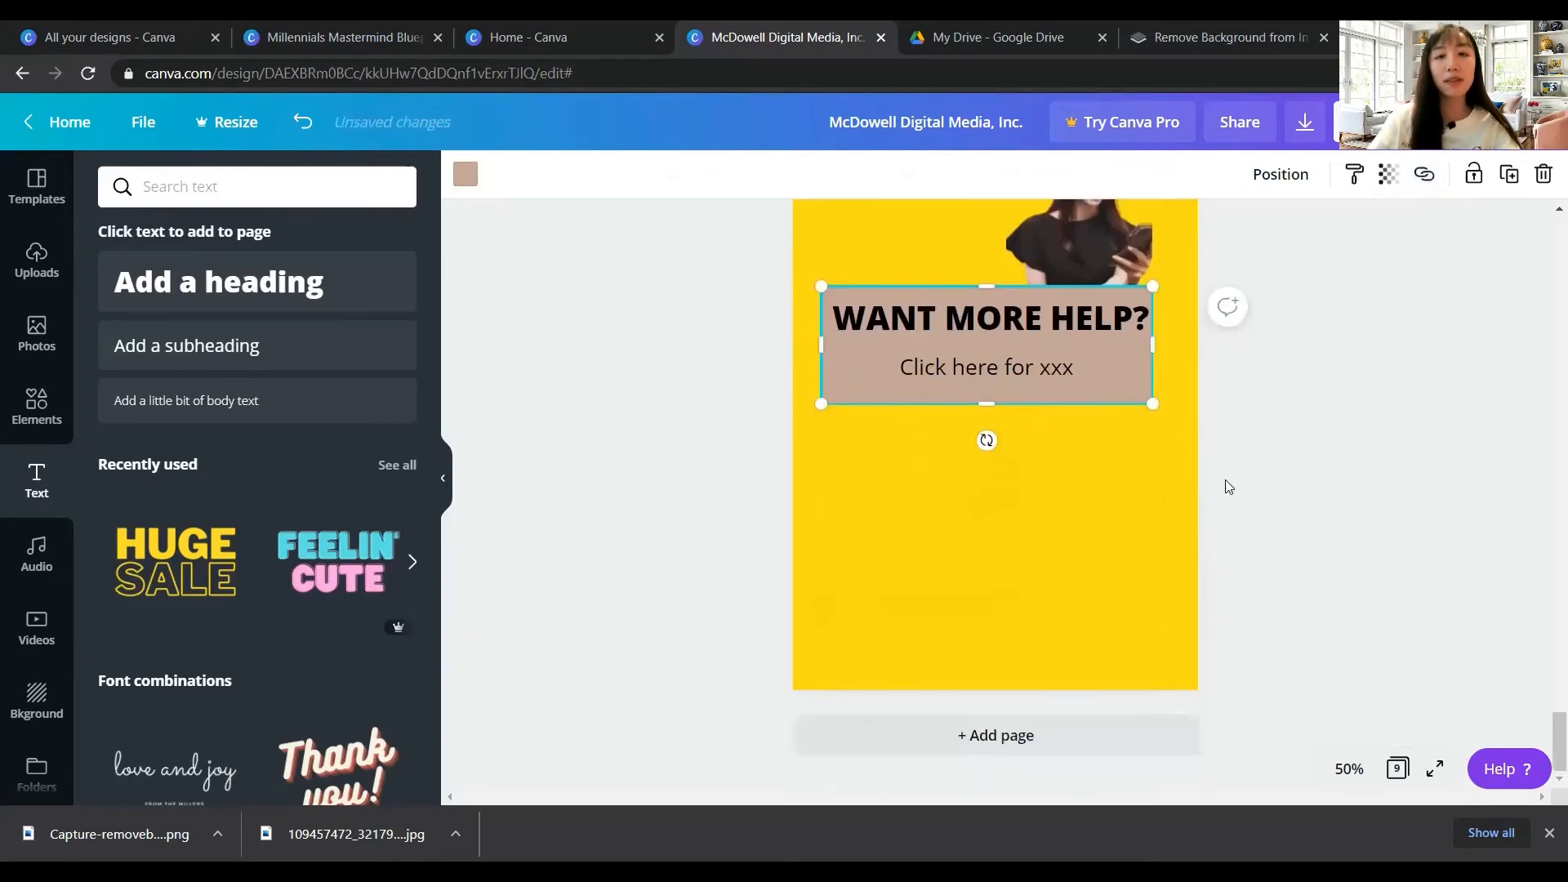
{"action": "left_click", "coordinate": [1058, 502]}
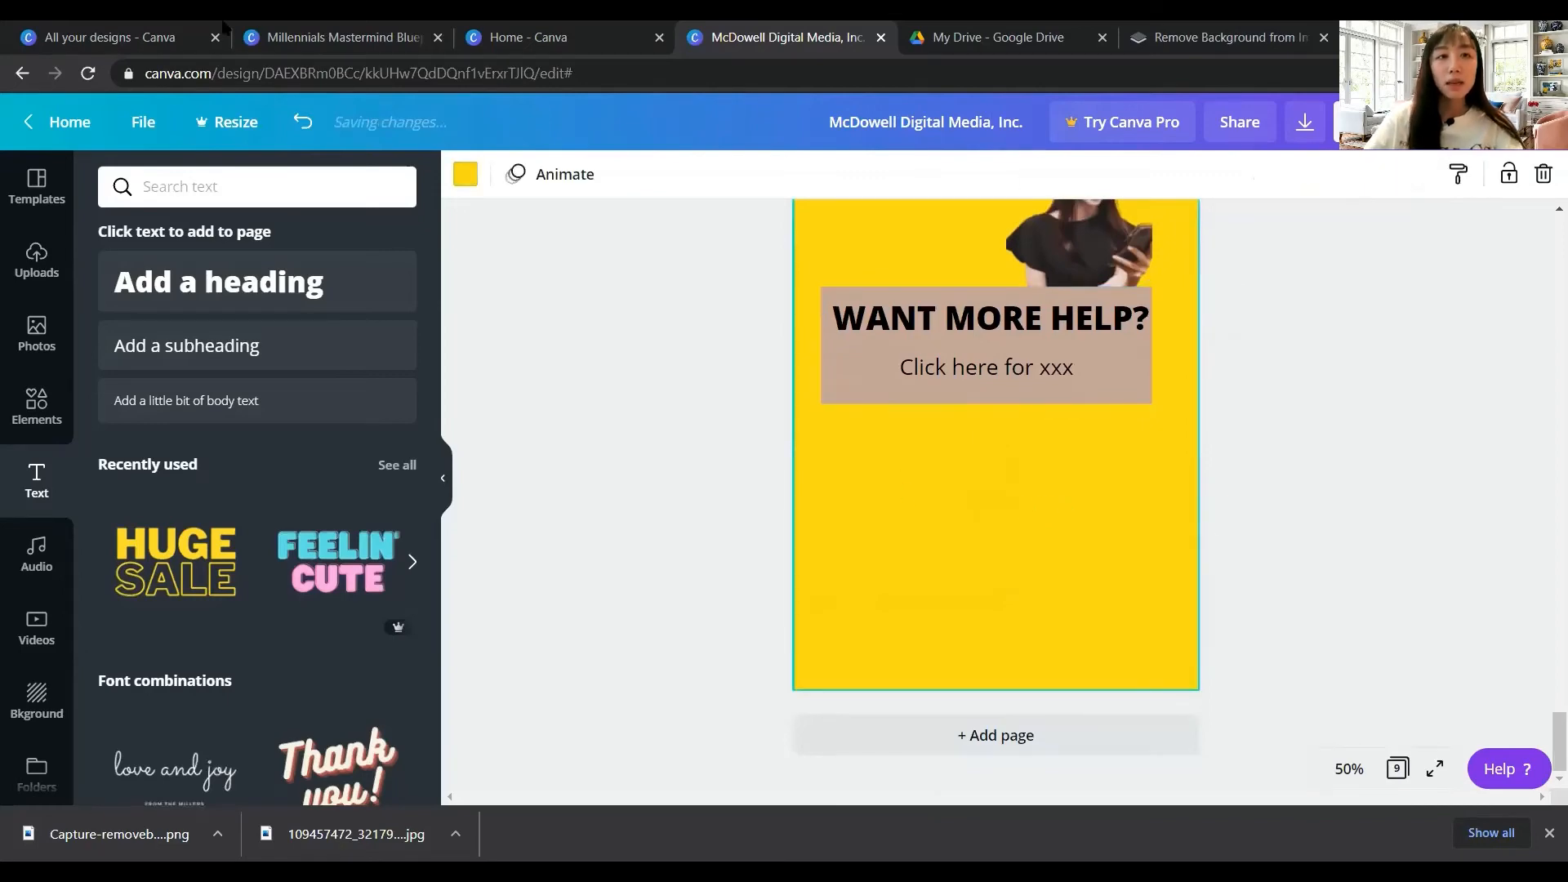
Examine the closing text and action button in the Millennials Mastermind Blueprint design, returning to the McDowell Digital Media design
{"action": "left_click", "coordinate": [335, 41]}
{"action": "scroll", "coordinate": [957, 429], "scroll_direction": "down", "scroll_amount": 3}
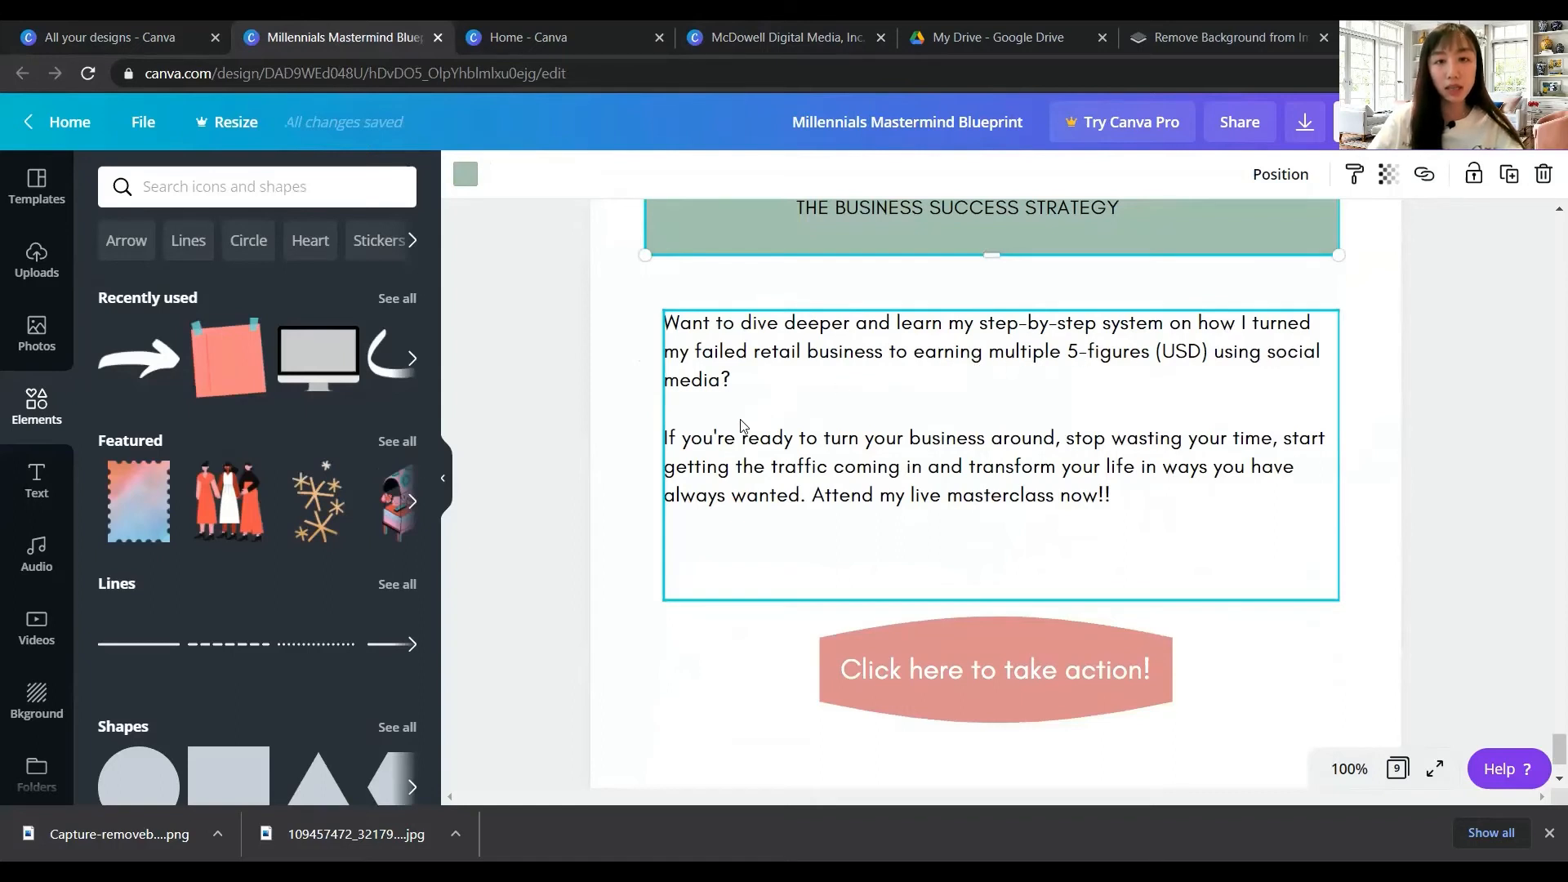
{"action": "scroll", "coordinate": [1041, 486], "scroll_direction": "down", "scroll_amount": 1}
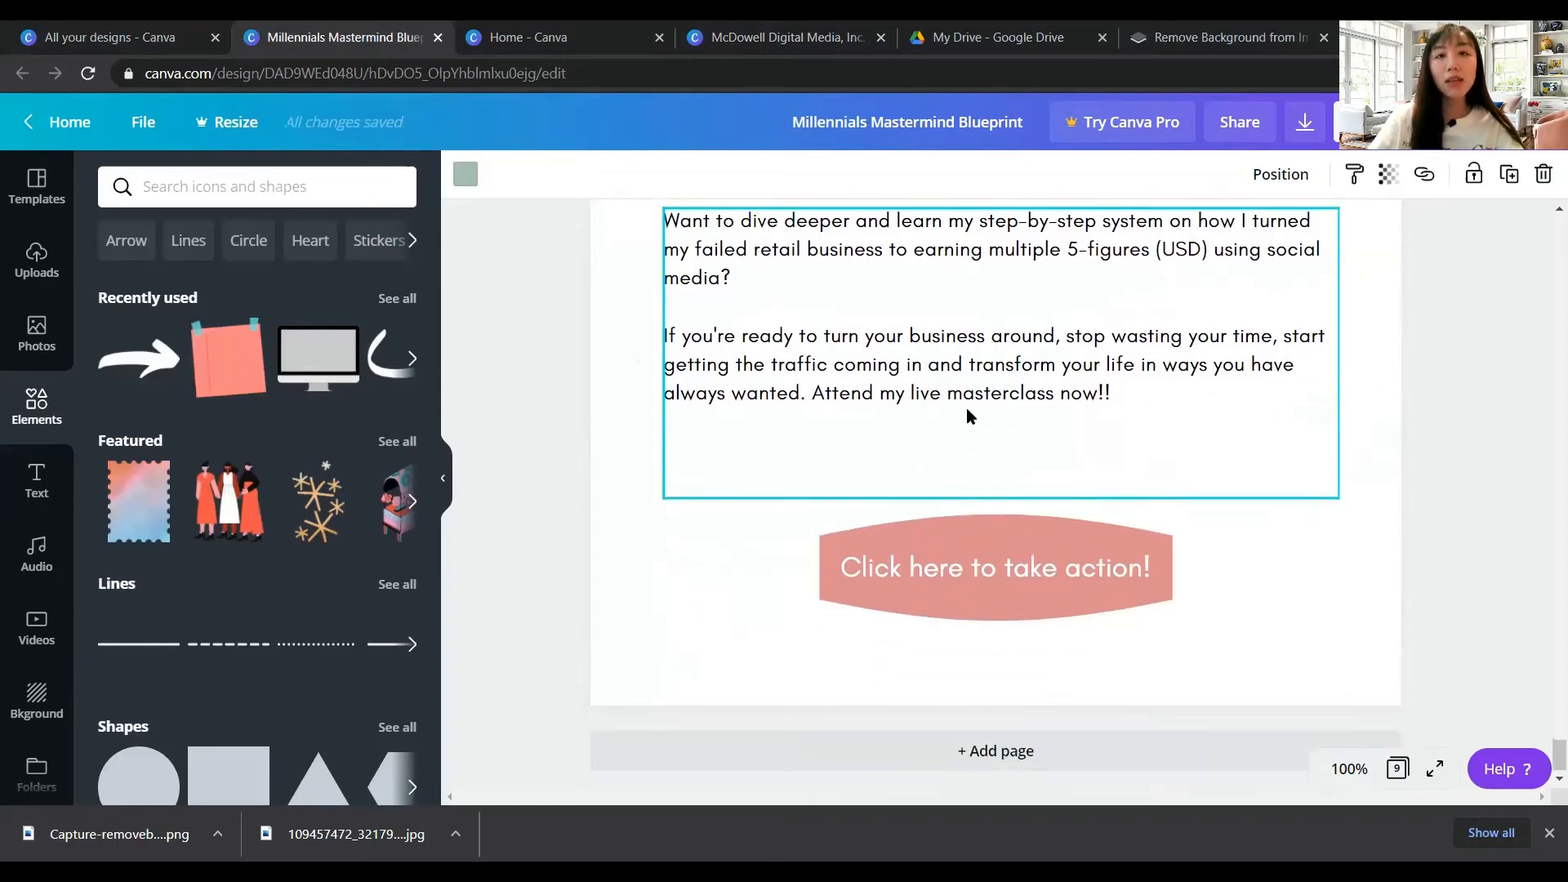
{"action": "left_click", "coordinate": [1019, 559]}
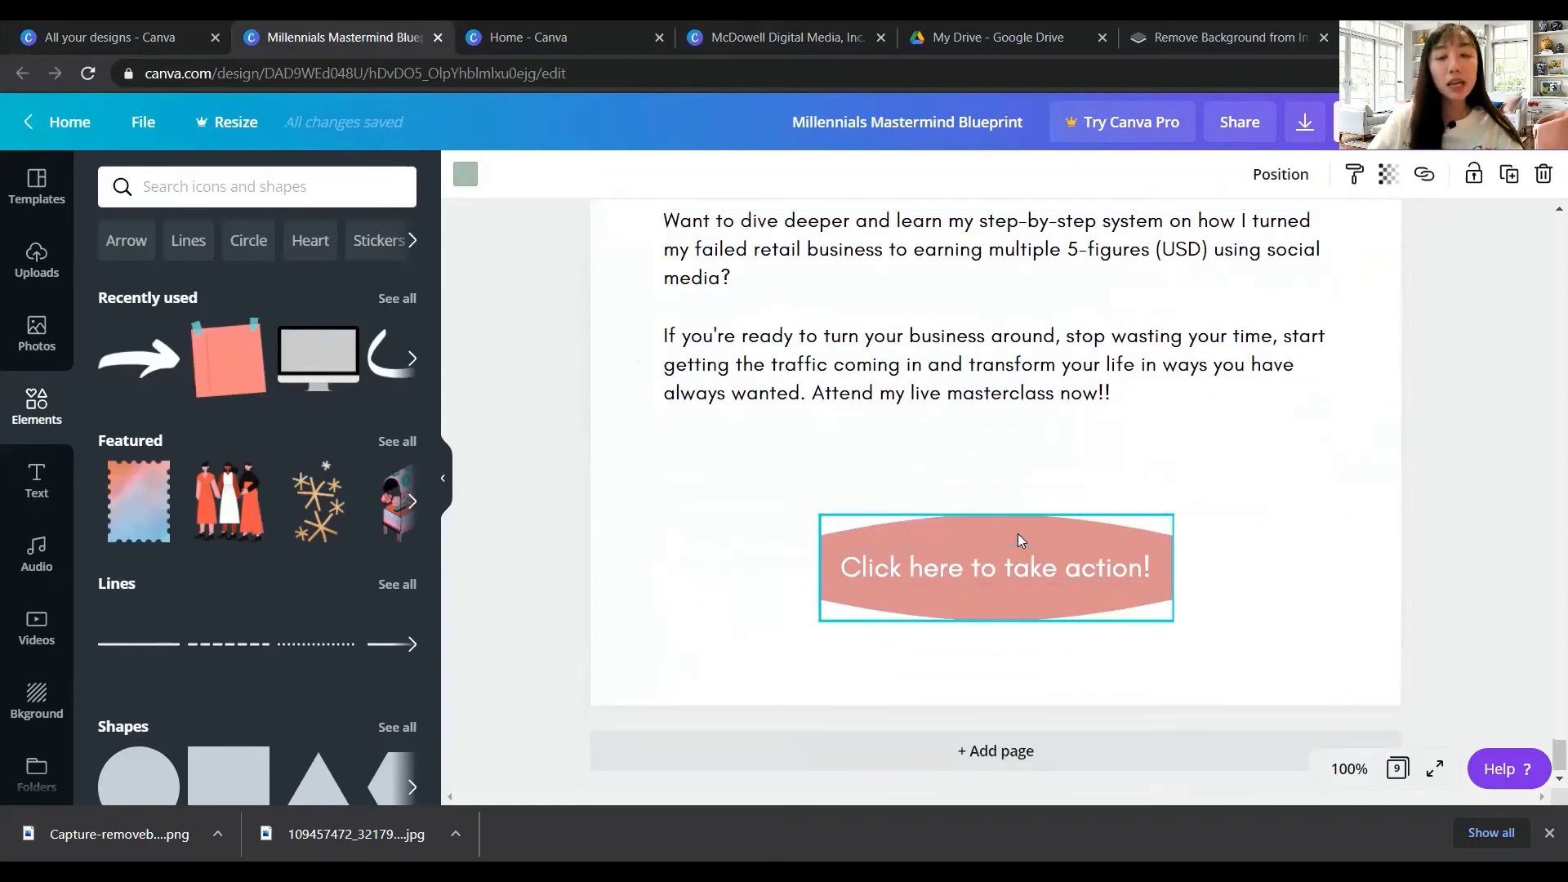
{"action": "left_click", "coordinate": [530, 38]}
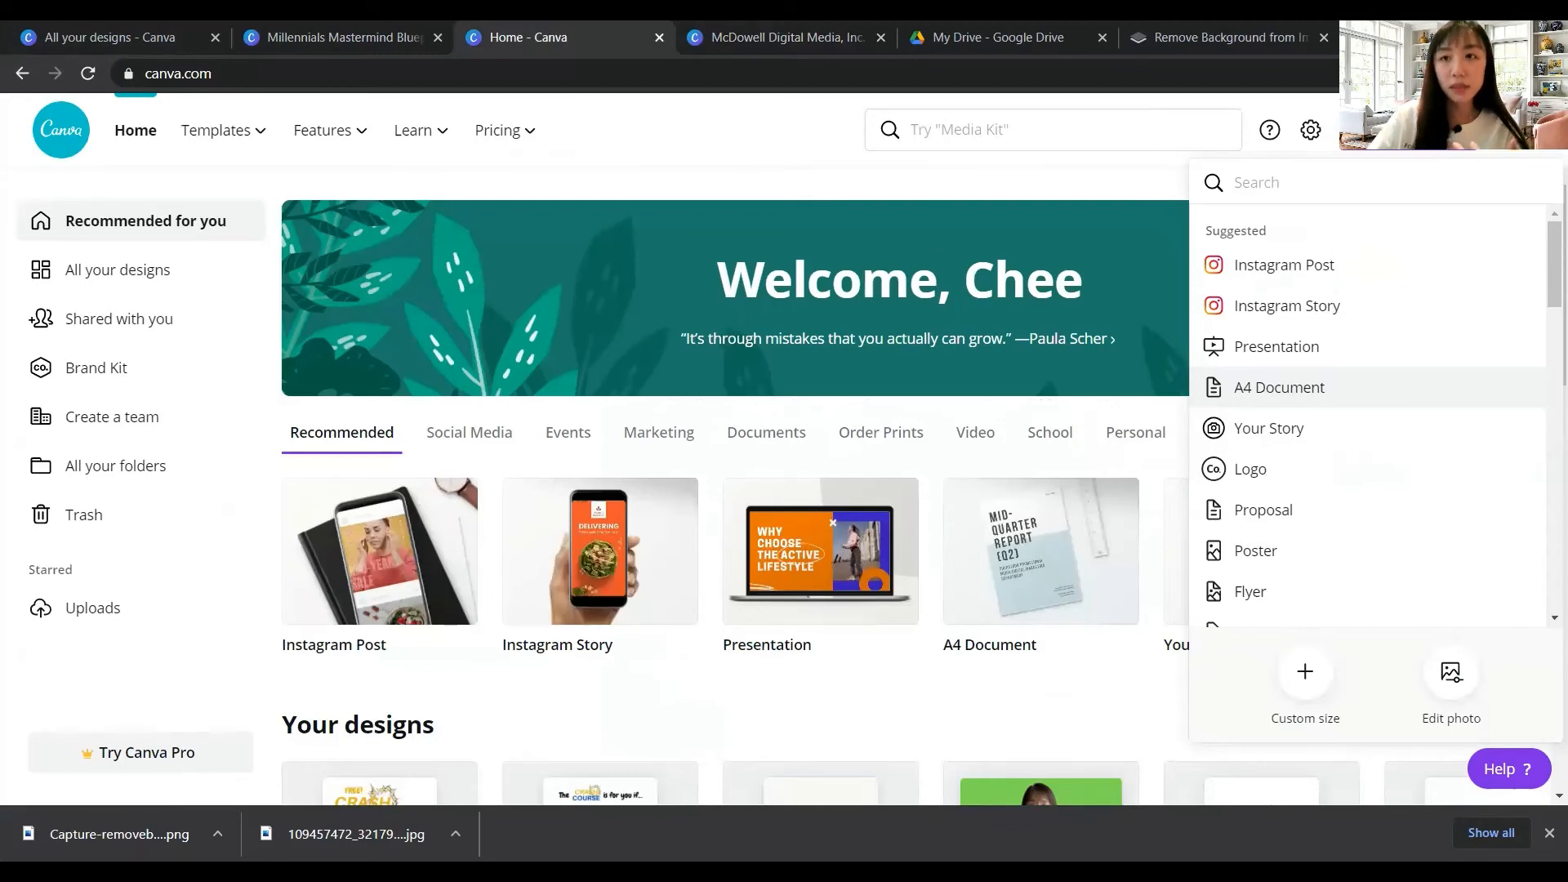
{"action": "left_click", "coordinate": [1498, 33]}
{"action": "left_click", "coordinate": [735, 49]}
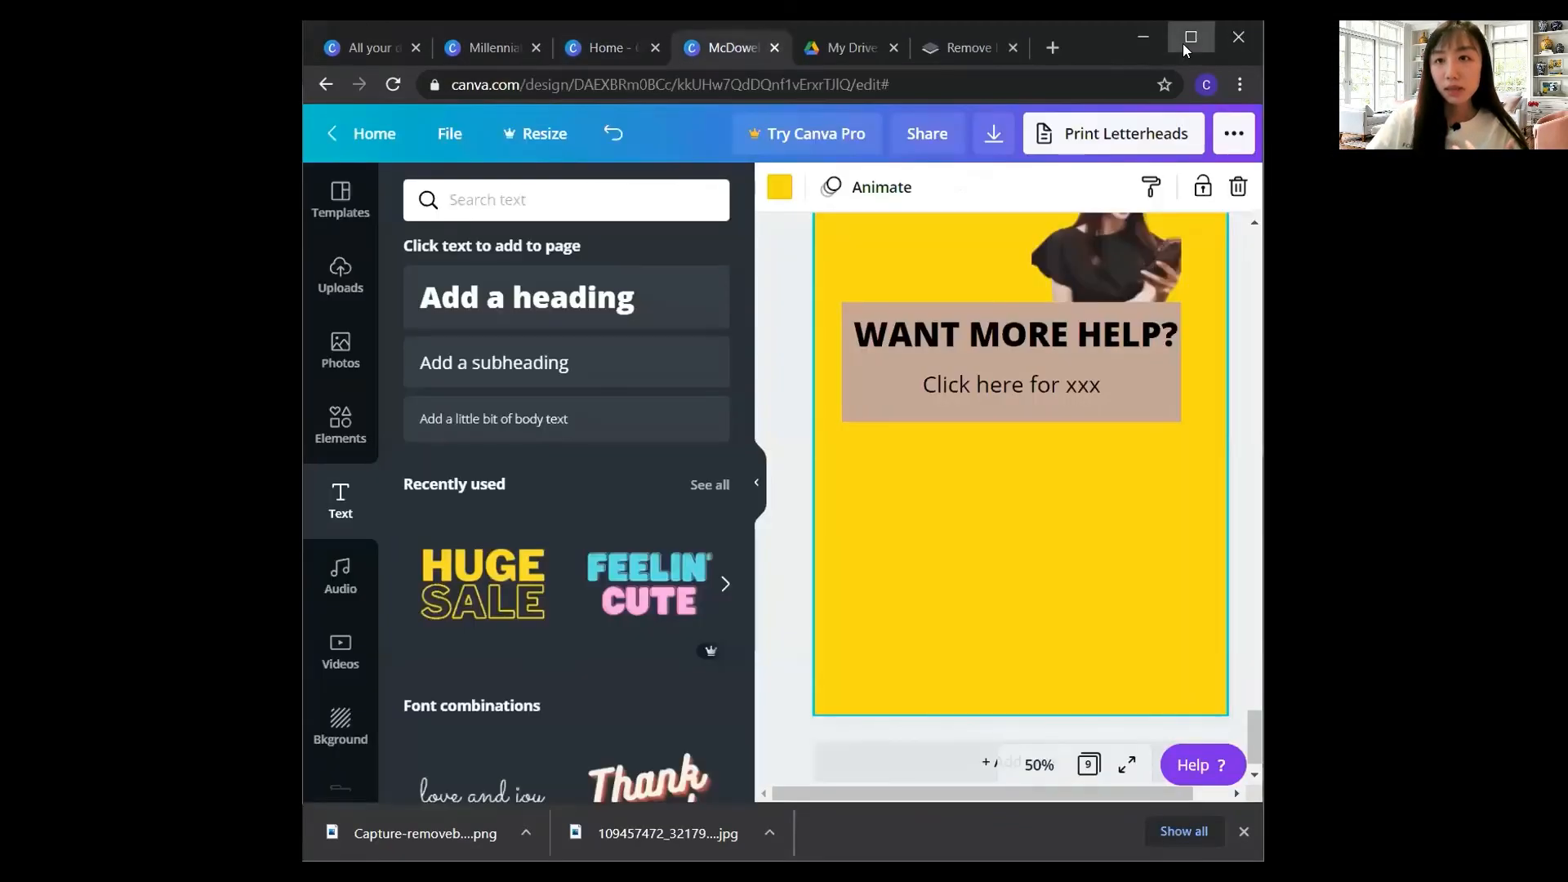
{"action": "left_click", "coordinate": [1189, 38]}
{"action": "left_click", "coordinate": [7, 334]}
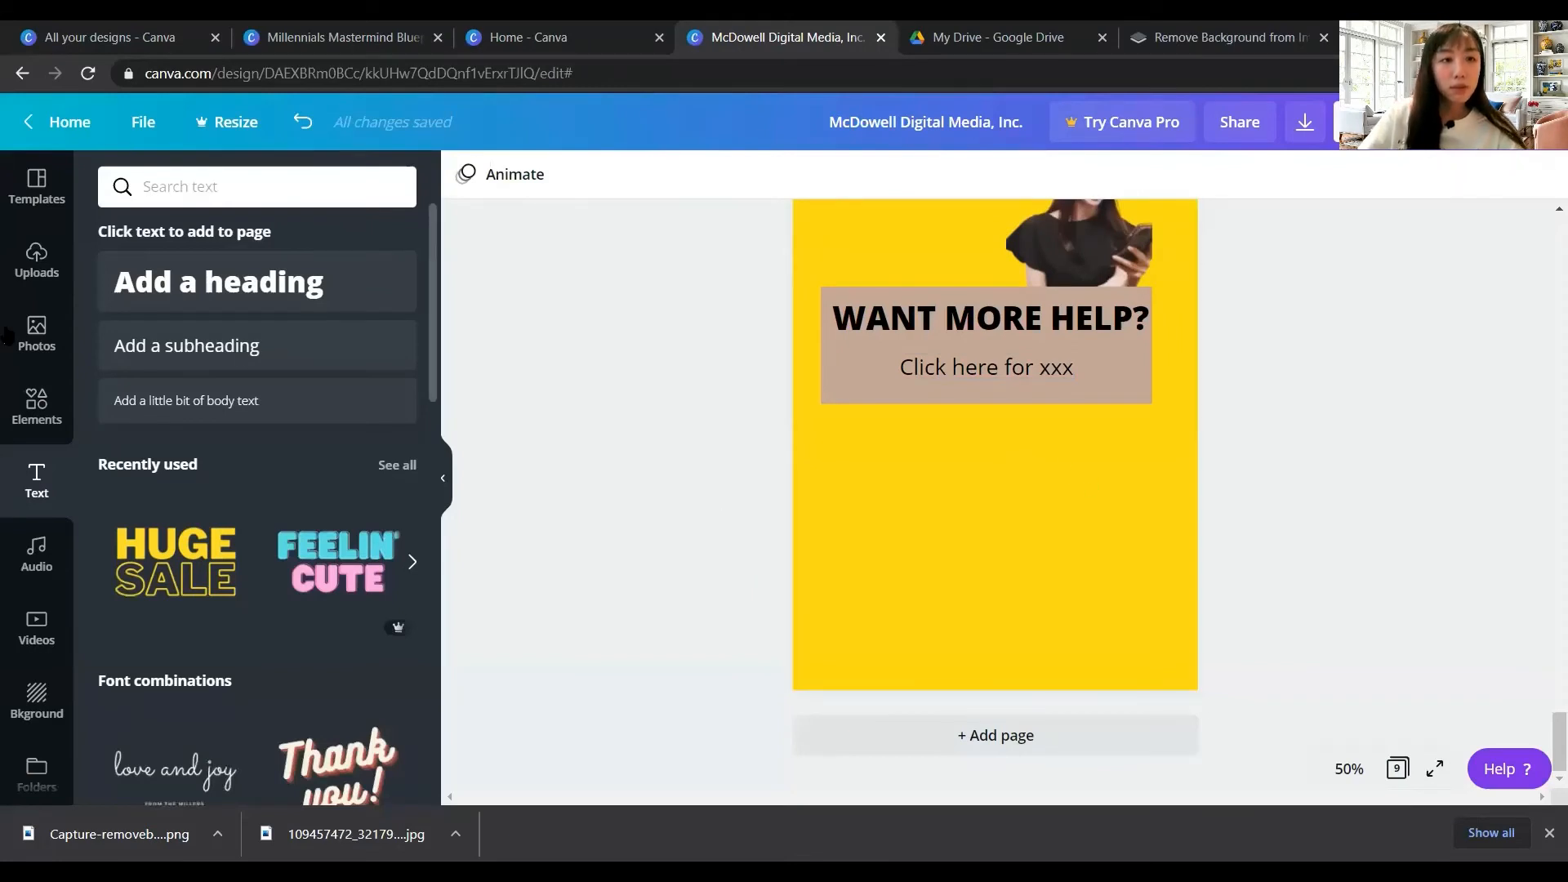
Add the subheading "Typing here mentioning why they should join your next offer" below the banner, shrink it to size 37.7 and centre it under the banner
{"action": "left_click", "coordinate": [252, 348]}
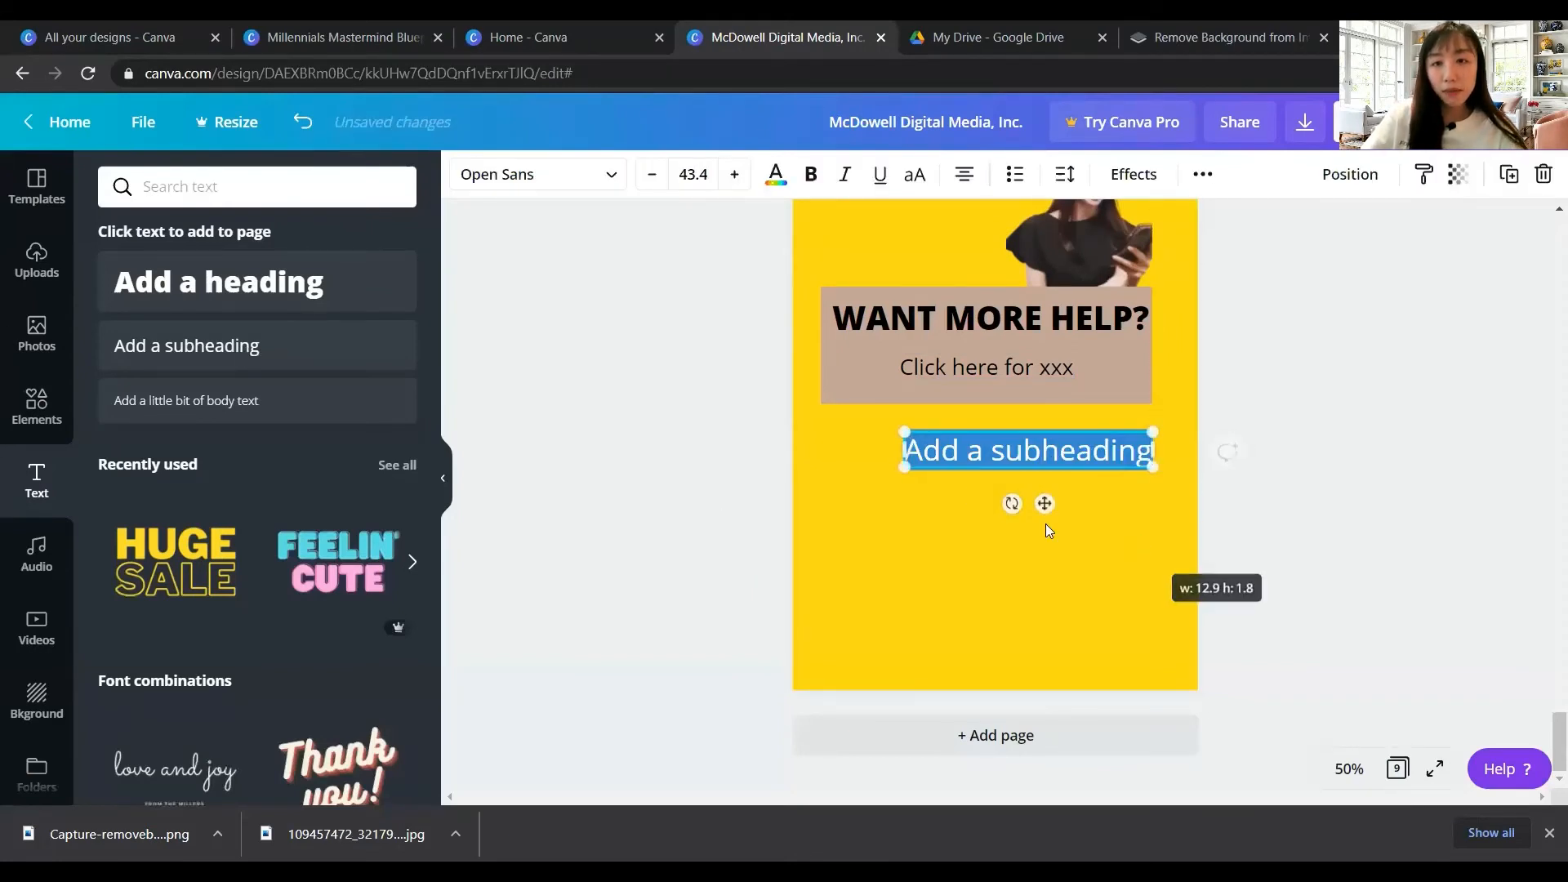
{"action": "left_click_drag", "start_coordinate": [1045, 503], "coordinate": [975, 504]}
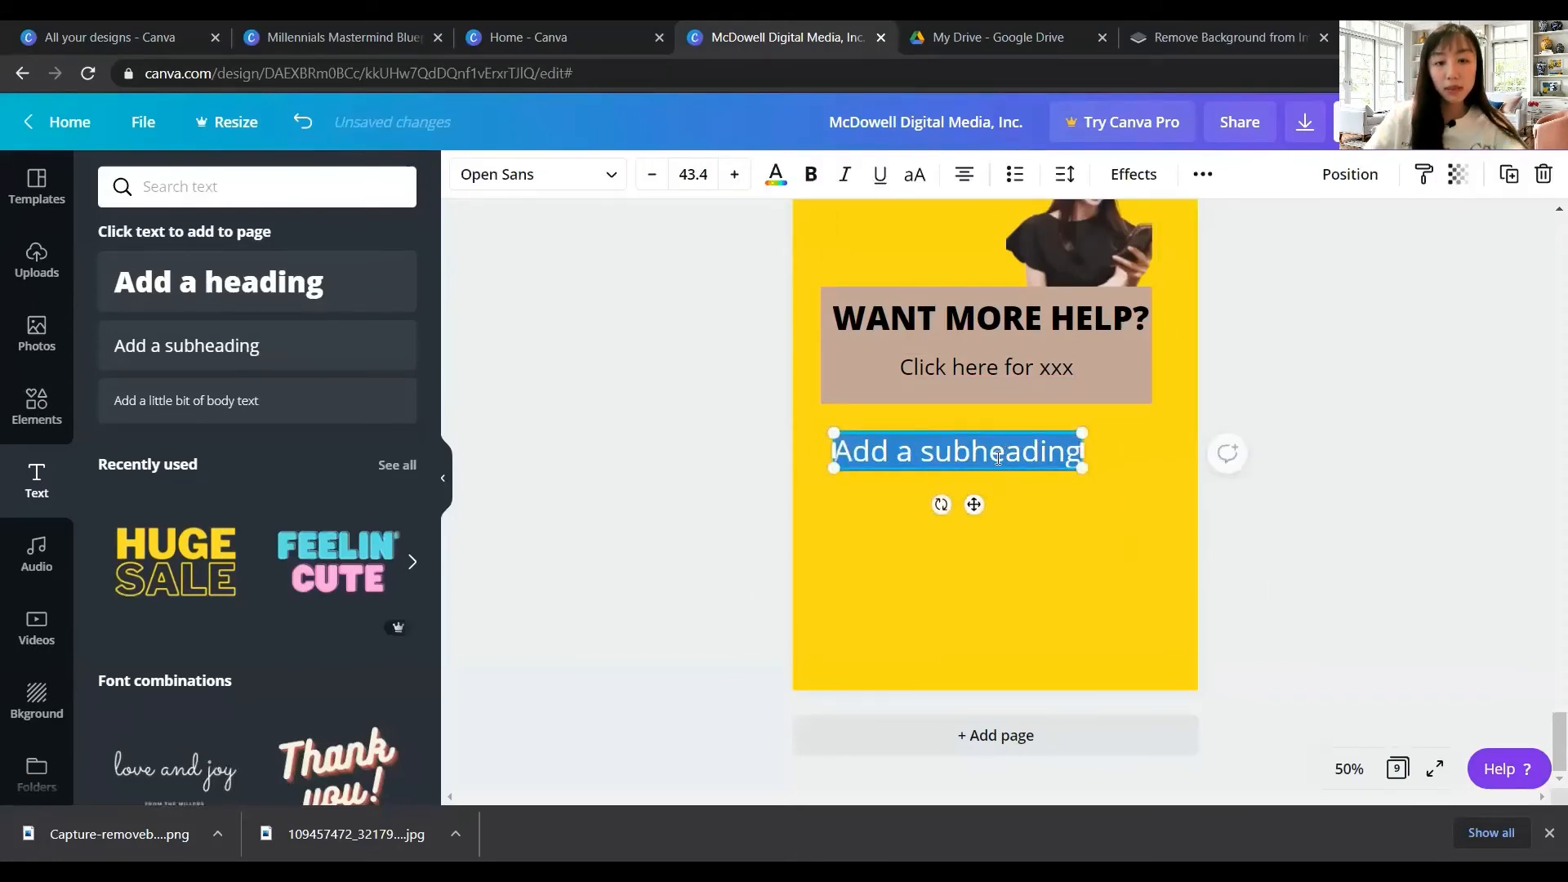
{"action": "type", "text": "Tu"}
{"action": "key", "text": "BackSpace"}
{"action": "type", "text": "yp"}
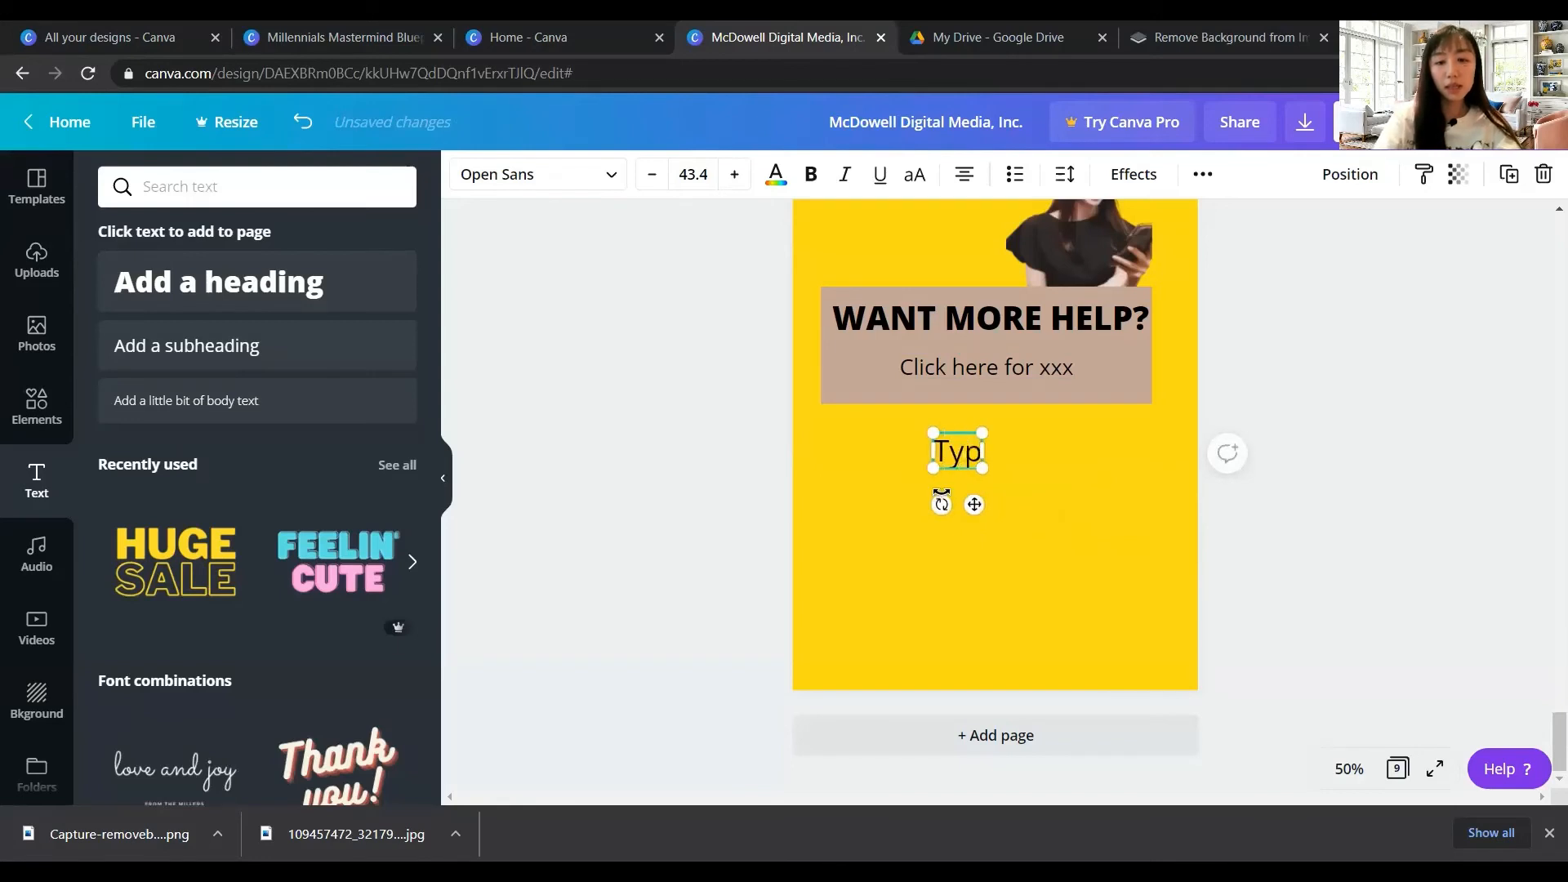
{"action": "type", "text": "ing  here h"}
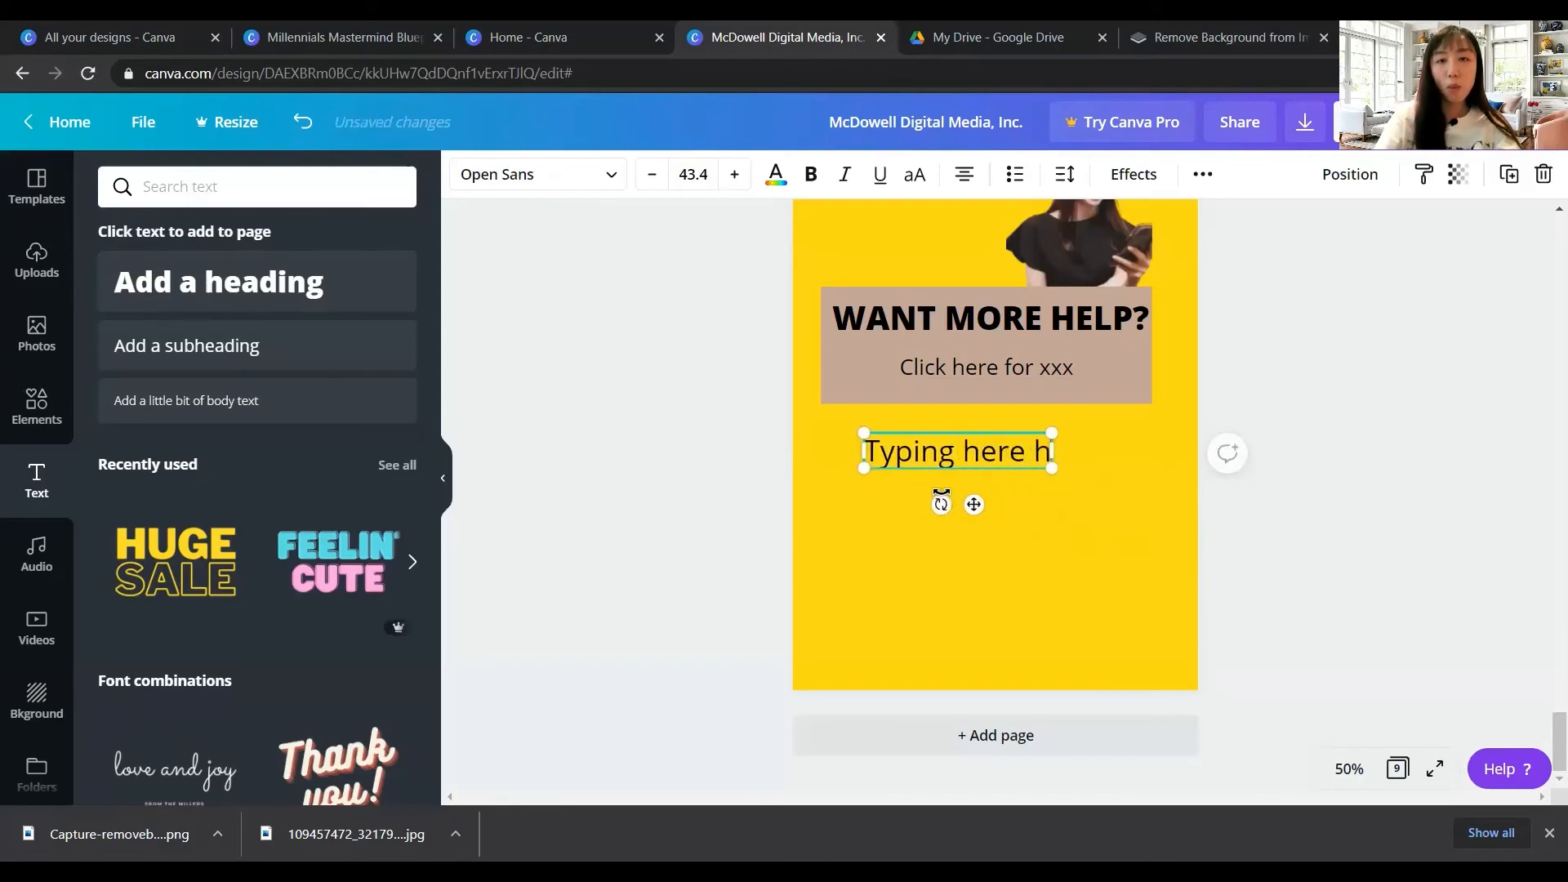
{"action": "key", "text": "BackSpace"}
{"action": "type", "text": "mentionin"}
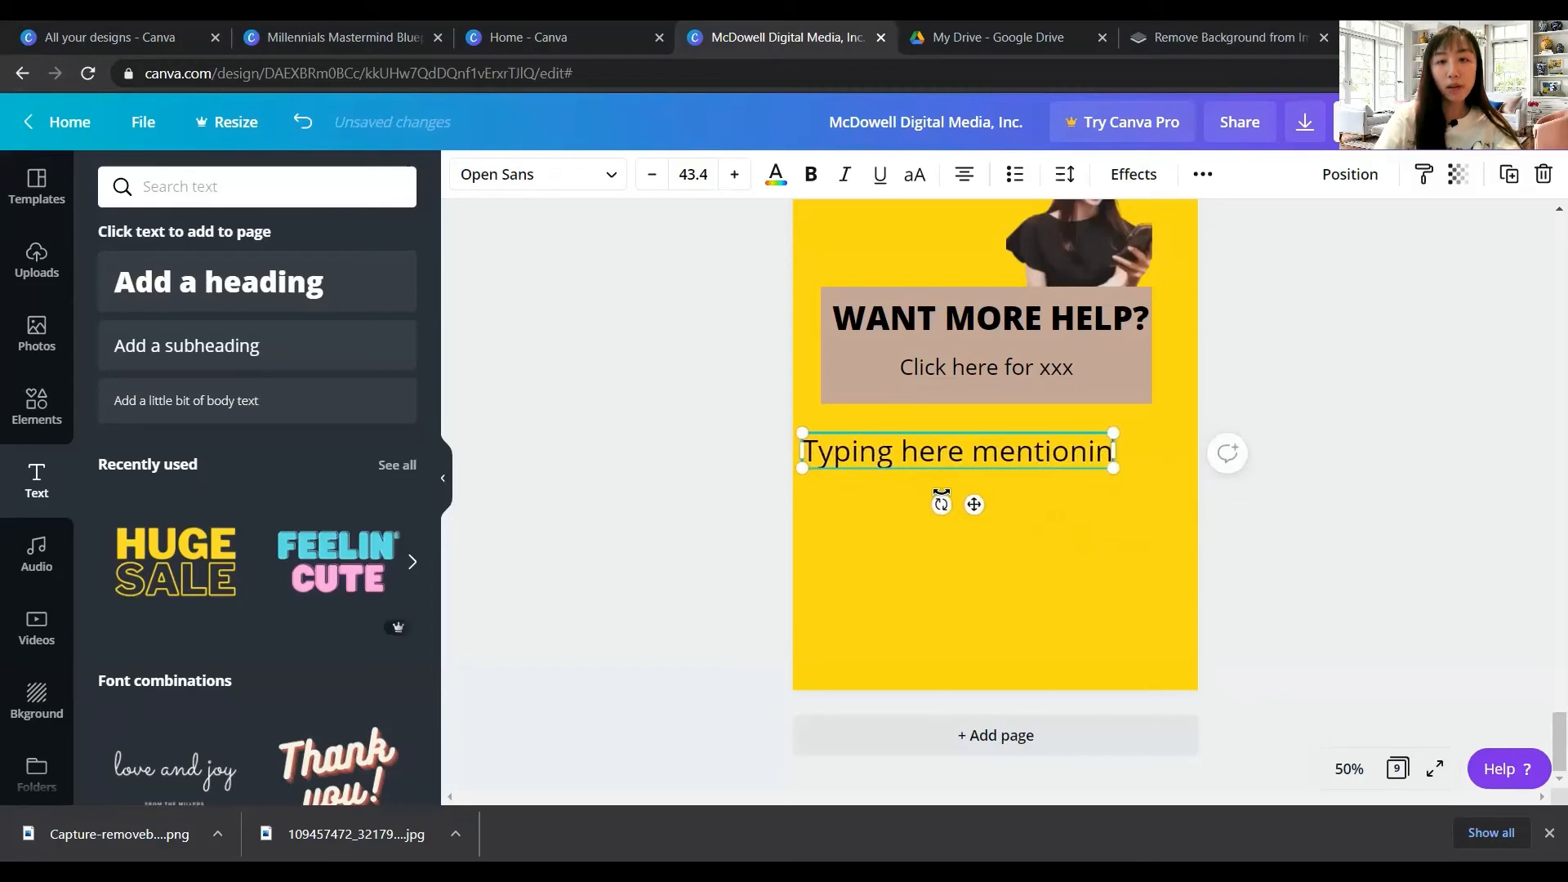
{"action": "type", "text": "g why they "}
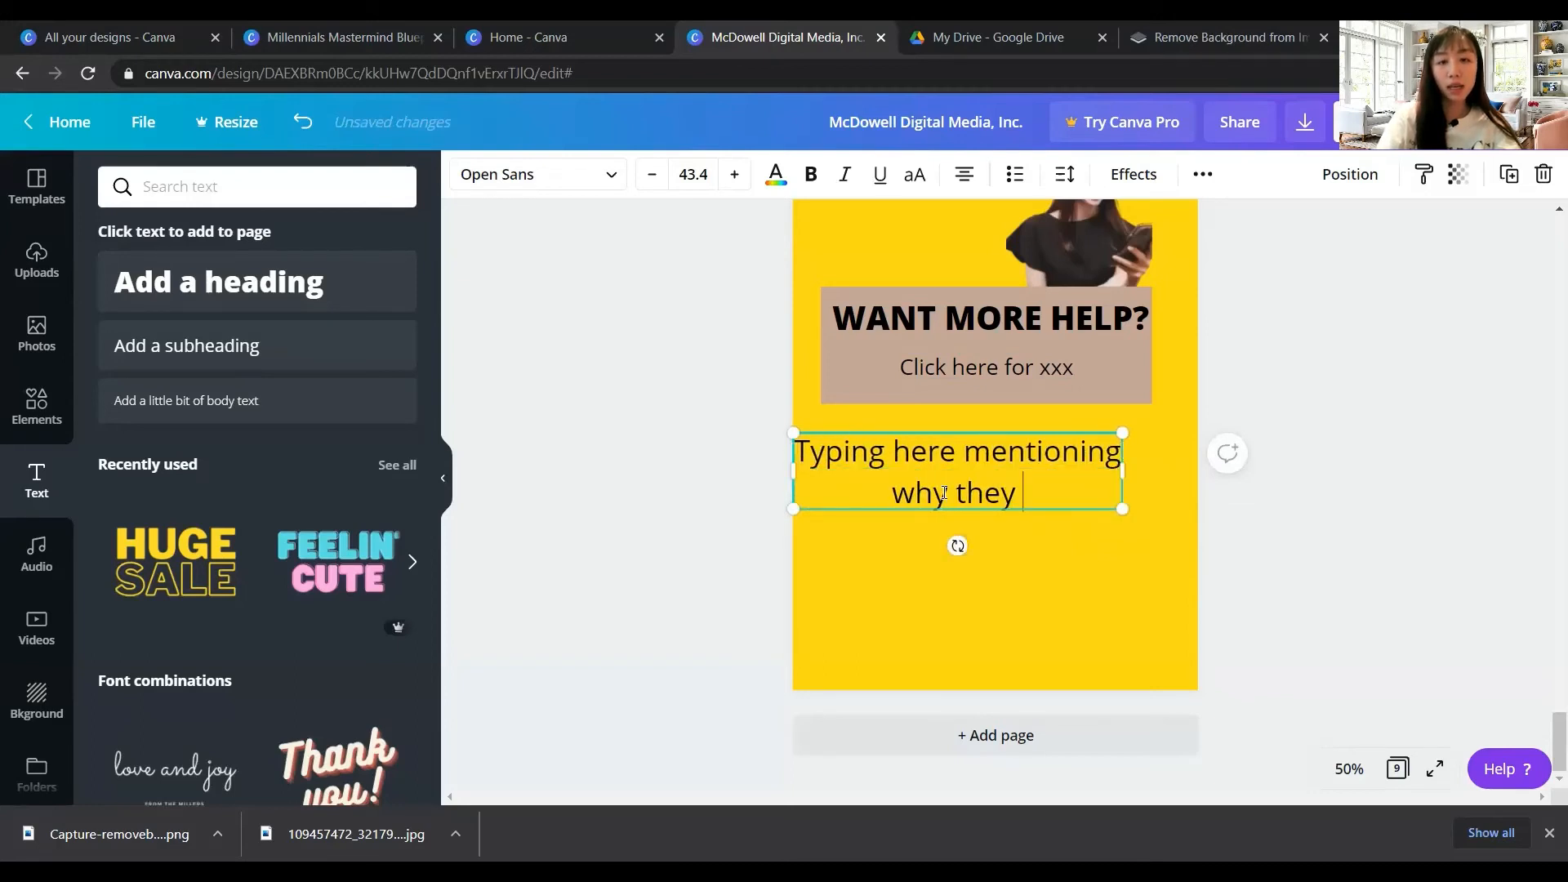
{"action": "type", "text": "should join "}
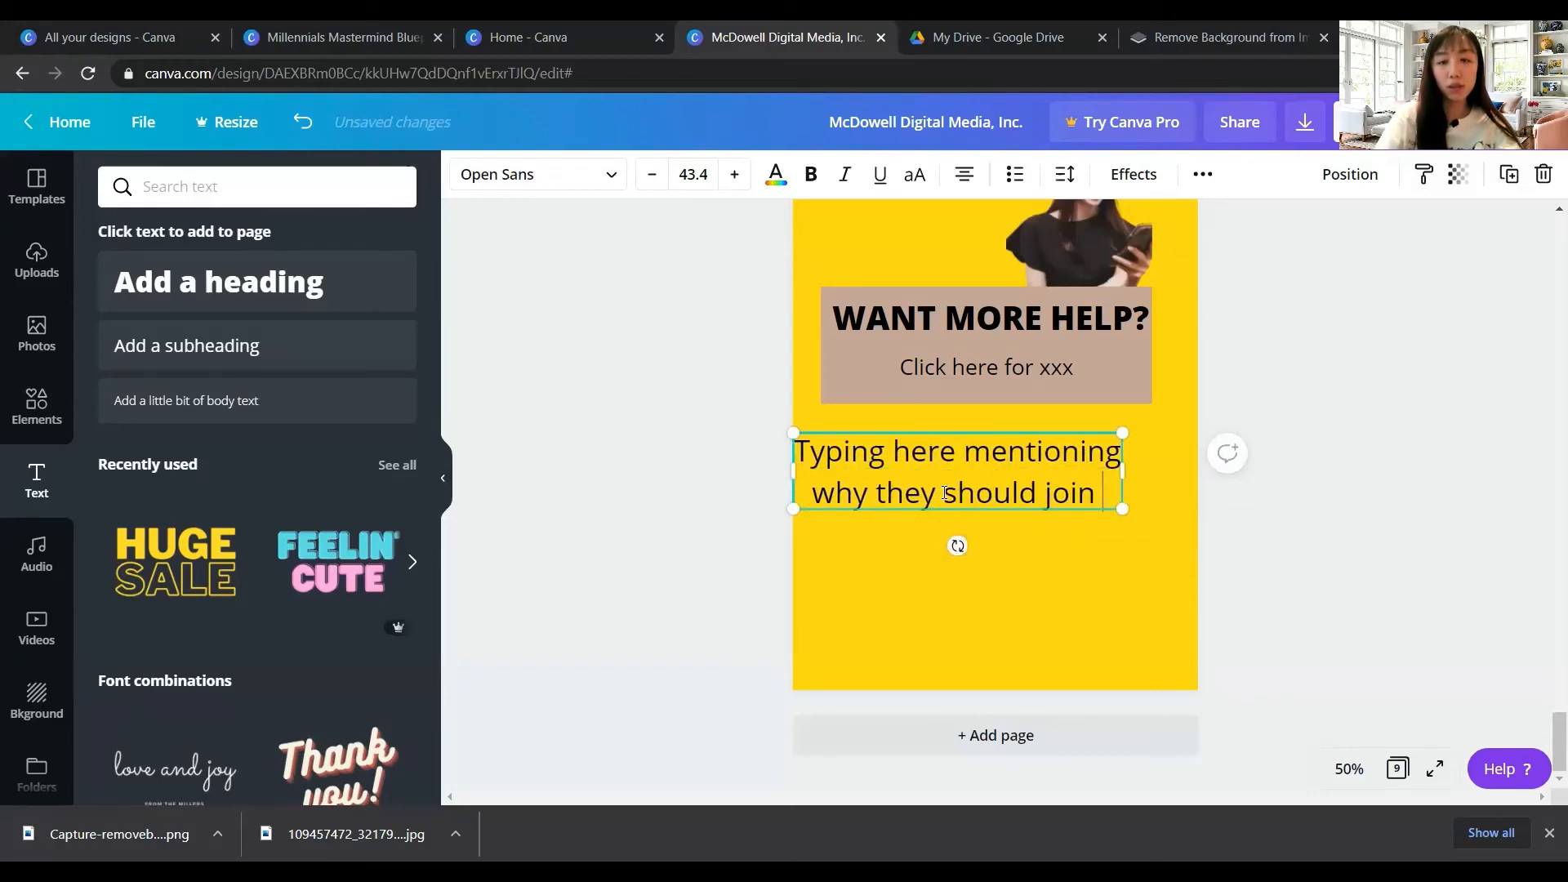
{"action": "type", "text": "your next offer"}
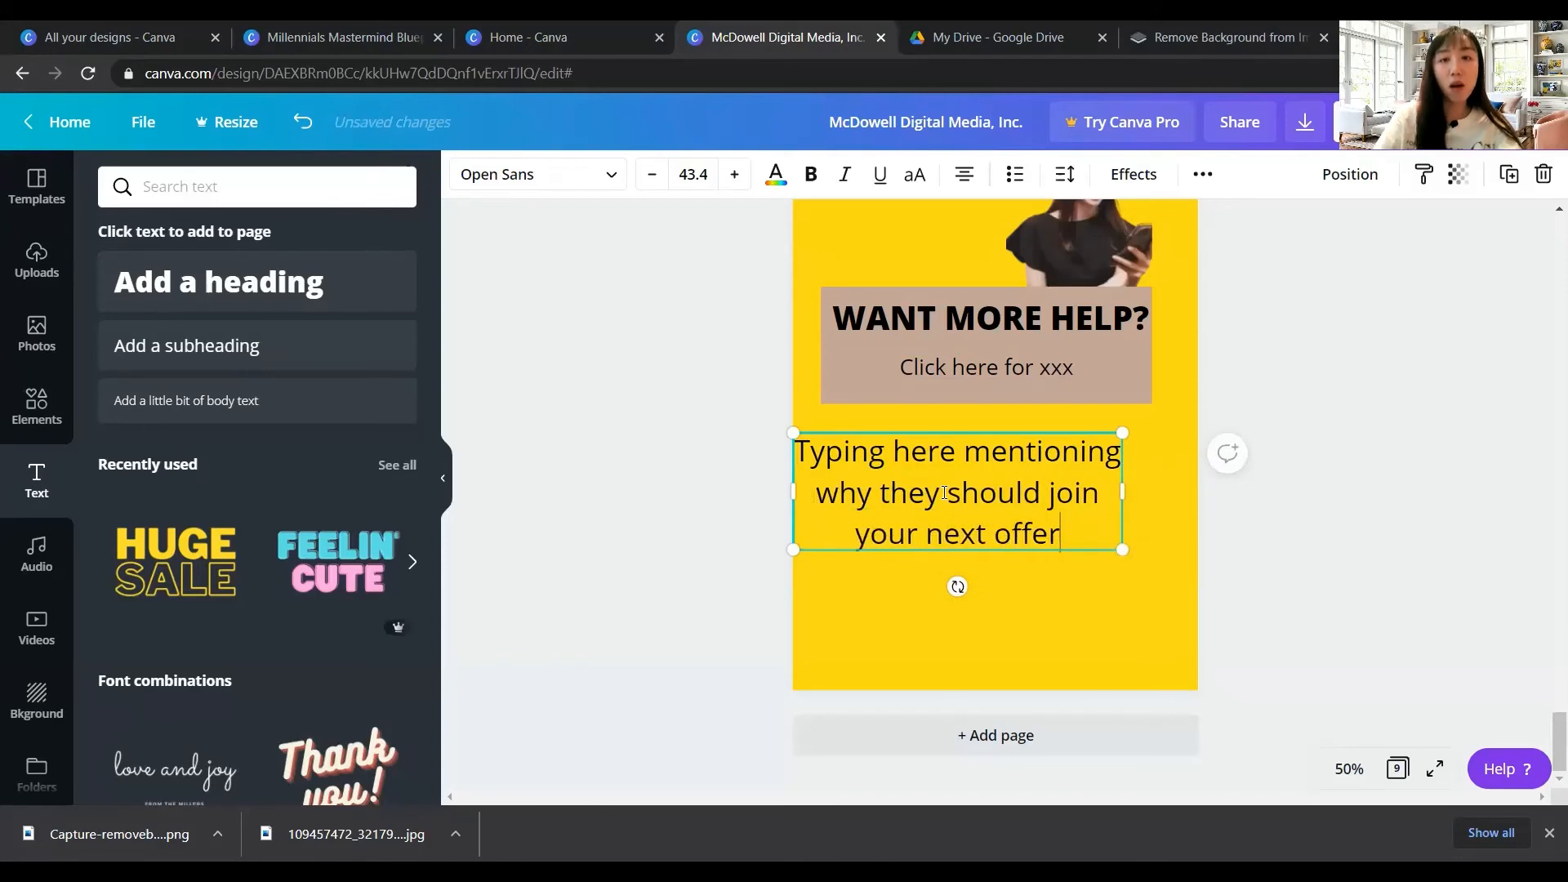
{"action": "left_click_drag", "start_coordinate": [1122, 549], "coordinate": [1079, 535]}
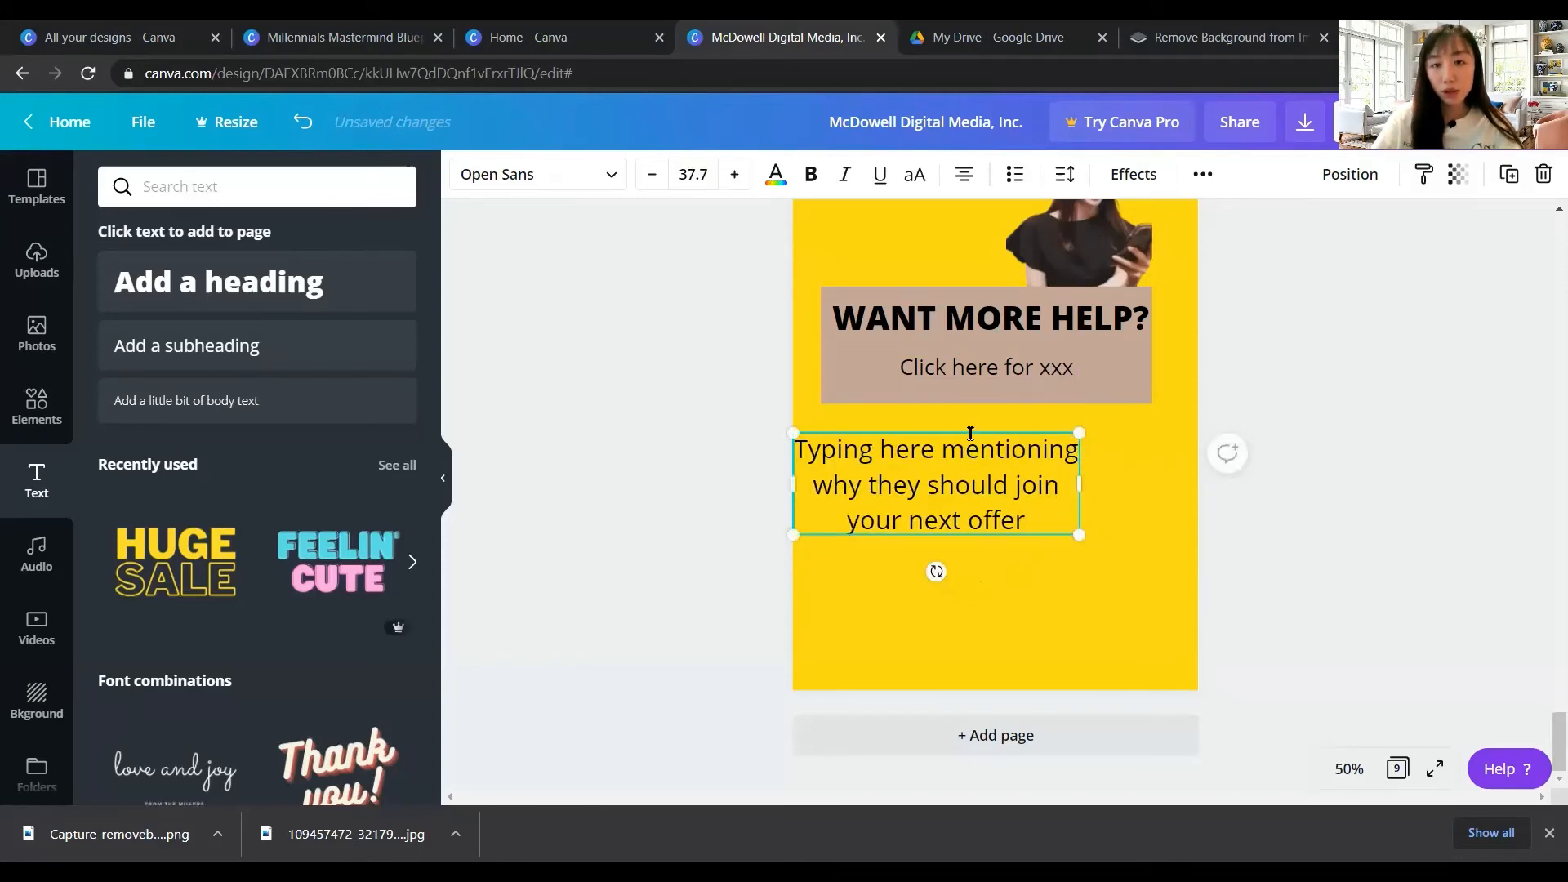
{"action": "left_click_drag", "start_coordinate": [970, 433], "coordinate": [1021, 438]}
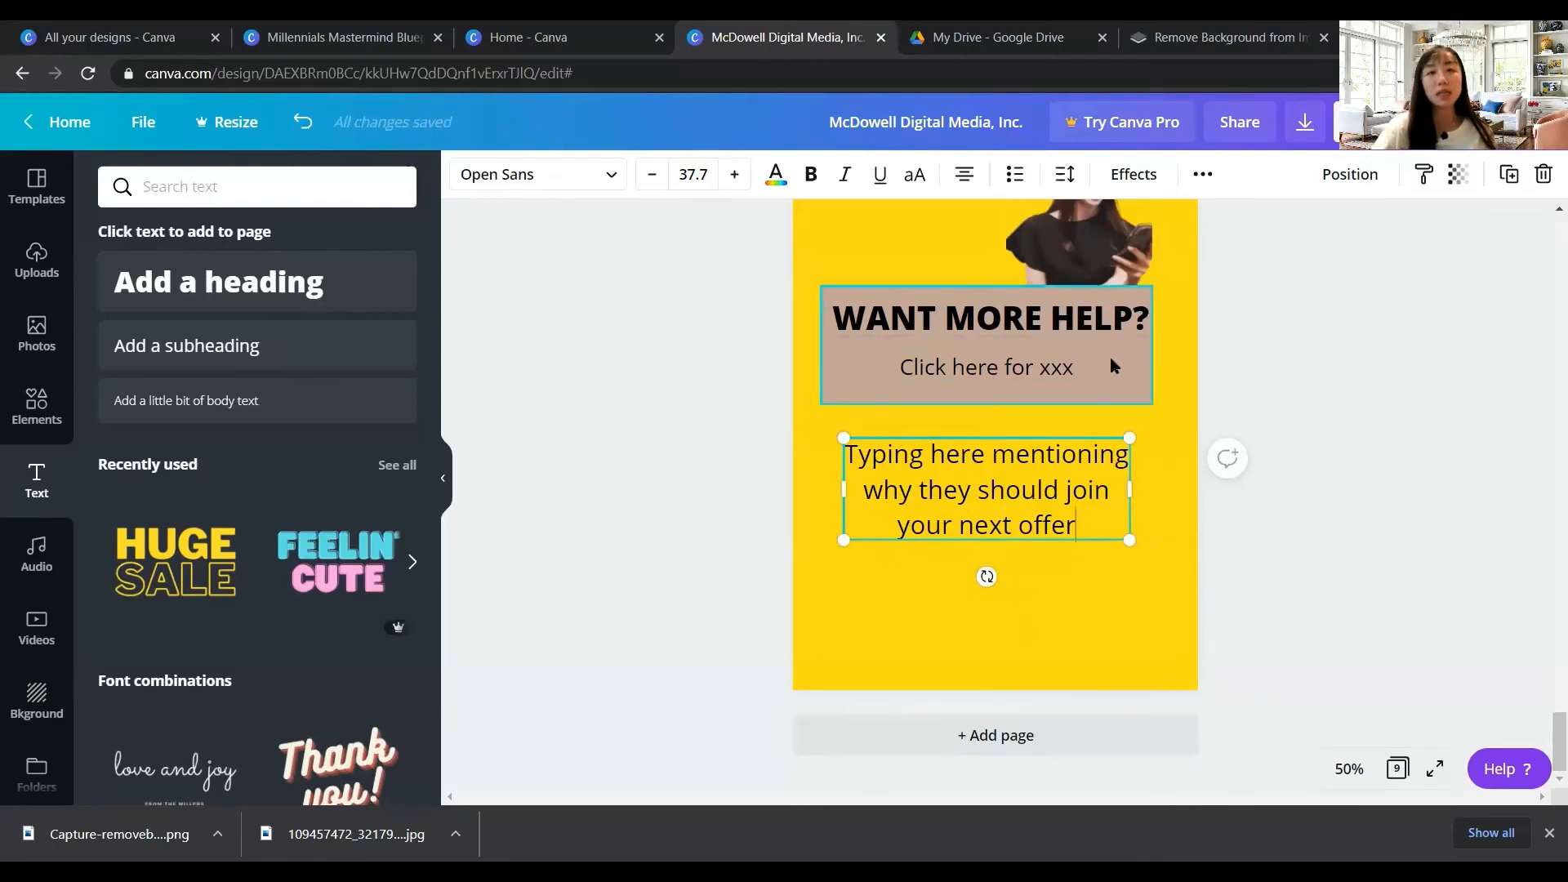
Add the solid rectangle with an offset shadow from the rectangle elements and place it centred beneath the "Typing here mentioning" text
{"action": "left_click", "coordinate": [1126, 380]}
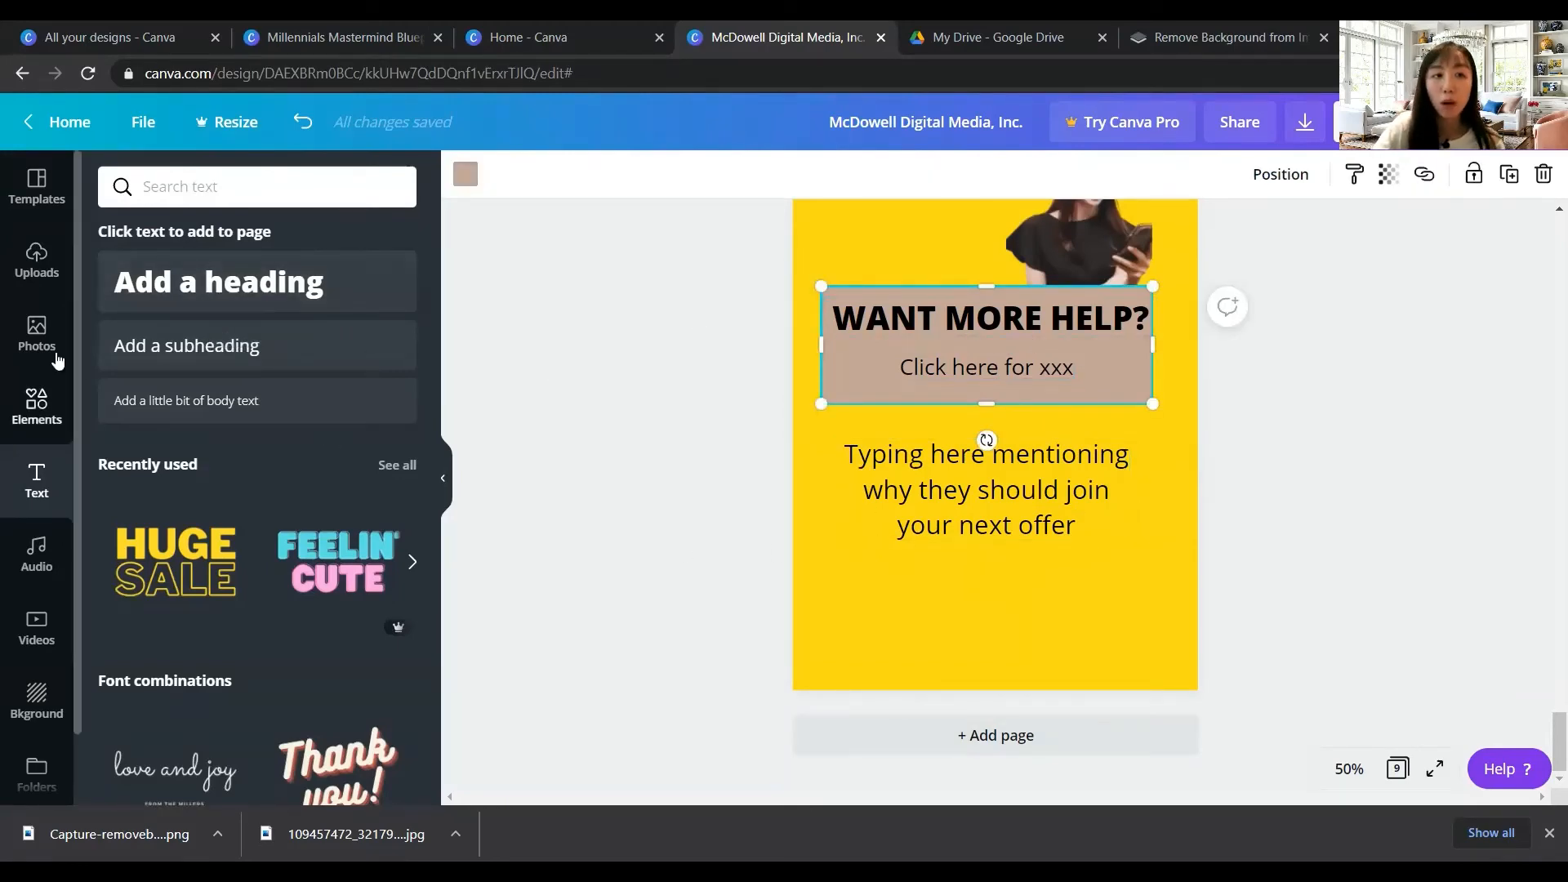
{"action": "left_click", "coordinate": [278, 195]}
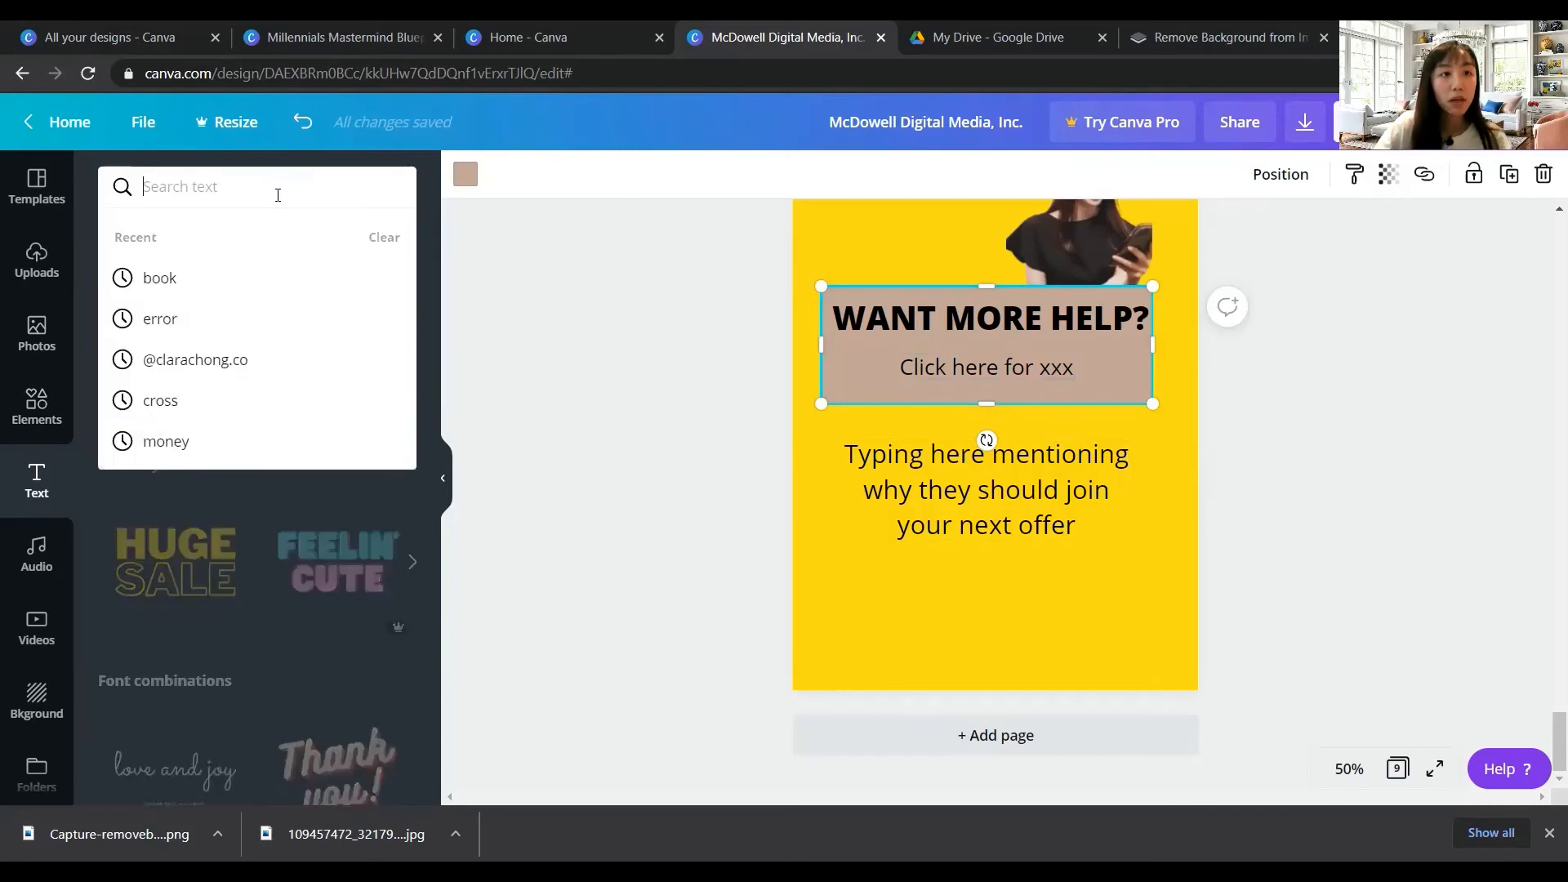
{"action": "left_click", "coordinate": [37, 406]}
{"action": "scroll", "coordinate": [243, 526], "scroll_direction": "down", "scroll_amount": 4}
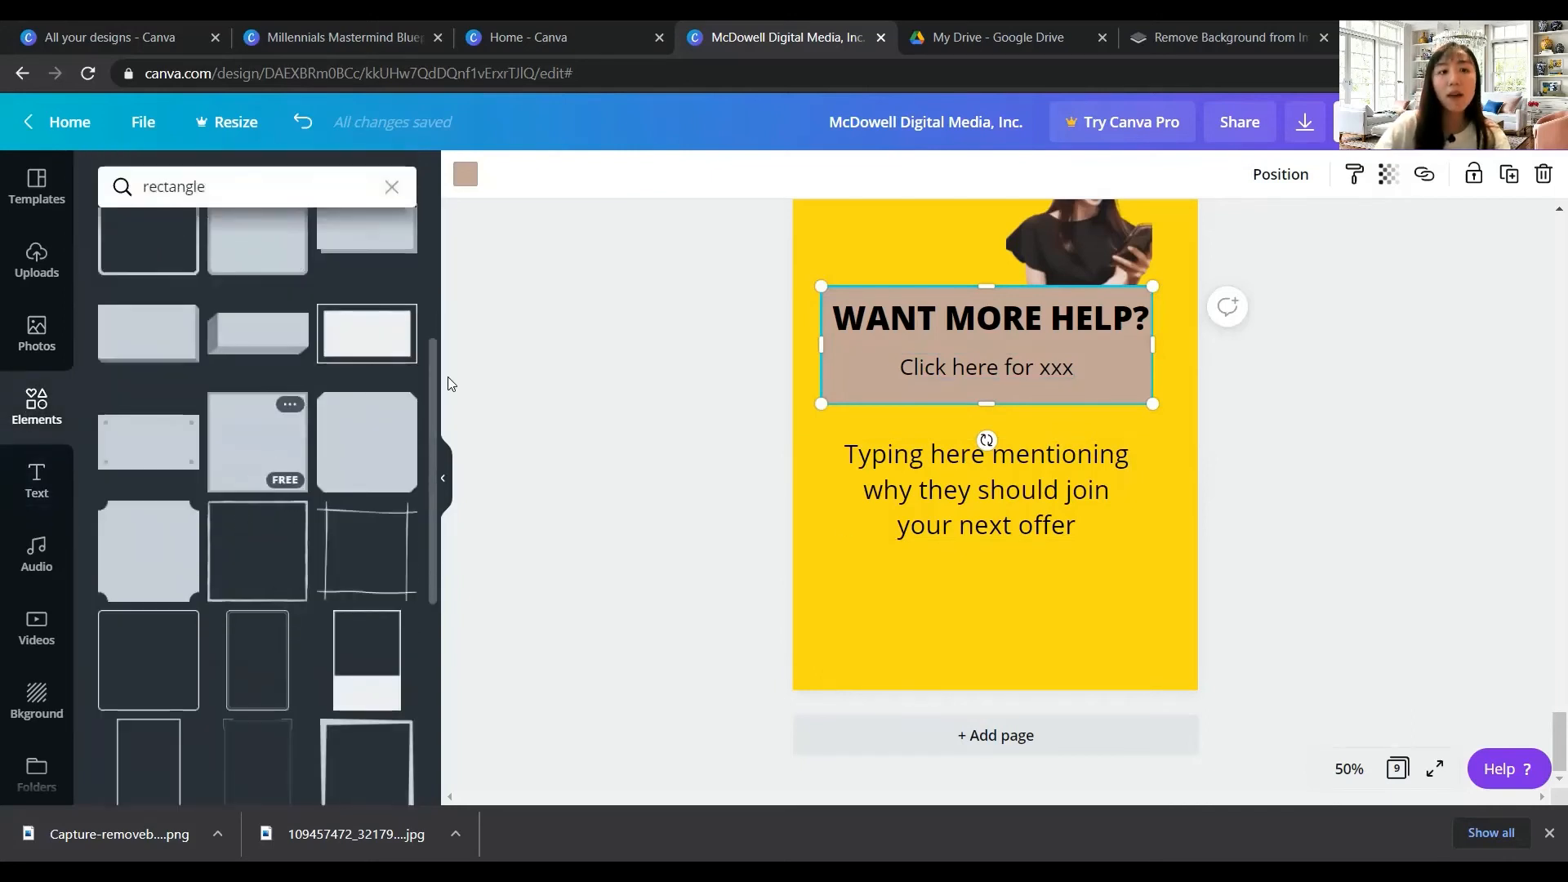
{"action": "scroll", "coordinate": [237, 429], "scroll_direction": "down", "scroll_amount": 3}
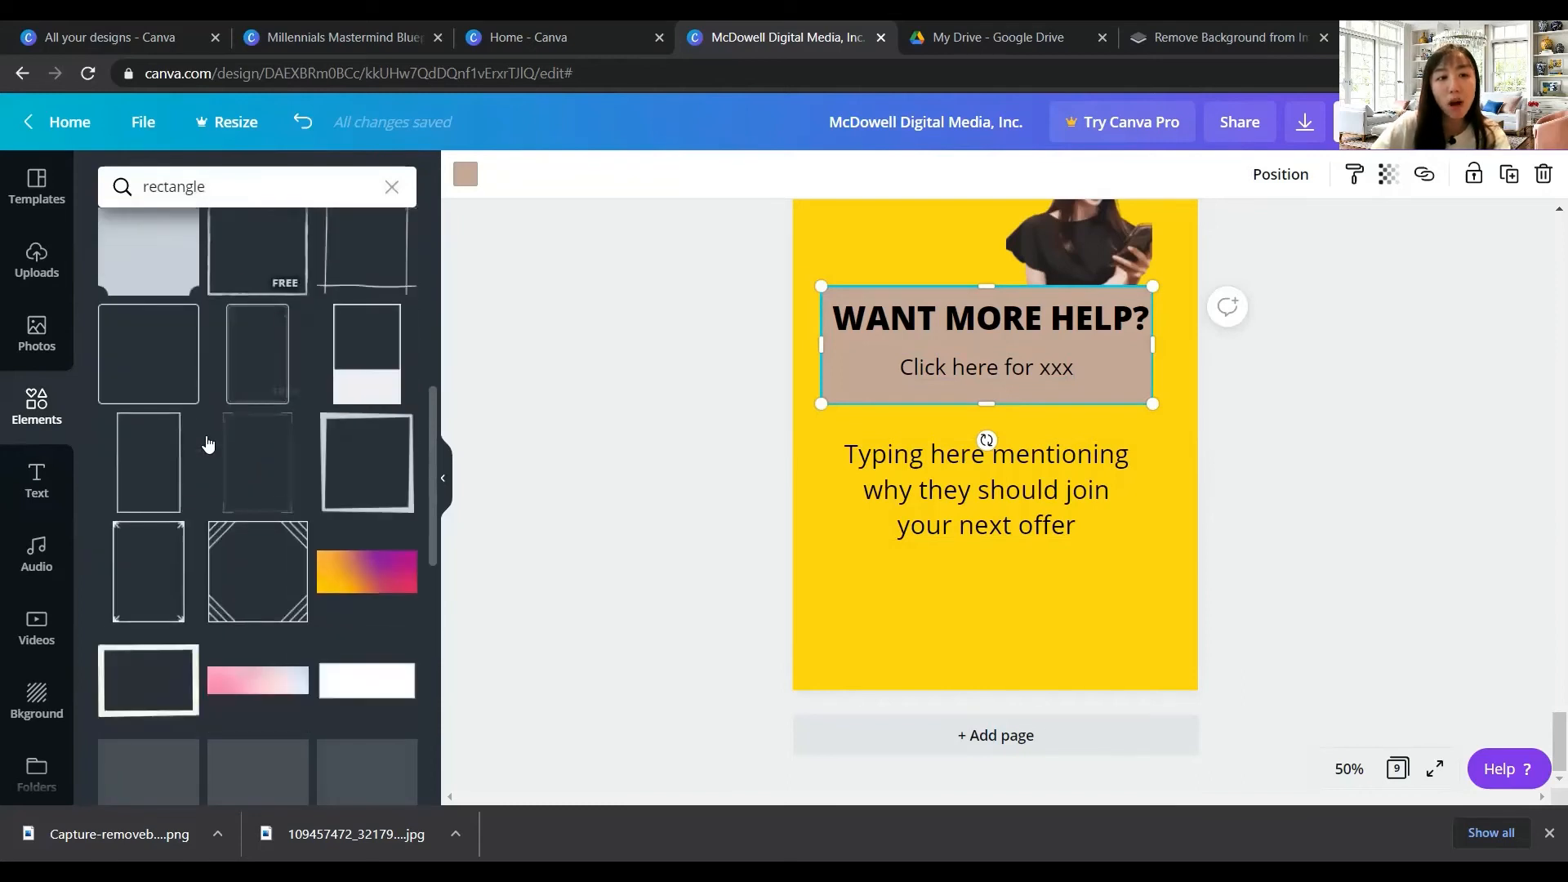
{"action": "scroll", "coordinate": [210, 445], "scroll_direction": "up", "scroll_amount": 6}
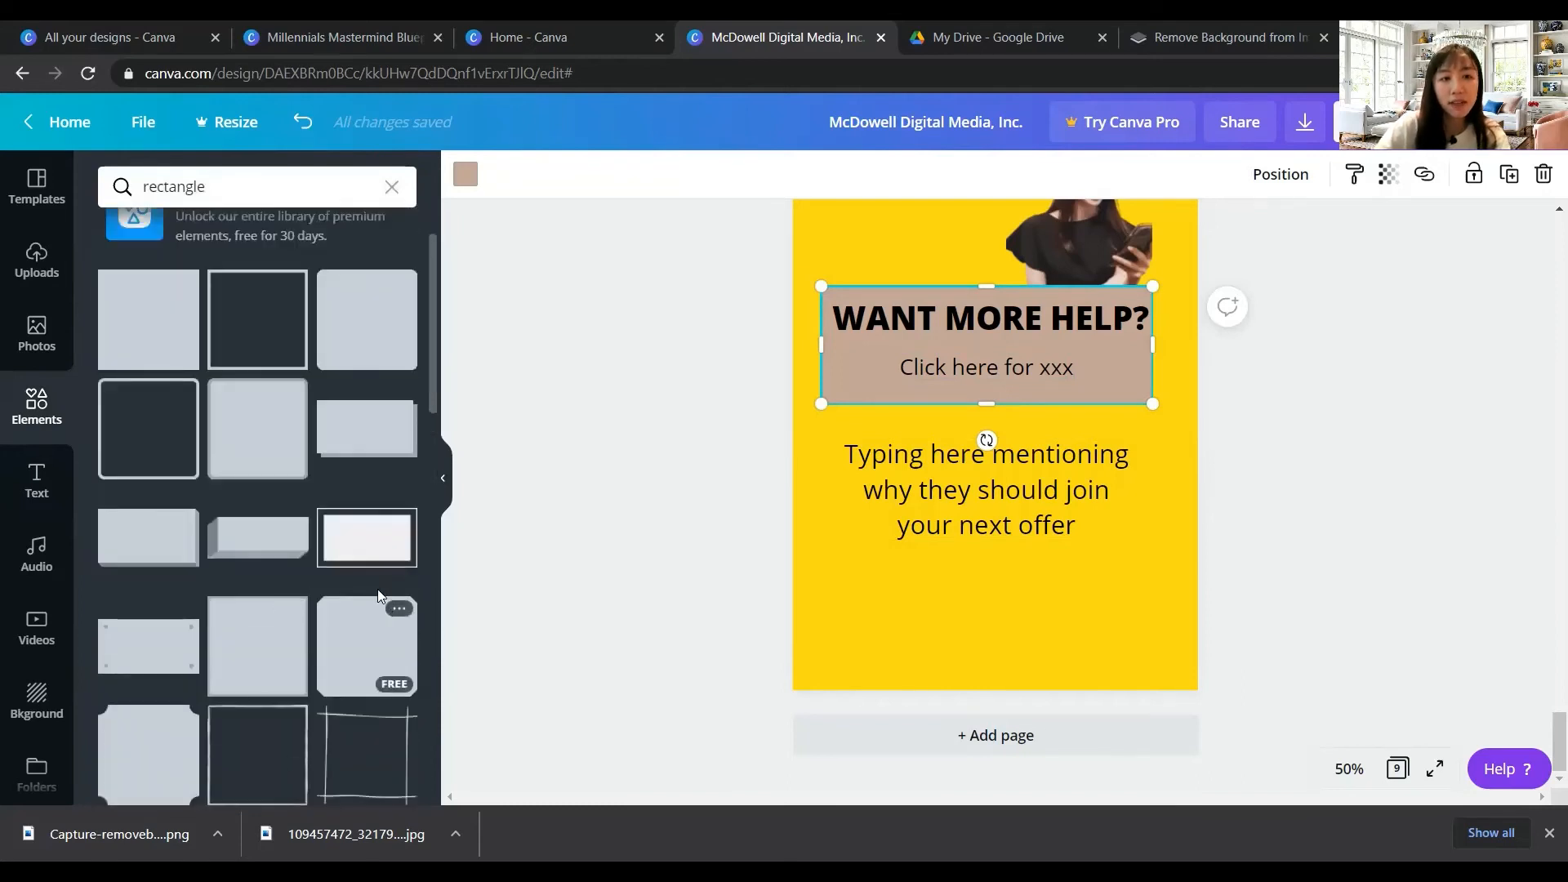
{"action": "left_click", "coordinate": [367, 427]}
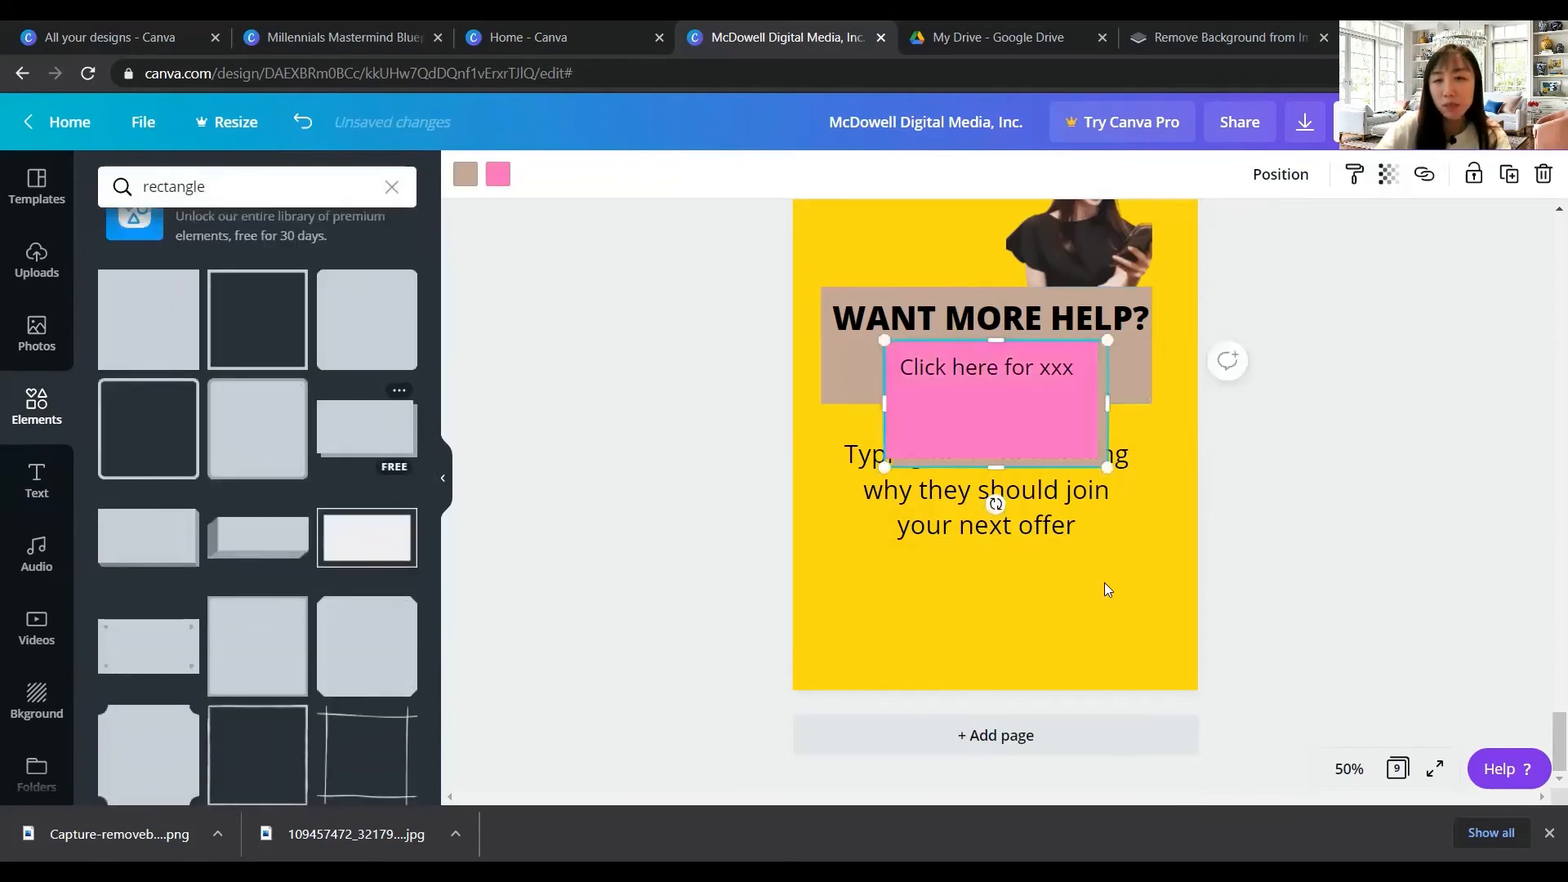
{"action": "left_click_drag", "start_coordinate": [1011, 438], "coordinate": [1032, 634]}
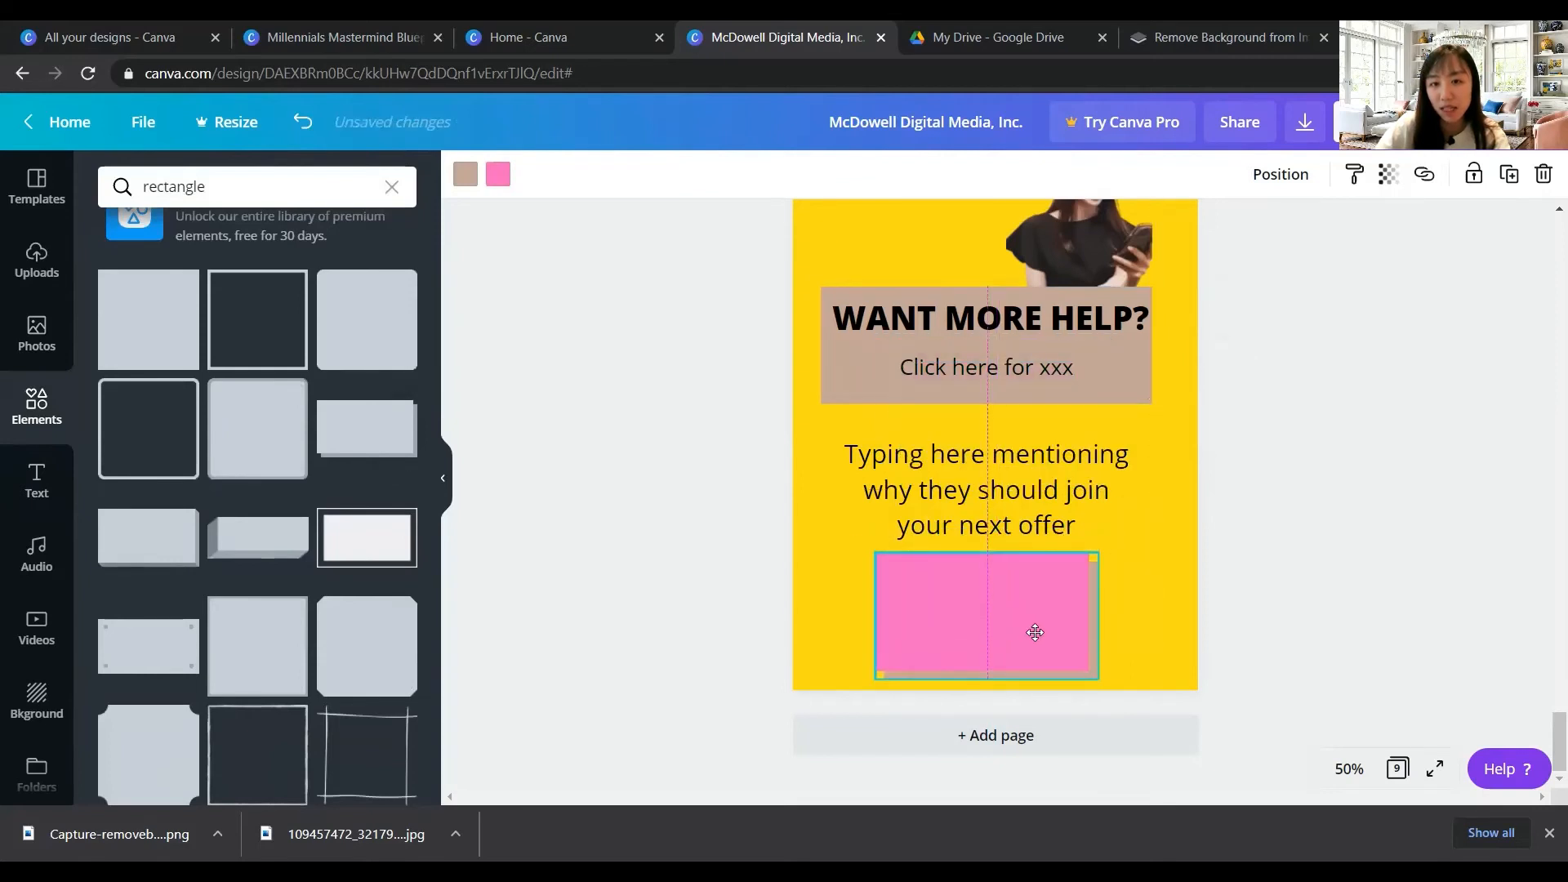
Recolour the new rectangle's pink face to dark navy #062B5D and resize the shape to be slightly wider and shorter
{"action": "left_click", "coordinate": [498, 173]}
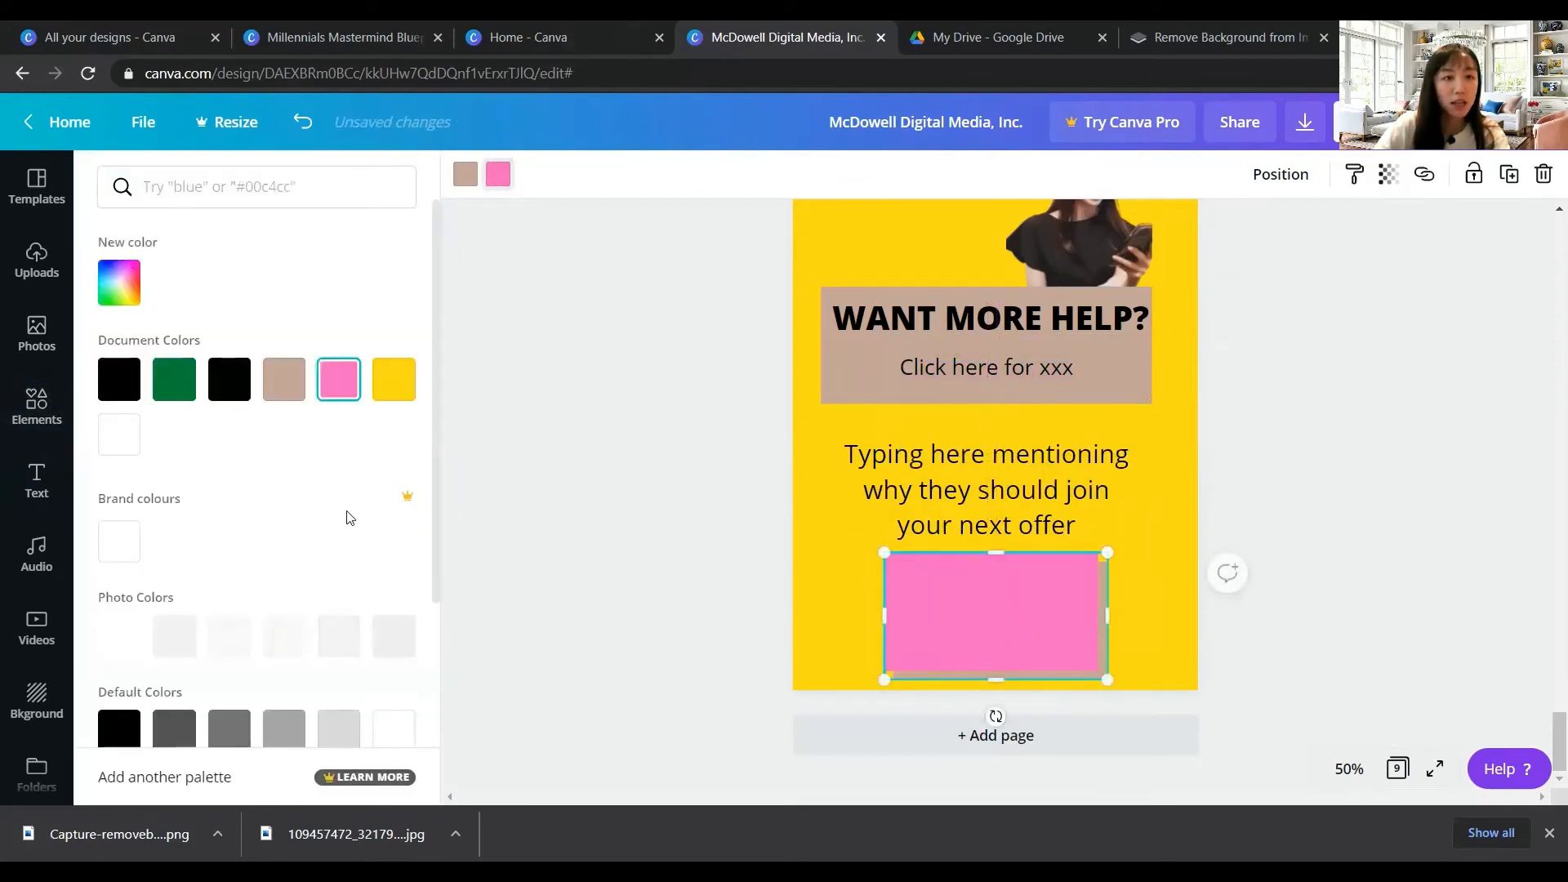
{"action": "scroll", "coordinate": [327, 531], "scroll_direction": "down", "scroll_amount": 2}
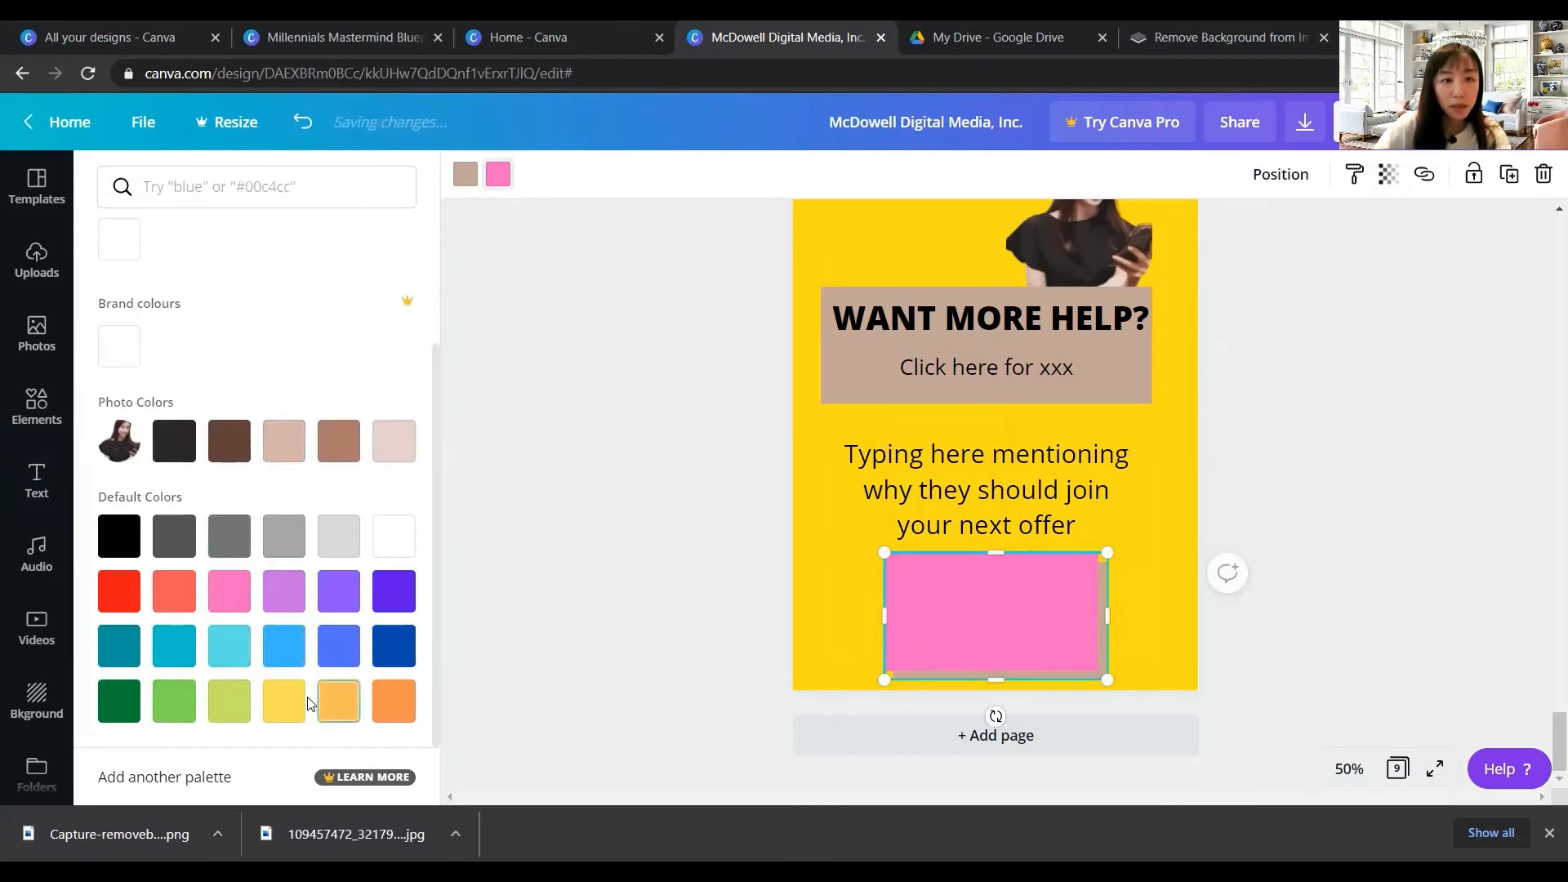
{"action": "left_click", "coordinate": [377, 651]}
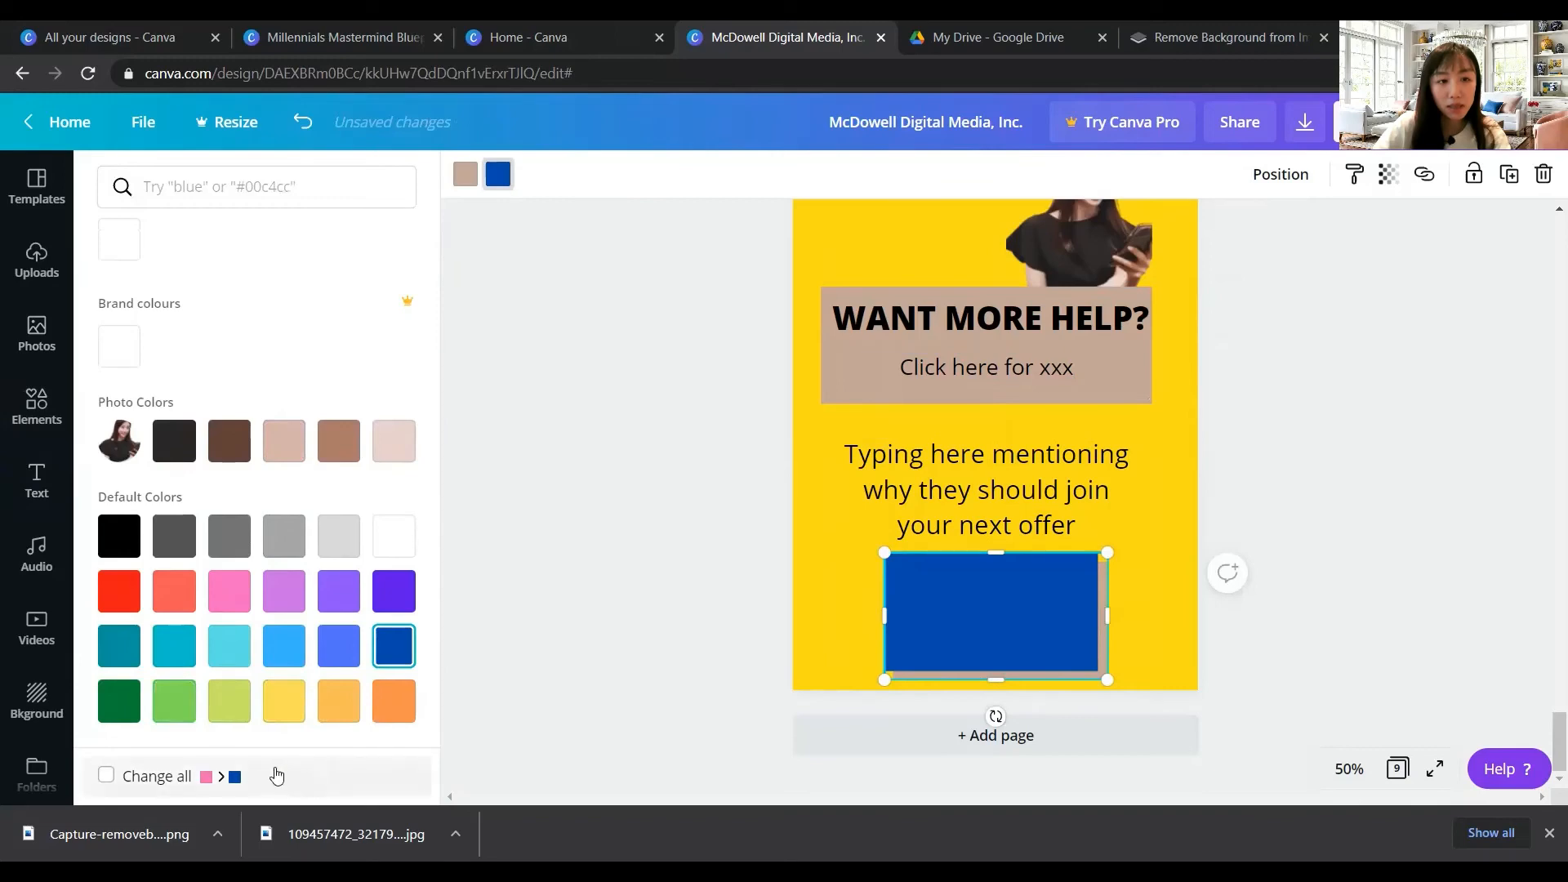
{"action": "left_click", "coordinate": [237, 784]}
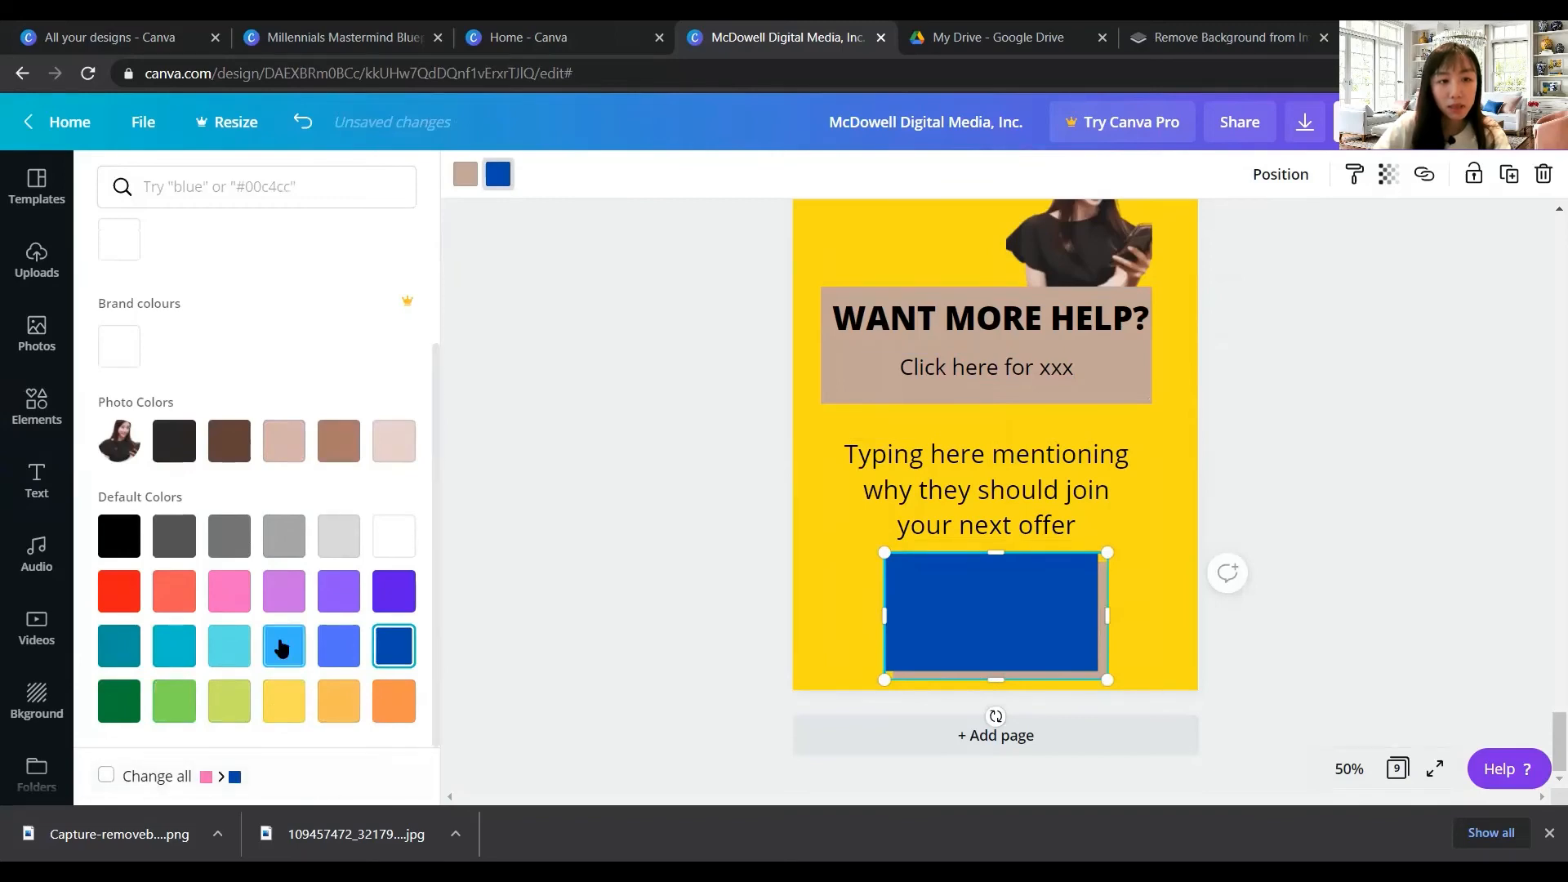
{"action": "left_click", "coordinate": [119, 283]}
{"action": "mouse_move", "coordinate": [387, 412]}
{"action": "left_mouse_down"}
{"action": "mouse_move", "coordinate": [371, 434]}
{"action": "mouse_move", "coordinate": [370, 403]}
{"action": "left_mouse_up"}
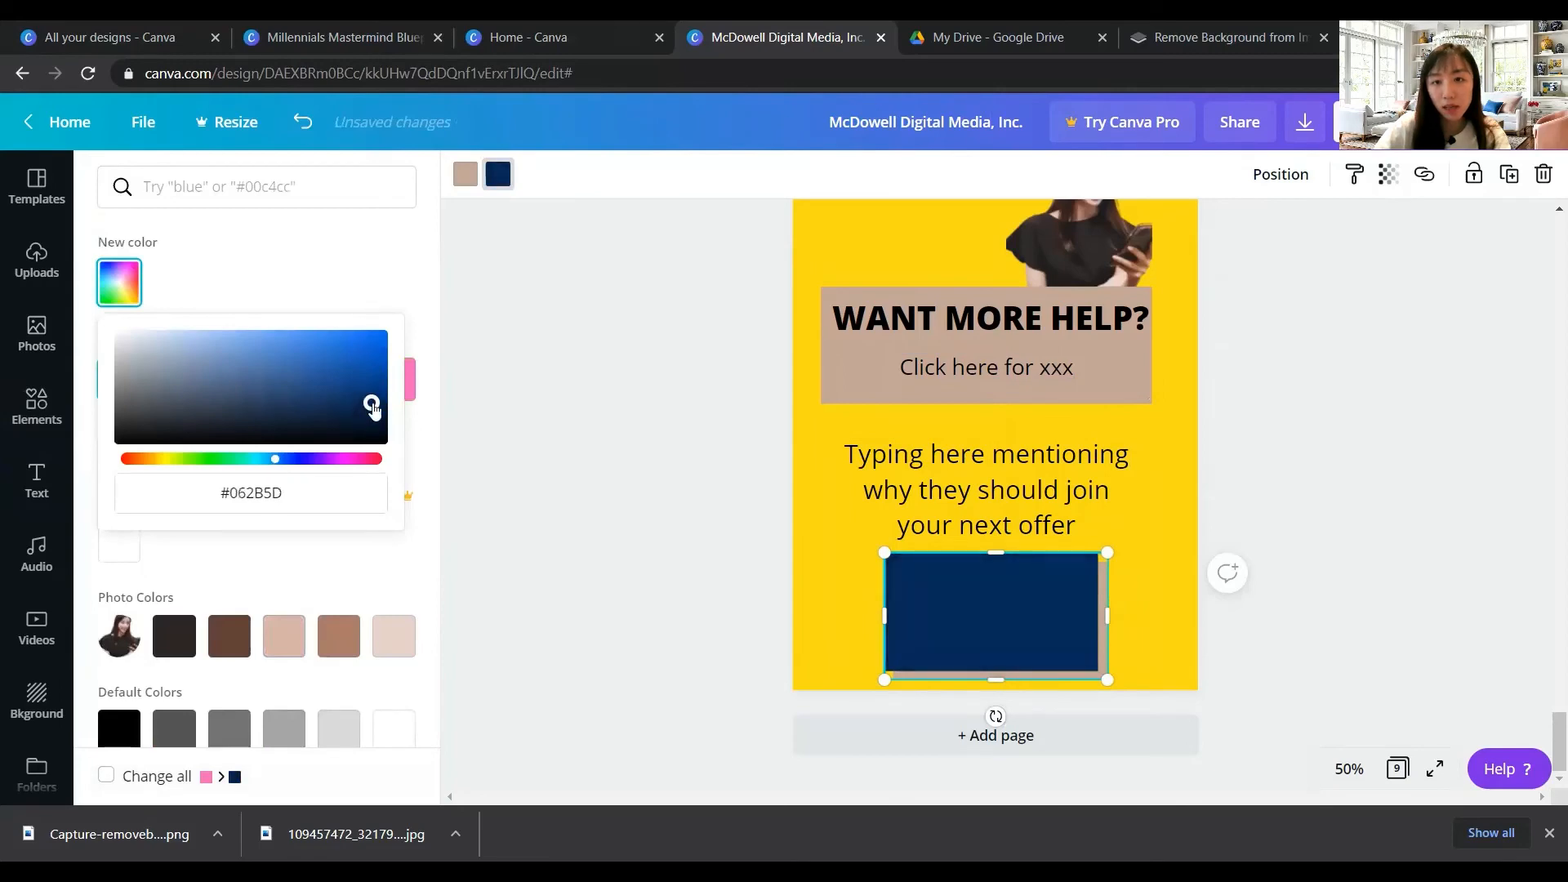
{"action": "left_click_drag", "start_coordinate": [1108, 616], "coordinate": [1043, 617]}
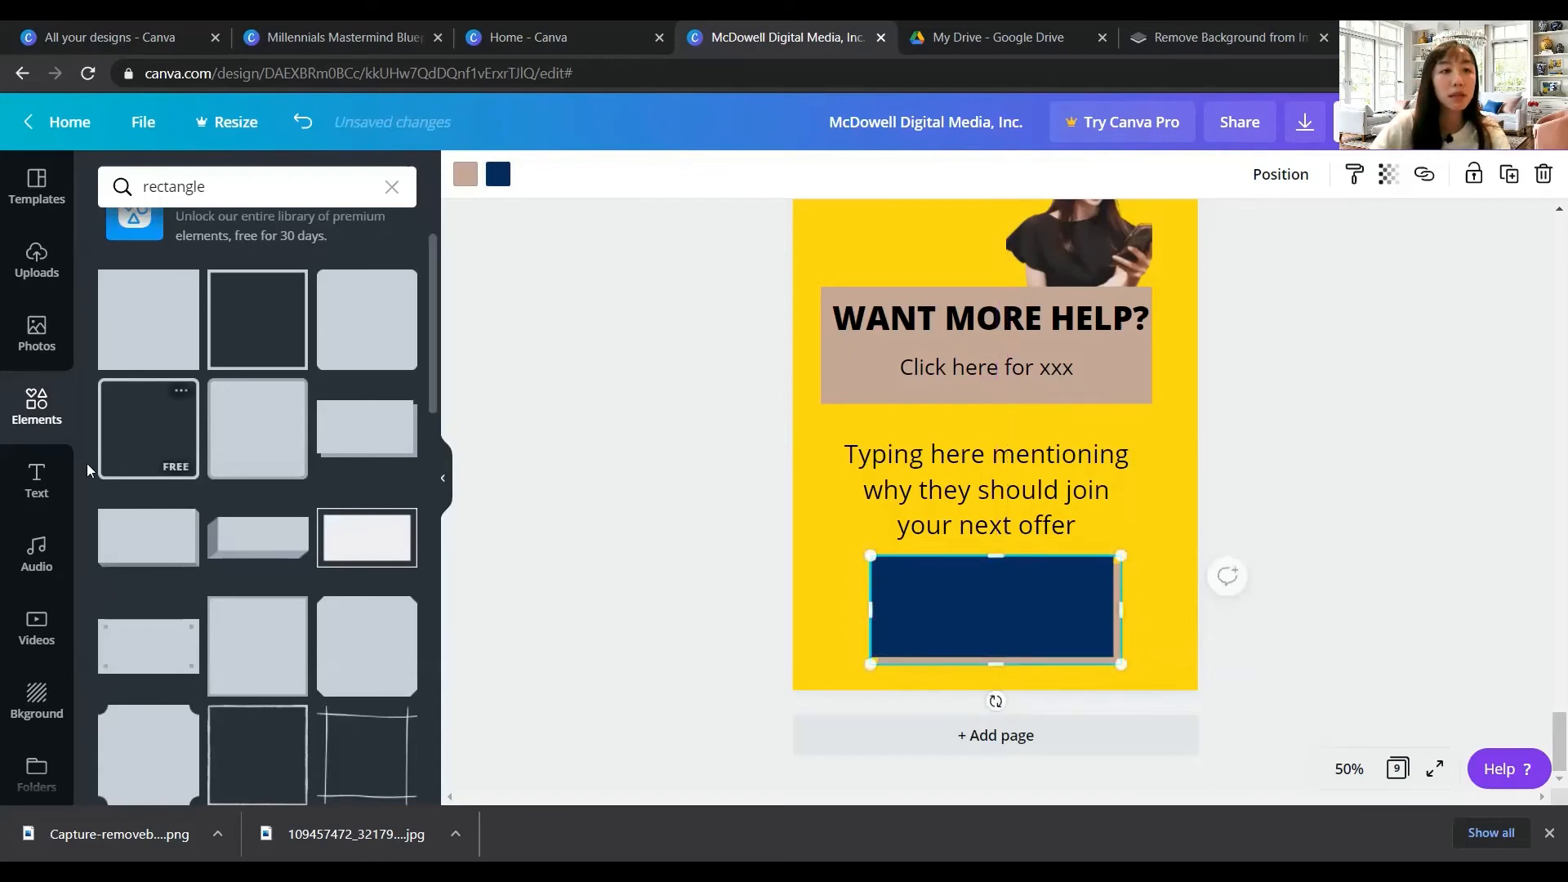
Add a heading reading "Click here to take action" over the navy rectangle
{"action": "left_click", "coordinate": [37, 481]}
{"action": "left_click", "coordinate": [245, 294]}
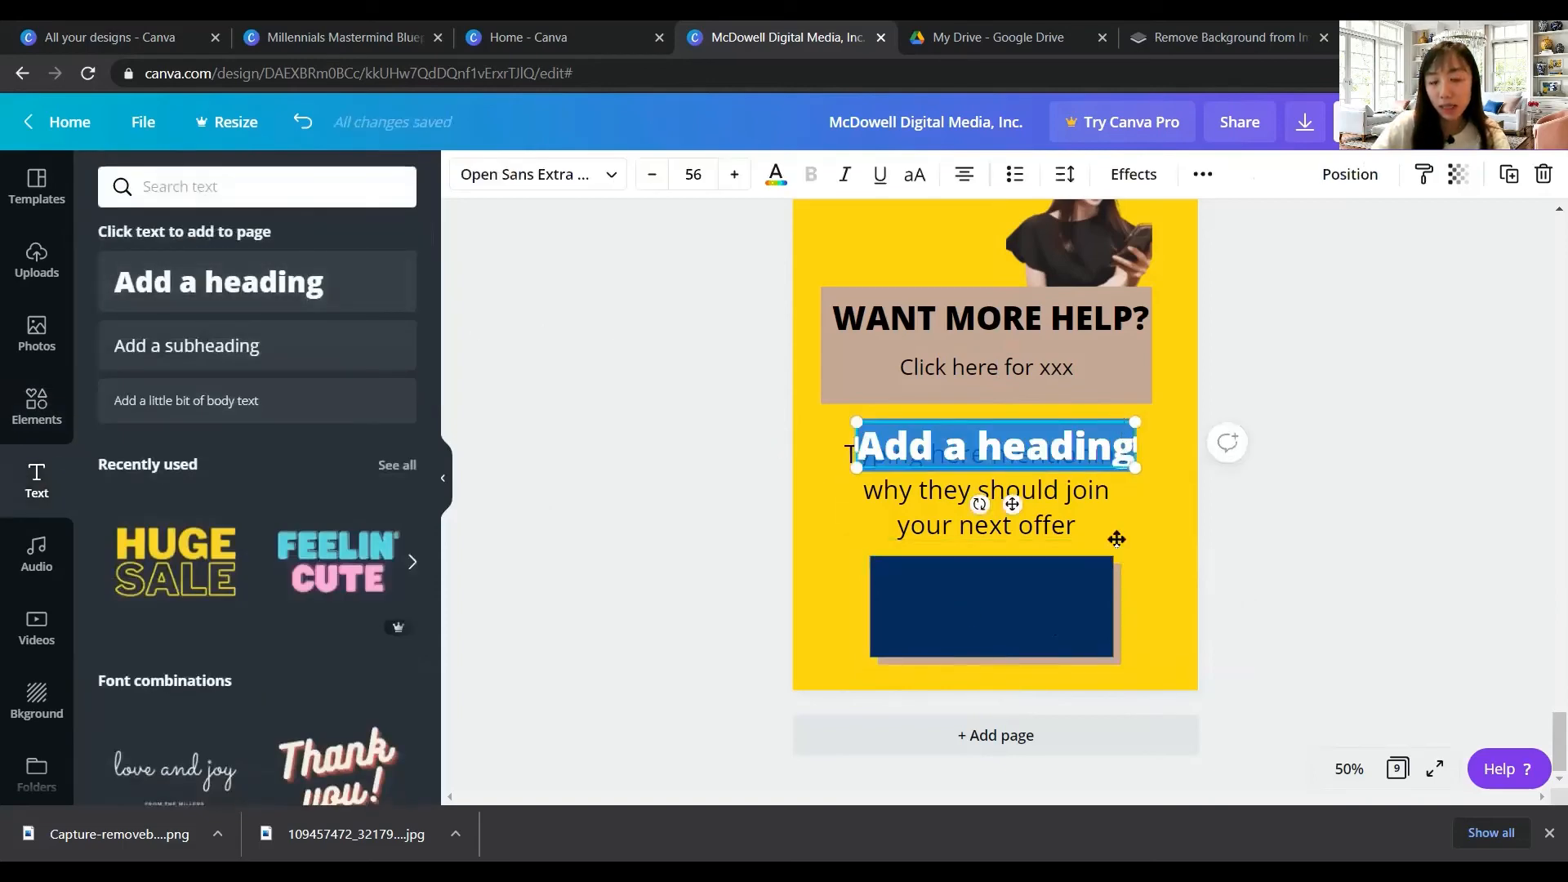
{"action": "left_click_drag", "start_coordinate": [1119, 420], "coordinate": [1130, 585]}
{"action": "type", "text": "Clci"}
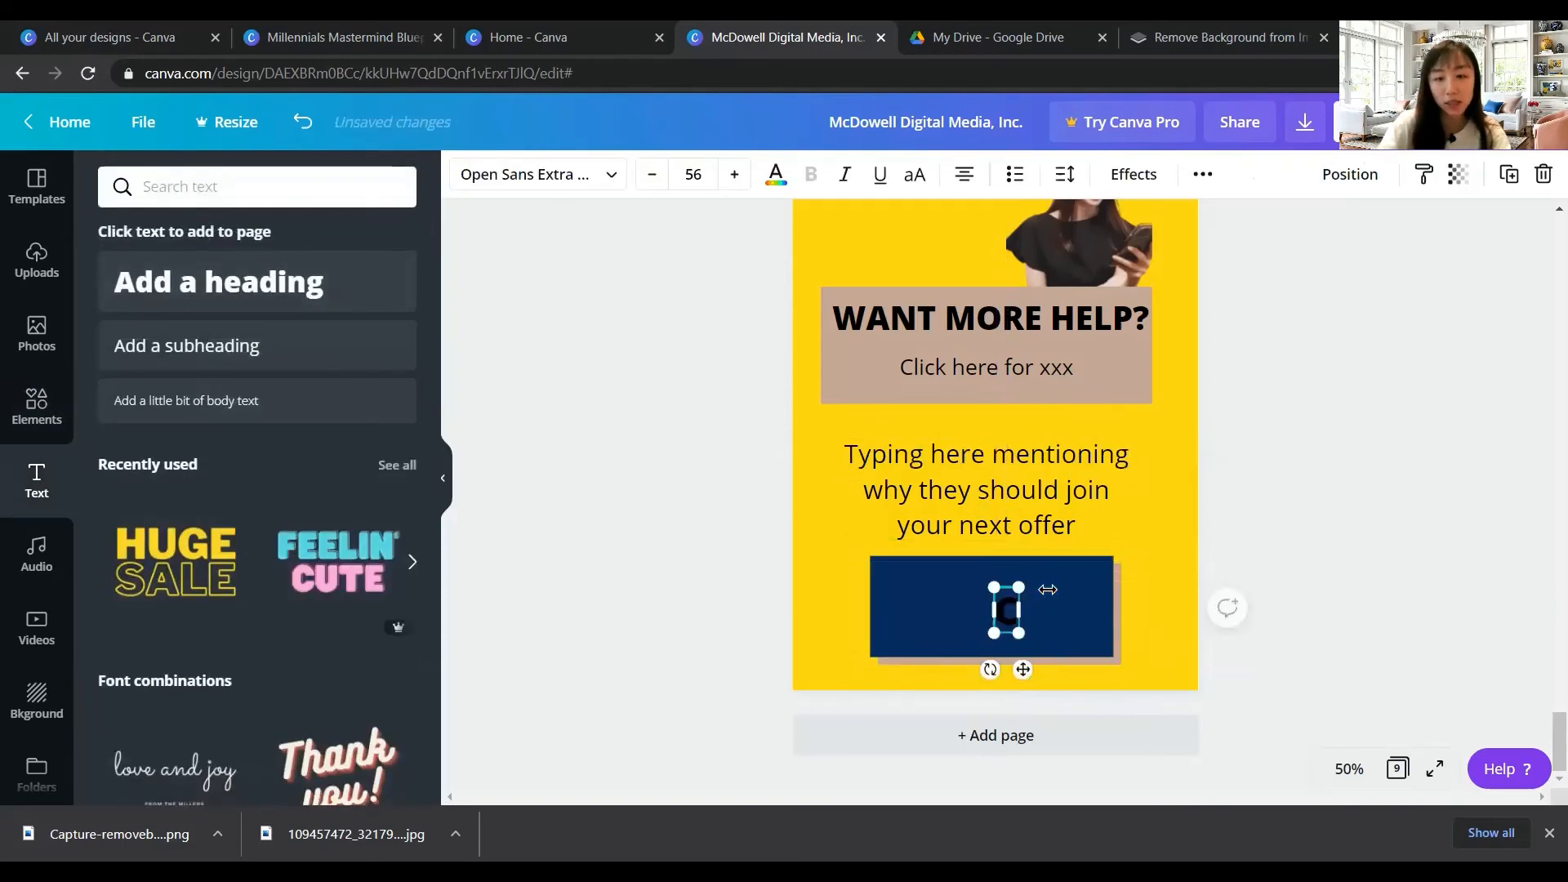
{"action": "key", "text": "BackSpace"}
{"action": "key", "text": "BackSpace"}
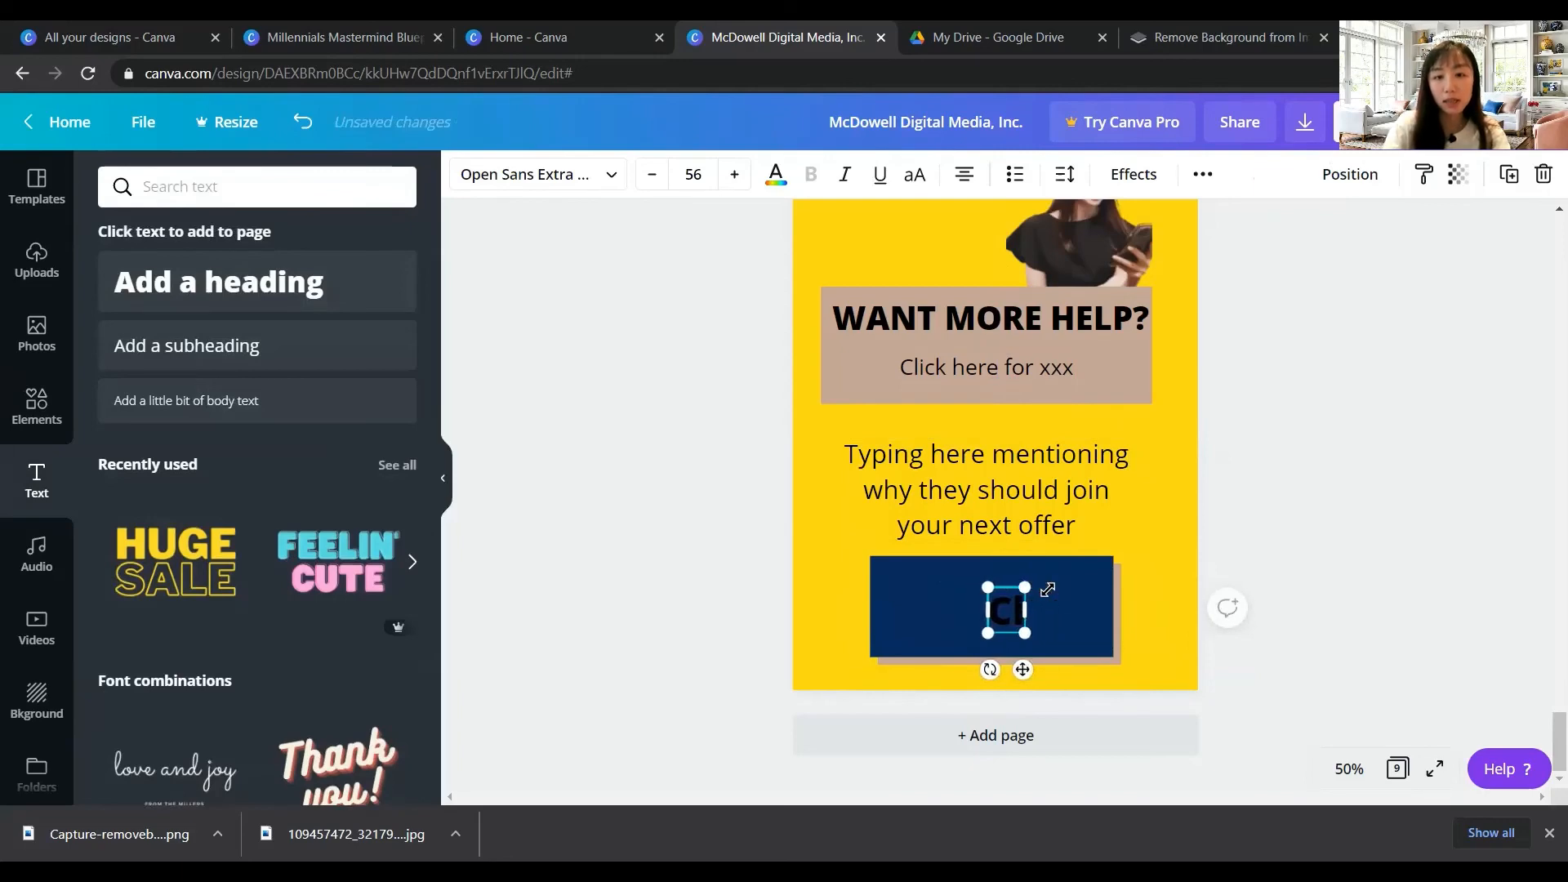
{"action": "type", "text": "ick here "}
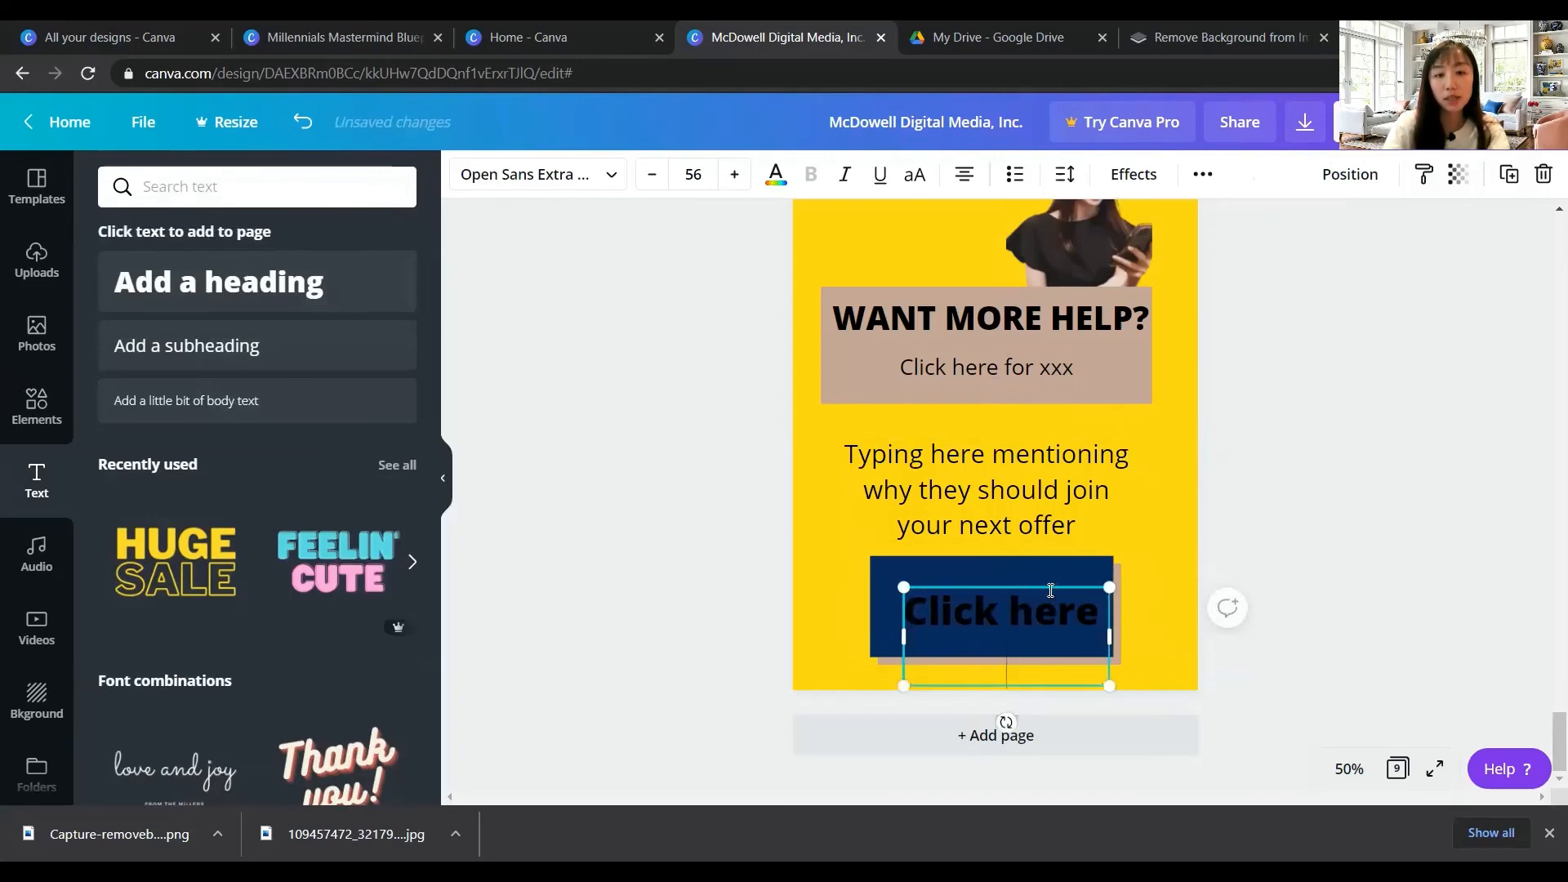
{"action": "type", "text": "to take ac"}
{"action": "type", "text": "tion"}
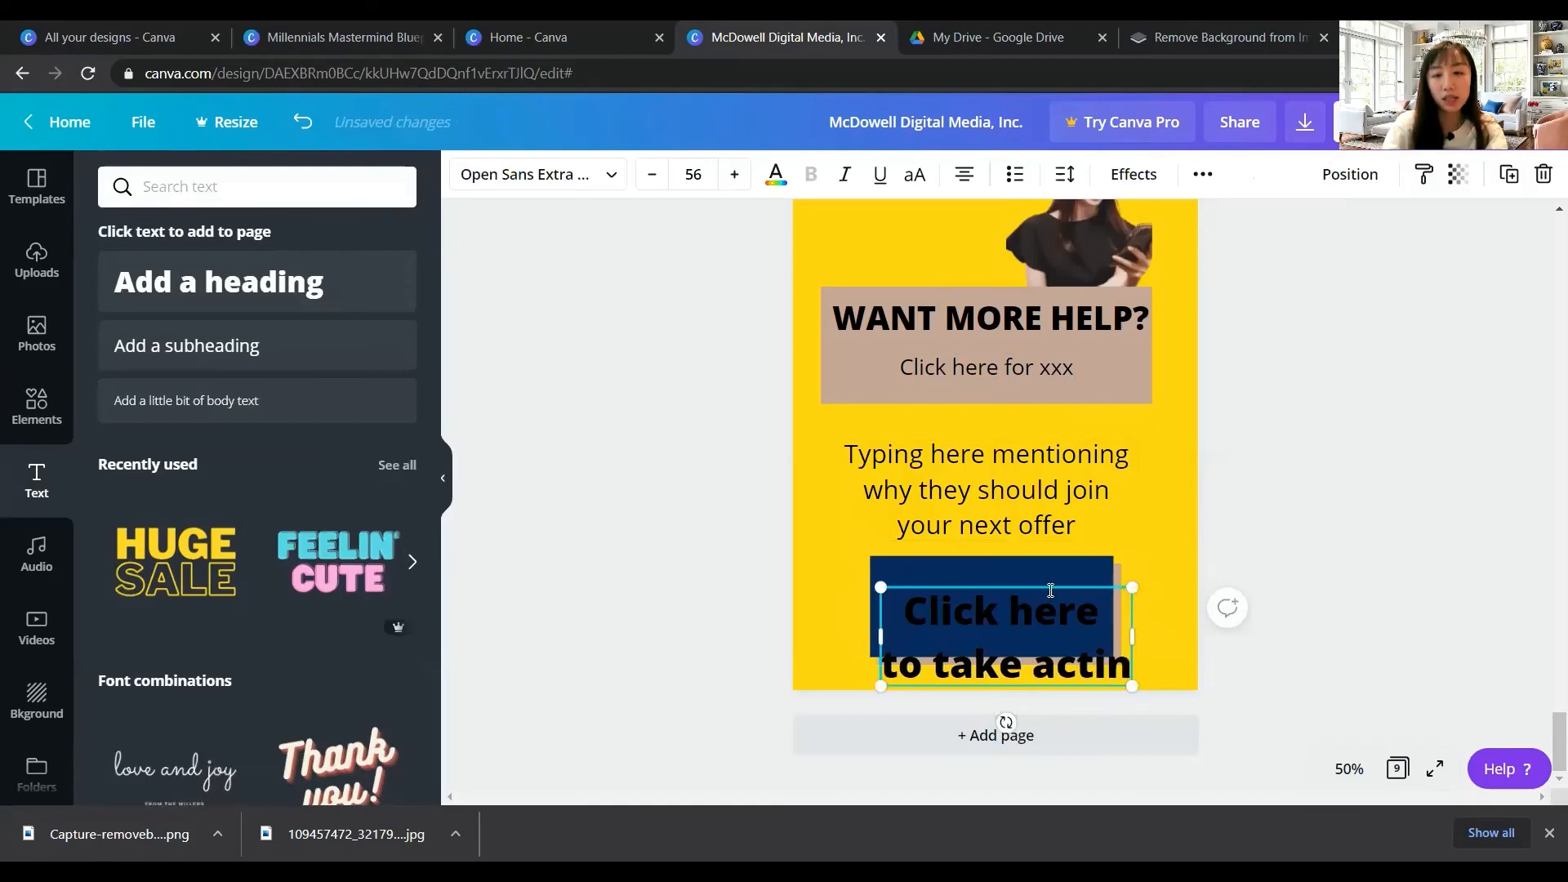
{"action": "key", "text": "BackSpace"}
{"action": "type", "text": "on"}
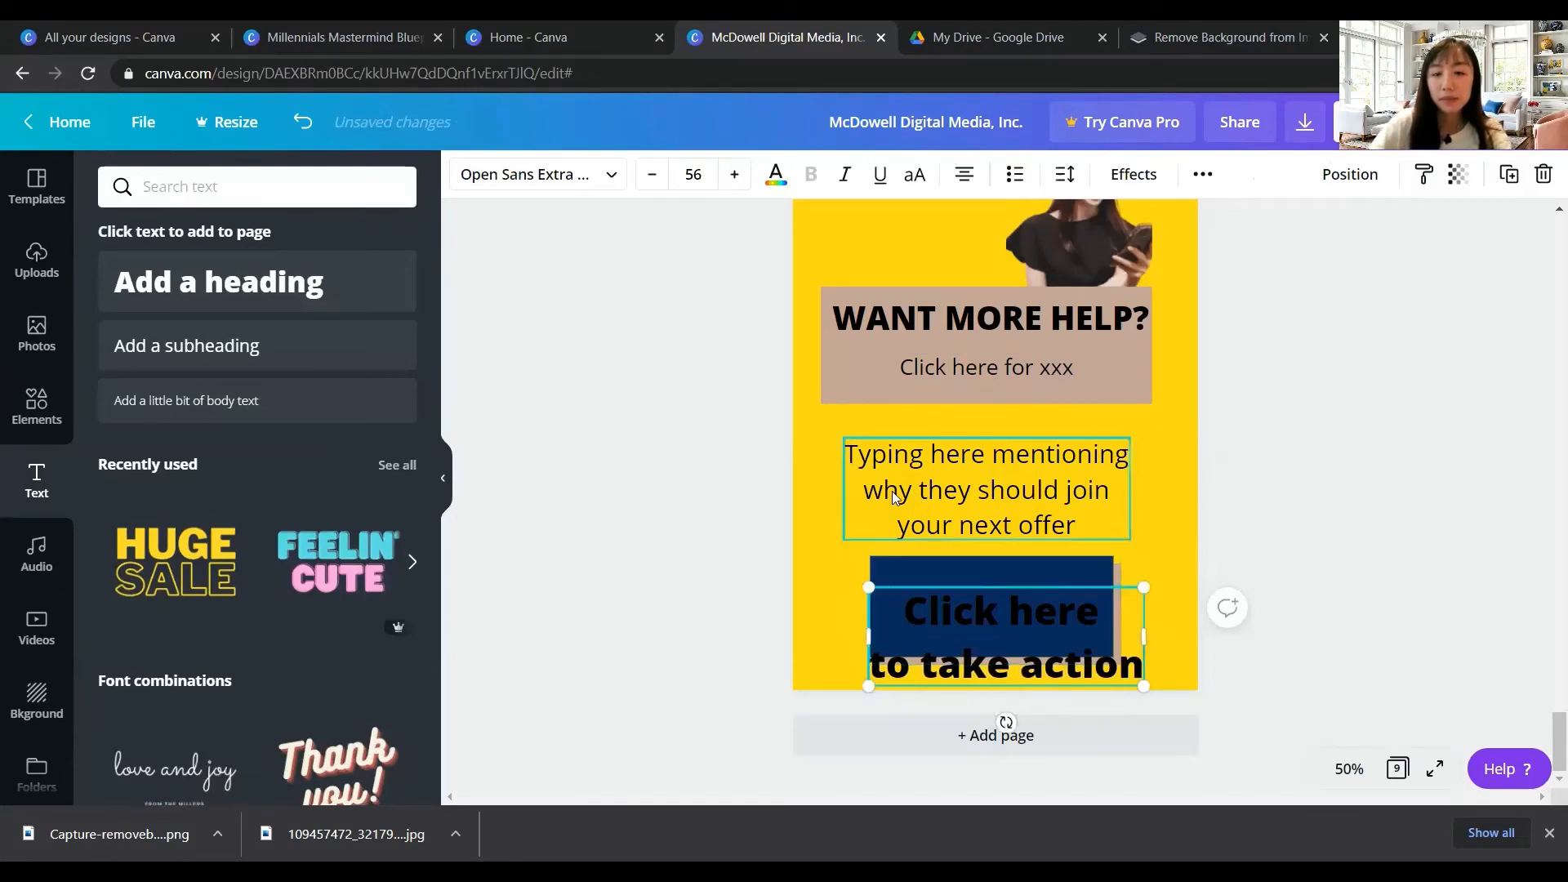
Make the "Click here to take action" text white, shrink it to size 39.3 and centre it inside the navy rectangle
{"action": "left_click_drag", "start_coordinate": [904, 613], "coordinate": [1140, 664]}
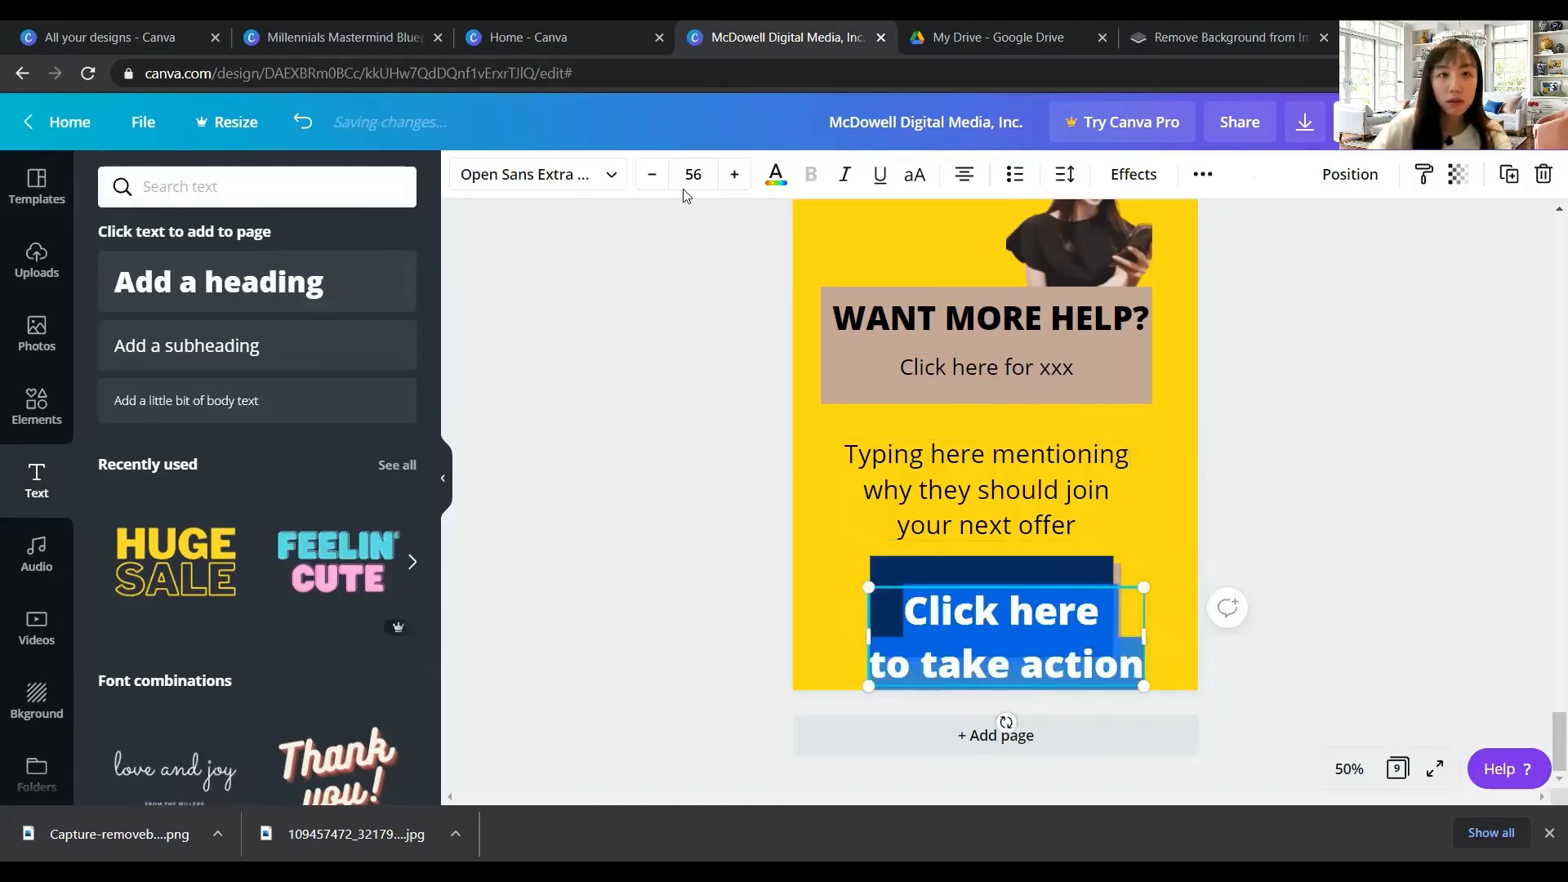
{"action": "left_click", "coordinate": [774, 175]}
{"action": "left_click", "coordinate": [174, 434]}
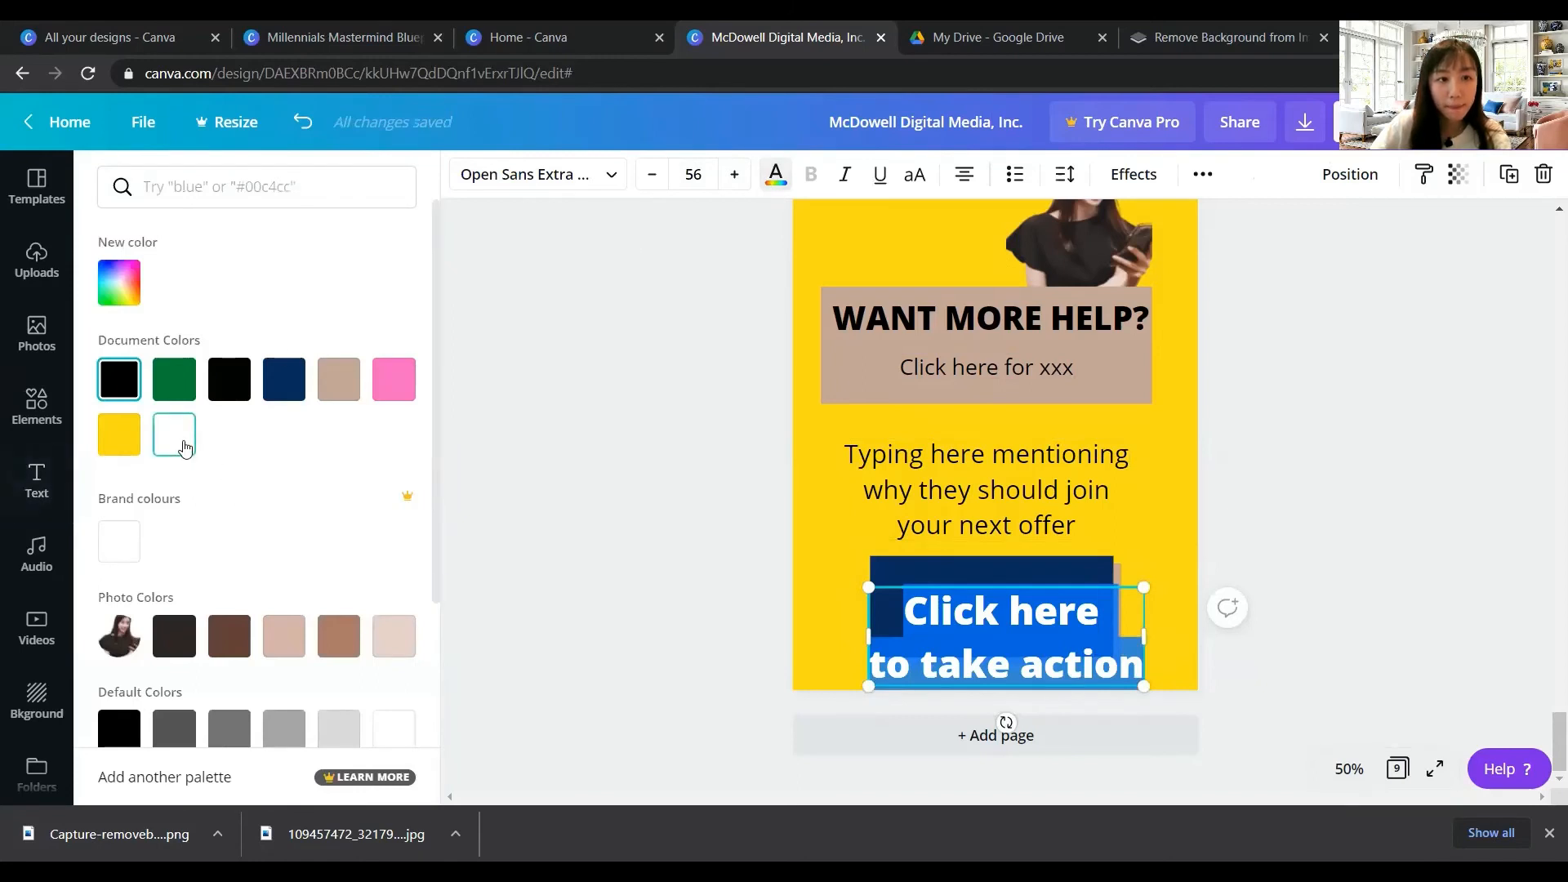
{"action": "left_click_drag", "start_coordinate": [1140, 688], "coordinate": [1063, 658]}
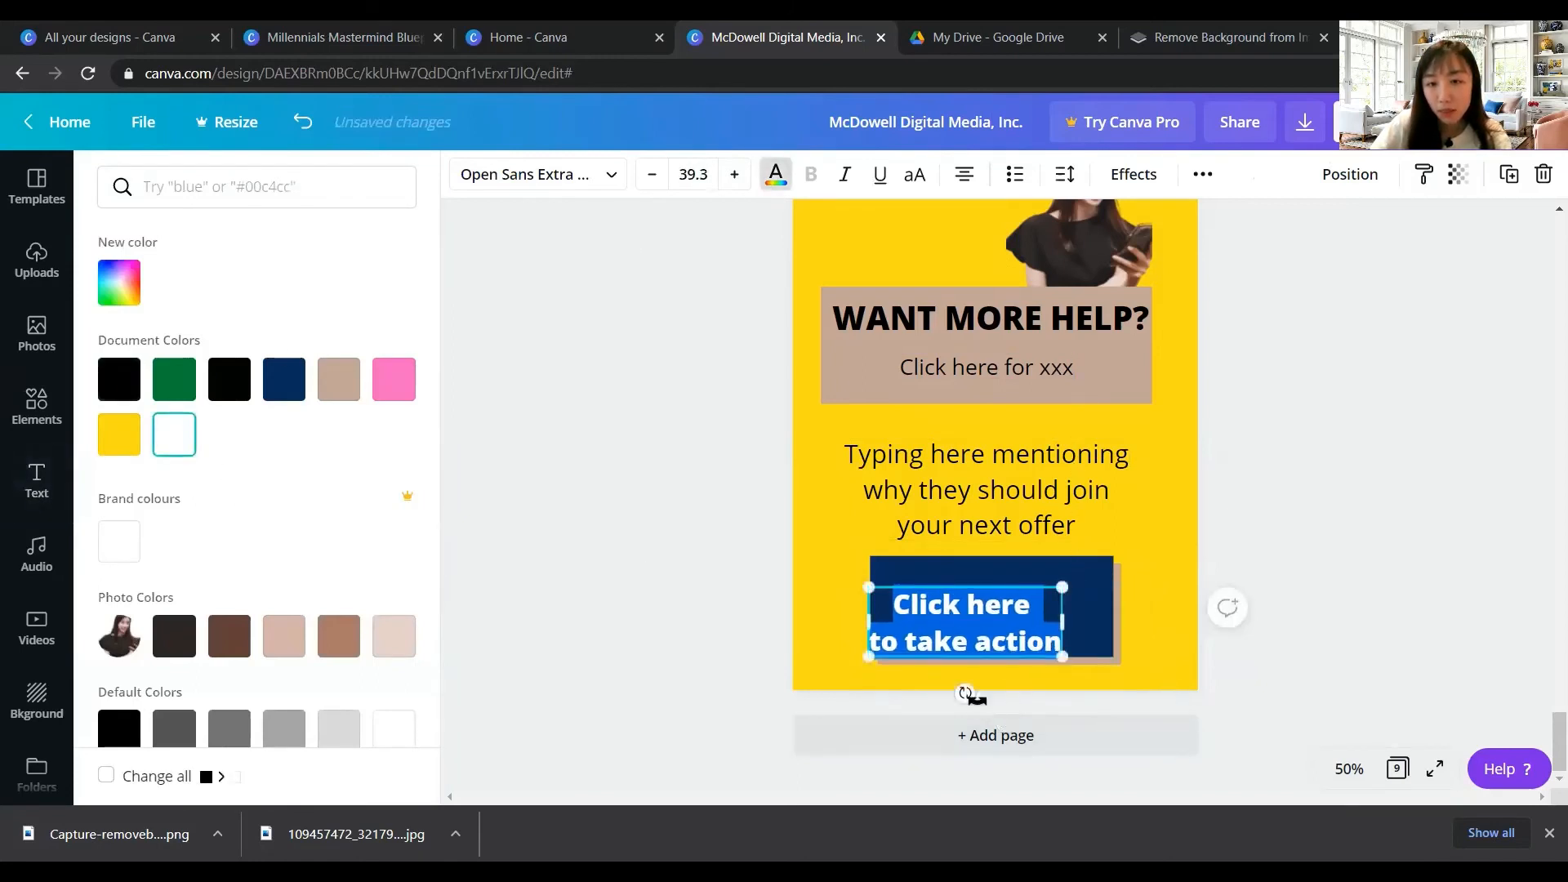
{"action": "left_click_drag", "start_coordinate": [1021, 584], "coordinate": [1047, 573]}
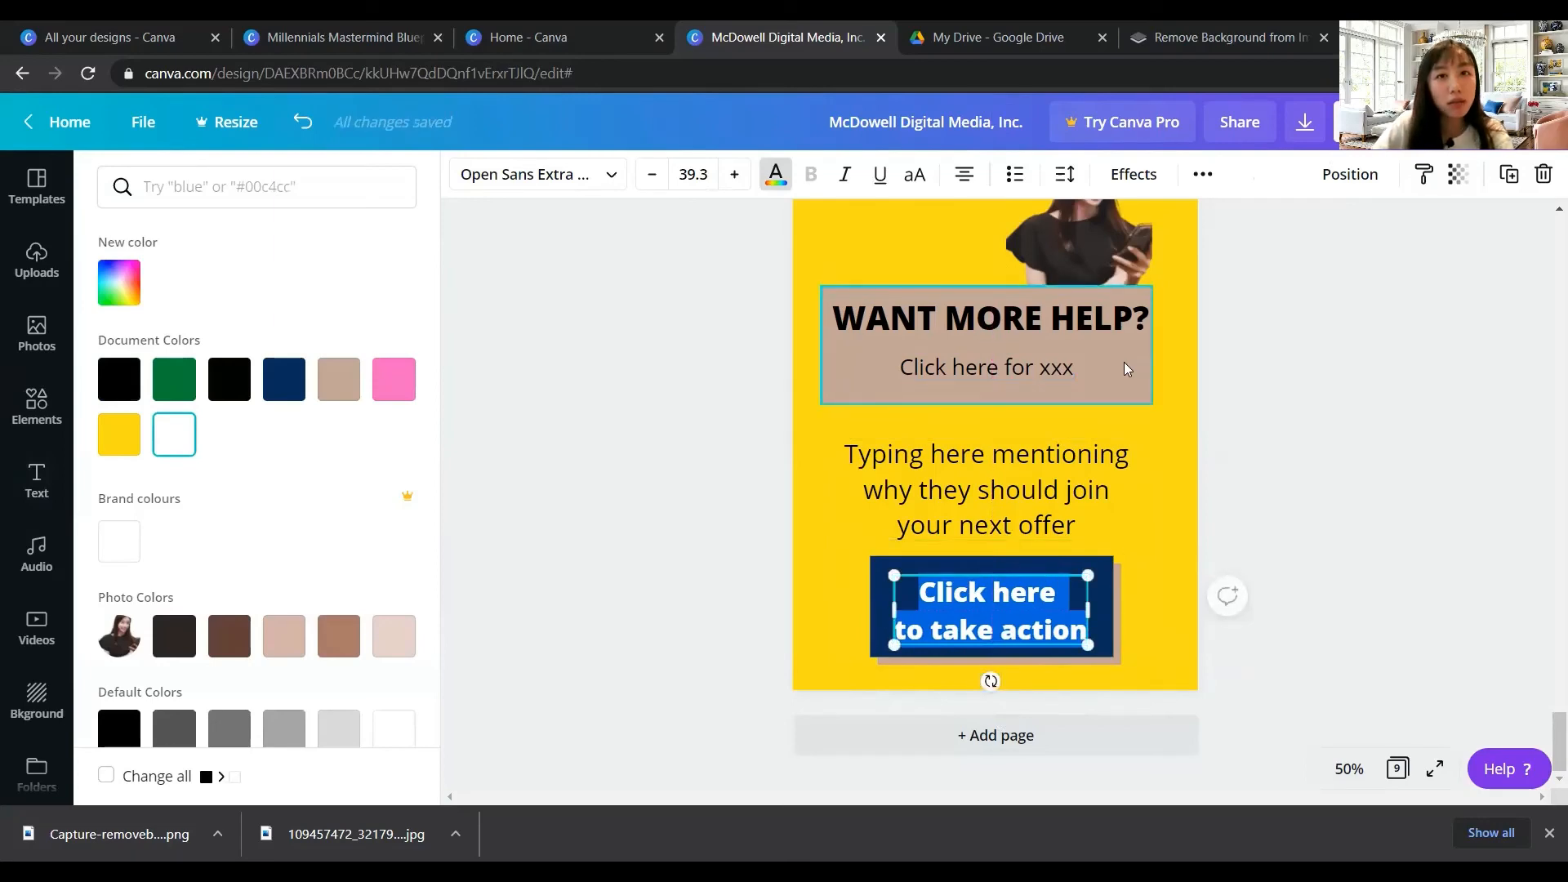
{"action": "scroll", "coordinate": [1094, 369], "scroll_direction": "up", "scroll_amount": 3}
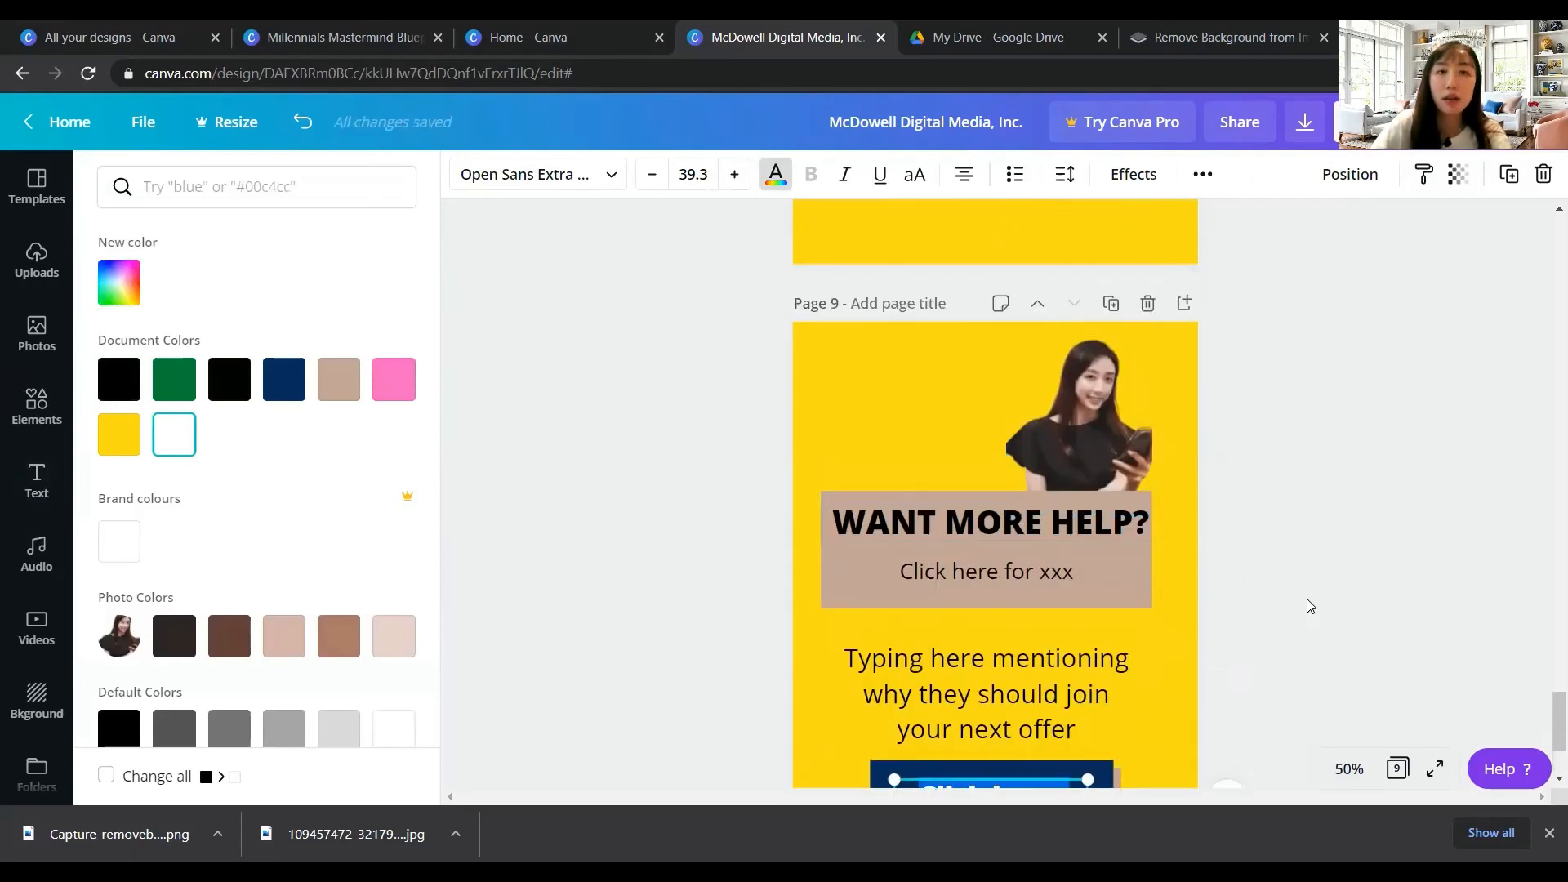
{"action": "scroll", "coordinate": [1181, 479], "scroll_direction": "down", "scroll_amount": 3}
{"action": "left_click", "coordinate": [1141, 581]}
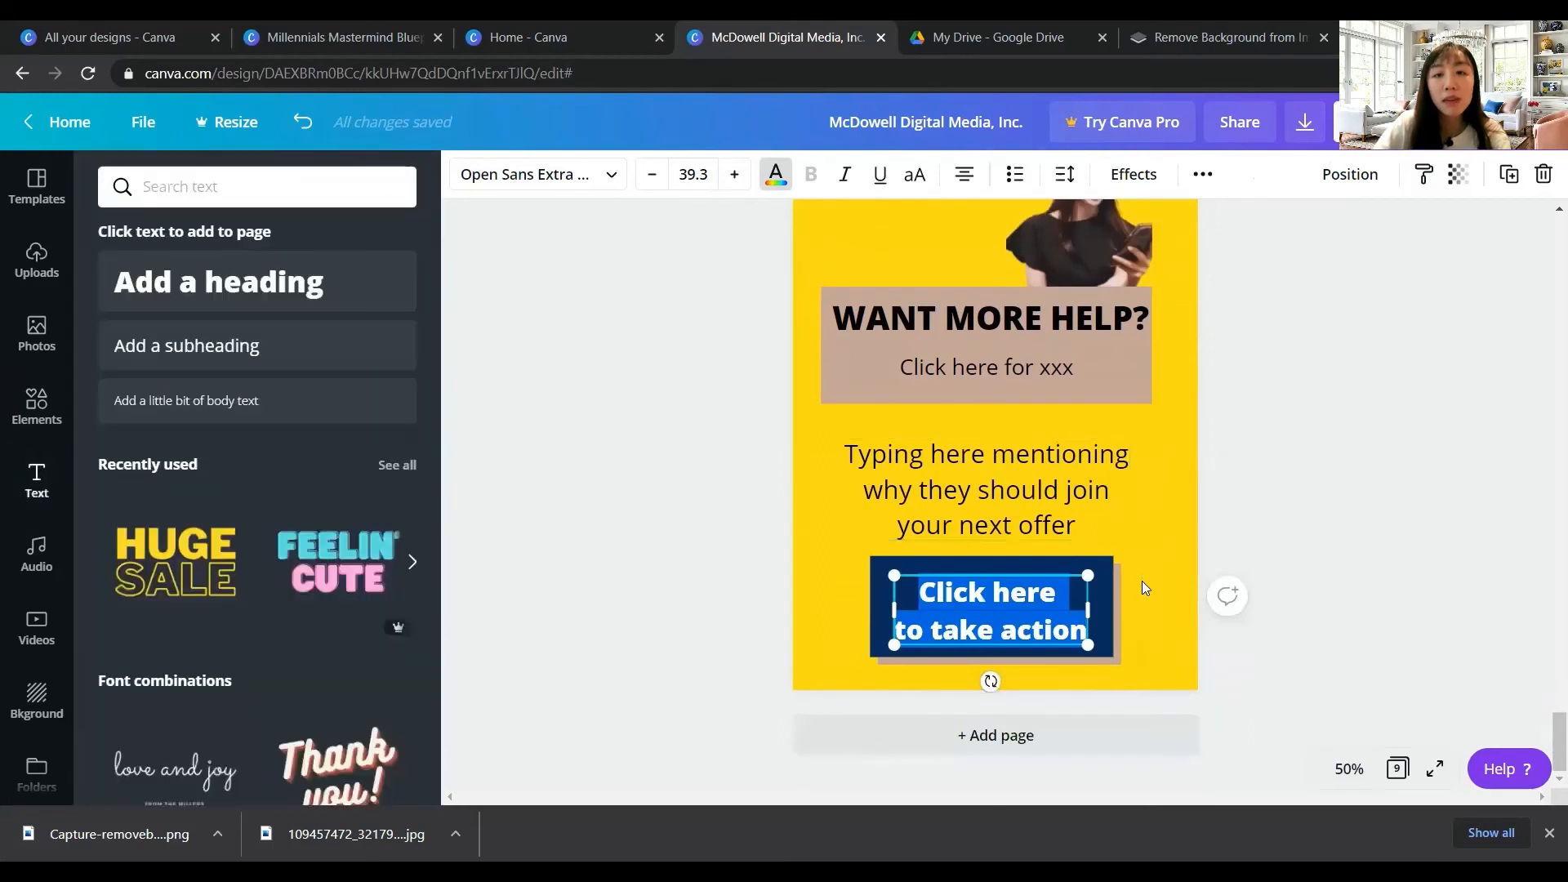
{"action": "left_click", "coordinate": [1168, 547]}
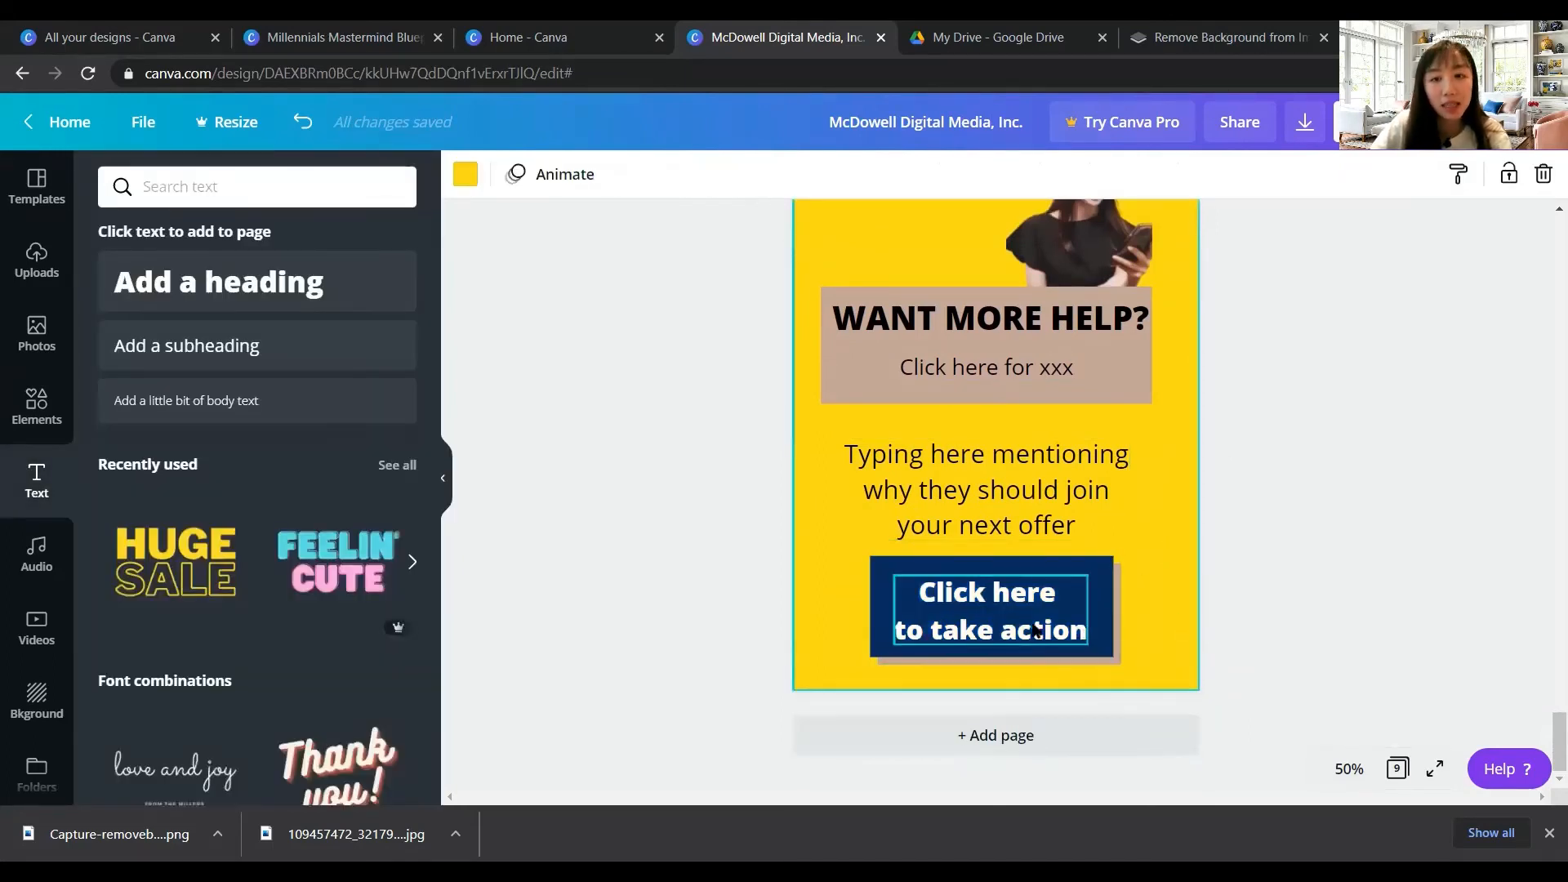
Copy the web address from the link on the banner rectangle behind "WANT MORE HELP?"
{"action": "left_click", "coordinate": [1102, 578]}
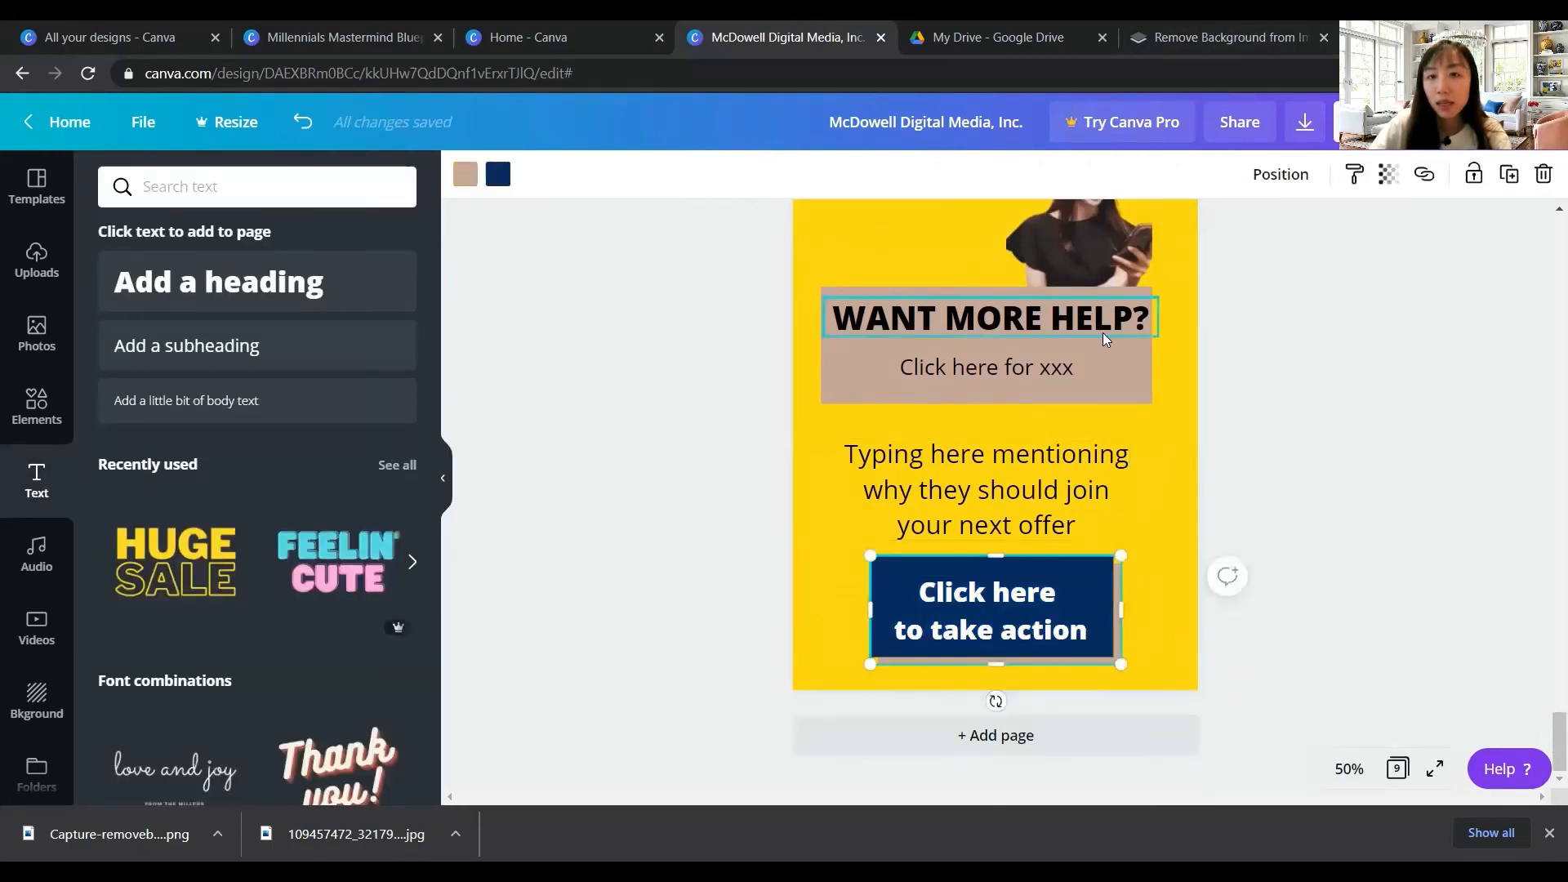
{"action": "left_click", "coordinate": [1126, 366]}
{"action": "left_click", "coordinate": [1424, 174]}
{"action": "key", "text": "ctrl+v"}
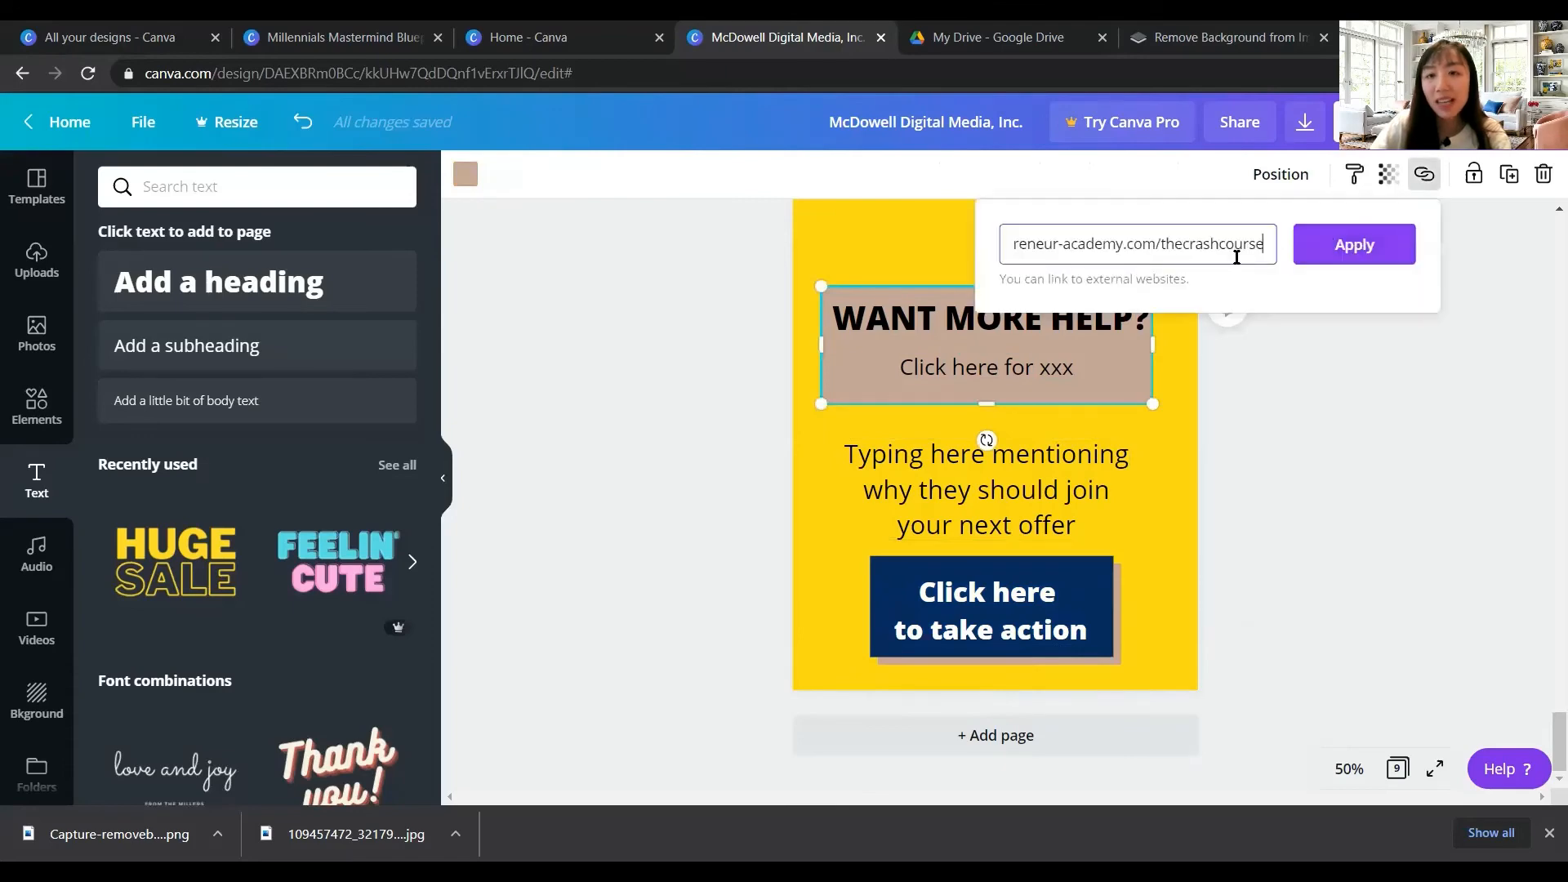
{"action": "triple_click", "coordinate": [1132, 242]}
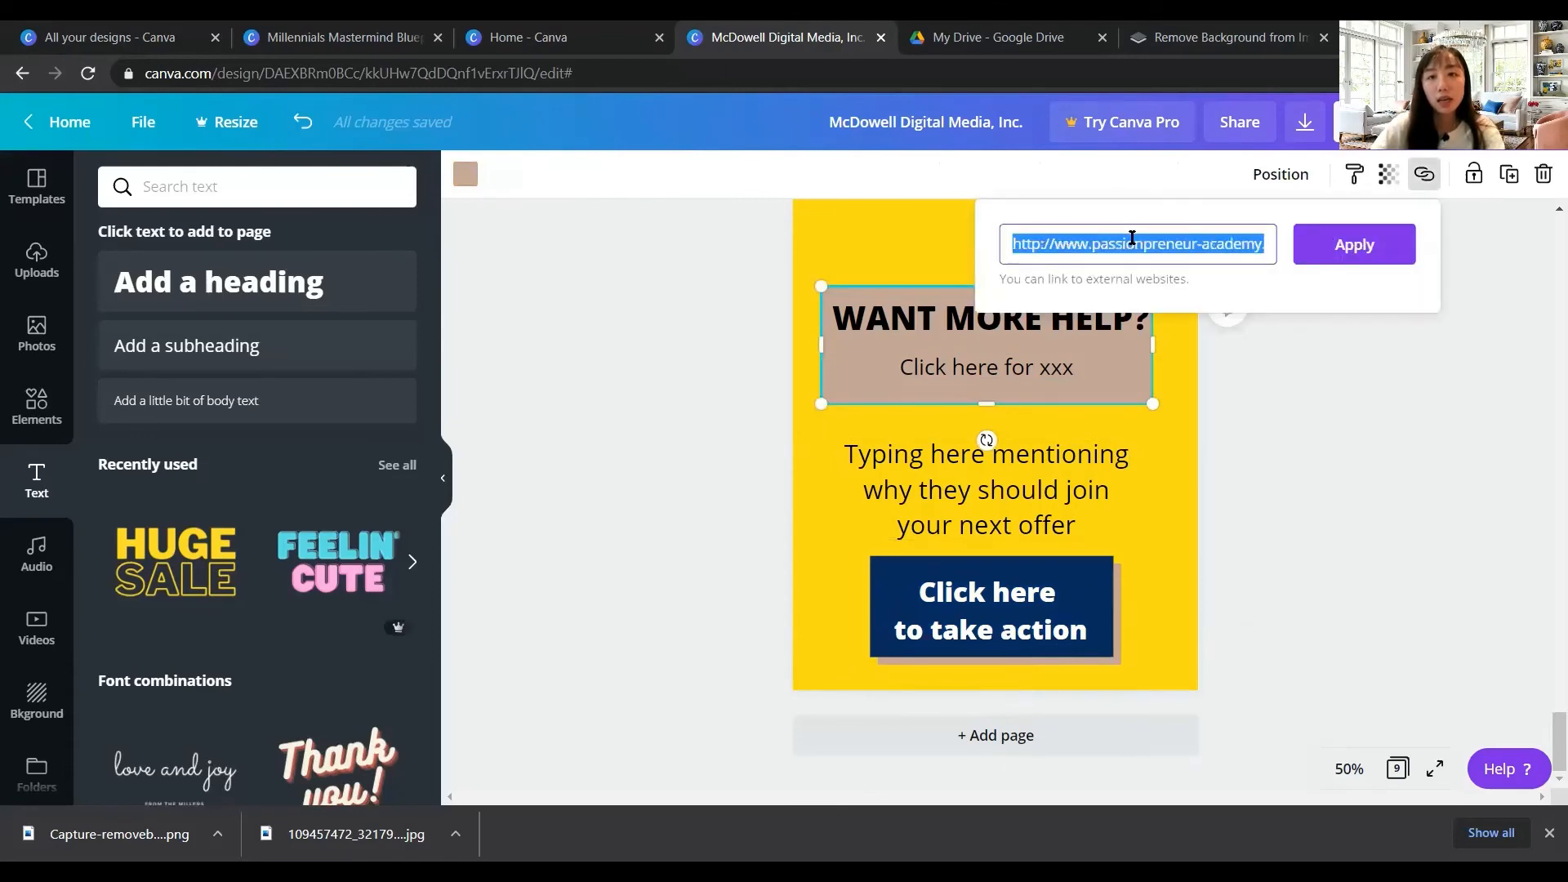
{"action": "left_click", "coordinate": [1354, 245]}
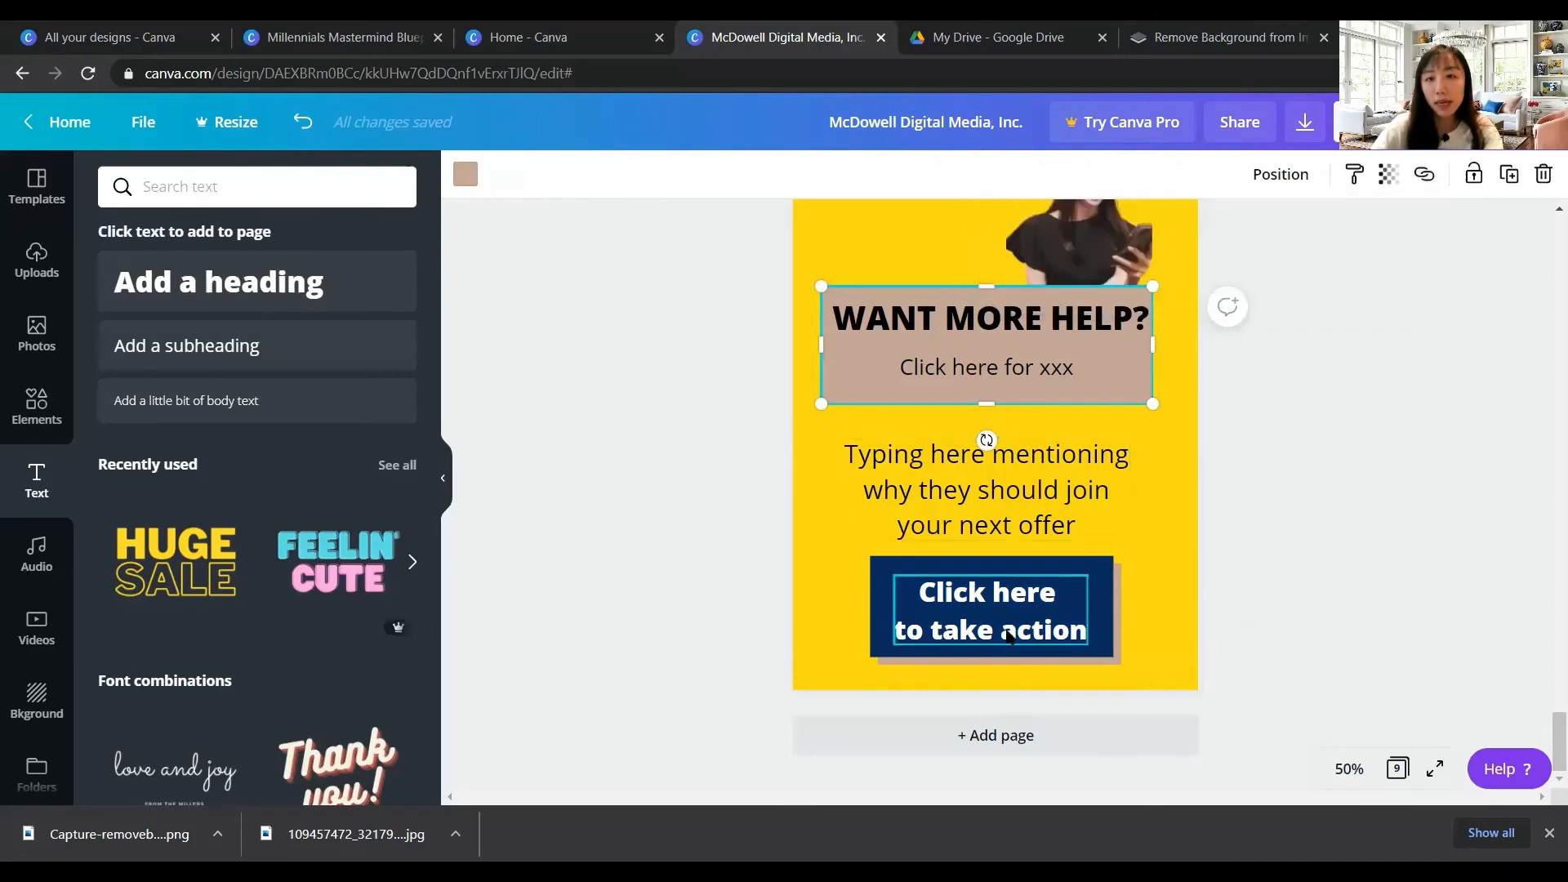
{"action": "left_click", "coordinate": [1085, 567]}
{"action": "left_click", "coordinate": [1435, 174]}
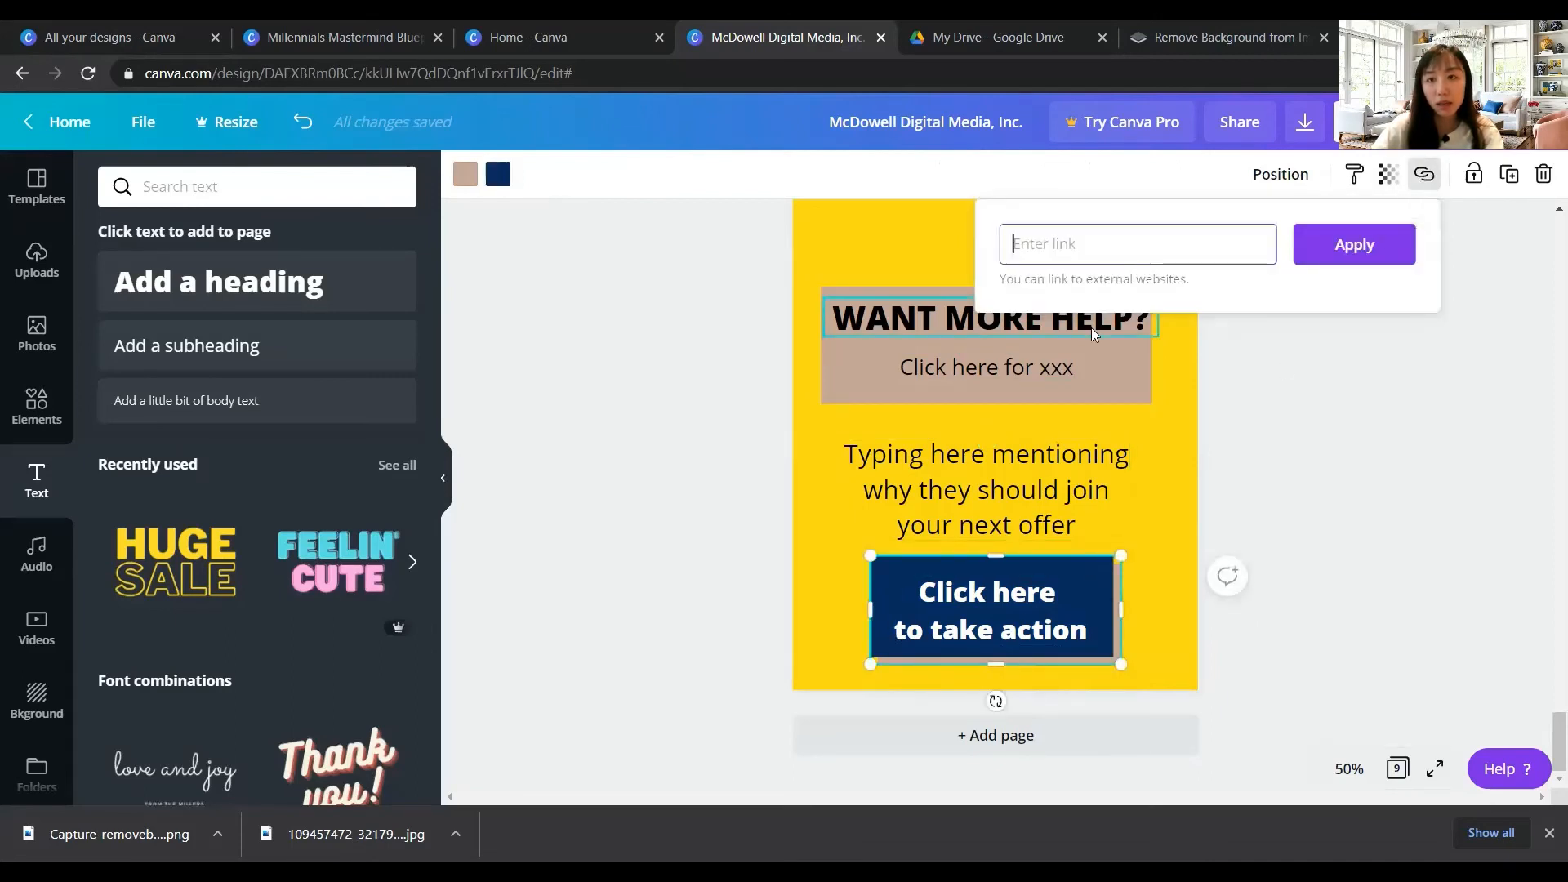
{"action": "type", "text": "reneur-academy.com/thecrashcourse"}
{"action": "left_click", "coordinate": [1354, 245]}
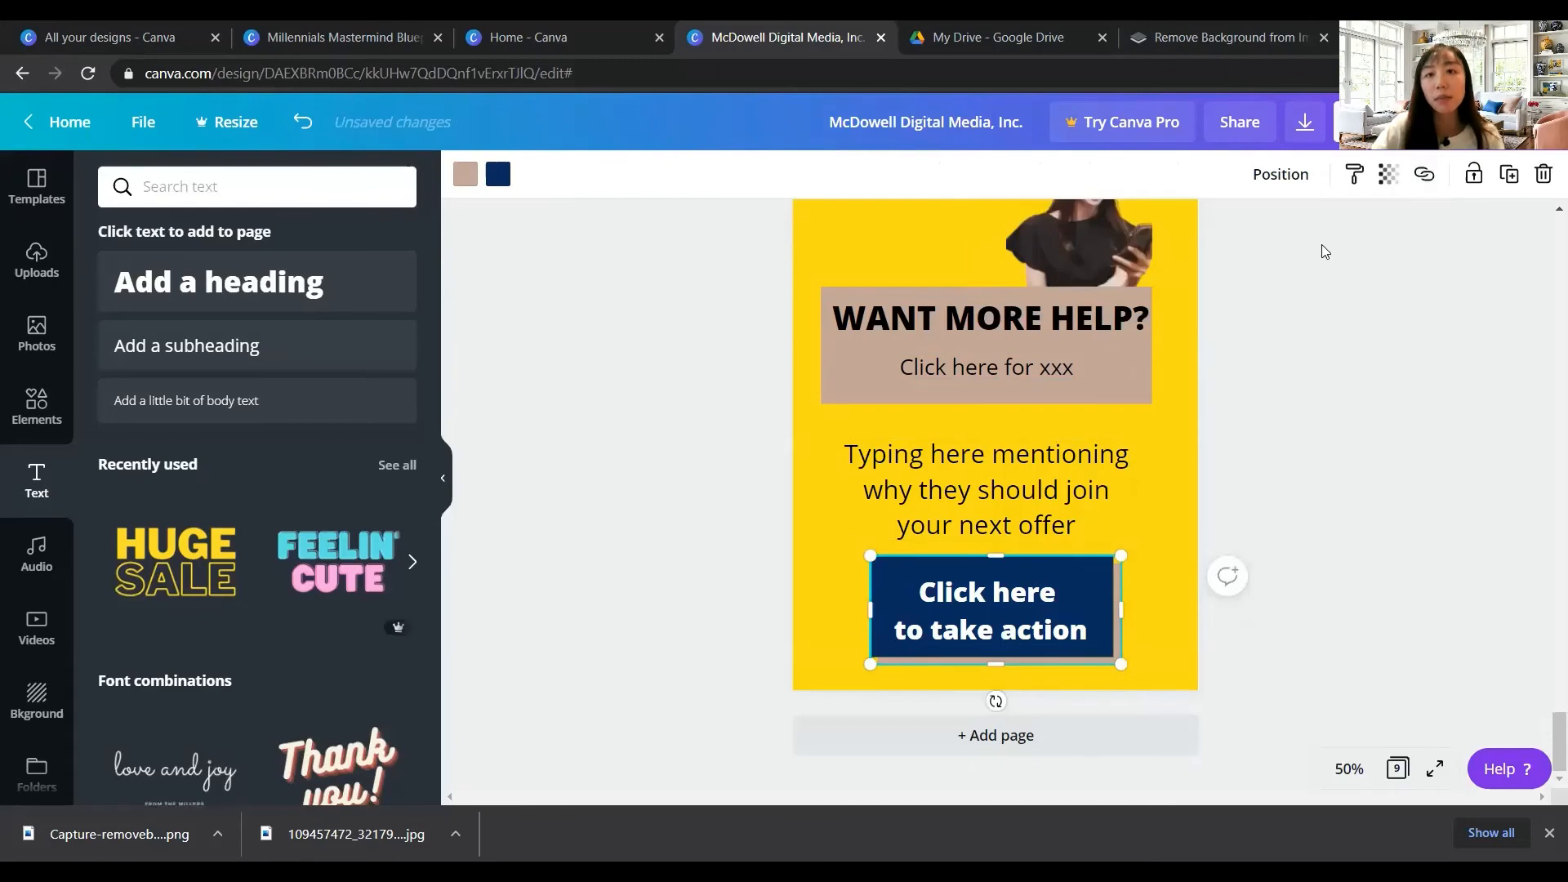
Review the pages of the lead magnet from the cover through the step and result pages to the call-to-action page
{"action": "scroll", "coordinate": [1156, 326], "scroll_direction": "up", "scroll_amount": 5}
{"action": "scroll", "coordinate": [1161, 349], "scroll_direction": "up", "scroll_amount": 20}
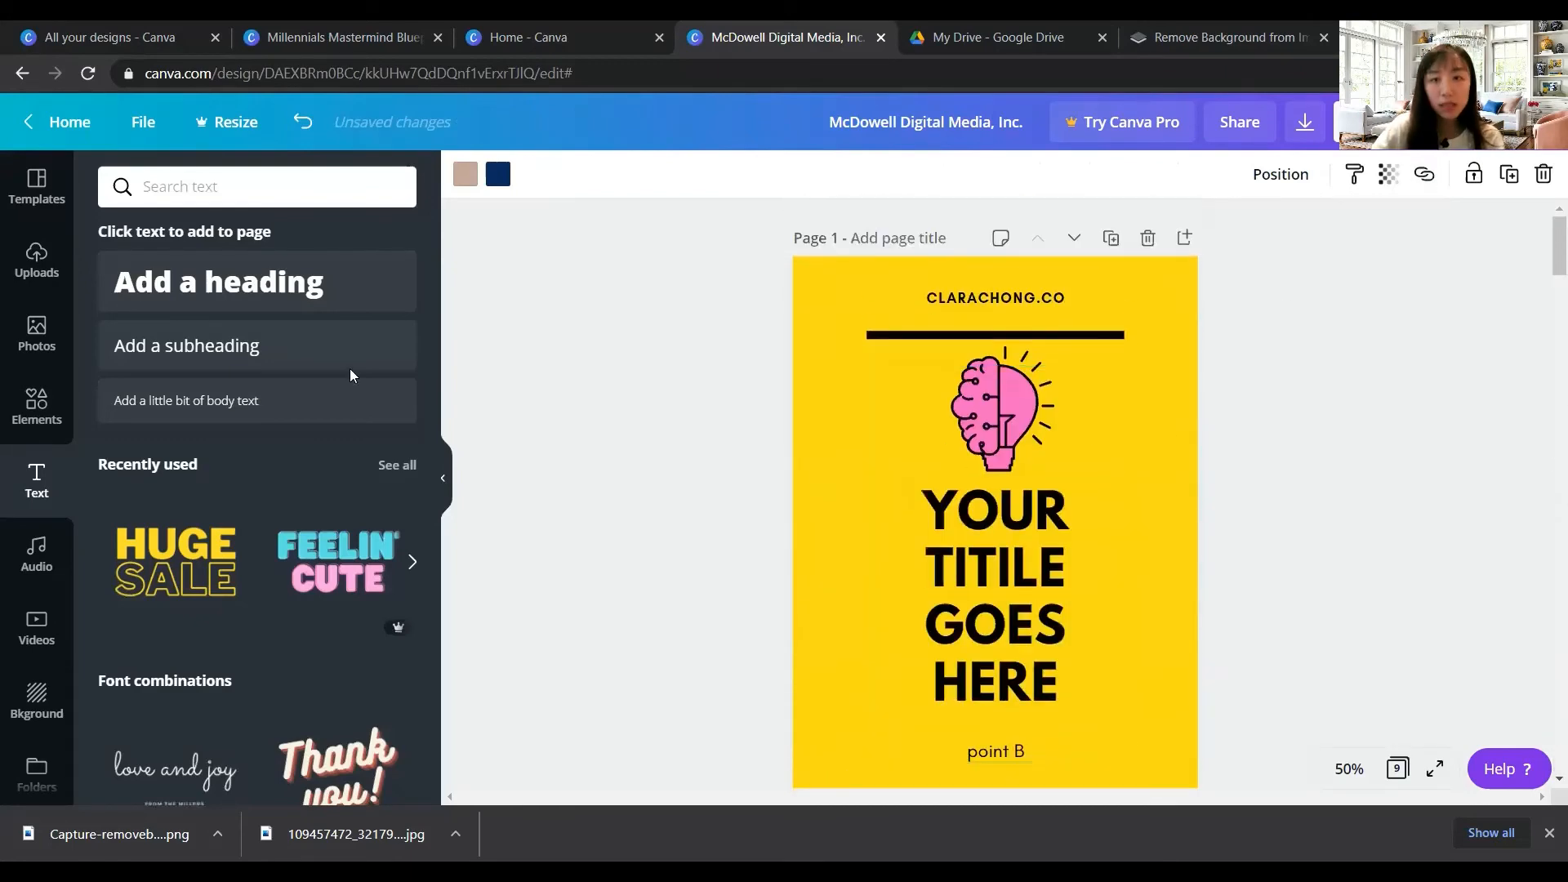
{"action": "scroll", "coordinate": [1048, 418], "scroll_direction": "down", "scroll_amount": 5}
{"action": "scroll", "coordinate": [1042, 449], "scroll_direction": "up", "scroll_amount": 5}
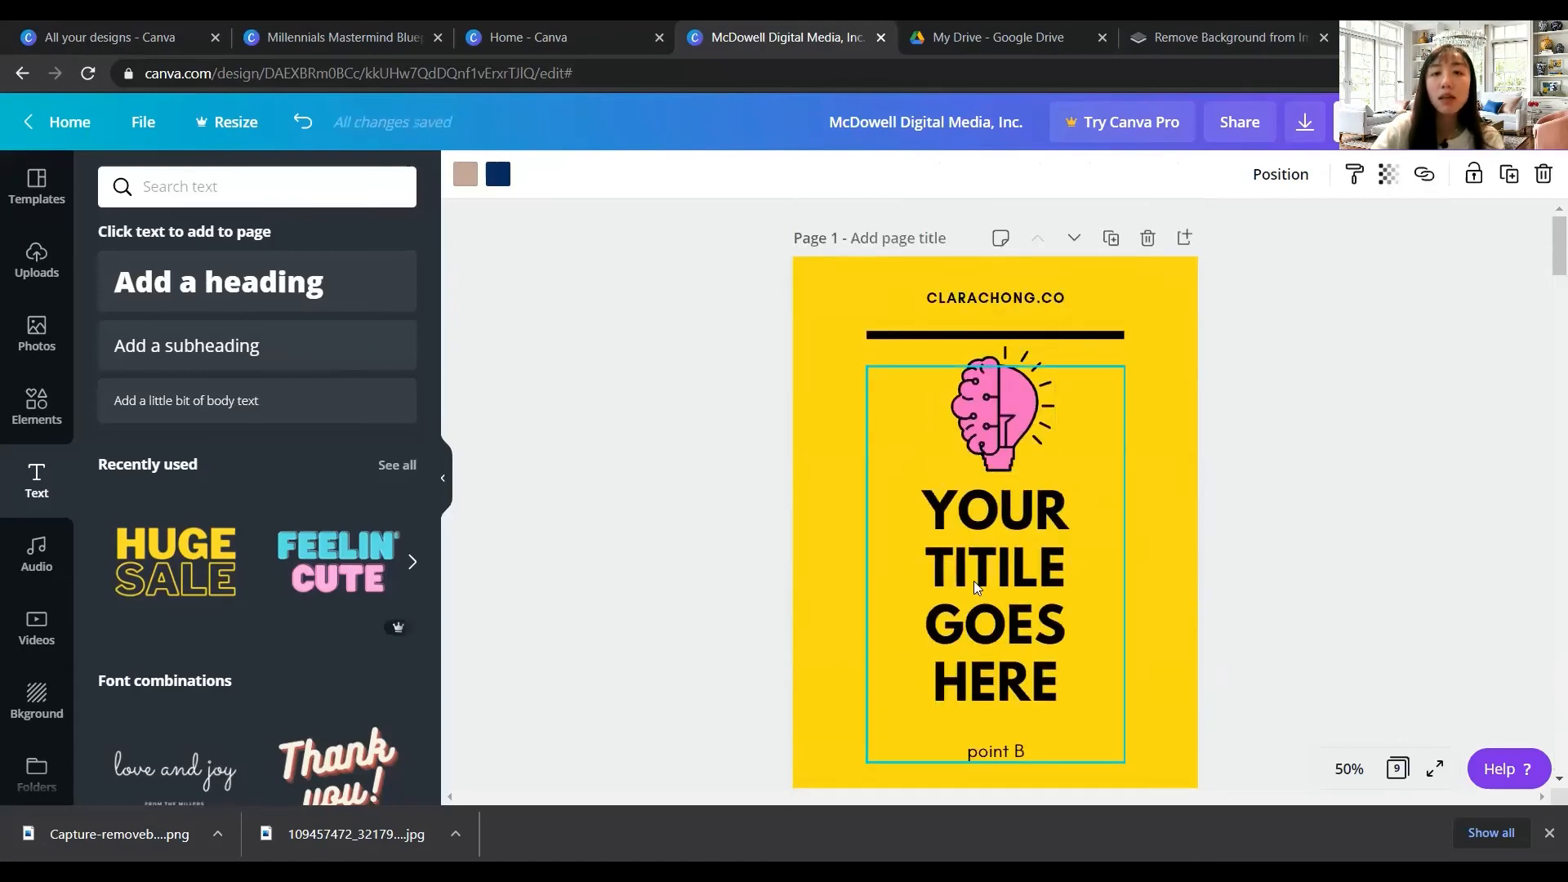
{"action": "scroll", "coordinate": [974, 581], "scroll_direction": "down", "scroll_amount": 6}
{"action": "scroll", "coordinate": [851, 575], "scroll_direction": "down", "scroll_amount": 15}
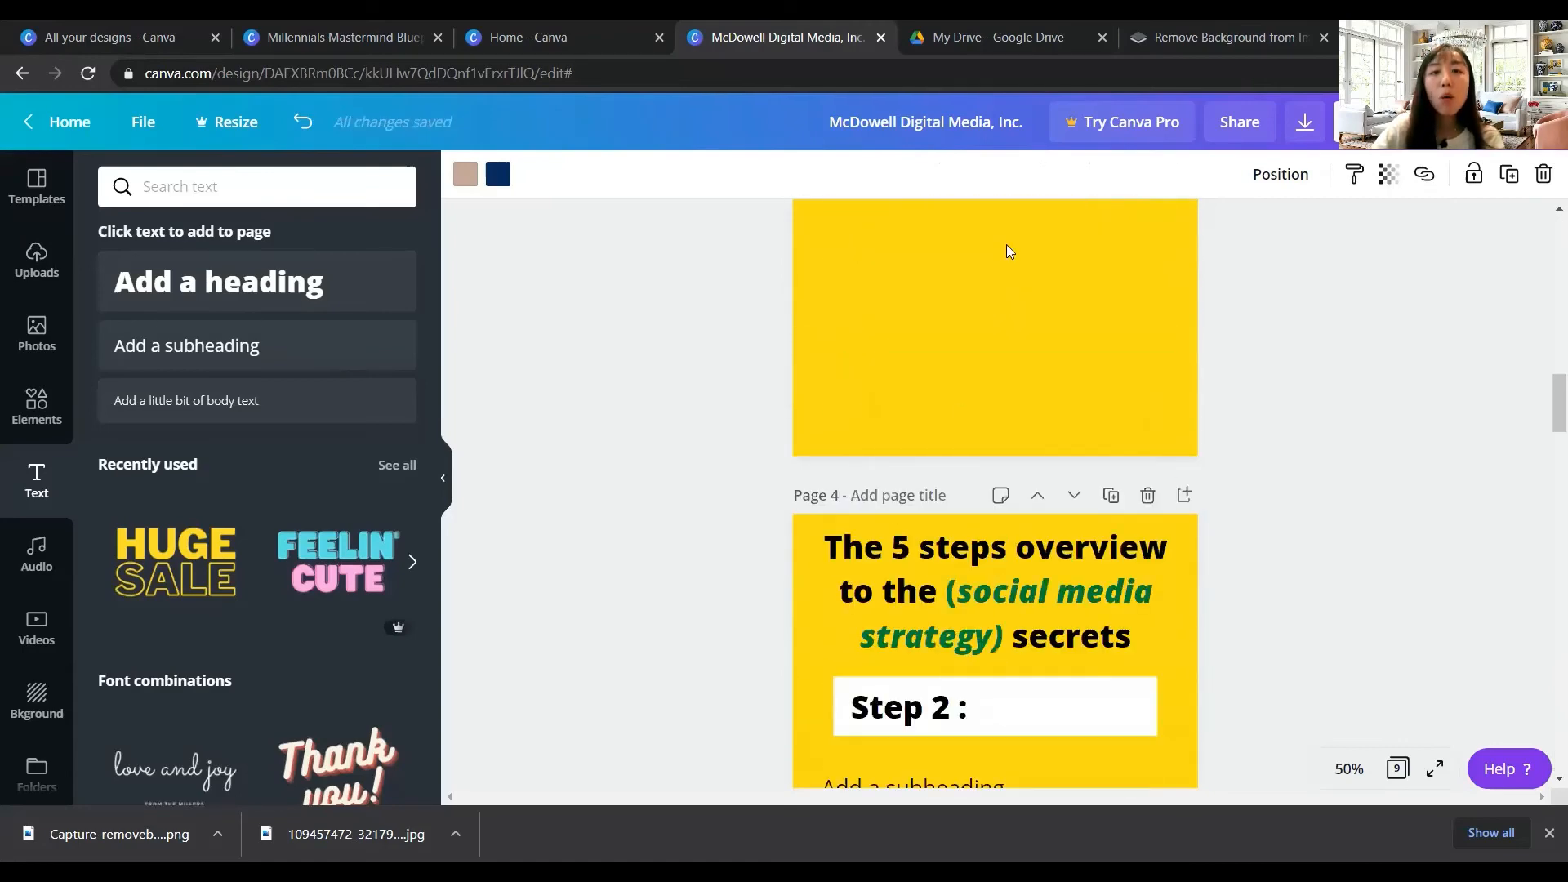
{"action": "scroll", "coordinate": [1026, 512], "scroll_direction": "down", "scroll_amount": 16}
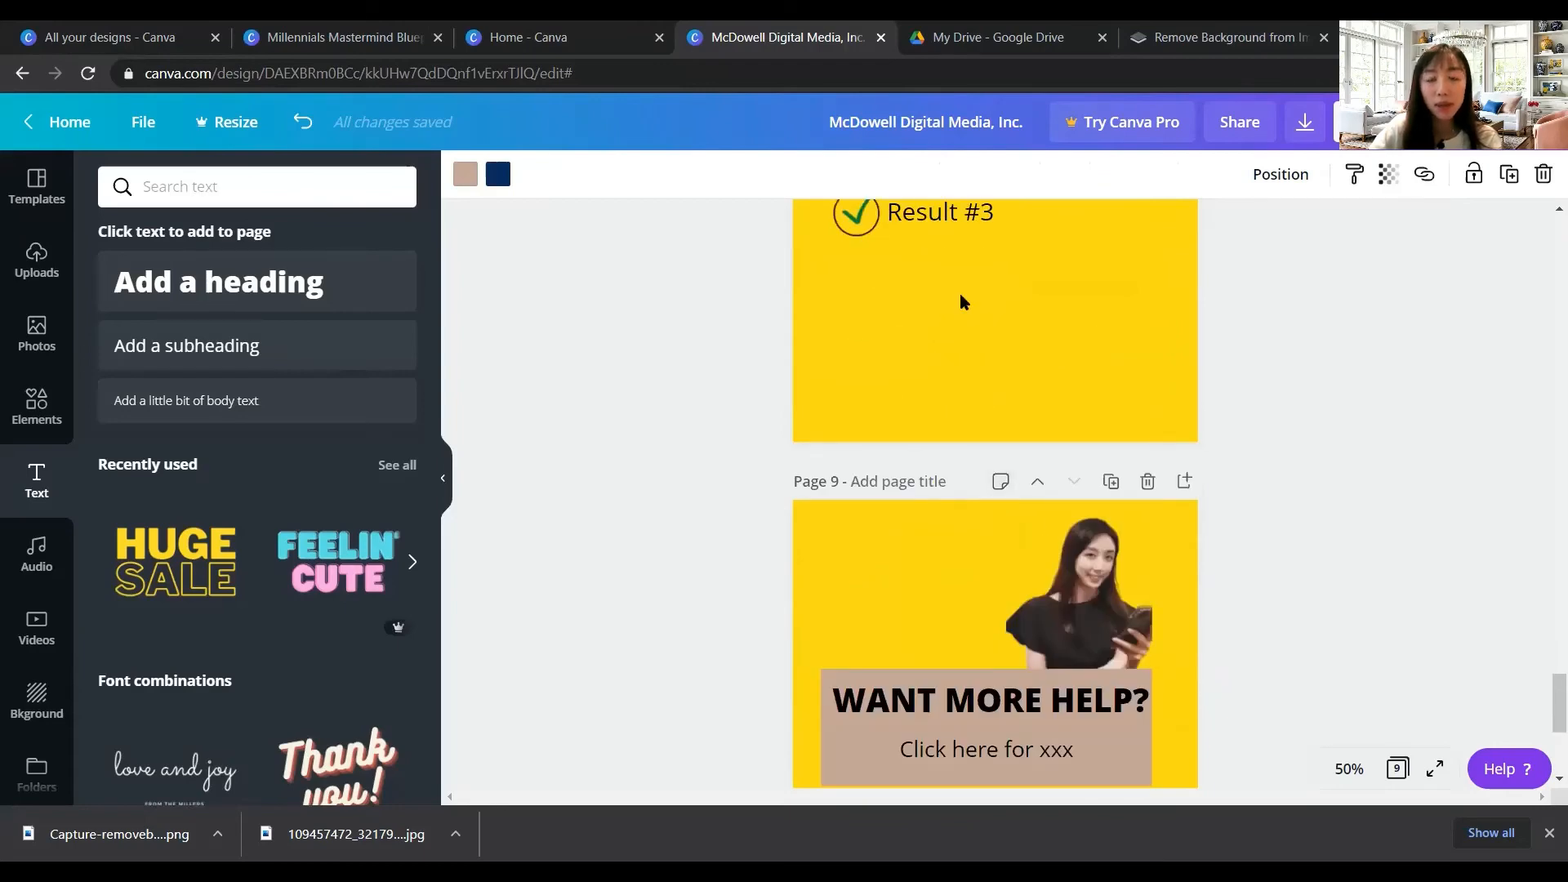
{"action": "scroll", "coordinate": [959, 292], "scroll_direction": "down", "scroll_amount": 5}
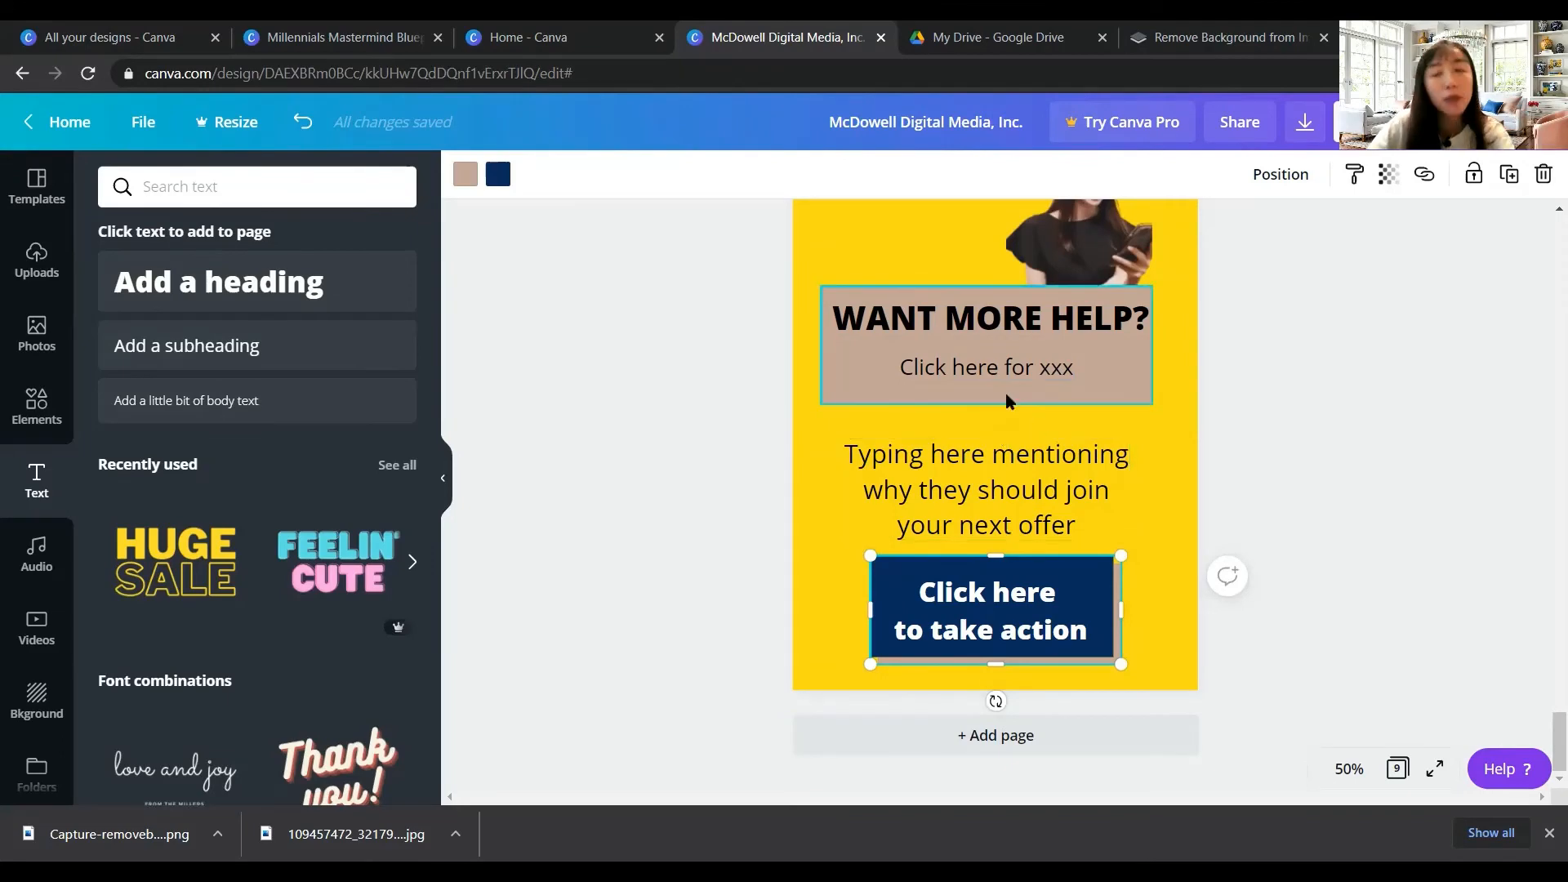
{"action": "scroll", "coordinate": [1042, 428], "scroll_direction": "up", "scroll_amount": 5}
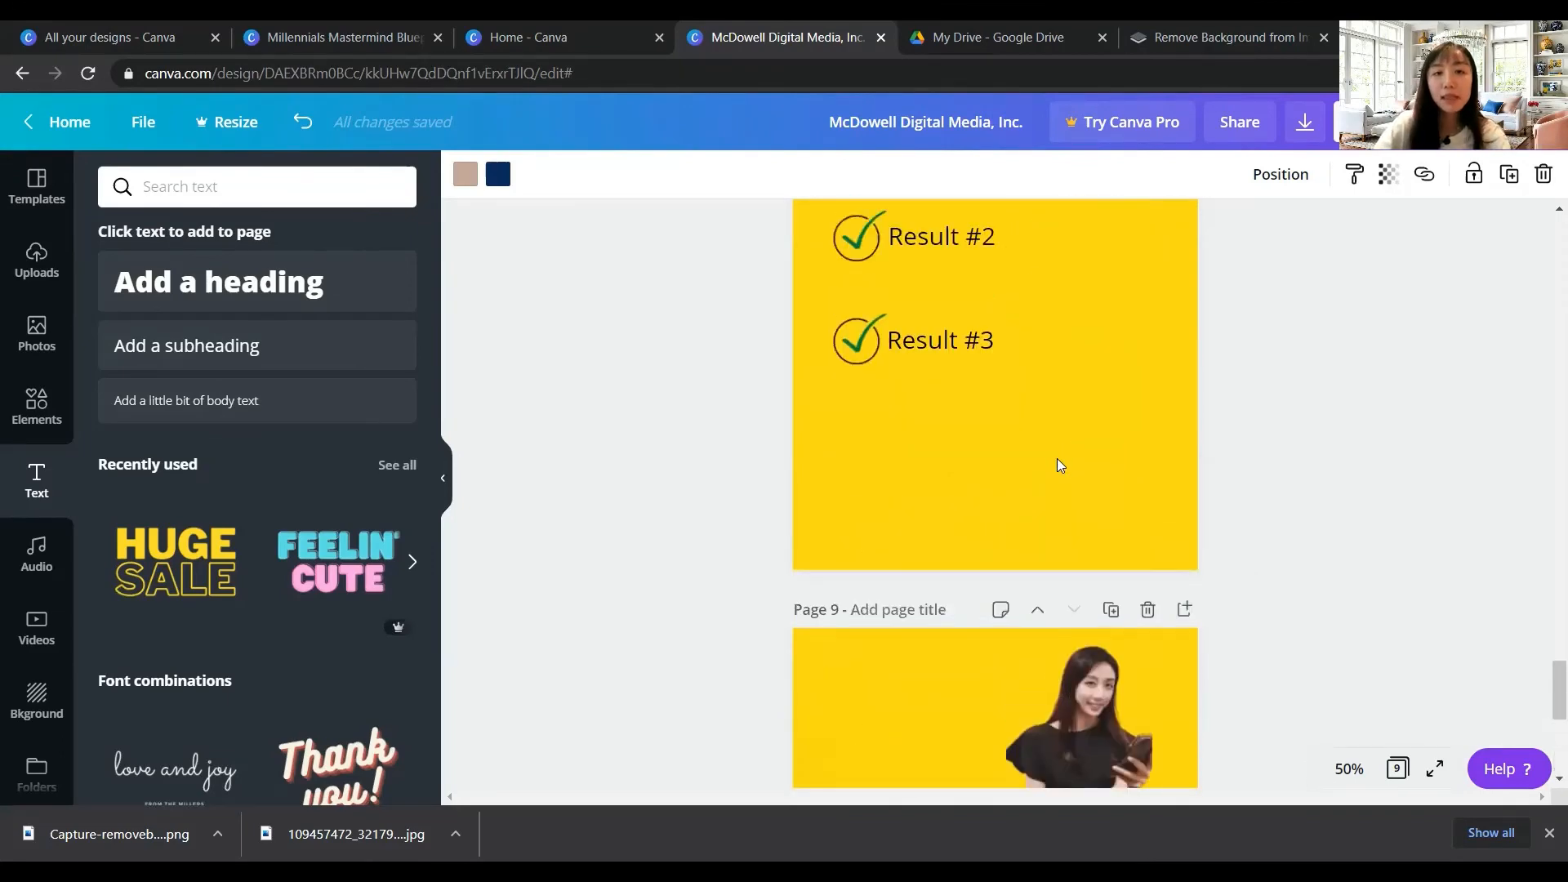
{"action": "scroll", "coordinate": [1086, 503], "scroll_direction": "up", "scroll_amount": 5}
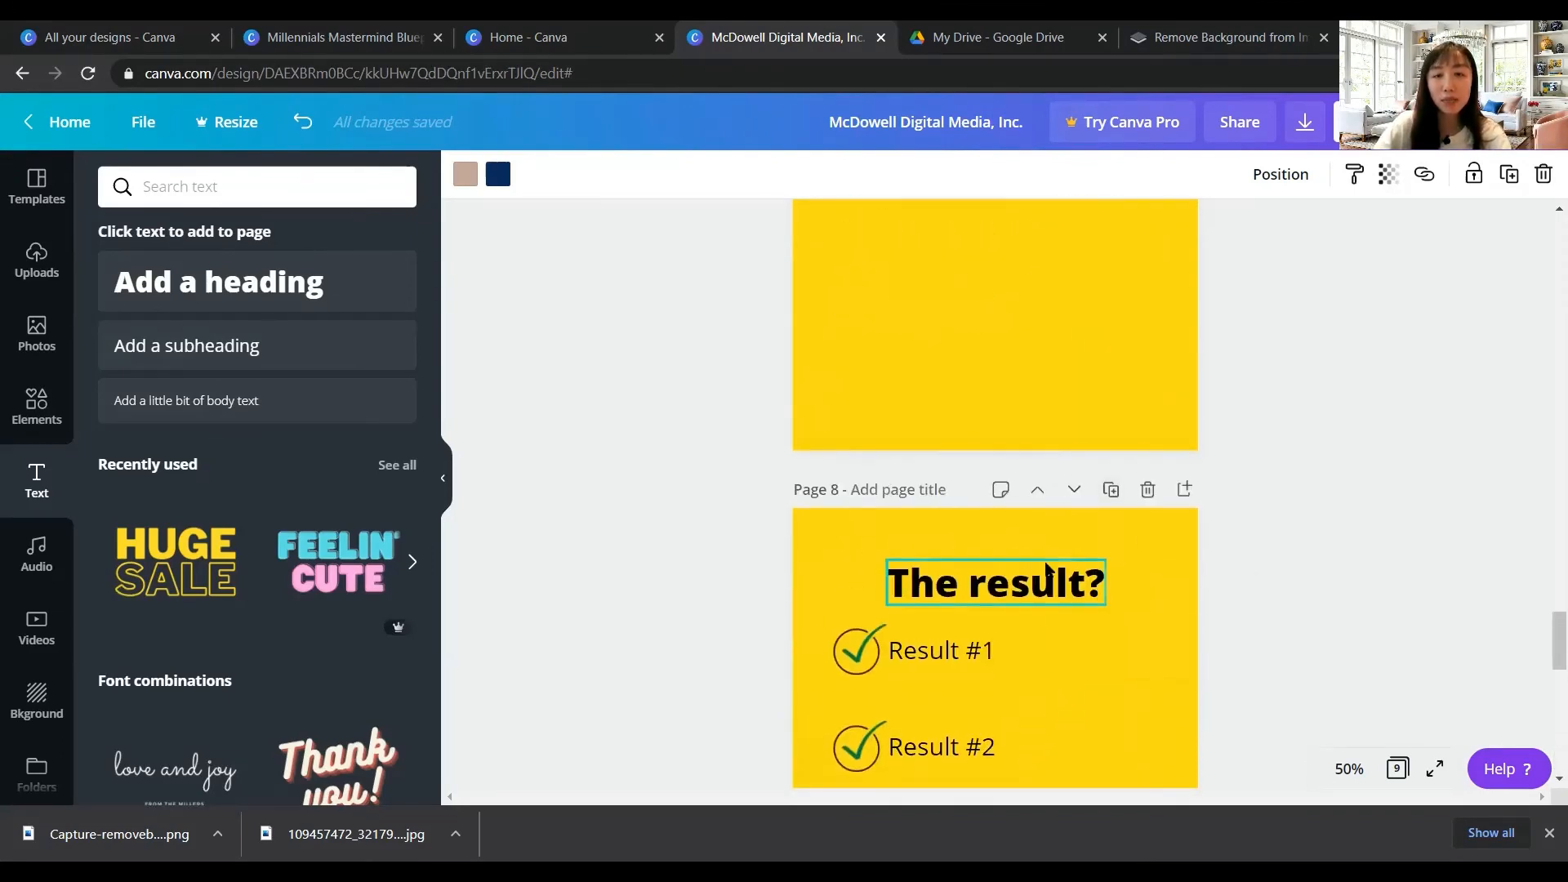
{"action": "scroll", "coordinate": [1094, 543], "scroll_direction": "up", "scroll_amount": 13}
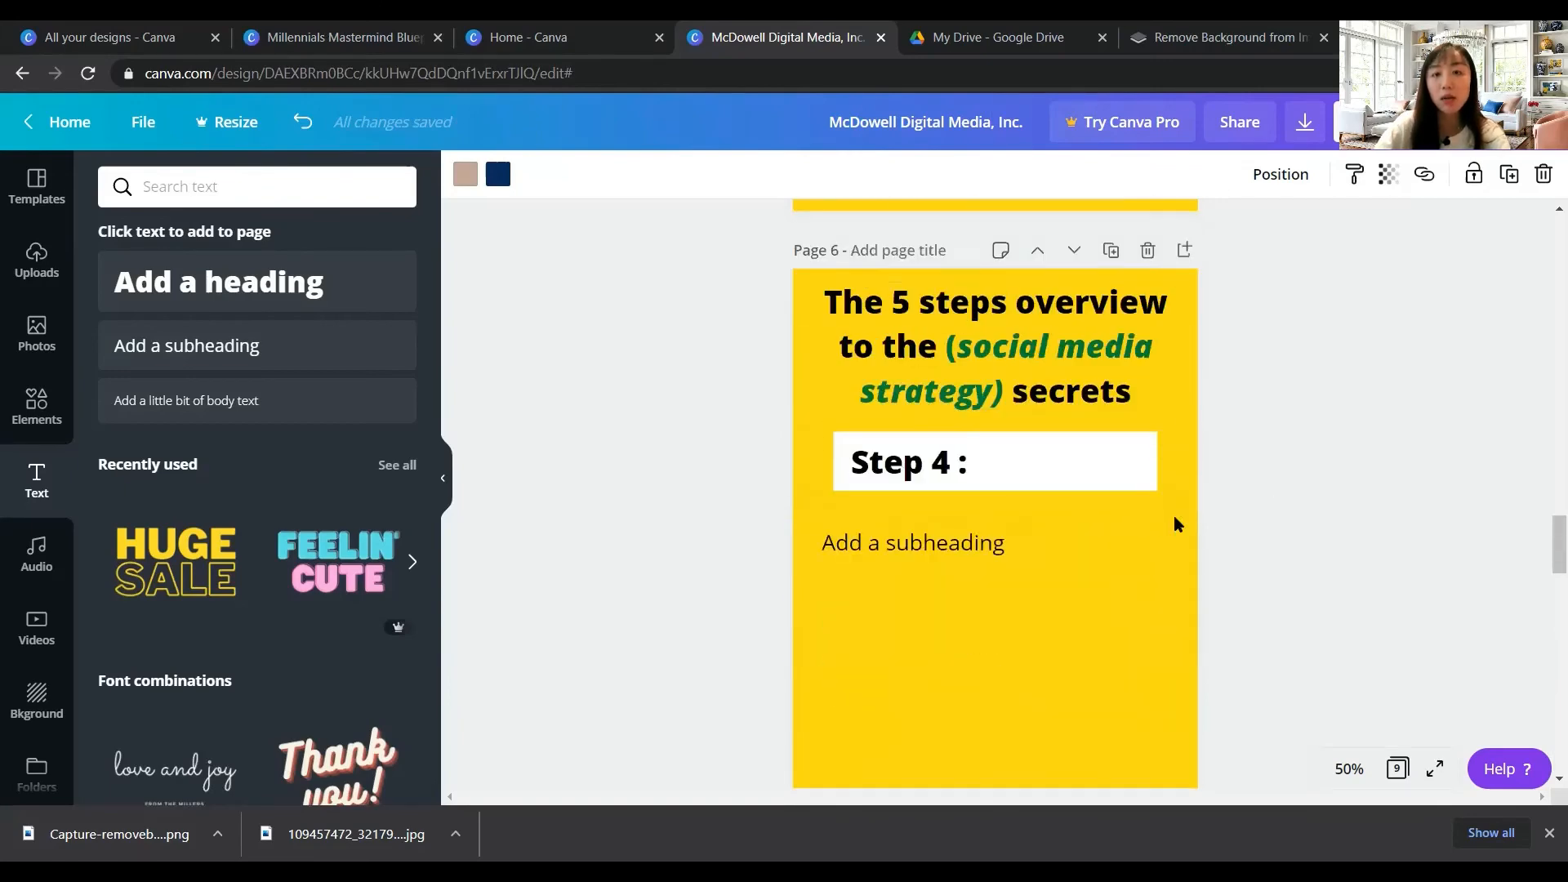
{"action": "scroll", "coordinate": [1168, 519], "scroll_direction": "up", "scroll_amount": 6}
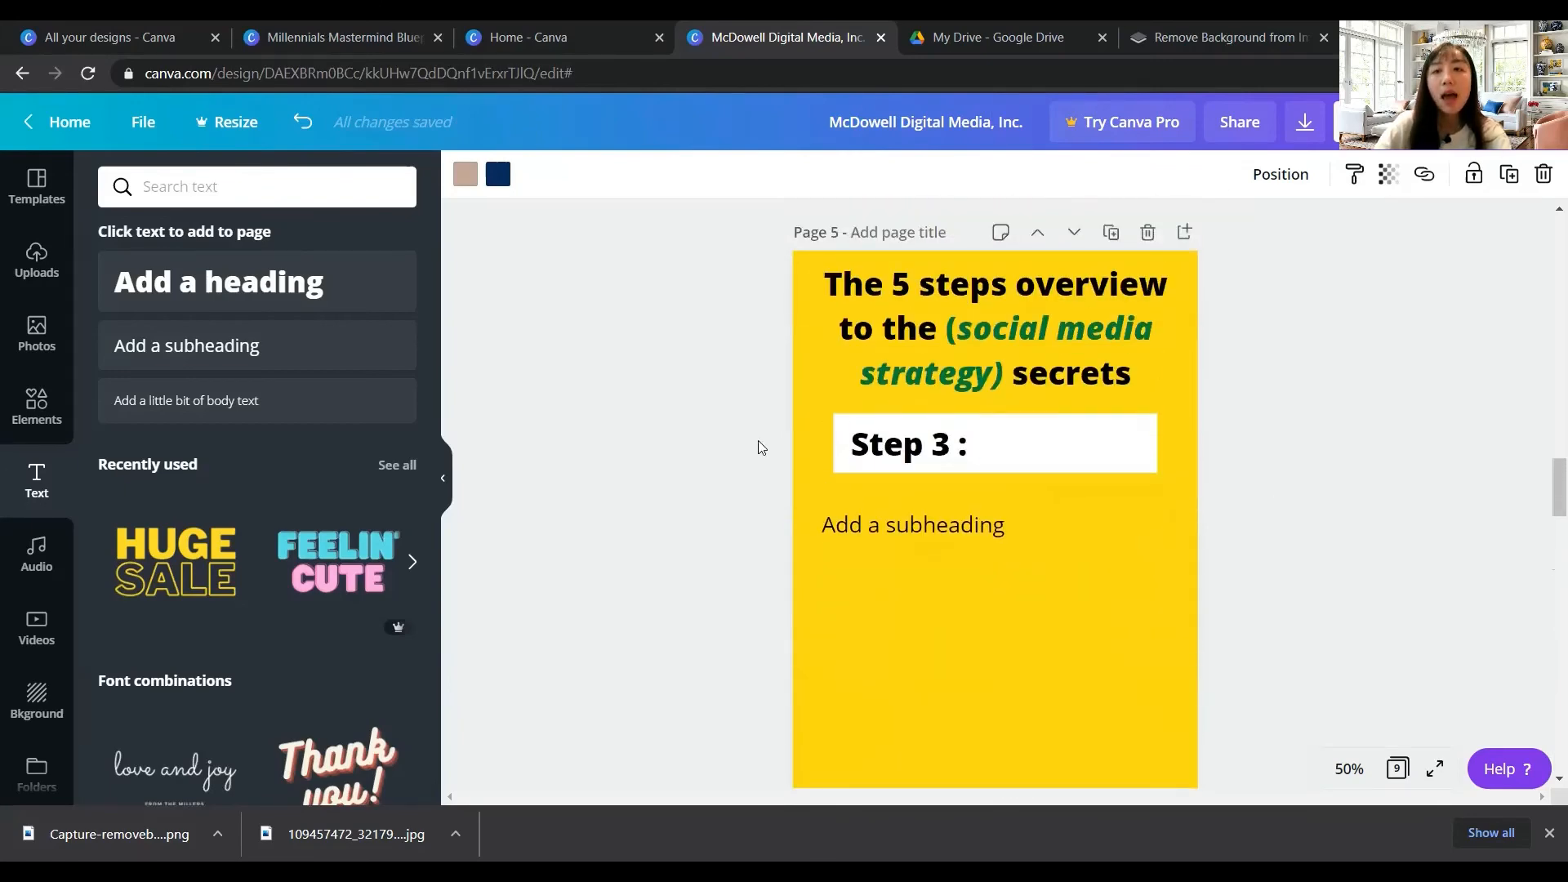
Download all 9 pages of the design as a PDF Print file and dismiss the referral dialog
{"action": "left_click", "coordinate": [1305, 124]}
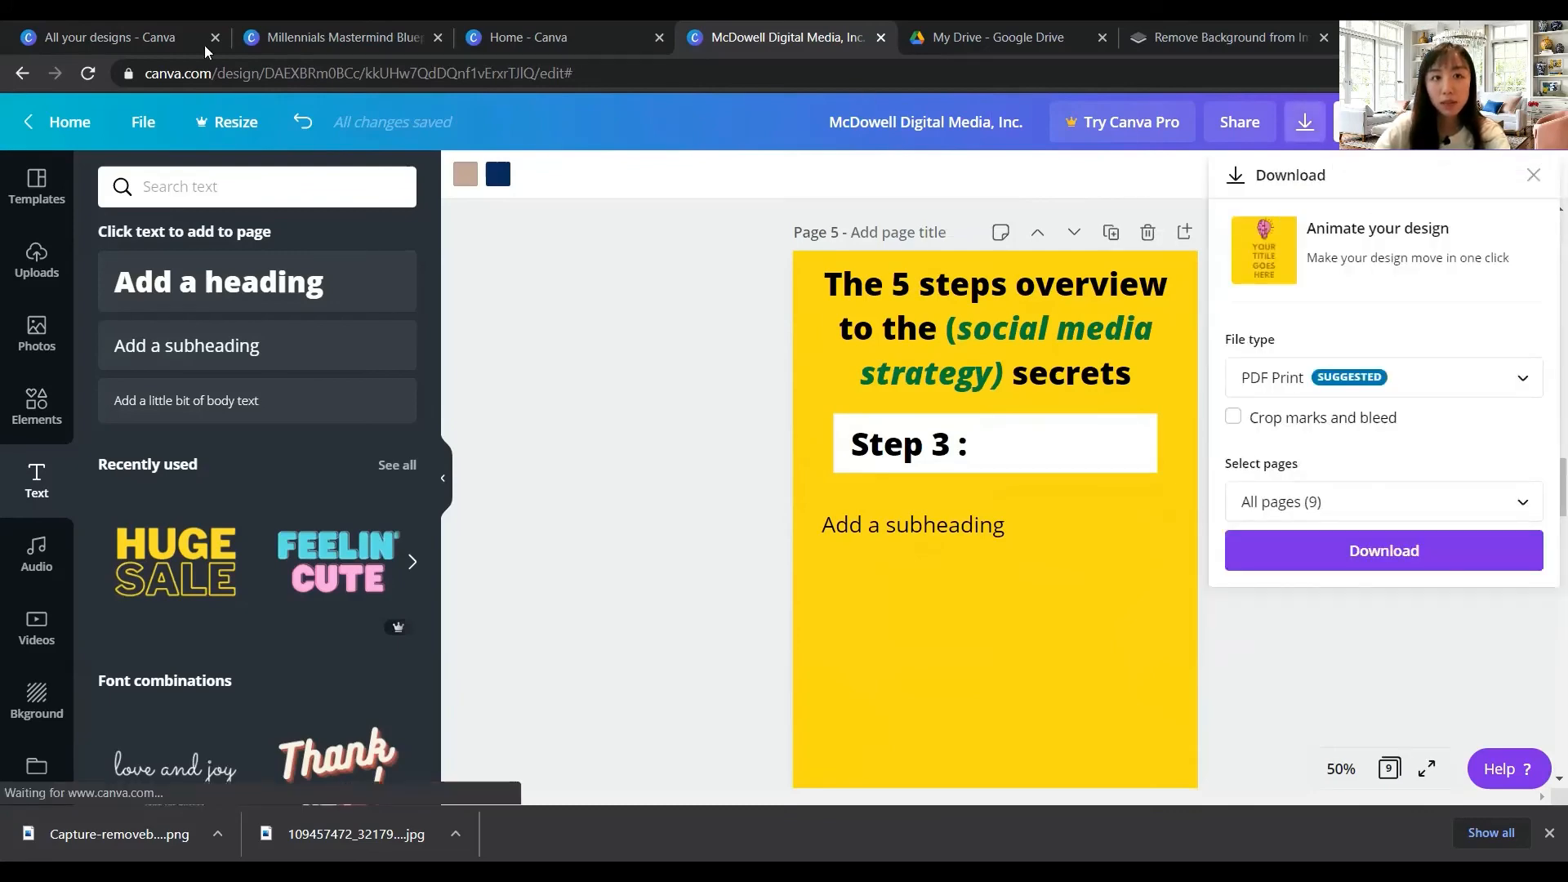
{"action": "left_click", "coordinate": [1433, 388]}
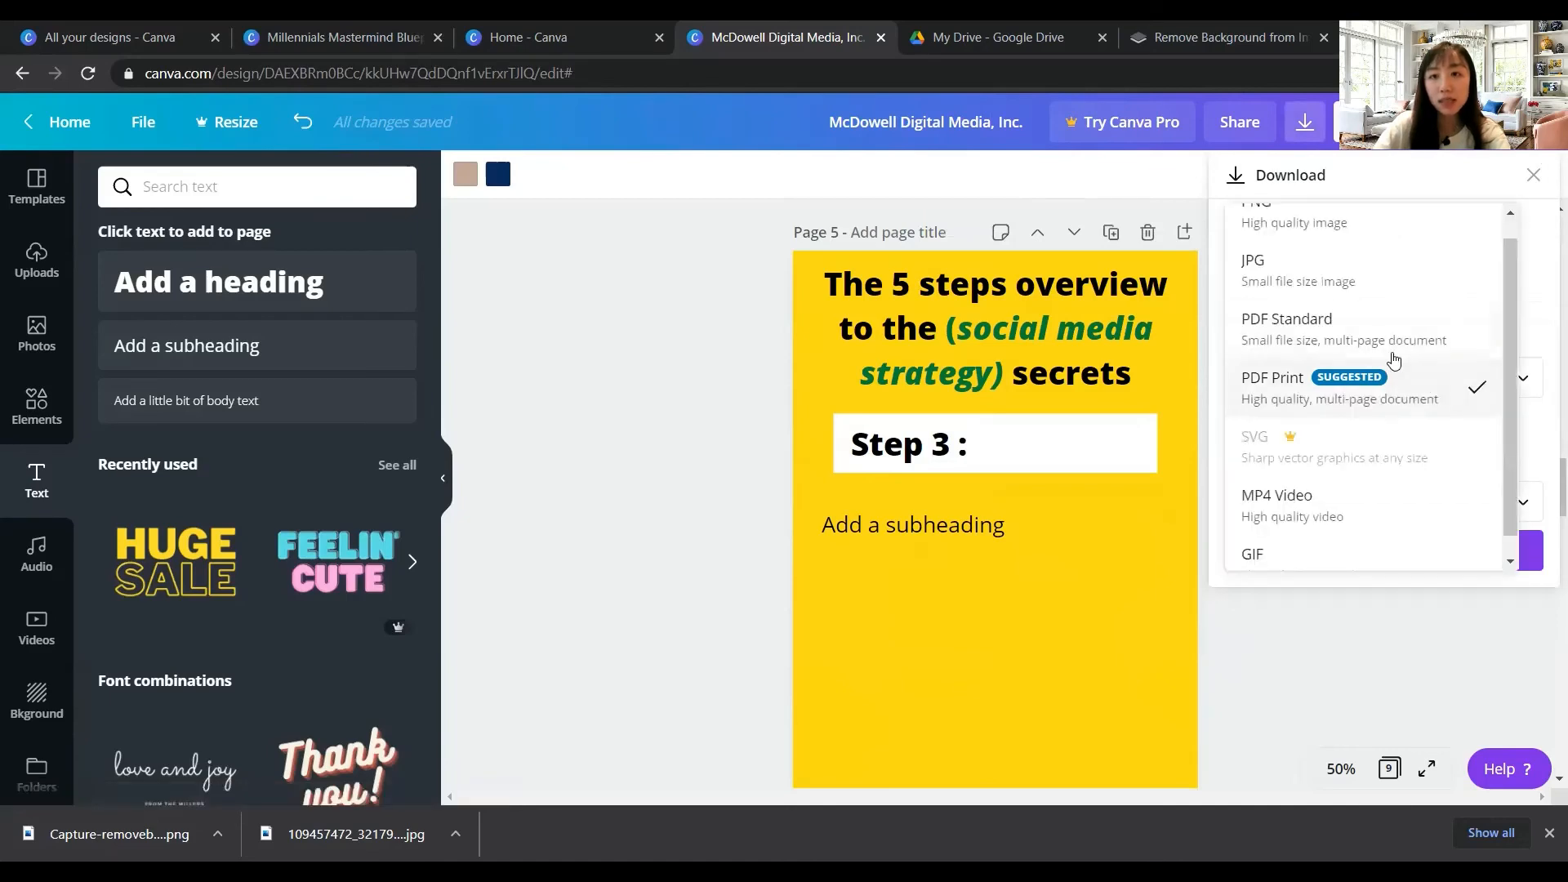
{"action": "scroll", "coordinate": [1393, 361], "scroll_direction": "up", "scroll_amount": 1}
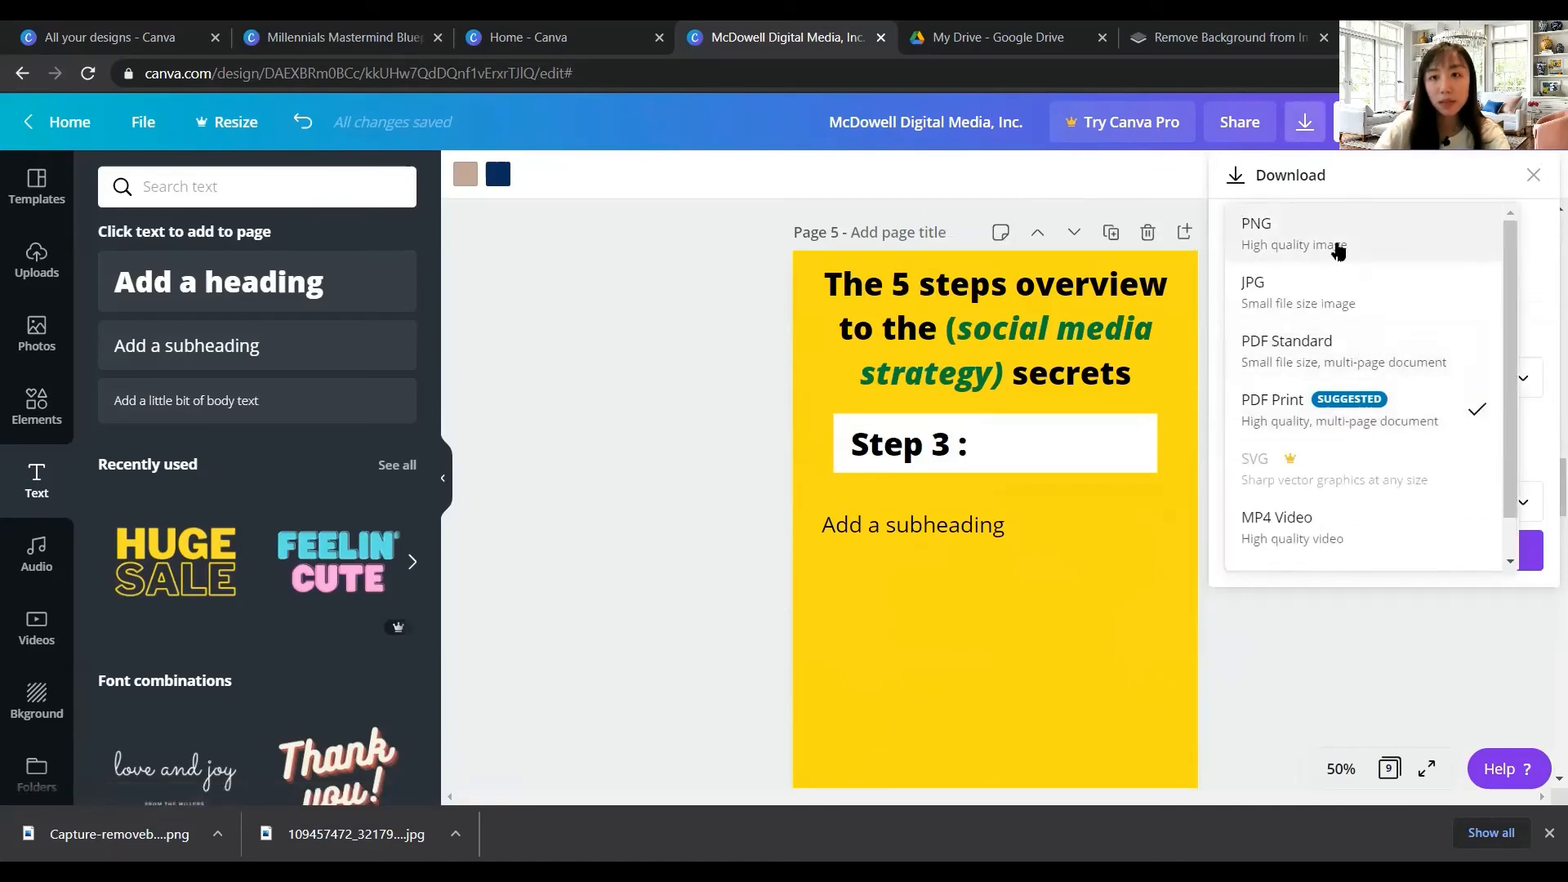
{"action": "left_click", "coordinate": [1274, 419]}
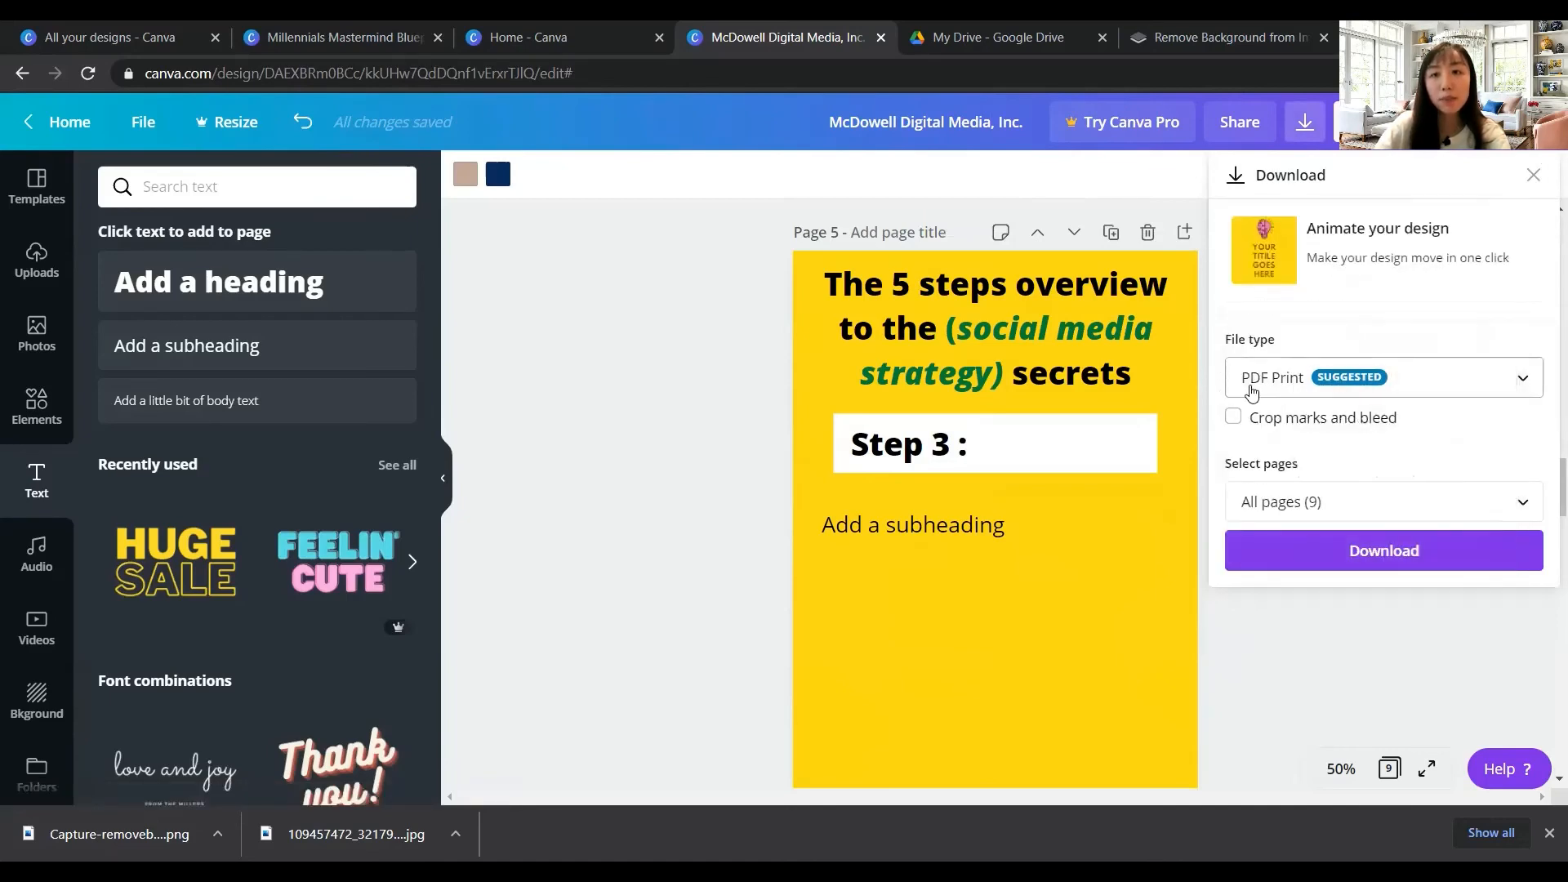
{"action": "left_click", "coordinate": [1327, 387]}
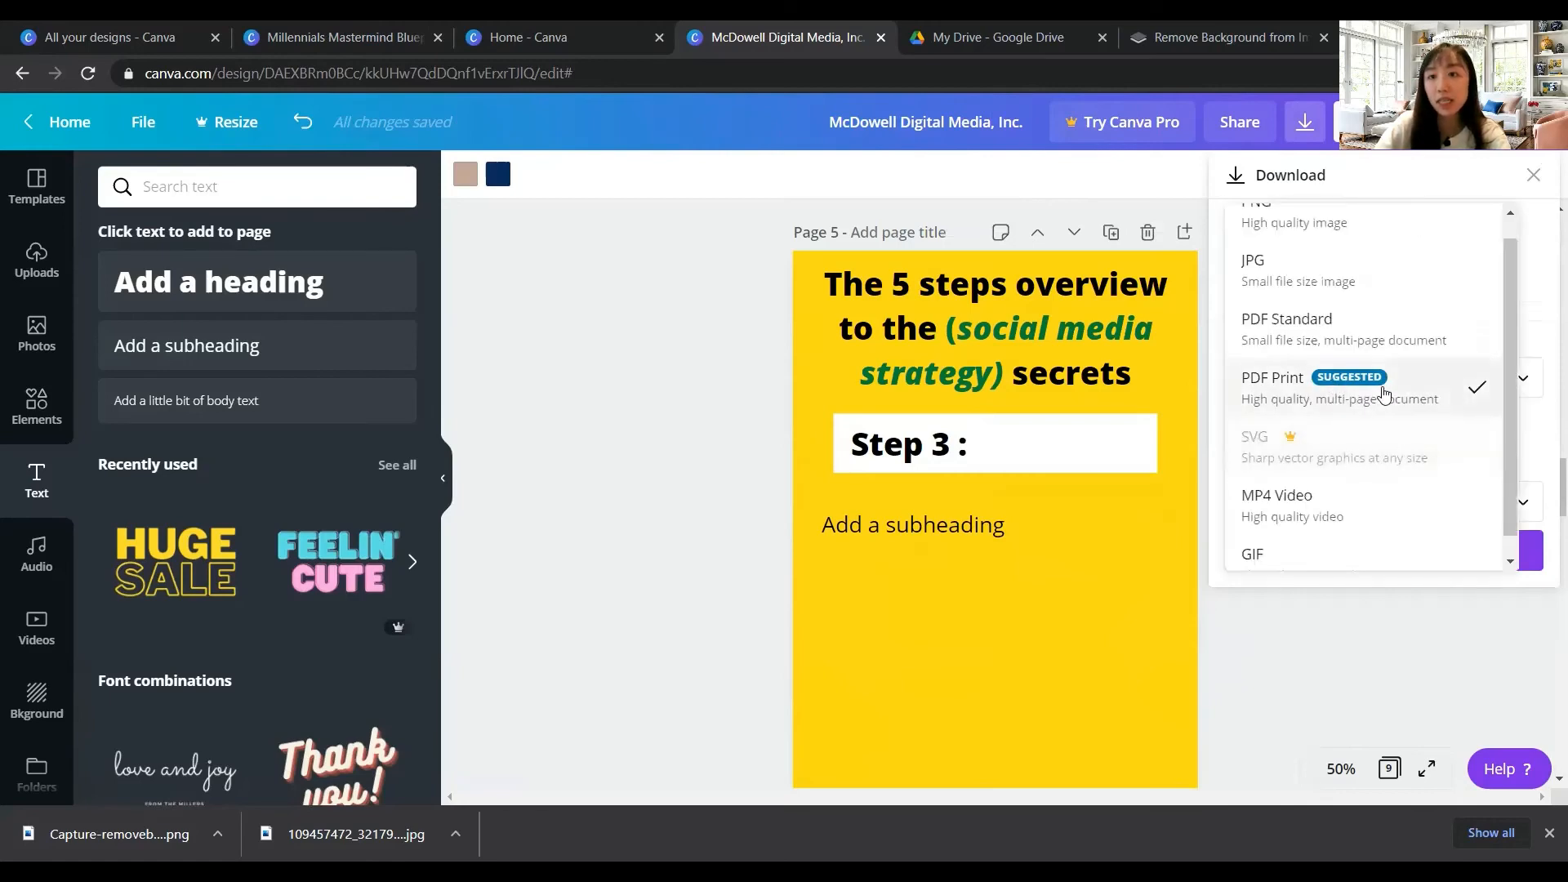
{"action": "scroll", "coordinate": [1382, 394], "scroll_direction": "up", "scroll_amount": 1}
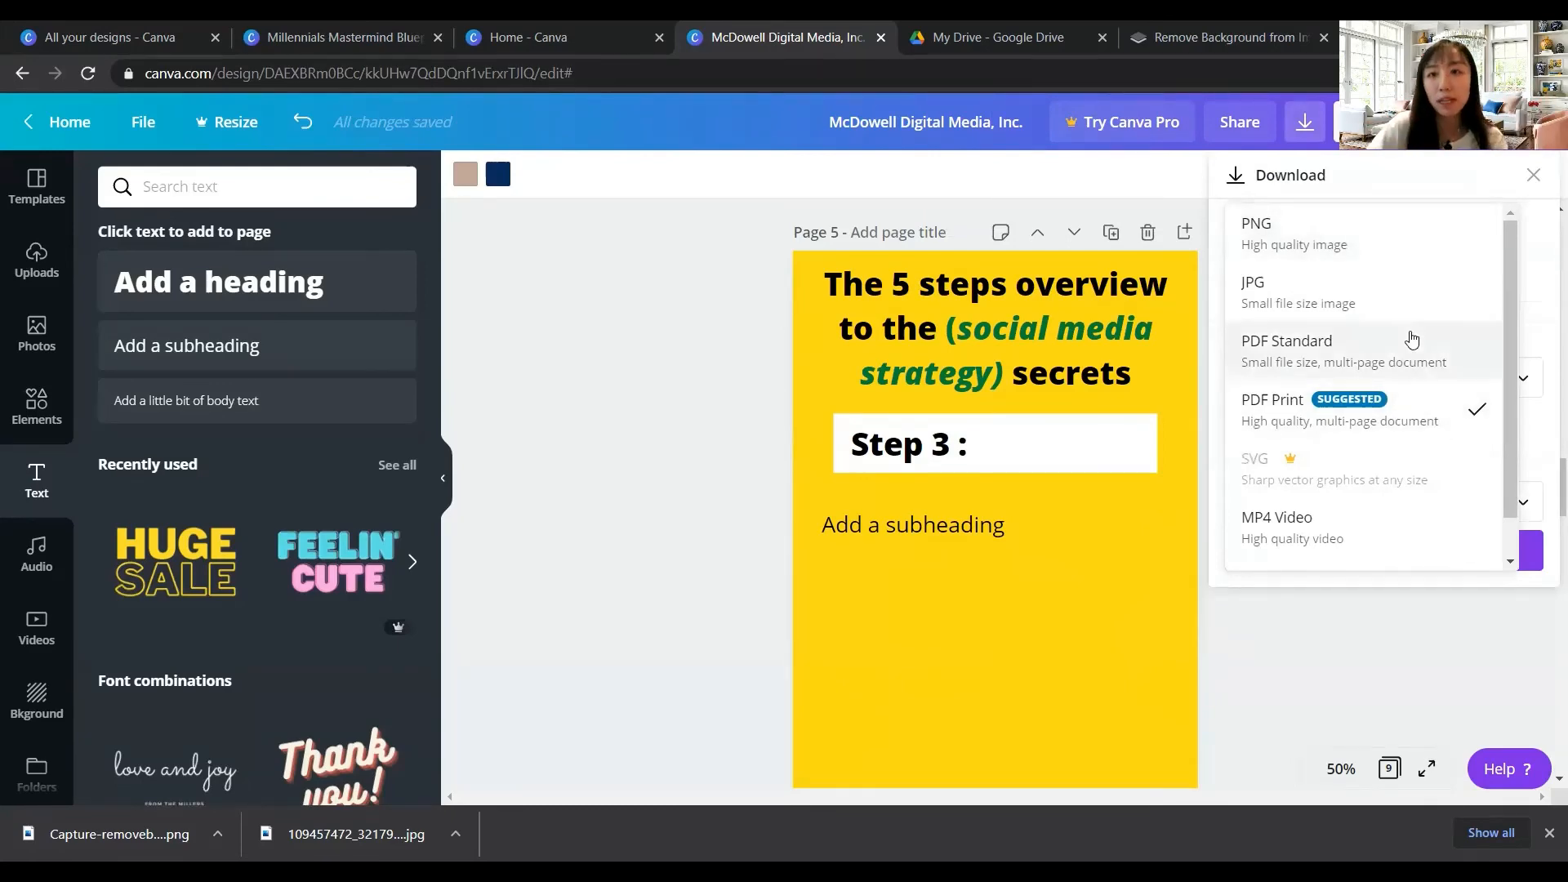
{"action": "left_click", "coordinate": [1269, 411]}
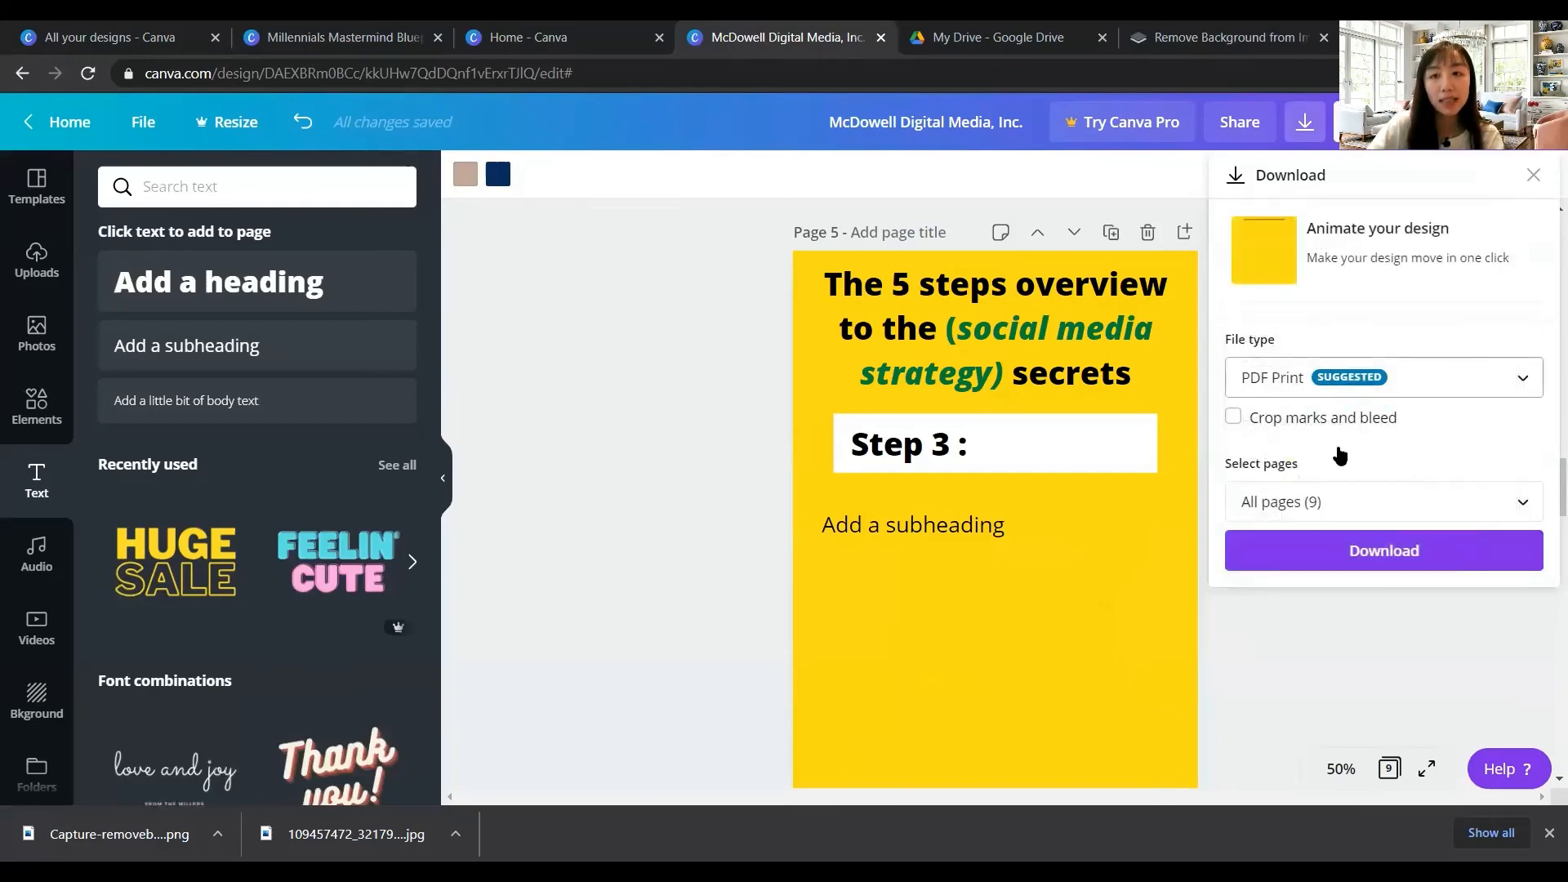
{"action": "left_click", "coordinate": [1406, 517]}
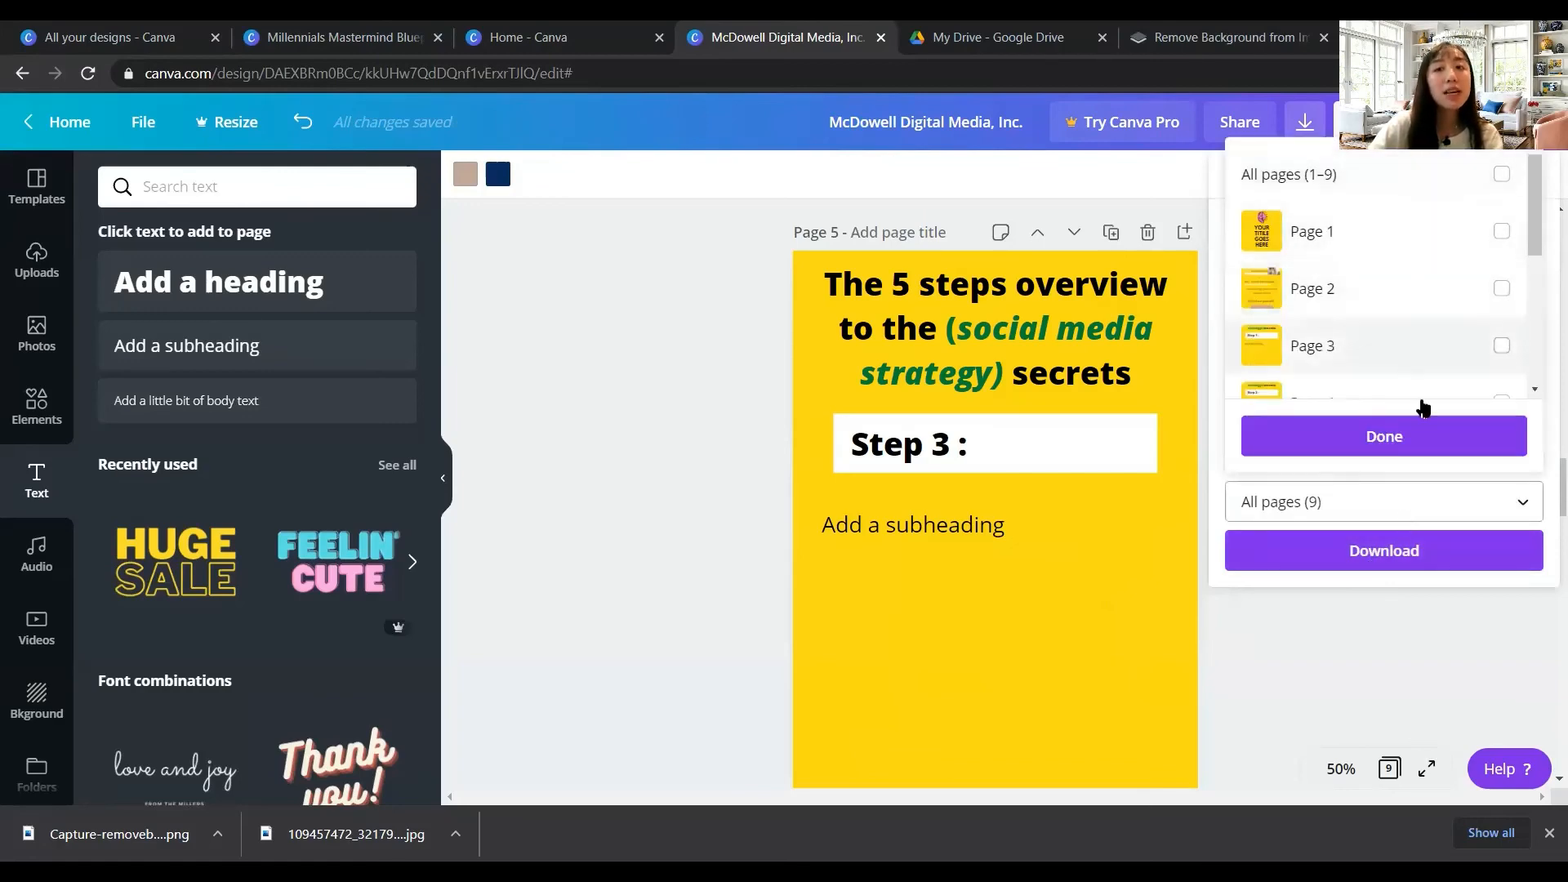
{"action": "left_click", "coordinate": [1410, 438]}
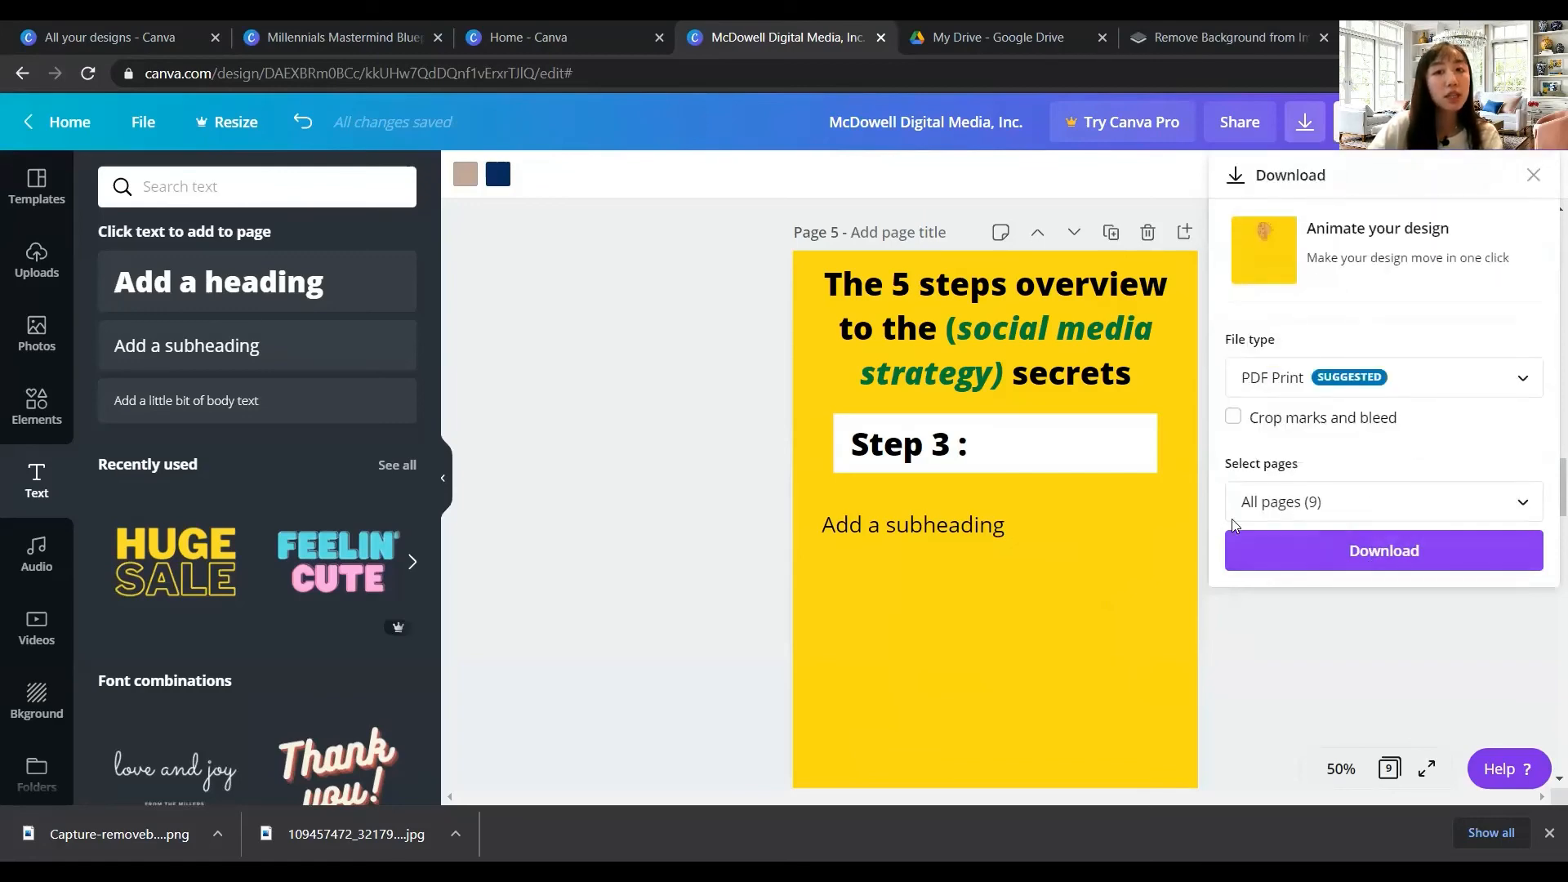
{"action": "left_click", "coordinate": [1335, 554]}
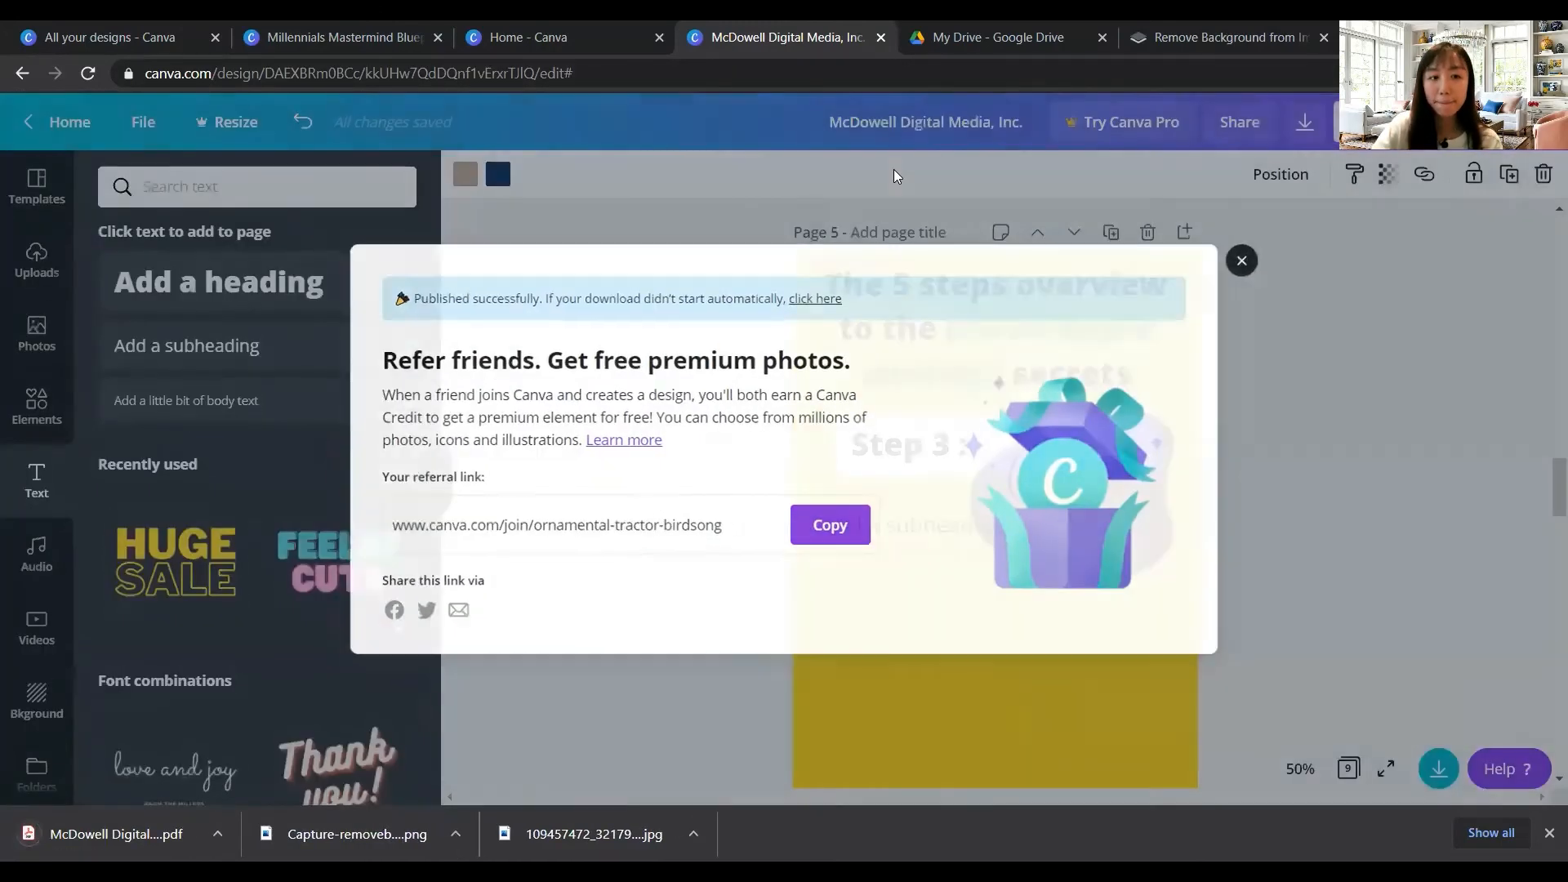
{"action": "left_click", "coordinate": [893, 170]}
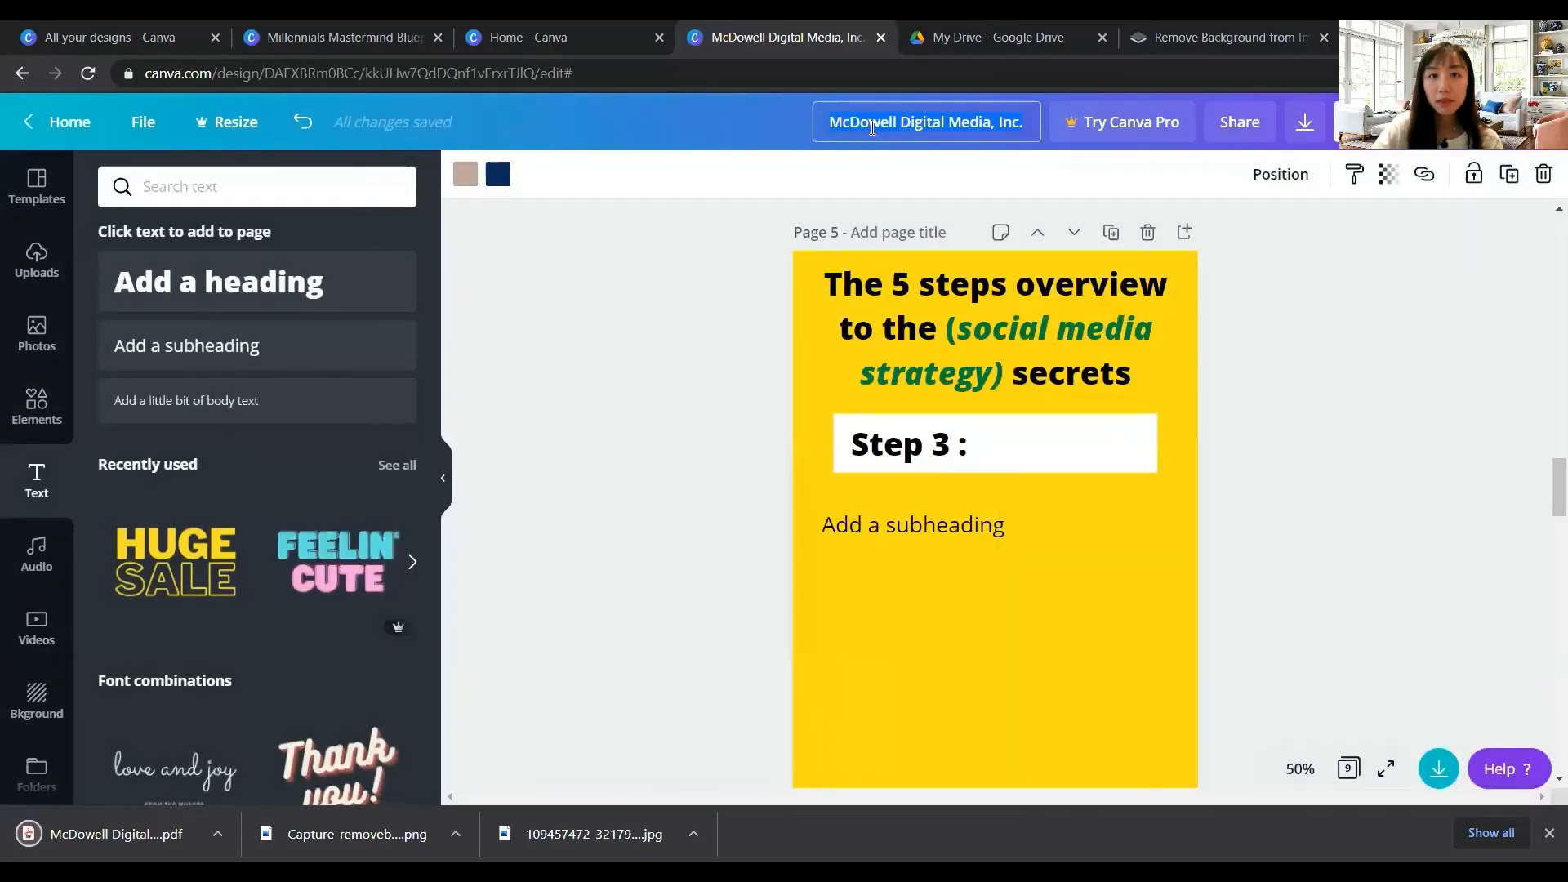
Rename the design as "social media strategy (testing)"
{"action": "left_click", "coordinate": [879, 128]}
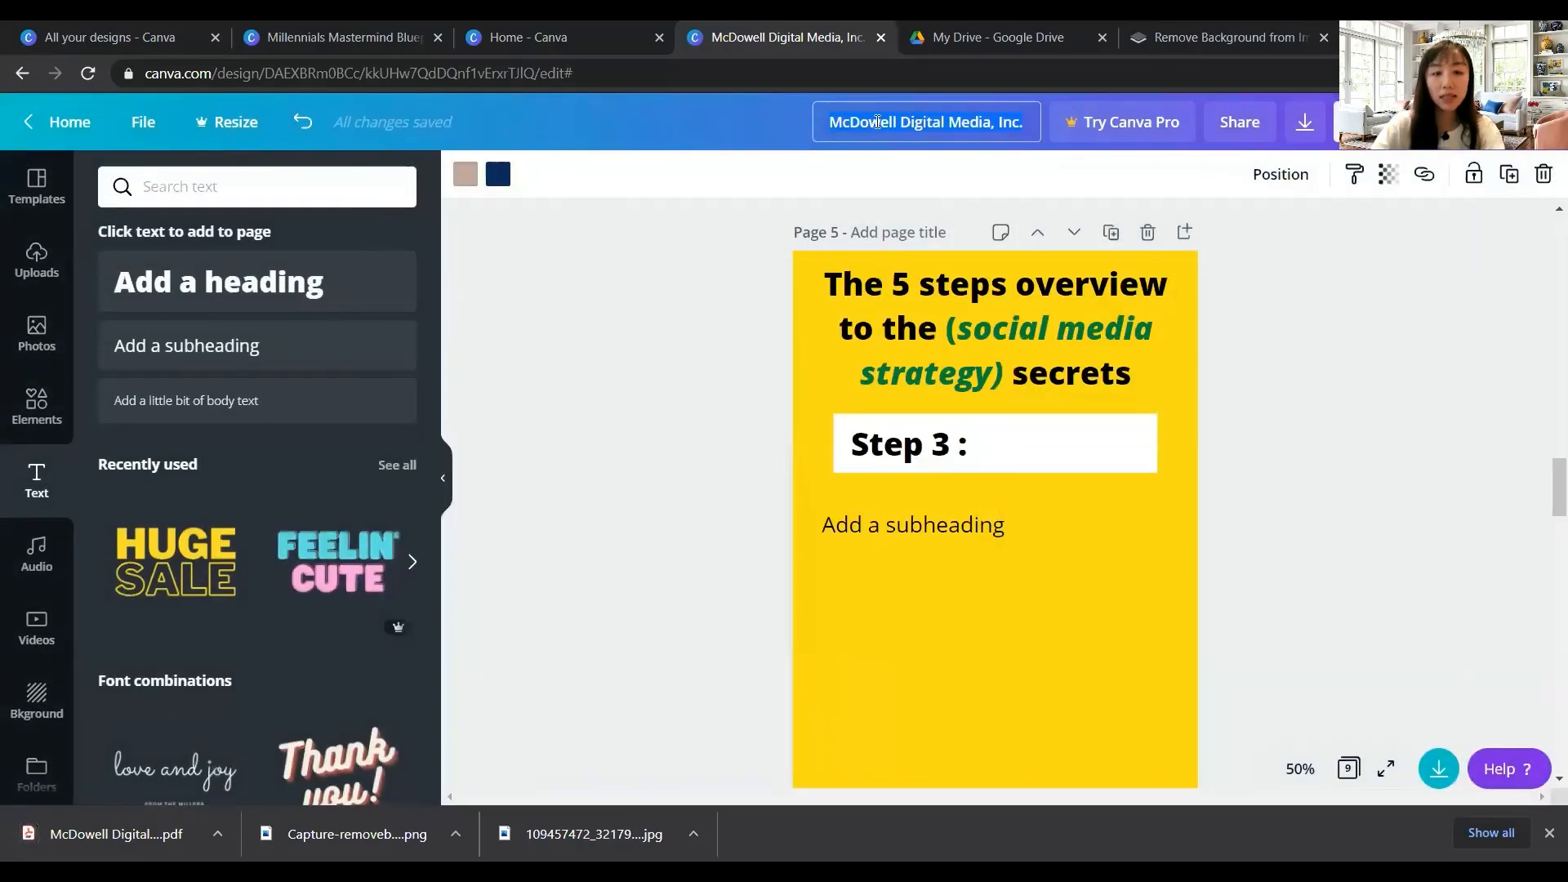
{"action": "type", "text": "social e"}
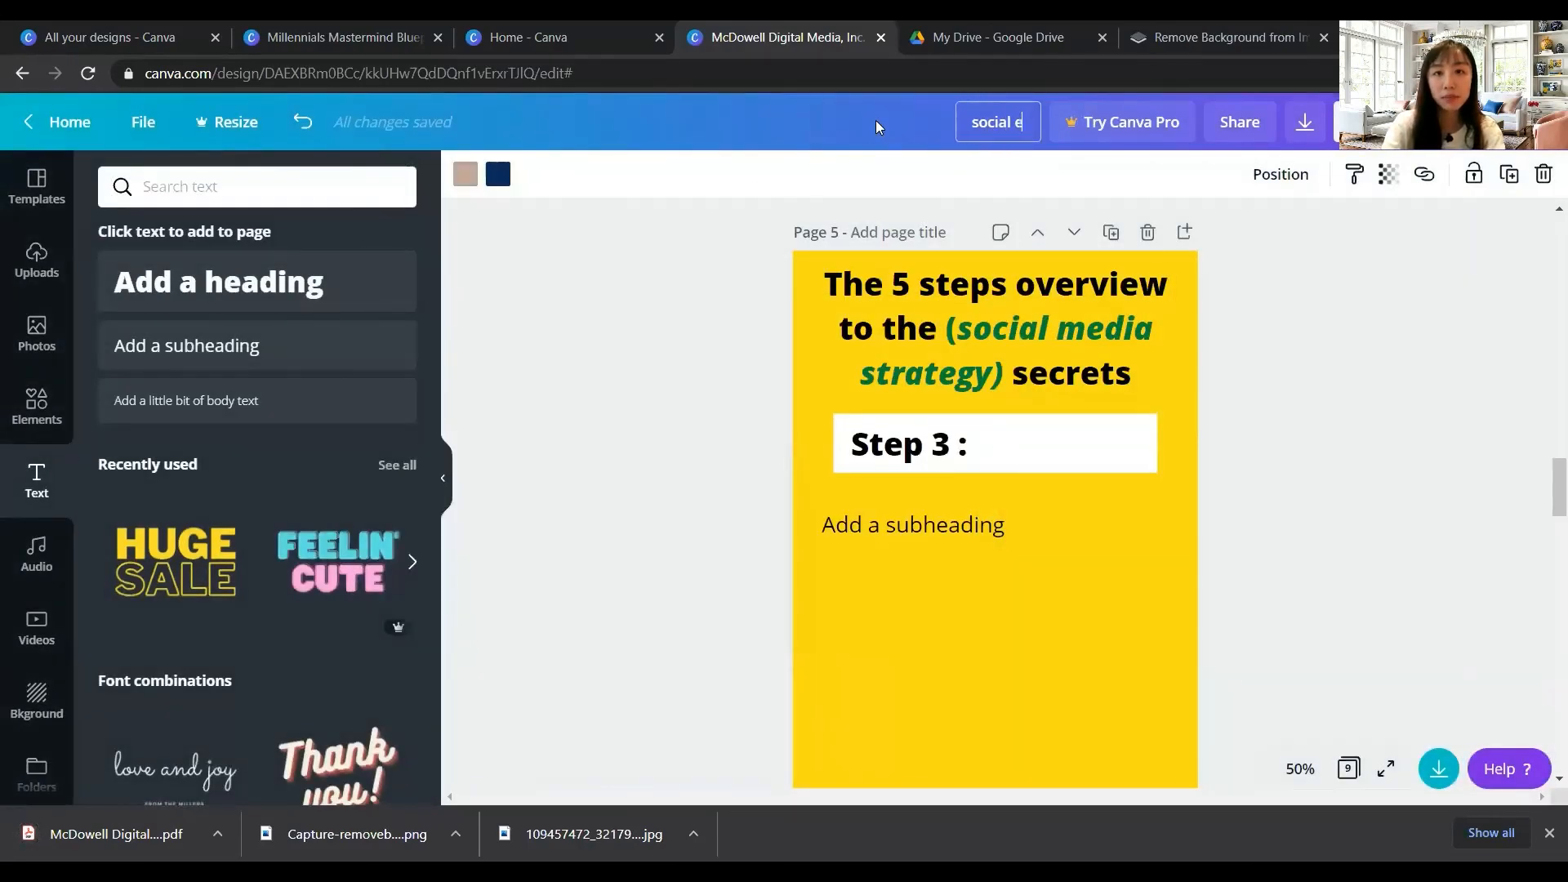
{"action": "type", "text": "media"}
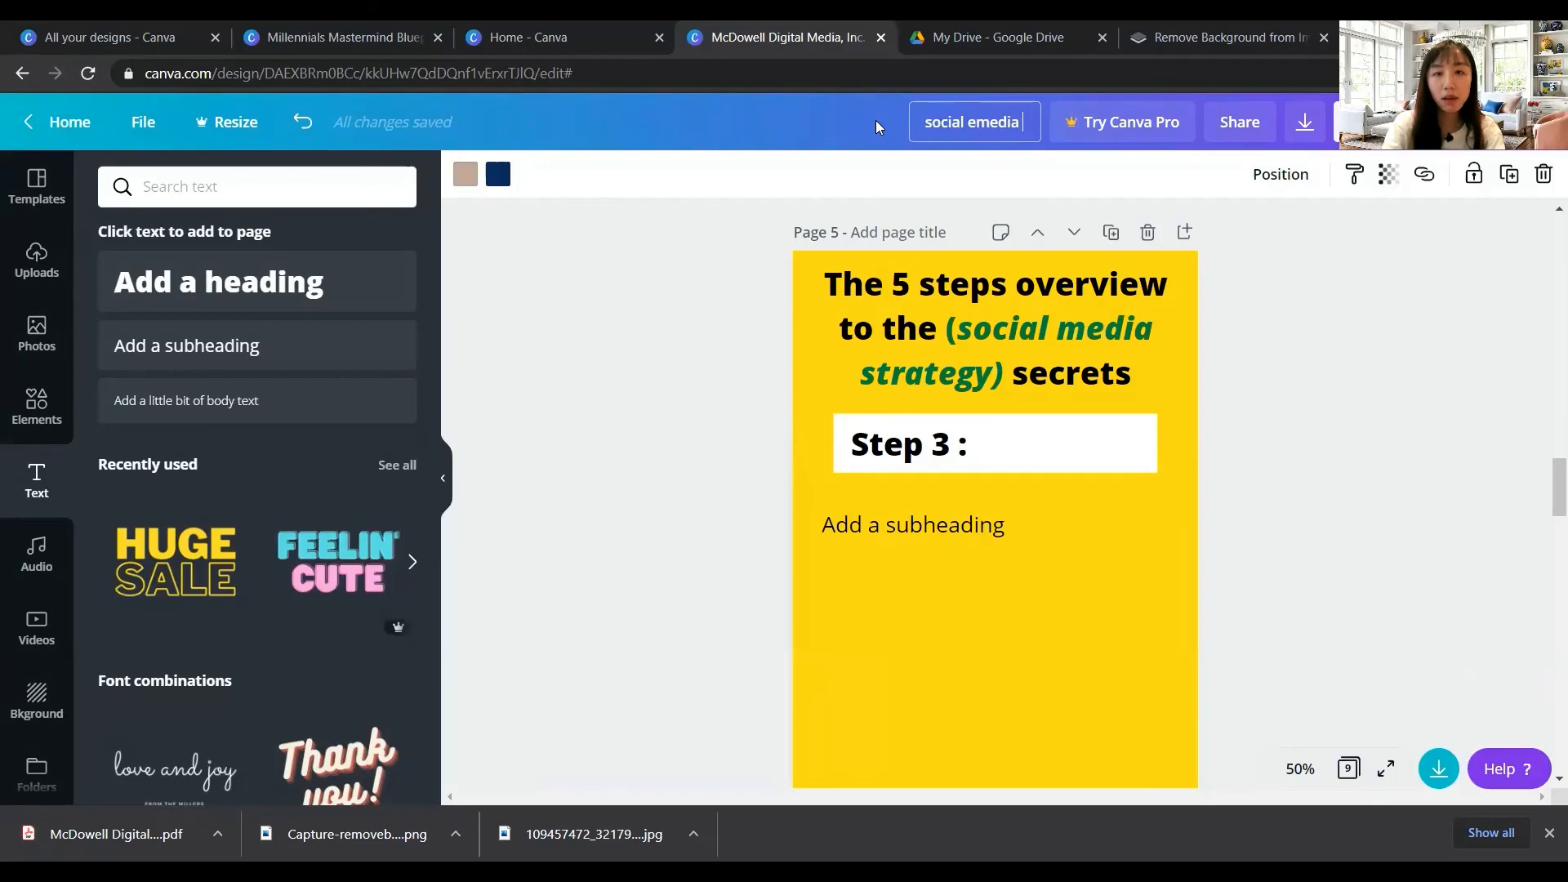
{"action": "key", "text": "ctrl+BackSpace"}
{"action": "type", "text": "medis"}
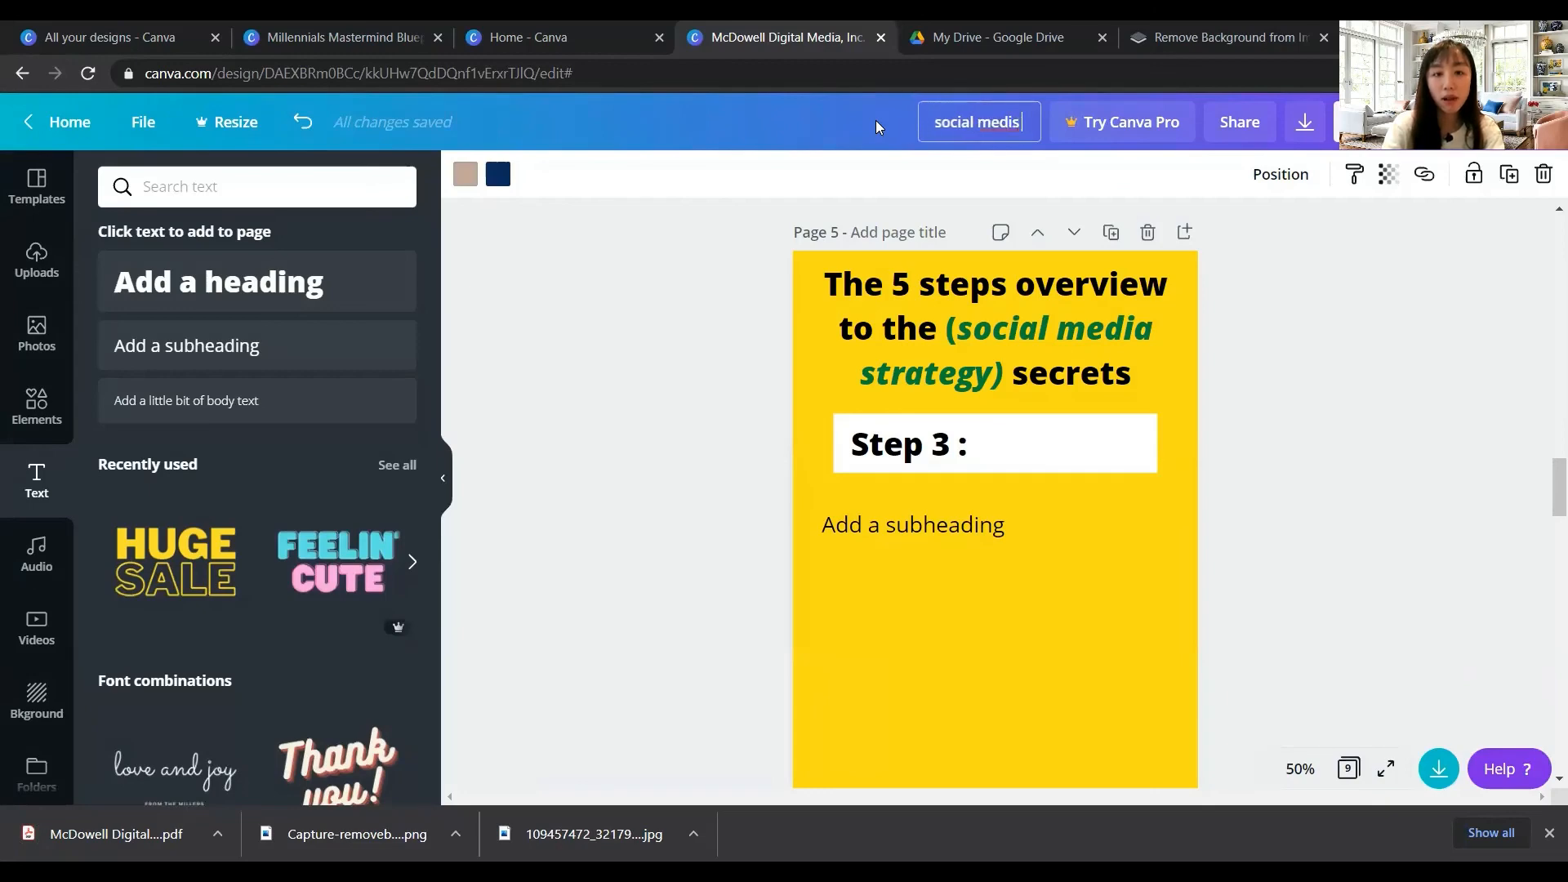
{"action": "key", "text": "BackSpace"}
{"action": "type", "text": "a strate"}
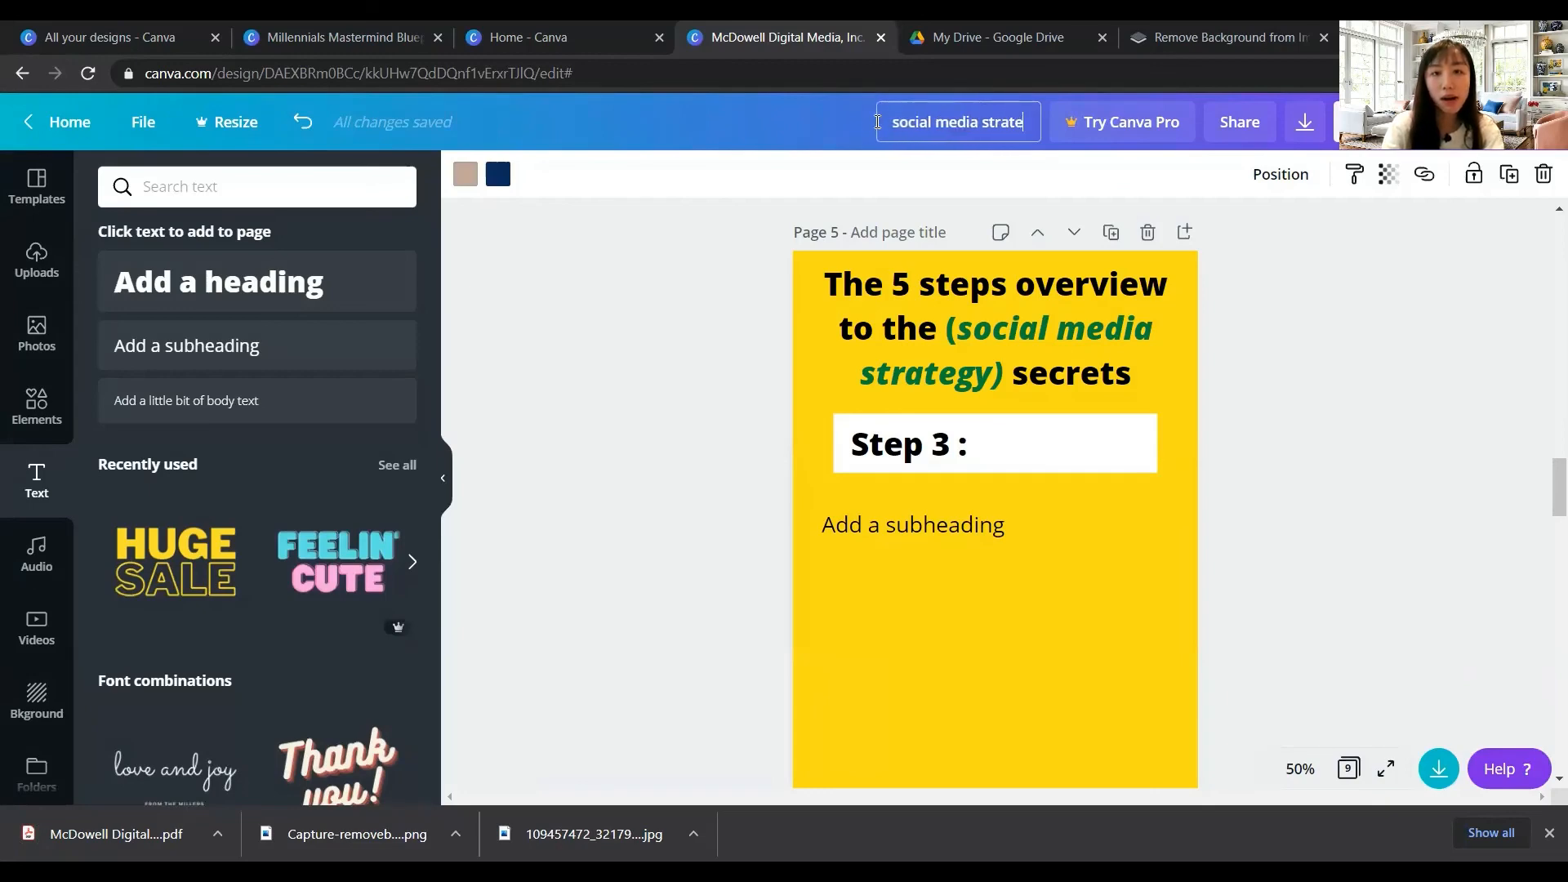
{"action": "type", "text": "gy (tes"}
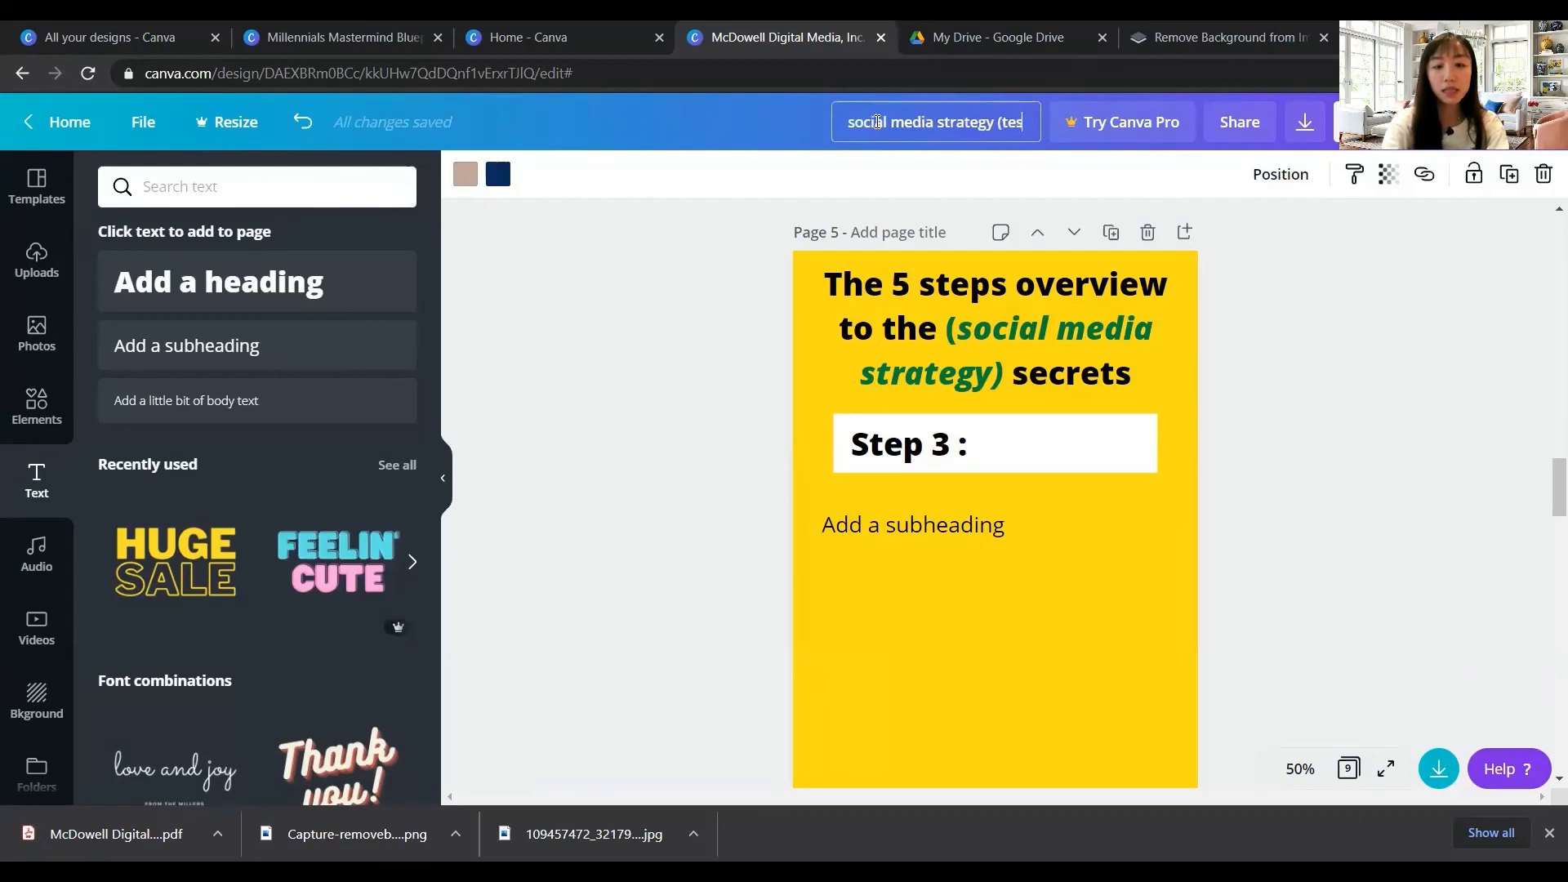
{"action": "type", "text": "ting)"}
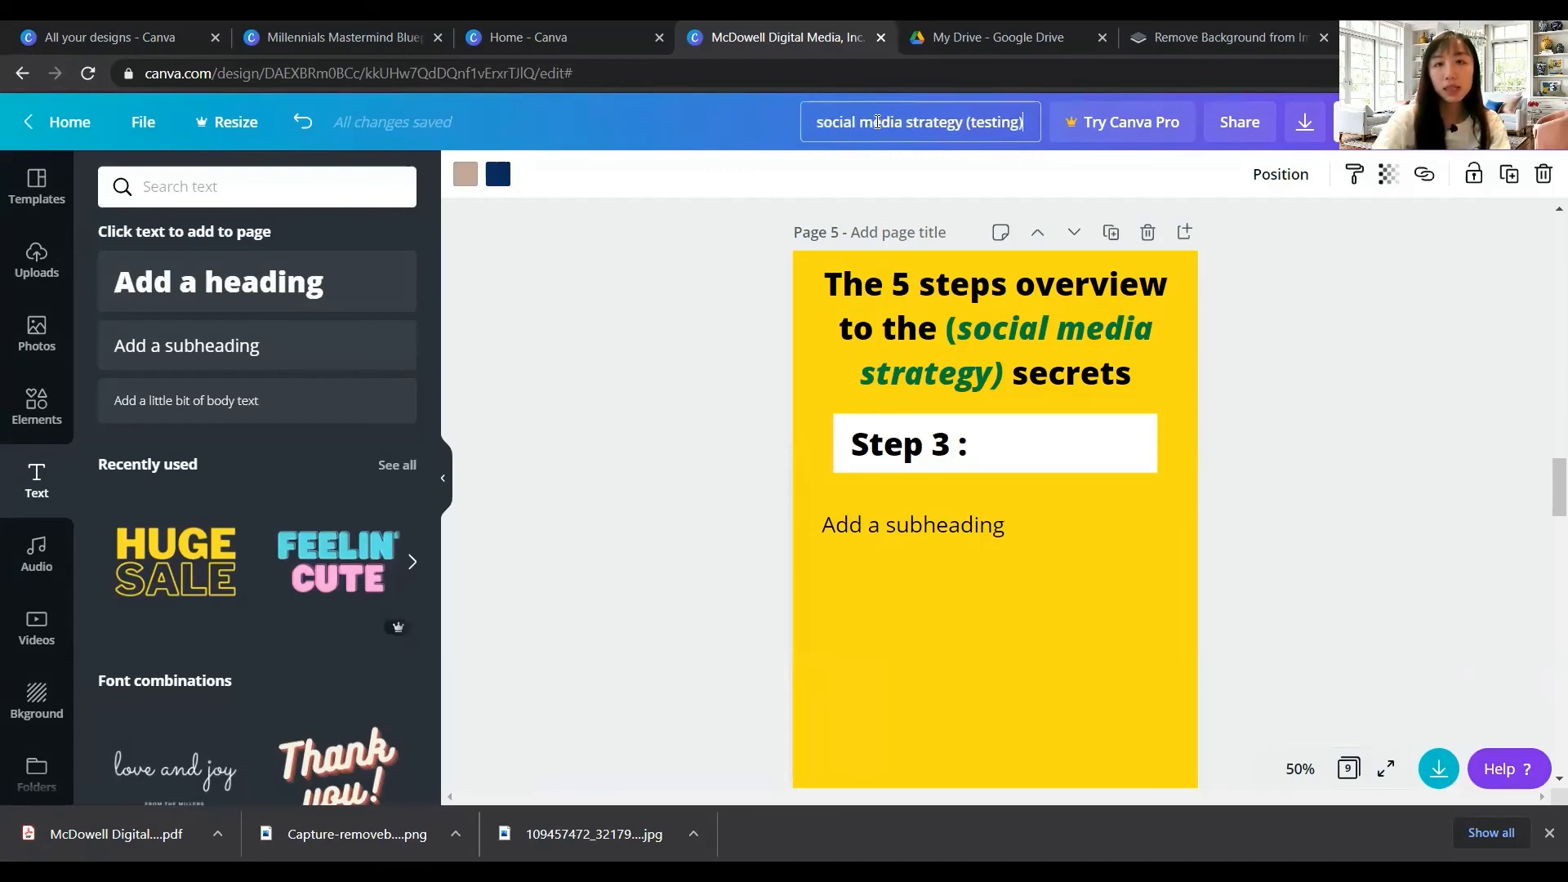
{"action": "left_click", "coordinate": [1400, 306]}
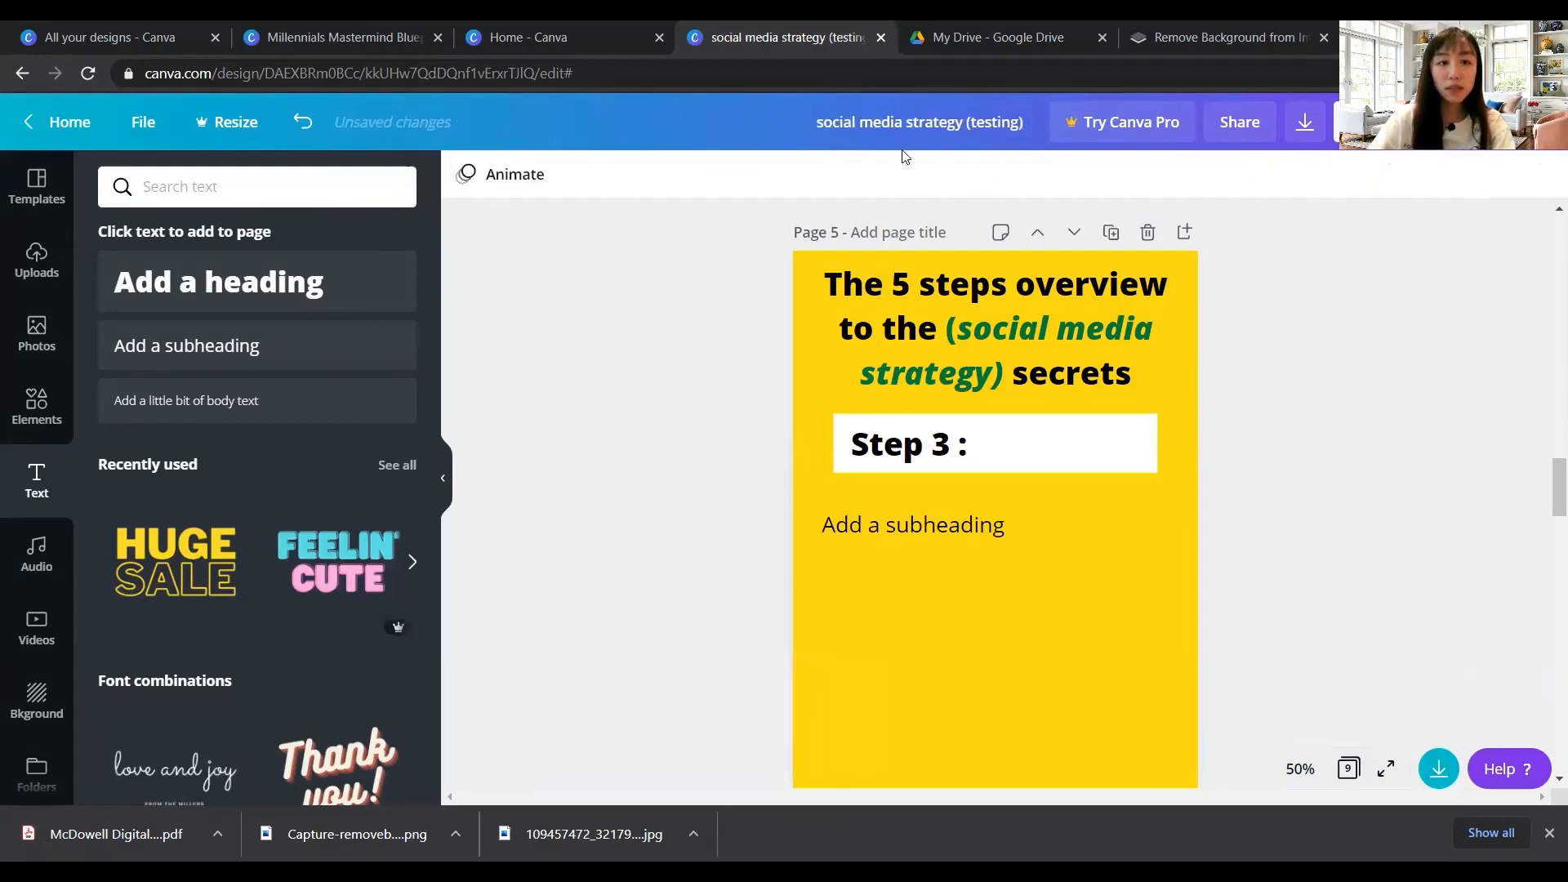
{"action": "left_click", "coordinate": [1498, 32]}
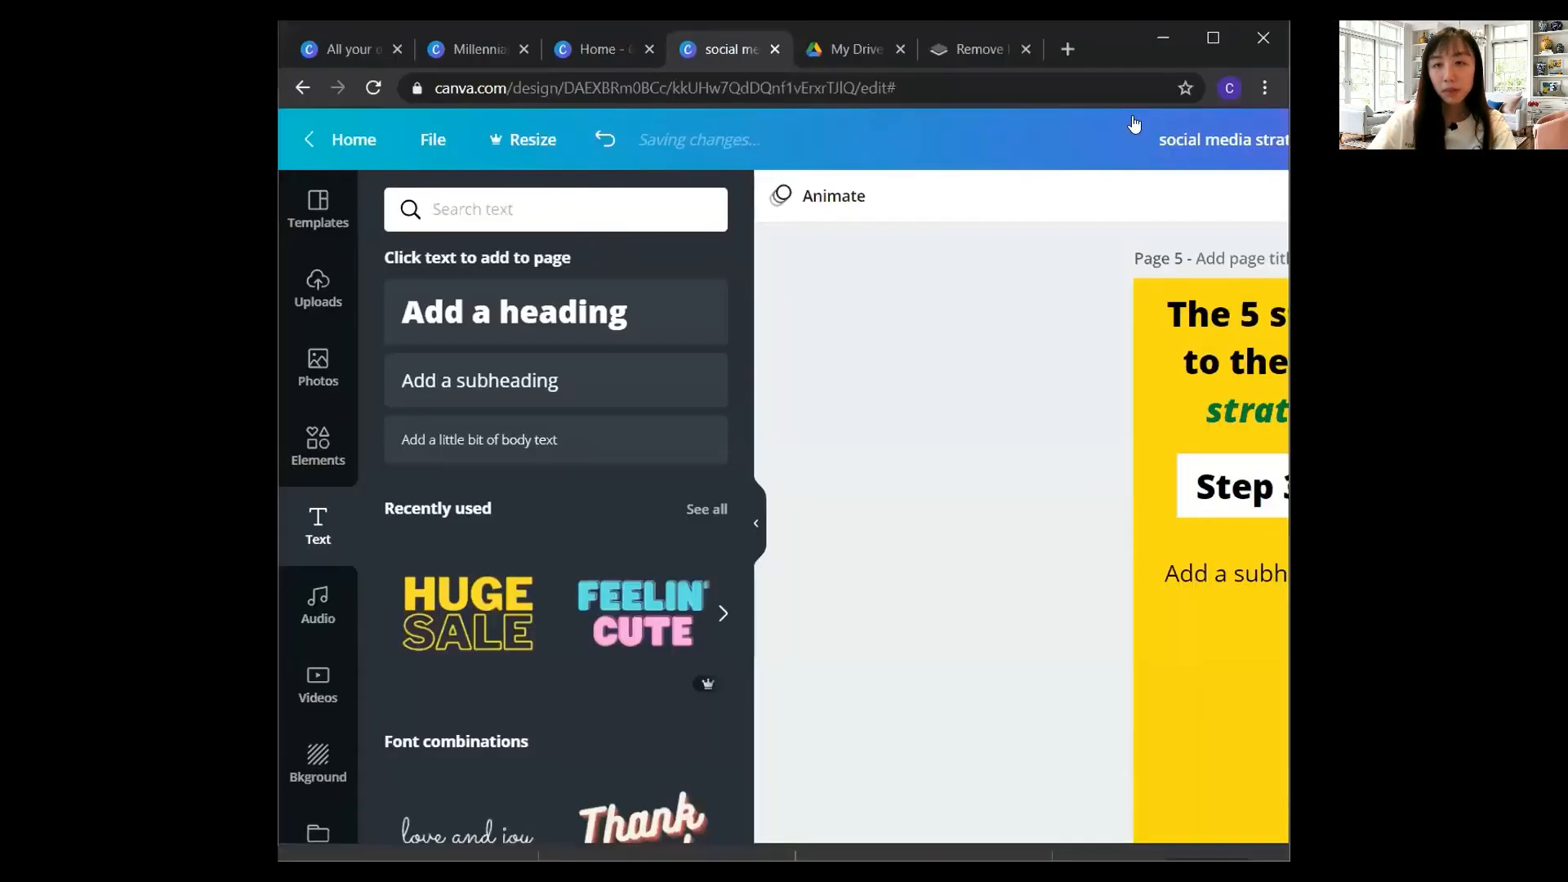
{"action": "left_click", "coordinate": [340, 275]}
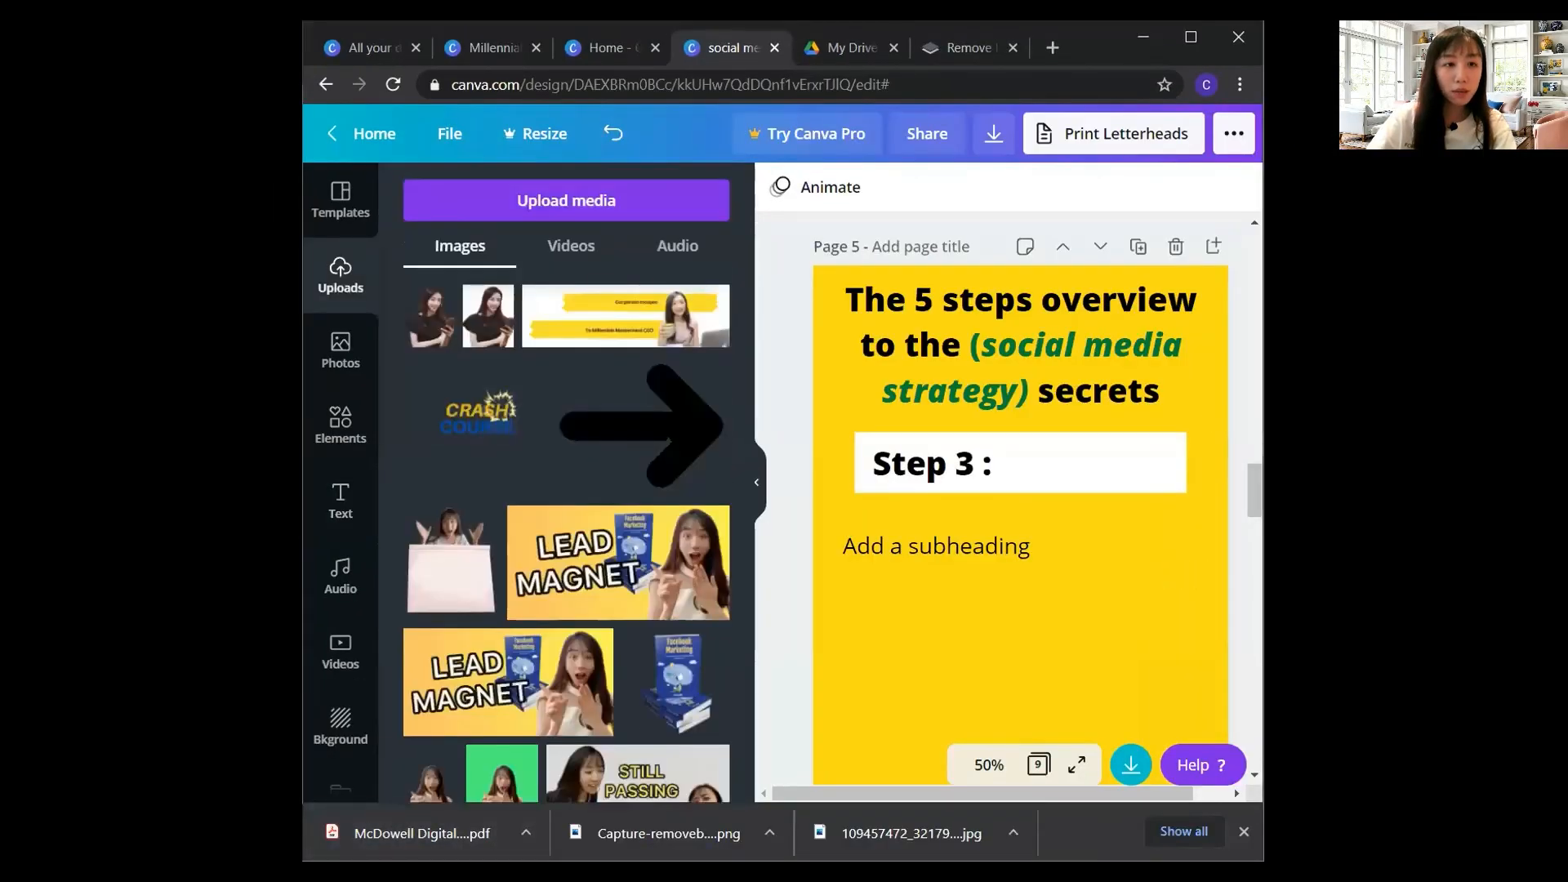
{"action": "key", "text": "alt+Tab"}
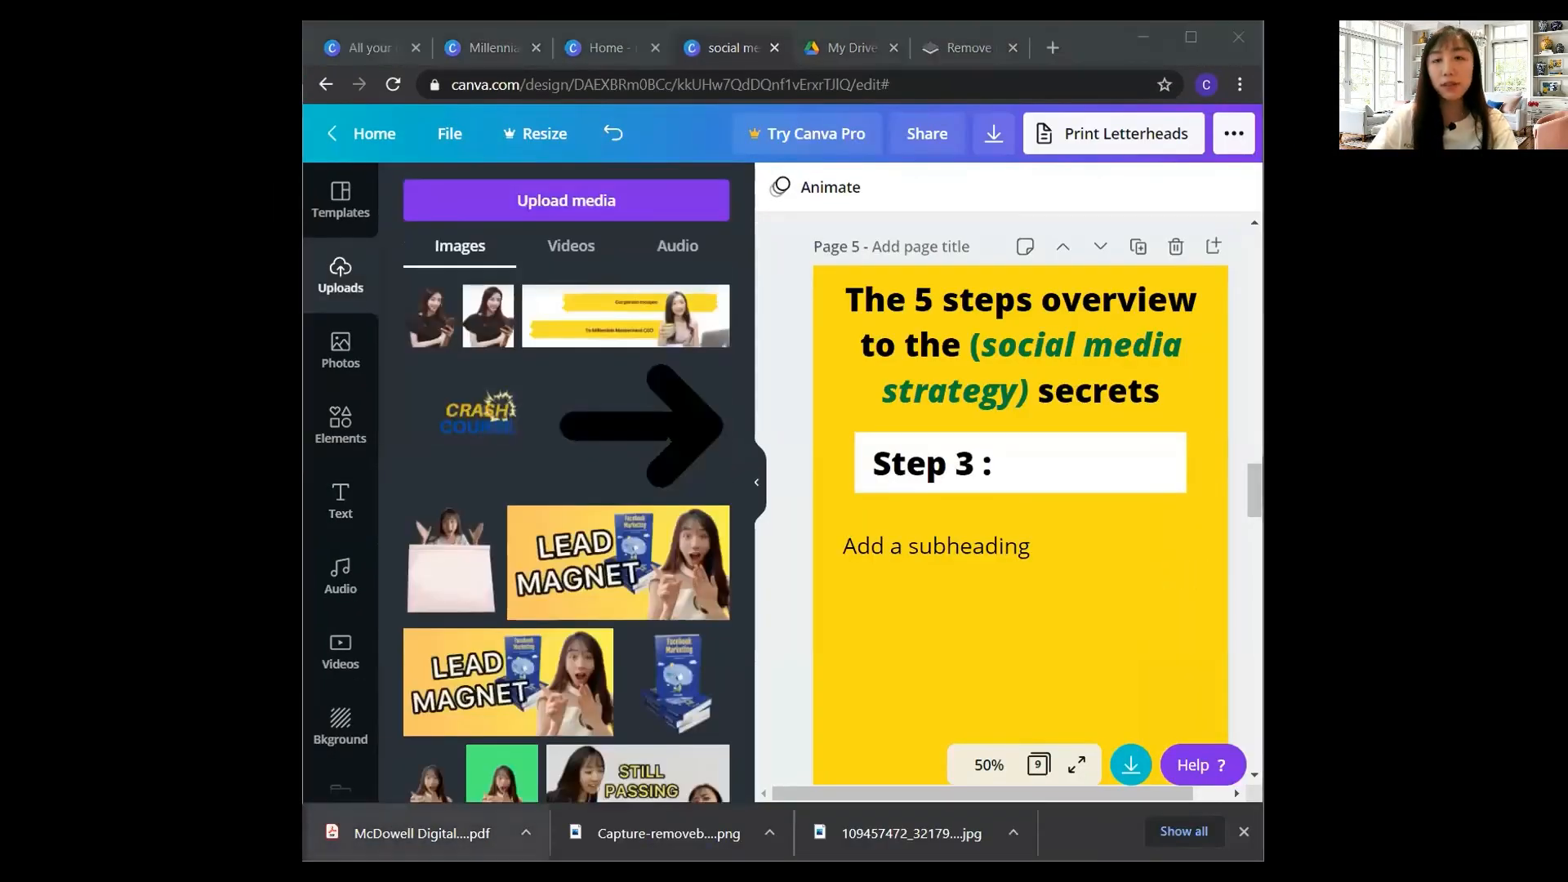
{"action": "left_click", "coordinate": [1191, 37]}
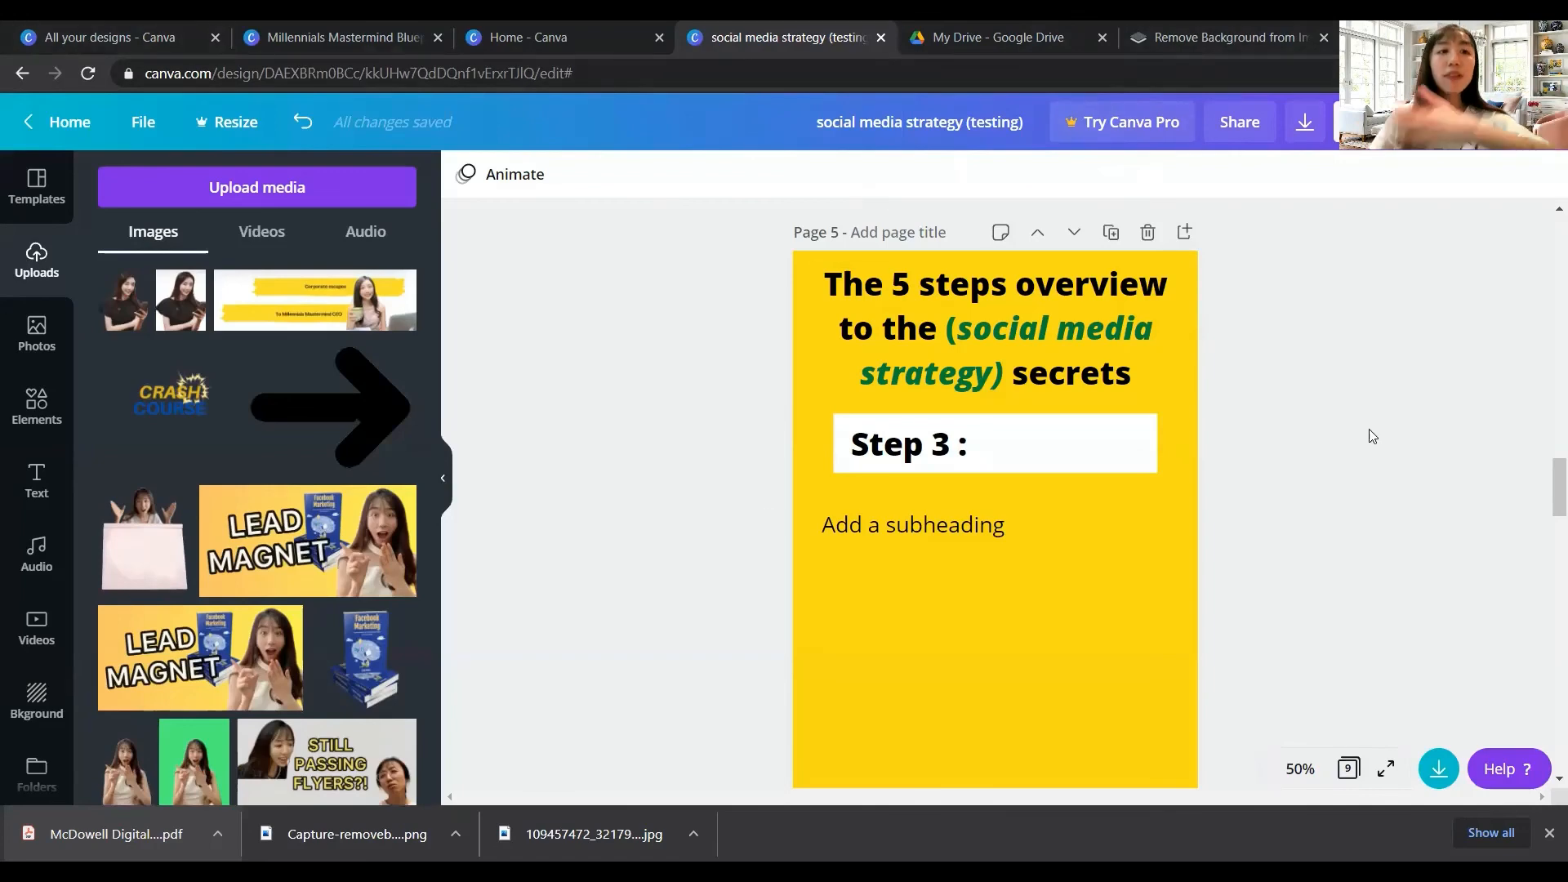
Switch to Google Drive and upload the McDowell Digital Media, Inc. PDF from the Desktop to My Drive
{"action": "left_click", "coordinate": [1062, 47]}
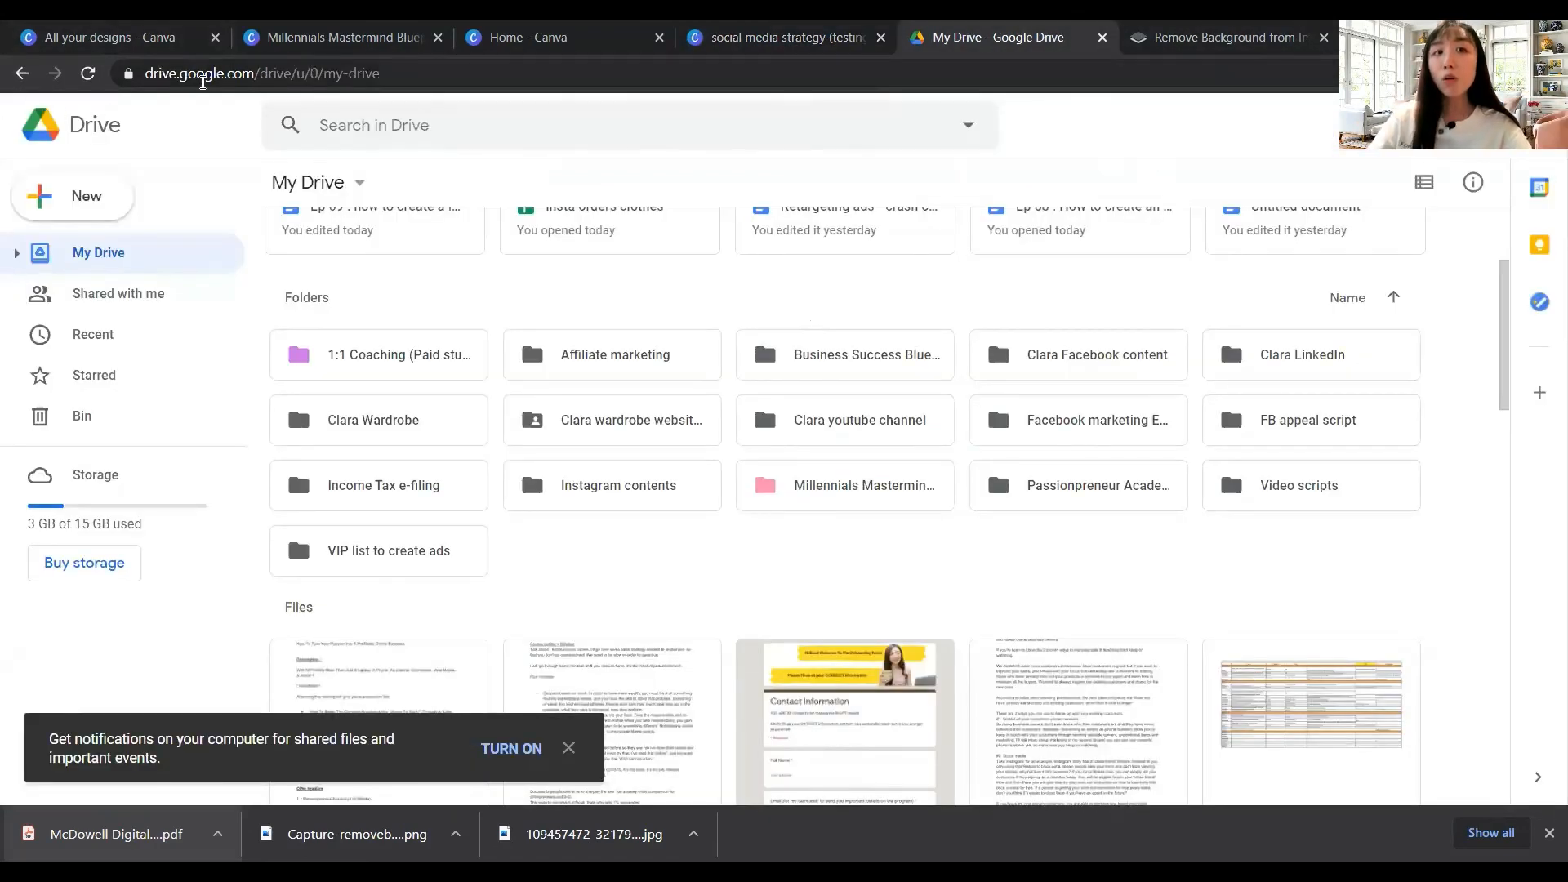
{"action": "right_click", "coordinate": [583, 553]}
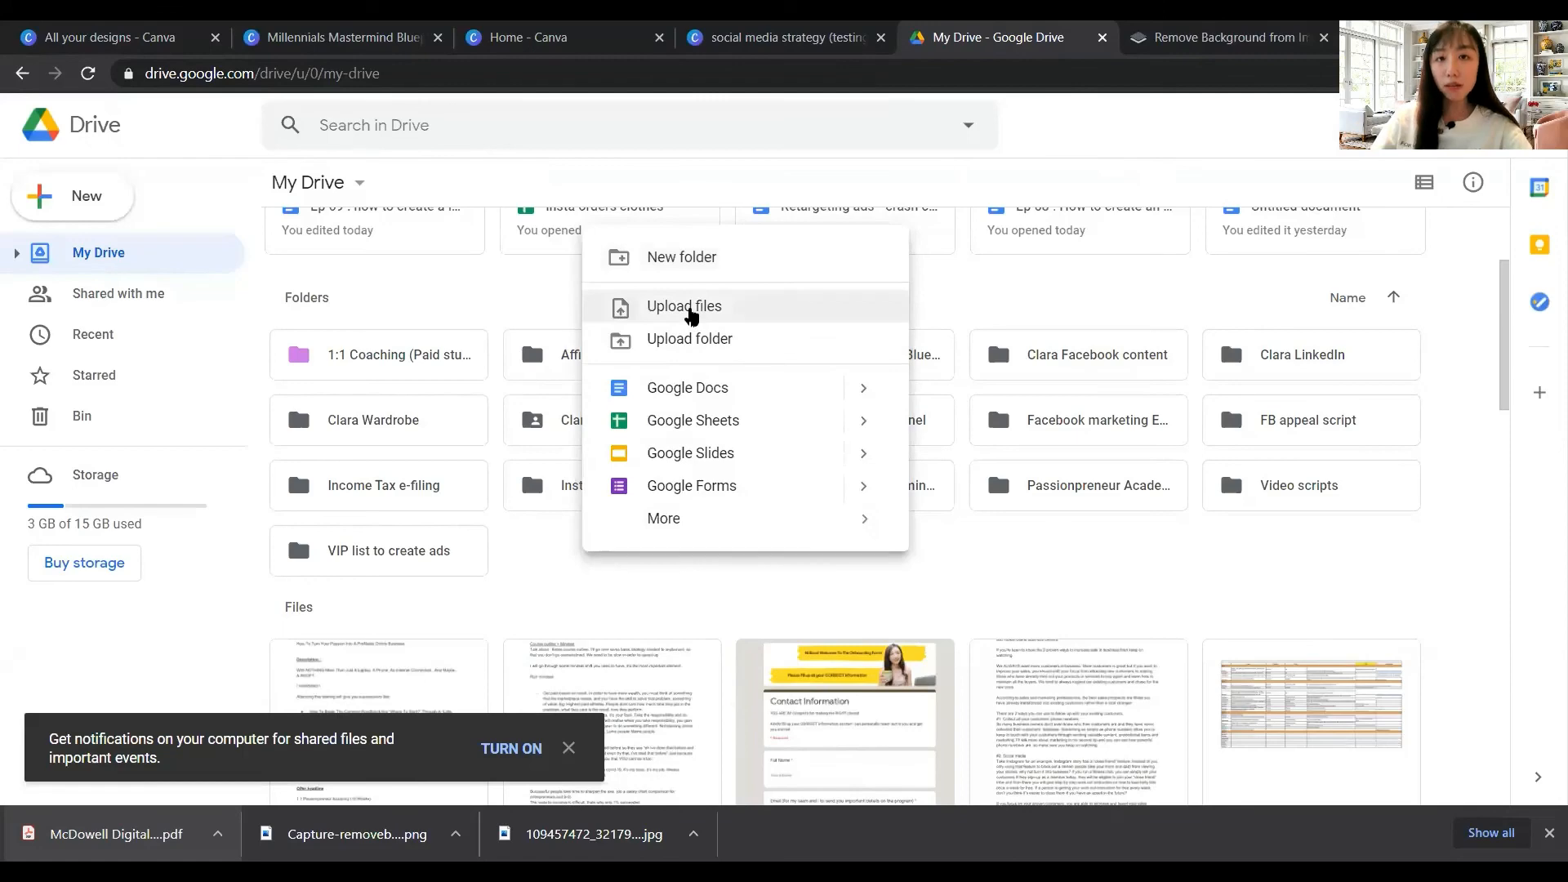
{"action": "left_click", "coordinate": [690, 312]}
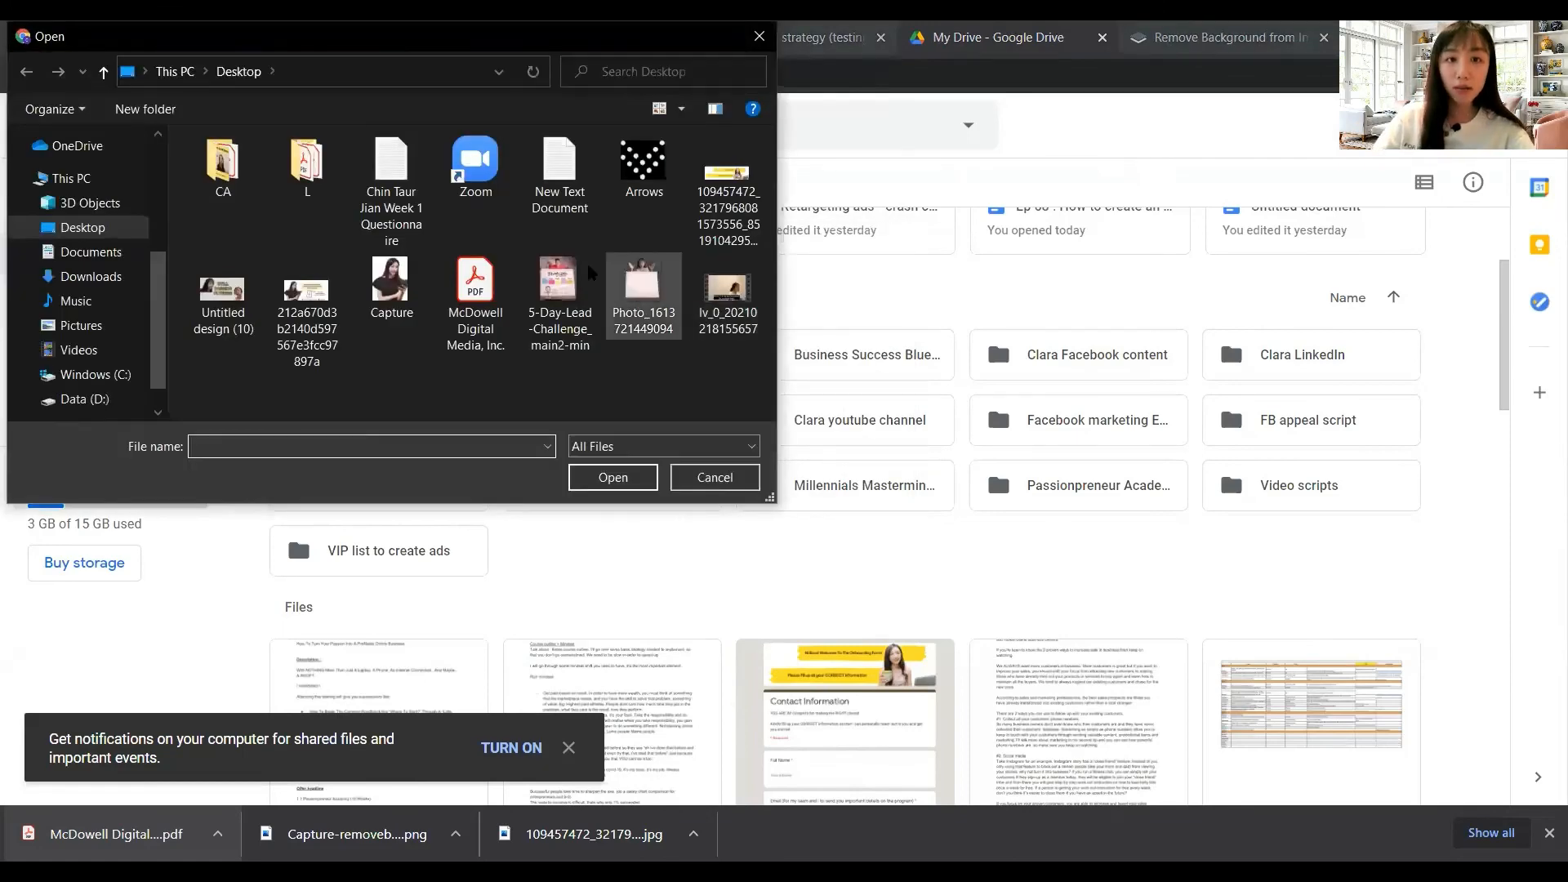
{"action": "double_click", "coordinate": [481, 313]}
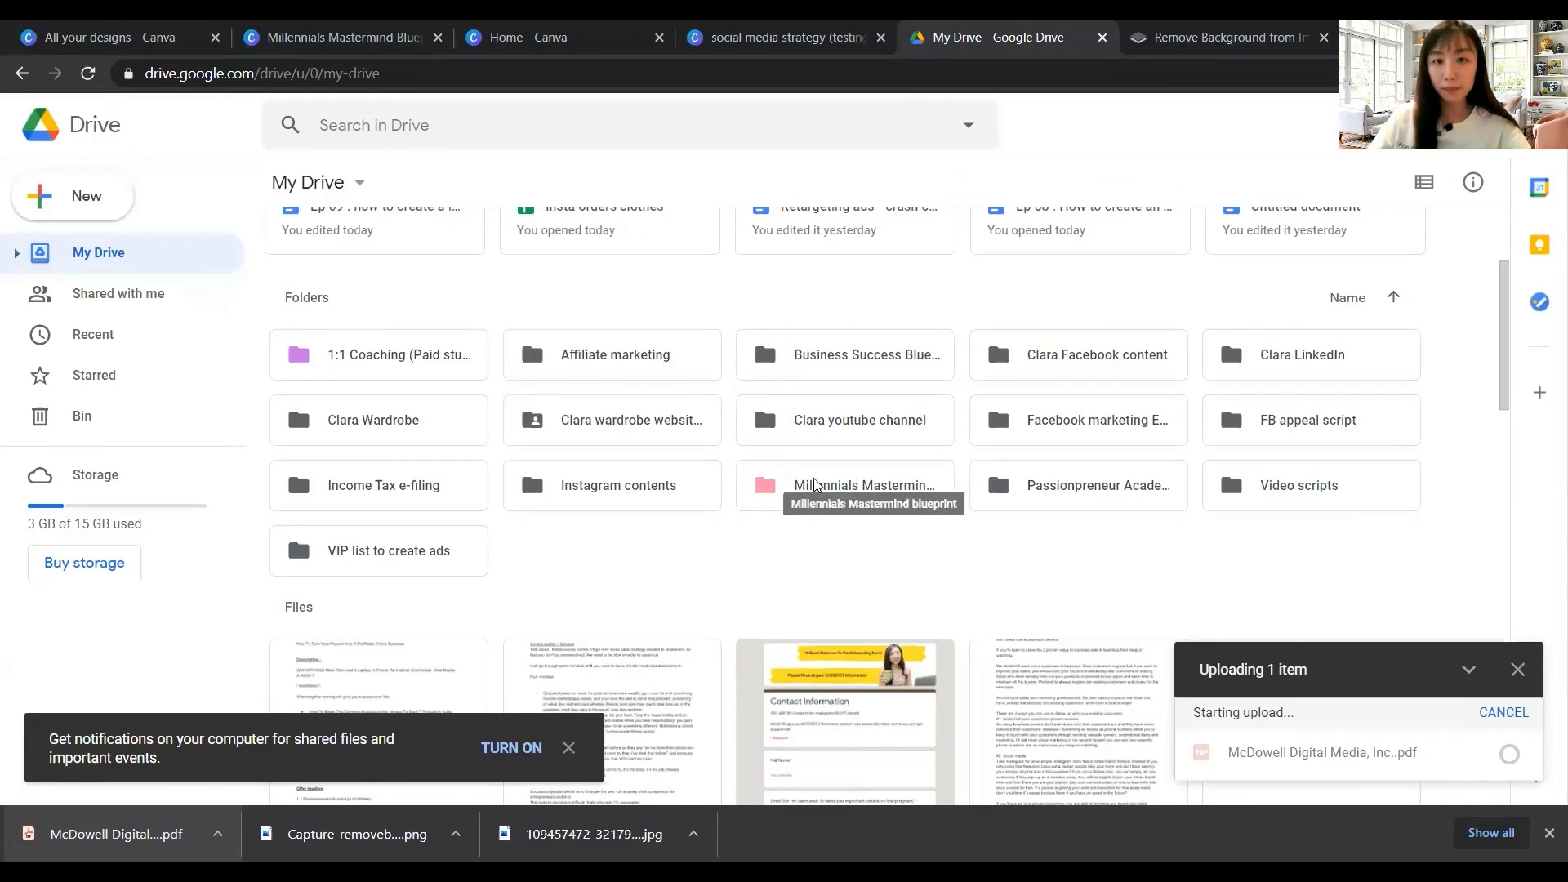
Find the uploaded McDowell Digital Media, Inc. PDF among the My Drive files and open its preview to check the first pages
{"action": "scroll", "coordinate": [837, 467], "scroll_direction": "down", "scroll_amount": 4}
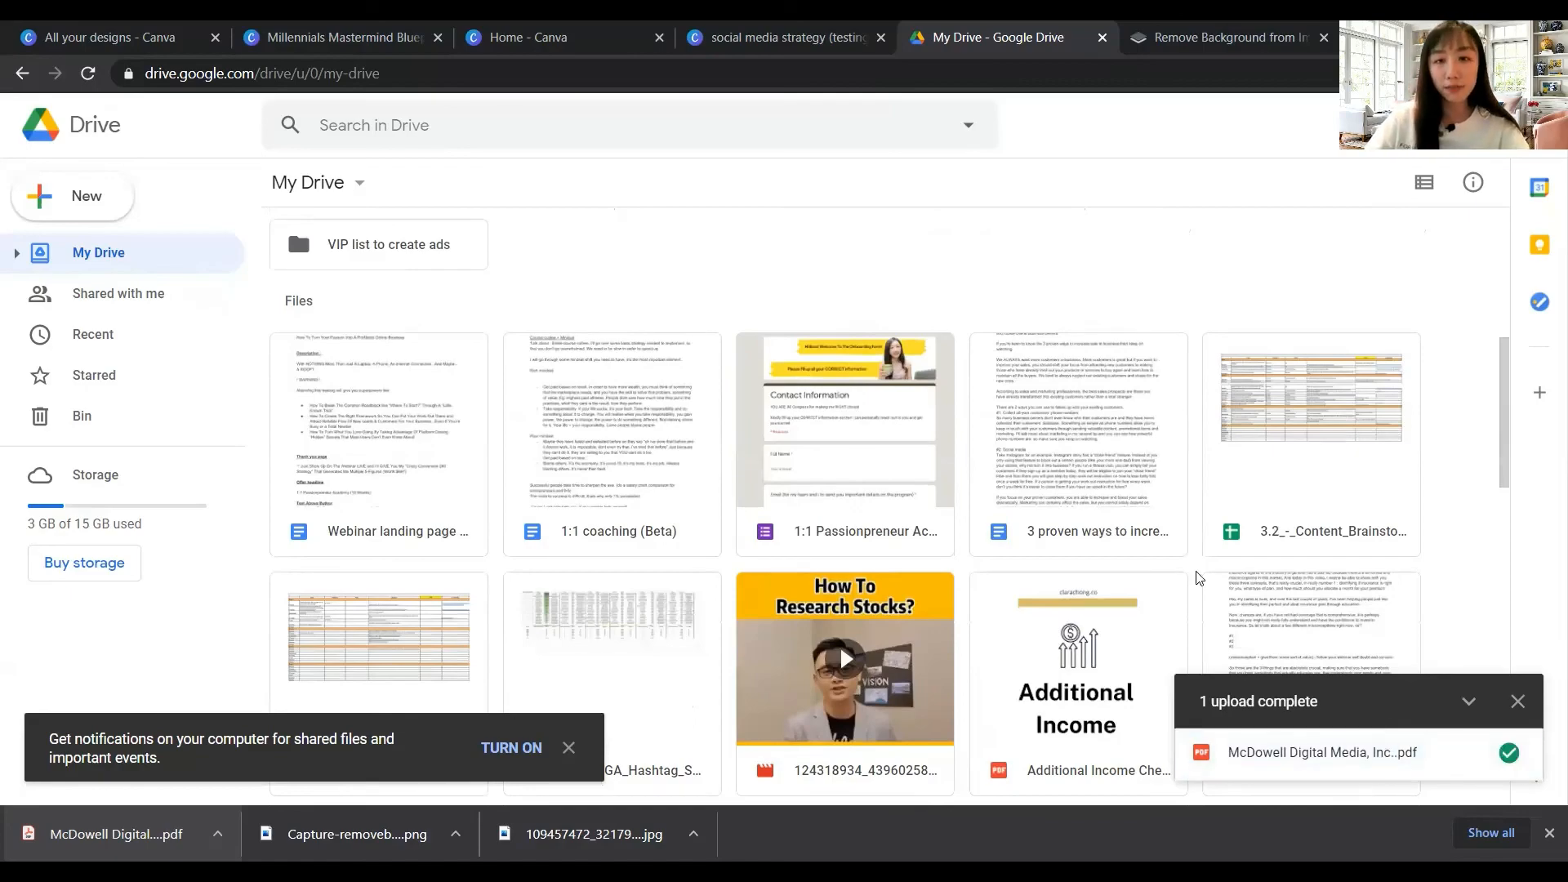
{"action": "scroll", "coordinate": [1233, 601], "scroll_direction": "up", "scroll_amount": 6}
{"action": "scroll", "coordinate": [1281, 584], "scroll_direction": "down", "scroll_amount": 14}
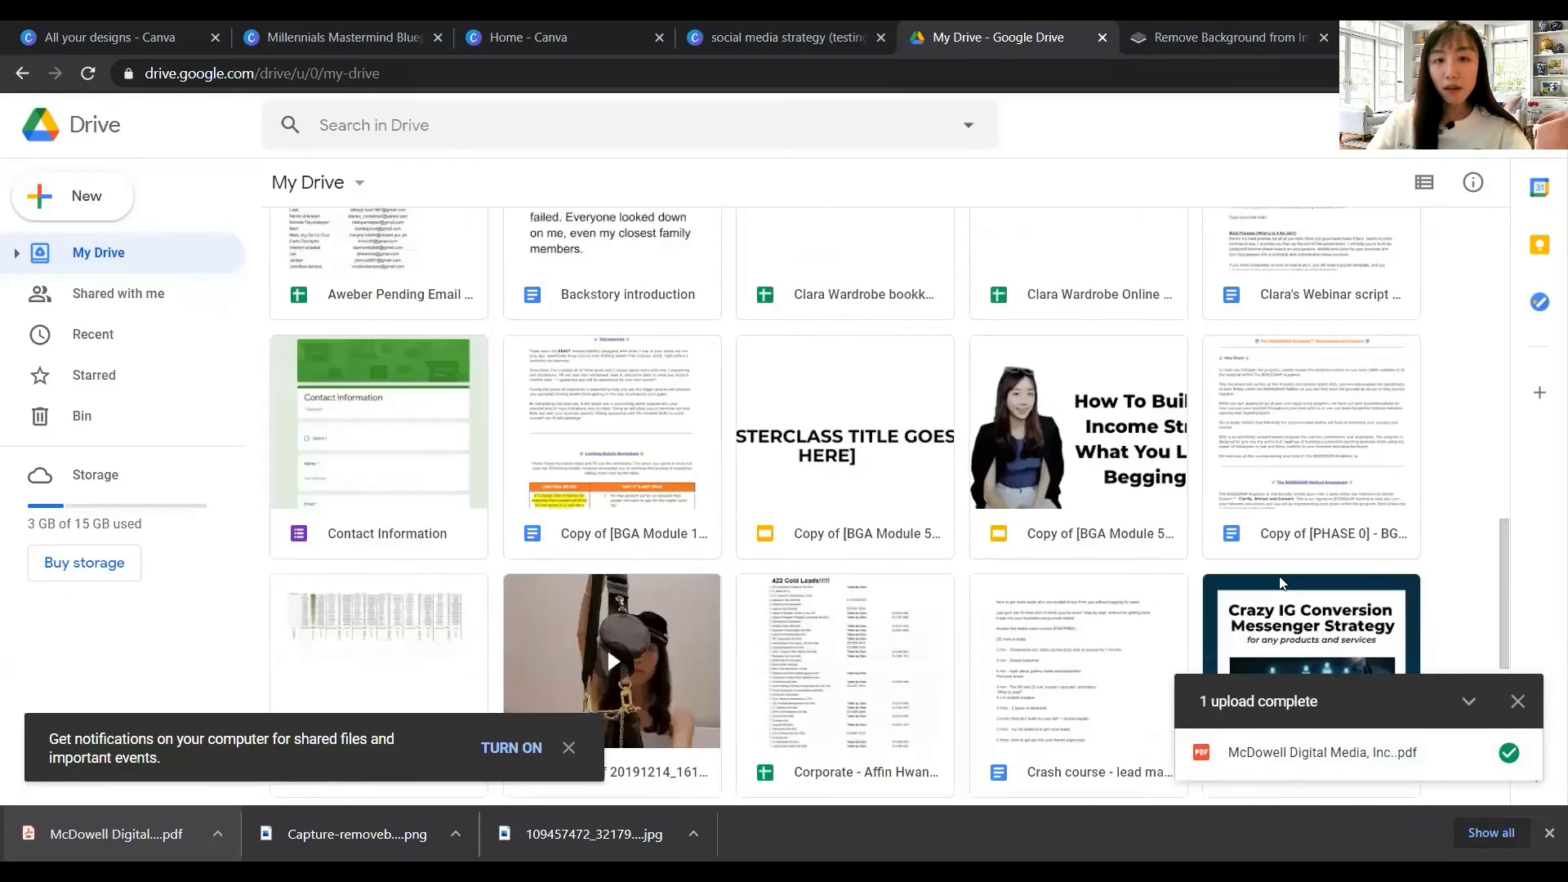
{"action": "scroll", "coordinate": [1279, 579], "scroll_direction": "down", "scroll_amount": 6}
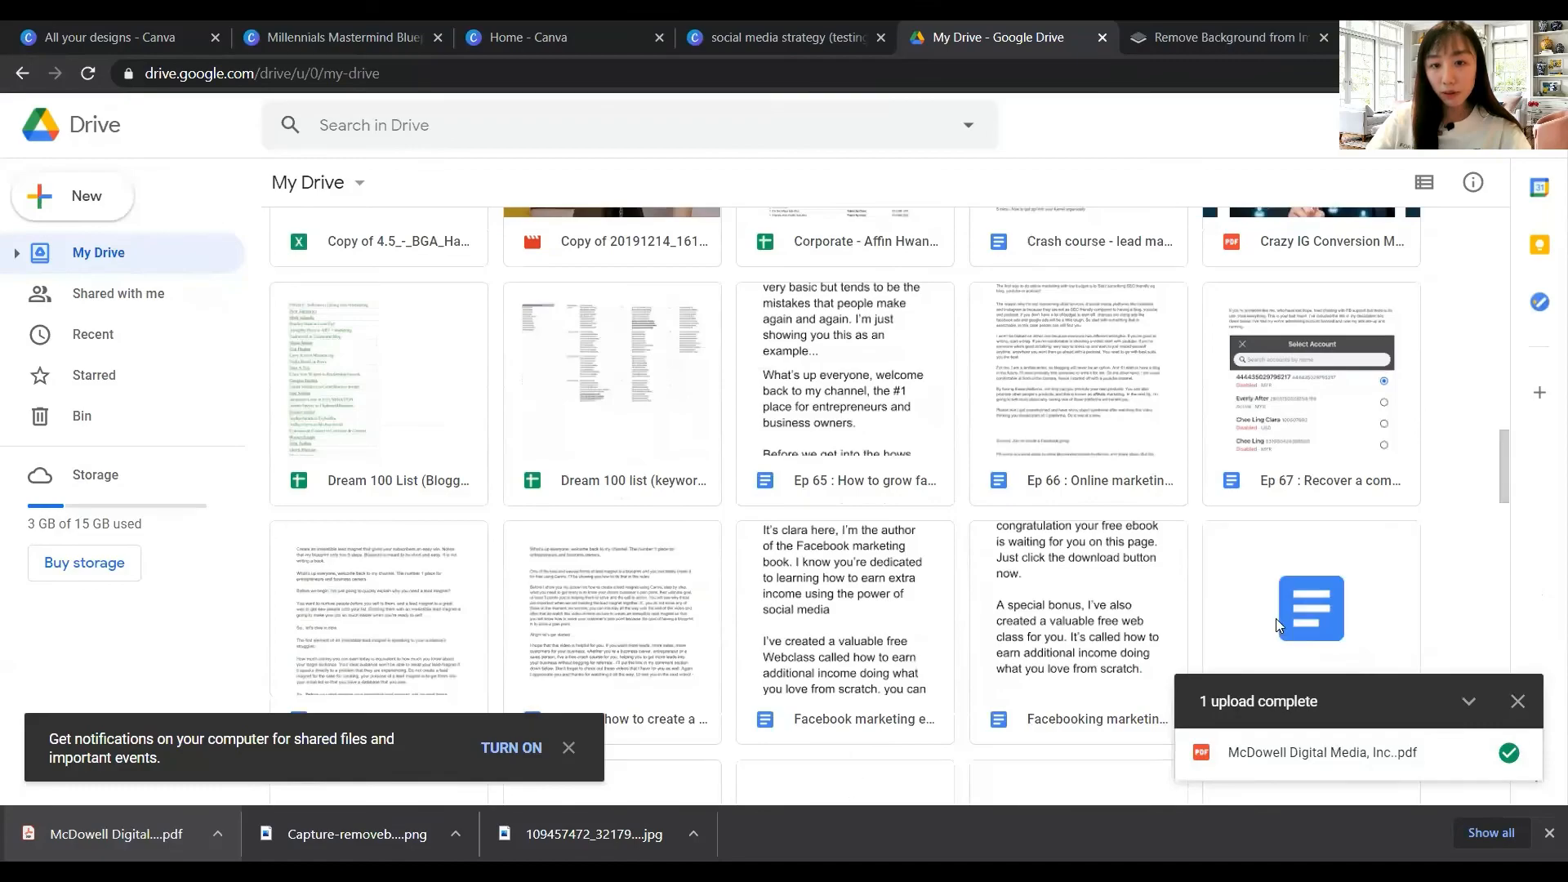
{"action": "scroll", "coordinate": [1275, 619], "scroll_direction": "down", "scroll_amount": 15}
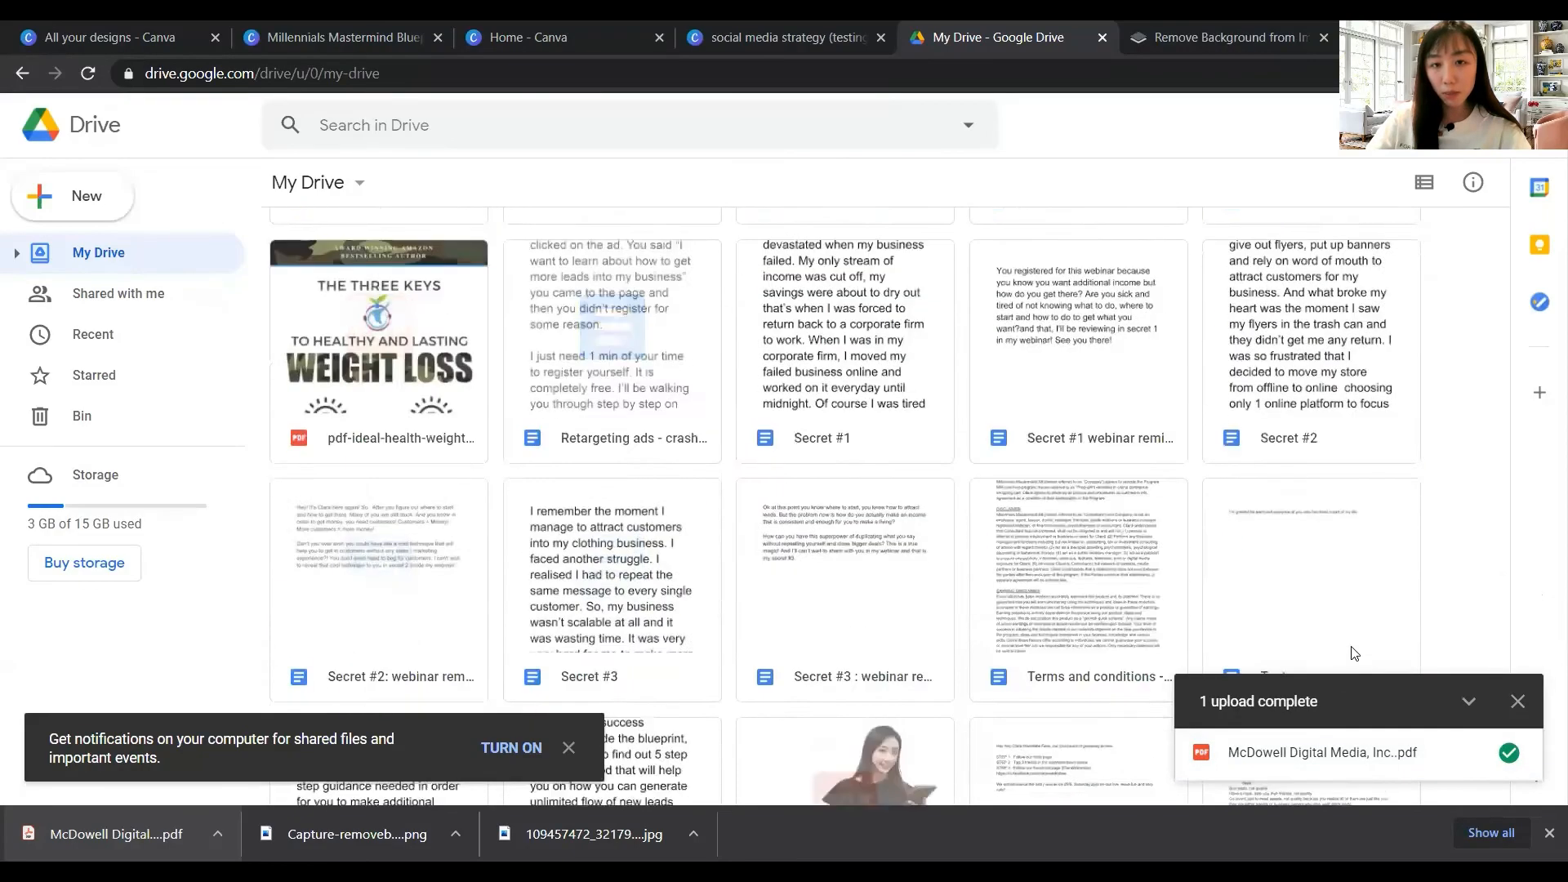
{"action": "scroll", "coordinate": [898, 483], "scroll_direction": "up", "scroll_amount": 10}
{"action": "left_click", "coordinate": [899, 484]}
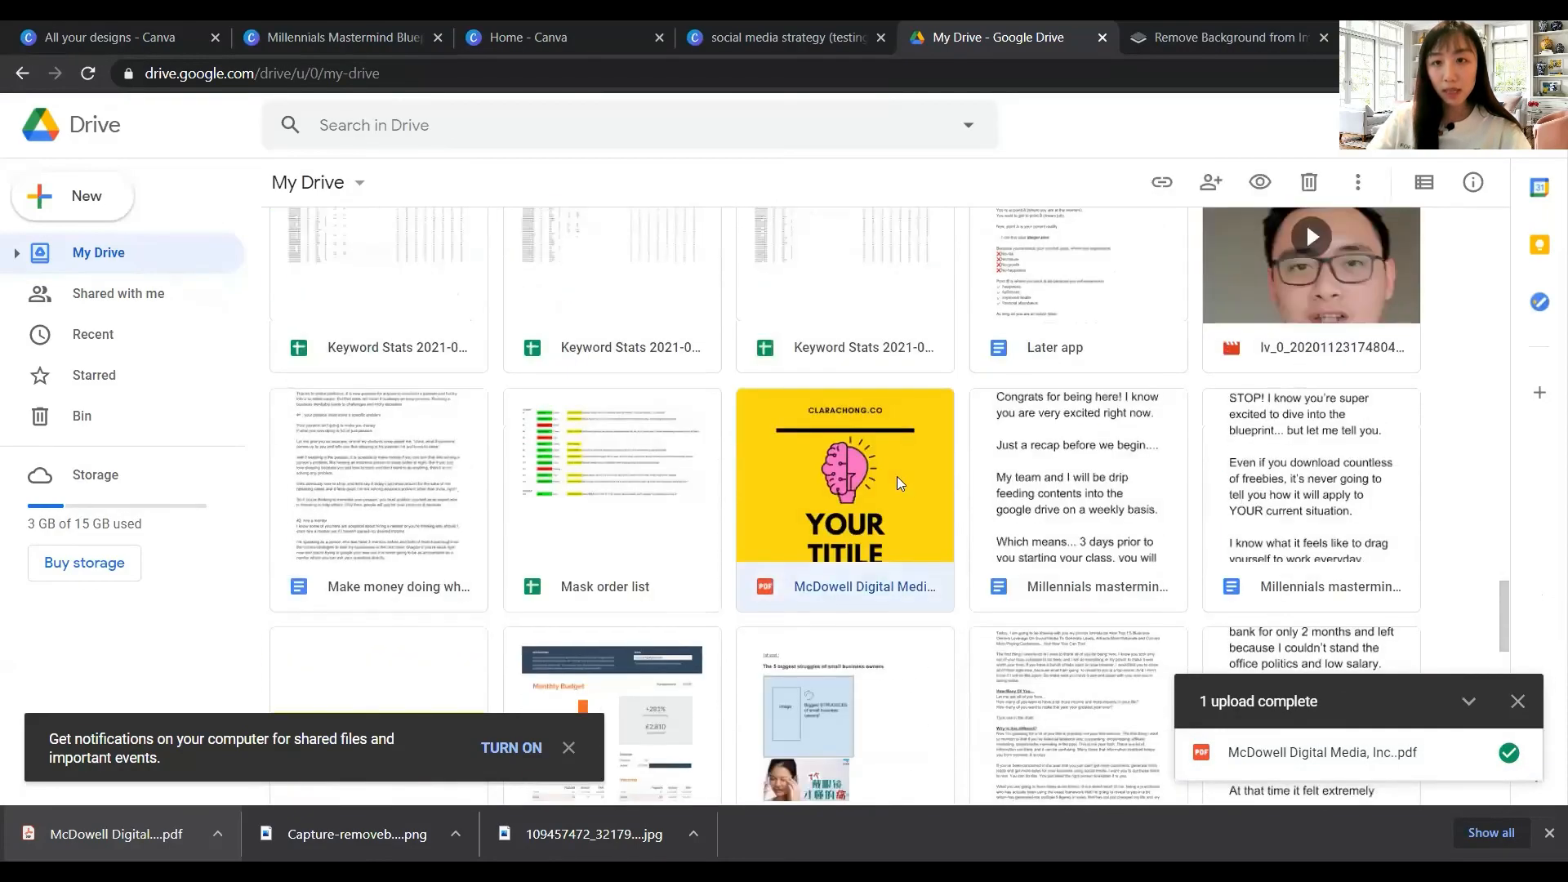
{"action": "double_click", "coordinate": [899, 484]}
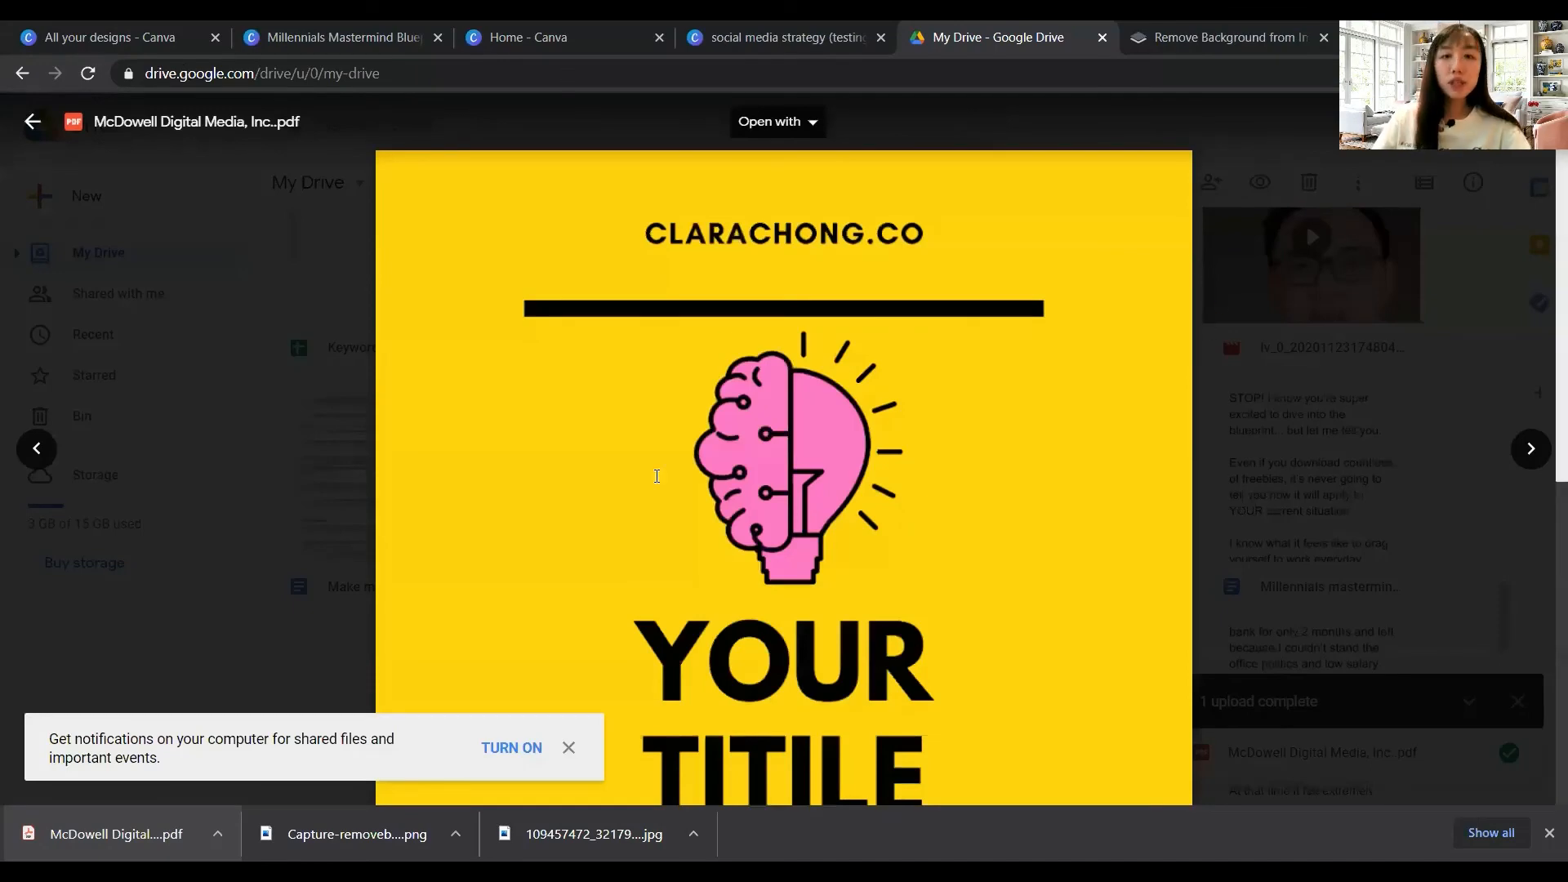
{"action": "scroll", "coordinate": [980, 413], "scroll_direction": "down", "scroll_amount": 10}
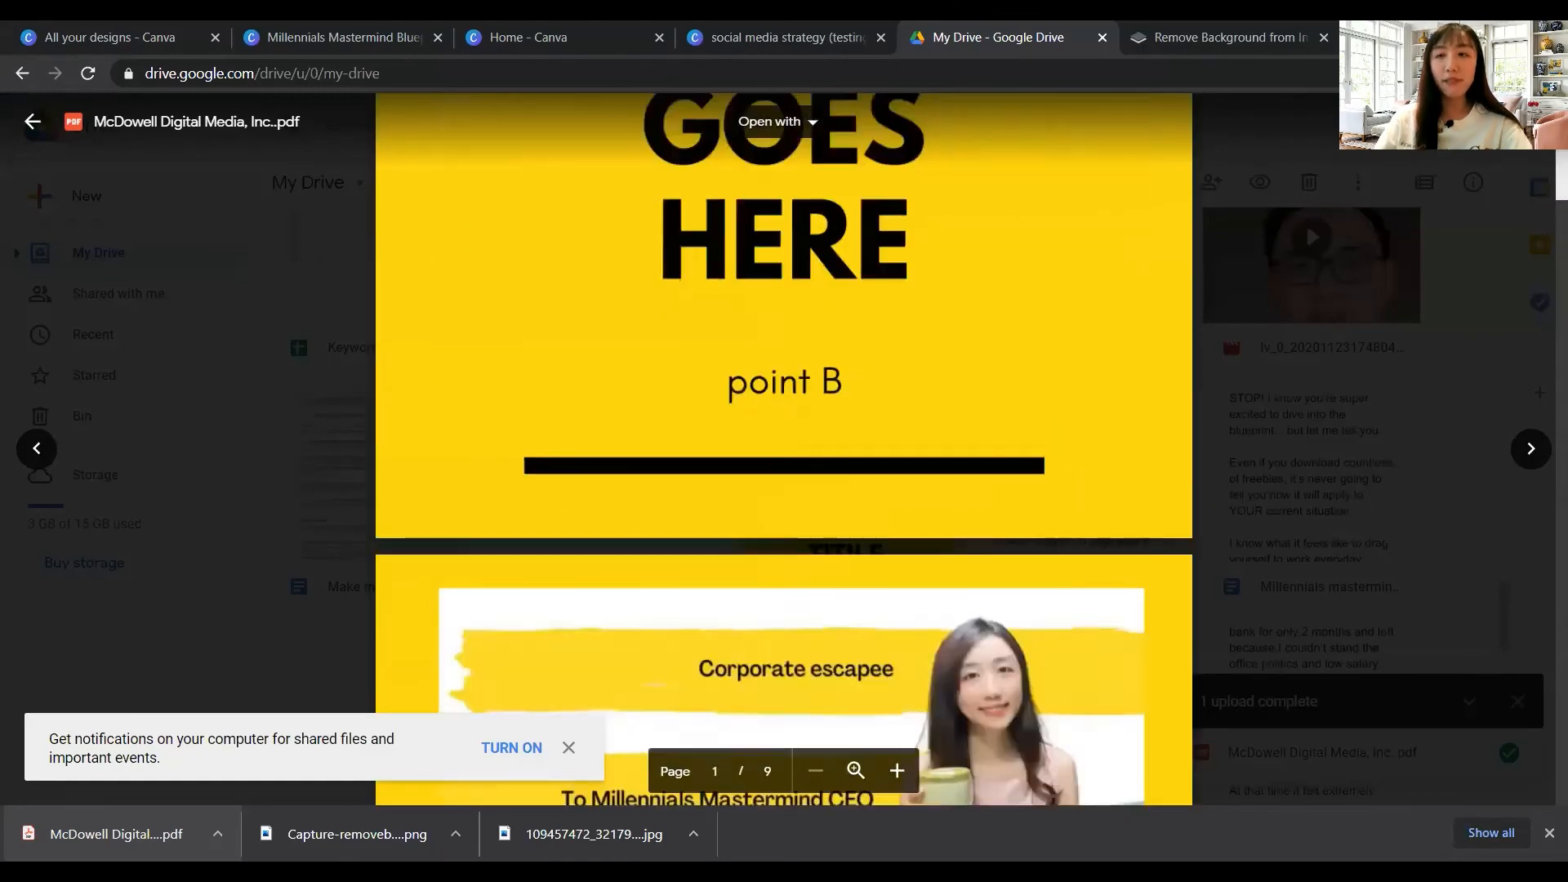
{"action": "scroll", "coordinate": [952, 371], "scroll_direction": "up", "scroll_amount": 8}
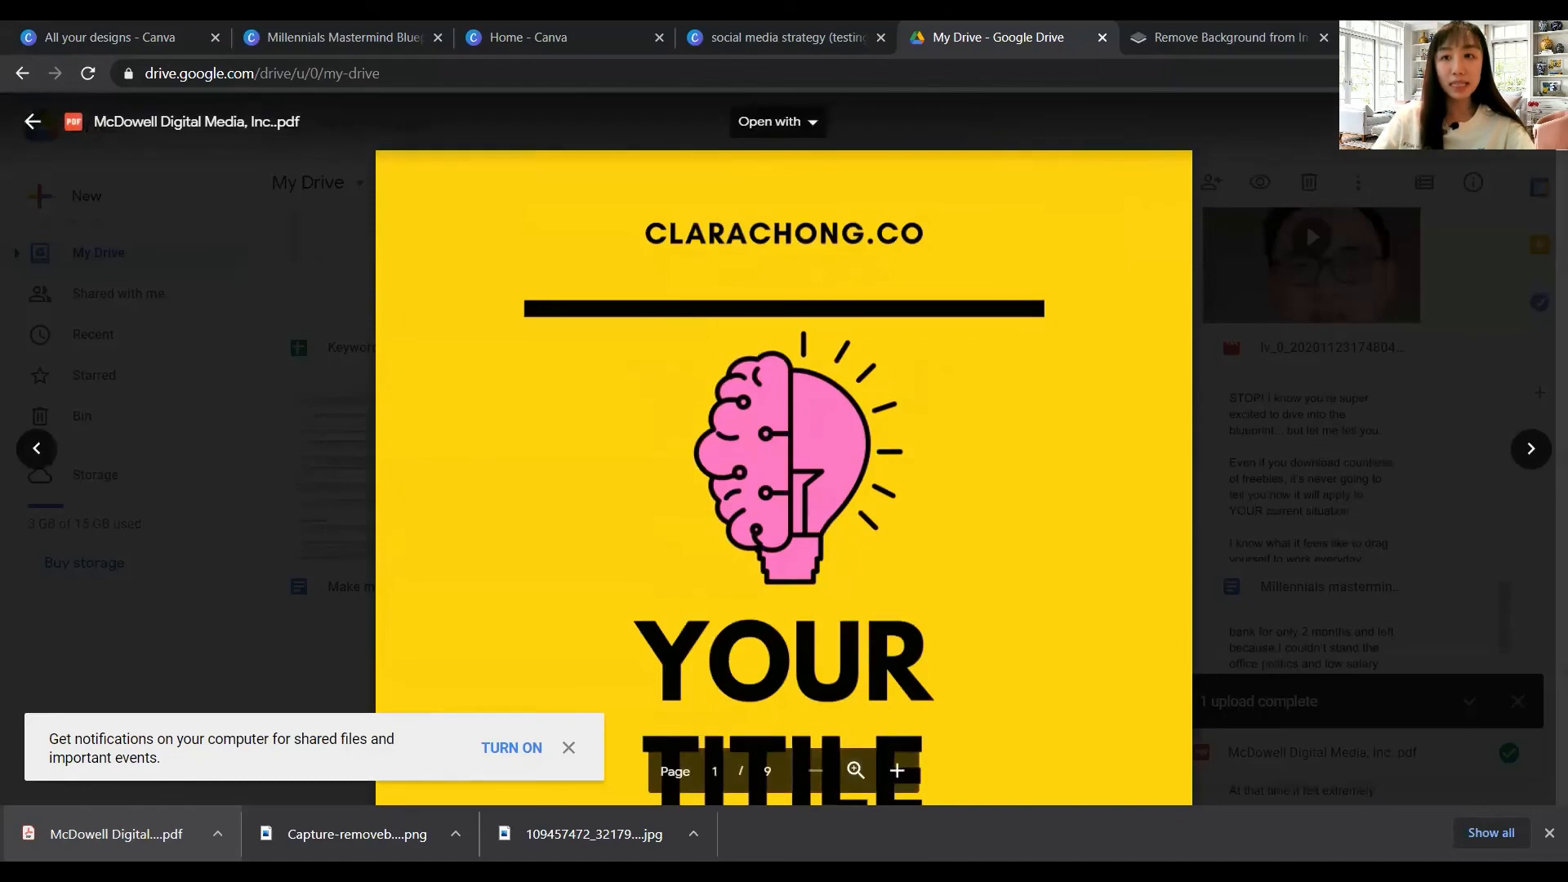
{"action": "left_click", "coordinate": [1534, 121]}
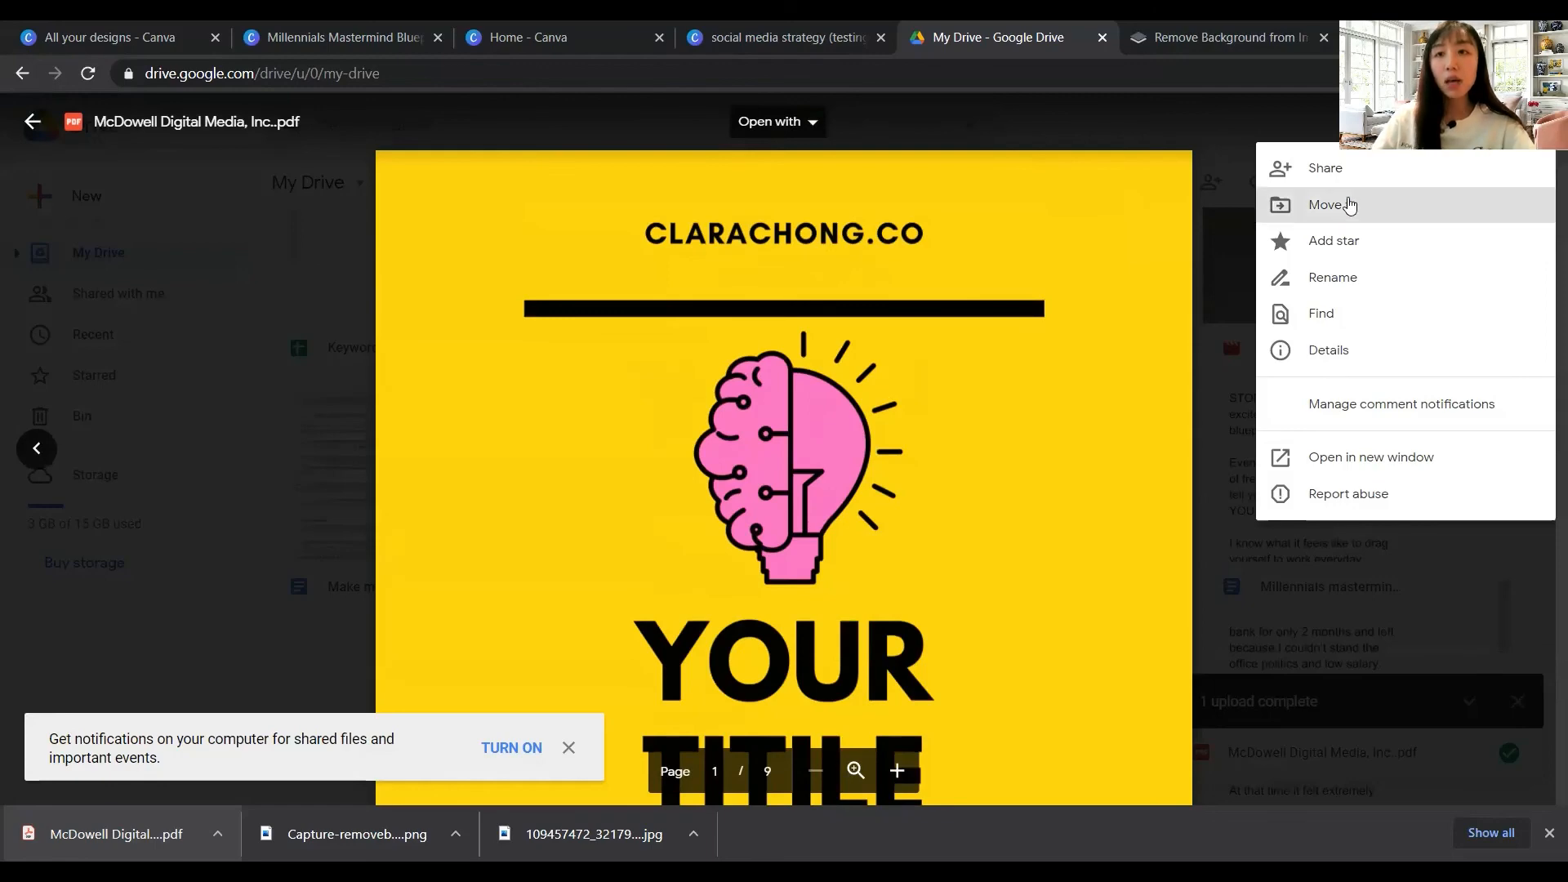
{"action": "left_click", "coordinate": [1332, 204]}
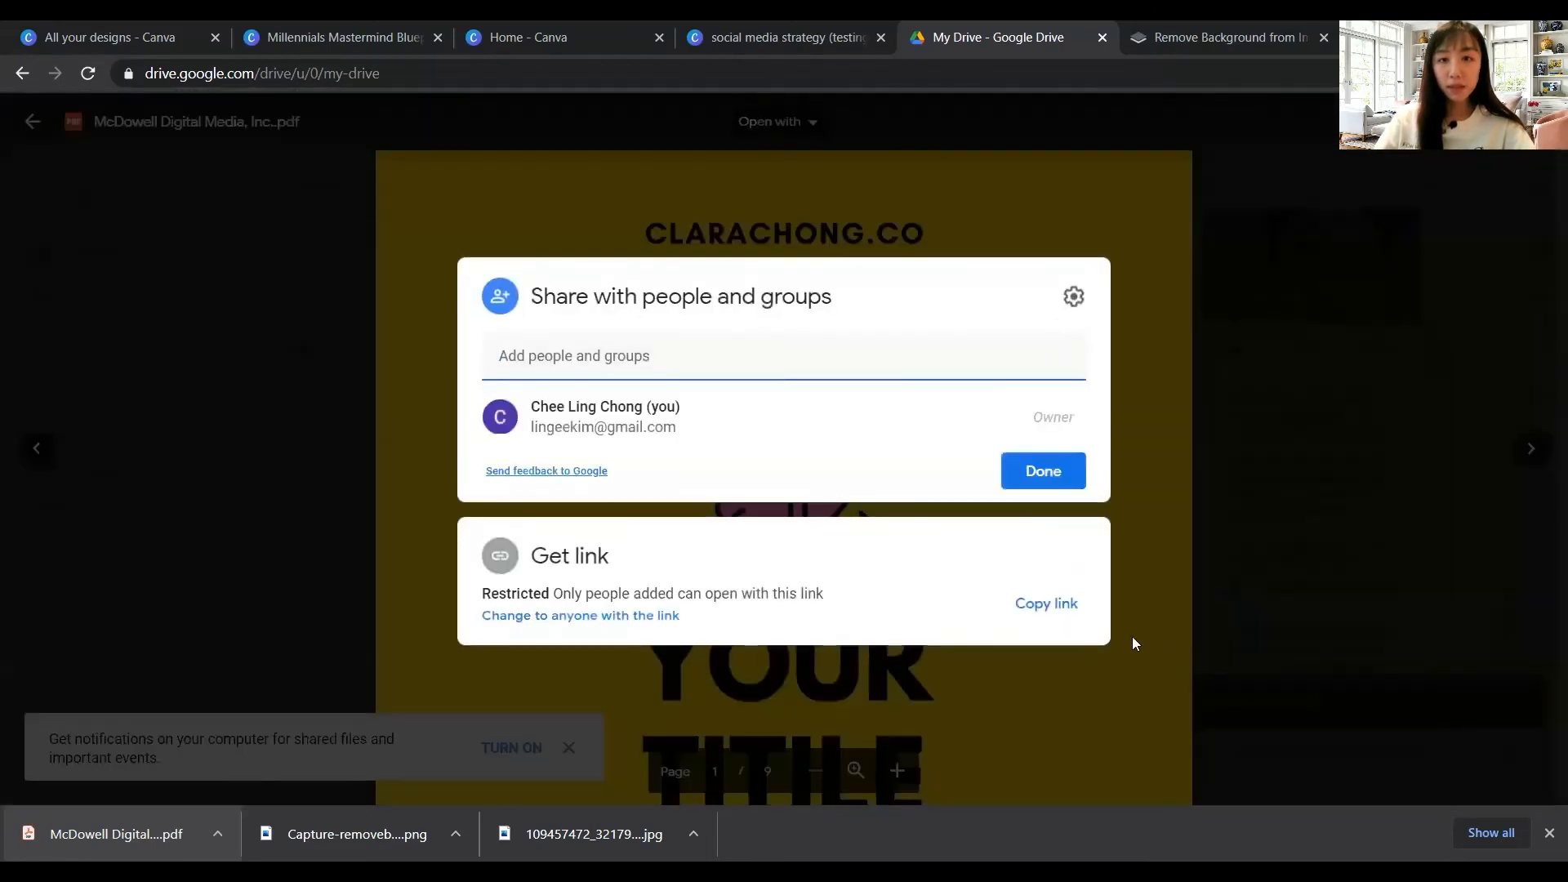
{"action": "left_click", "coordinate": [1299, 493]}
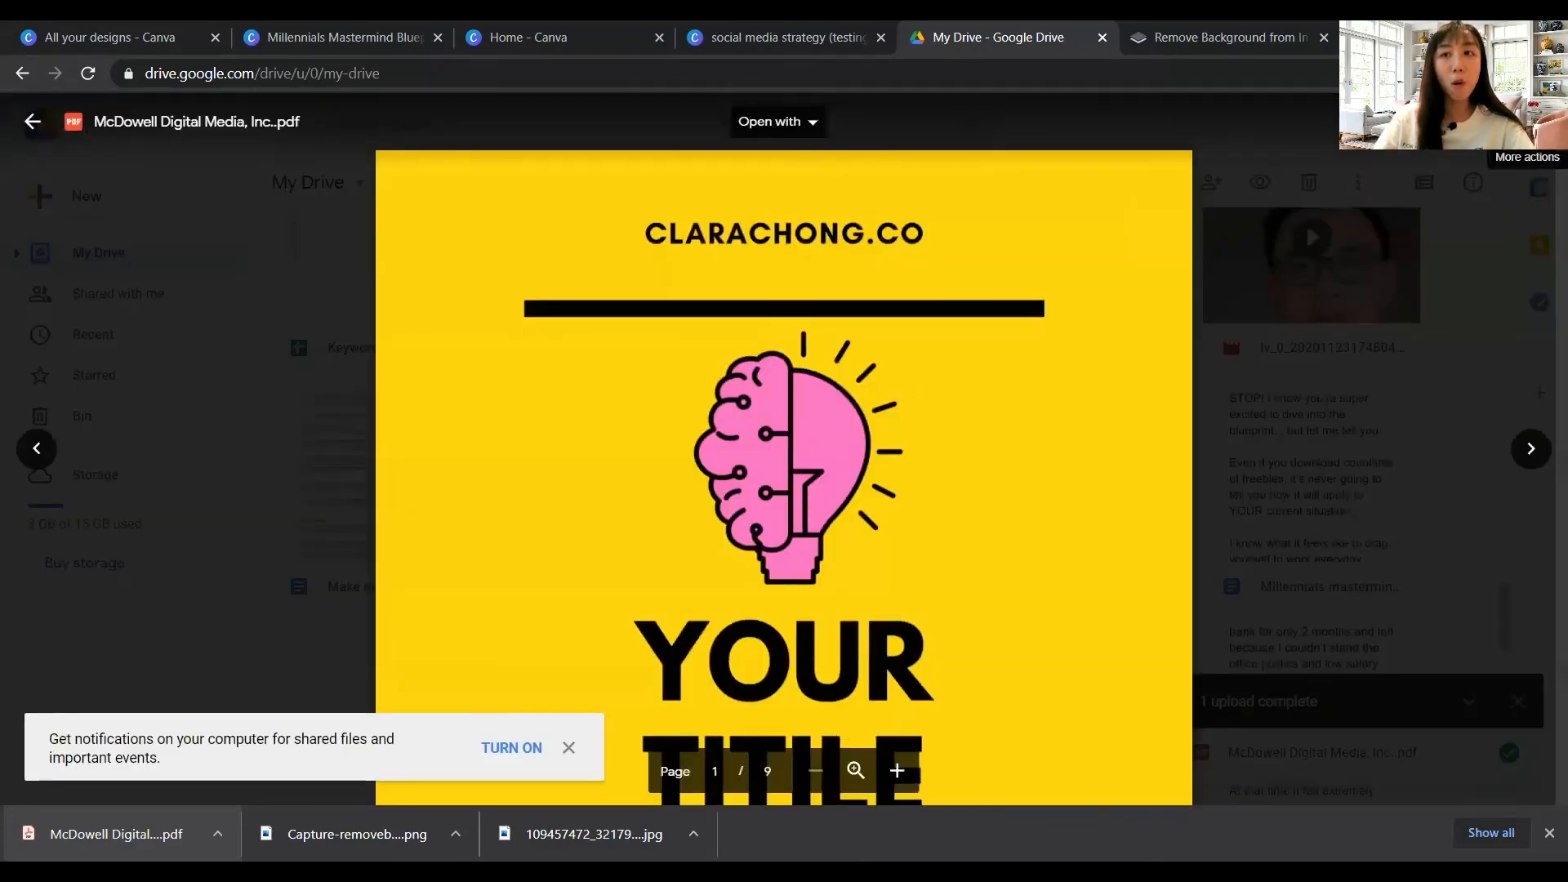
Share the previewed PDF with anyone who has the link as viewer and copy its sharing link
{"action": "left_click", "coordinate": [1529, 122]}
{"action": "left_click", "coordinate": [1369, 169]}
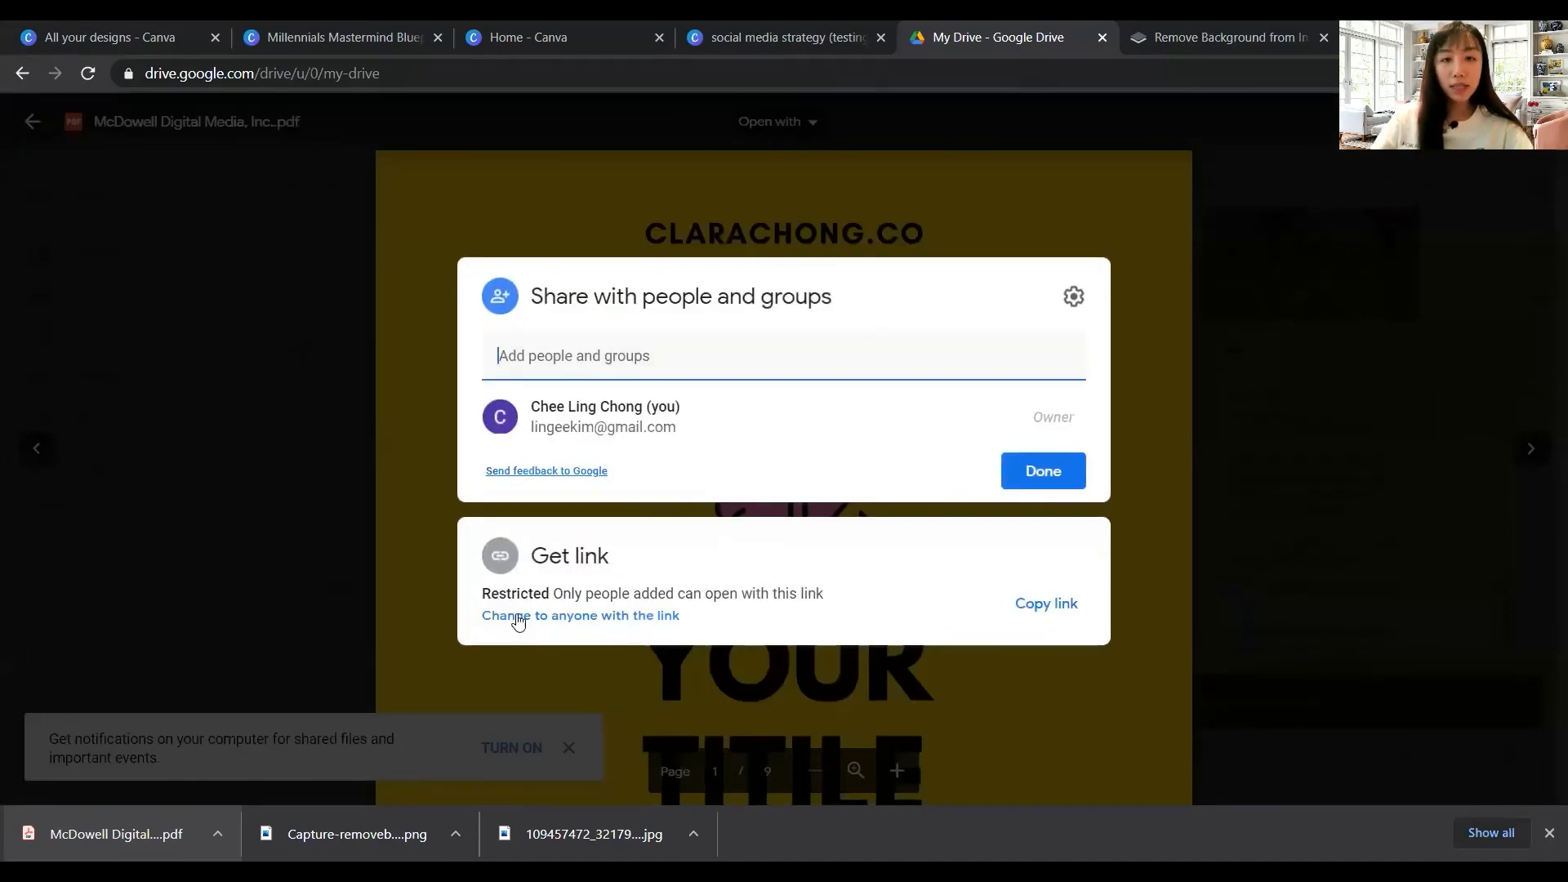
{"action": "left_click", "coordinate": [518, 625]}
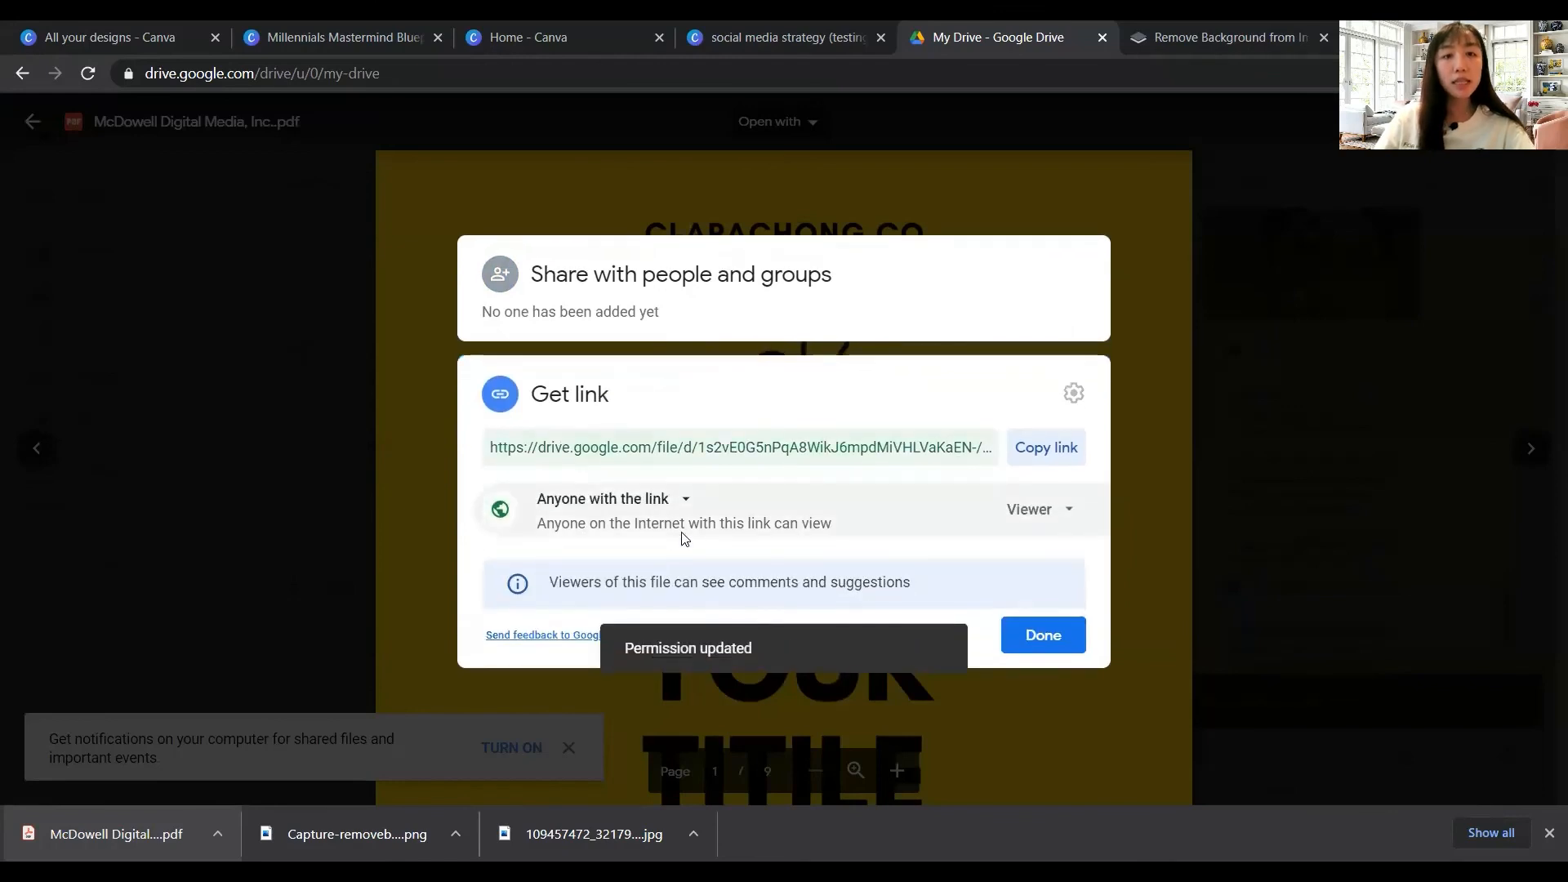
{"action": "left_click", "coordinate": [1045, 451]}
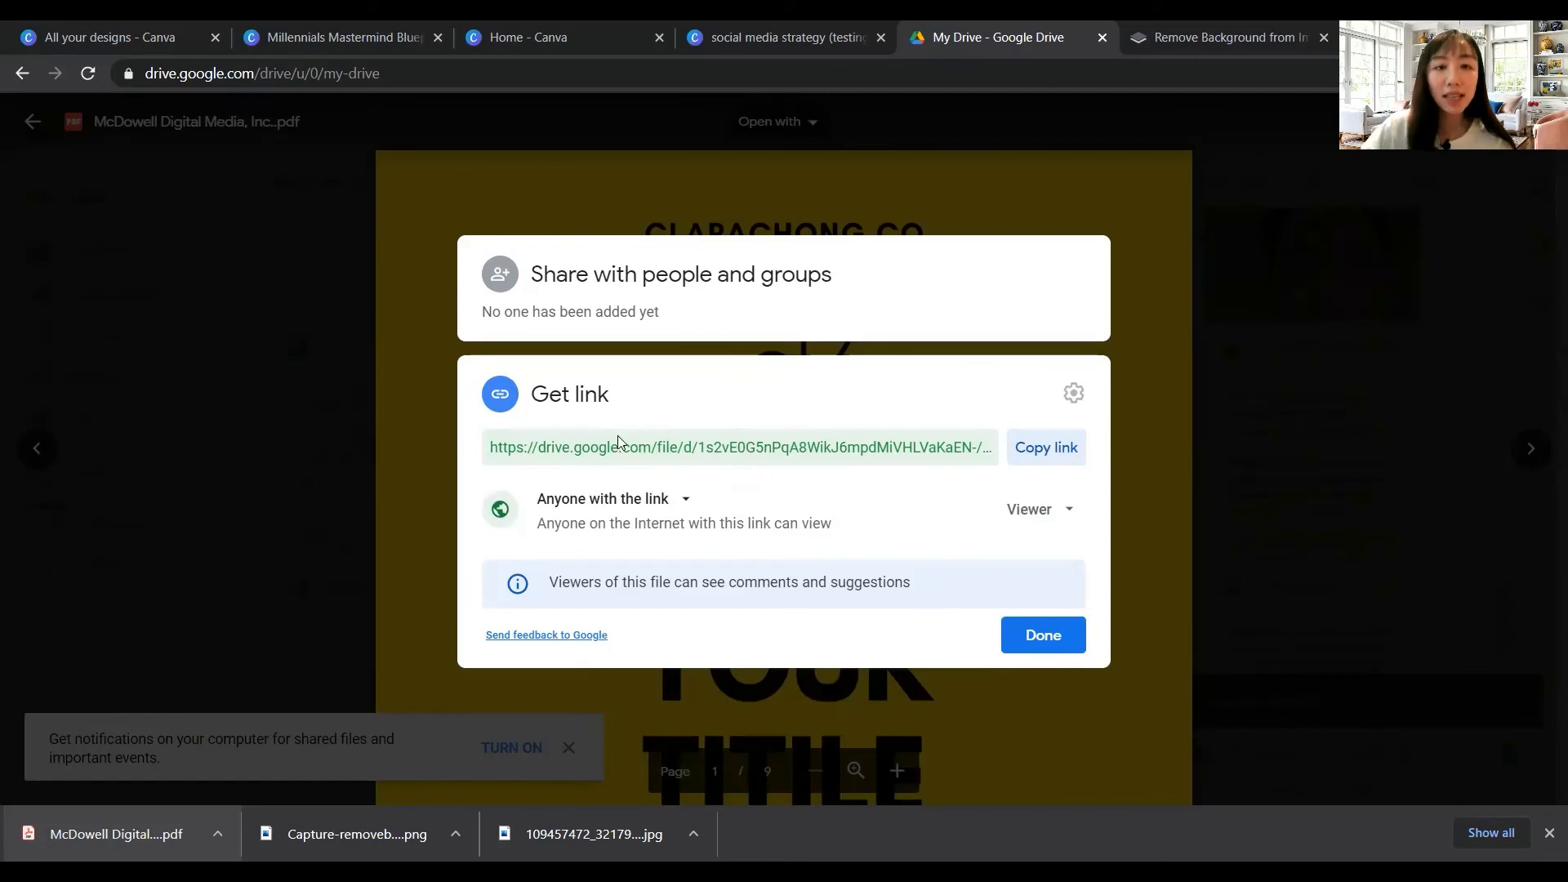
Open the bit.ly website in place of the remove.bg page
{"action": "left_click", "coordinate": [1139, 37]}
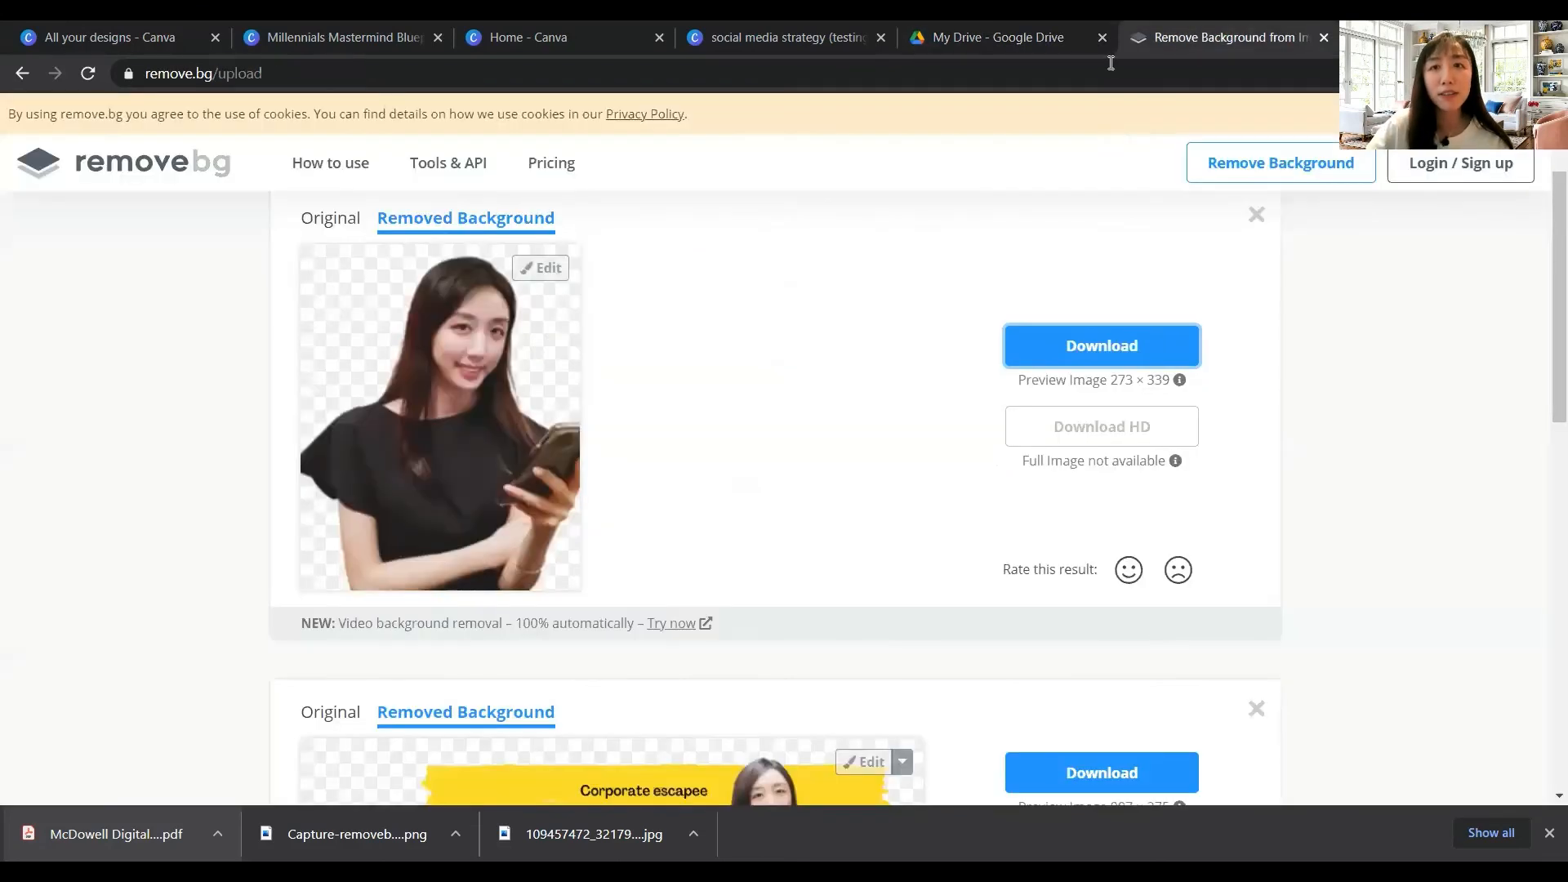
{"action": "left_click", "coordinate": [1114, 74]}
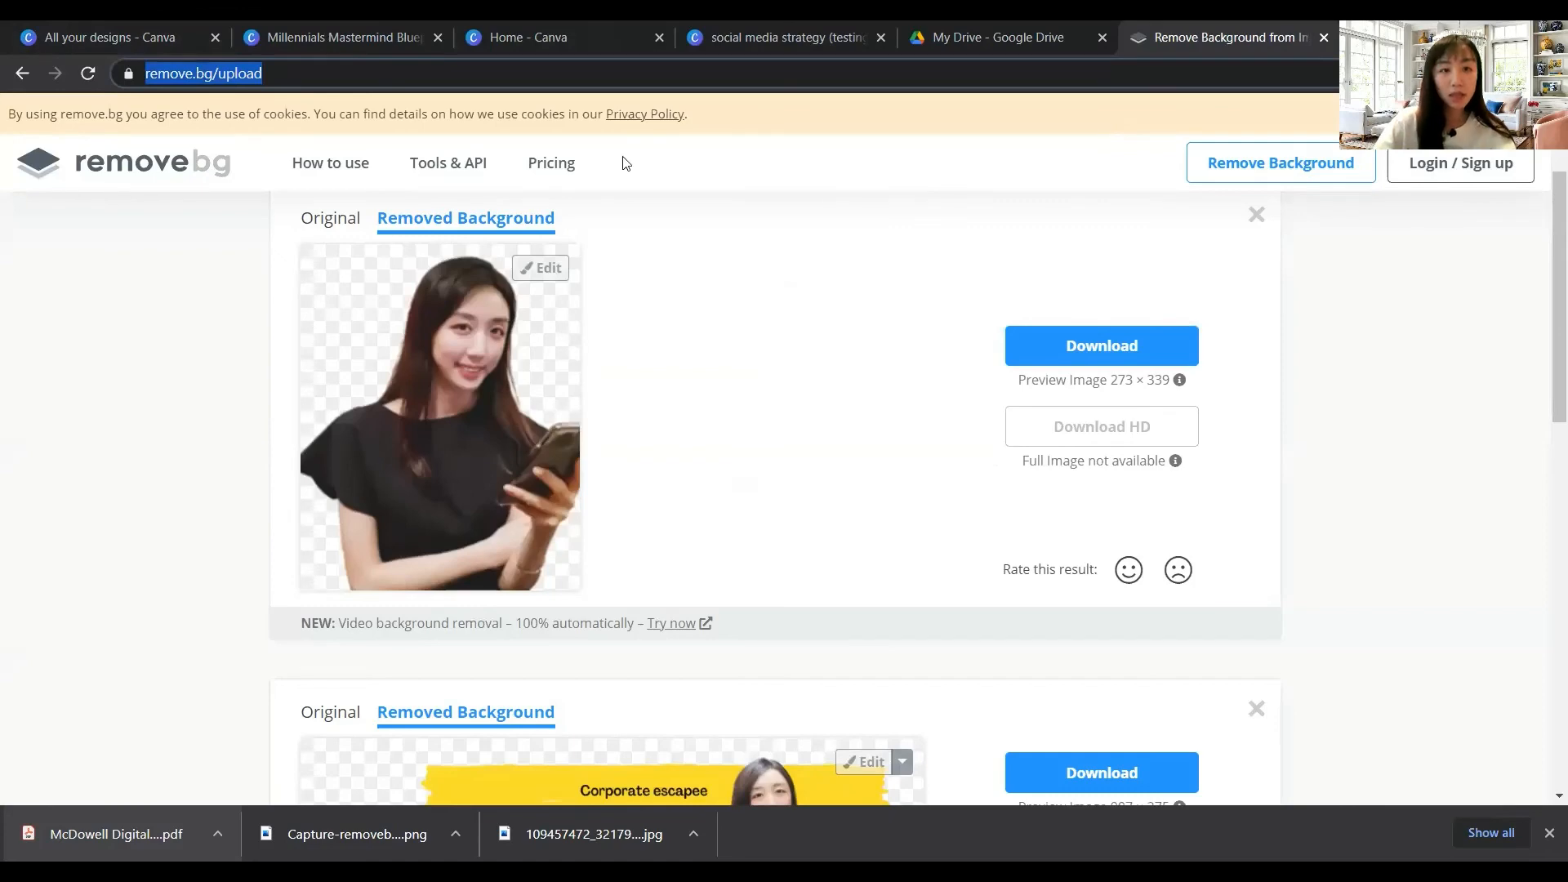
{"action": "type", "text": "bit.ly"}
{"action": "key", "text": "Return"}
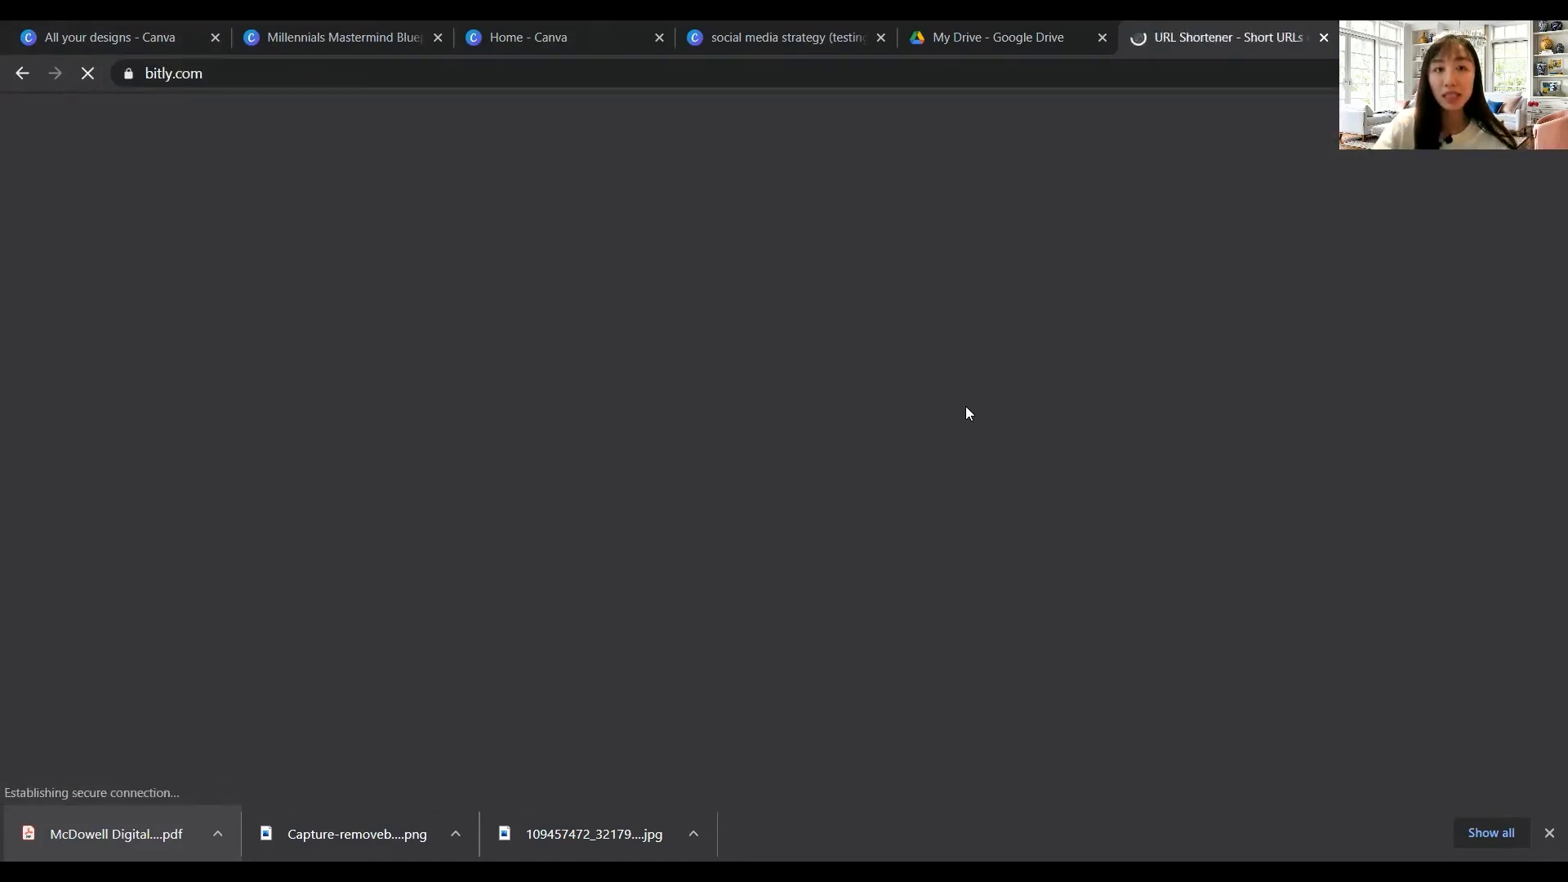
Shorten the copied Google Drive link with Bitly and dismiss the promotional pop-up
{"action": "scroll", "coordinate": [710, 555], "scroll_direction": "down", "scroll_amount": 4}
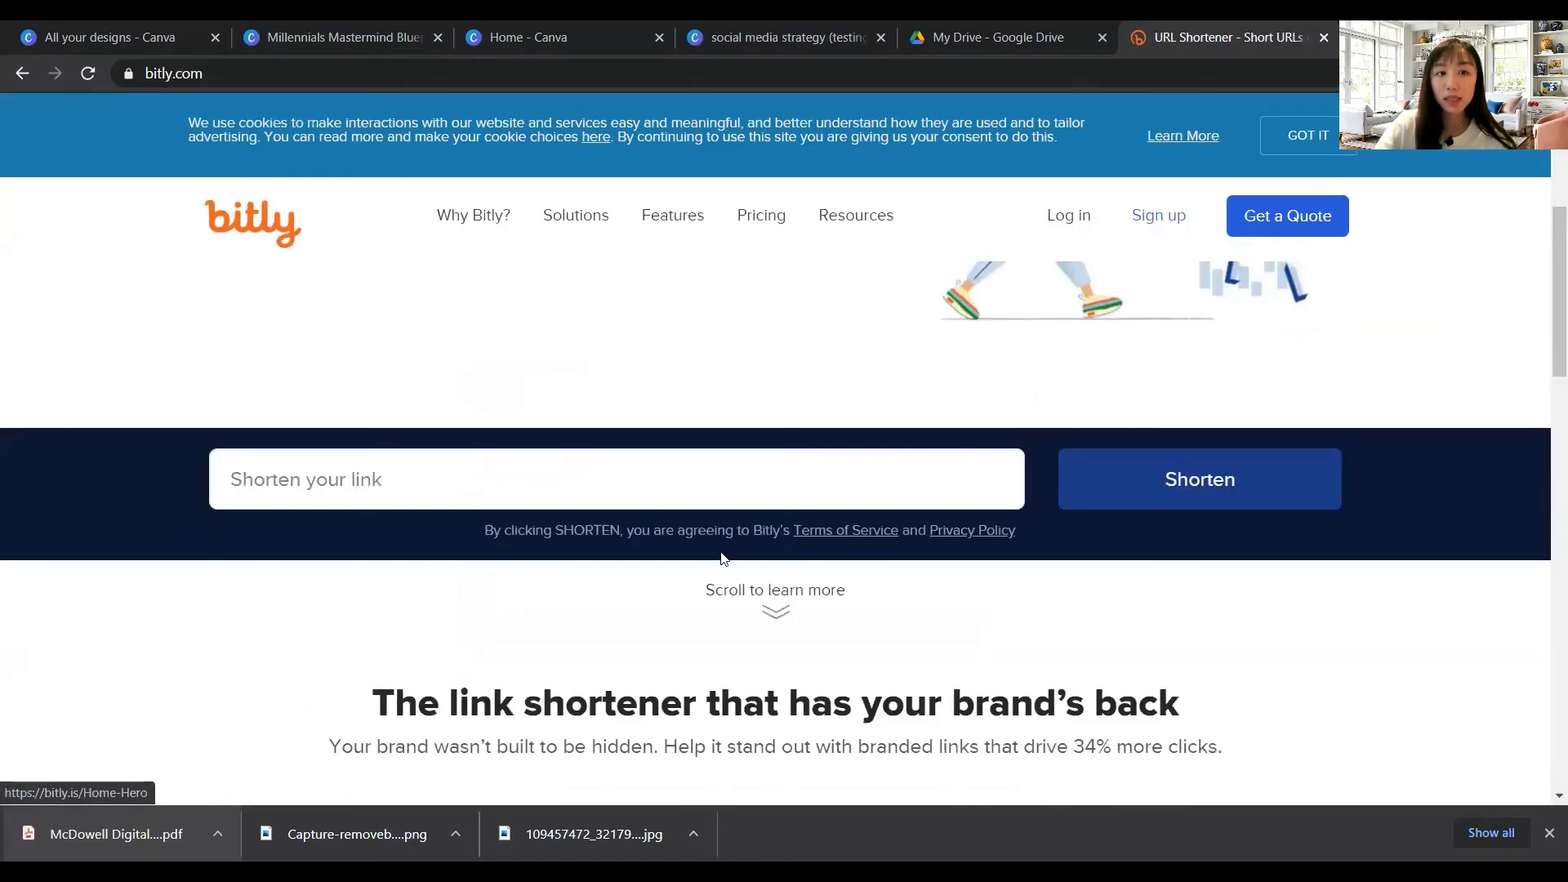
{"action": "scroll", "coordinate": [523, 613], "scroll_direction": "up", "scroll_amount": 3}
{"action": "scroll", "coordinate": [490, 612], "scroll_direction": "down", "scroll_amount": 3}
{"action": "right_click", "coordinate": [344, 480]}
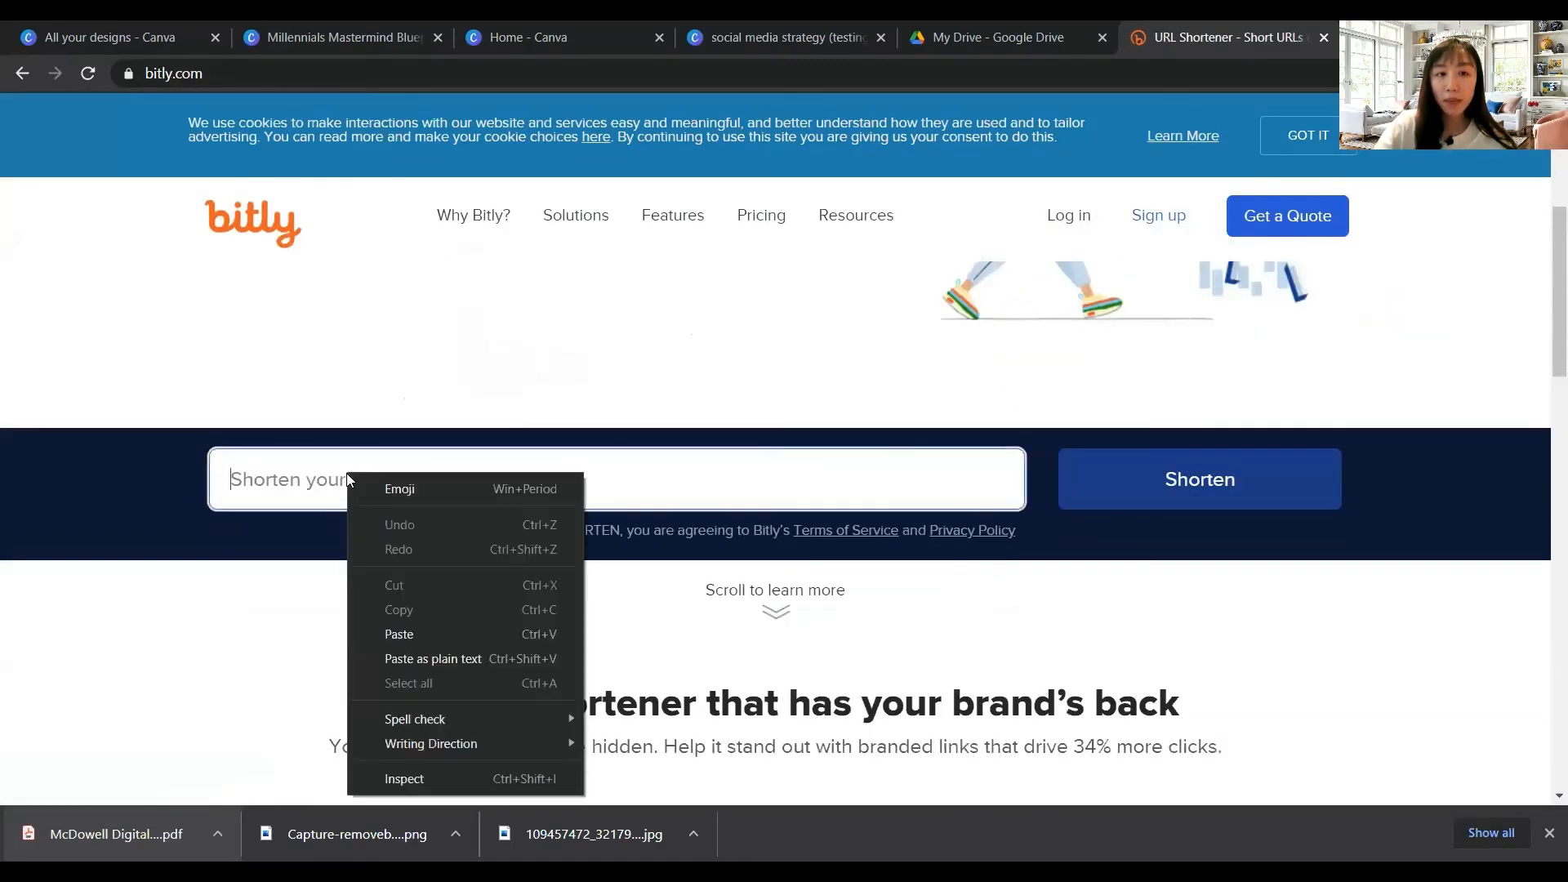
{"action": "left_click", "coordinate": [422, 631]}
{"action": "left_click", "coordinate": [1104, 475]}
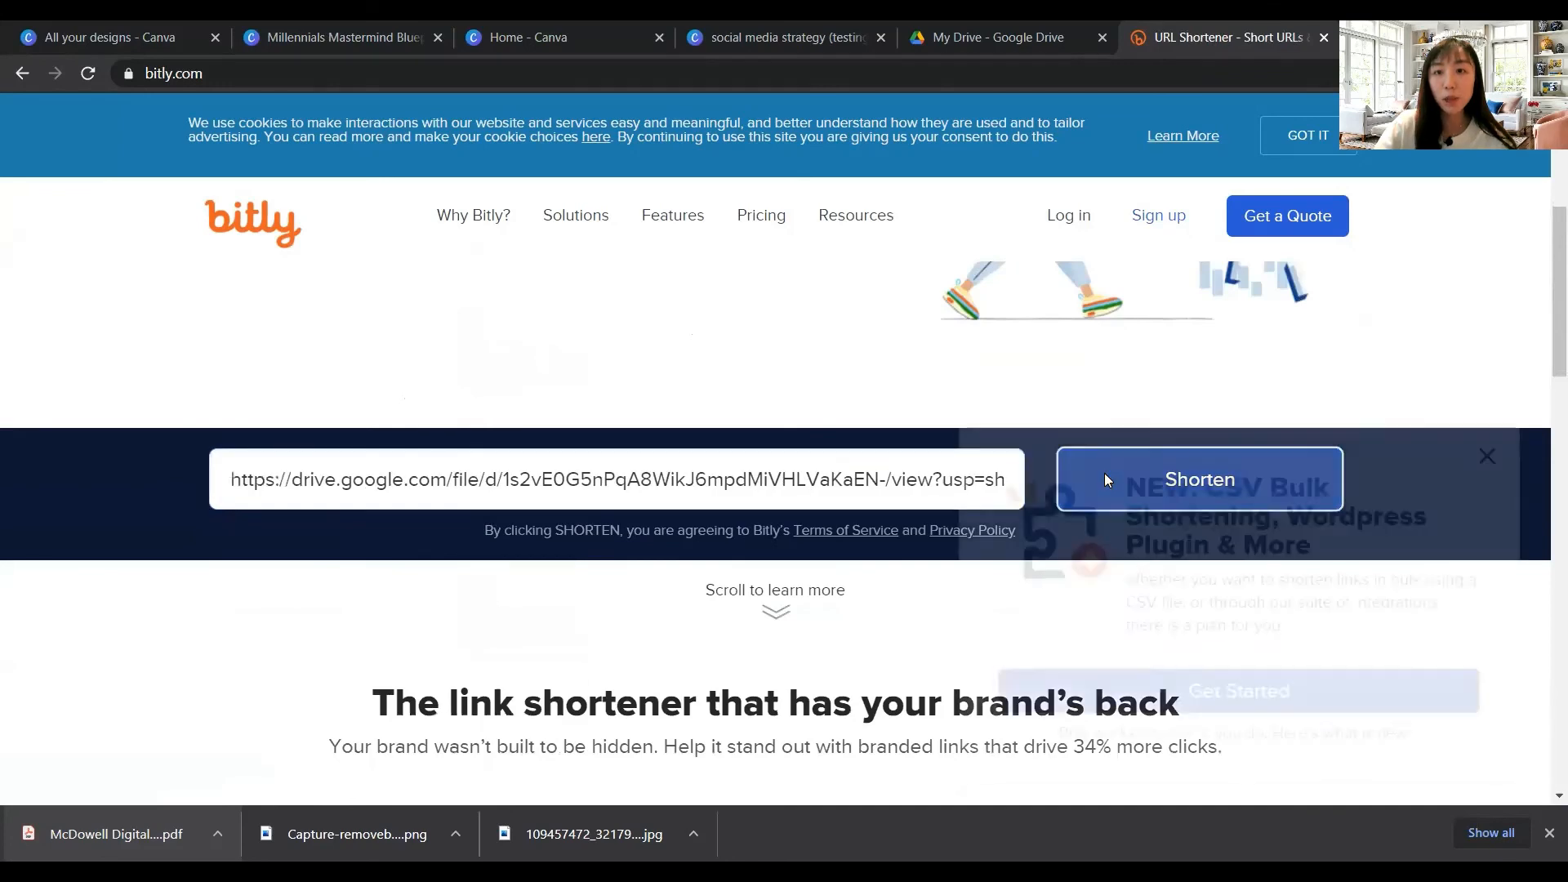
{"action": "scroll", "coordinate": [1389, 457], "scroll_direction": "down", "scroll_amount": 1}
{"action": "left_click", "coordinate": [1487, 456]}
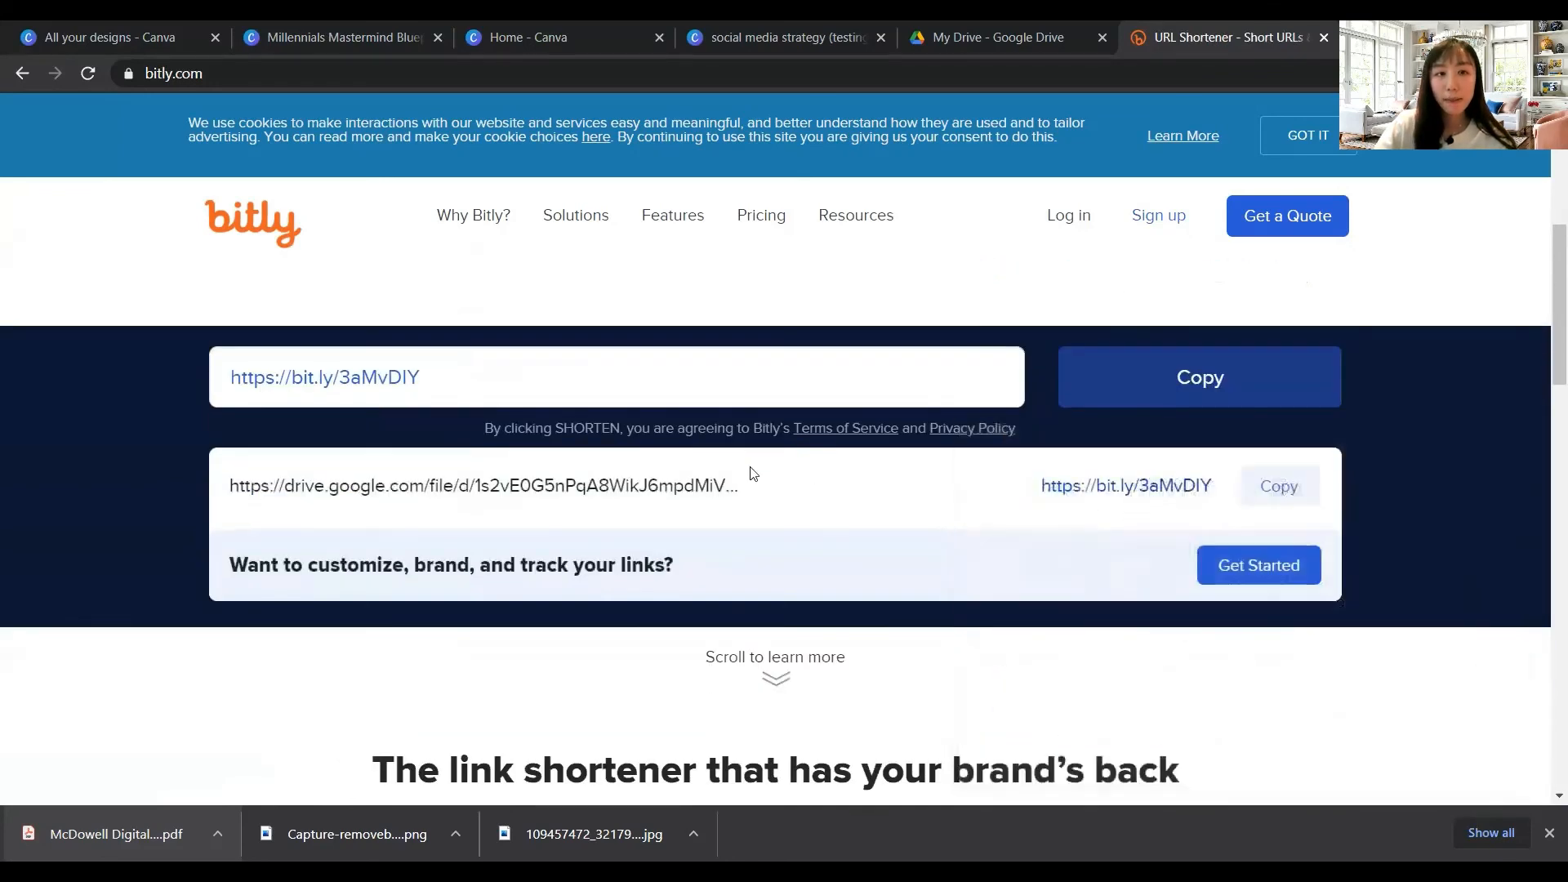